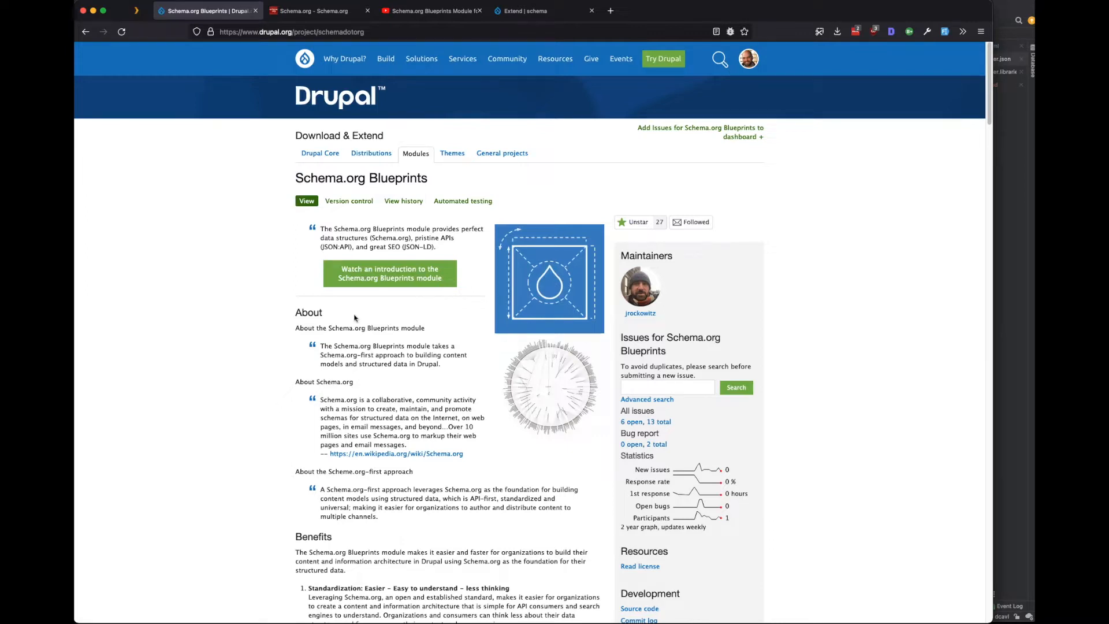
Open the module's introduction video and look at the Full Demo video tab.
left_click(362, 276)
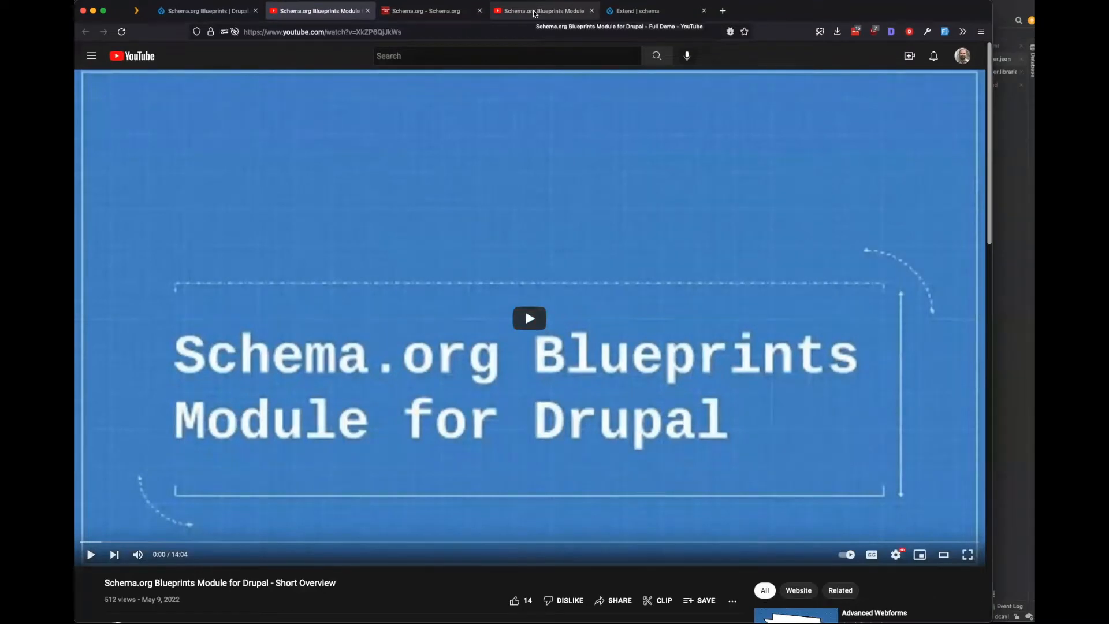
left_click_drag(534, 14, 432, 13)
left_click_drag(333, 583, 267, 583)
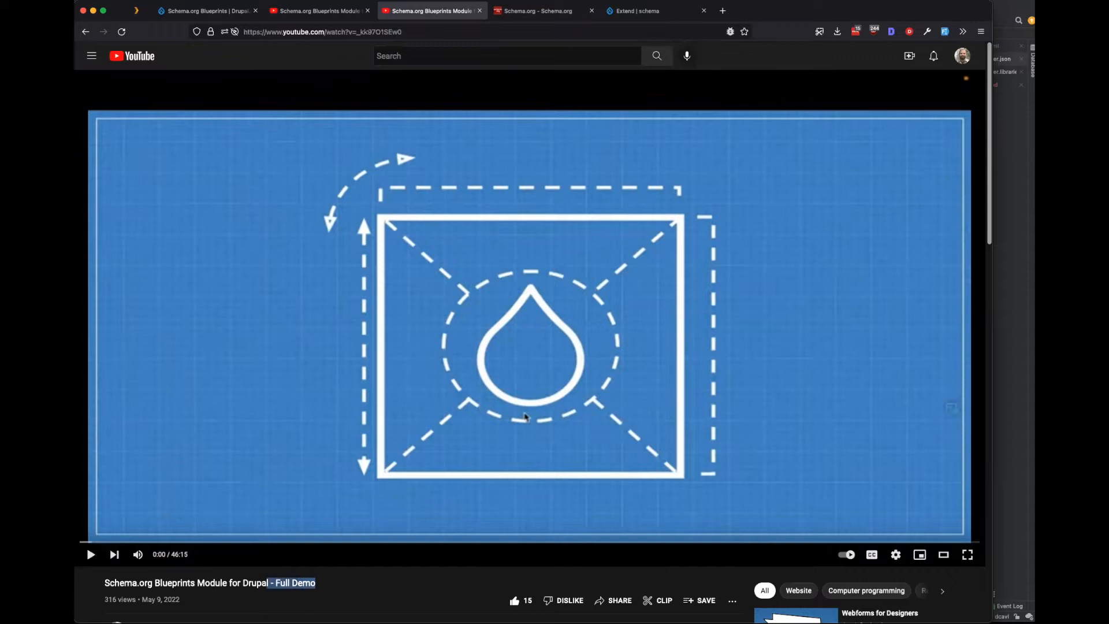
Close both YouTube video tabs, returning to the Schema.org Blueprints project page.
left_click(367, 11)
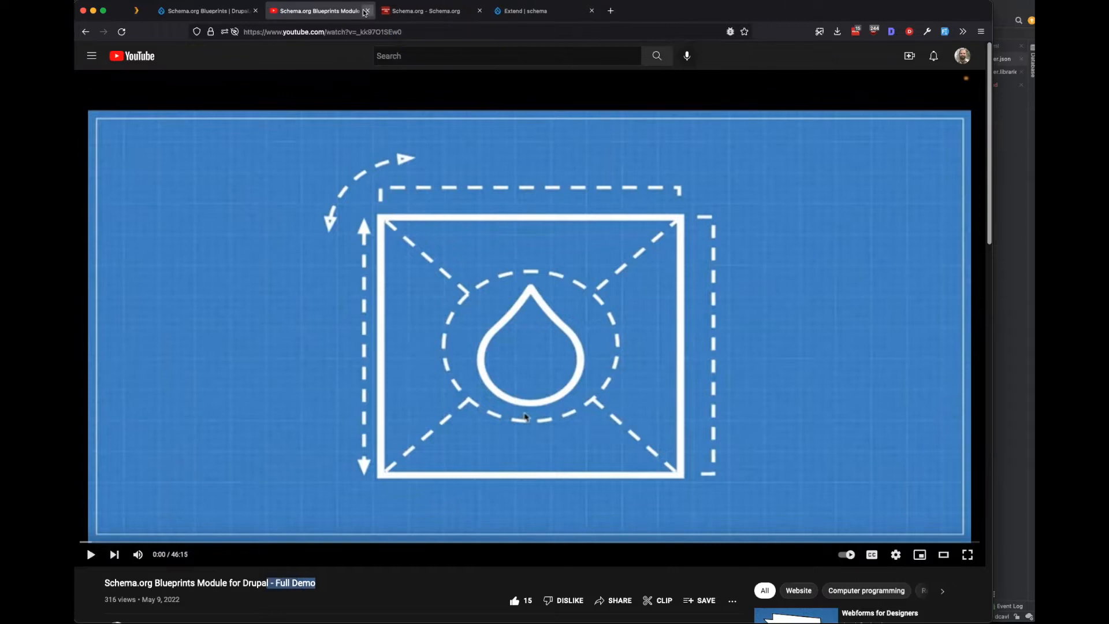
left_click(367, 10)
left_click(222, 17)
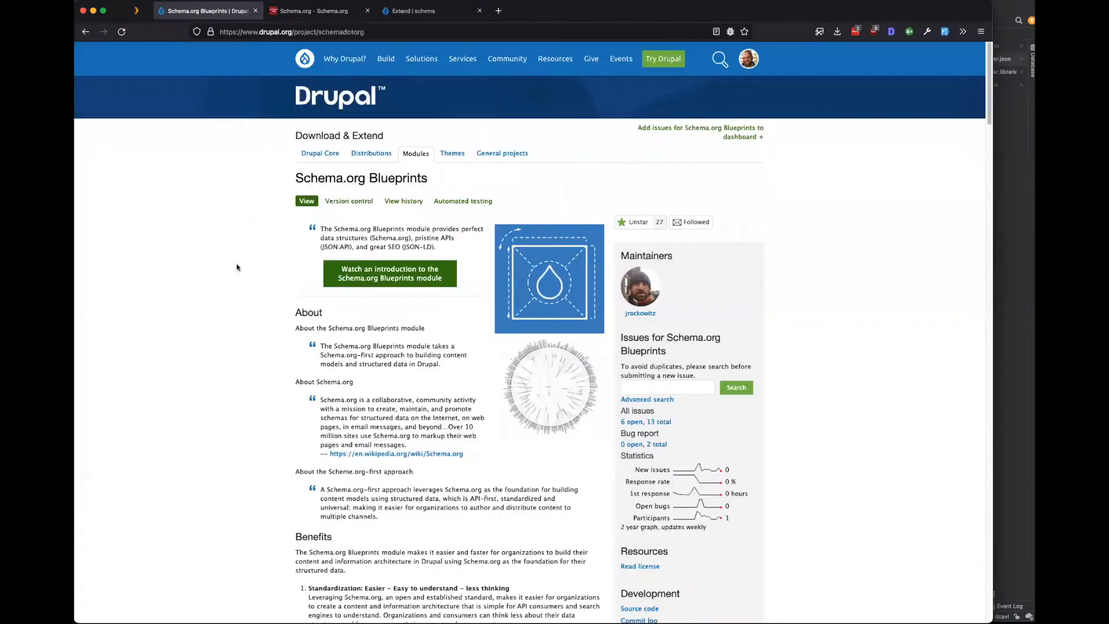
Visit the Schema.org mailing list archive, note the companies using Schema.org, then switch to Drupal's Extend page.
left_click(312, 10)
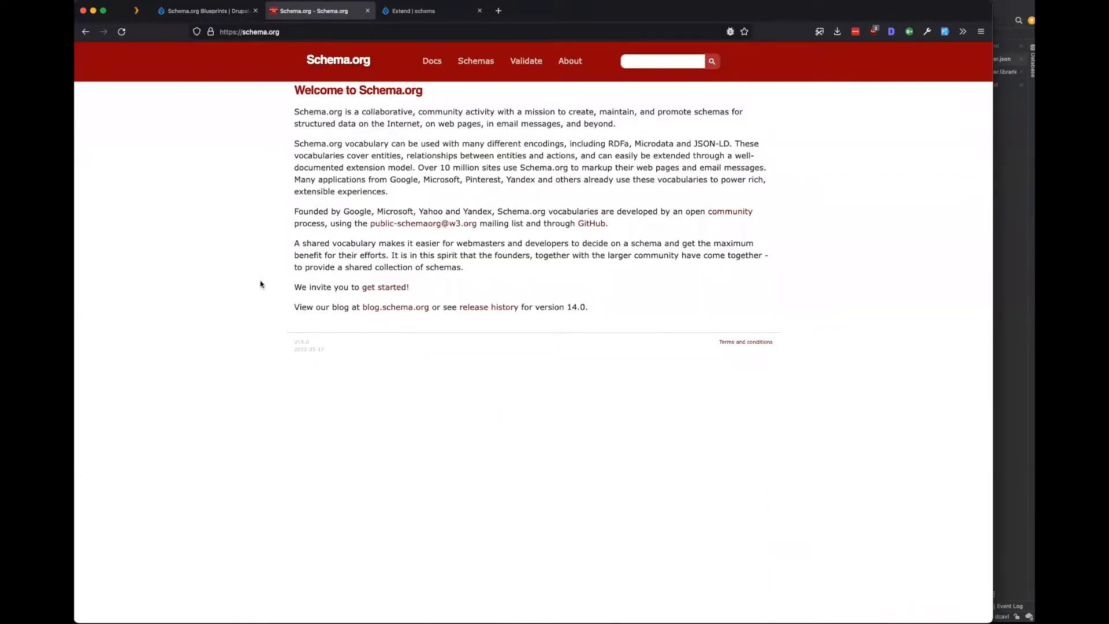
left_click(424, 223)
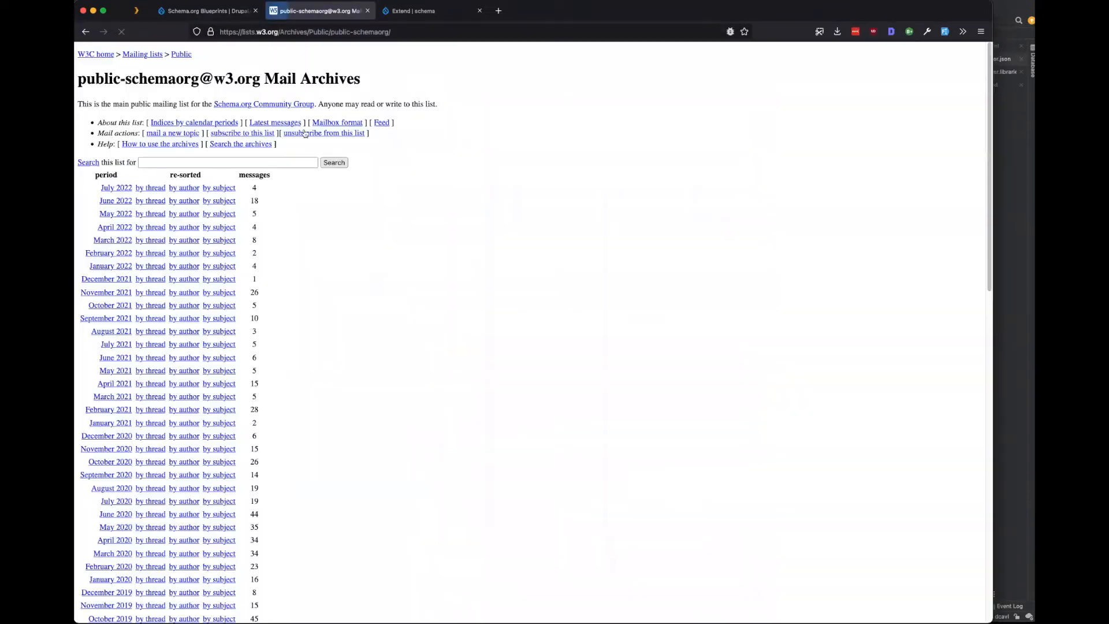
left_click(86, 32)
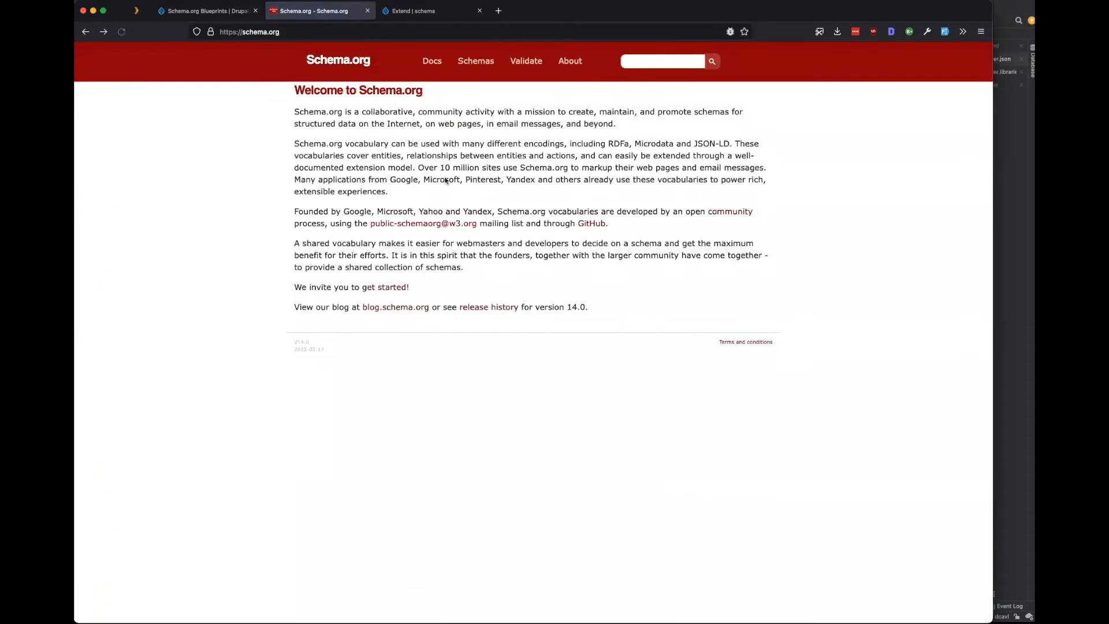
left_click_drag(388, 180, 539, 180)
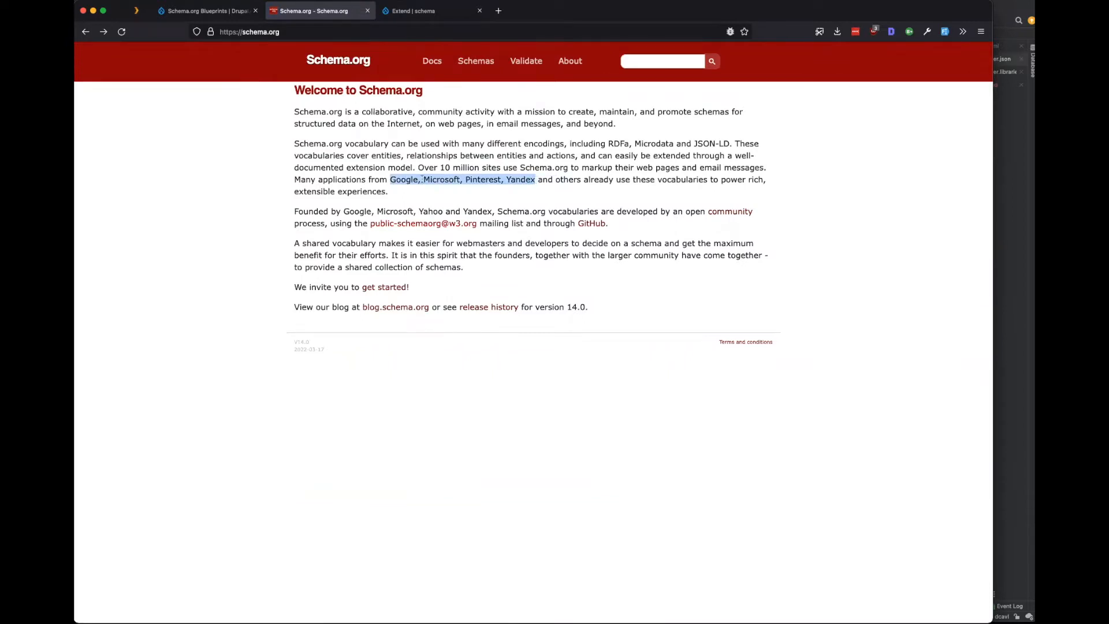
left_click(421, 181)
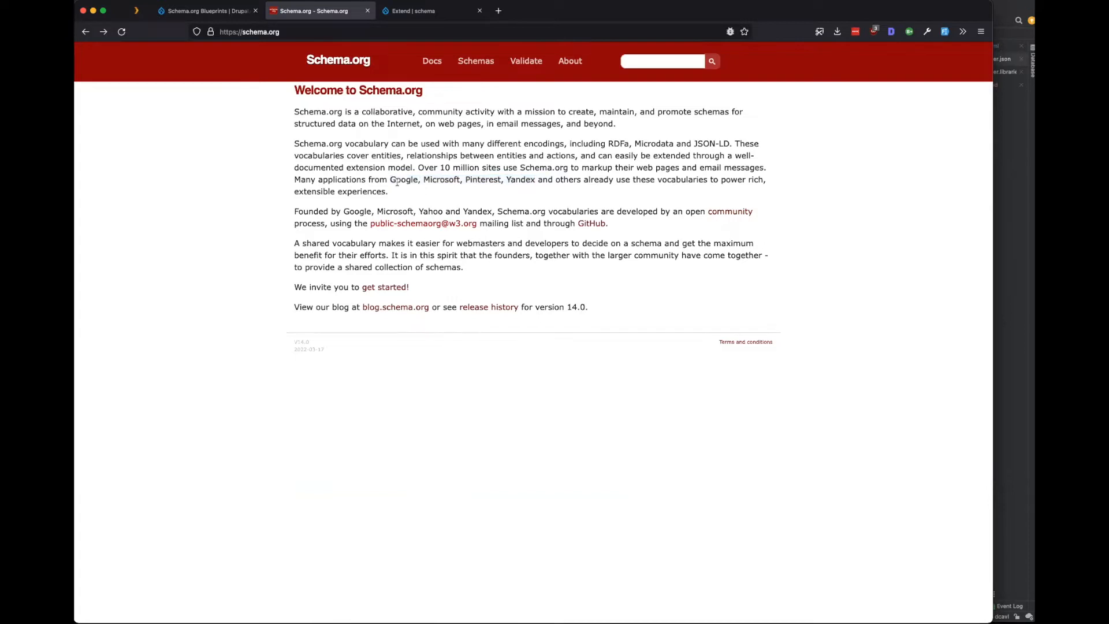
left_click(401, 11)
Open Structure > Content types and review the Article and Basic page types.
mouse_move(180, 71)
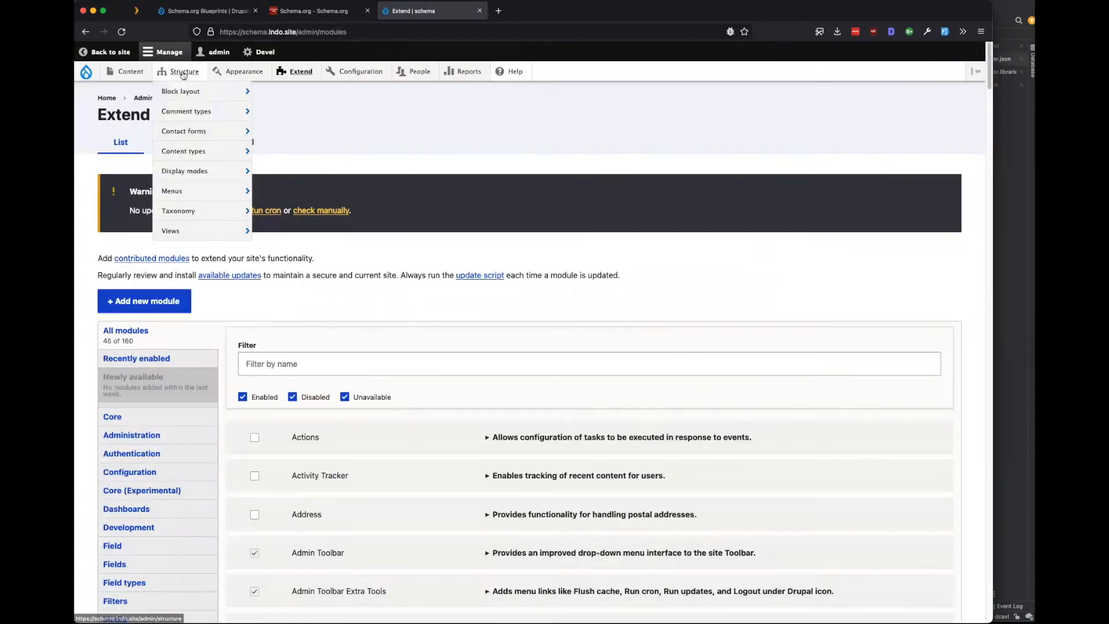
left_click(185, 152)
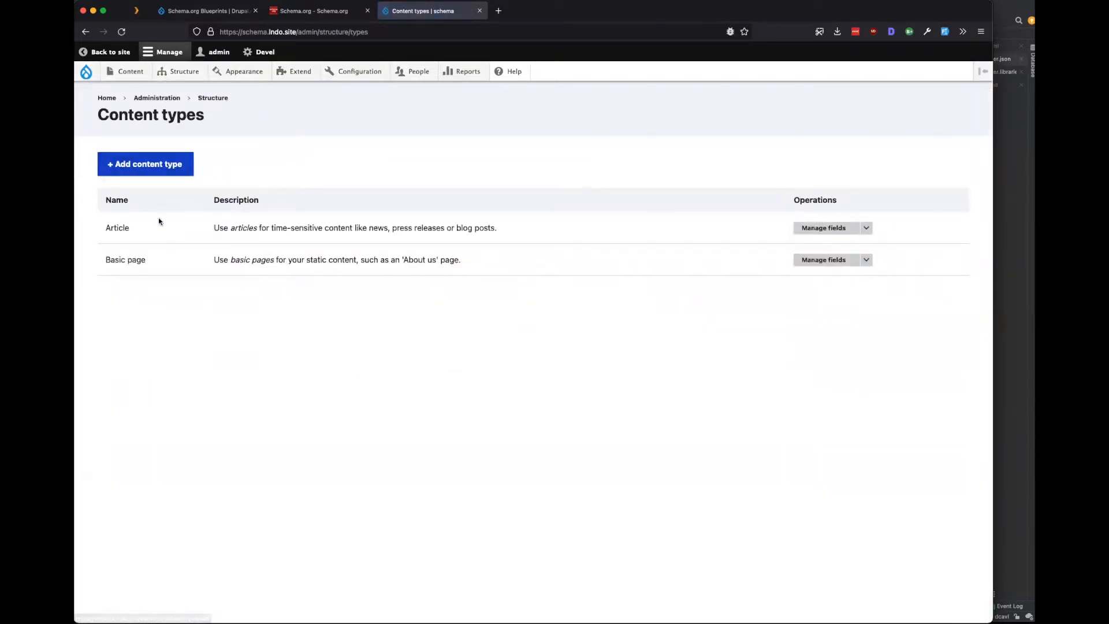
left_click_drag(147, 227, 93, 229)
left_click_drag(159, 271, 97, 272)
left_click(173, 320)
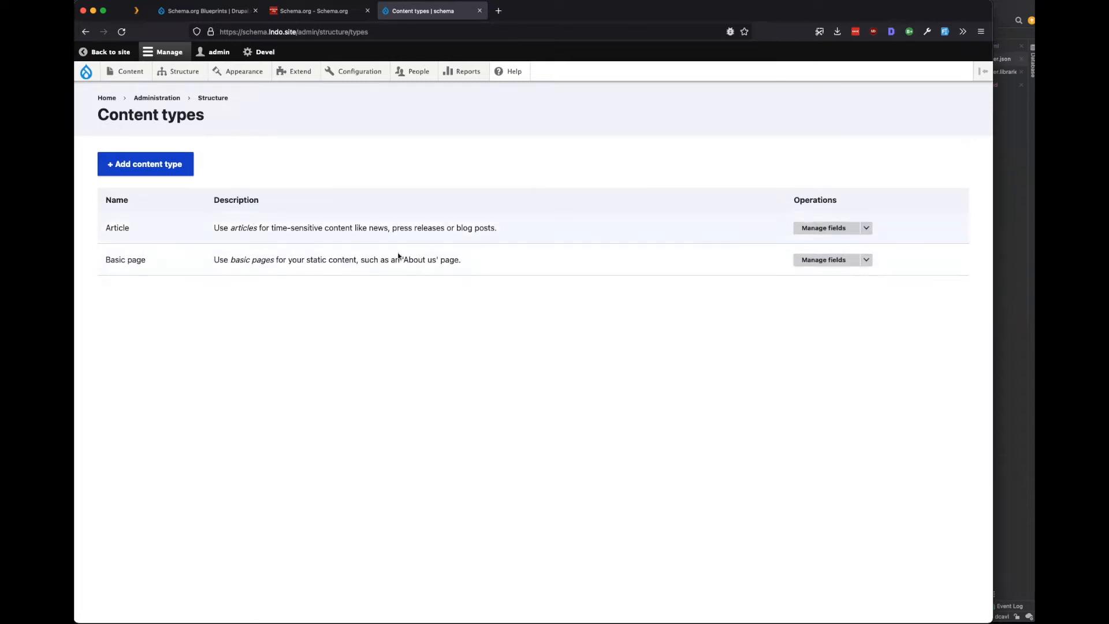
Check the Article fields, then open the Article content type's Edit form.
left_click(855, 228)
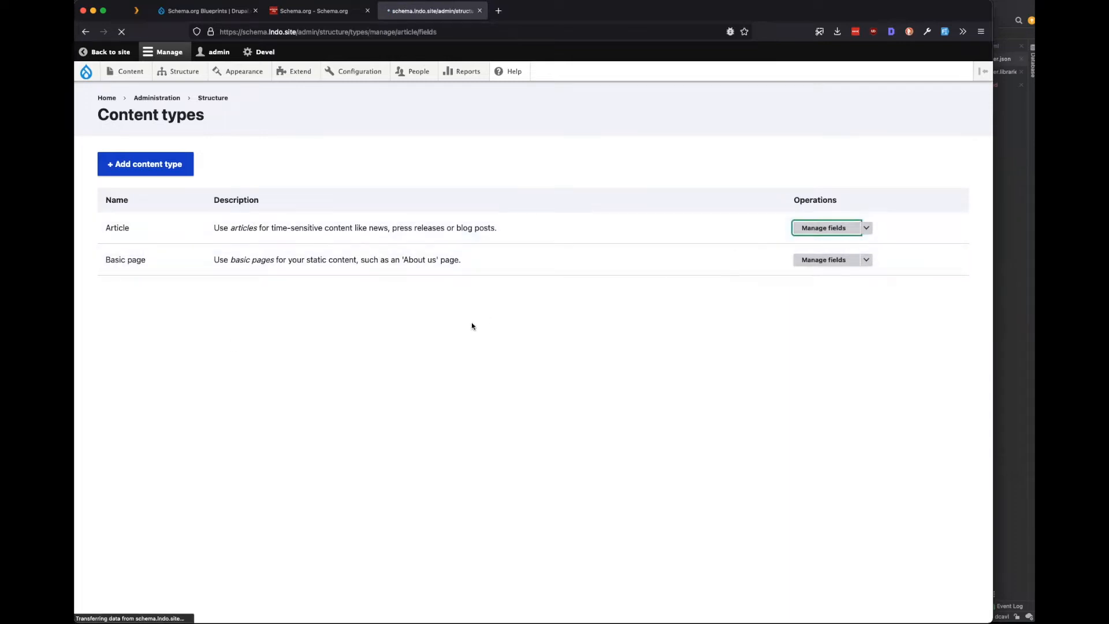
left_click(190, 144)
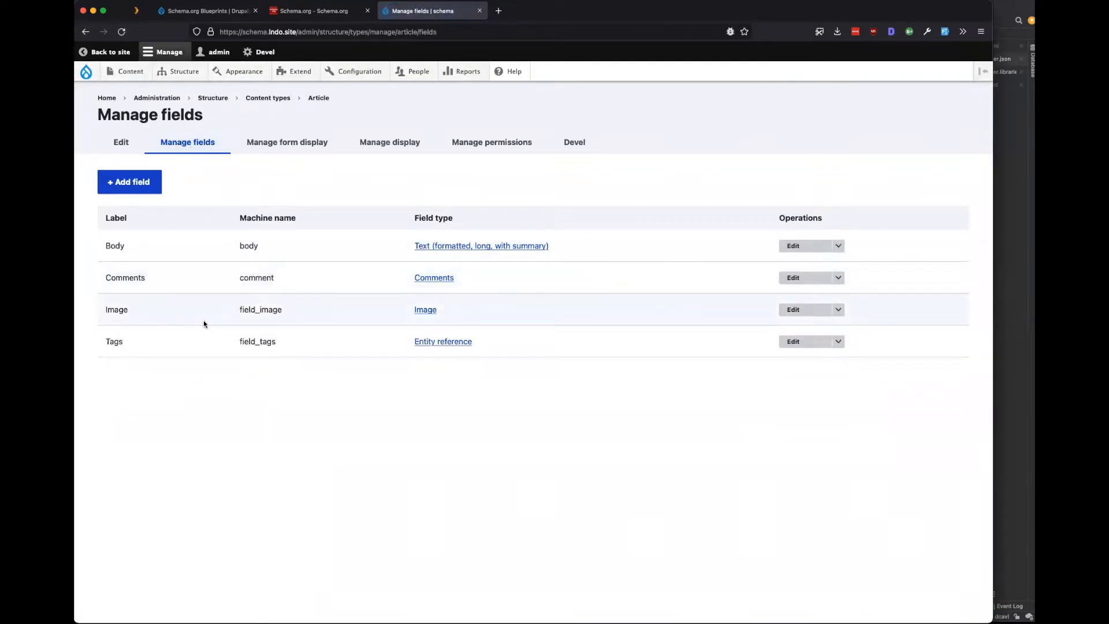
left_click(123, 143)
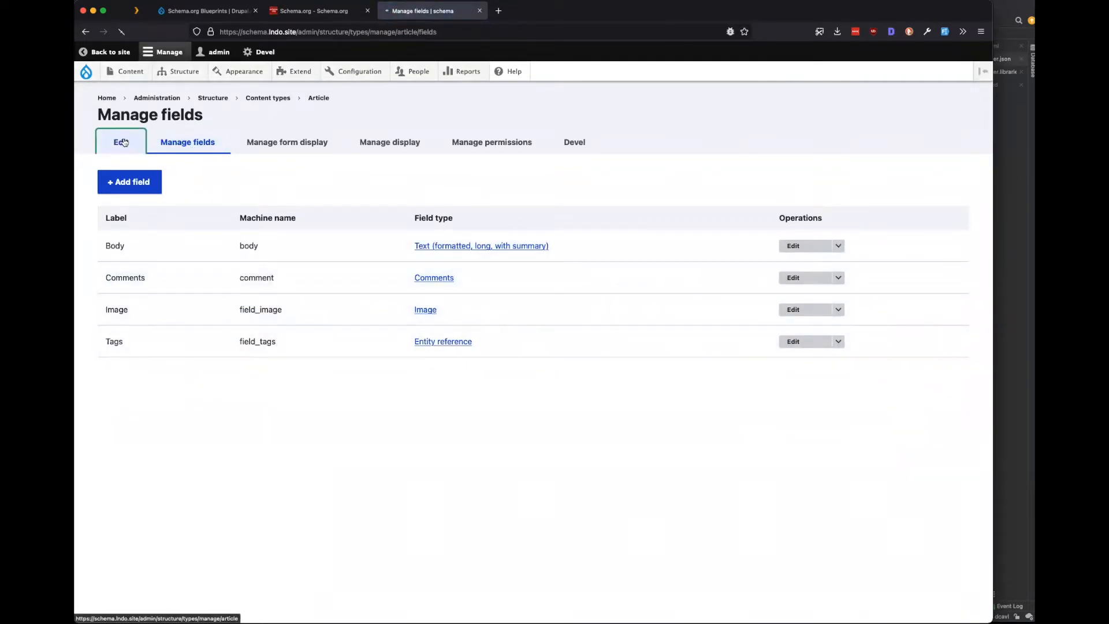
mouse_move(183, 84)
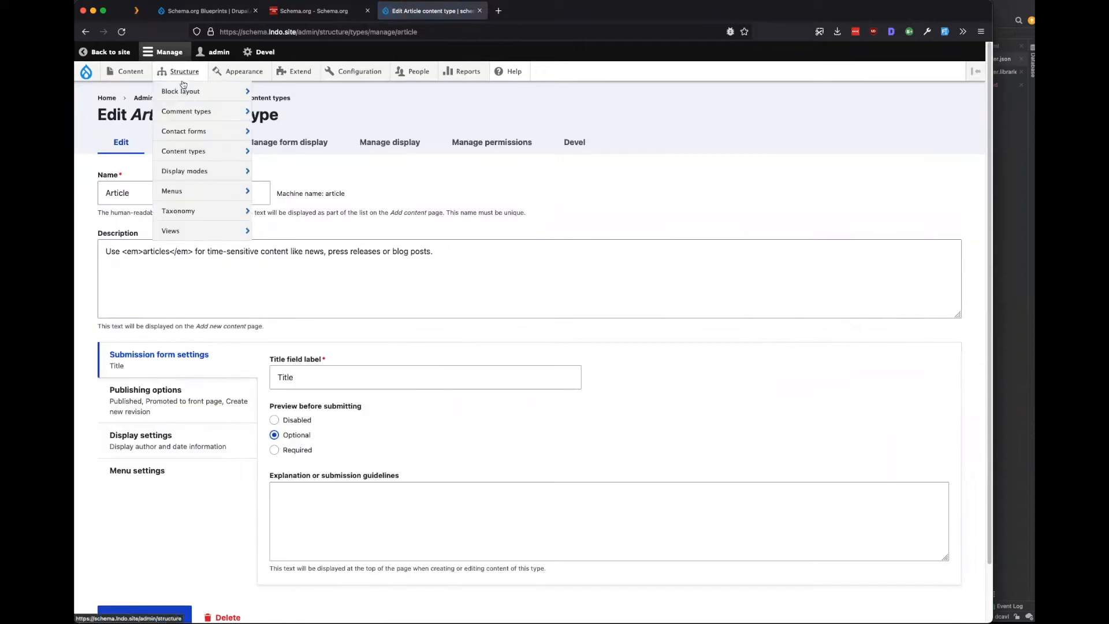
mouse_move(200, 198)
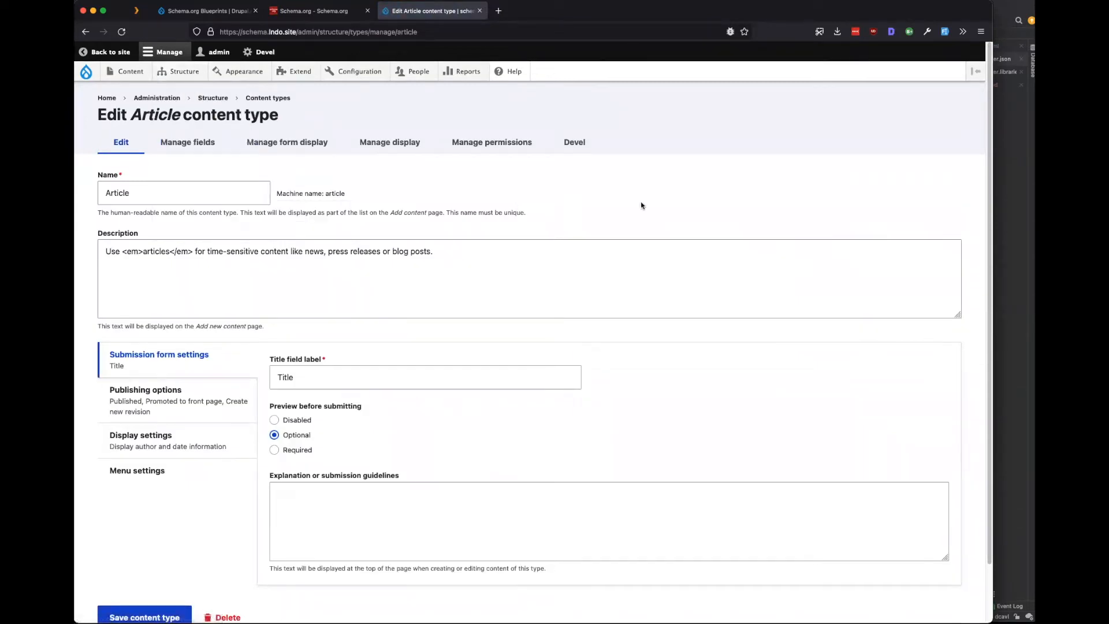
Search Schema.org for 'person' and open the Person type page.
left_click(306, 11)
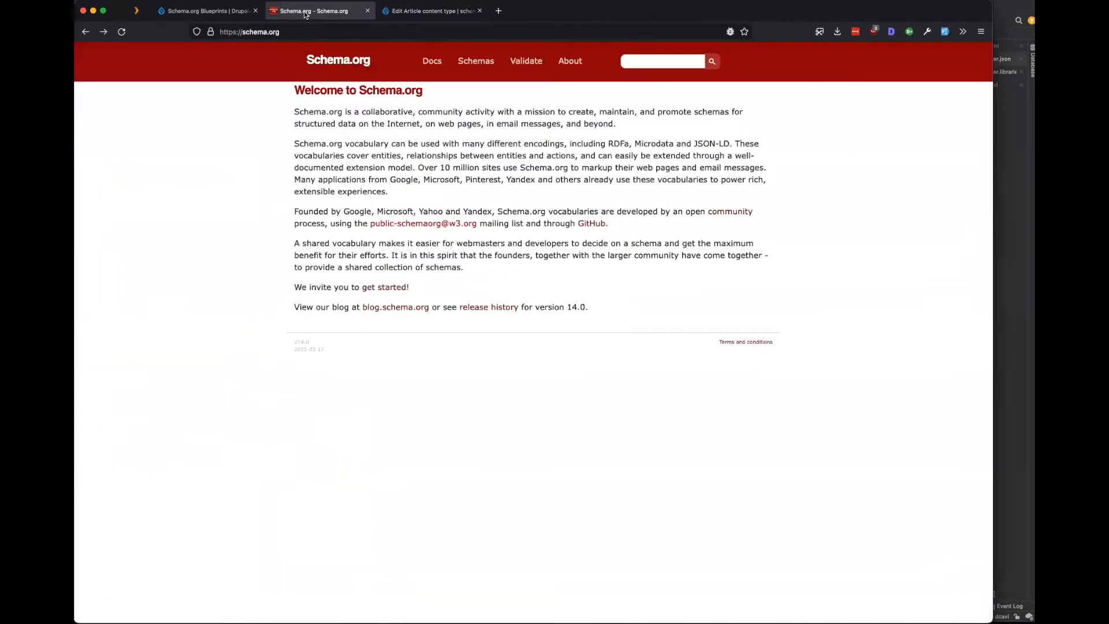
left_click(645, 57)
type("person")
key("Return")
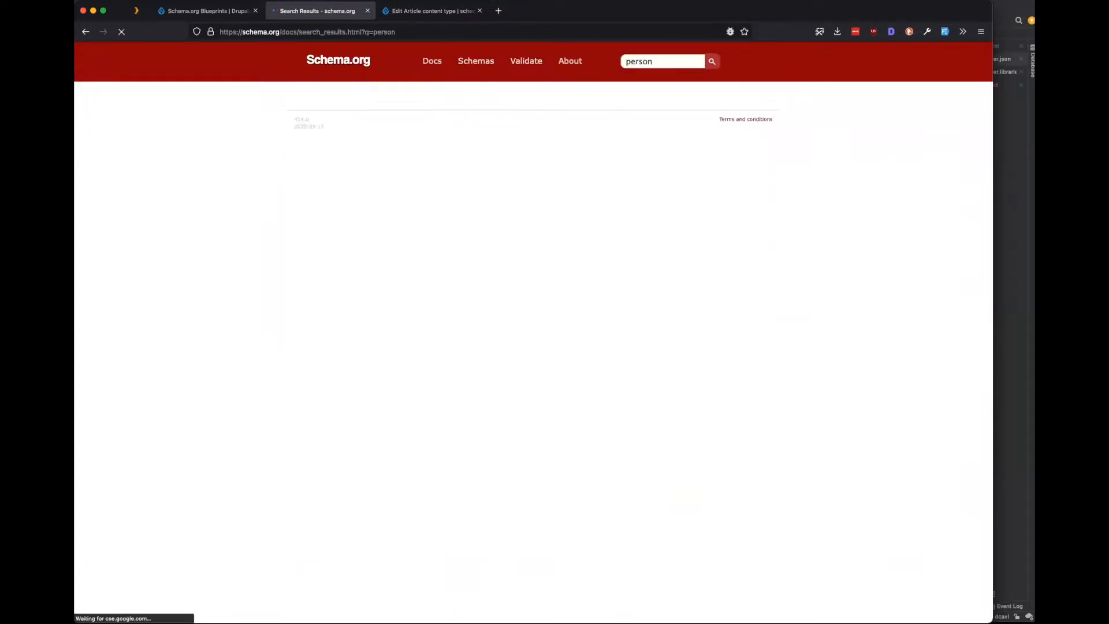
left_click(317, 109)
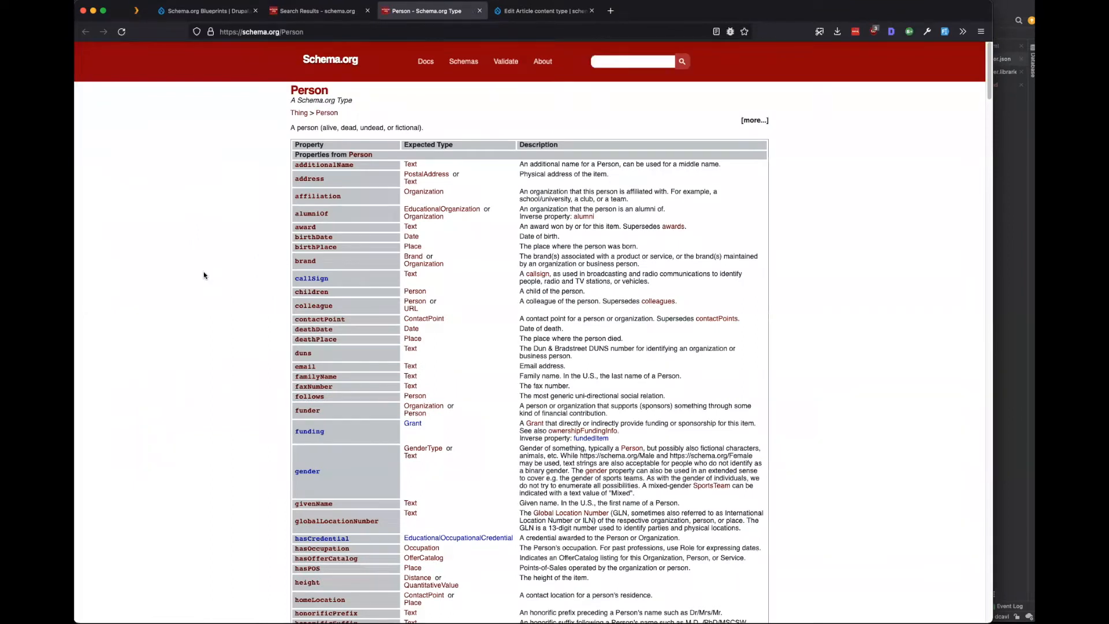
Open the Thing type in a background tab and scroll through Person's properties.
scroll(203, 284, "down", 1)
scroll(203, 284, "up", 1)
left_click(299, 113, "super")
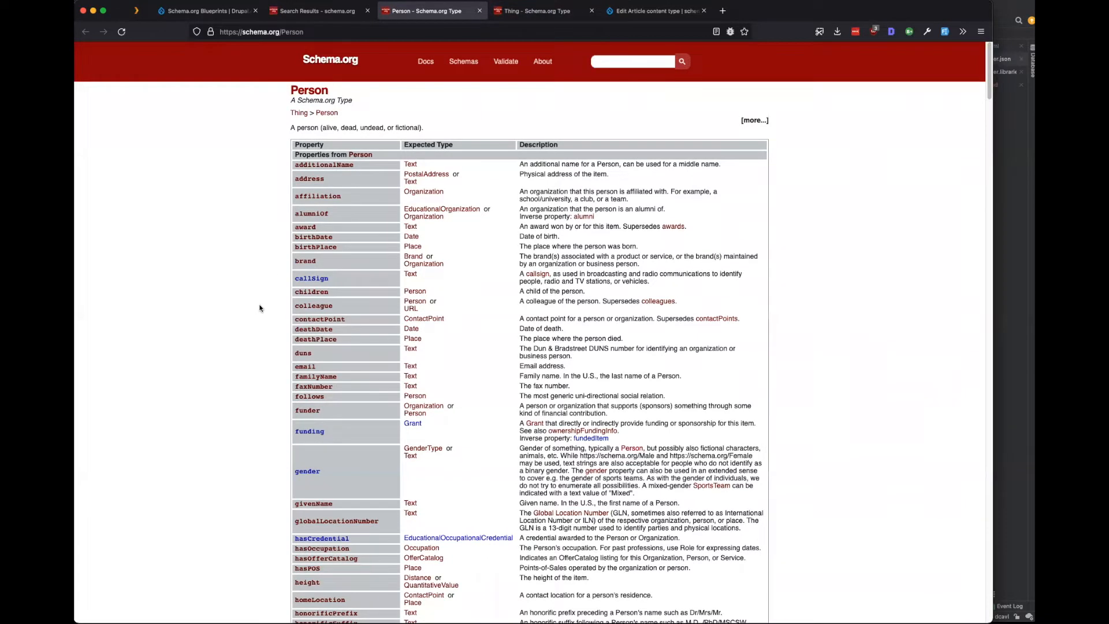
scroll(260, 307, "down", 5)
scroll(259, 308, "down", 15)
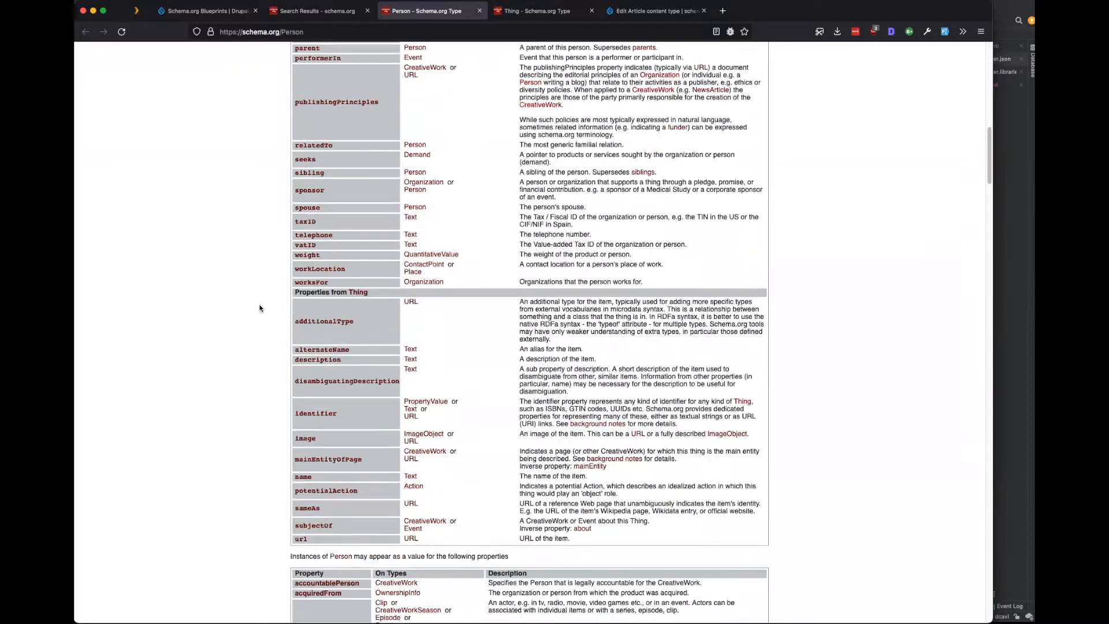
scroll(259, 308, "down", 15)
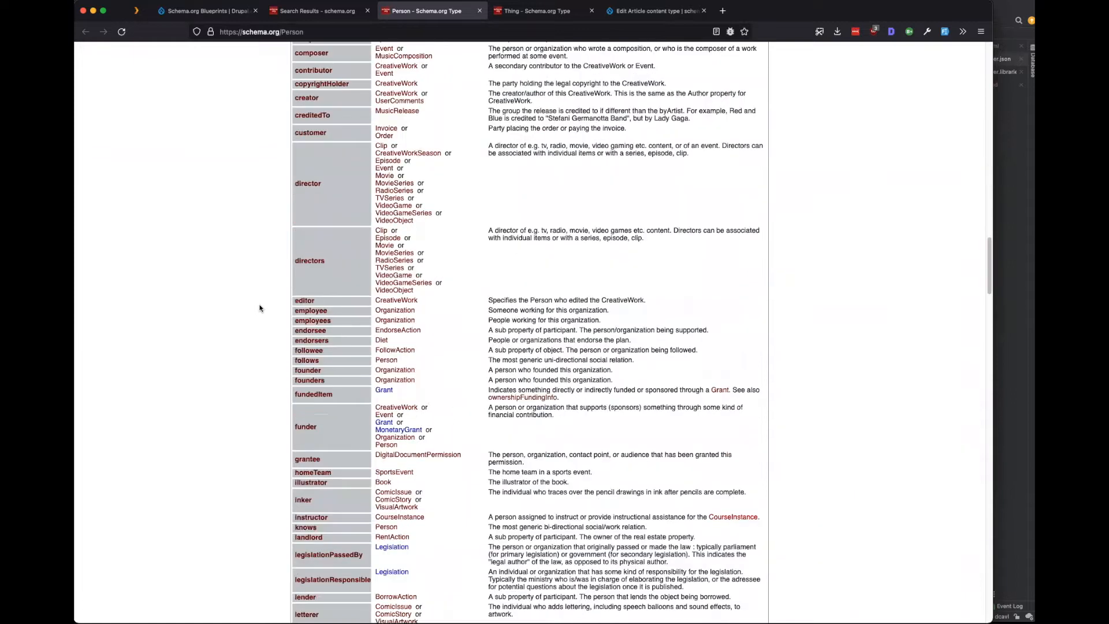
scroll(259, 308, "down", 15)
scroll(259, 308, "down", 20)
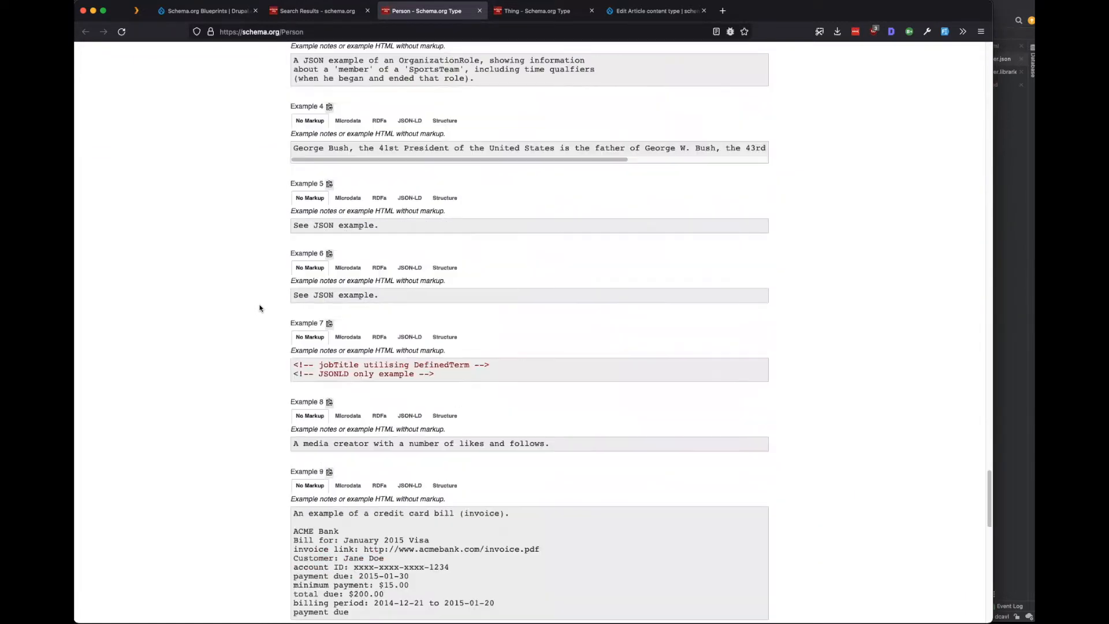
scroll(259, 308, "up", 15)
scroll(260, 308, "up", 5)
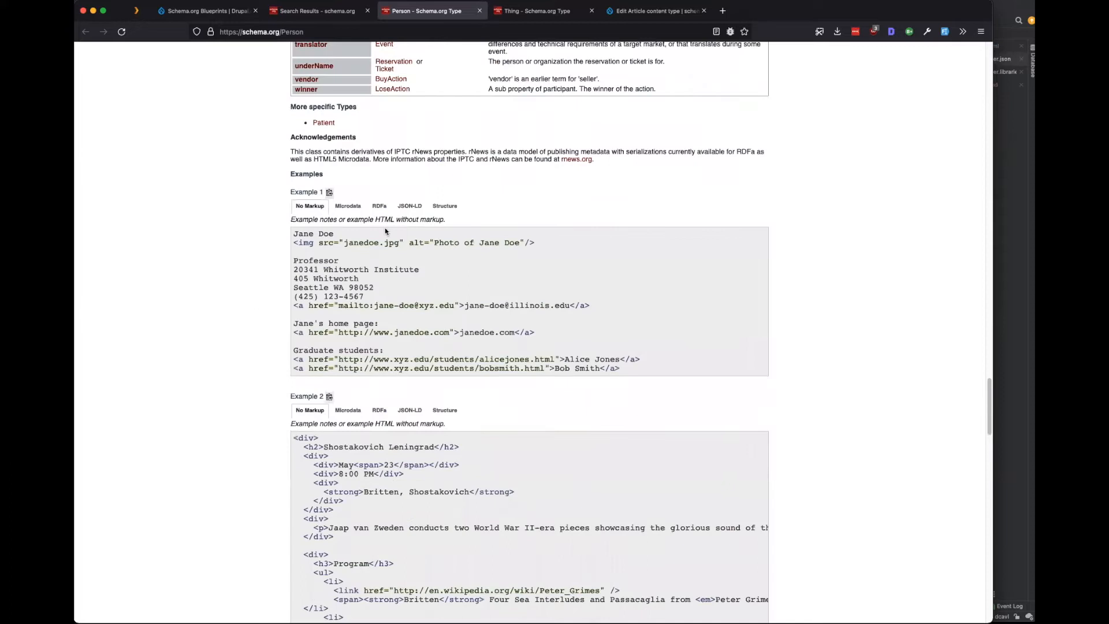
View Person's Example 1 as JSON-LD, then close the Person and Thing pages.
left_click(410, 205)
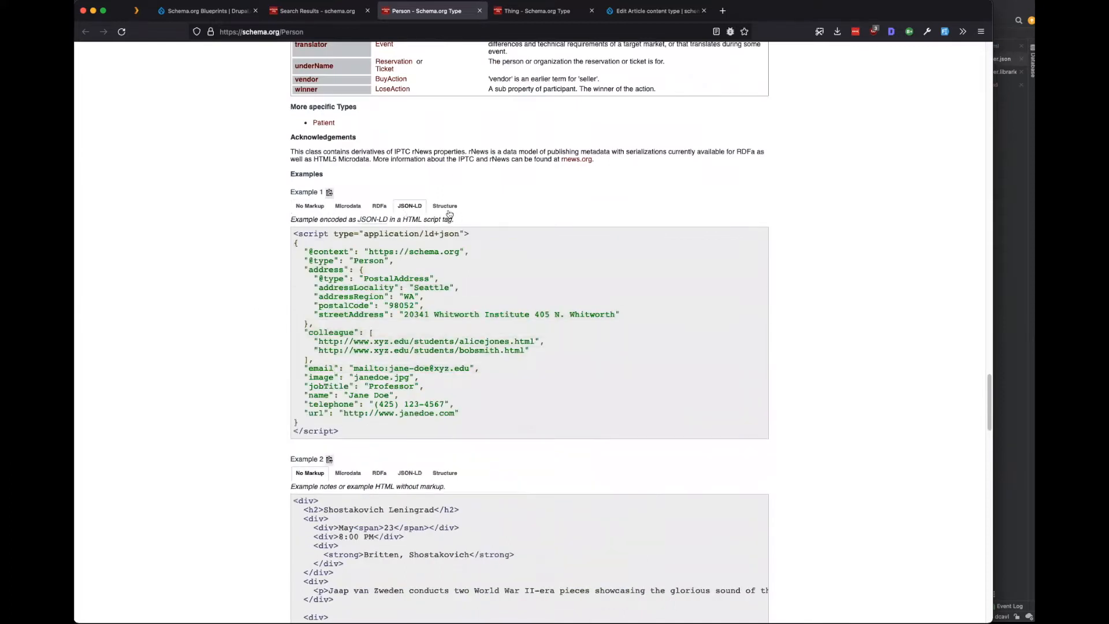
left_click_drag(400, 446, 253, 248)
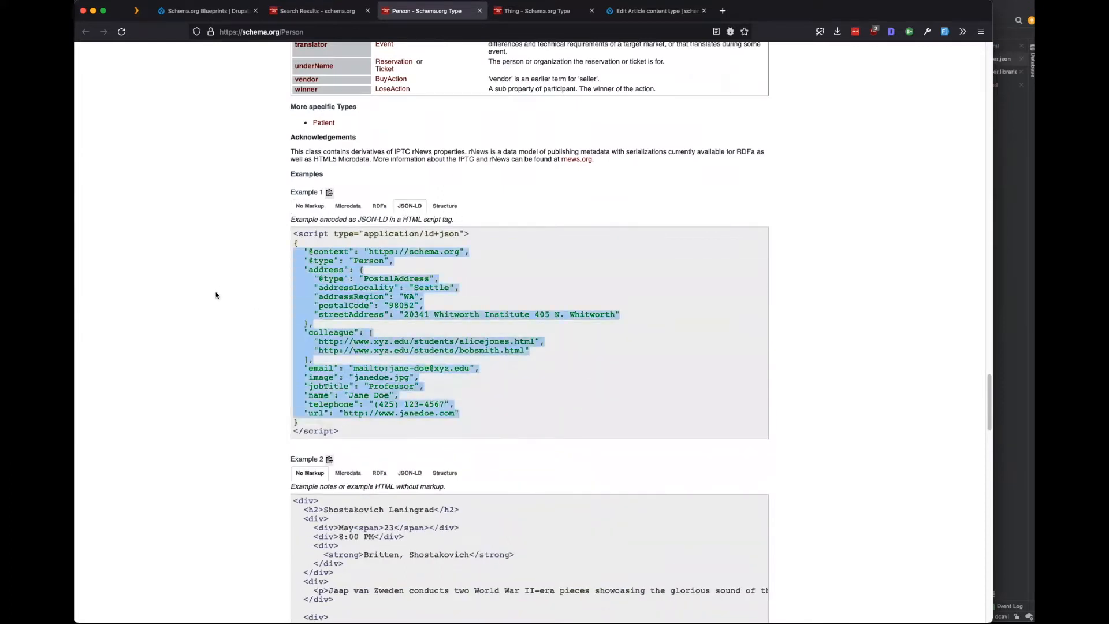
left_click(222, 351)
left_click(479, 11)
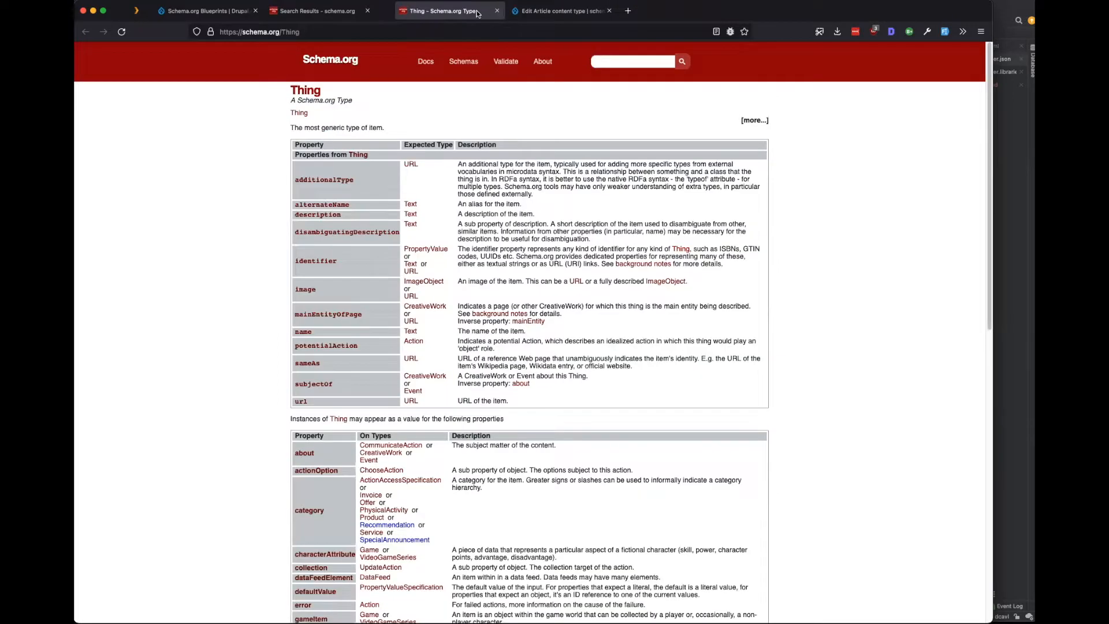
left_click(477, 10)
Close the Schema.org search results, then go from the Article edit form to the site's Welcome page.
left_click(368, 11)
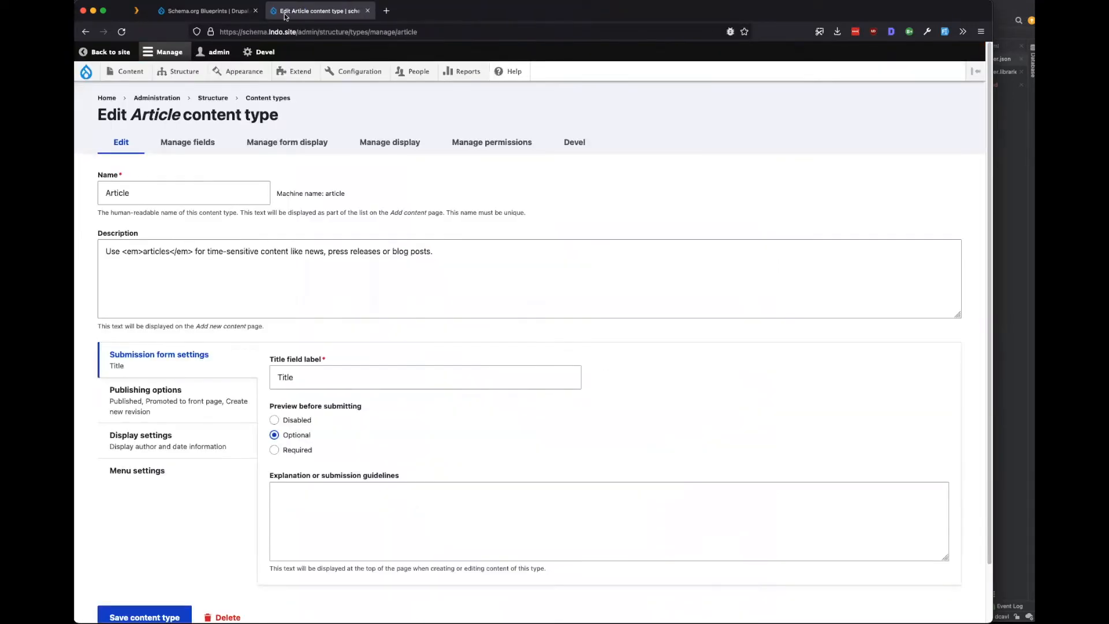
left_click(205, 11)
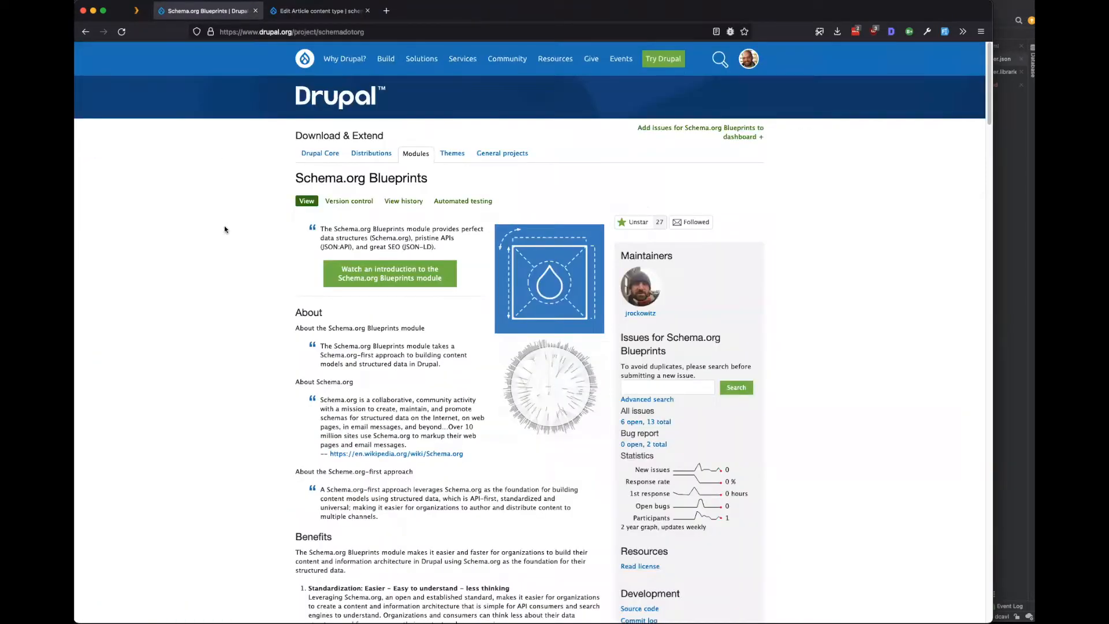
left_click(319, 36)
key("Escape")
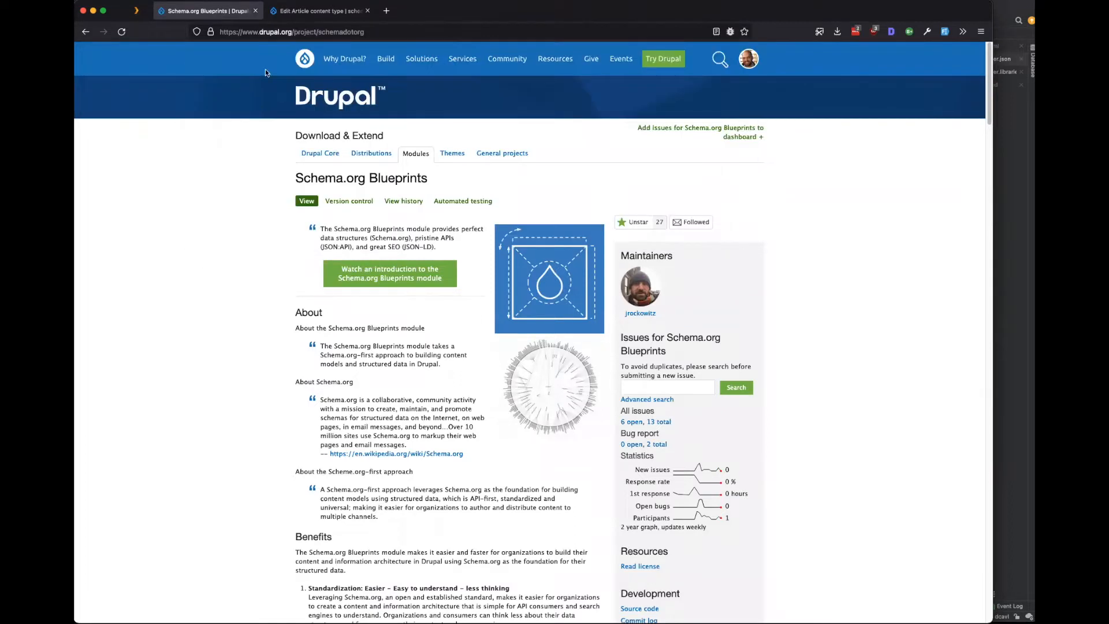
left_click(313, 10)
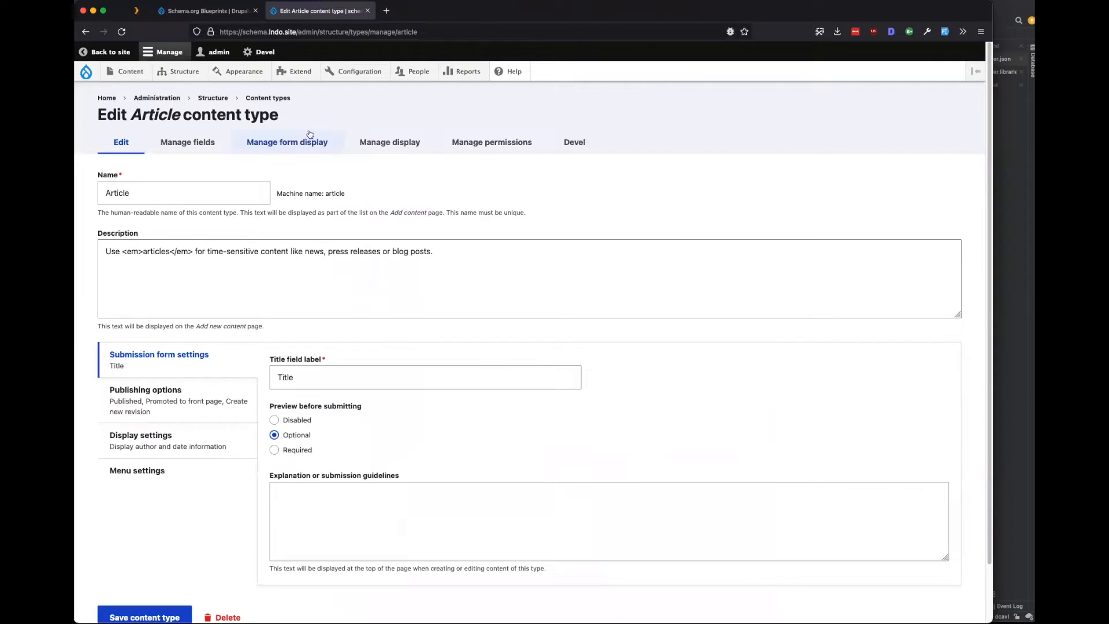
left_click(108, 98)
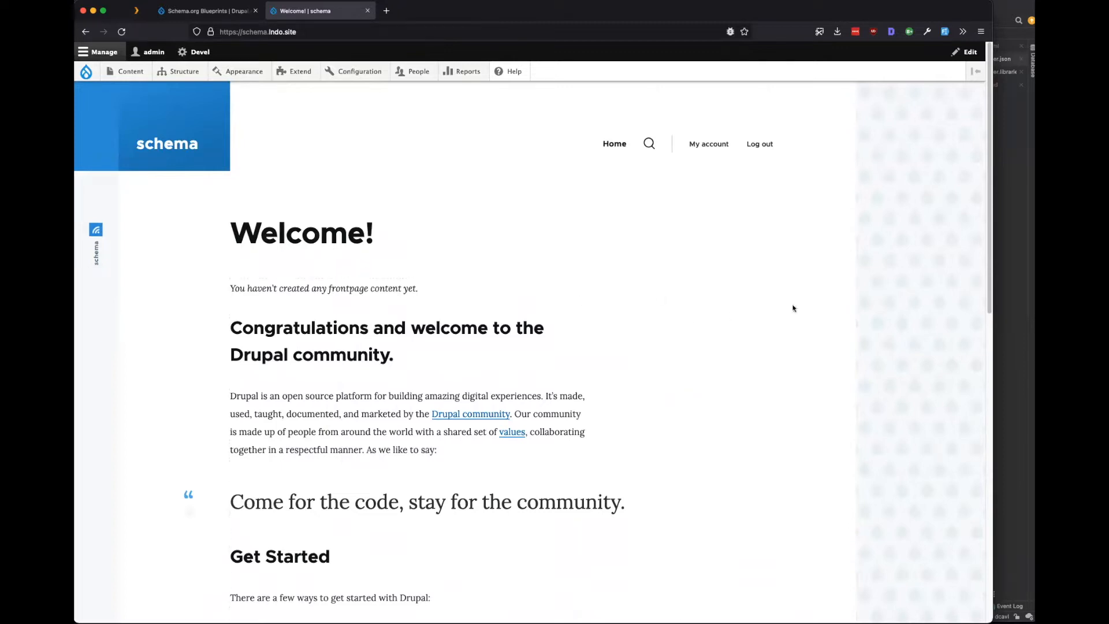
Review composer.json and .lando.yml, selecting the package lines of the require block.
left_click(1021, 286)
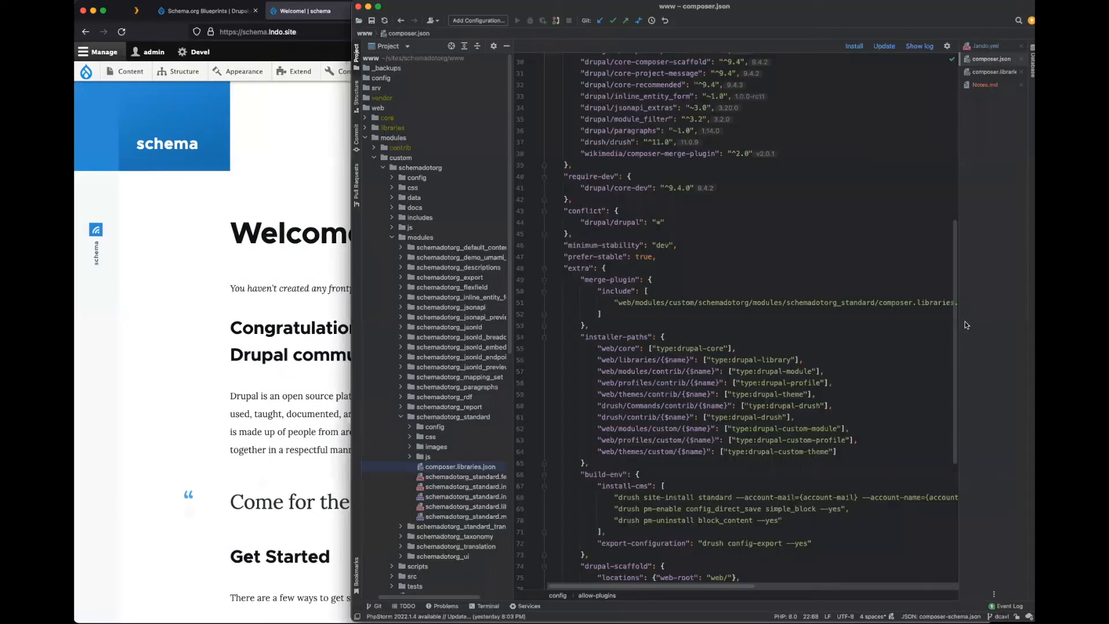
scroll(819, 352, "up", 10)
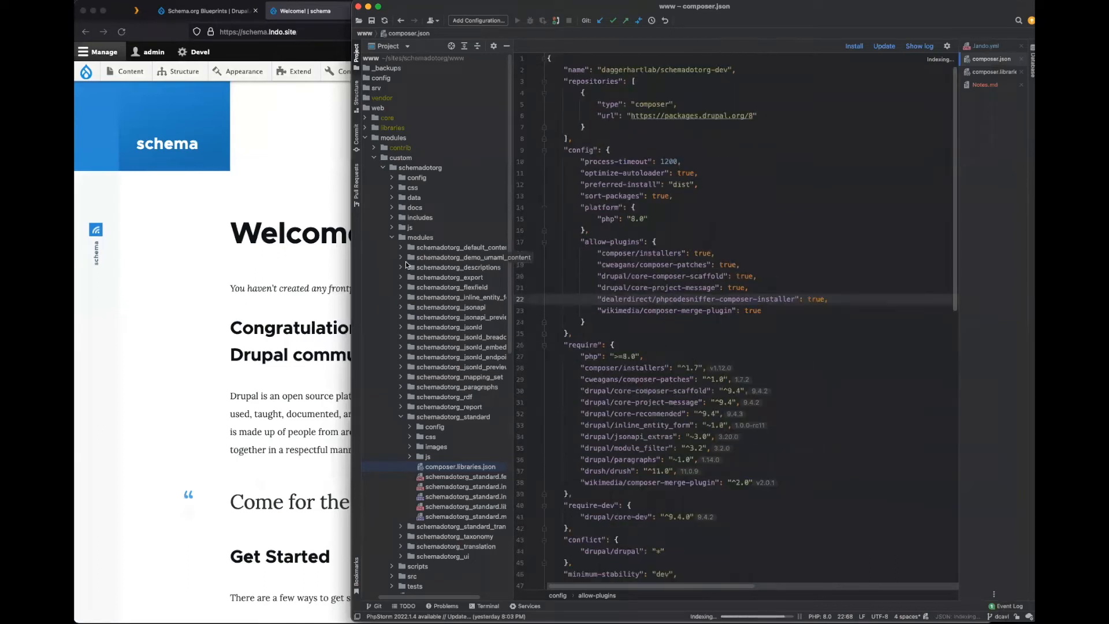
left_click(984, 45)
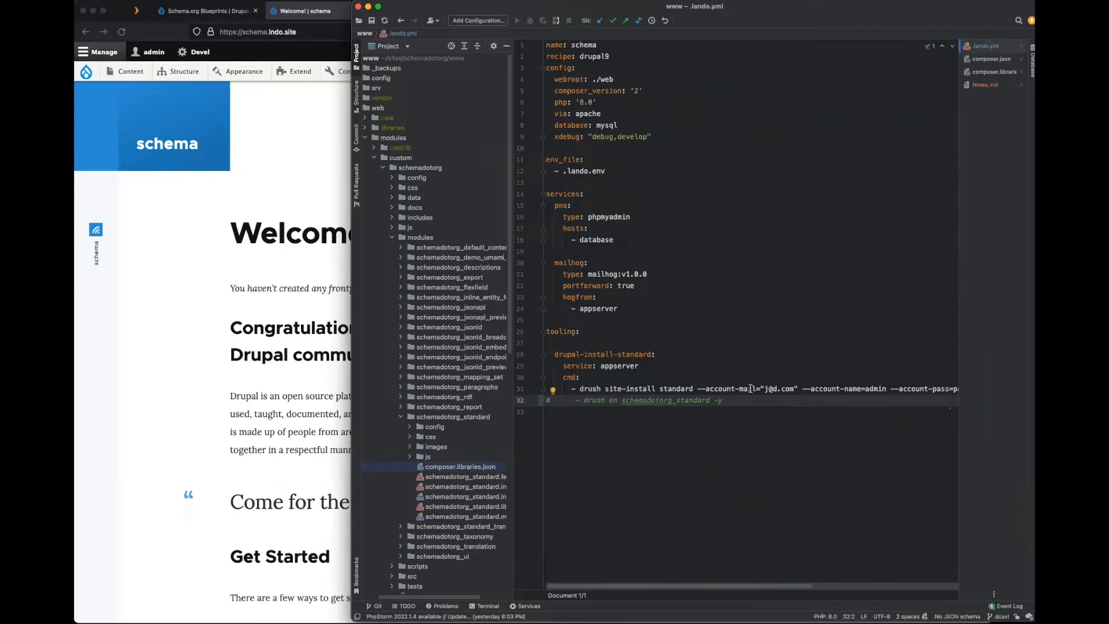
left_click(991, 59)
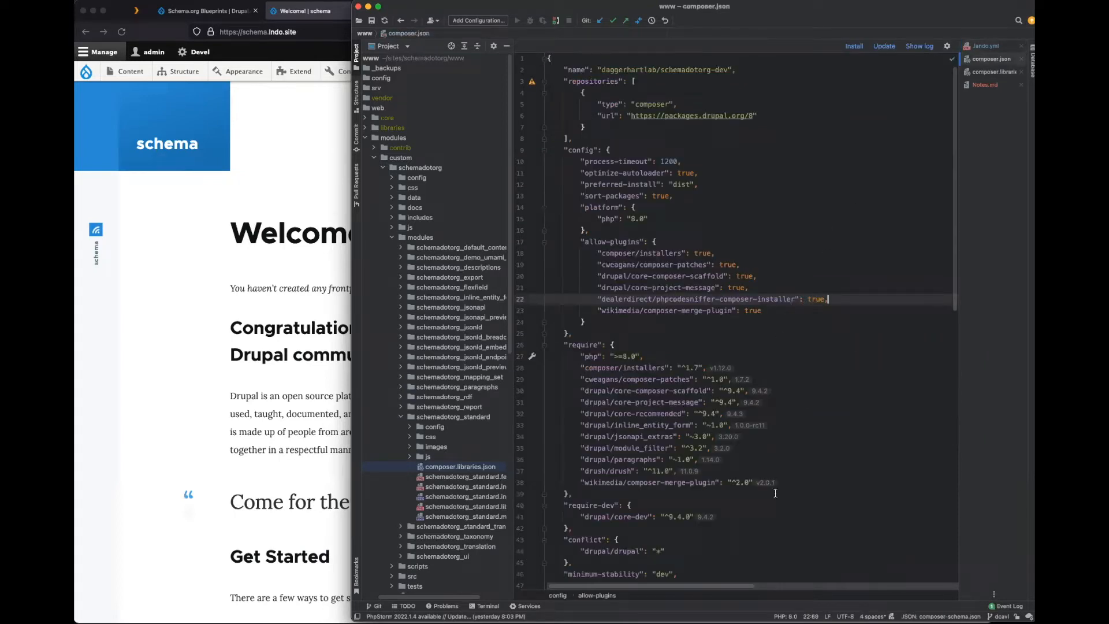
left_click_drag(833, 481, 526, 369)
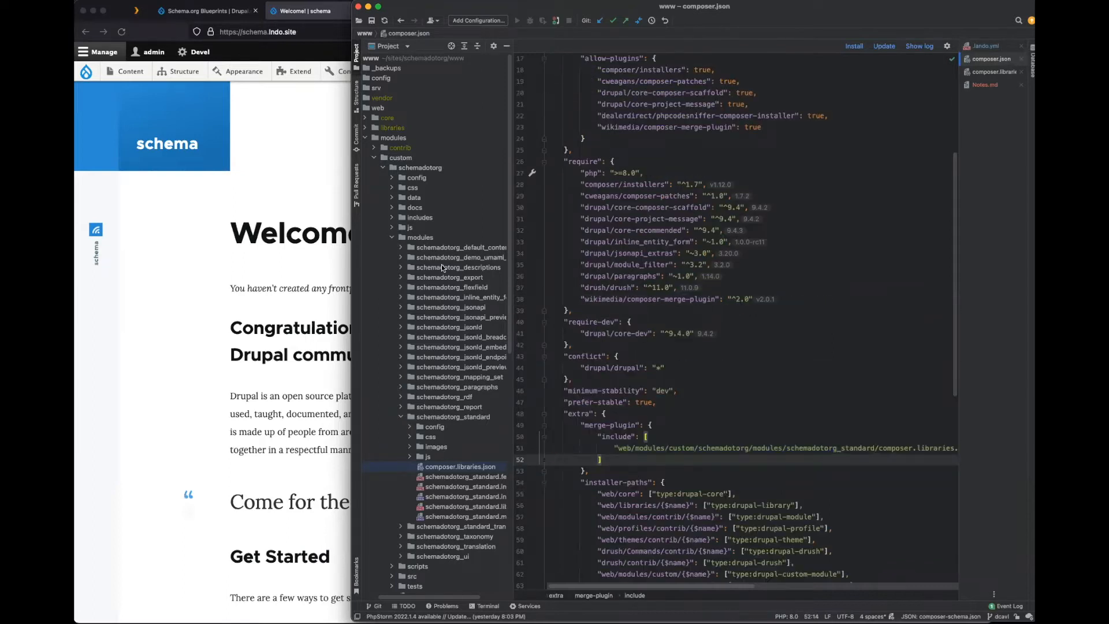
Expand the web/modules/custom/schemadotorg folder in the Project tree to list its files.
left_click(383, 168)
left_click(420, 157)
left_click(426, 168)
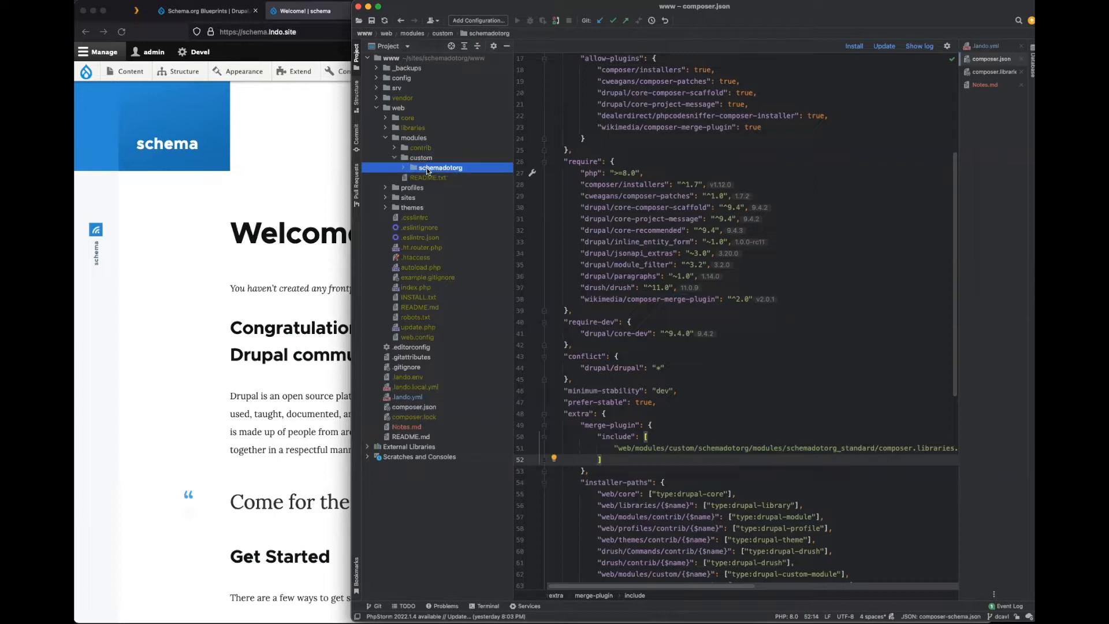
left_click(404, 167)
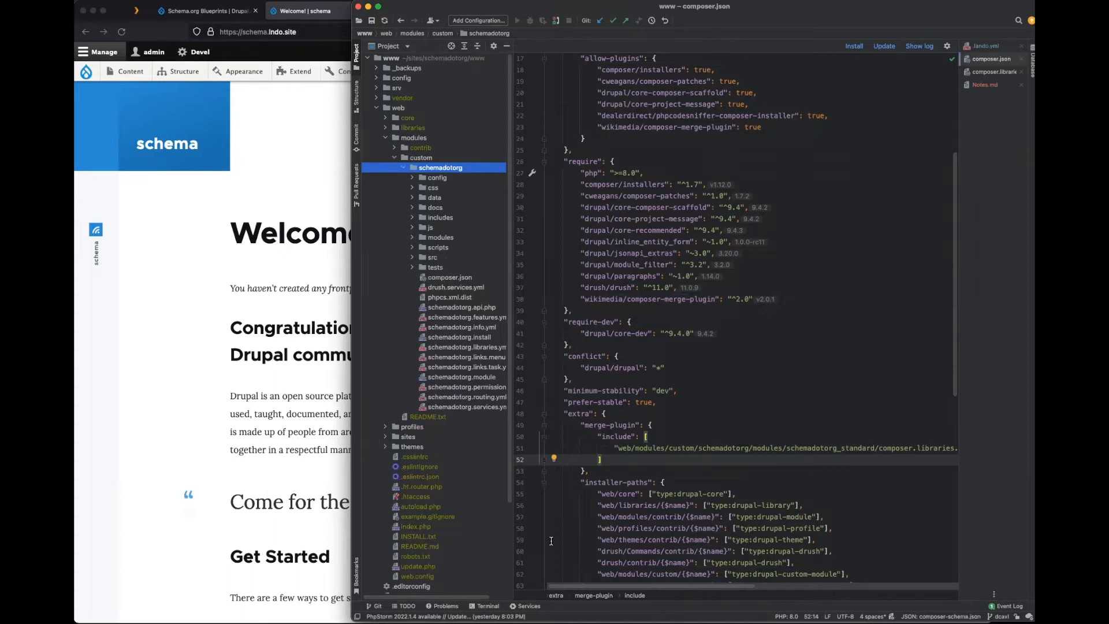
In the terminal, cd to web/modules/custom/schemadotorg and run git status and git pull.
left_click(487, 606)
triple_click(526, 469)
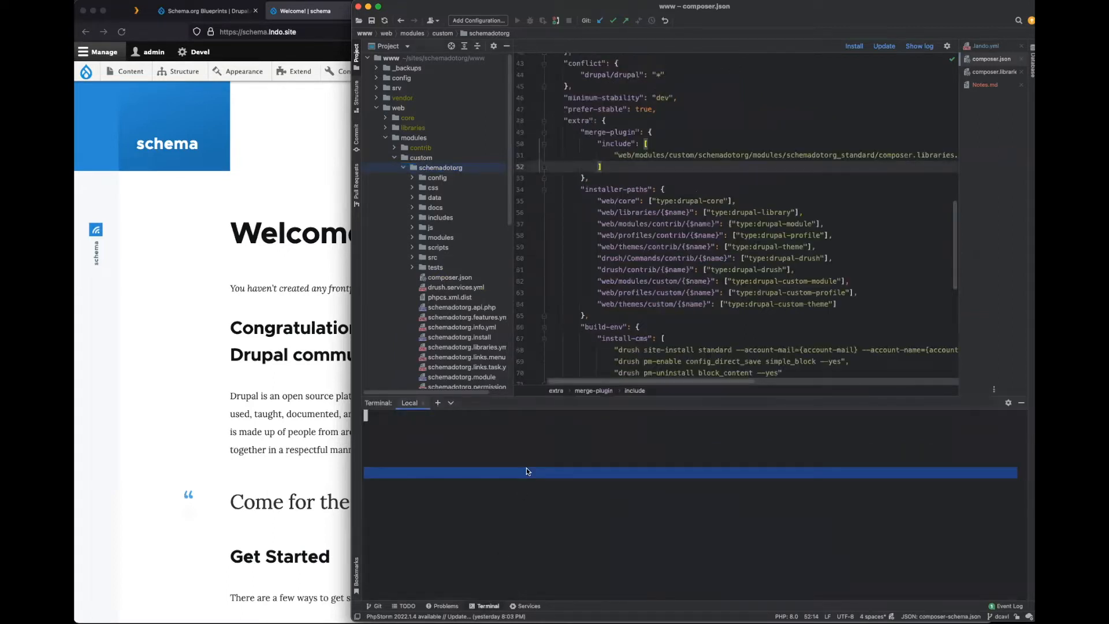
type("cd ")
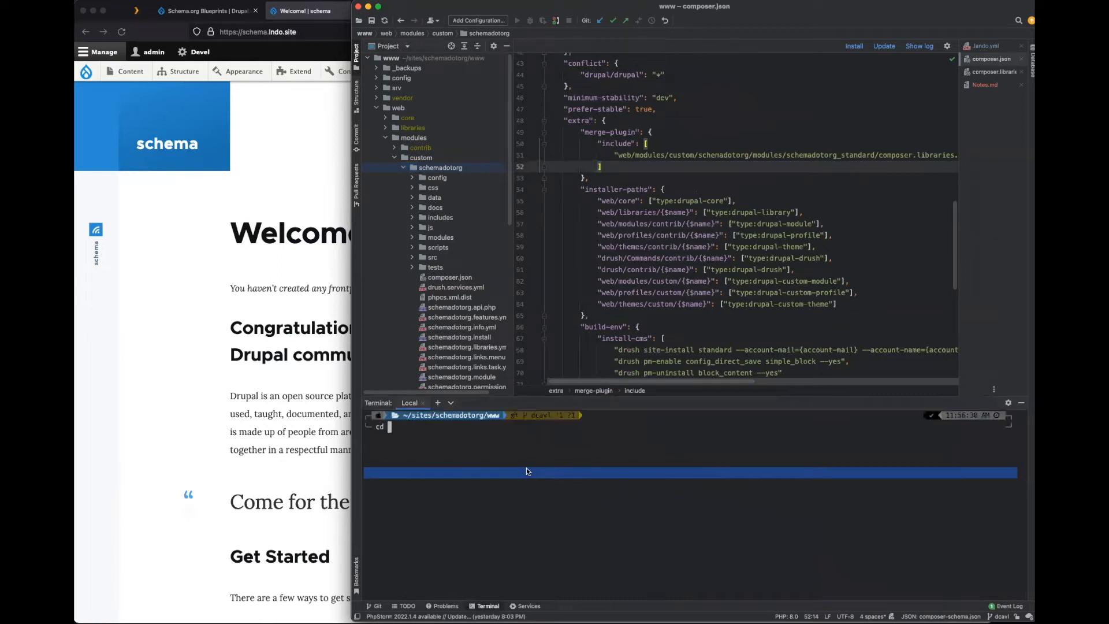
type("web/modules/custom/schemadotorg")
key("Return")
type("git status")
key("Return")
type("git pull")
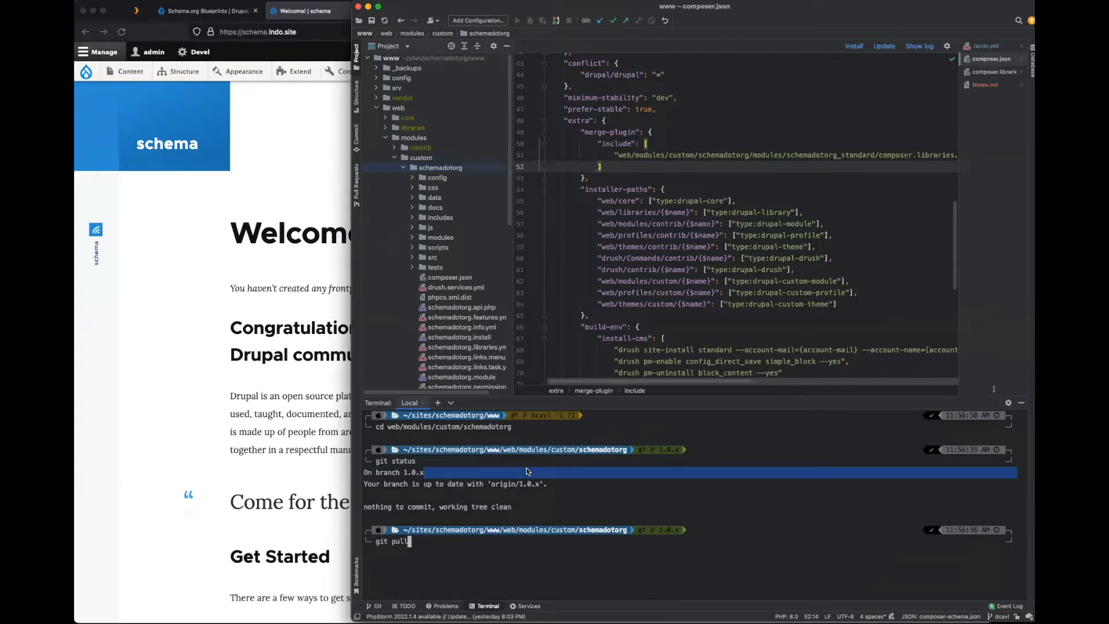
key("Return")
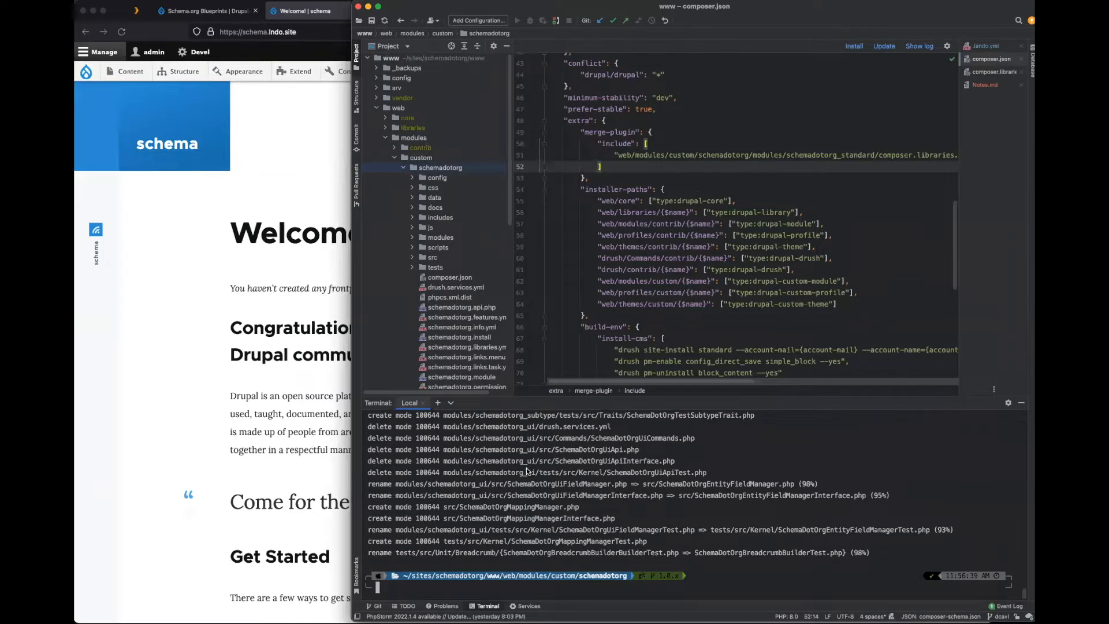
scroll(528, 476, "up", 5)
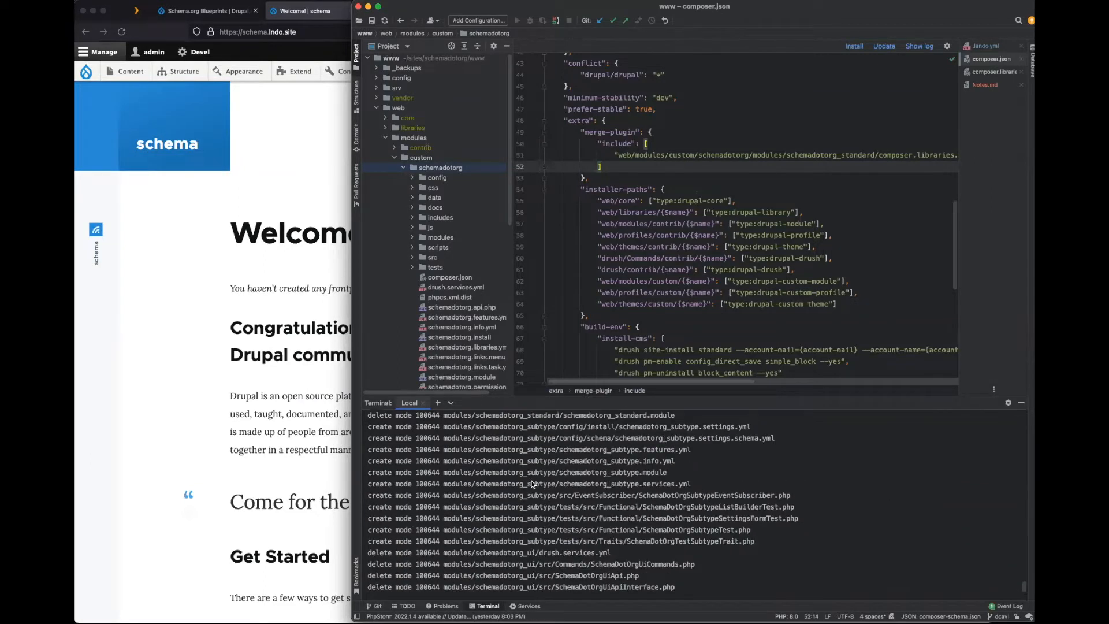
scroll(531, 484, "down", 5)
Bring the Drupal site to the front and load the Extend modules page from the admin toolbar.
left_click(279, 347)
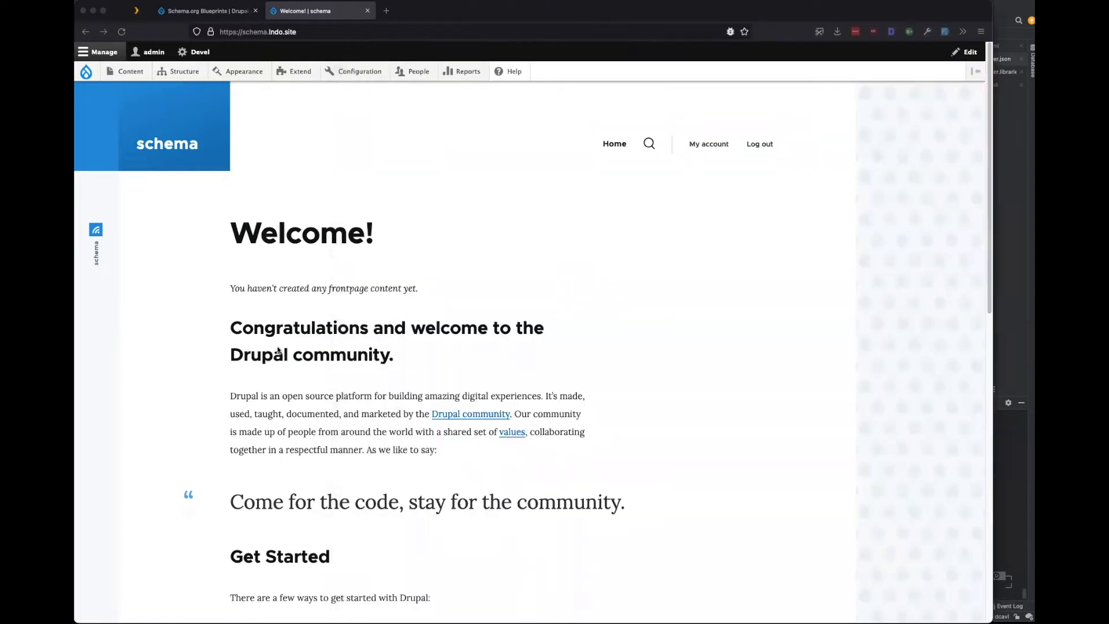
left_click(1017, 161)
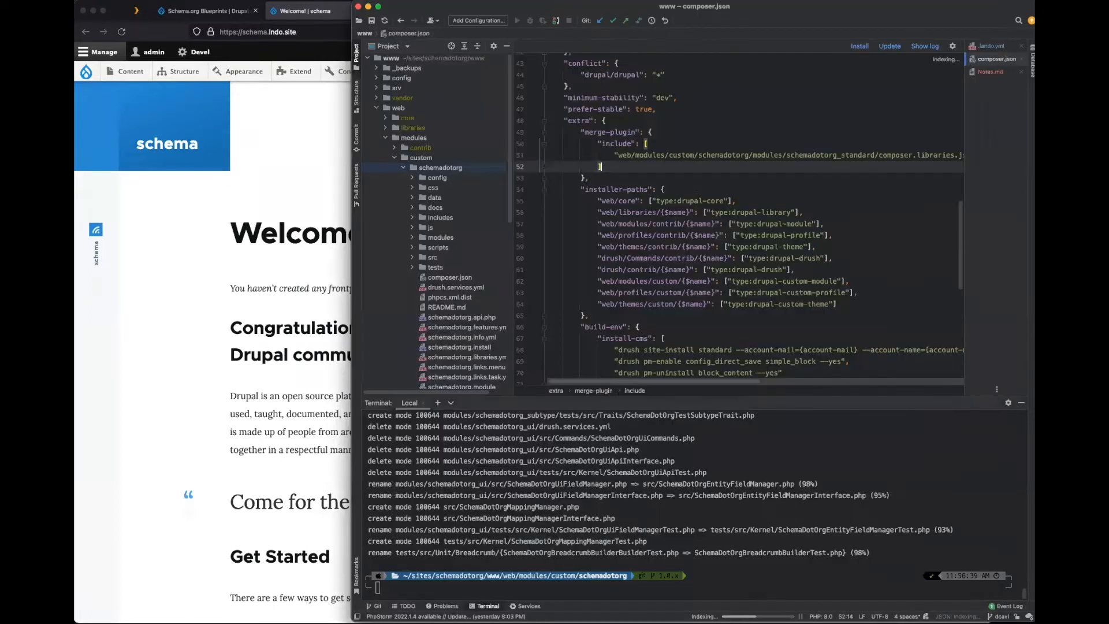
left_click(284, 300)
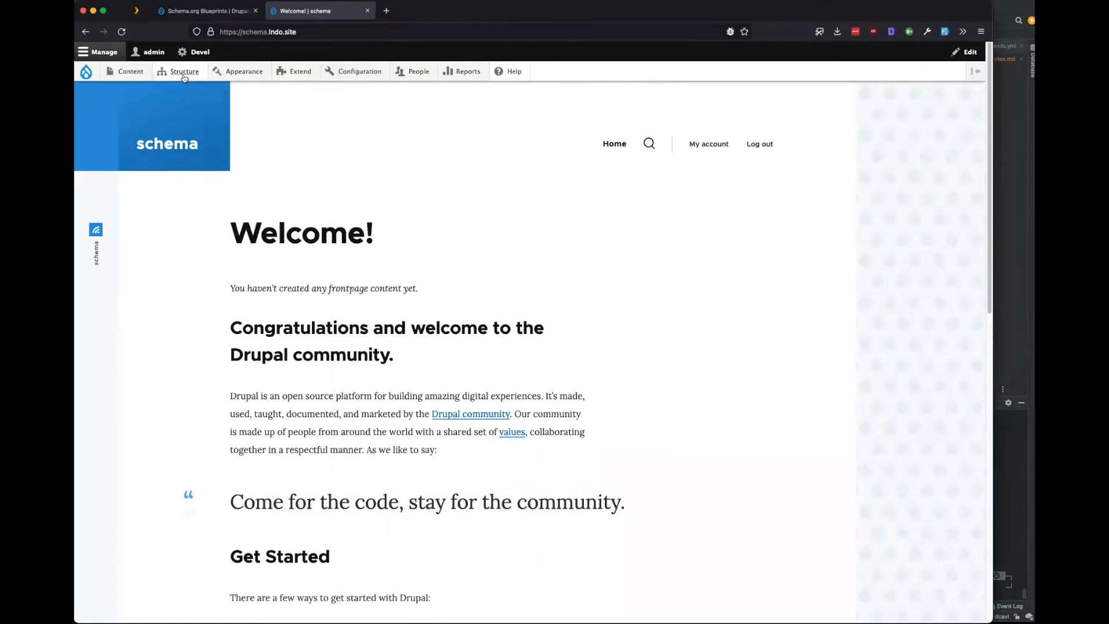
mouse_move(181, 74)
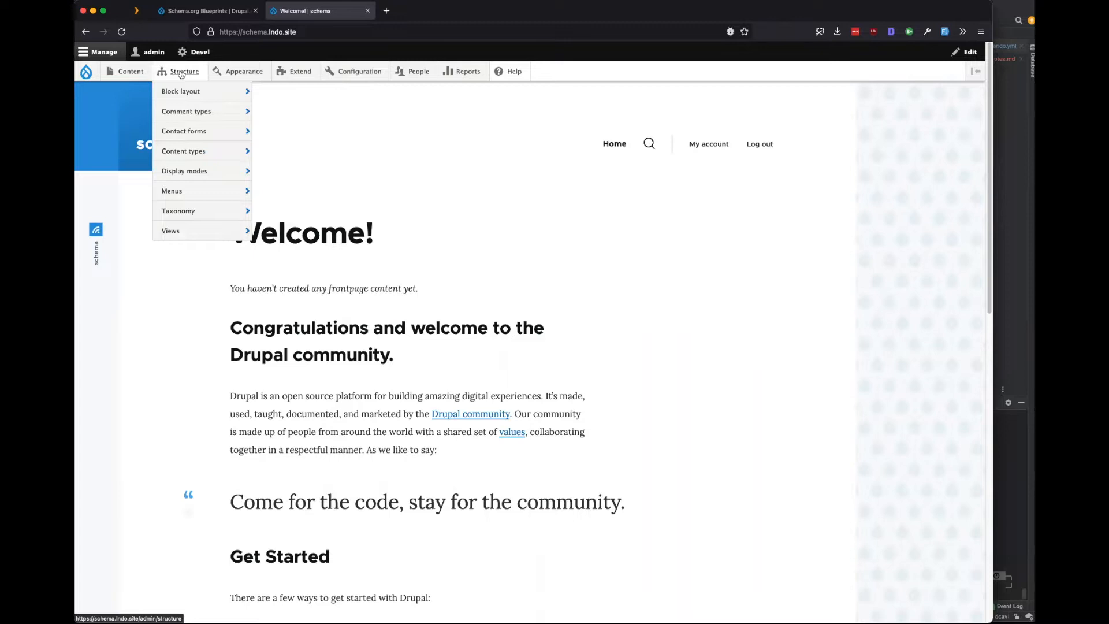
mouse_move(299, 71)
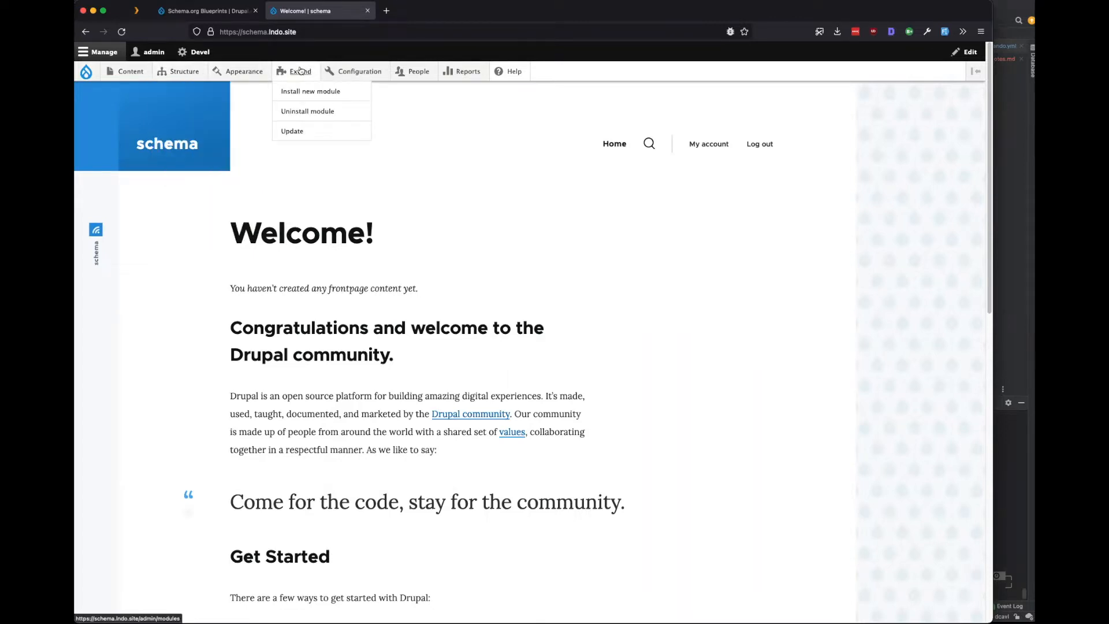
left_click(300, 71)
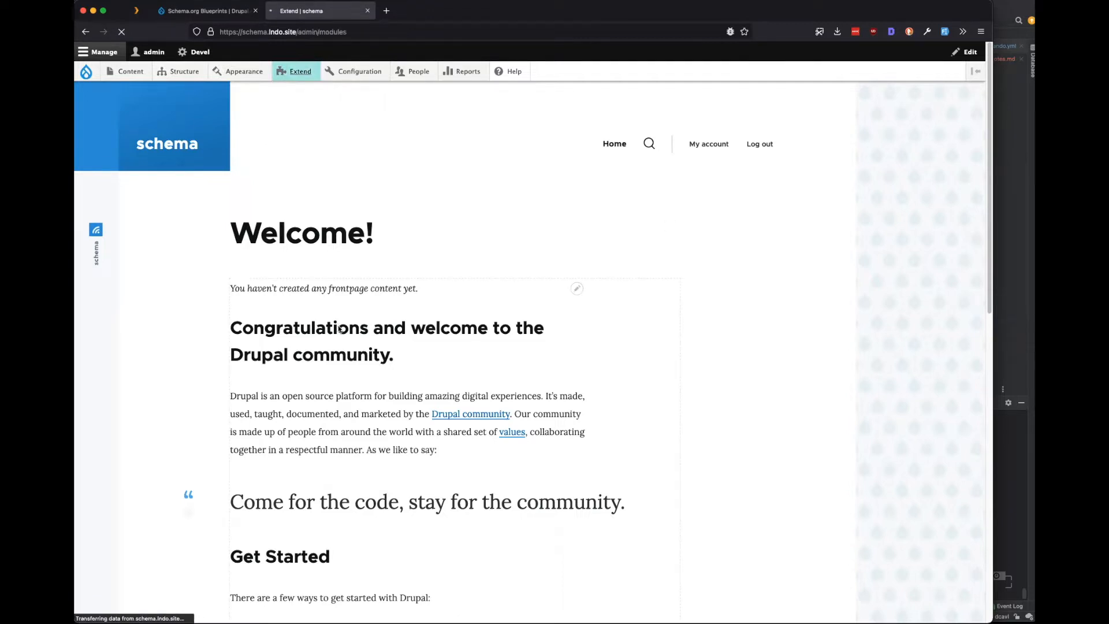
scroll(319, 326, "down", 3)
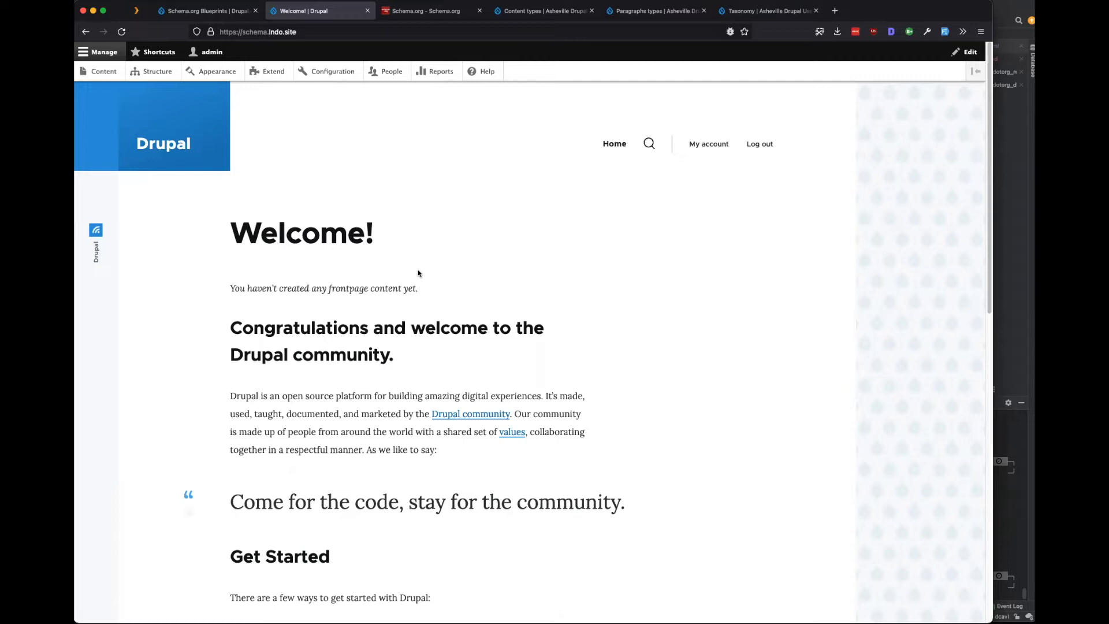
Visit the Asheville site's home page and Structure menu, then return to its content types list.
left_click(535, 18)
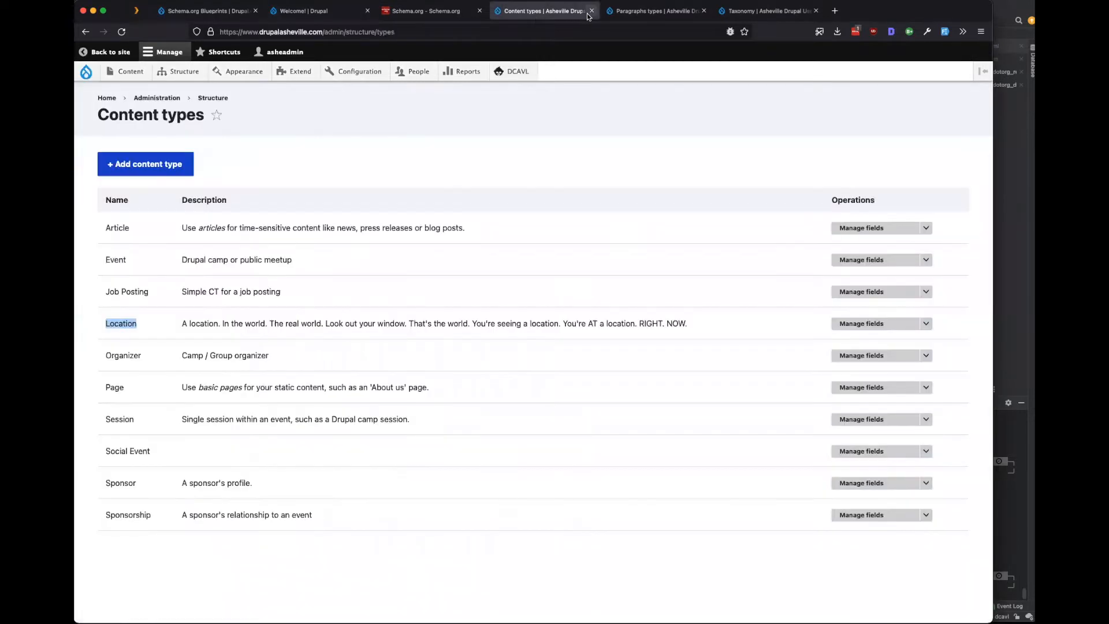
left_click(106, 98)
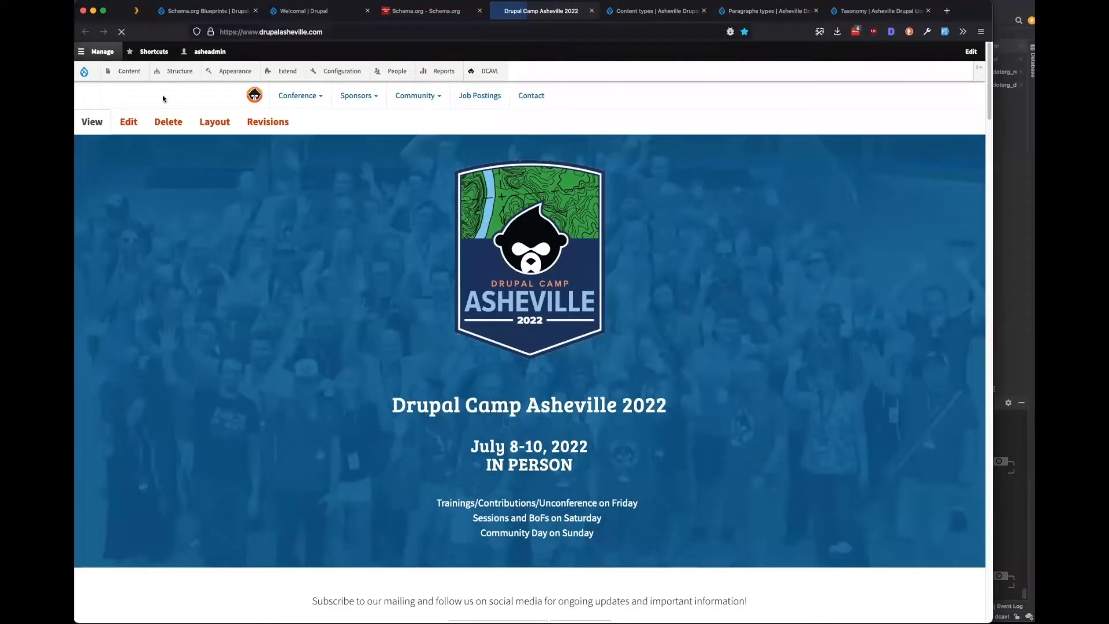
mouse_move(157, 74)
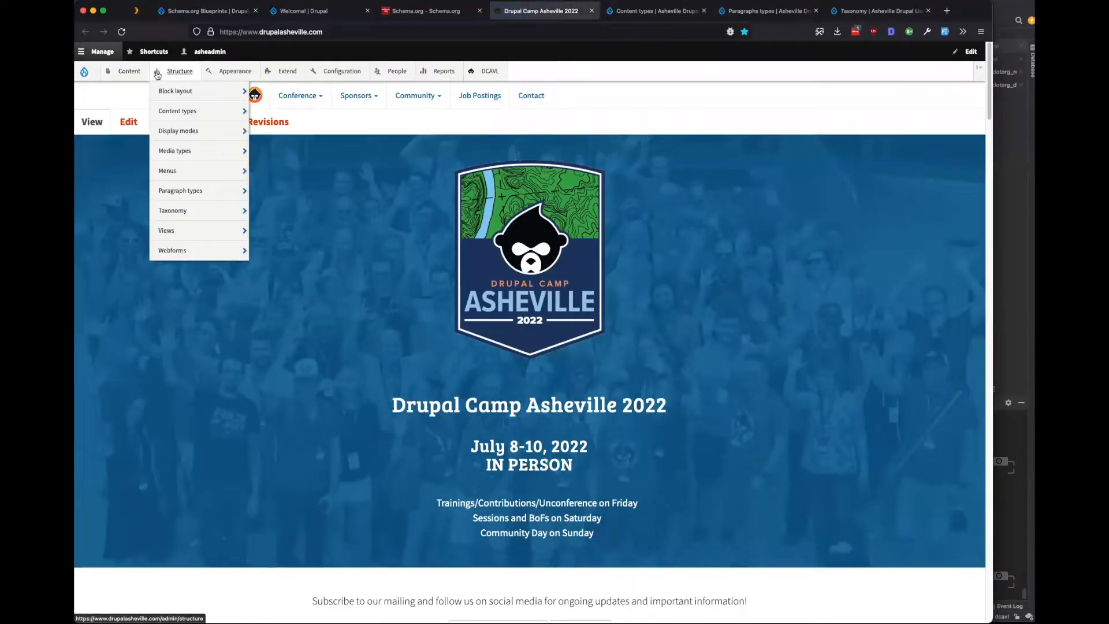
mouse_move(173, 118)
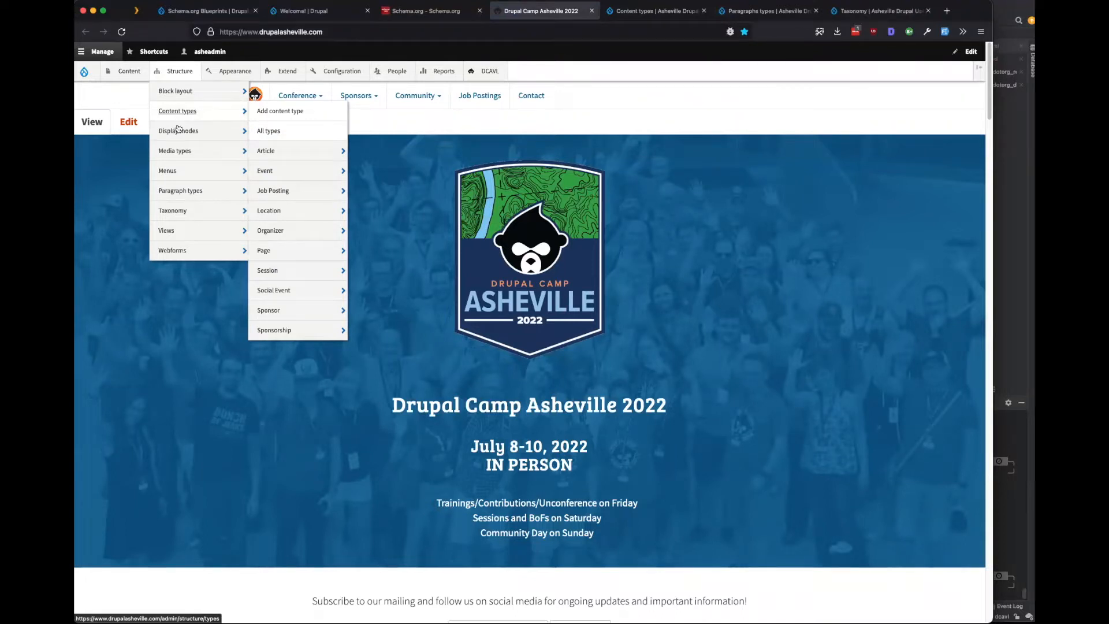
mouse_move(204, 219)
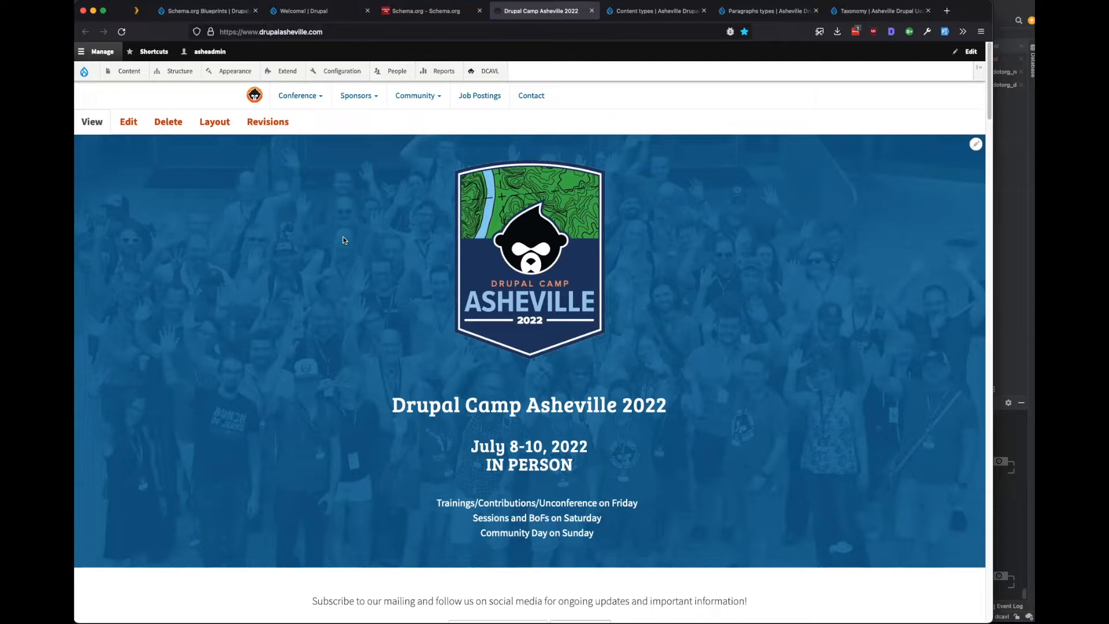
left_click(648, 17)
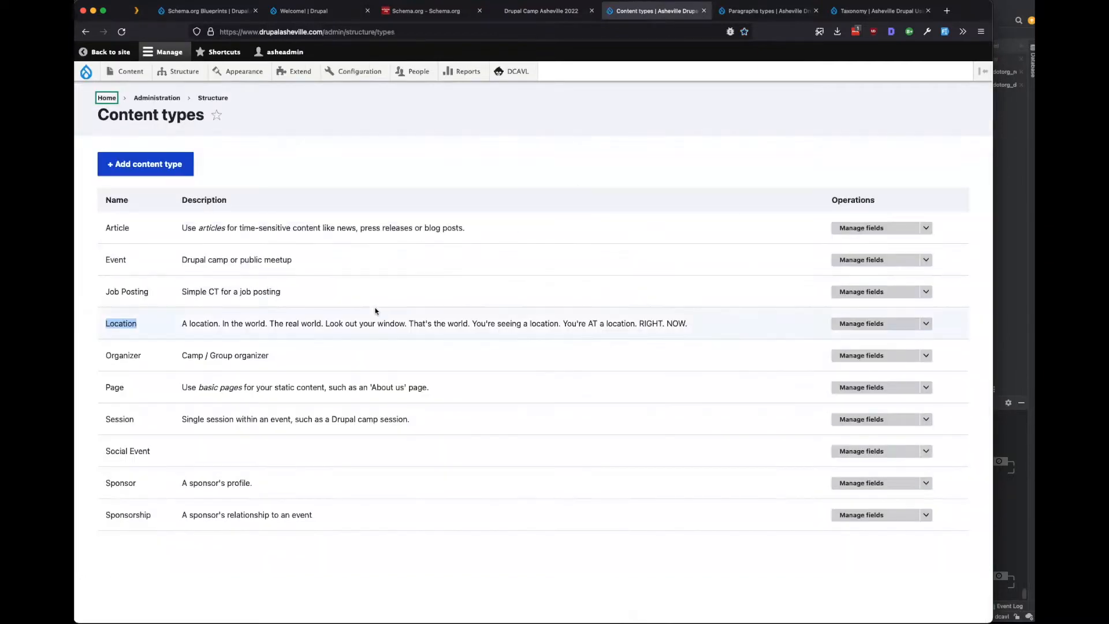
Review the Article, Page, Location and Session content types, then view the Person paragraph type.
left_click_drag(110, 228, 293, 227)
left_click_drag(105, 386, 242, 388)
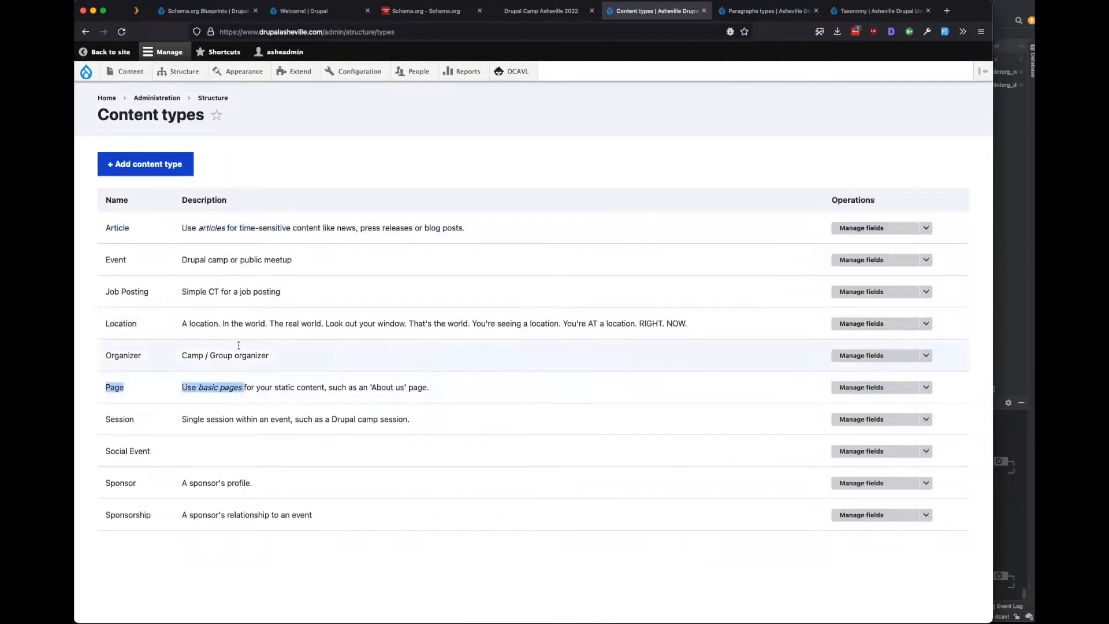
left_click_drag(129, 324, 105, 326)
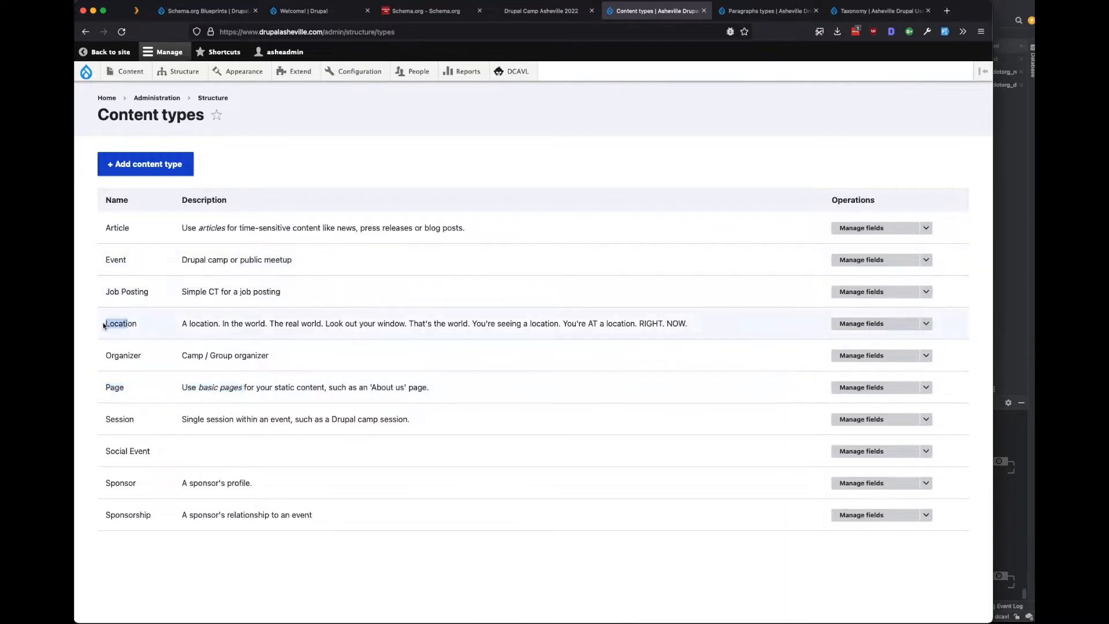
left_click_drag(214, 323, 307, 324)
left_click(305, 326)
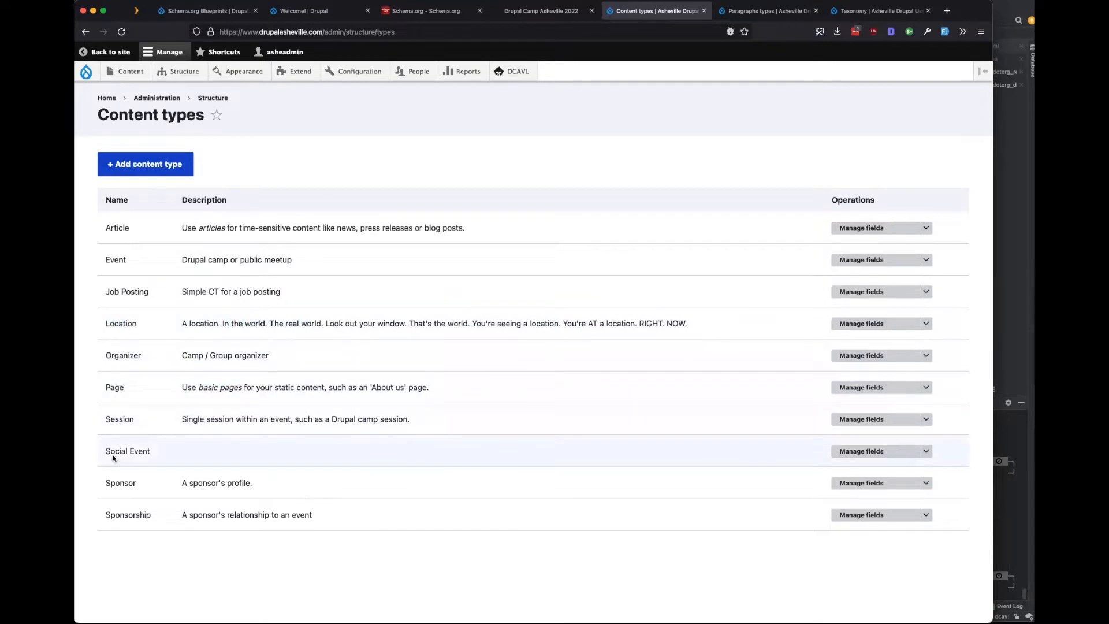
left_click_drag(115, 420, 110, 452)
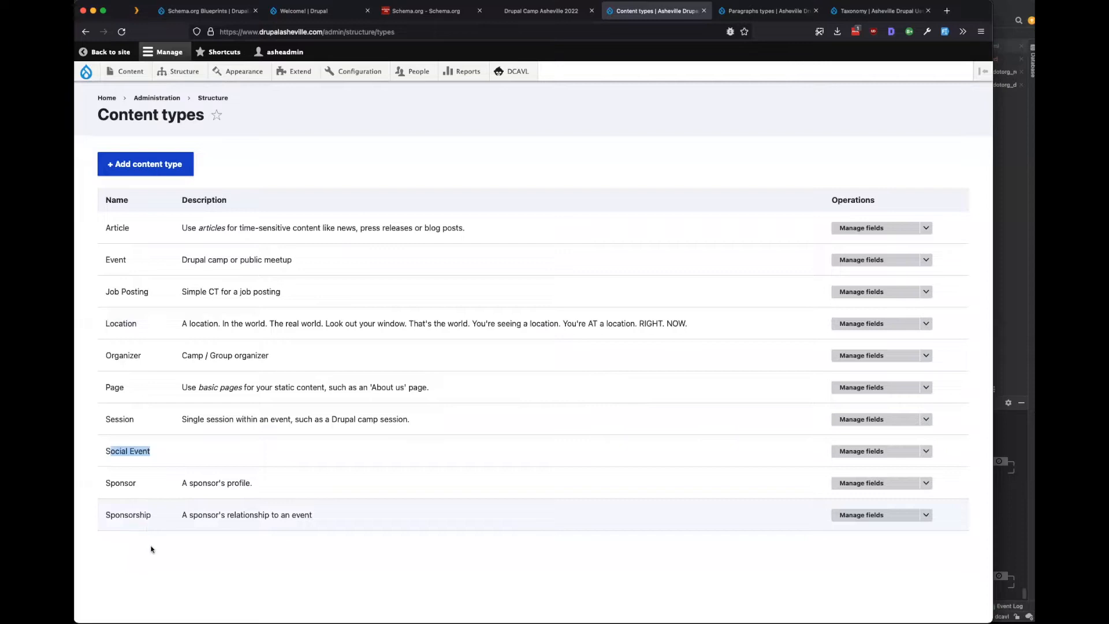
key("ctrl+Tab")
left_click_drag(228, 229, 193, 228)
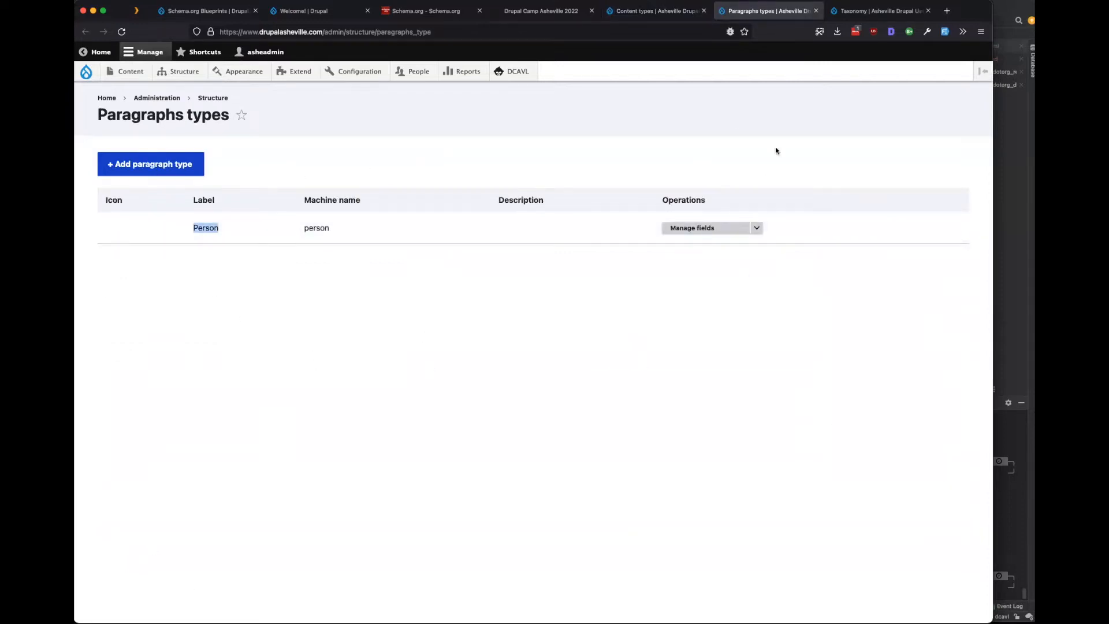
Review the Asheville taxonomy vocabularies, including Sponsor Level, Years and Topics.
left_click(859, 14)
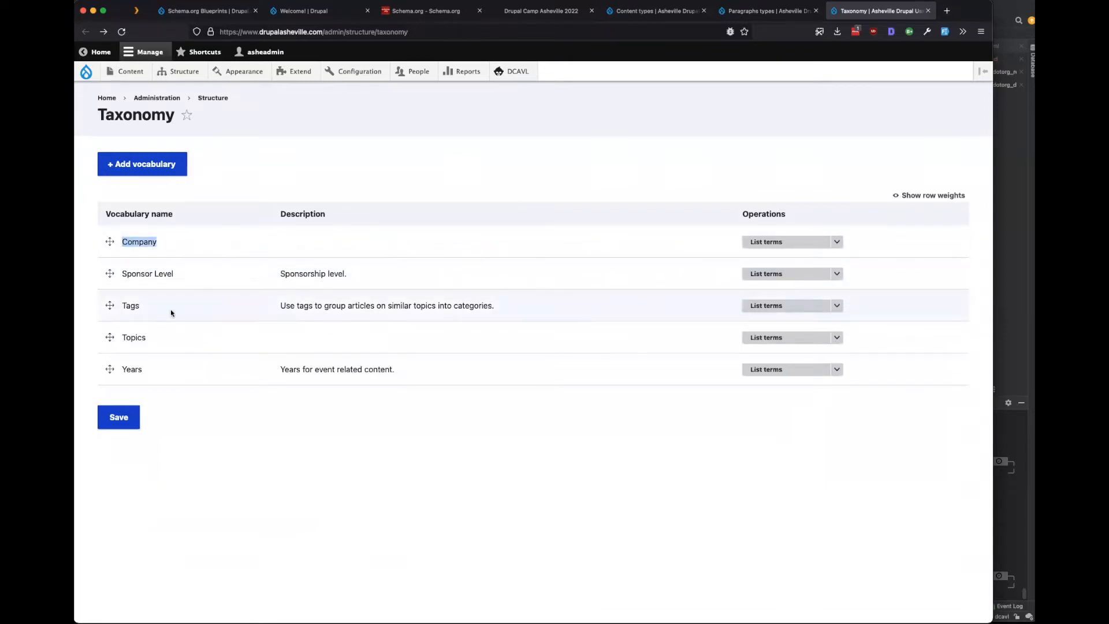
mouse_move(180, 274)
left_mouse_down()
mouse_move(116, 275)
mouse_move(136, 300)
mouse_move(167, 276)
mouse_move(193, 277)
left_mouse_up()
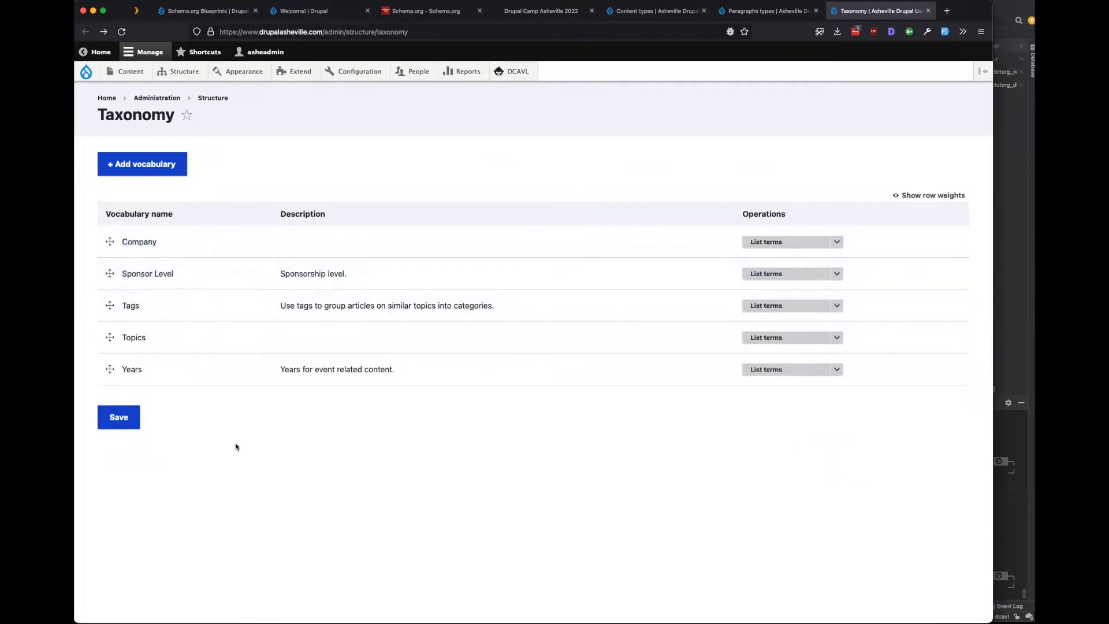
left_click_drag(146, 367, 120, 370)
left_click(219, 420)
left_click_drag(152, 337, 119, 339)
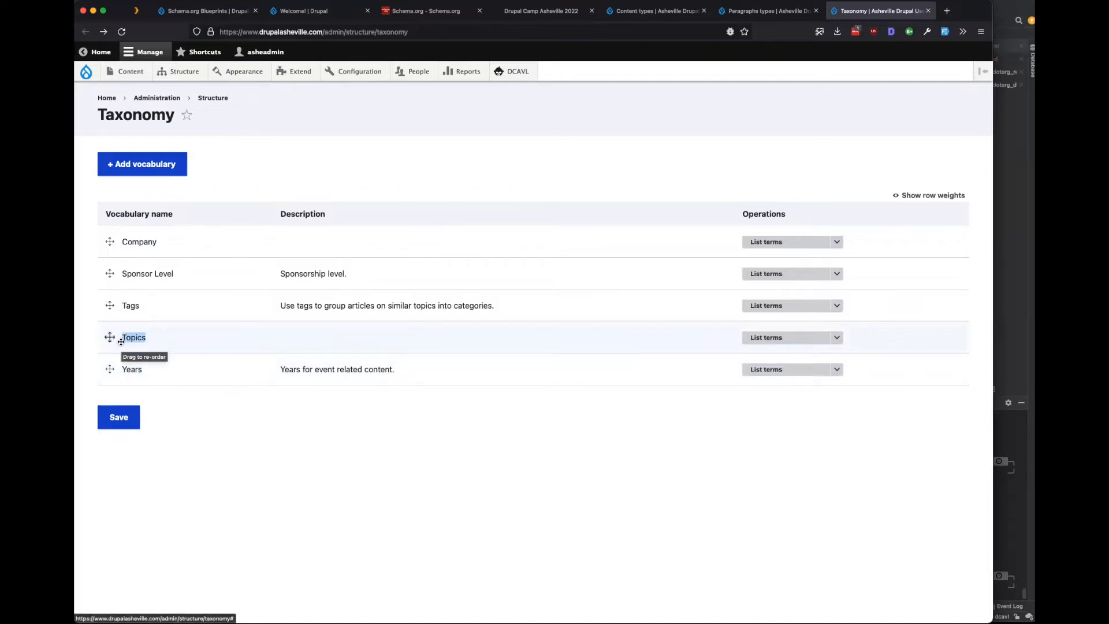
Show the Topics term list, then open the Schema.org Blueprints site's Extend page.
left_click(756, 338)
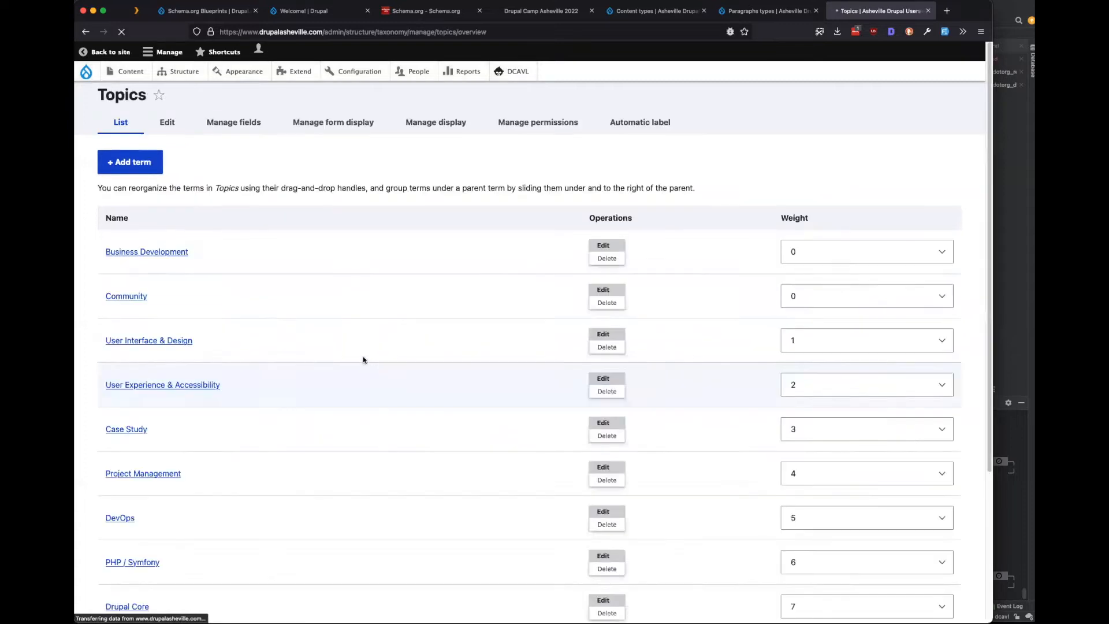
left_click(121, 143)
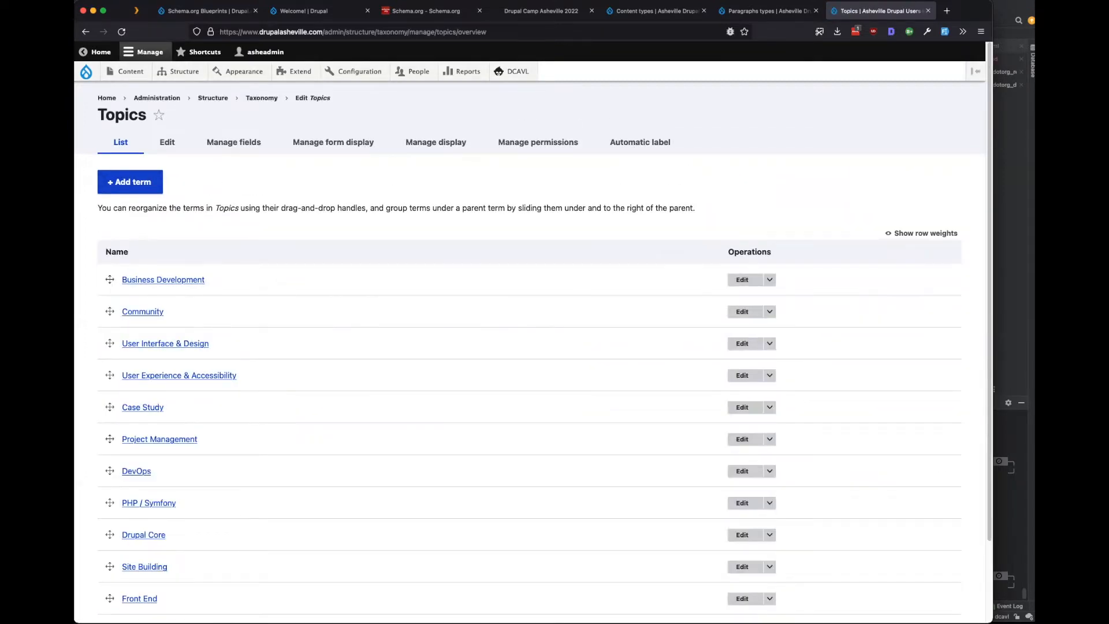
left_click(314, 11)
left_click(270, 72)
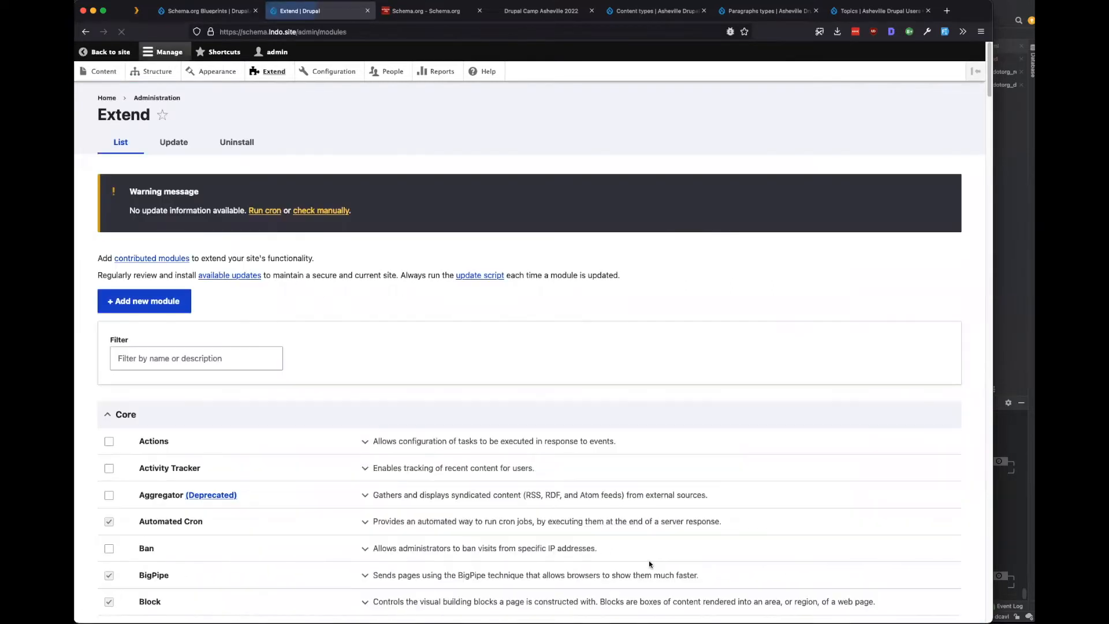
Filter Extend for 'schema' and install the checked Schema.org Blueprints modules, giving 27 enabled modules.
type("schema")
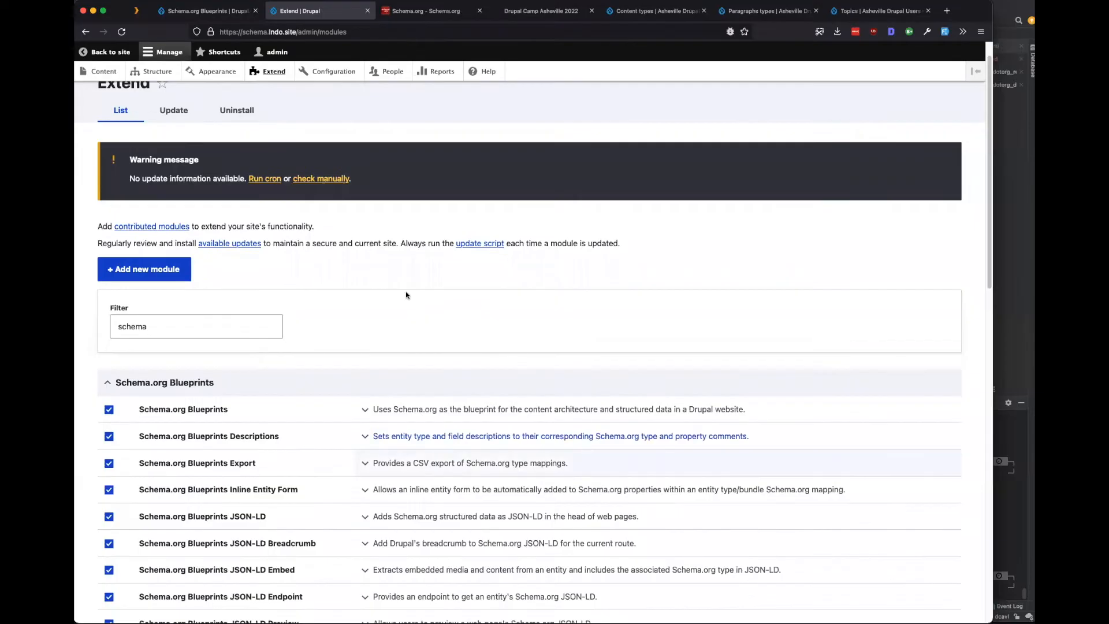
scroll(406, 291, "down", 5)
scroll(407, 306, "down", 3)
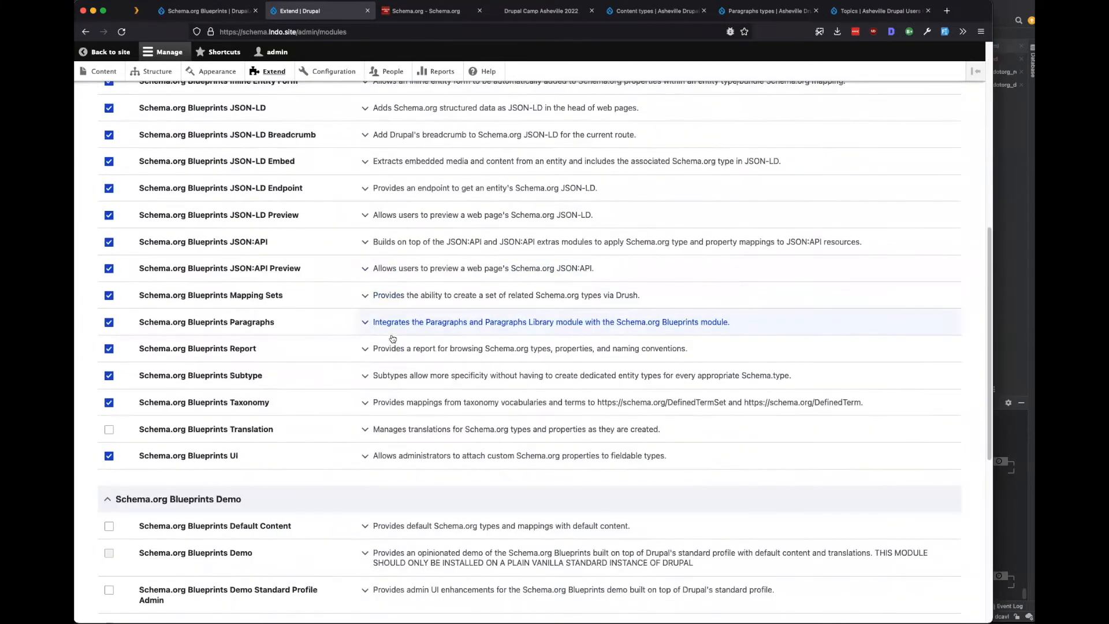
scroll(312, 508, "up", 4)
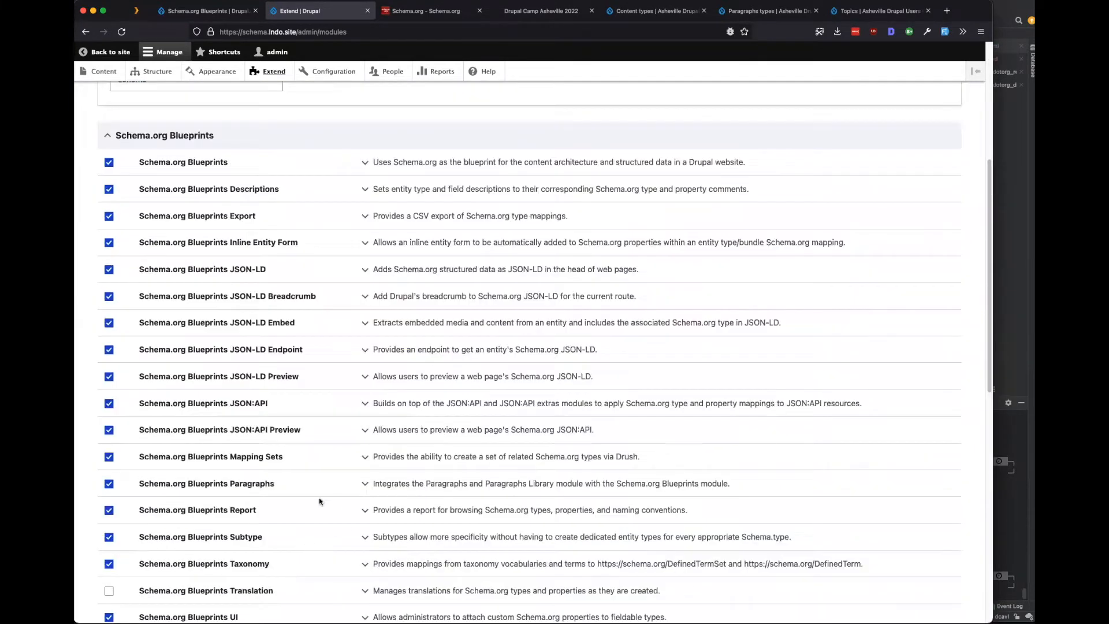
scroll(346, 500, "down", 2)
scroll(355, 491, "down", 3)
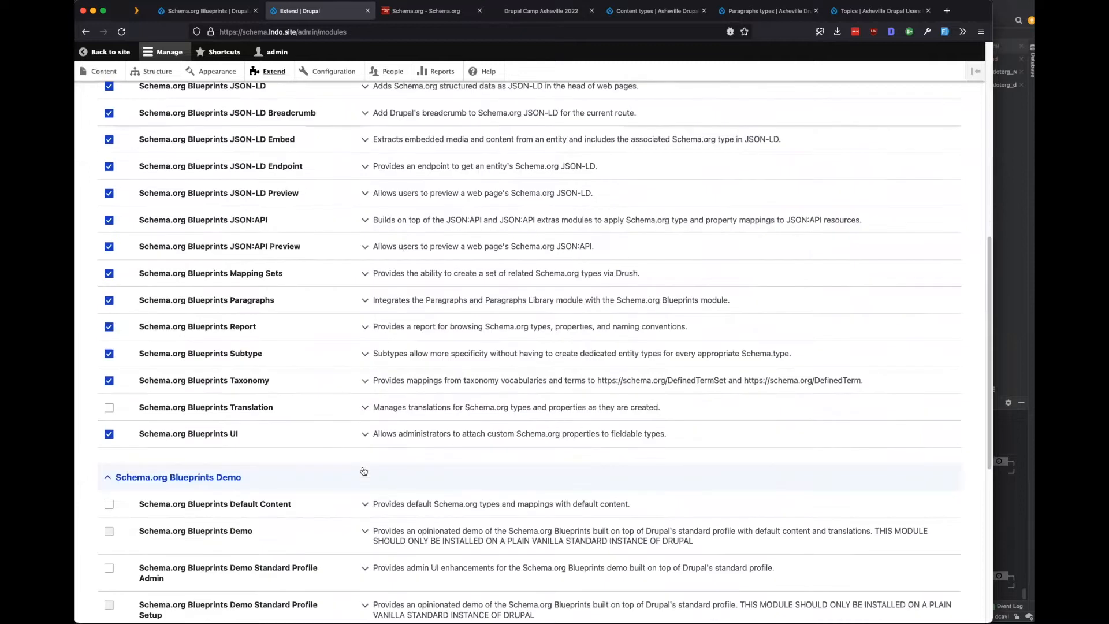
scroll(260, 354, "down", 3)
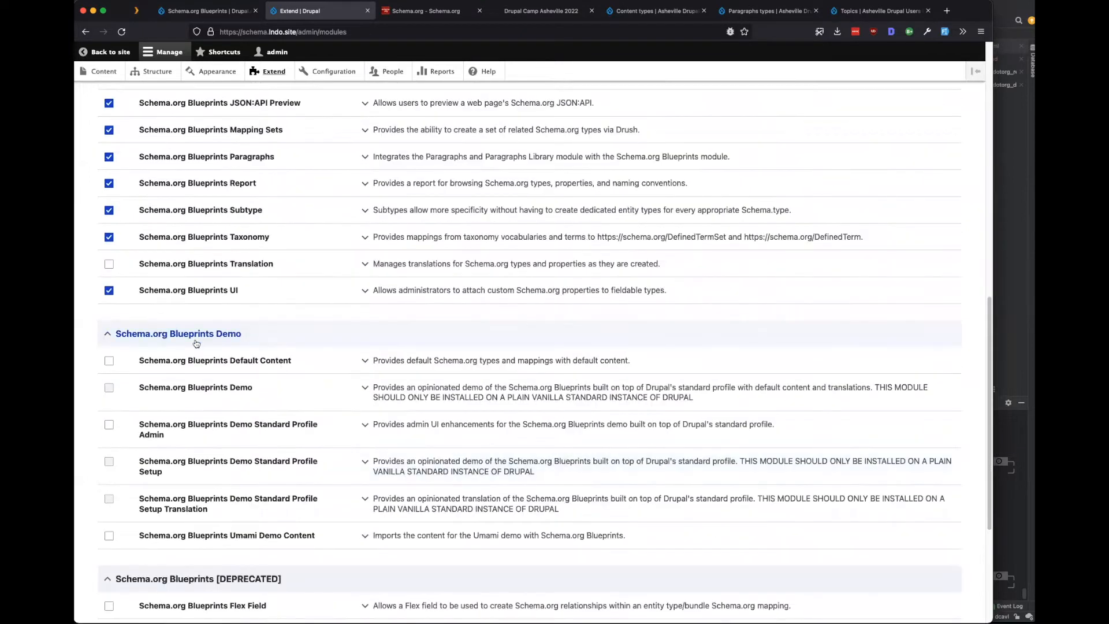
scroll(193, 475, "down", 1)
scroll(193, 474, "down", 3)
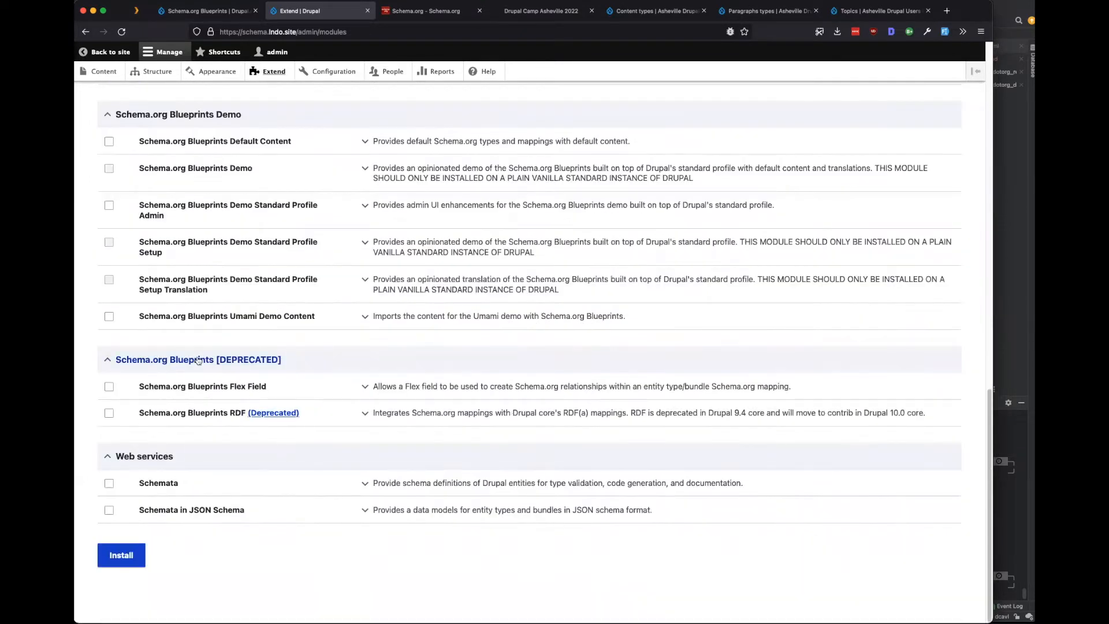
left_click(122, 558)
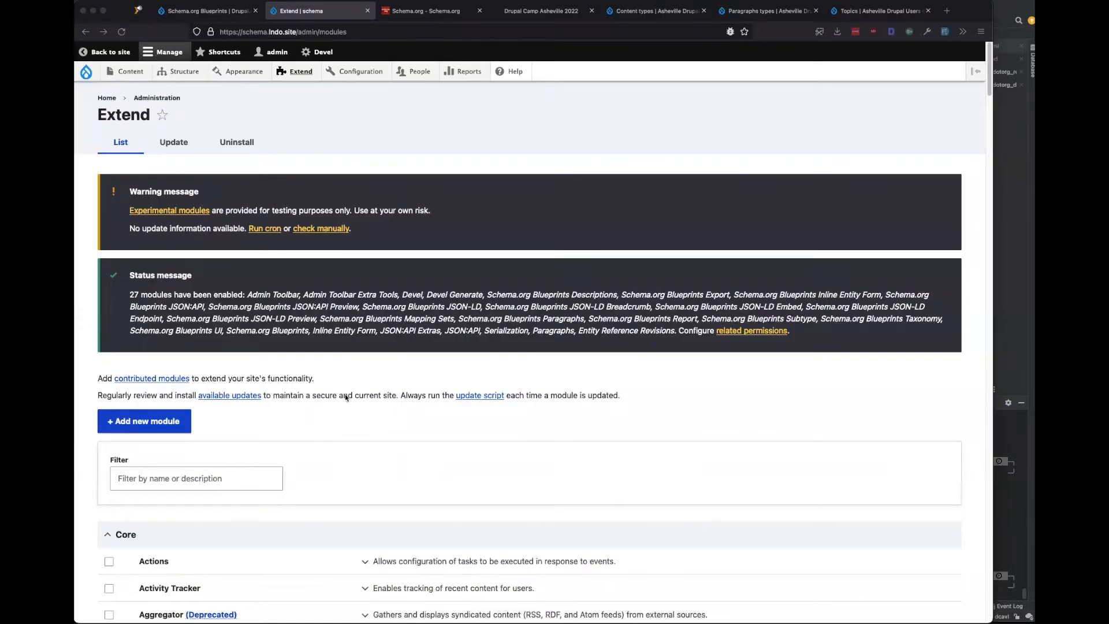
Open Manage fields for the Article content type.
left_click(455, 210)
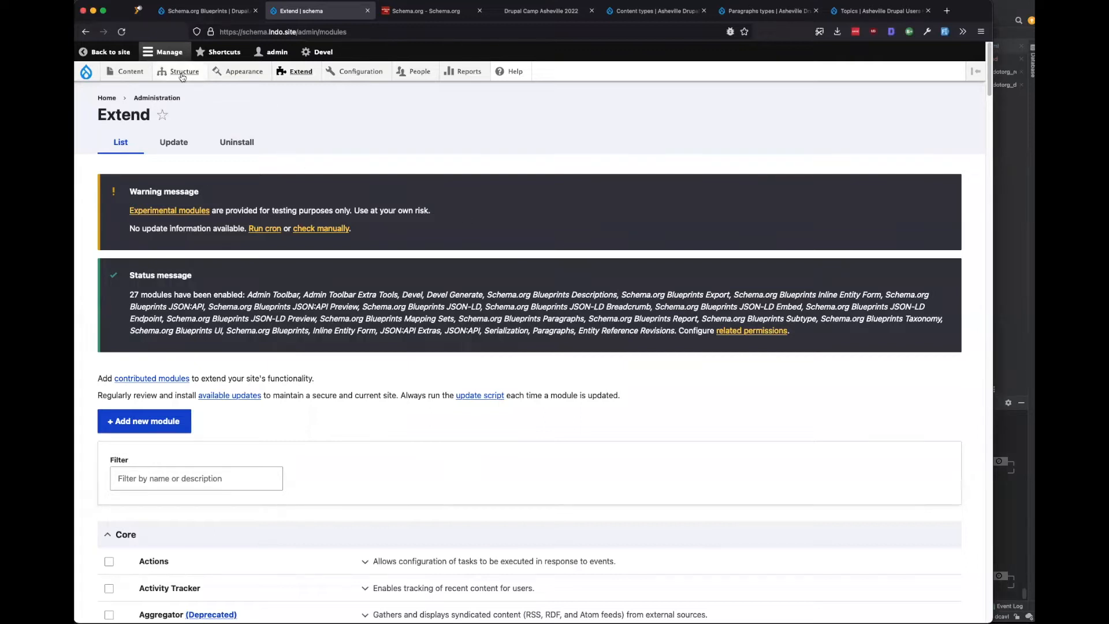
mouse_move(182, 76)
mouse_move(188, 130)
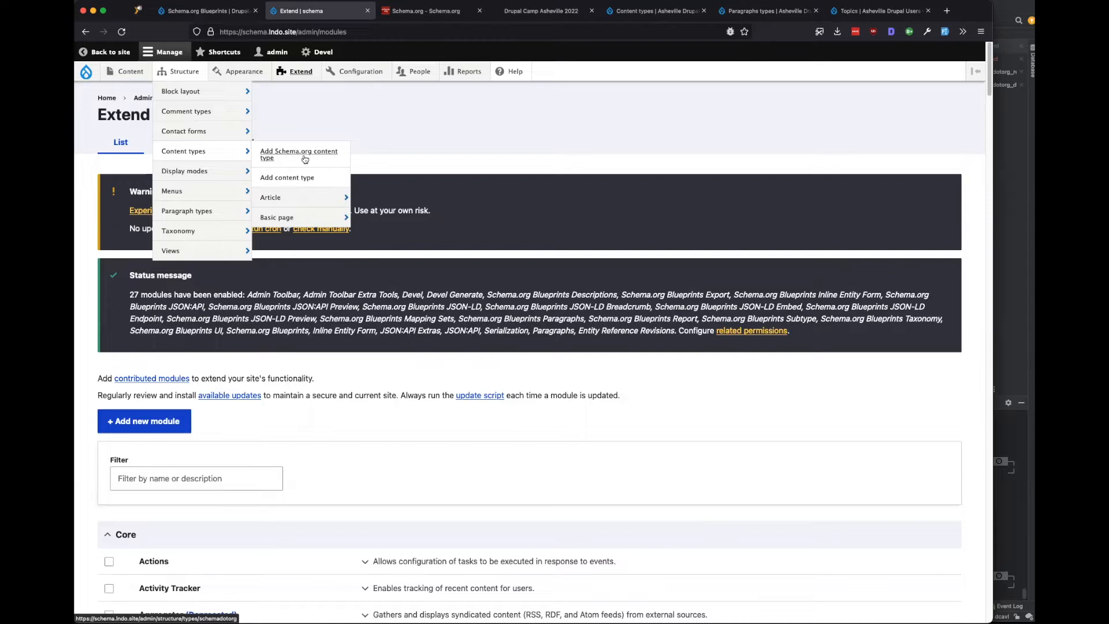
mouse_move(312, 203)
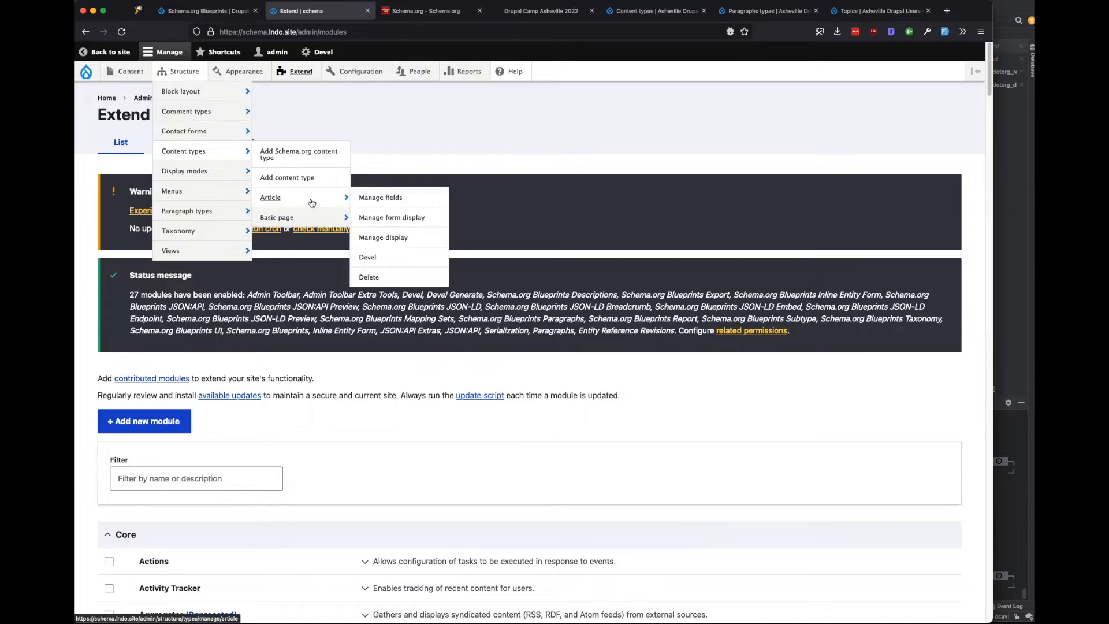
left_click(392, 202)
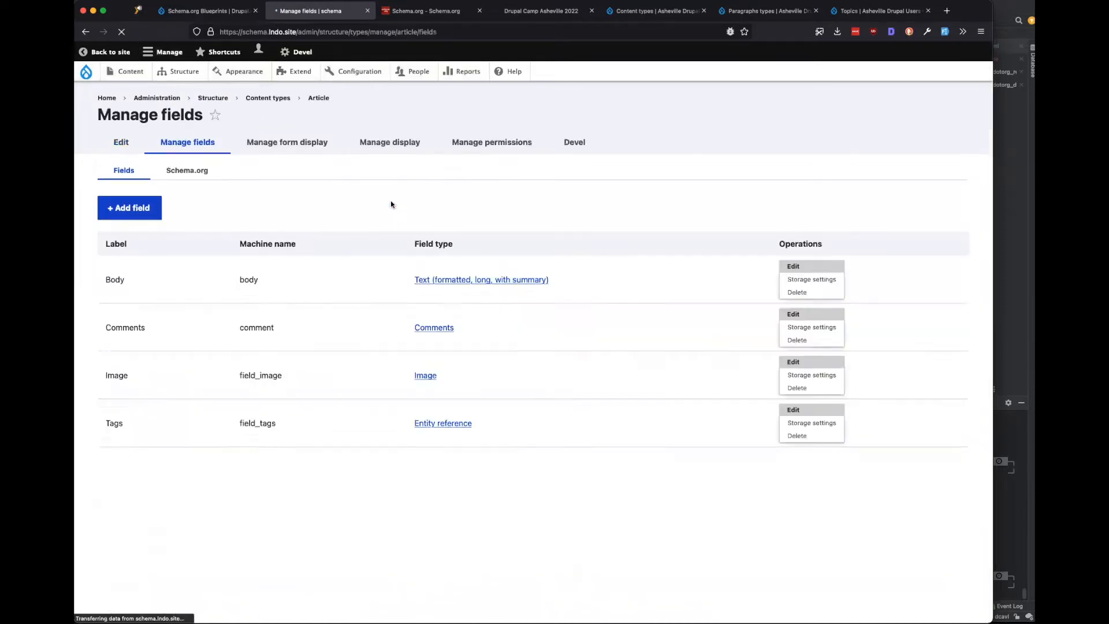
Show Article's Schema.org mappings and expand the proposed Author field settings.
left_click(184, 173)
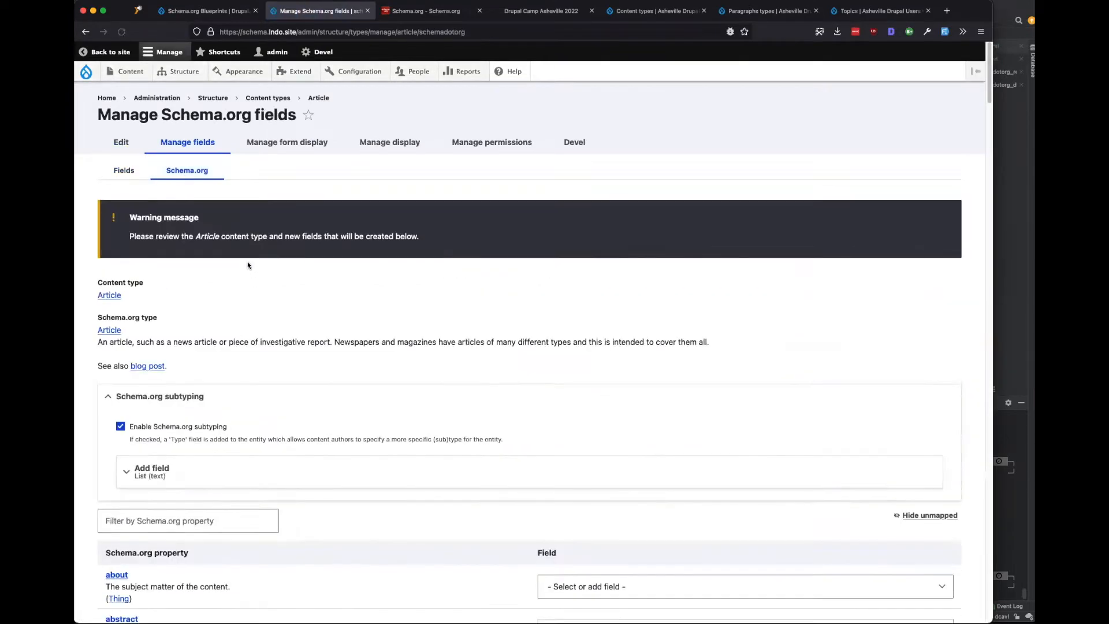
scroll(268, 265, "down", 2)
scroll(237, 276, "up", 3)
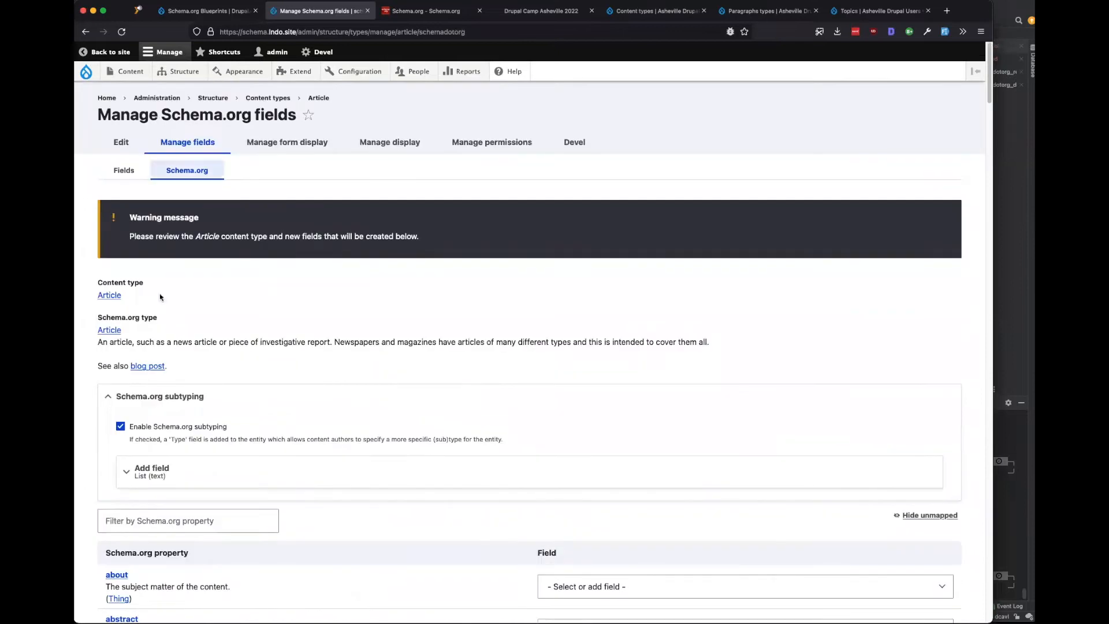
scroll(288, 272, "down", 15)
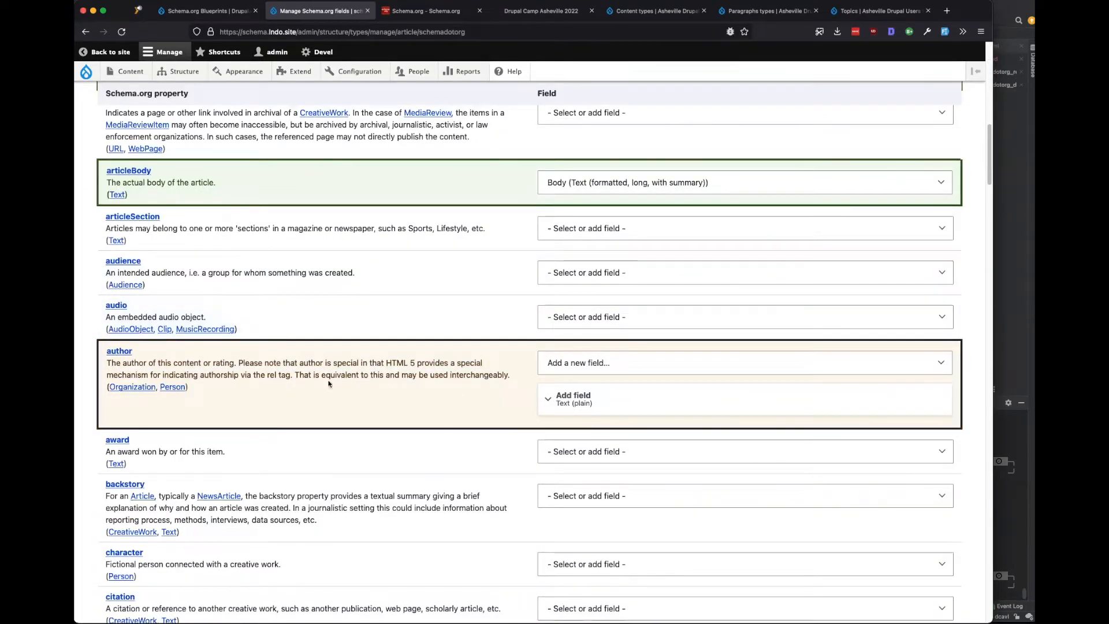
left_click(660, 398)
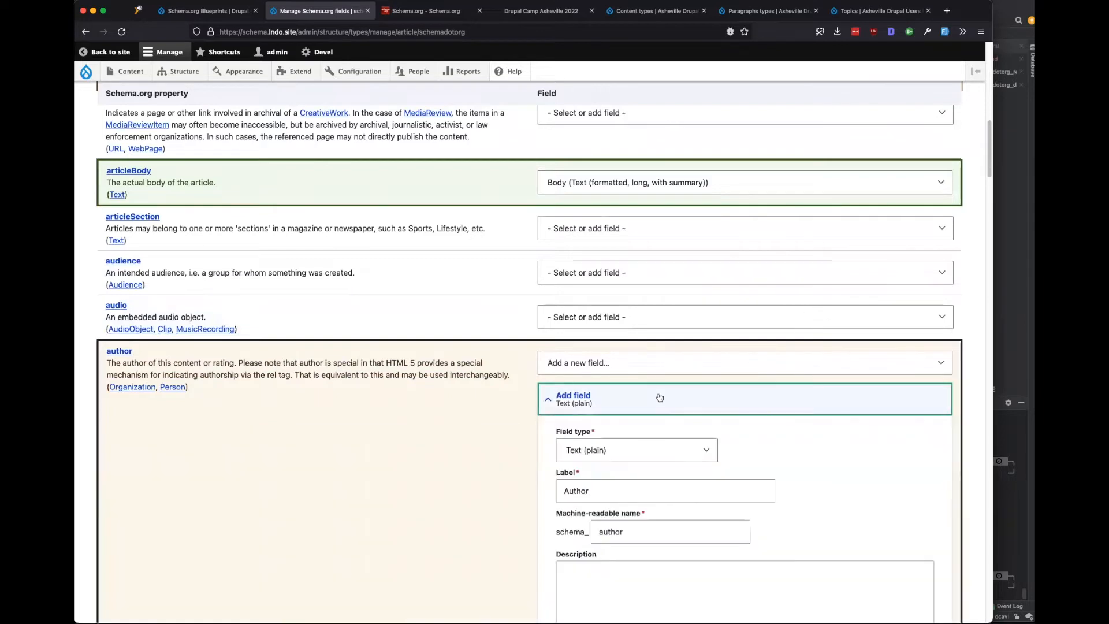
scroll(330, 186, "up", 15)
View the Schema.org mapping sets list with its media type errors, keeping Extend open alongside.
mouse_move(357, 71)
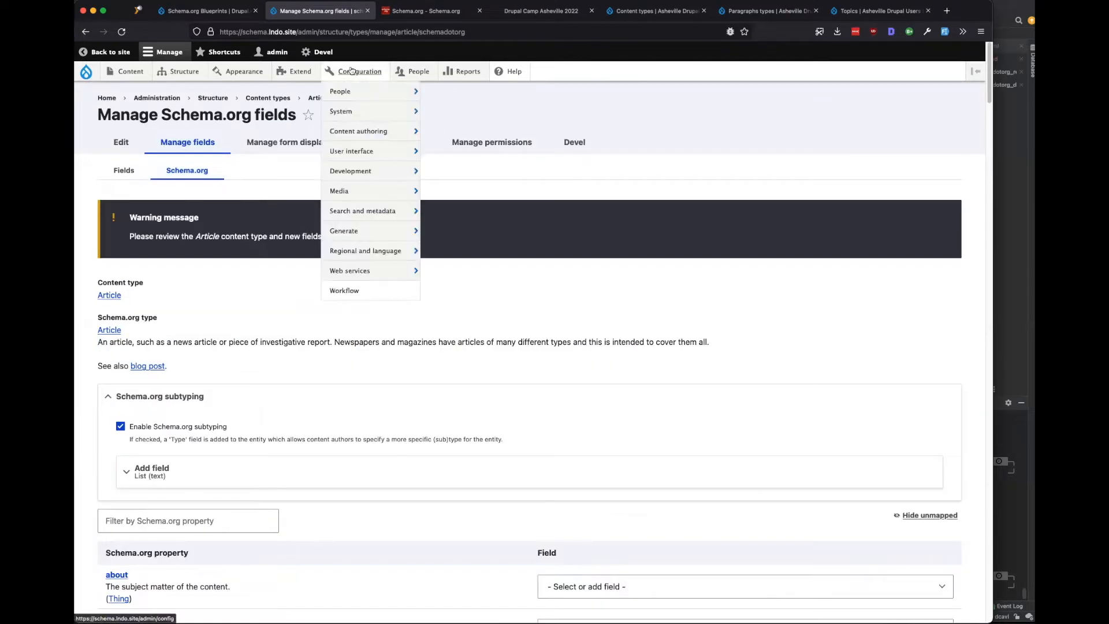
mouse_move(362, 213)
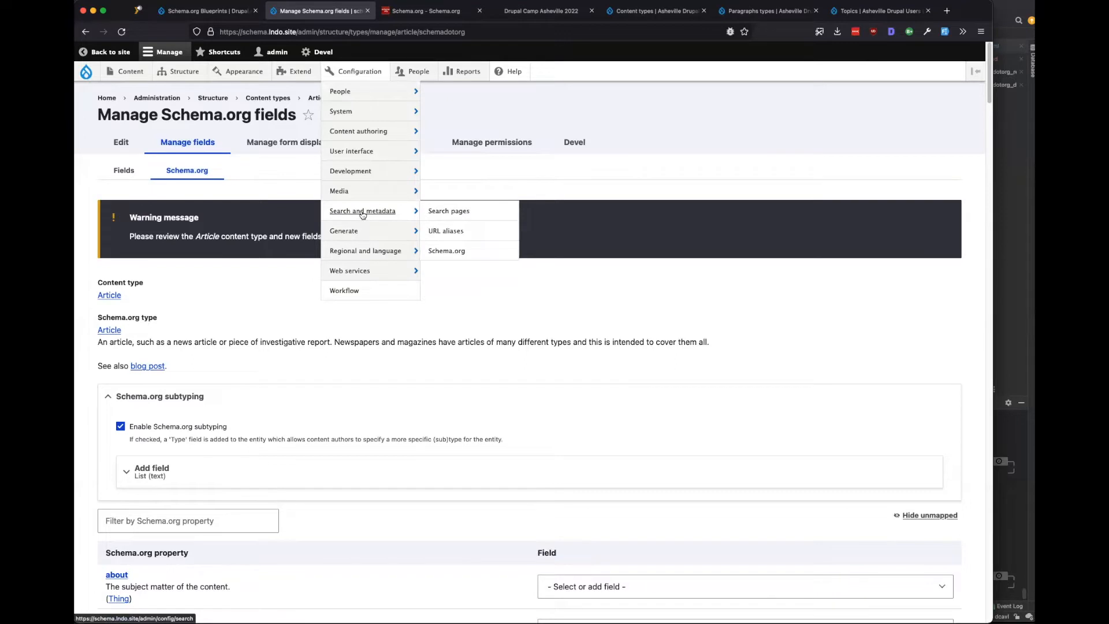
left_click(459, 253)
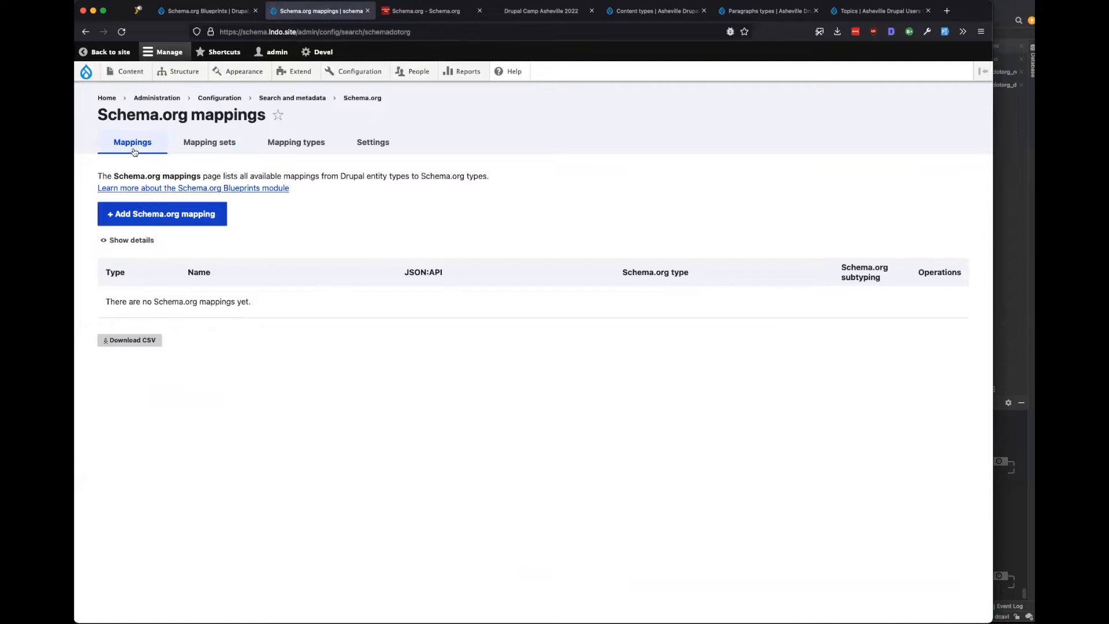
left_click(203, 152)
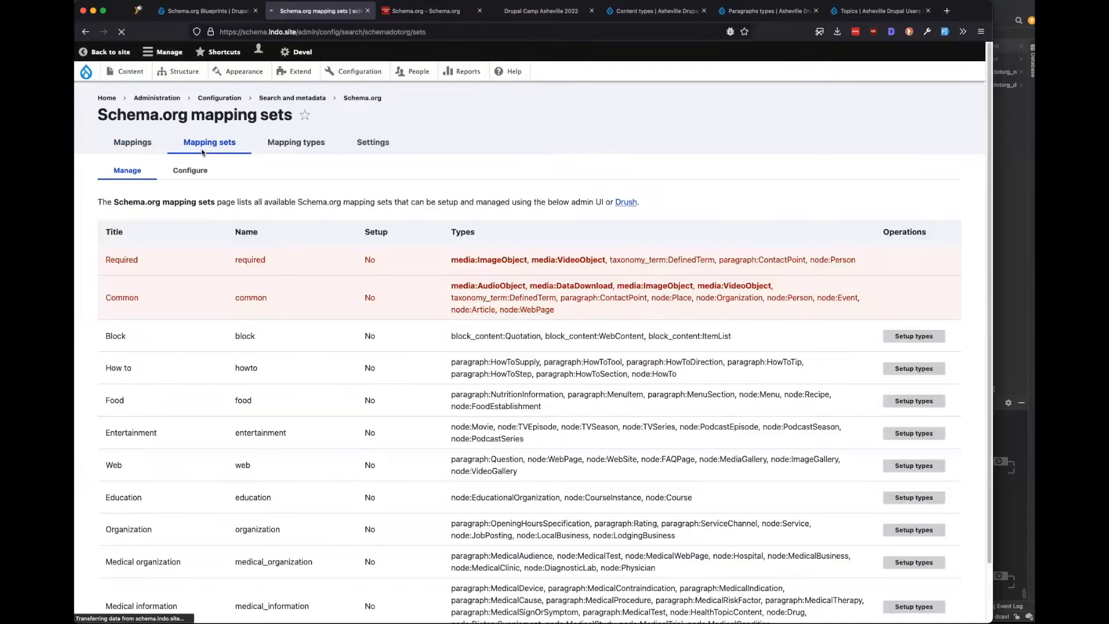
scroll(290, 378, "down", 3)
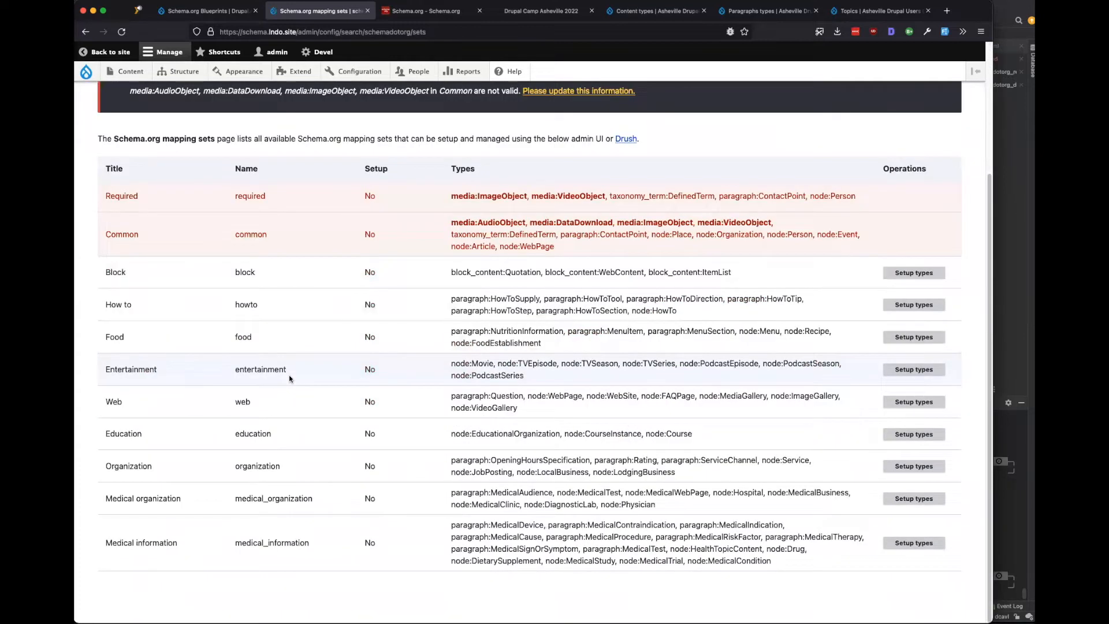
scroll(290, 378, "up", 3)
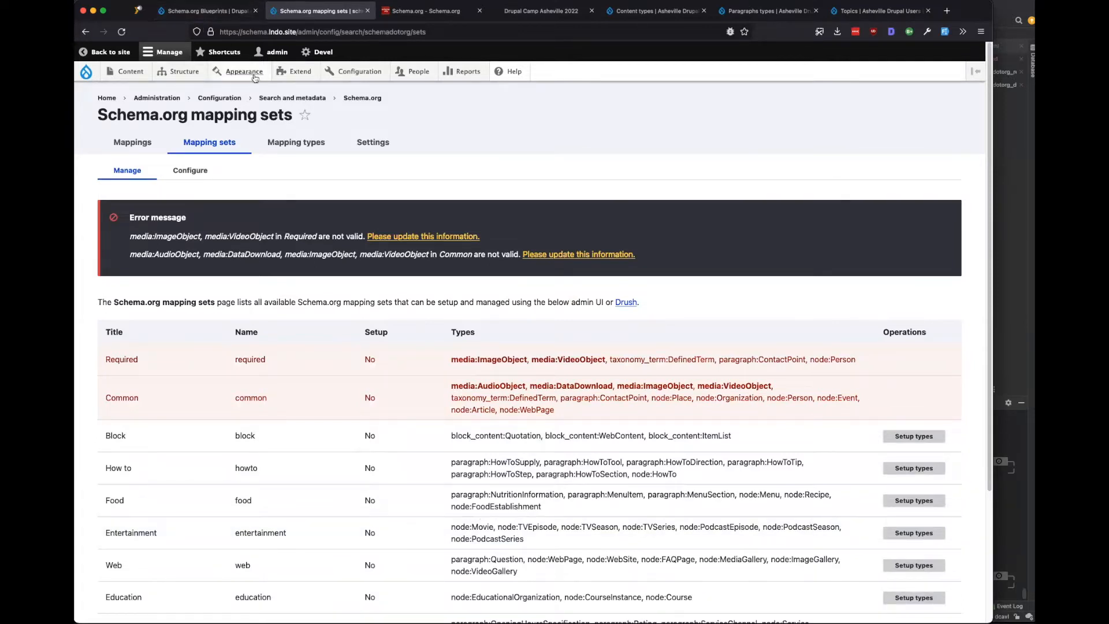
left_click(295, 73, "super")
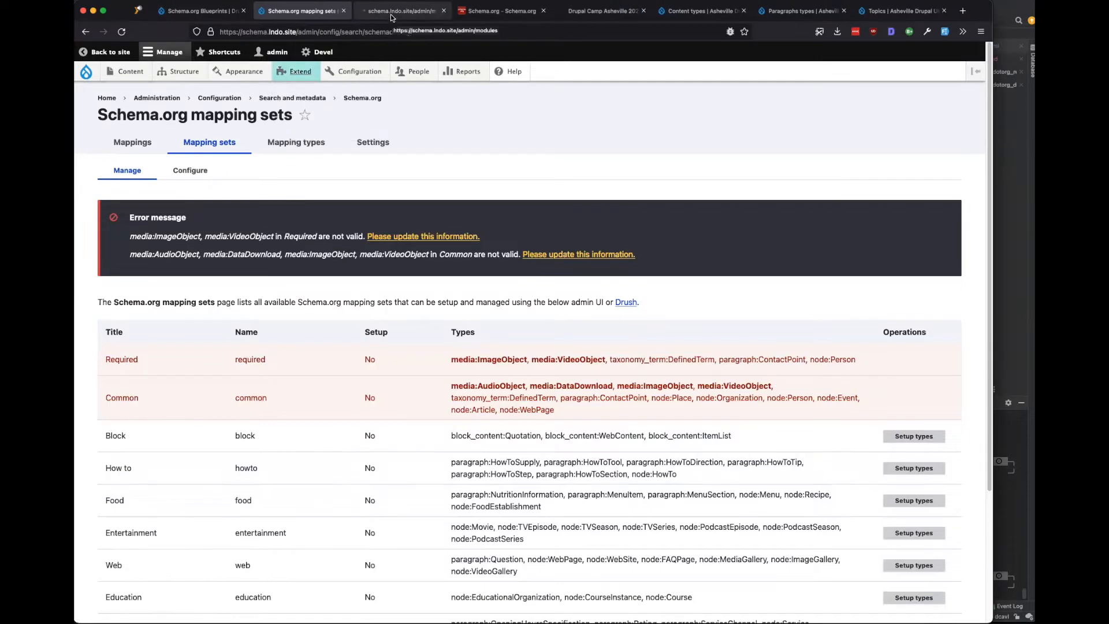
left_click(406, 12)
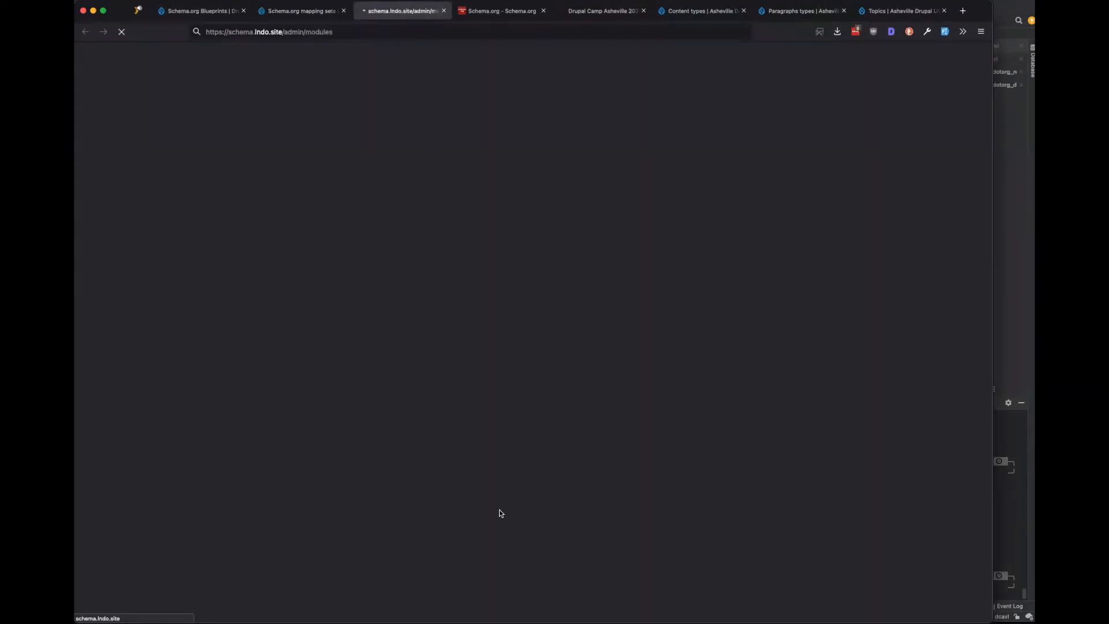
Filter Extend for 'media' and install the Media and Media Library modules.
left_click(151, 359)
type("media")
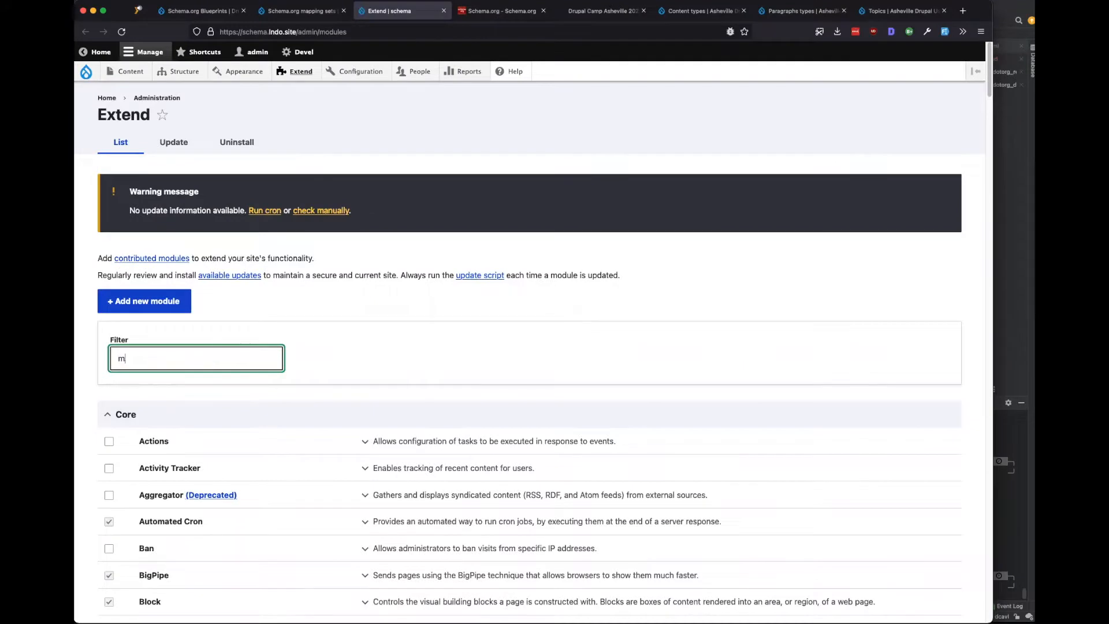
left_click(108, 441)
left_click(109, 469)
scroll(109, 469, "down", 3)
left_click(120, 556)
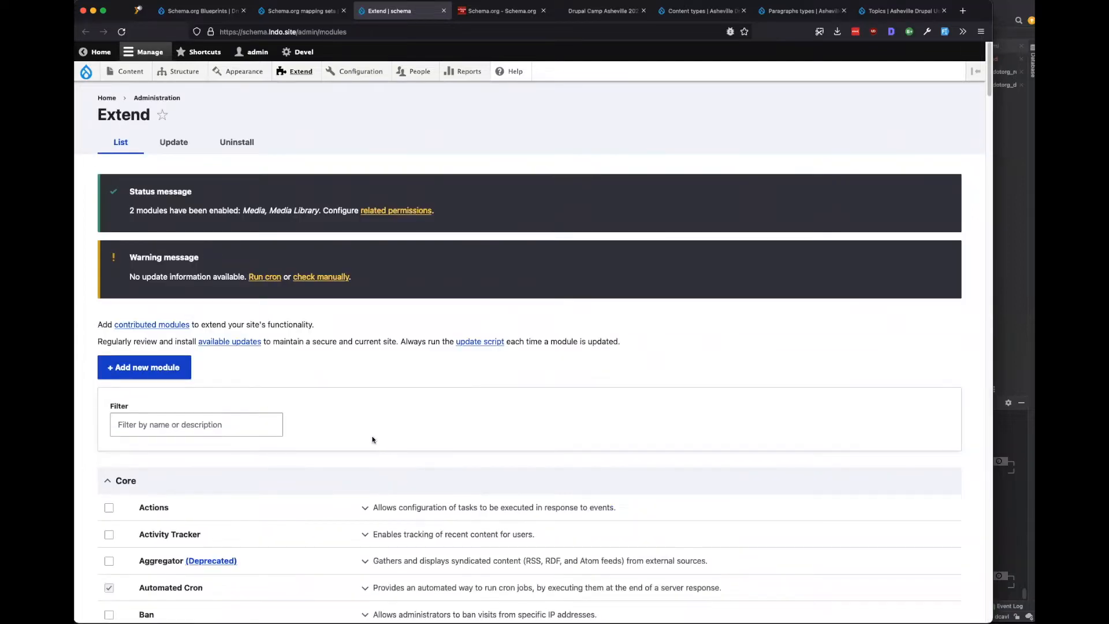
left_click(309, 13)
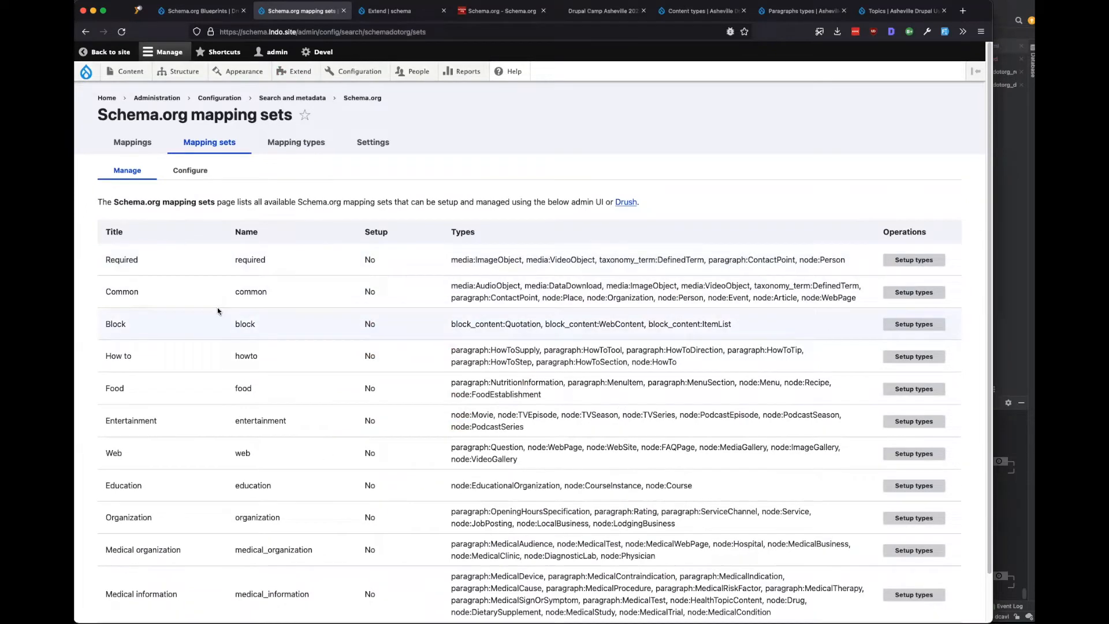
Review the Medical information set's types, such as MedicalDevice, MedicalProcedure, HealthTopicContent and Drug.
scroll(217, 311, "down", 2)
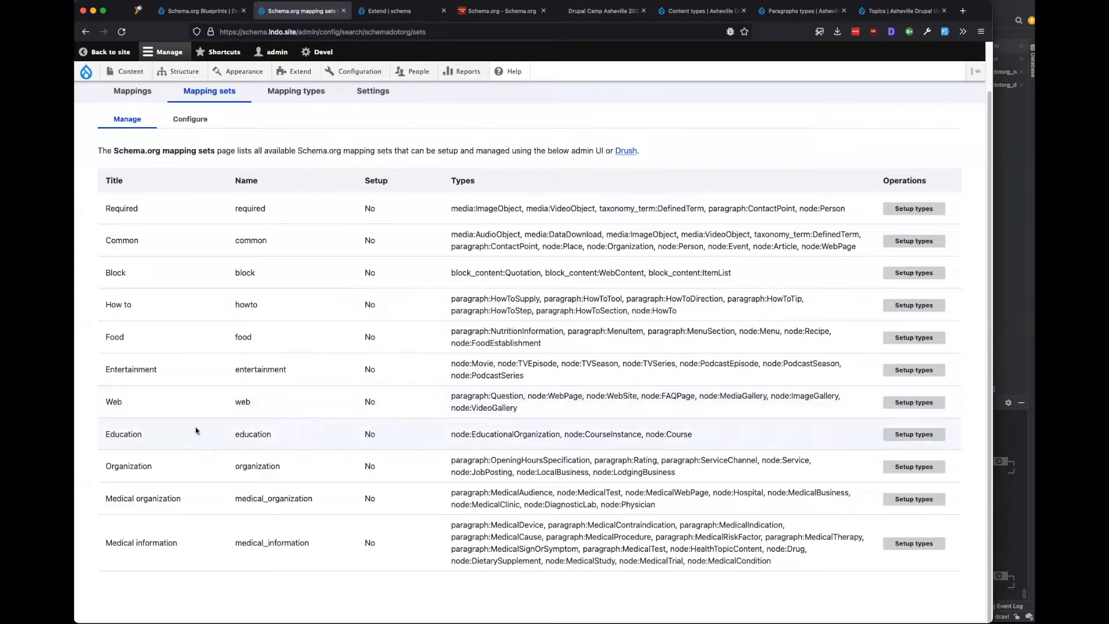
left_click_drag(180, 542, 104, 543)
left_click(104, 543)
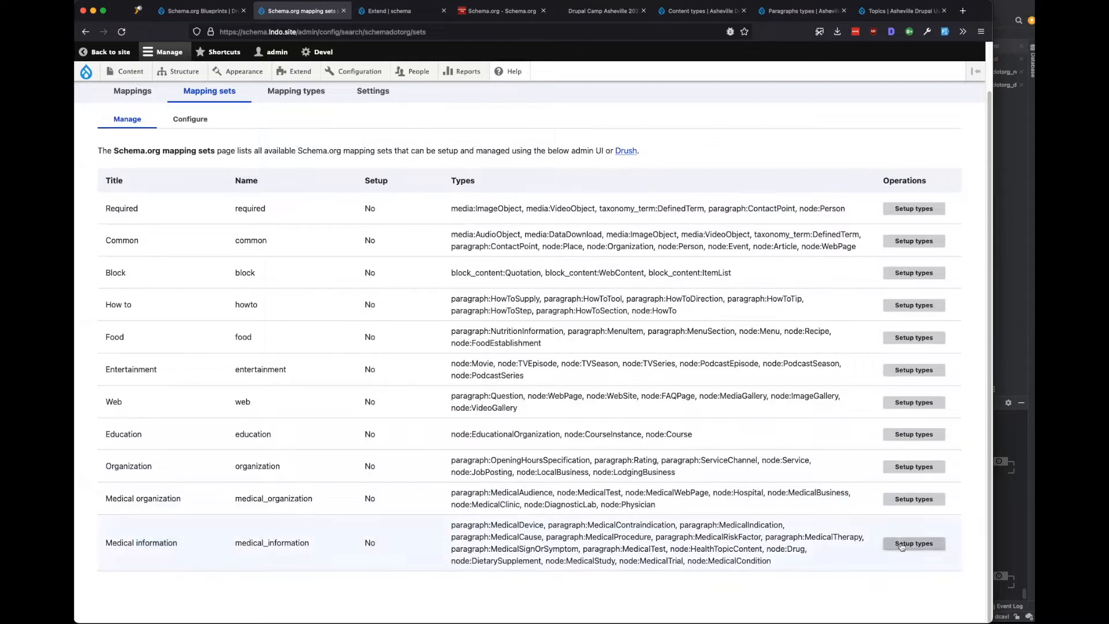
left_click_drag(789, 536, 498, 523)
left_click(499, 523)
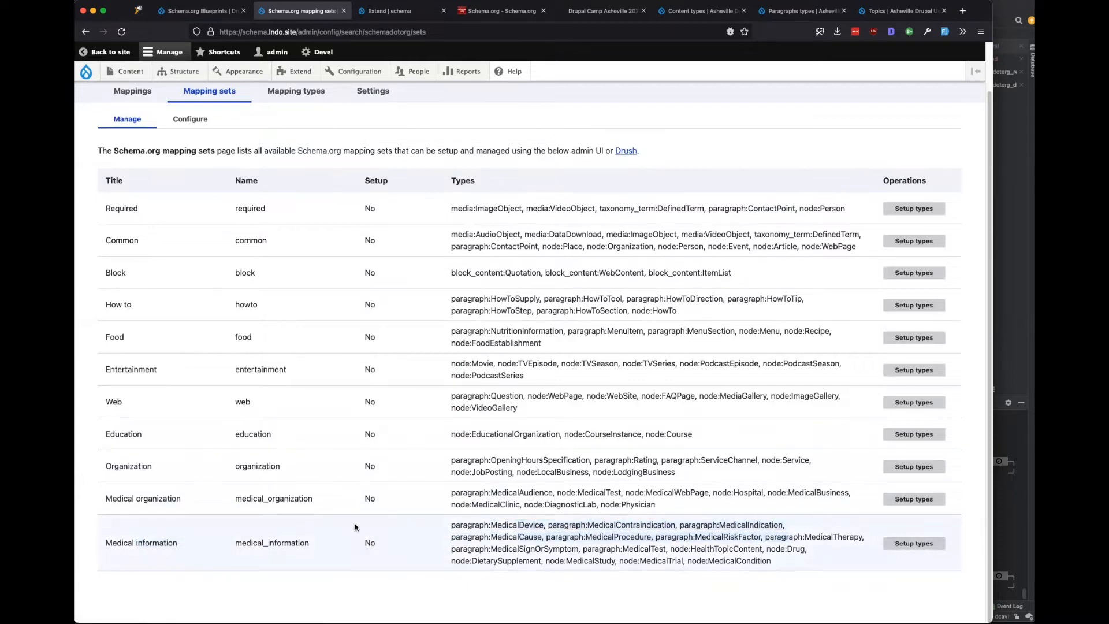
left_click_drag(192, 541, 104, 541)
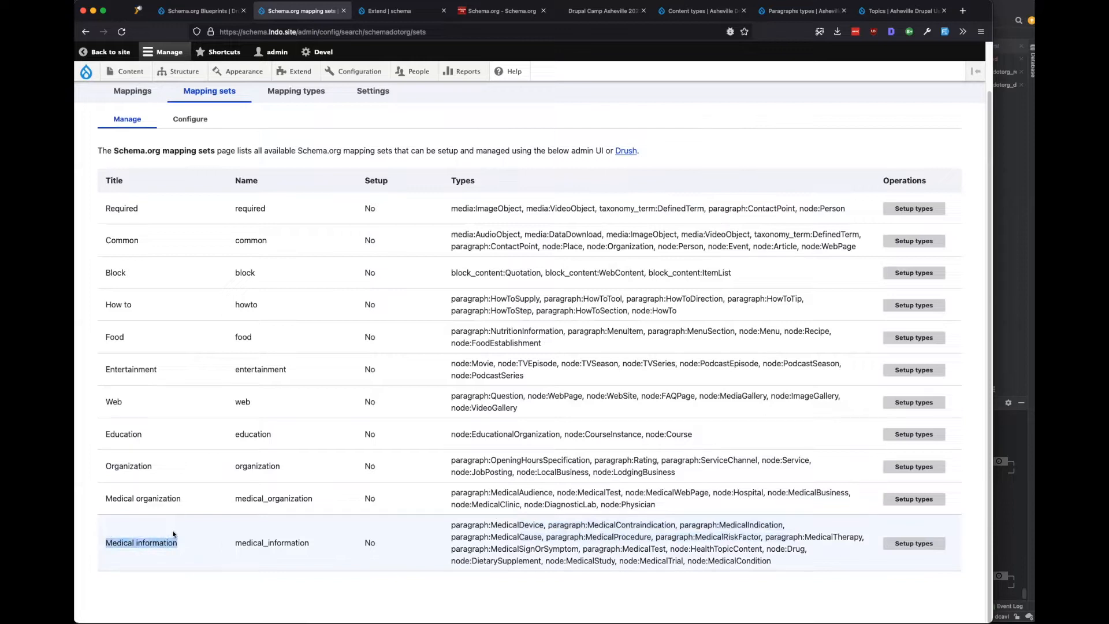
left_click_drag(453, 523, 540, 525)
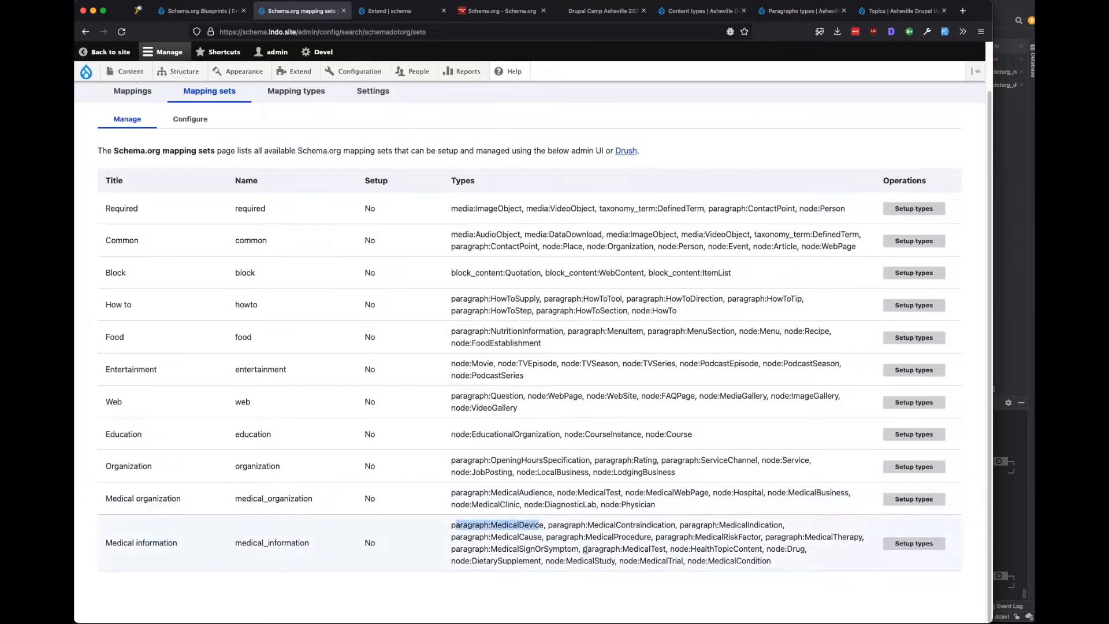
left_click_drag(568, 537, 748, 549)
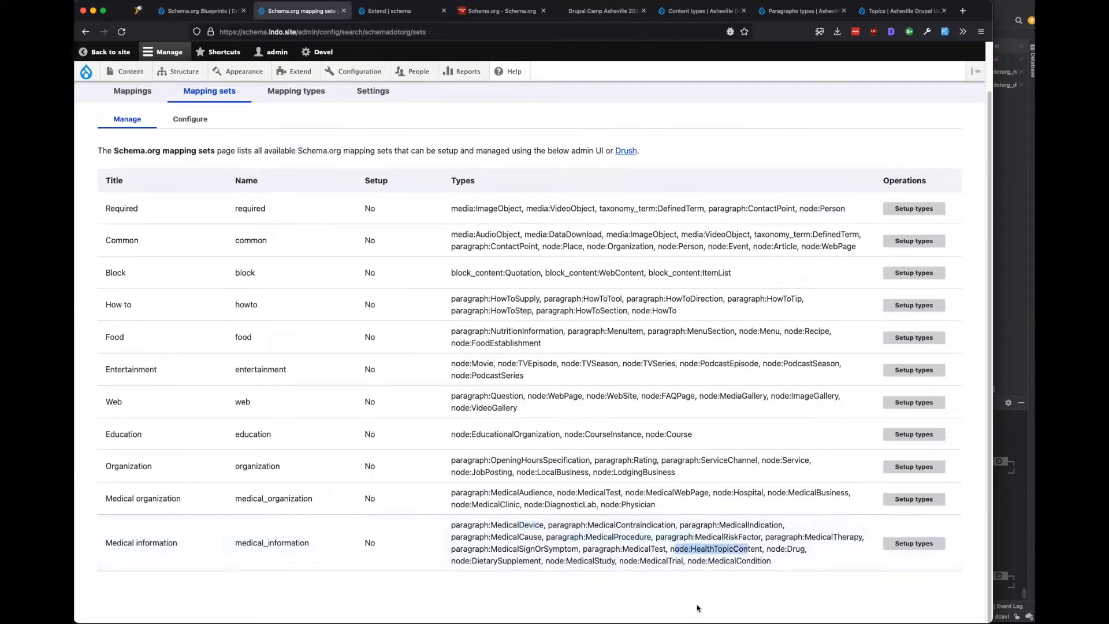
left_click_drag(694, 550, 470, 558)
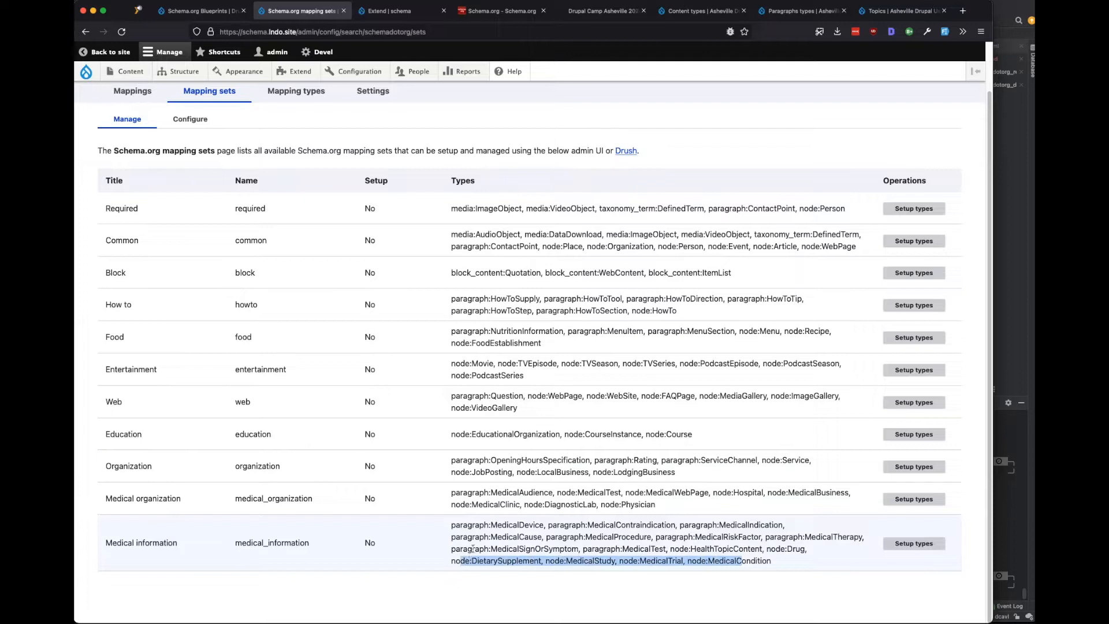
Review the Required set's types, including its media types, and start setting it up.
scroll(497, 445, "up", 1)
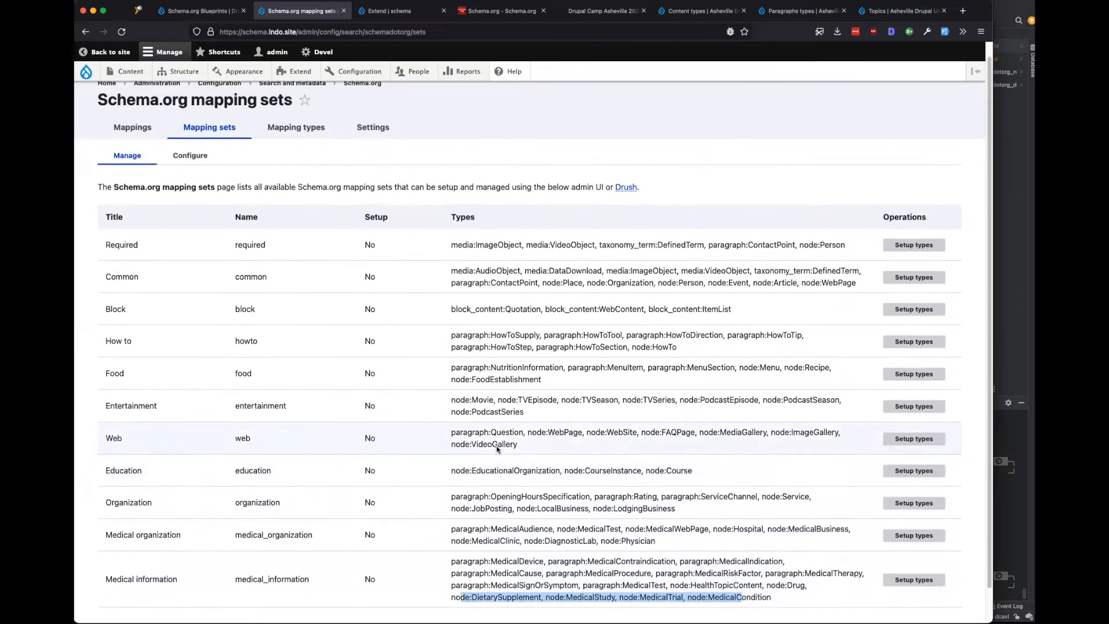
left_click_drag(450, 261, 625, 261)
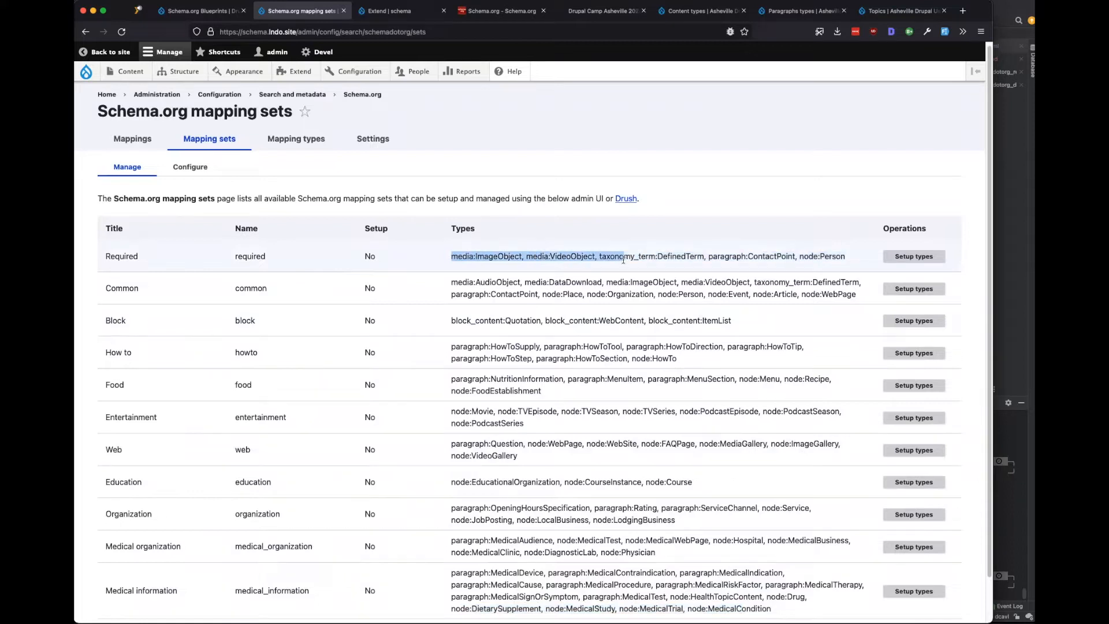
left_click(628, 257)
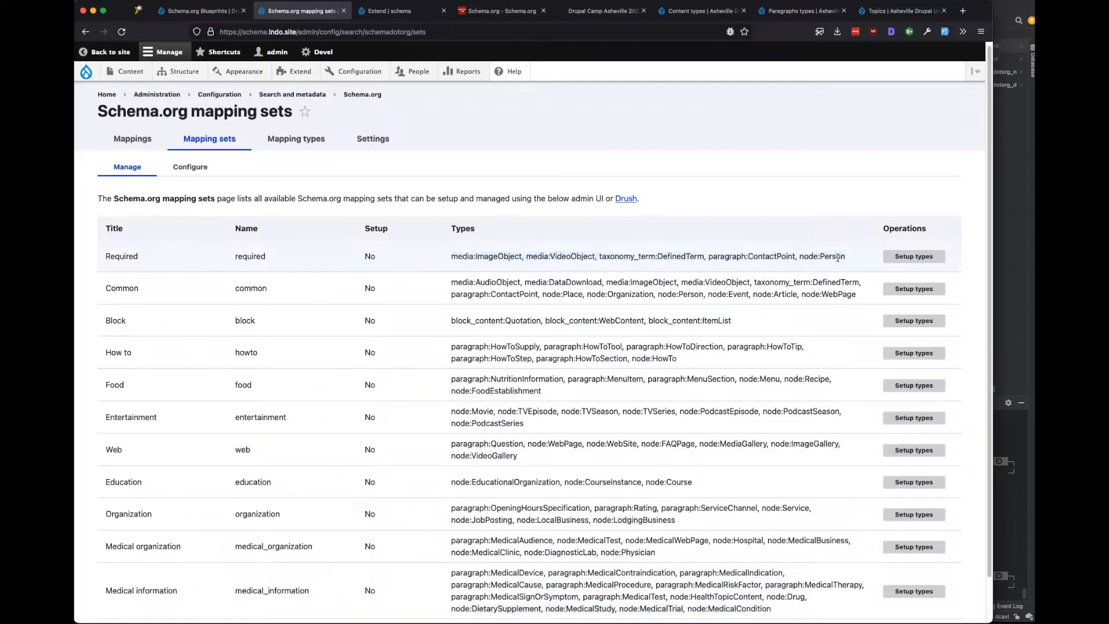
left_click_drag(843, 257, 451, 255)
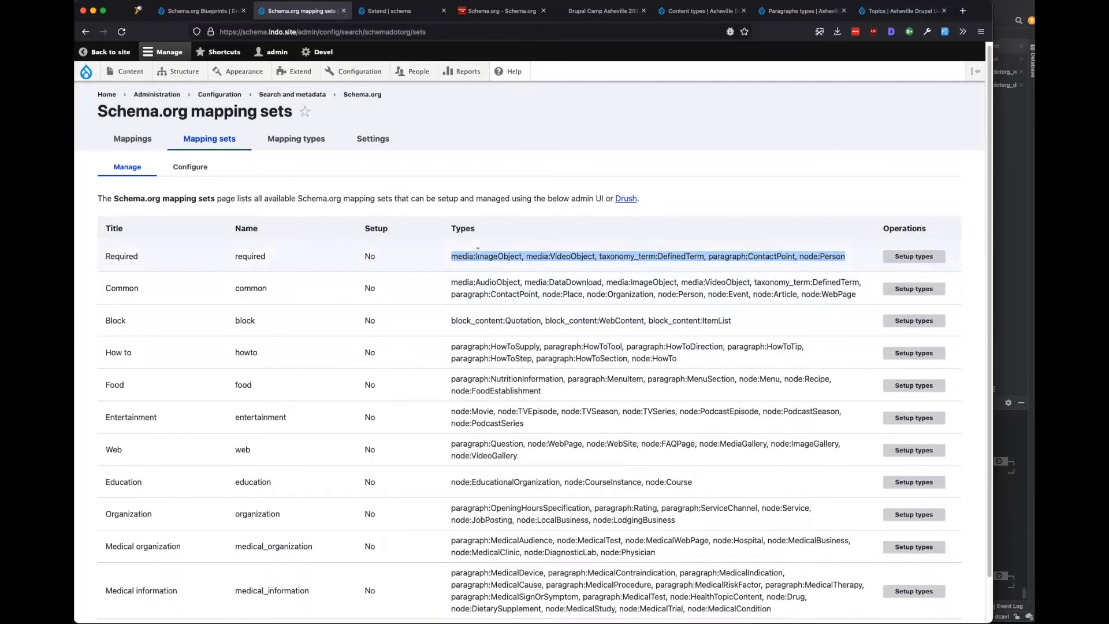
left_click(488, 264)
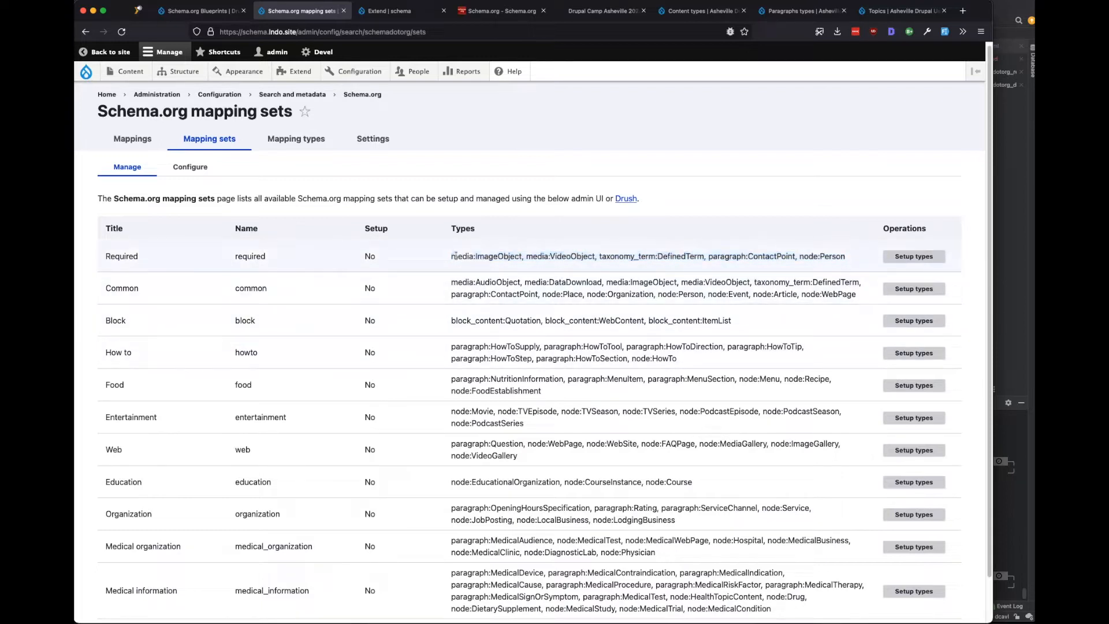
left_click(914, 256)
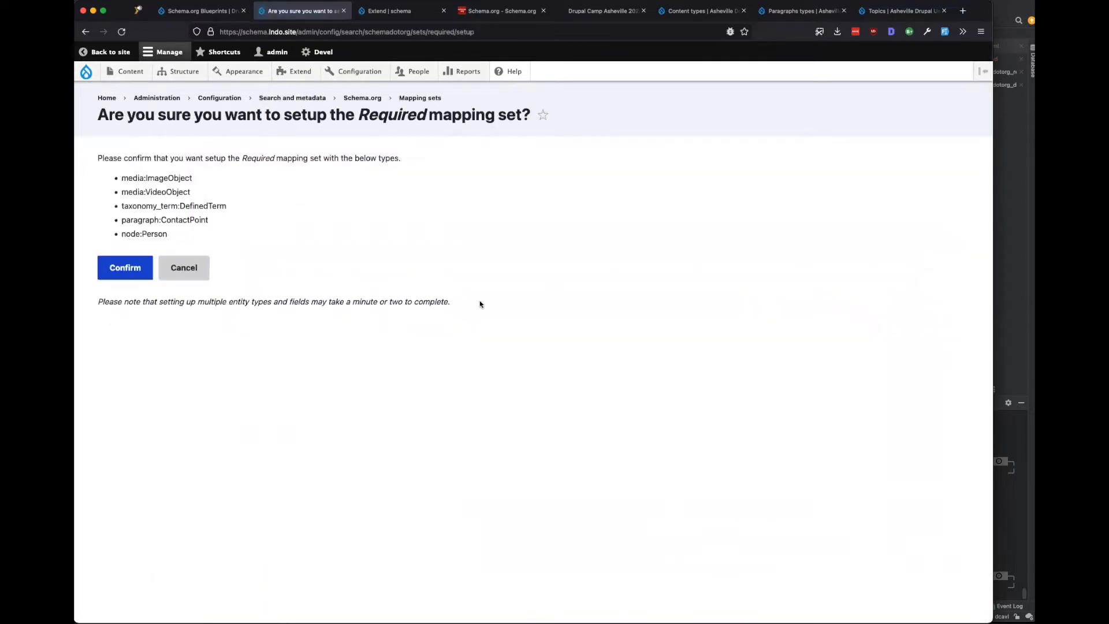
Confirm the Required set setup and review the error about the Telephone field.
left_click(115, 273)
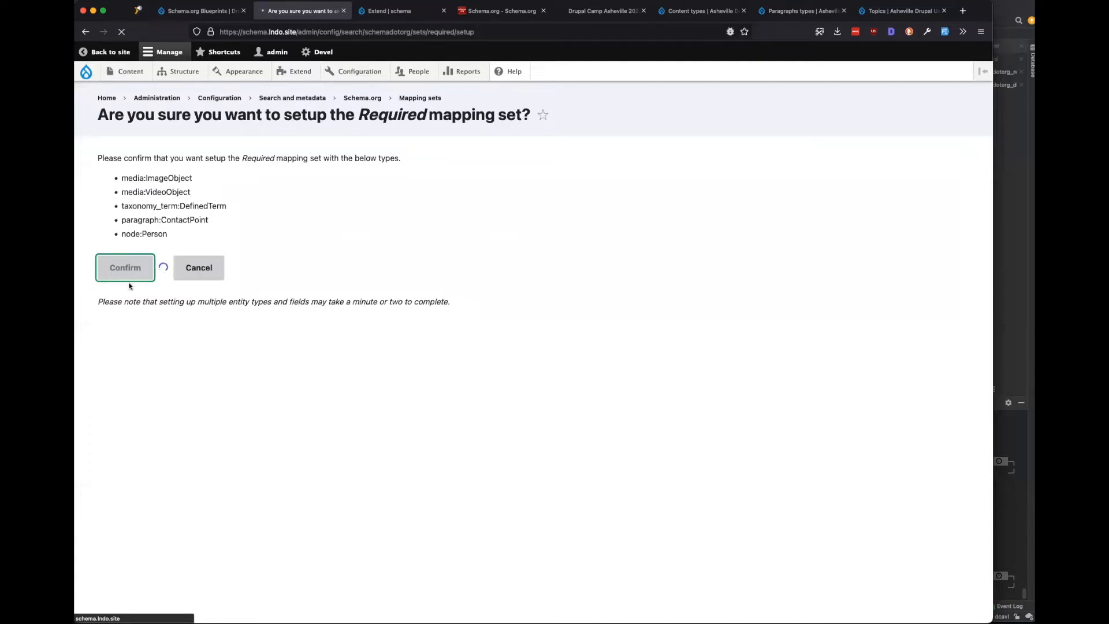
left_click_drag(143, 233, 162, 234)
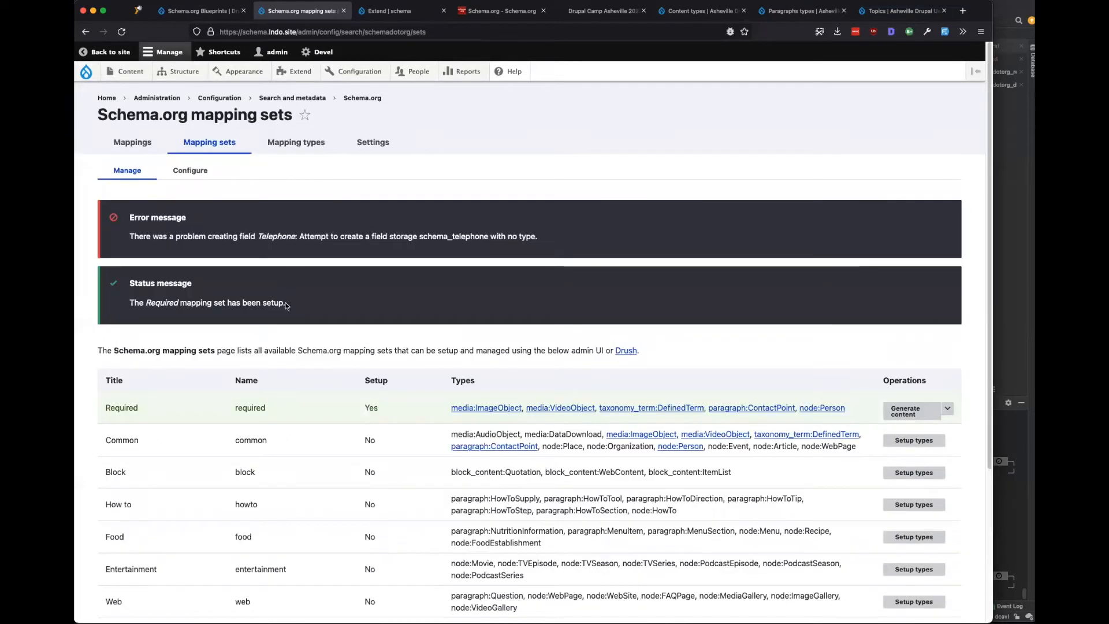
left_click_drag(301, 233, 258, 237)
left_click(534, 237)
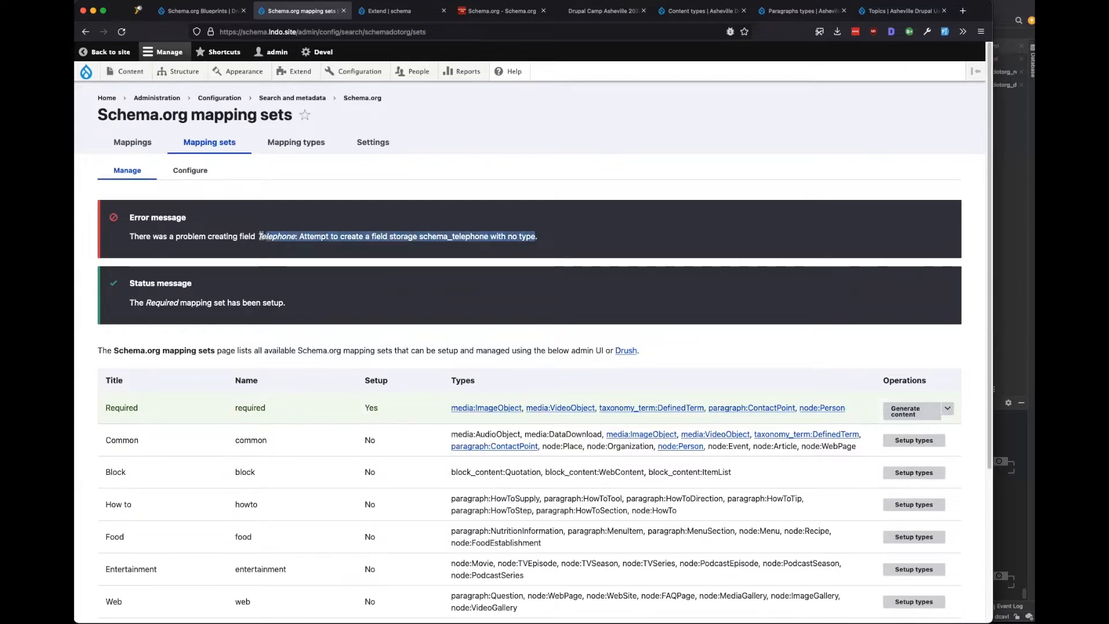
left_click(258, 236)
key("ctrl+Tab")
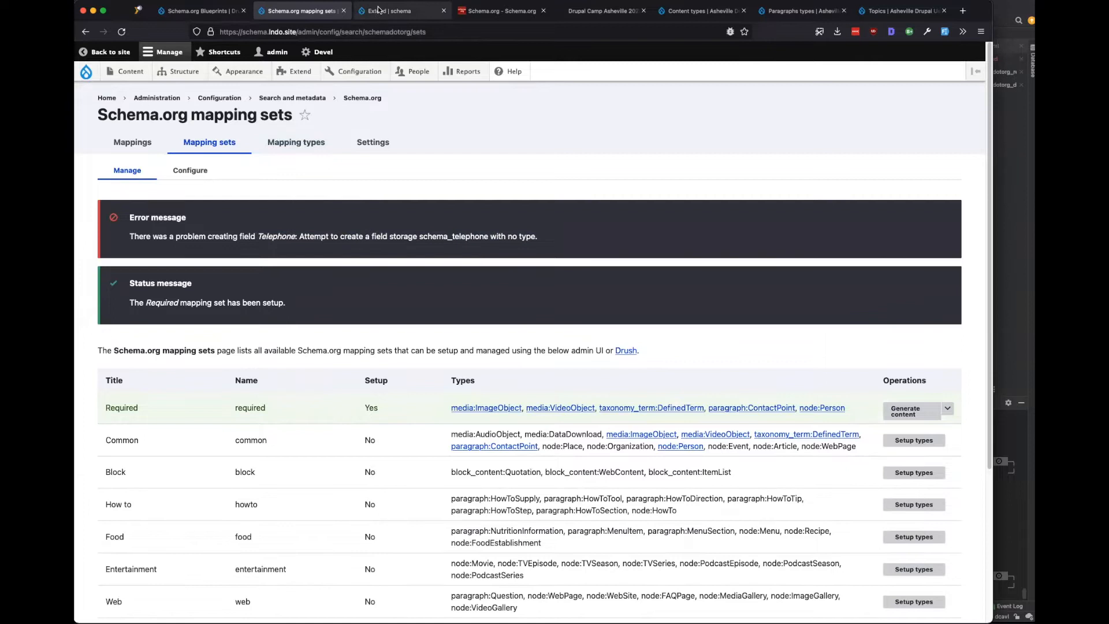
Install the Datetime Range, Telephone and Time Field modules from Extend.
scroll(136, 338, "down", 5)
left_click(130, 218)
scroll(187, 415, "down", 4)
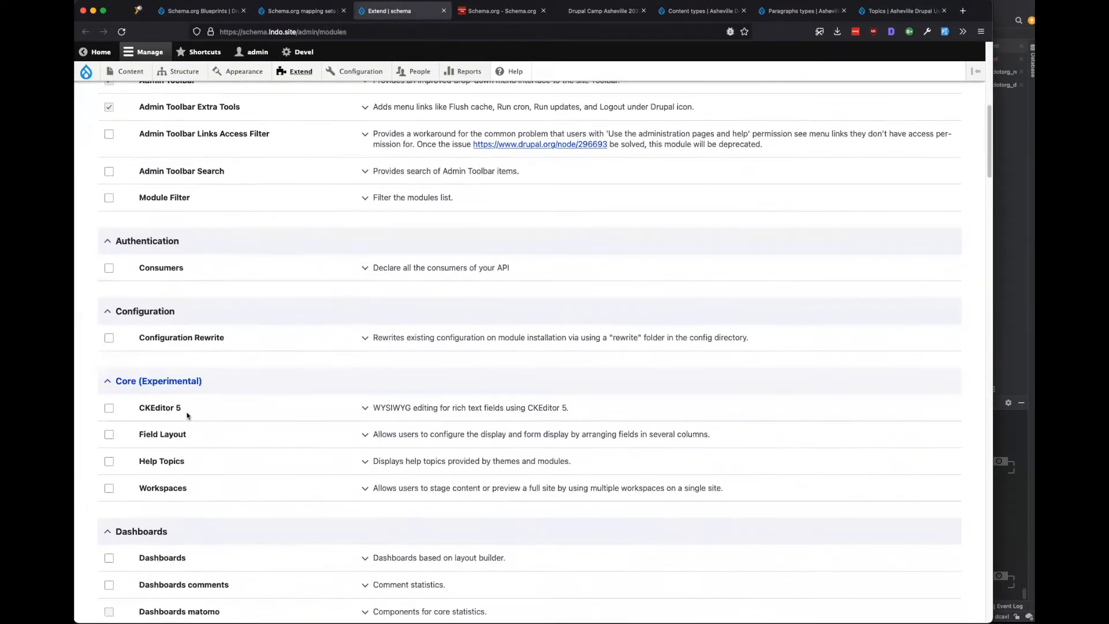
scroll(187, 415, "down", 12)
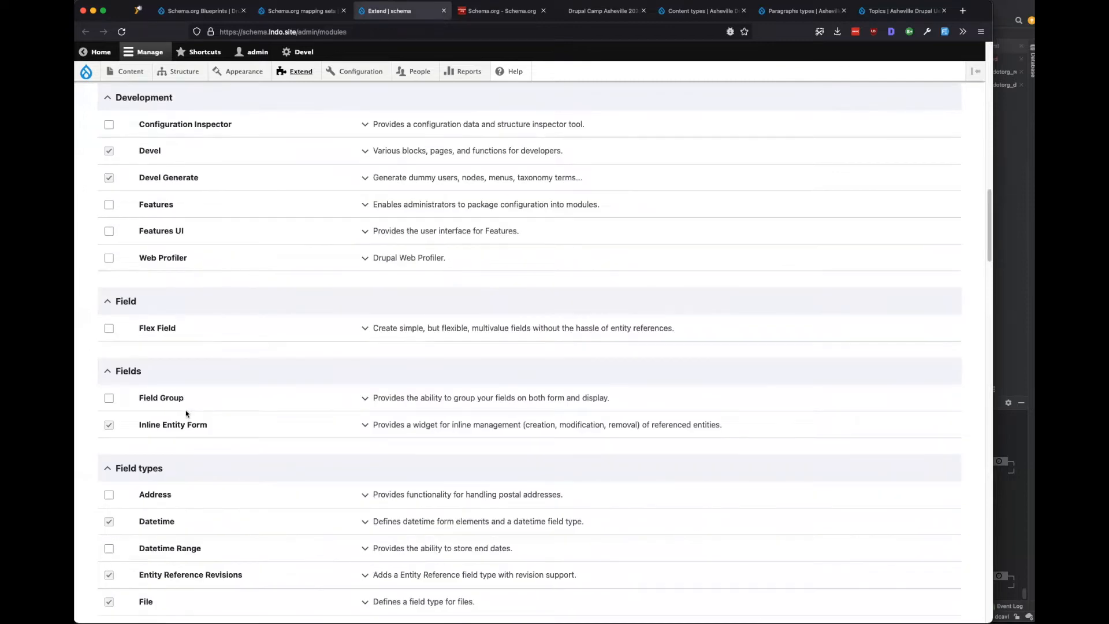
scroll(186, 414, "down", 2)
scroll(151, 358, "down", 1)
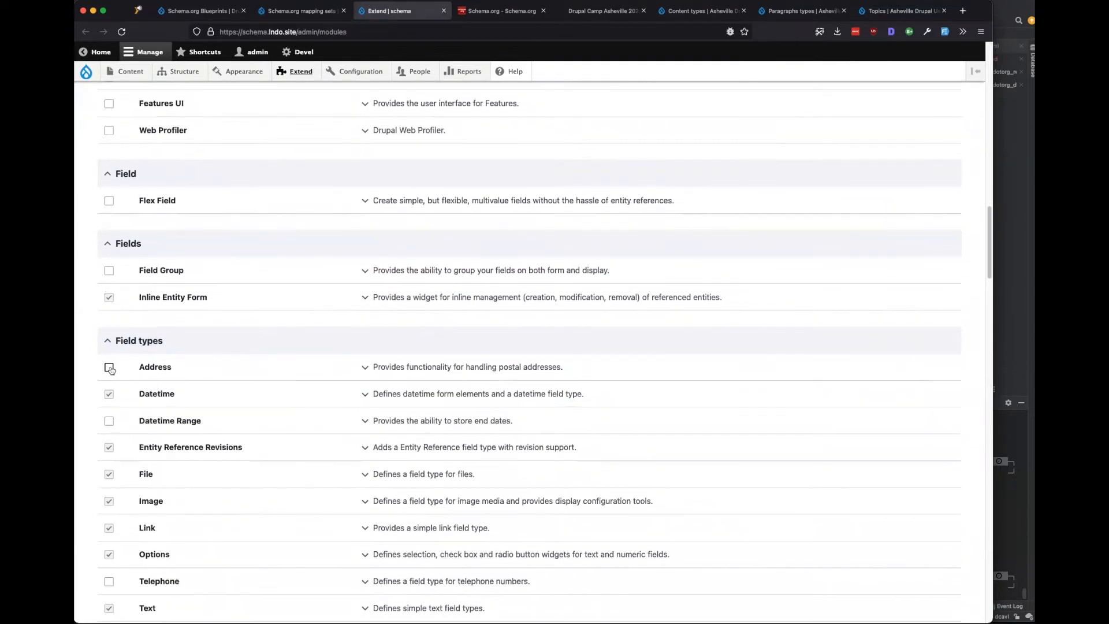
scroll(116, 451, "up", 2)
left_click(108, 317)
left_click(108, 477)
left_click(109, 531)
scroll(173, 525, "down", 14)
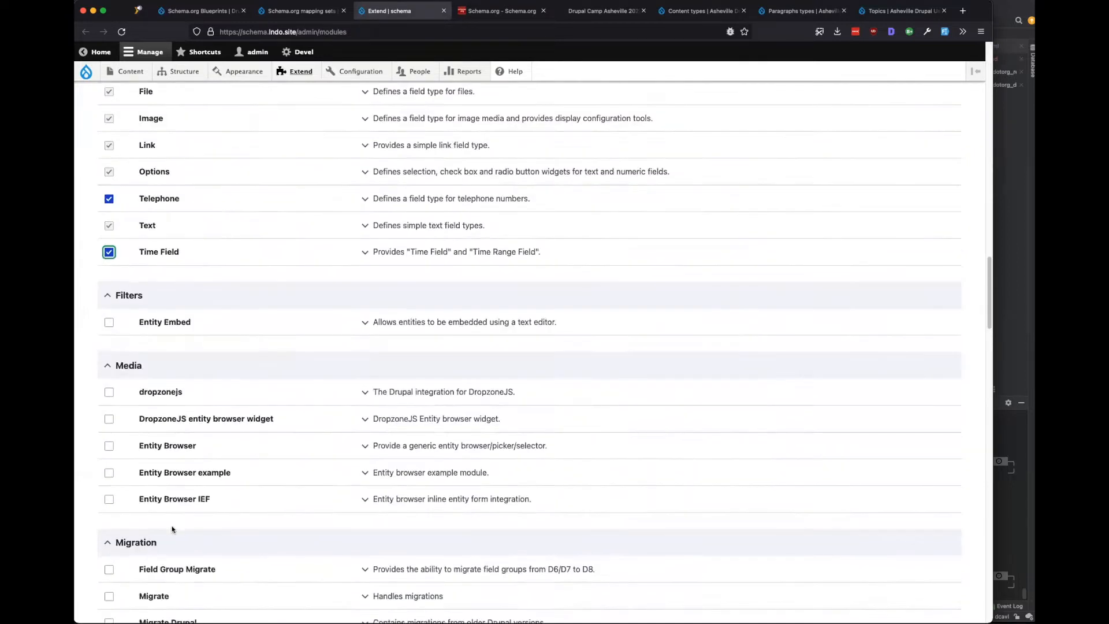
scroll(172, 526, "down", 20)
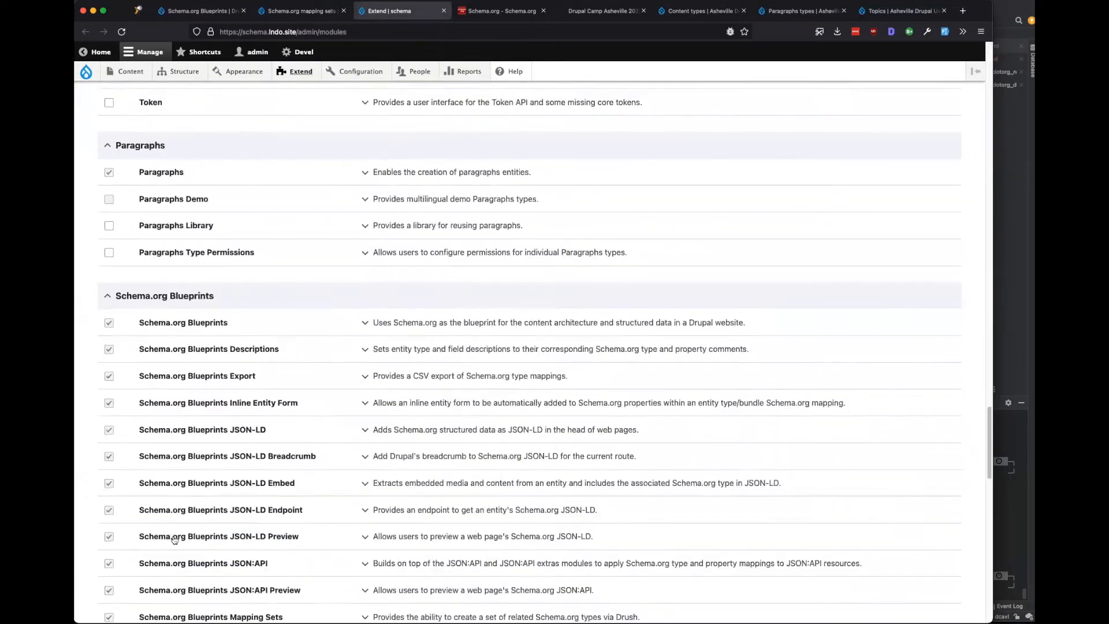
left_click(120, 560)
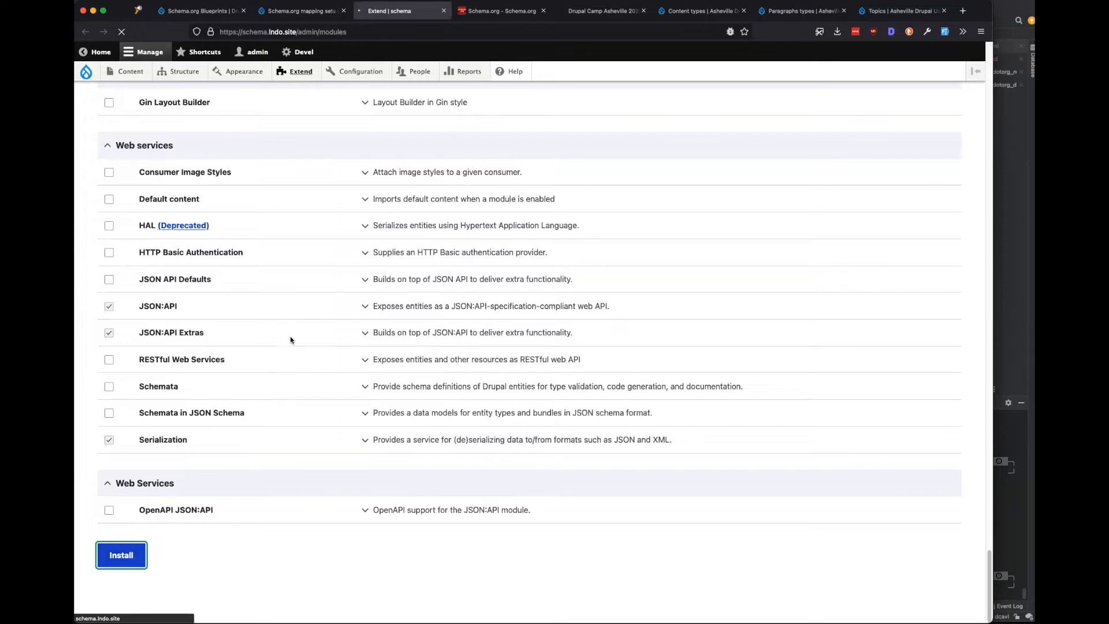
Glance at the Schema.org website intro, then return to the mapping sets page.
scroll(279, 341, "up", 10)
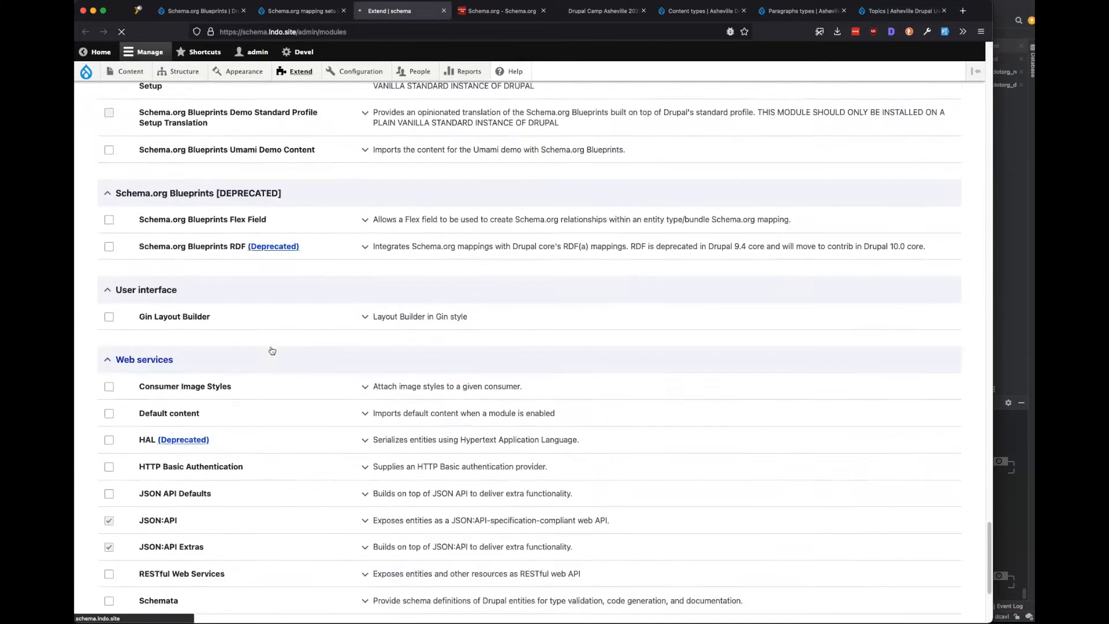
scroll(256, 374, "up", 10)
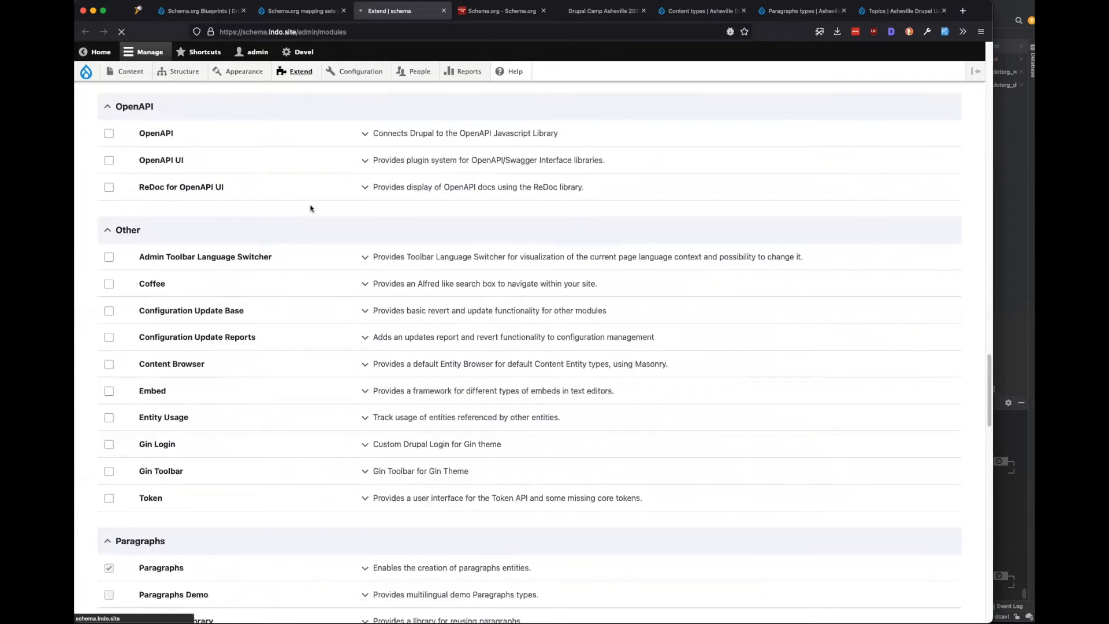
left_click(472, 11)
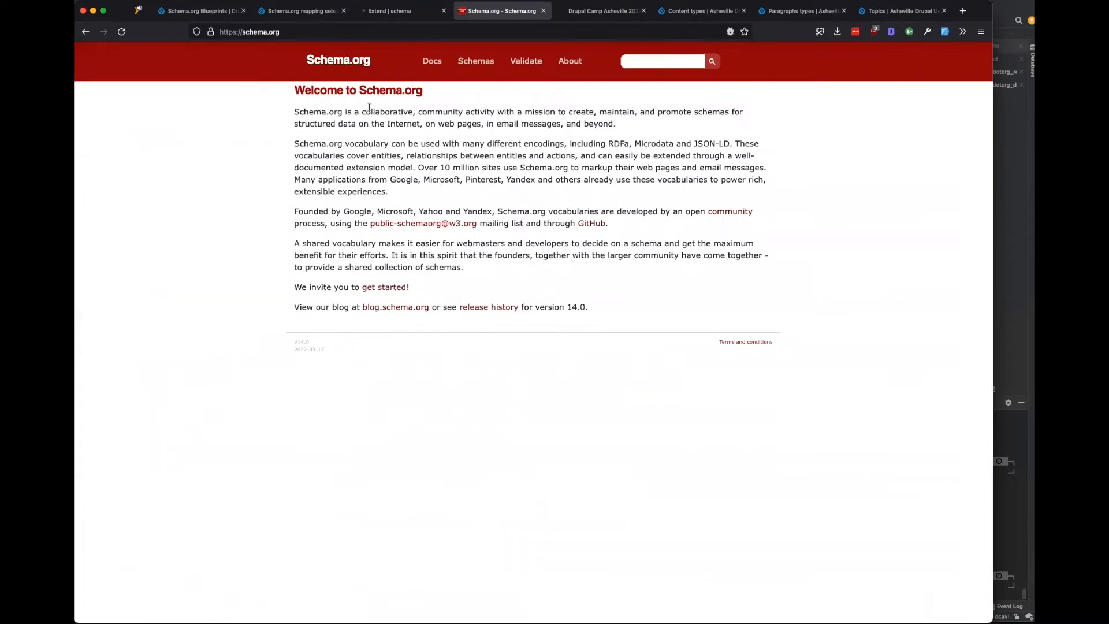
left_click_drag(363, 111, 465, 110)
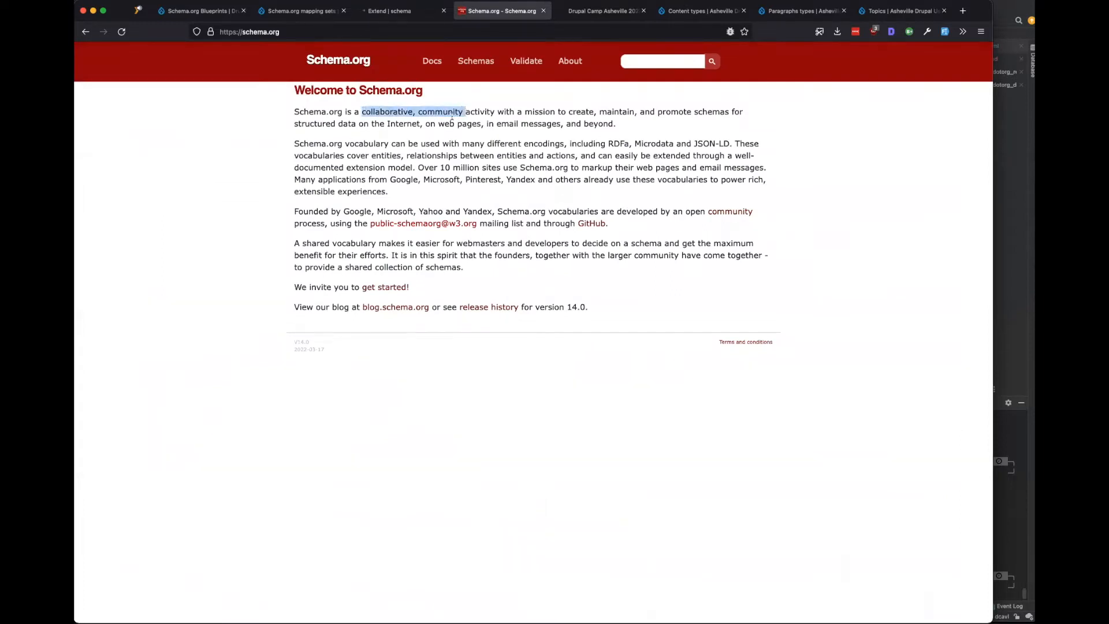
left_click(410, 11)
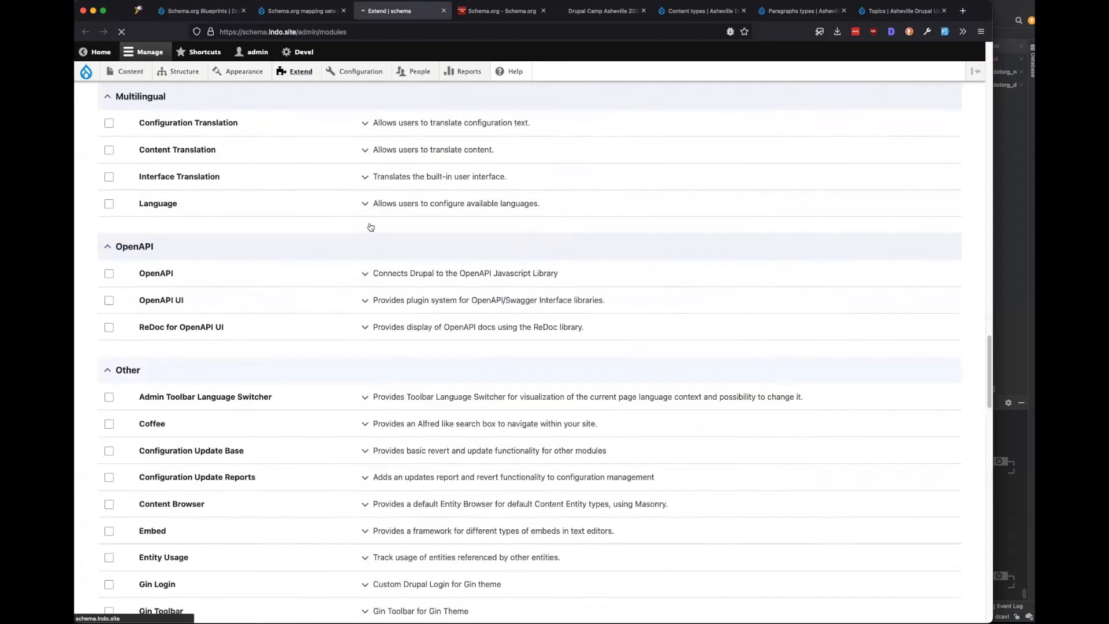
scroll(371, 227, "up", 6)
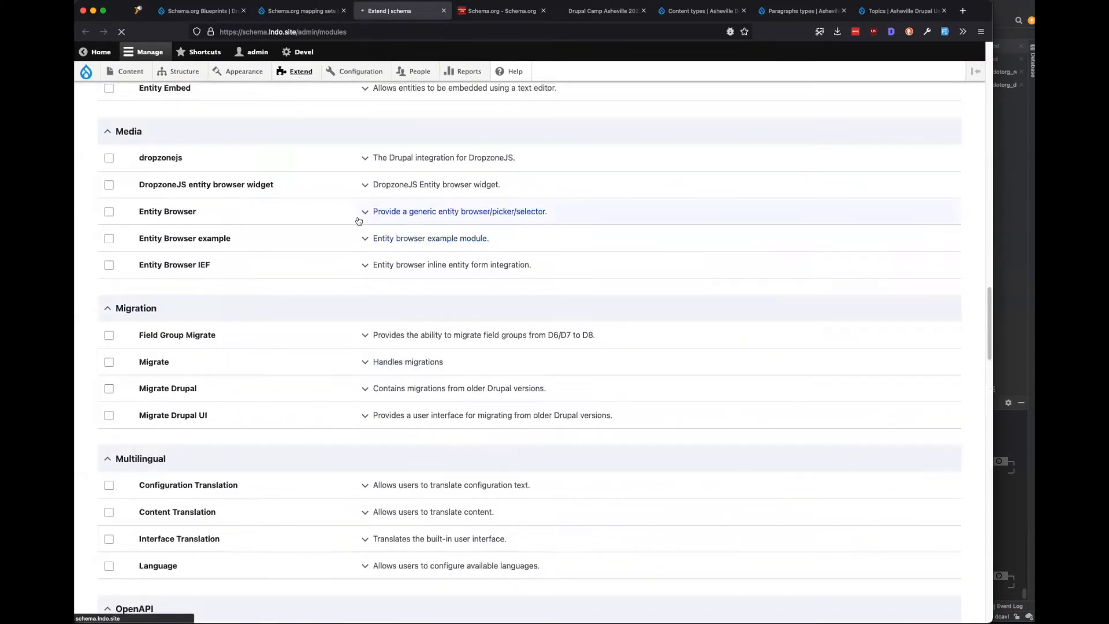
scroll(358, 220, "up", 4)
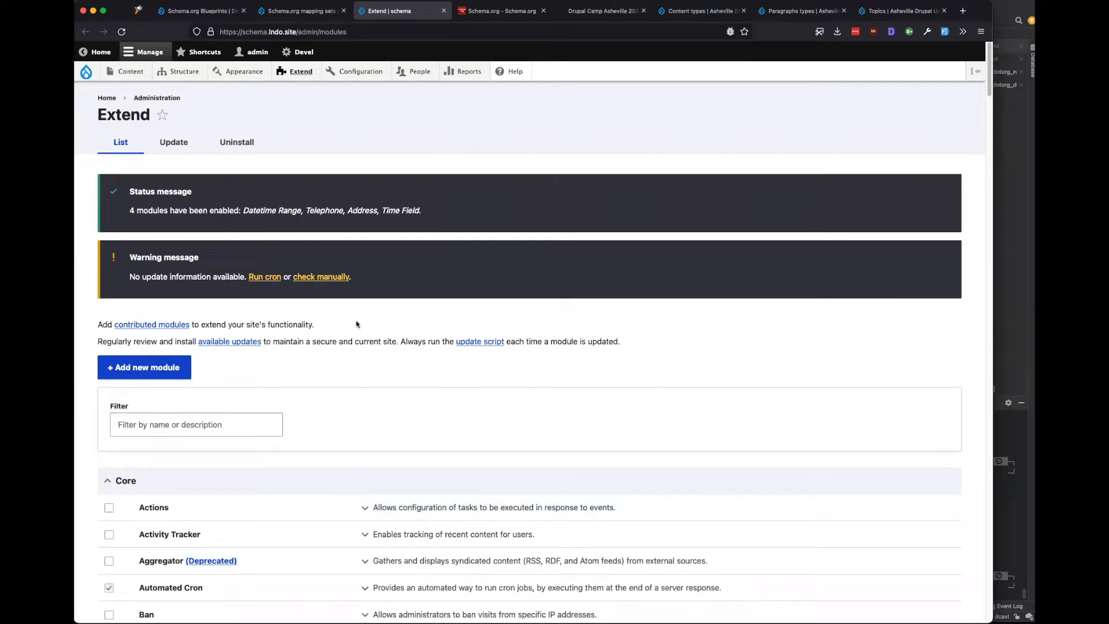
left_click(303, 12)
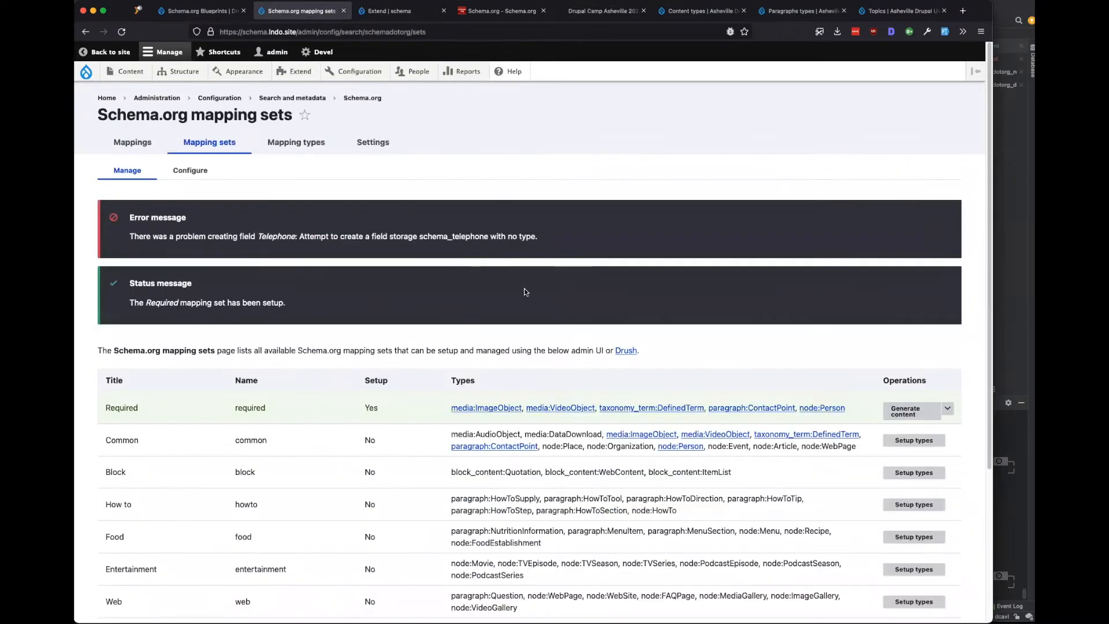
Reload mapping sets and tear down the Required set via Teardown types.
left_click(121, 33)
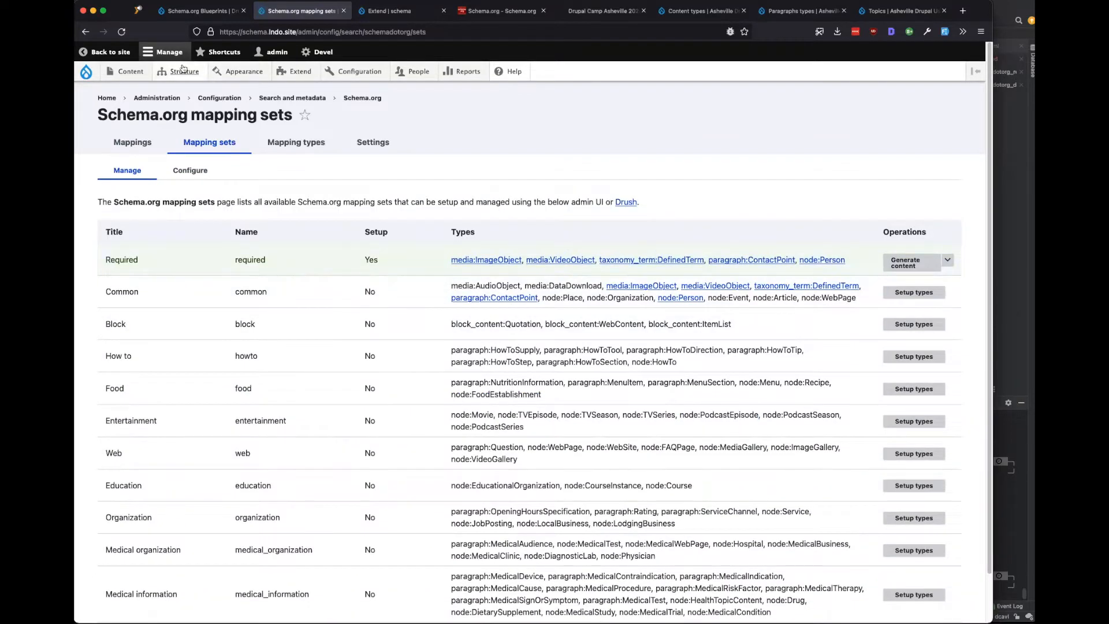
mouse_move(176, 72)
mouse_move(194, 149)
mouse_move(291, 241)
left_click(948, 261)
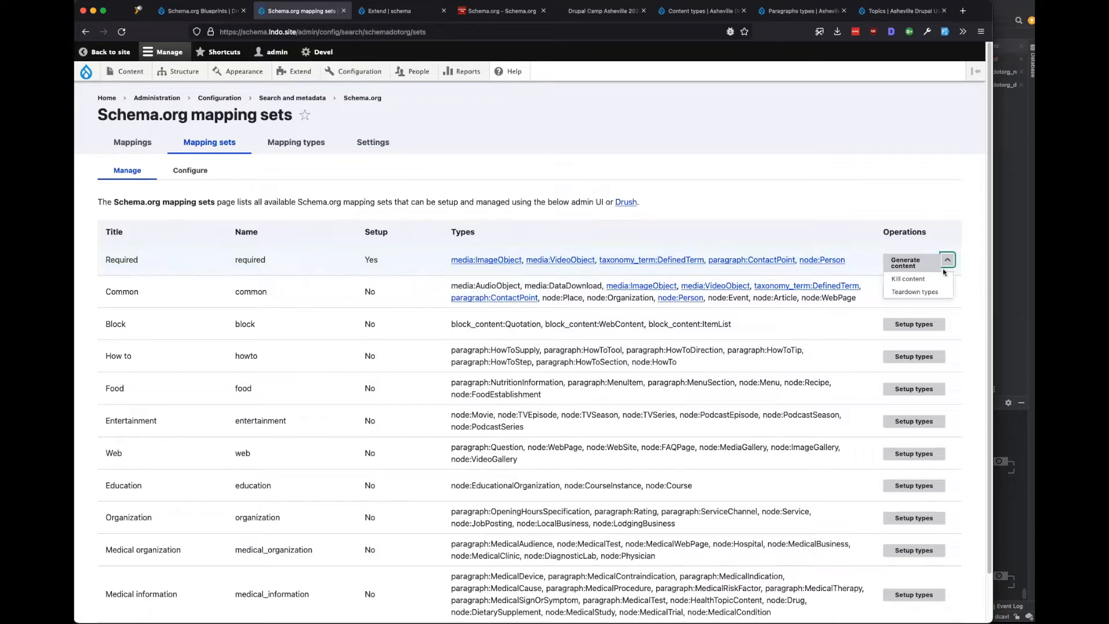
left_click(929, 293)
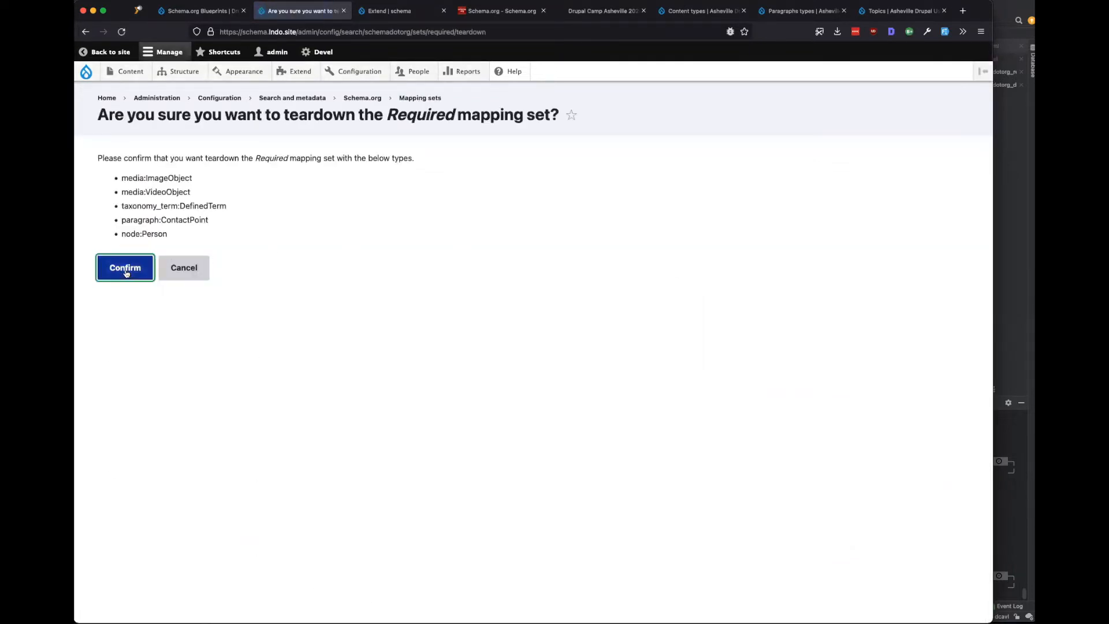
left_click(126, 271)
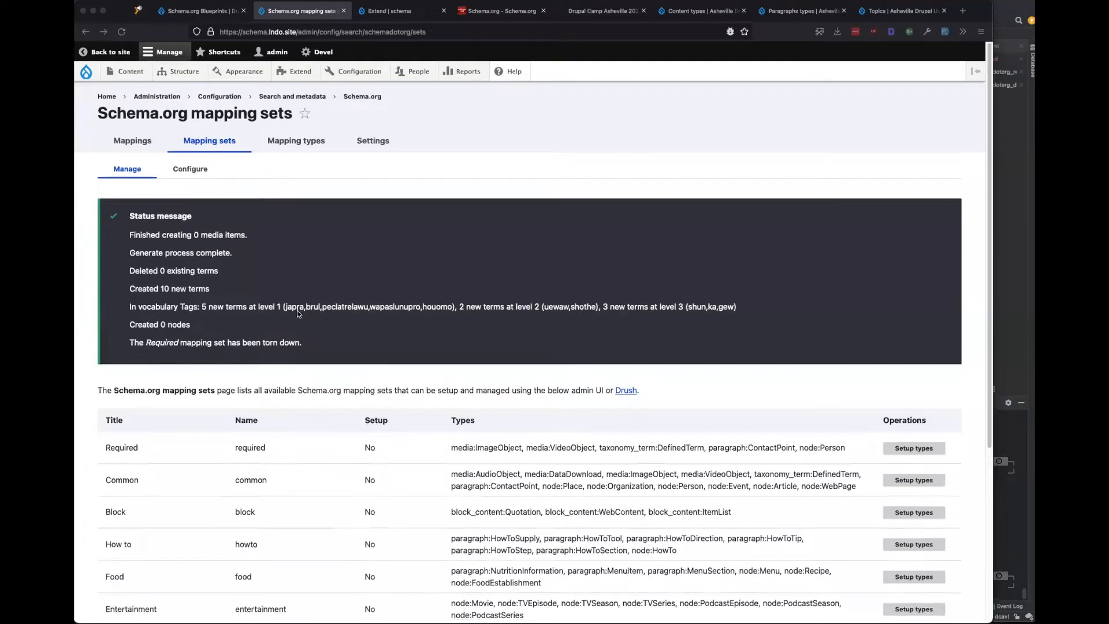
Start setting up the now-unset Required mapping set again.
scroll(291, 338, "down", 3)
double_click(248, 364)
left_click(393, 364)
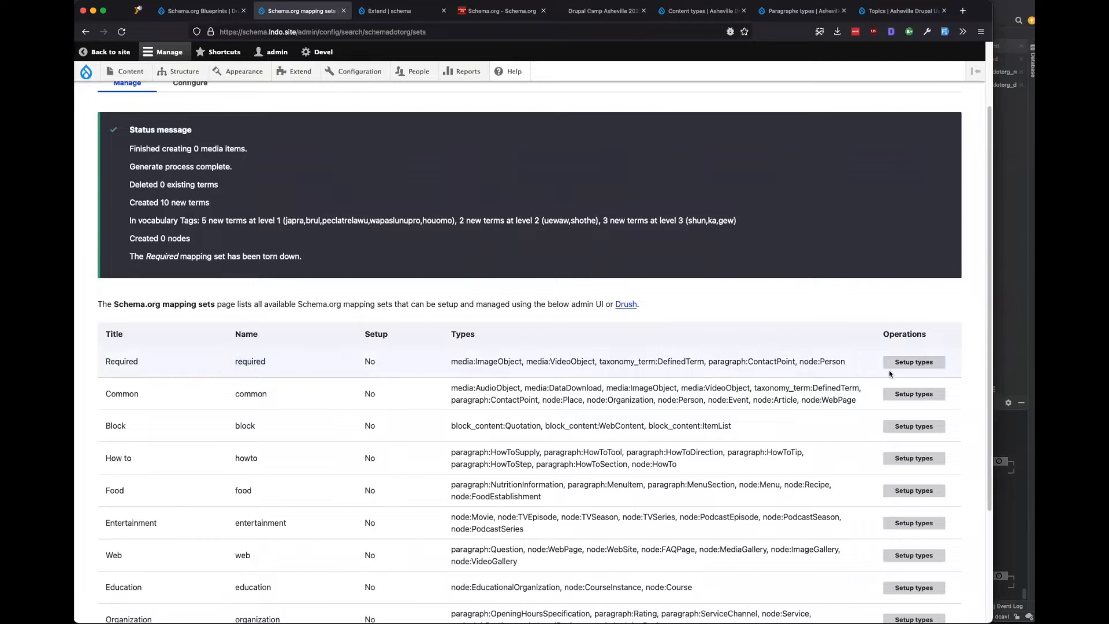
left_click(915, 364)
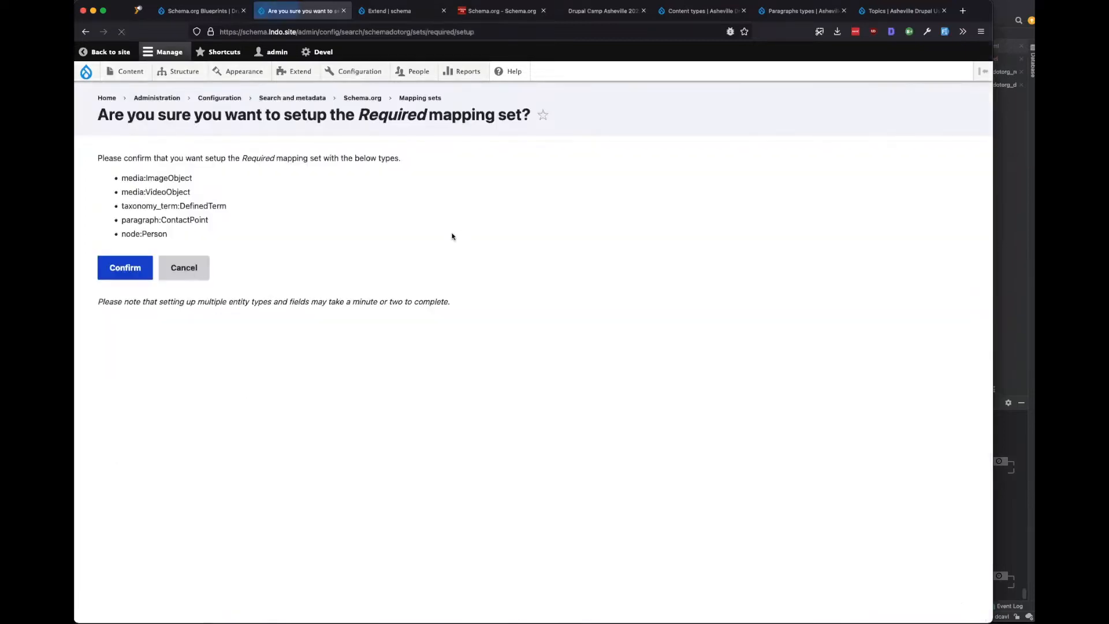
Confirm the Required set setup and check it succeeds with no errors.
left_click(124, 270)
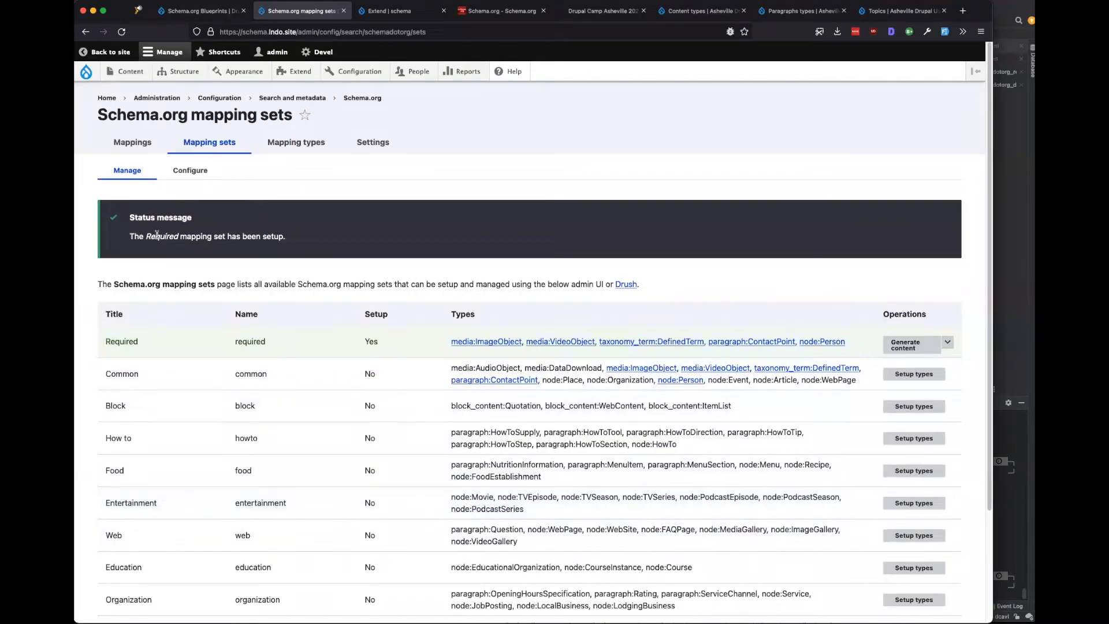
left_click_drag(129, 237, 238, 236)
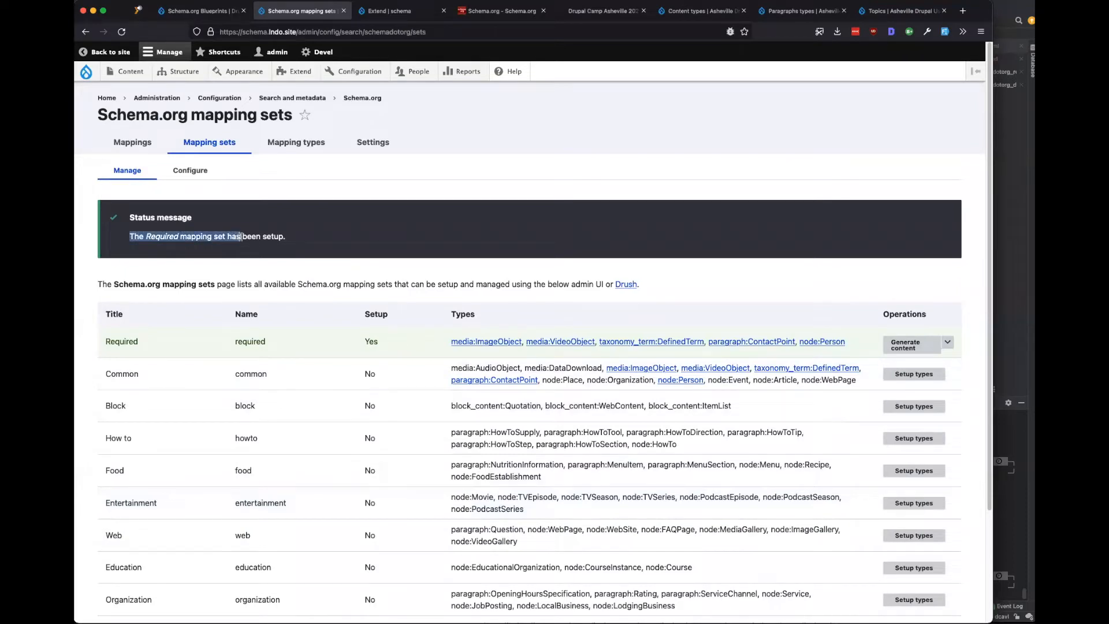
left_click(240, 237)
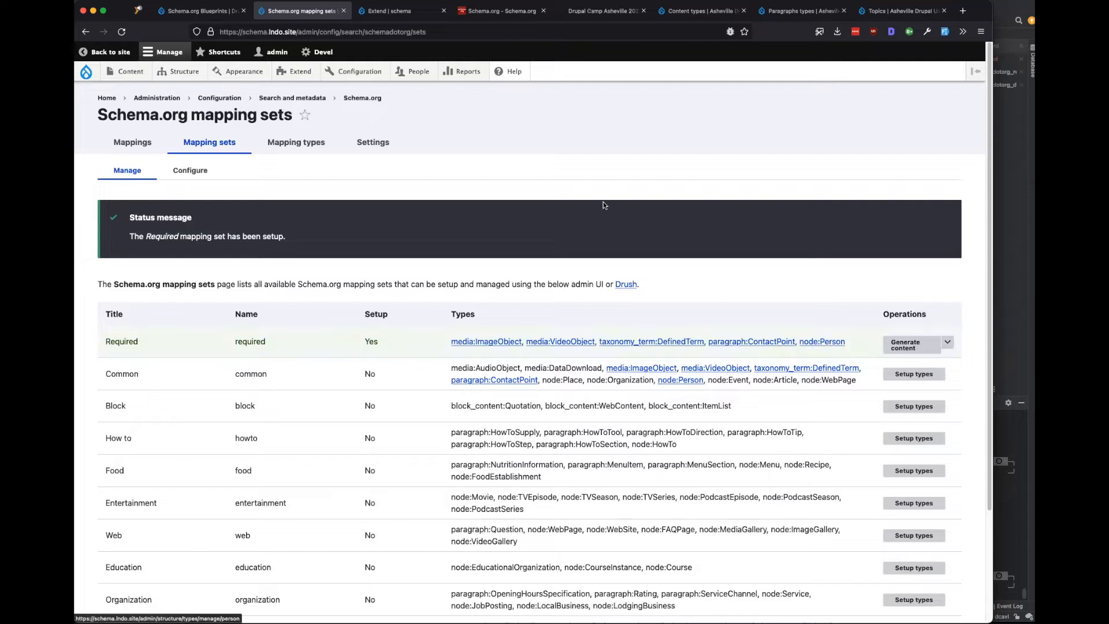
Open Manage fields for the Person content type.
mouse_move(200, 225)
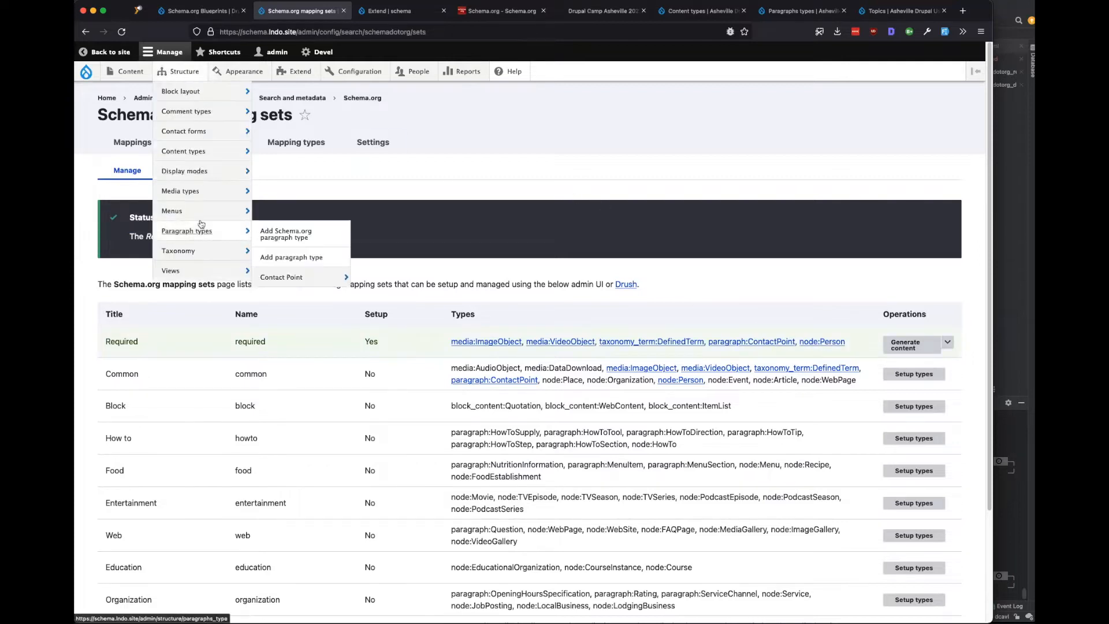
mouse_move(289, 277)
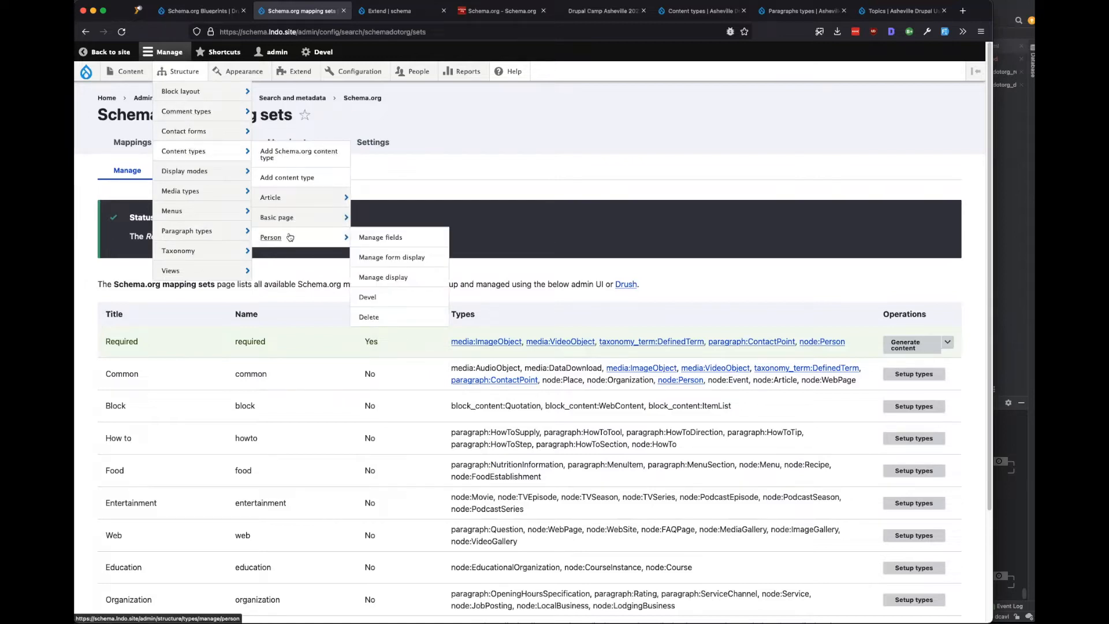
left_click(376, 238)
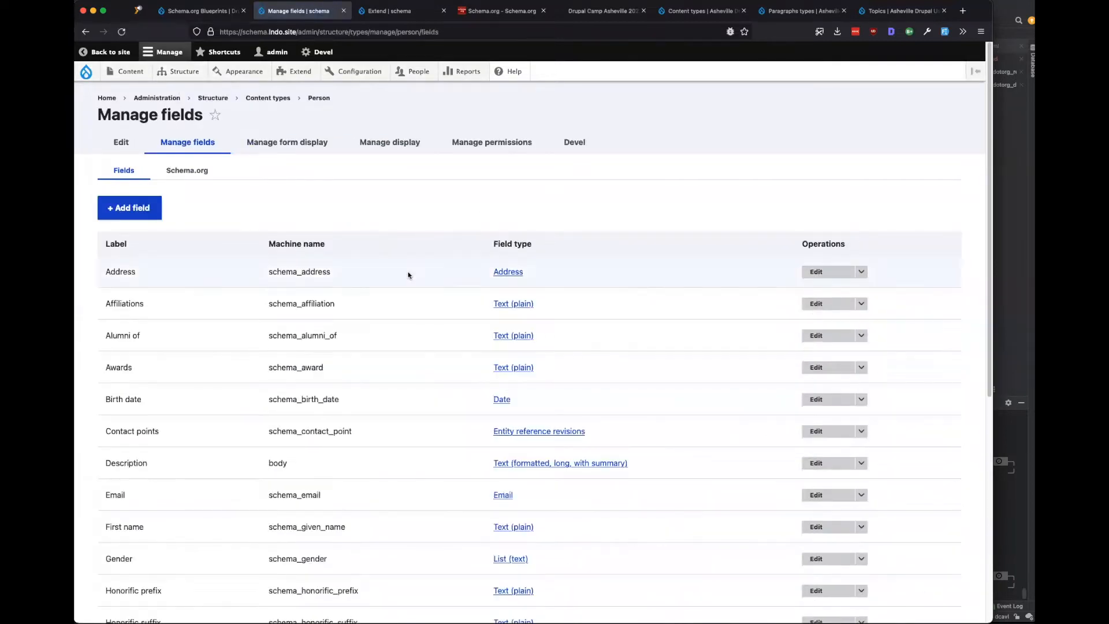
Review Person's generated fields and Schema.org mappings, then return to the Asheville Paragraphs types list.
scroll(407, 290, "down", 3)
scroll(408, 289, "down", 5)
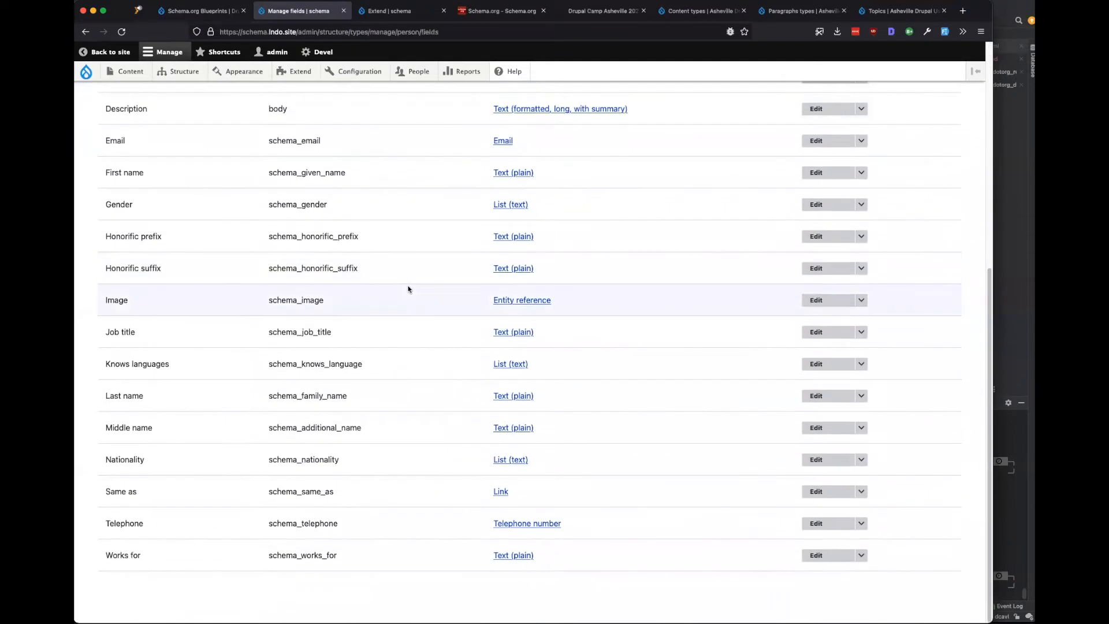
scroll(408, 289, "up", 5)
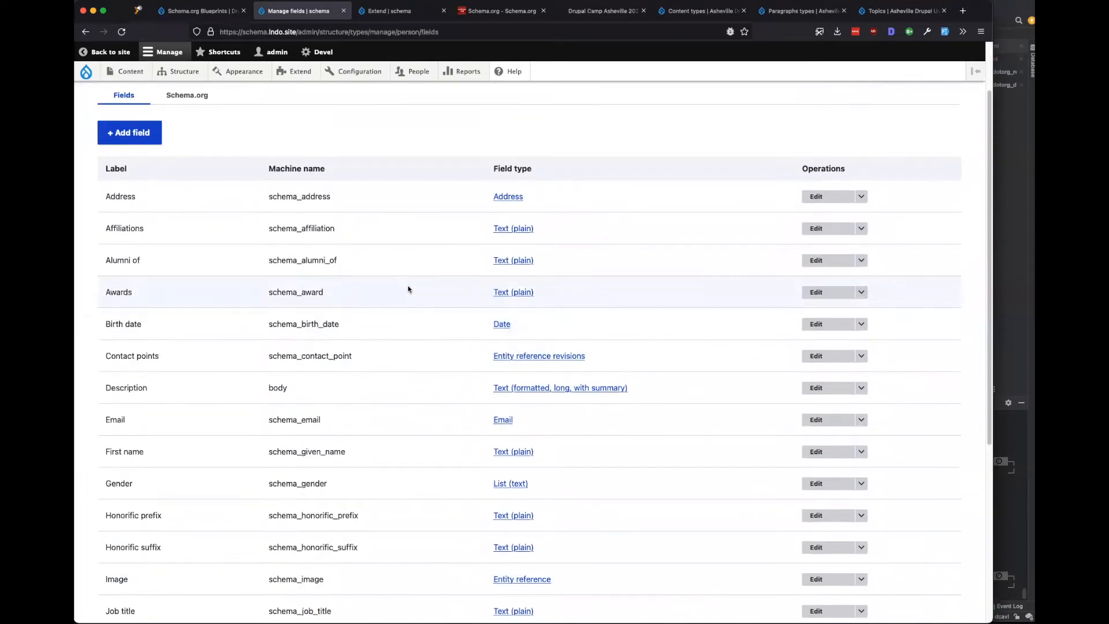
scroll(408, 289, "up", 1)
scroll(408, 287, "down", 5)
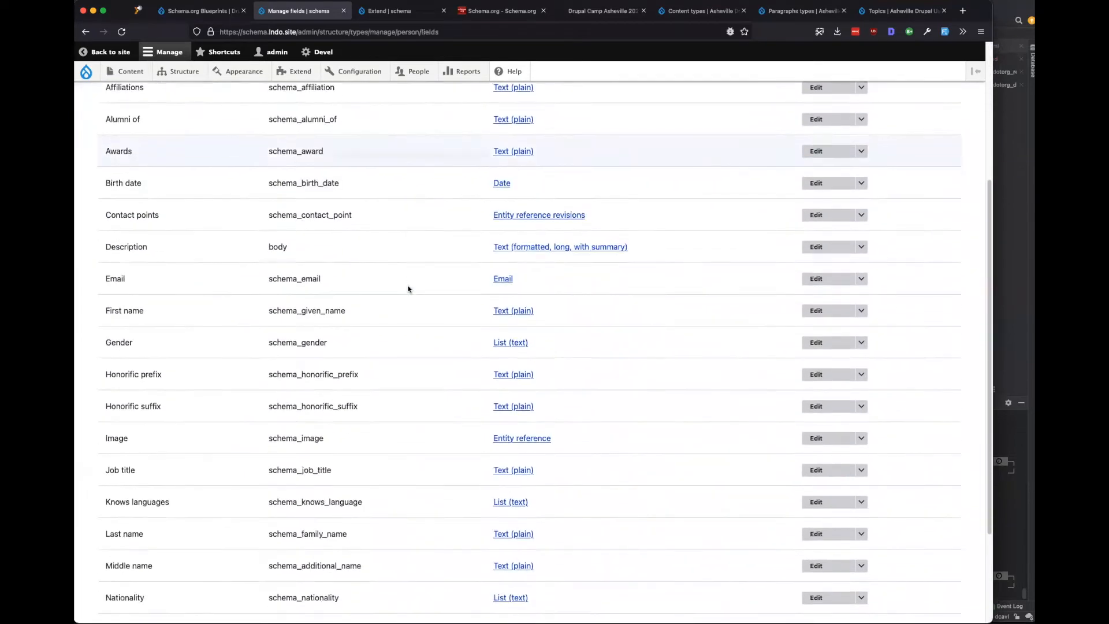
scroll(408, 287, "up", 6)
left_click(192, 172)
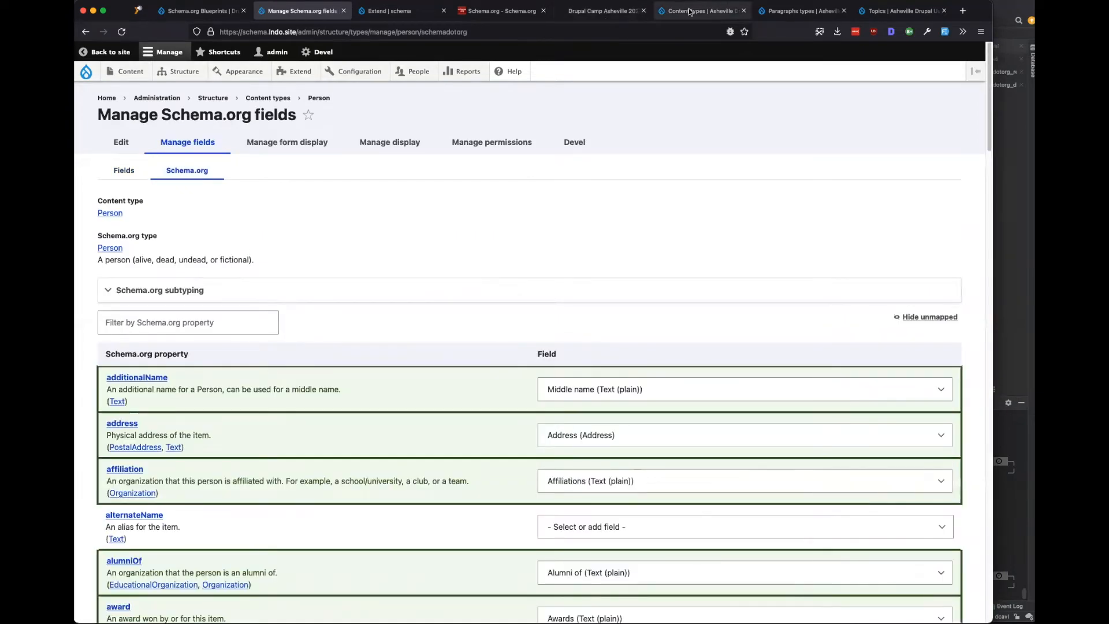
left_click(794, 12)
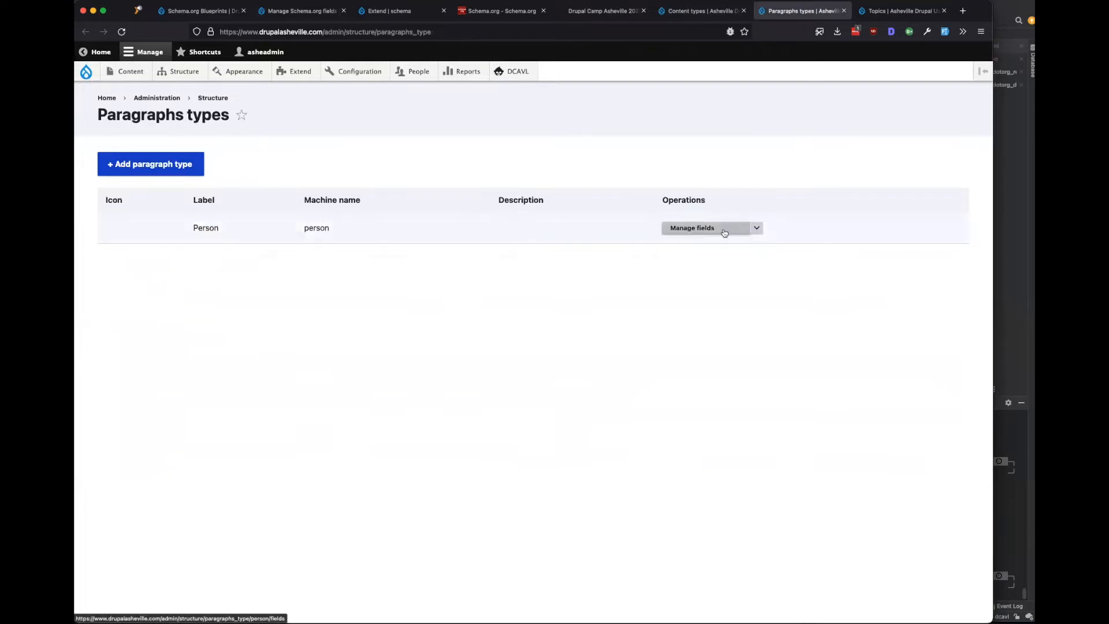
Review the Asheville Person paragraph's machine names field_company, field_do_username and field_twitter.
left_click(756, 228)
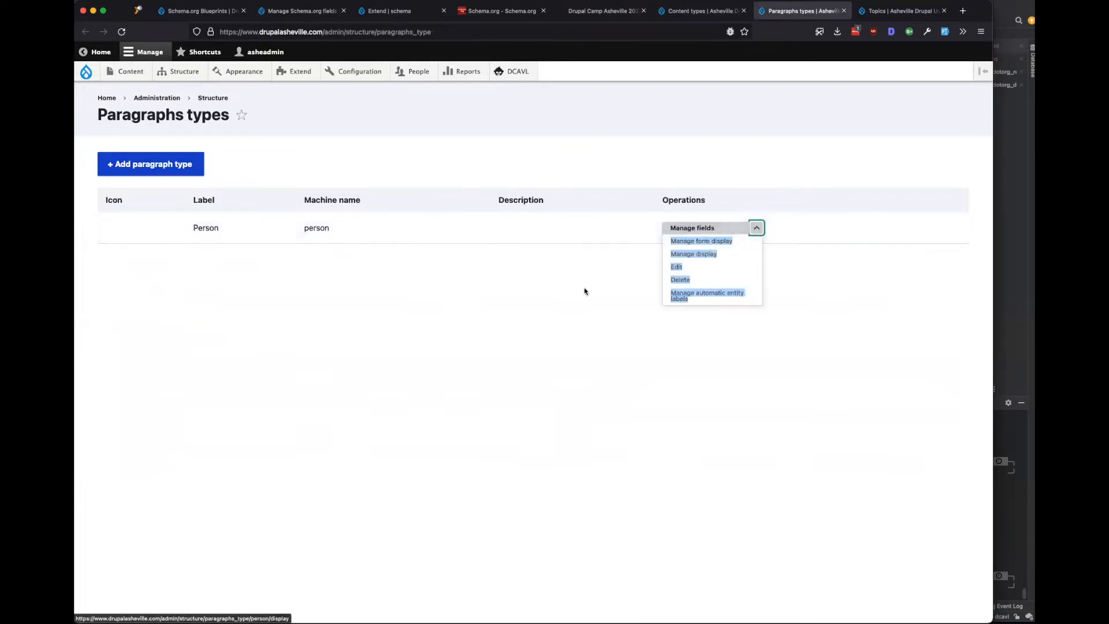
left_click(693, 228)
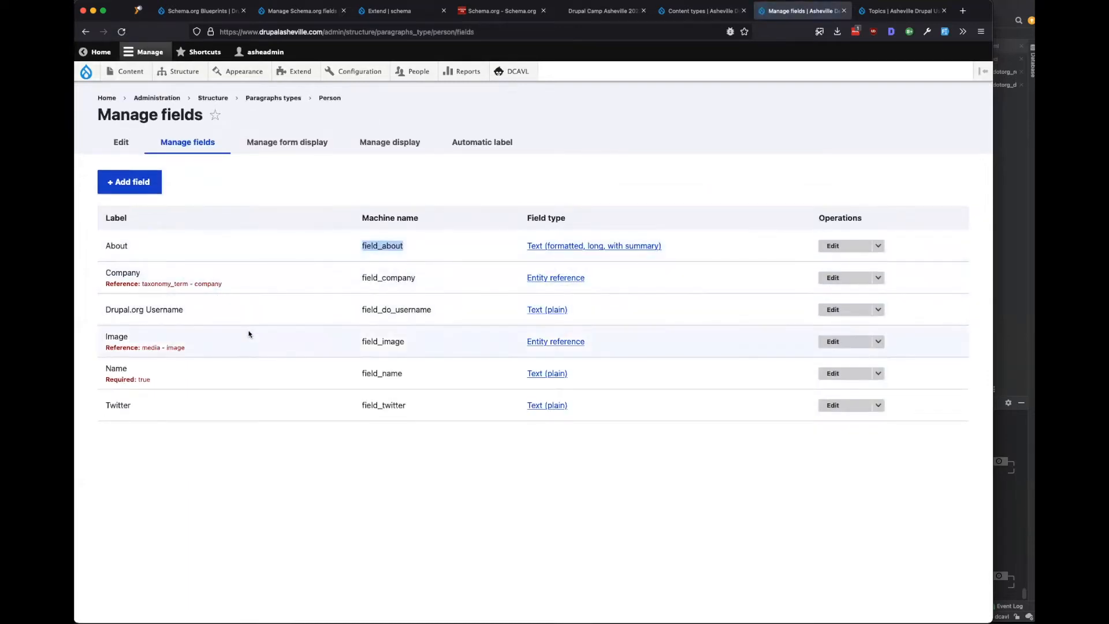
left_click_drag(440, 283, 368, 279)
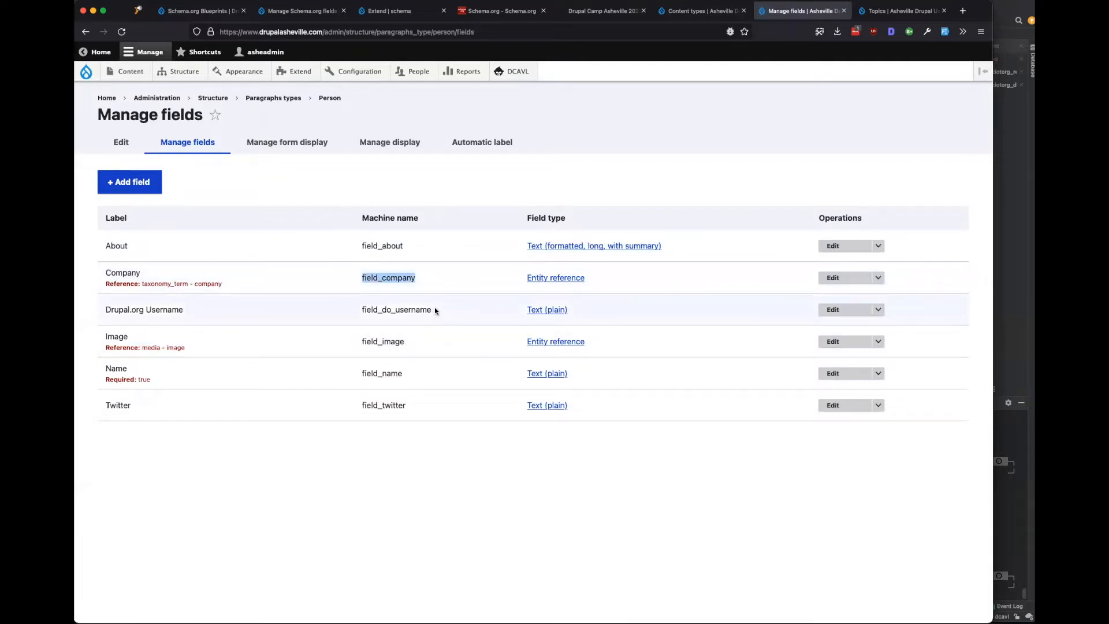
left_click_drag(435, 310, 369, 309)
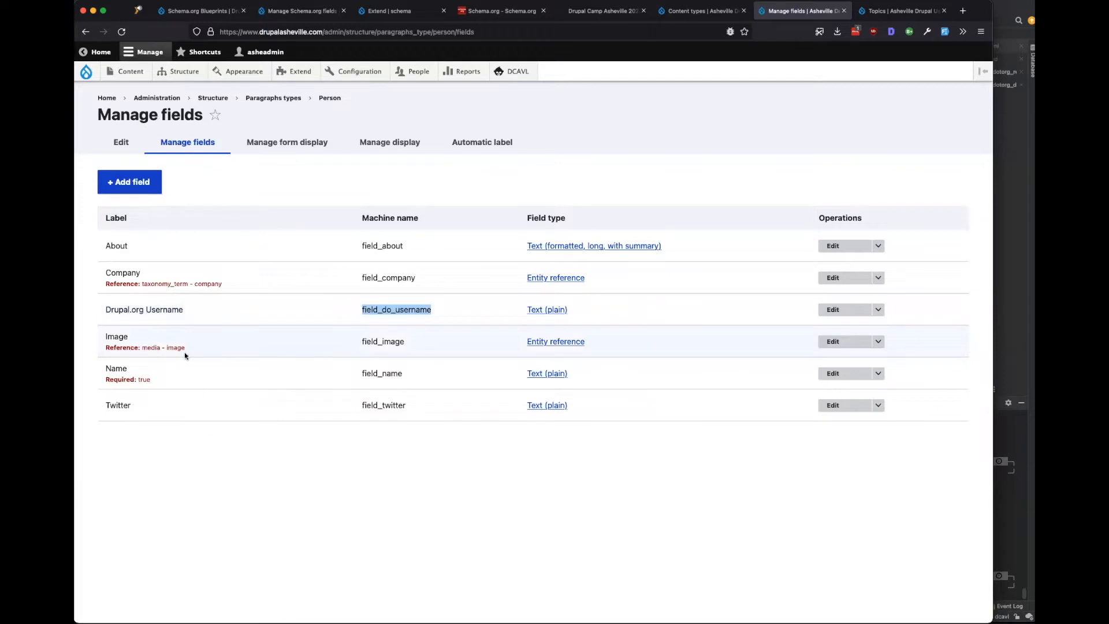
left_click_drag(427, 310, 362, 307)
left_click(378, 350)
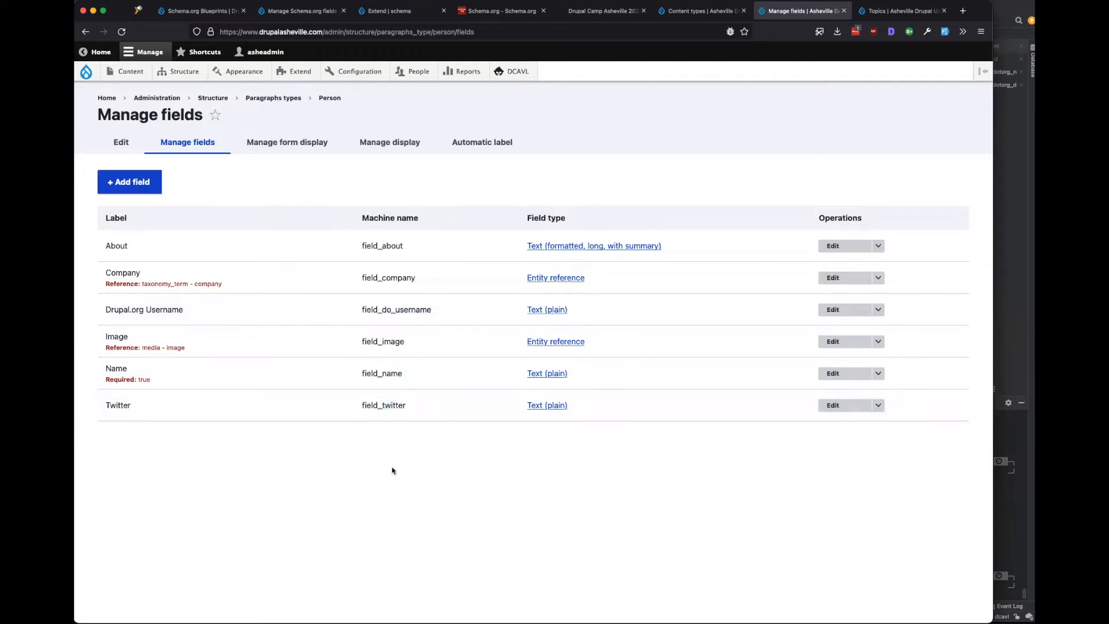
left_click_drag(406, 406, 360, 404)
Go back to the Person content type's Schema.org mappings and scroll down the list.
key("super+2")
scroll(415, 280, "down", 2)
scroll(415, 280, "down", 1)
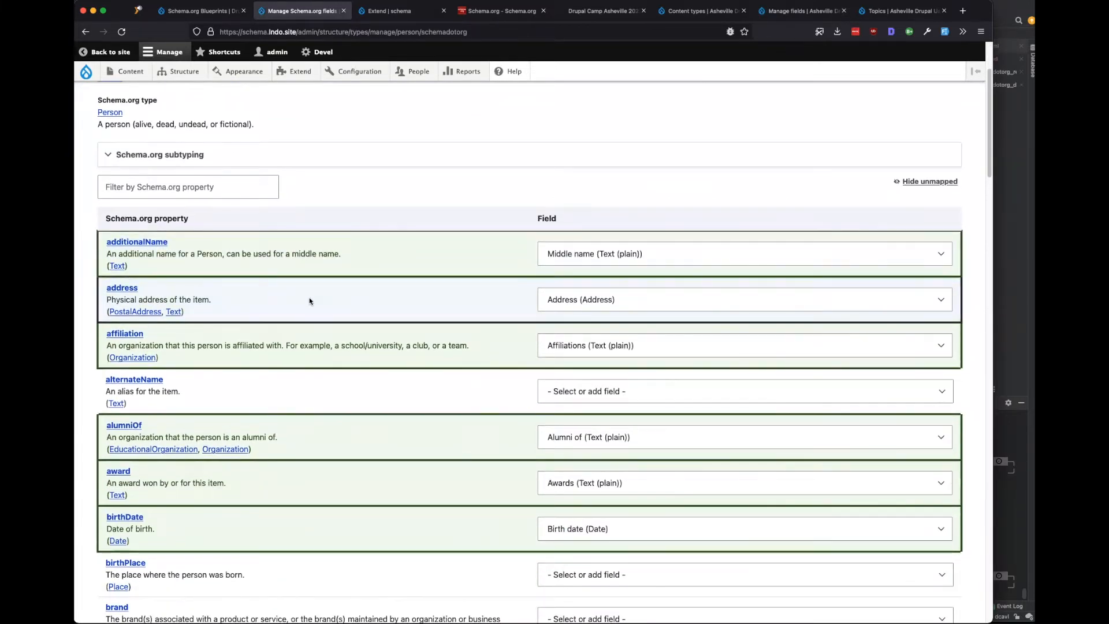
Unmap the affiliation and alumniOf properties in the Person Schema.org mapping.
scroll(309, 301, "down", 2)
left_click_drag(242, 265, 419, 259)
left_click(631, 260)
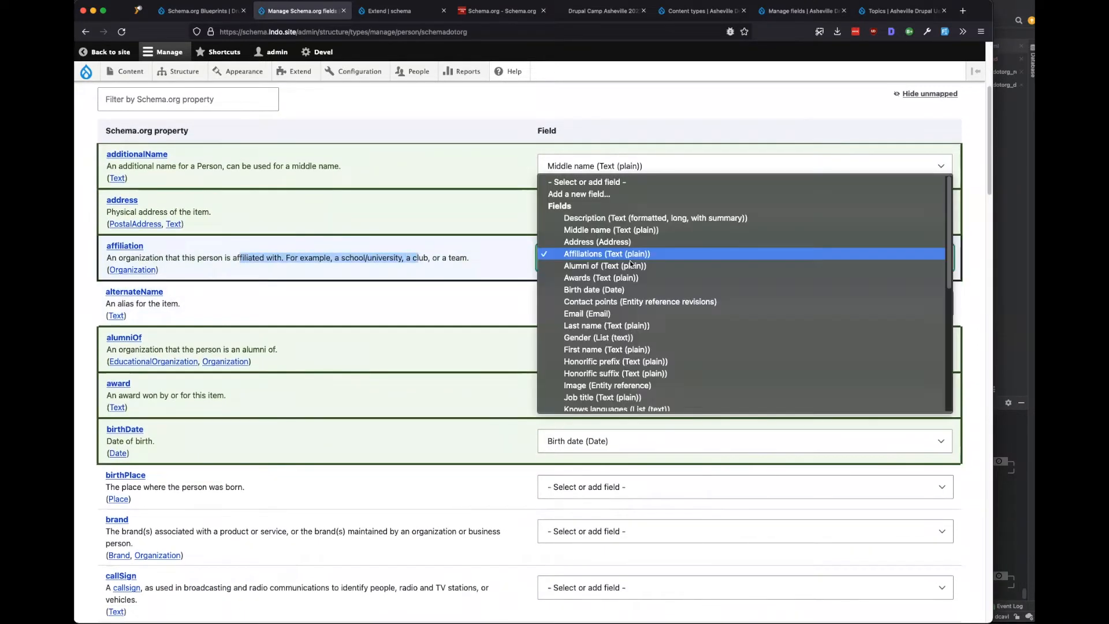
left_click(398, 273)
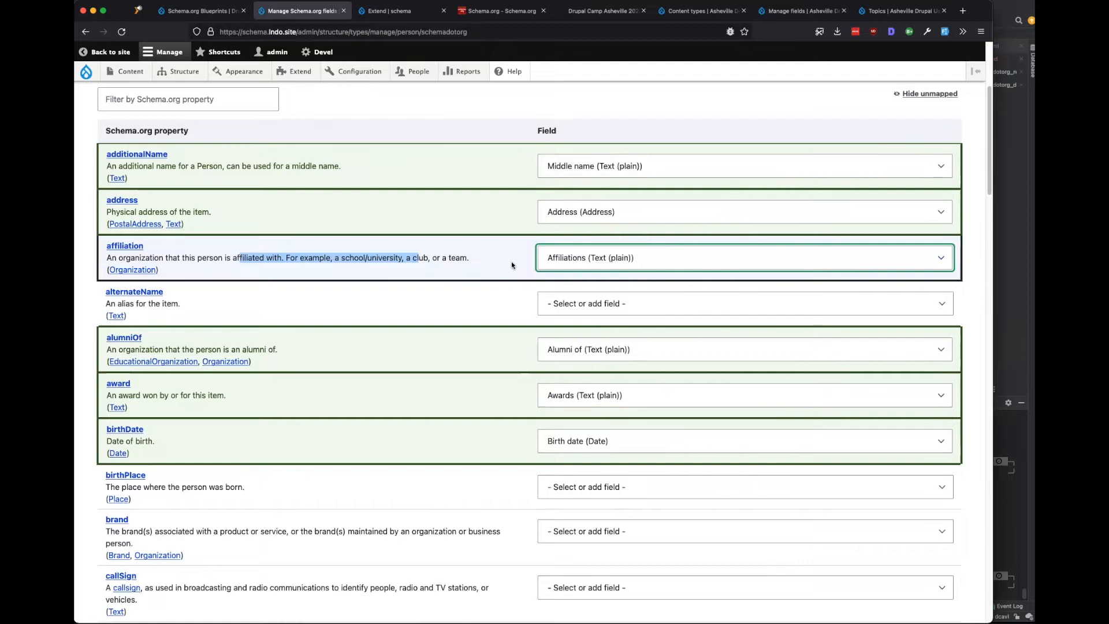
left_click(598, 258)
left_click(591, 179)
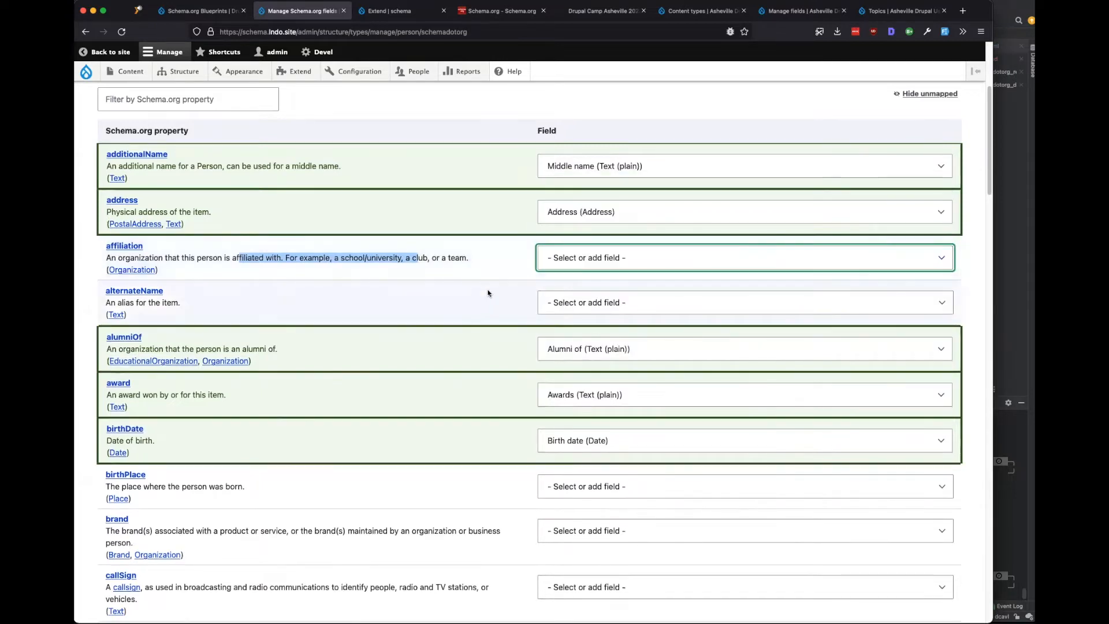
left_click(442, 303)
scroll(442, 303, "down", 1)
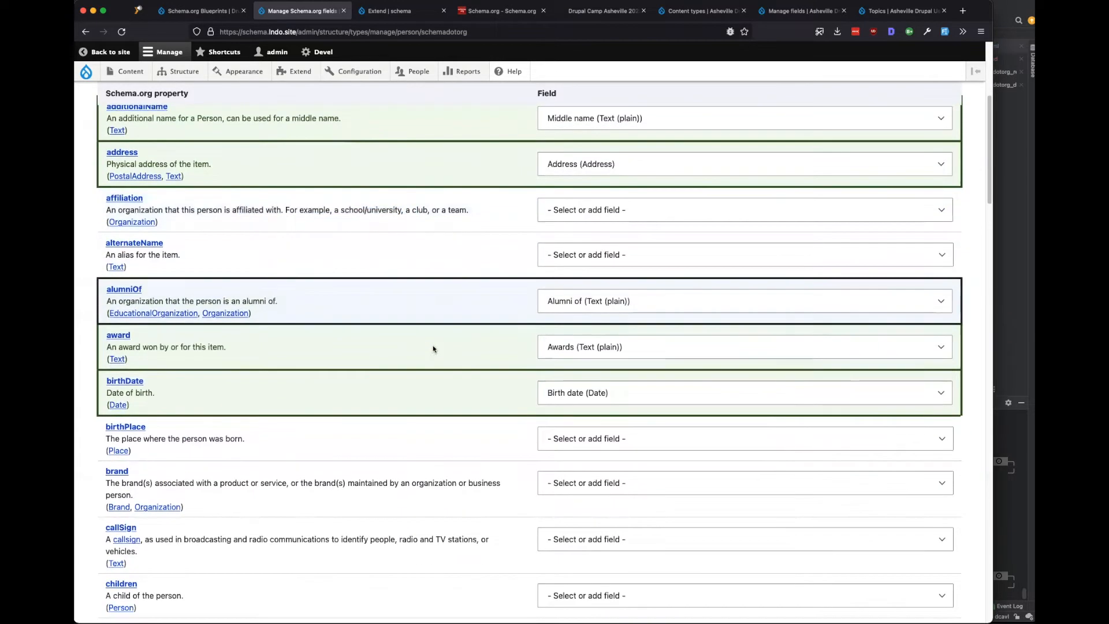
left_click(631, 298)
left_click(604, 212)
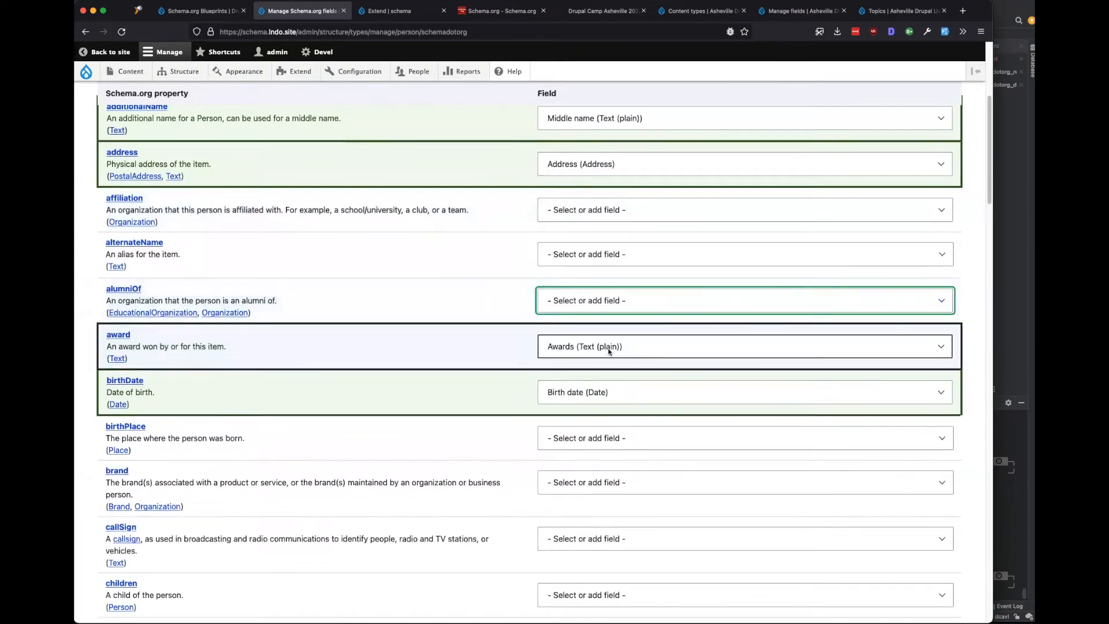
Set award and birthDate to '- Select or add field -', then scroll to the list's end.
left_click(608, 350)
left_click(612, 250)
scroll(420, 382, "down", 1)
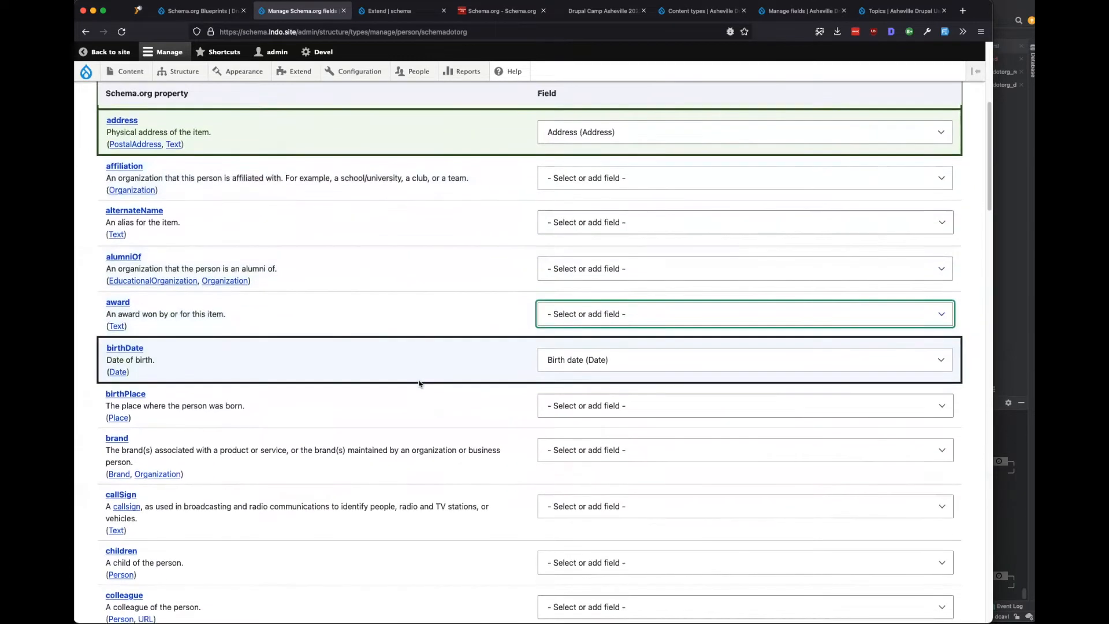
scroll(439, 378, "down", 1)
left_click(602, 321)
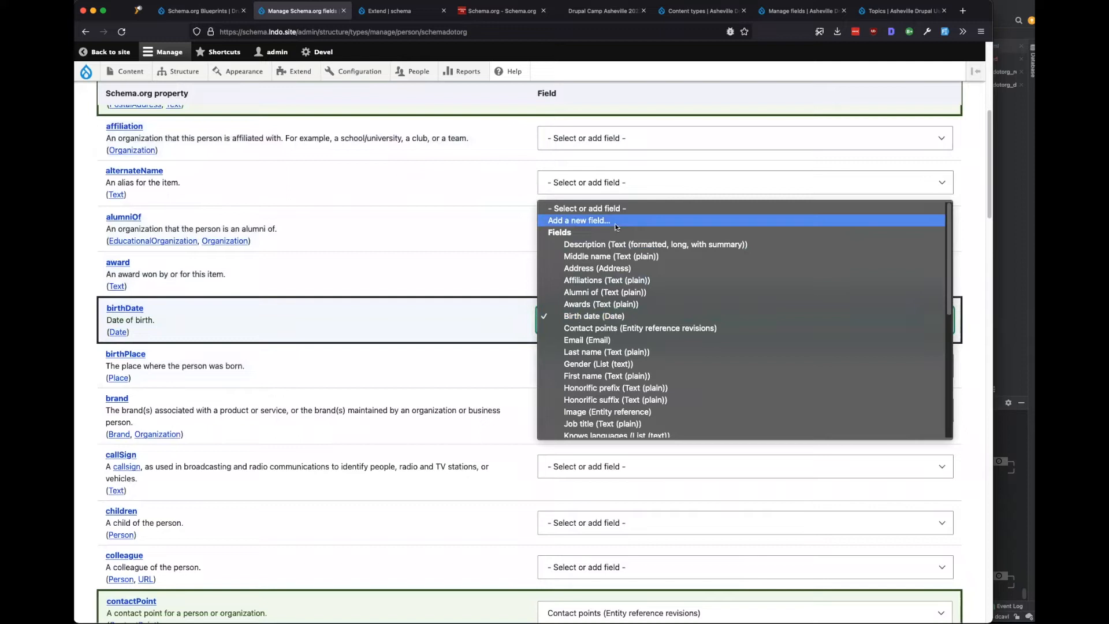
left_click(603, 209)
scroll(486, 324, "down", 2)
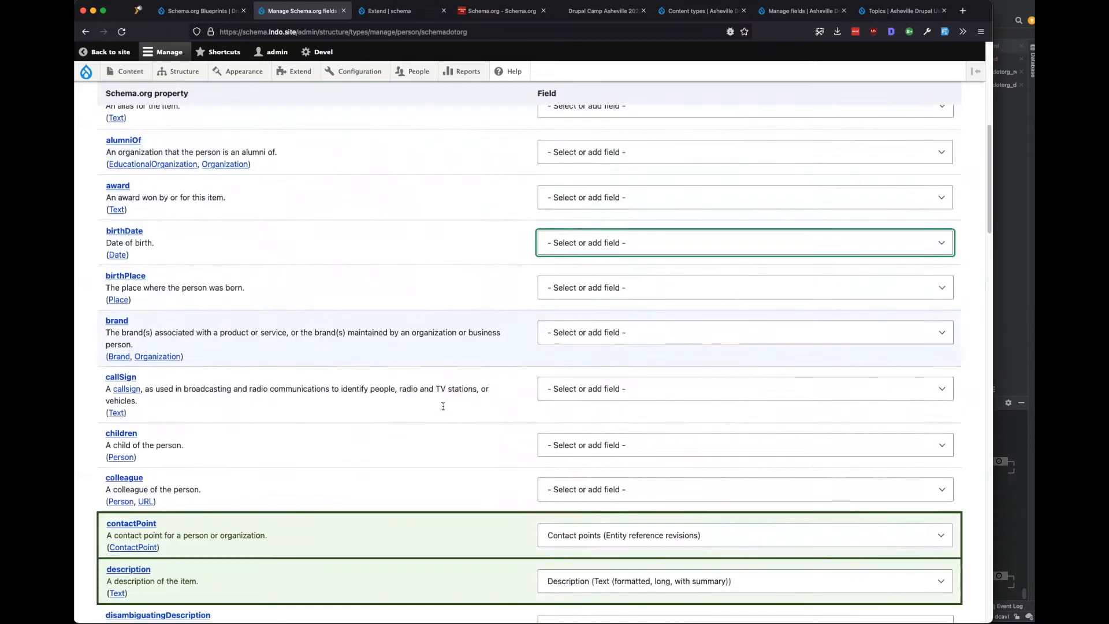
scroll(443, 405, "down", 2)
scroll(441, 409, "down", 4)
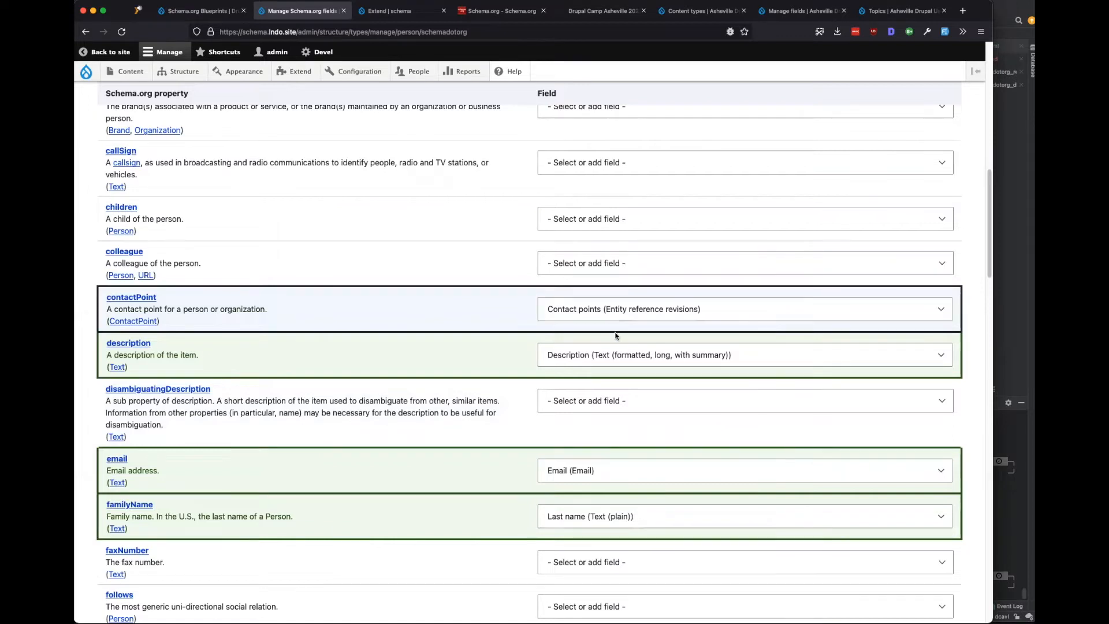
scroll(357, 362, "down", 2)
scroll(357, 362, "down", 1)
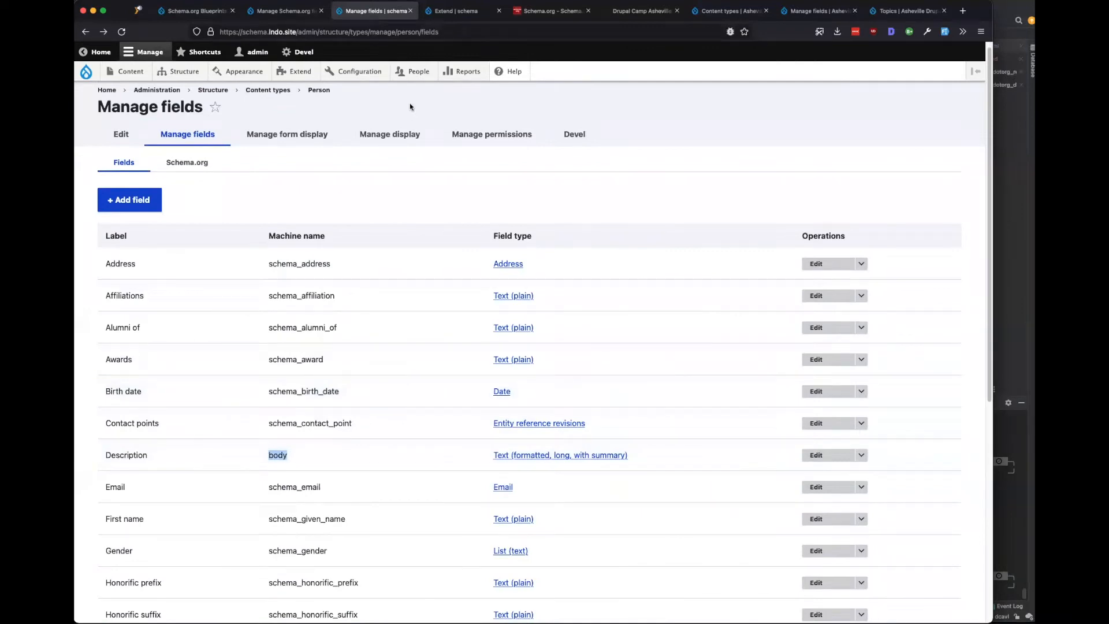
Back on the Person Schema.org mapping, unmap the gender property.
left_click(285, 11)
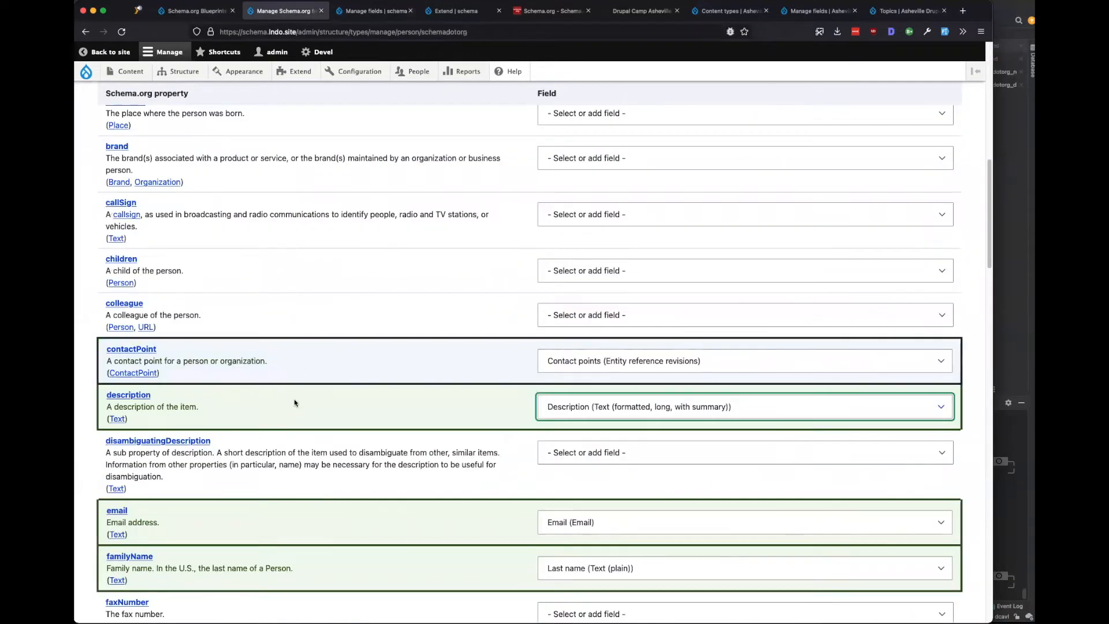
scroll(355, 383, "down", 2)
scroll(356, 383, "down", 2)
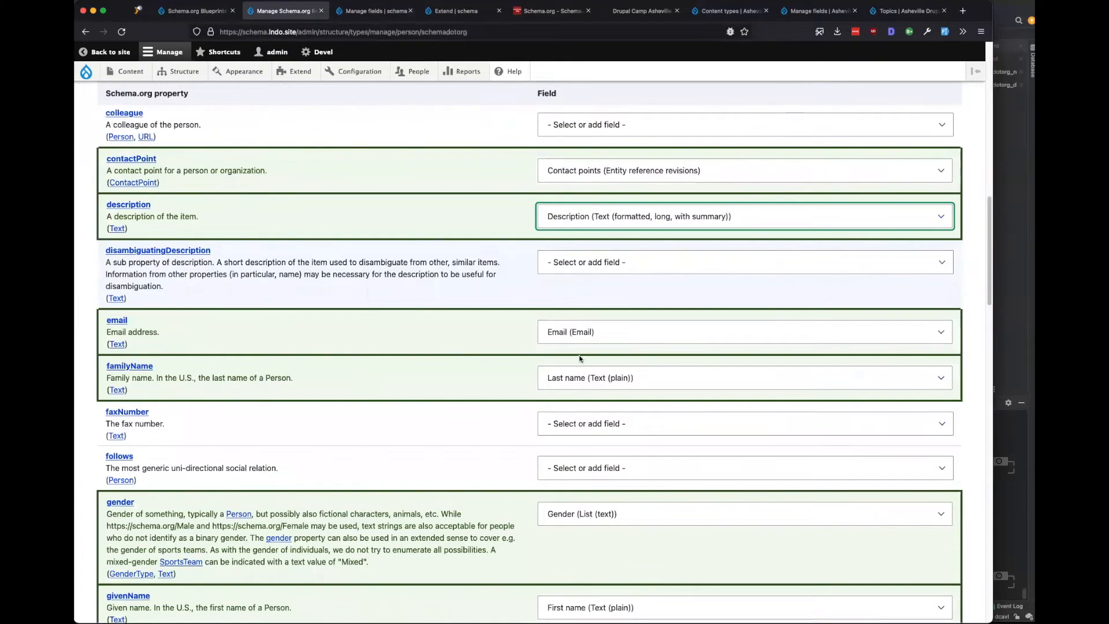
scroll(581, 358, "down", 4)
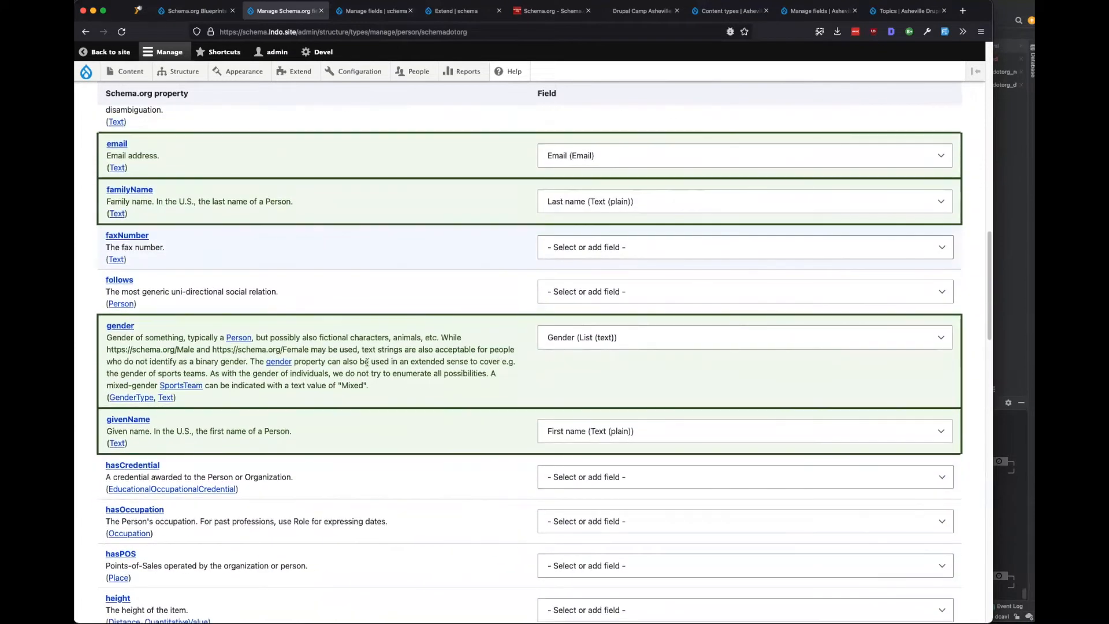
left_click(629, 342)
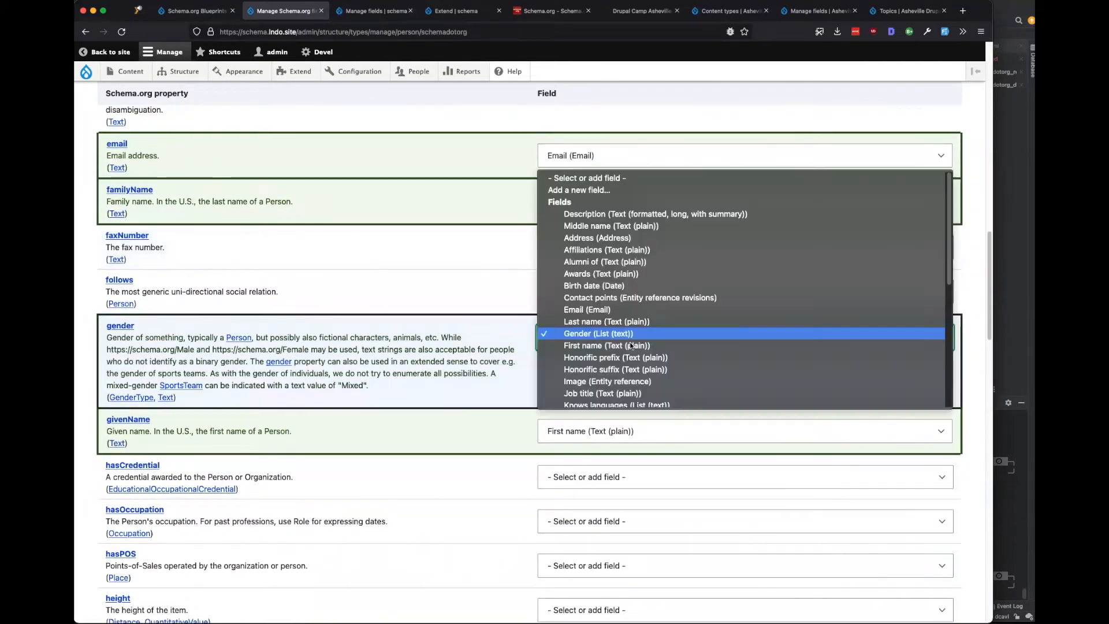
left_click(583, 178)
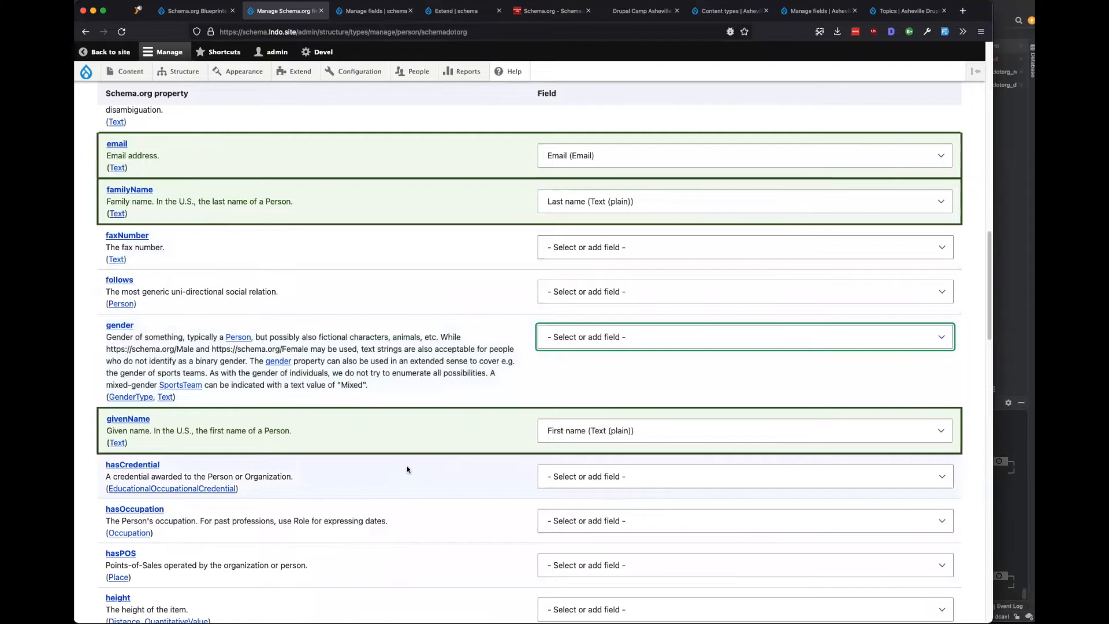
Unmap knowsLanguage, leaving name mapped to the Title field.
scroll(435, 458, "down", 5)
scroll(436, 460, "down", 3)
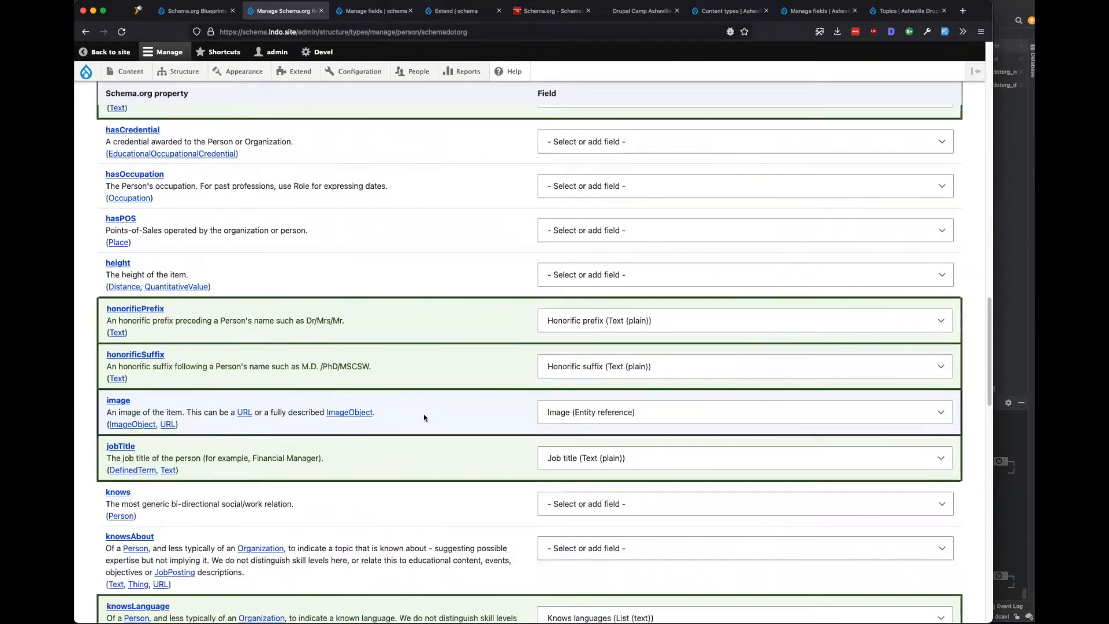
scroll(424, 413, "down", 4)
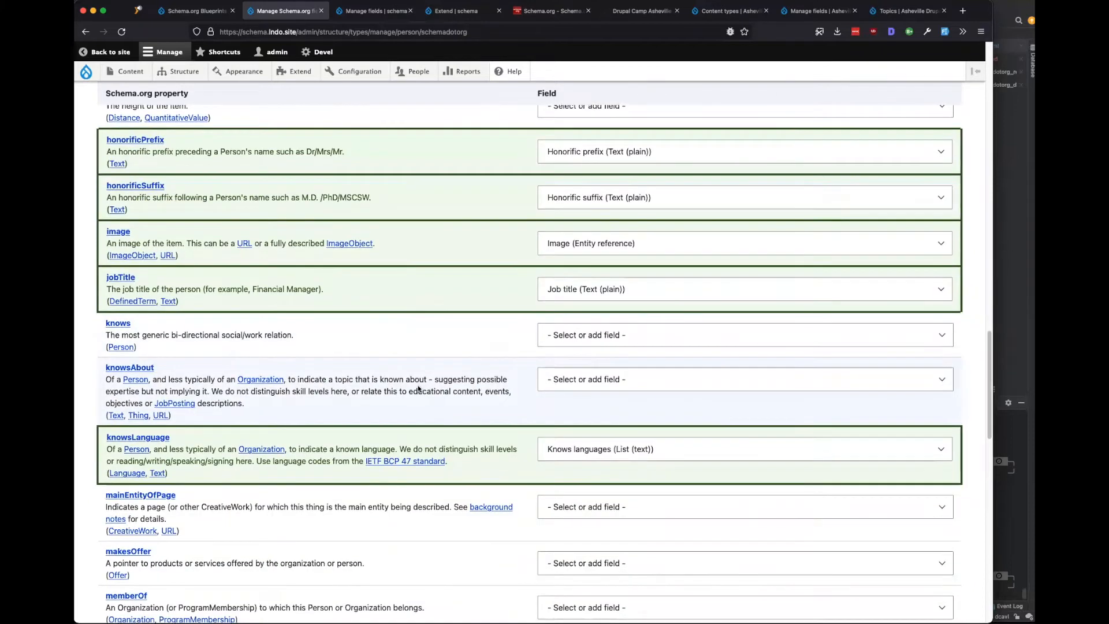
scroll(358, 409, "down", 2)
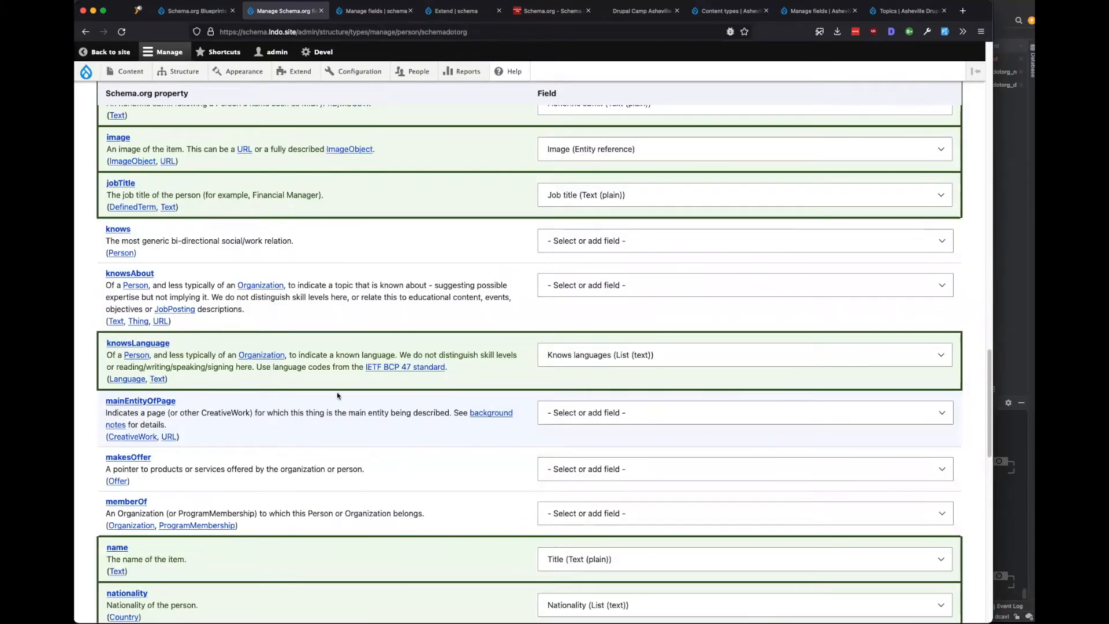
left_click(583, 355)
left_click(595, 127)
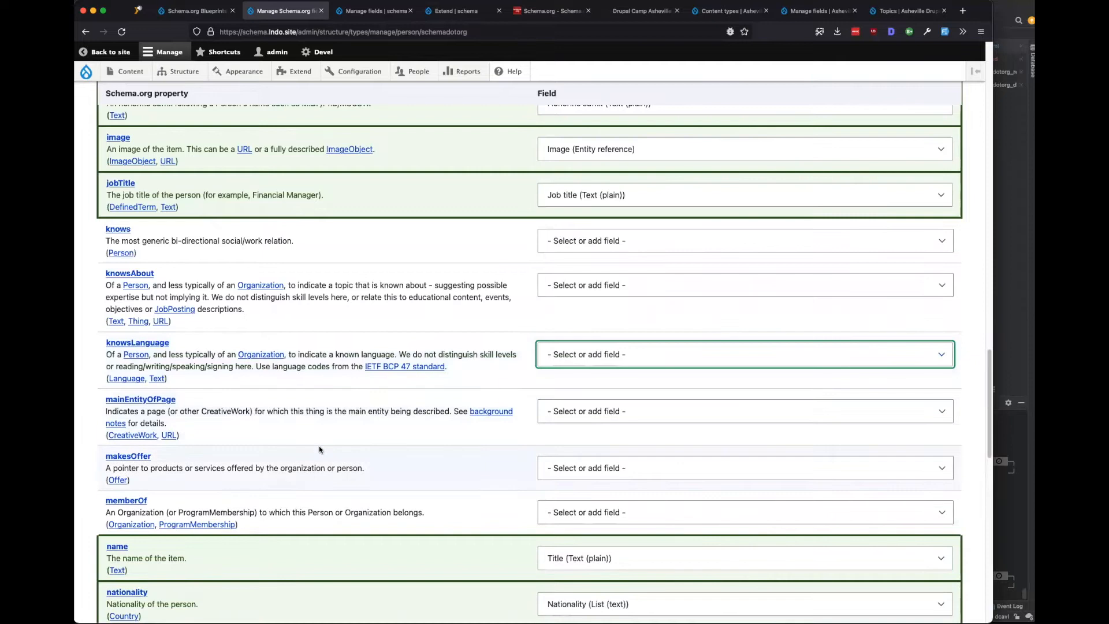
scroll(319, 450, "down", 4)
left_click(601, 377)
left_click(602, 369)
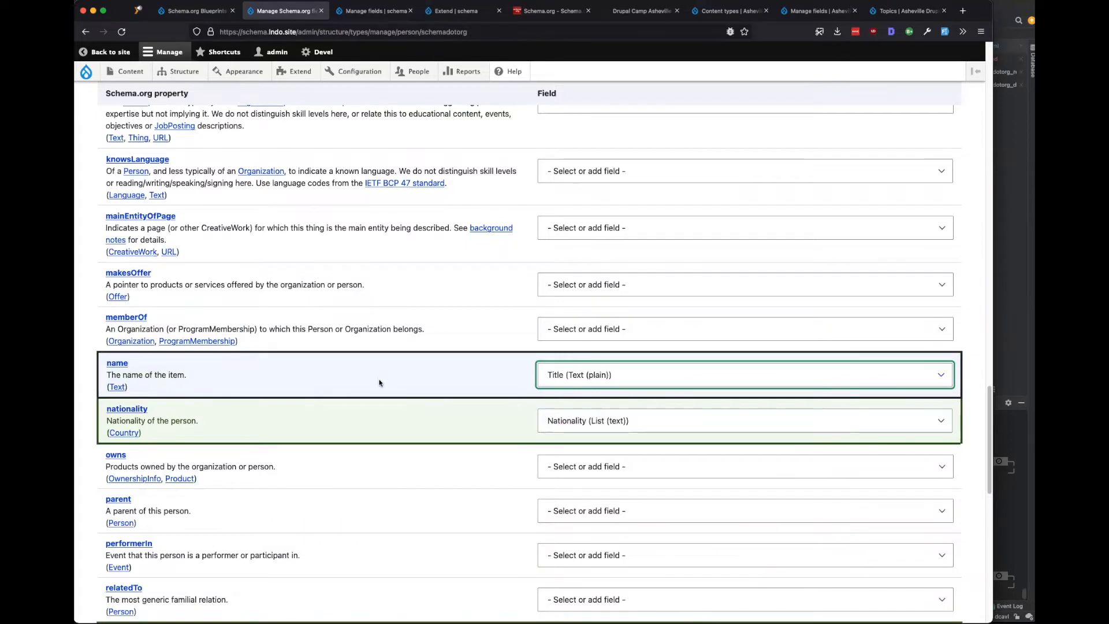
Set nationality to '- Select or add field -' and check the sameAs mapping.
scroll(373, 435, "down", 1)
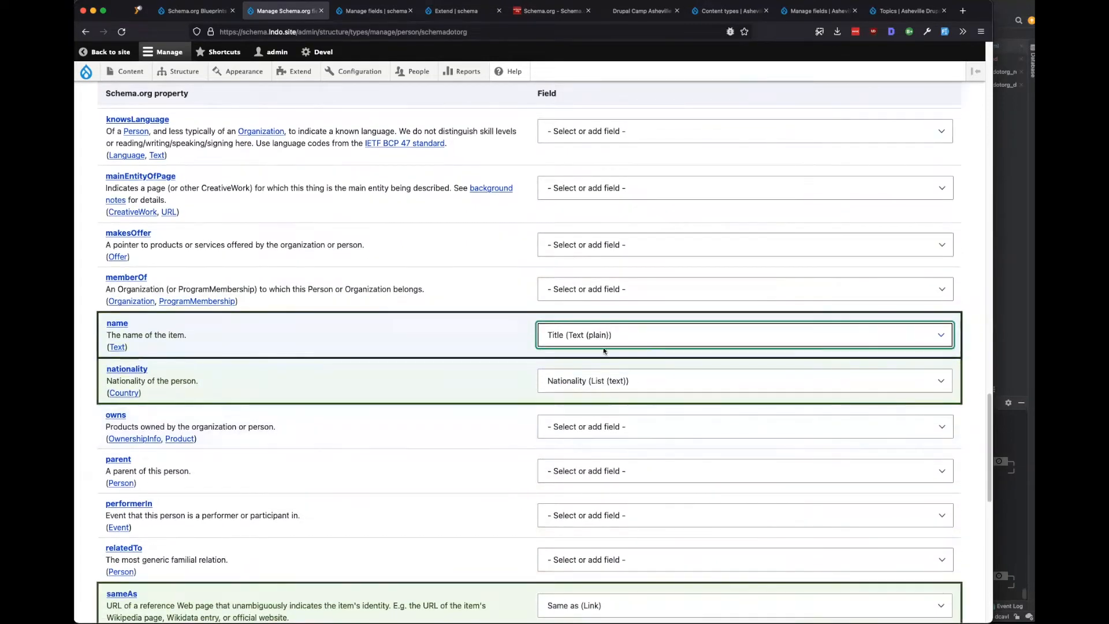
left_click(670, 380)
key("Escape")
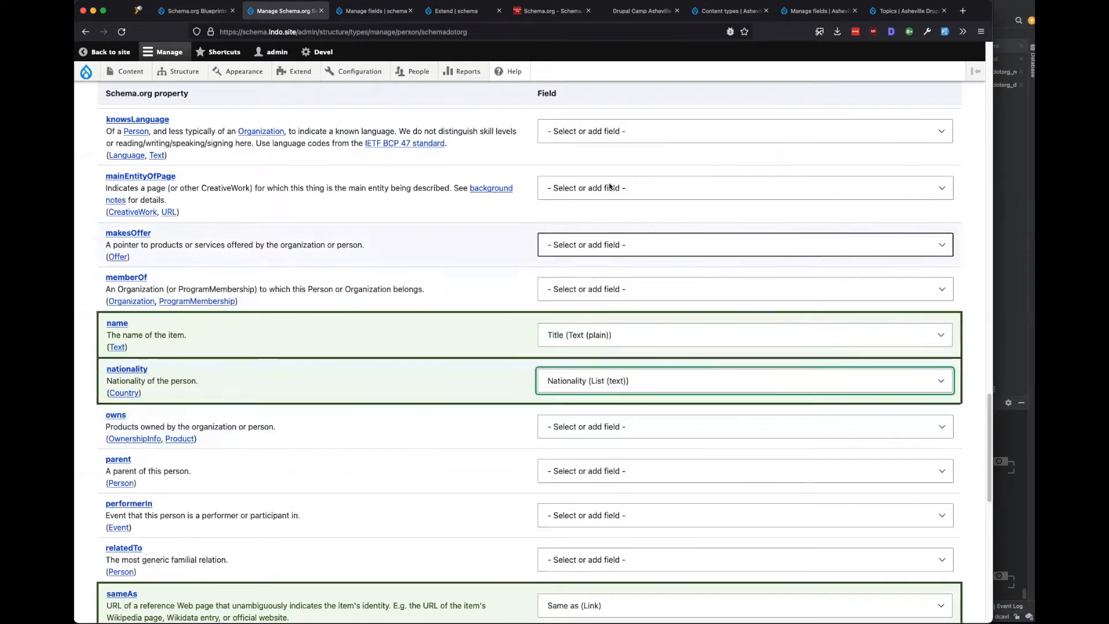
left_click(591, 381)
scroll(601, 154, "up", 3)
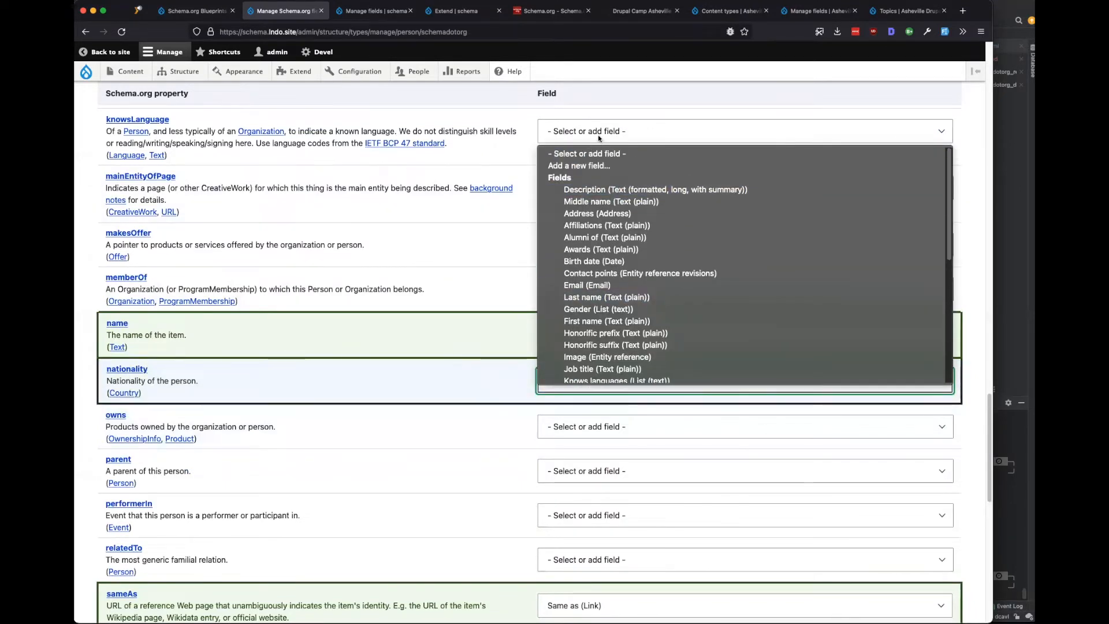
left_click(590, 155)
scroll(432, 370, "down", 5)
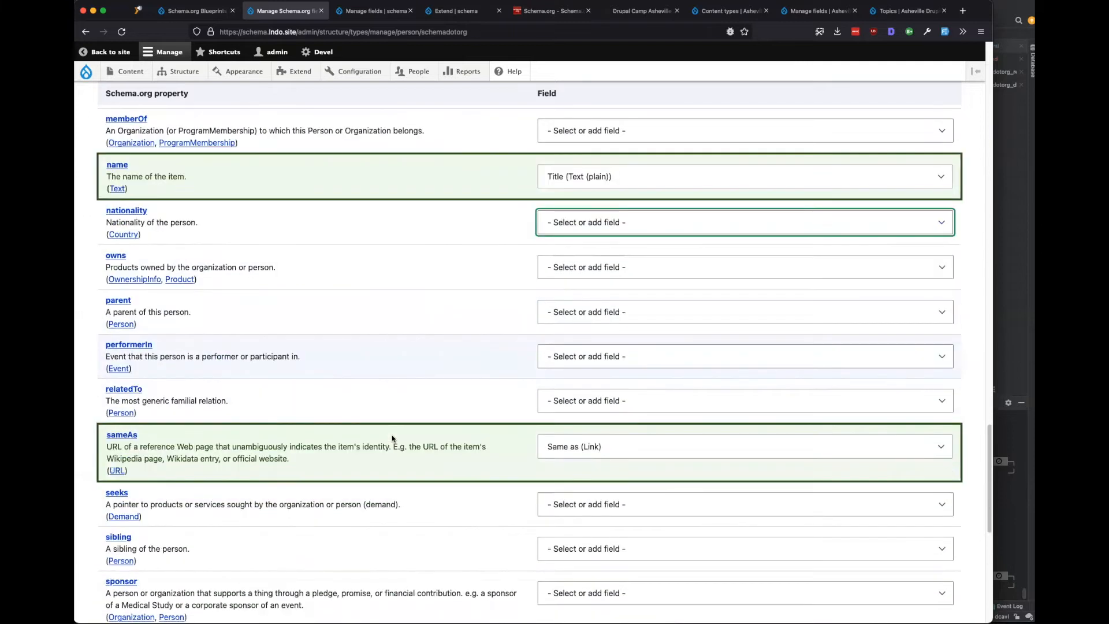
left_click(648, 374)
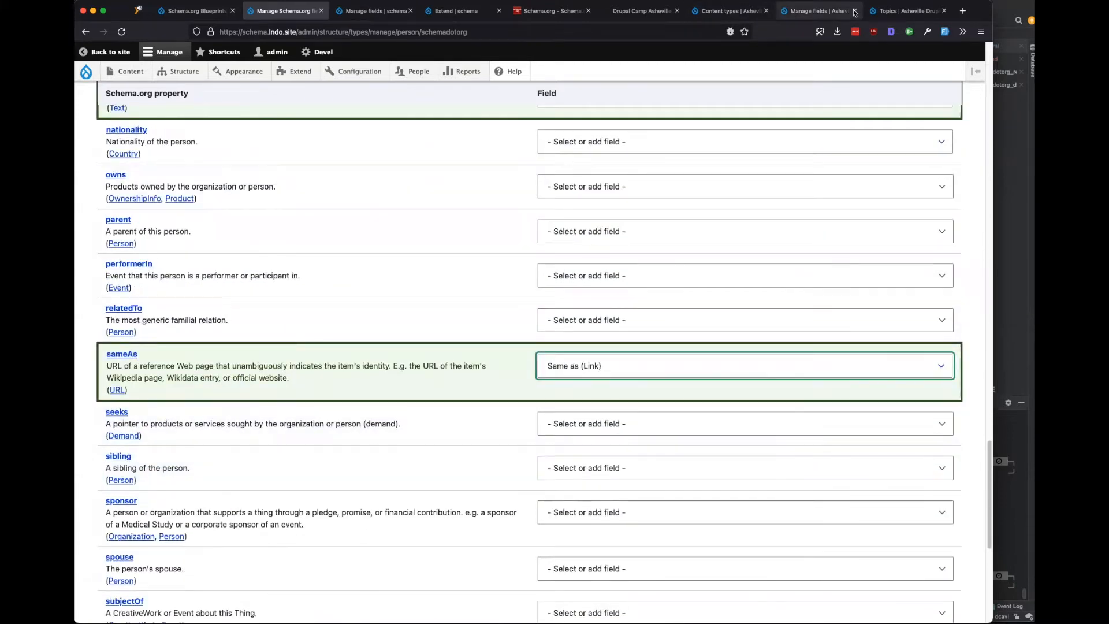
Compare against the Asheville field labels, including Twitter, then return to the Person field list.
left_click(821, 11)
left_click_drag(191, 310, 123, 311)
left_click_drag(131, 404, 105, 405)
left_click(378, 11)
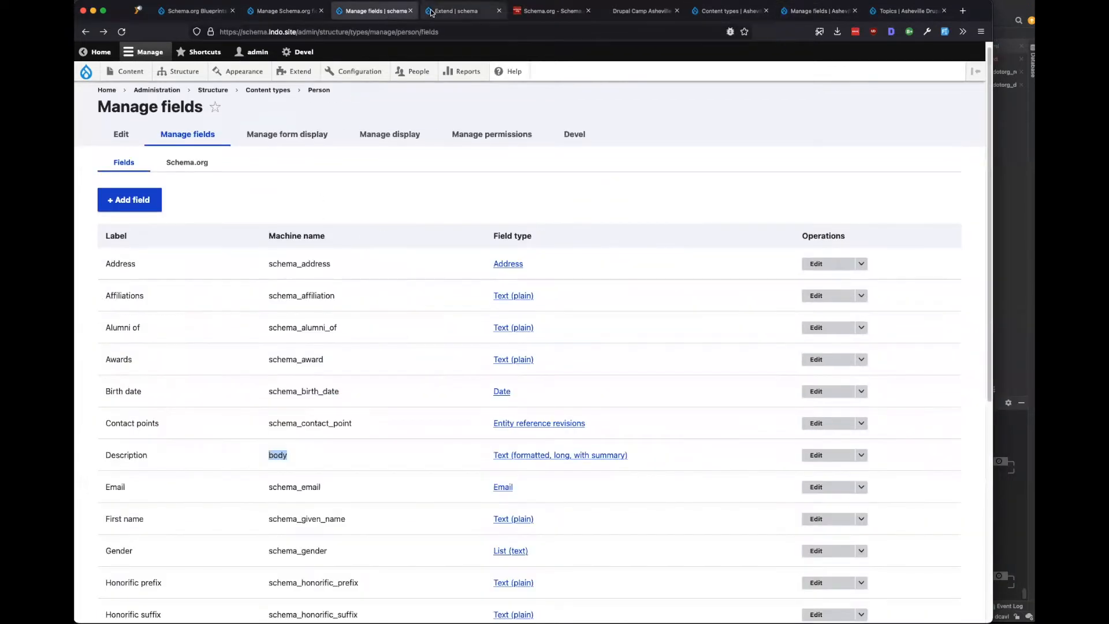
Unmap the sameAs and telephone properties in the Person Schema.org mapping.
left_click(283, 11)
scroll(267, 374, "down", 4)
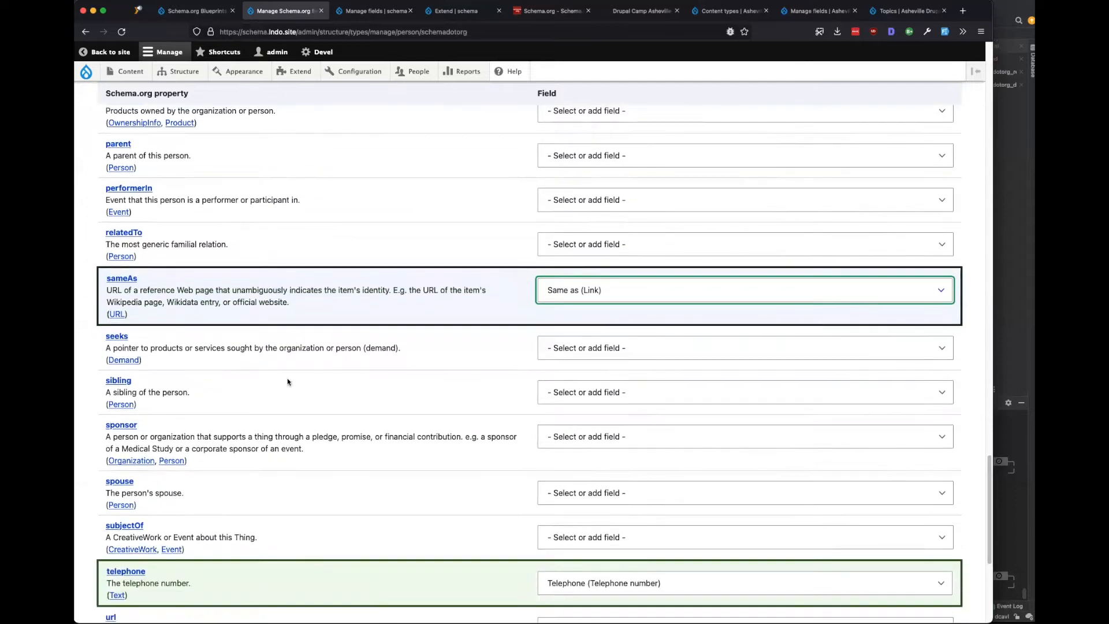
scroll(404, 346, "down", 3)
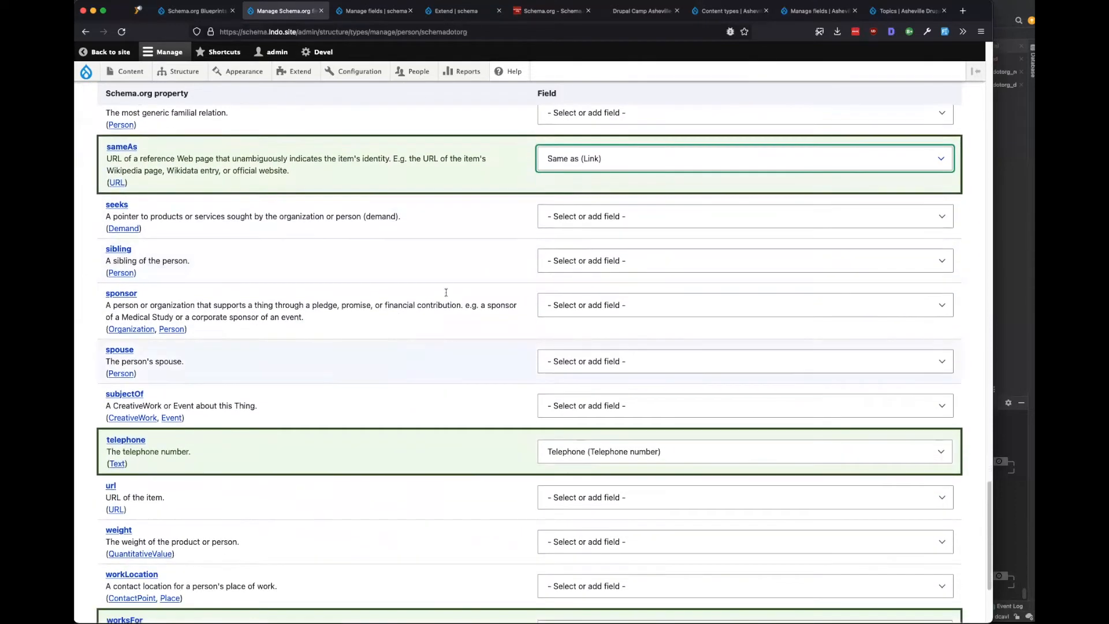
scroll(462, 315, "up", 5)
left_click(589, 317)
scroll(597, 151, "up", 5)
left_click(583, 91)
scroll(412, 457, "down", 3)
scroll(412, 457, "down", 8)
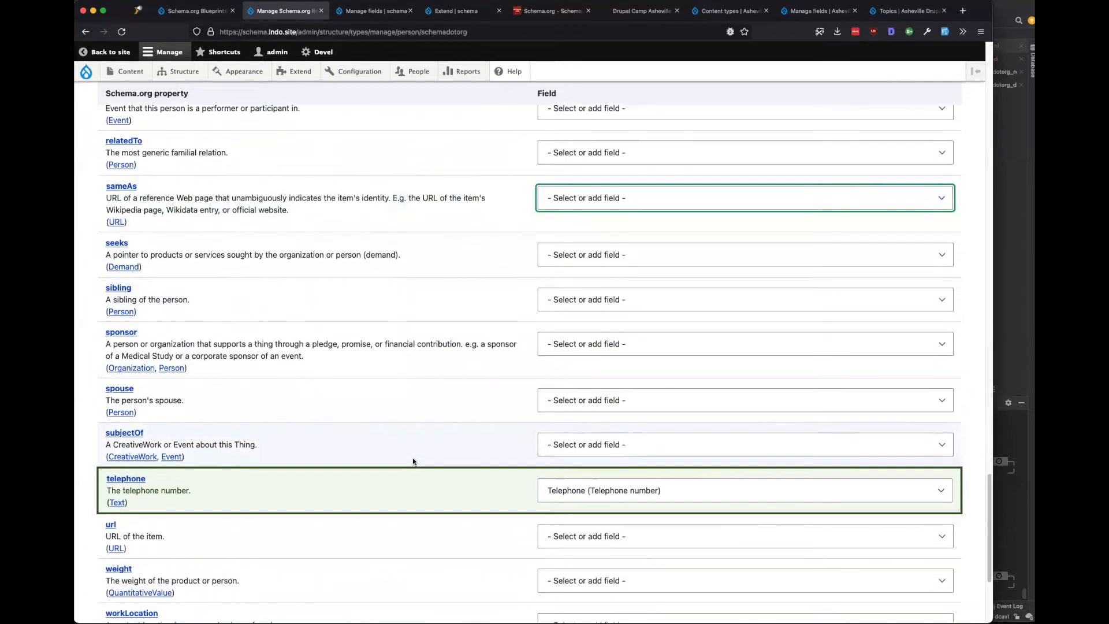
left_click(573, 317)
scroll(575, 190, "up", 5)
left_click(572, 83)
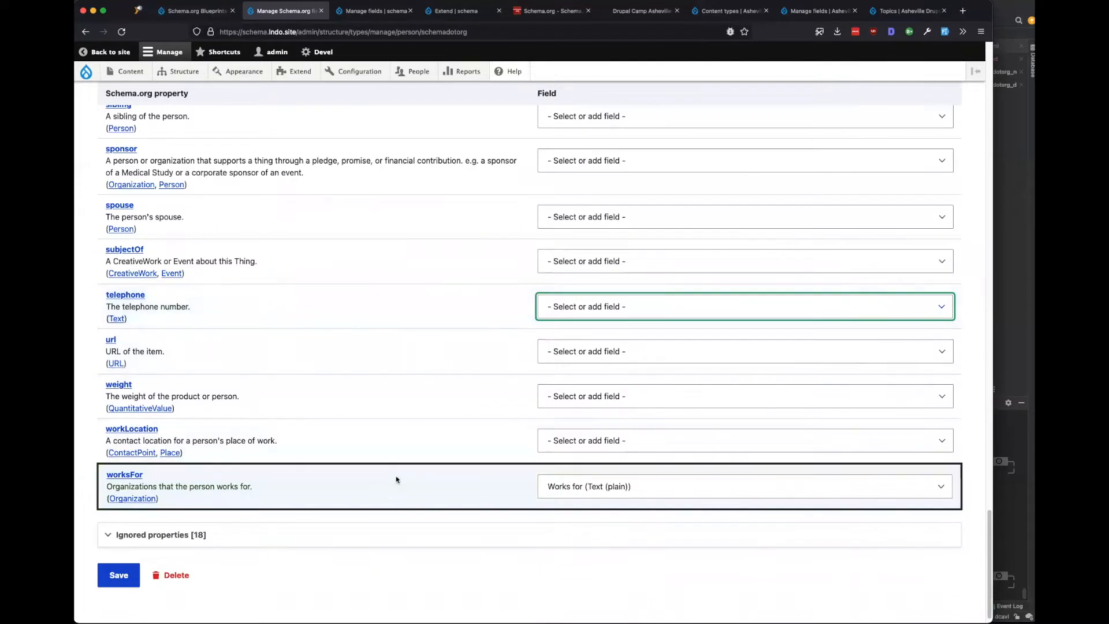
Set worksFor to '- Select or add field -'.
scroll(202, 525, "up", 10)
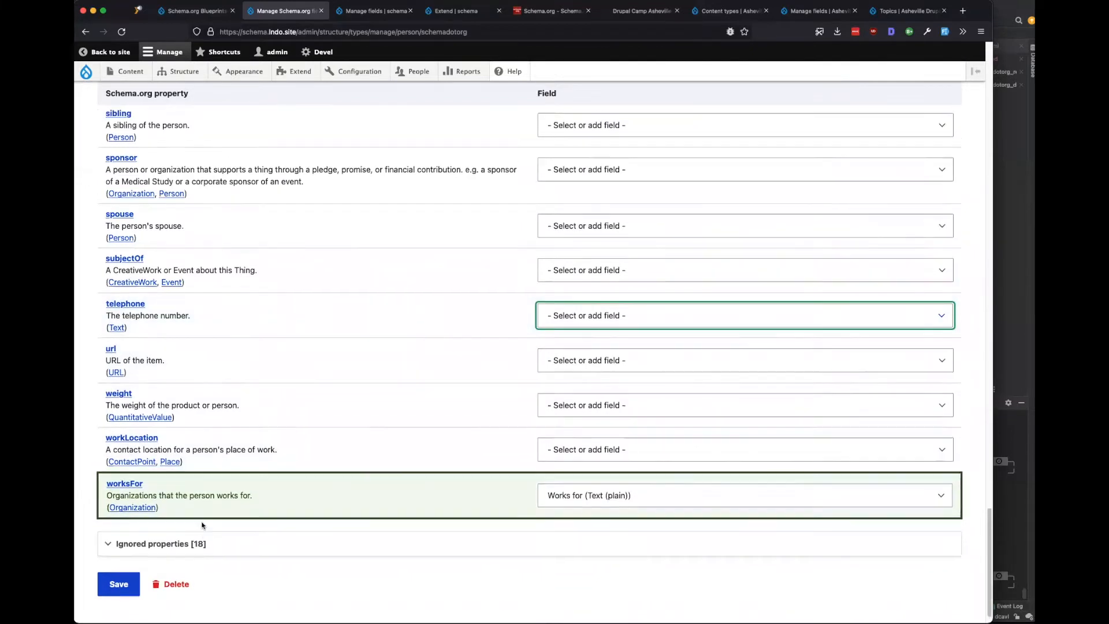
scroll(202, 524, "up", 20)
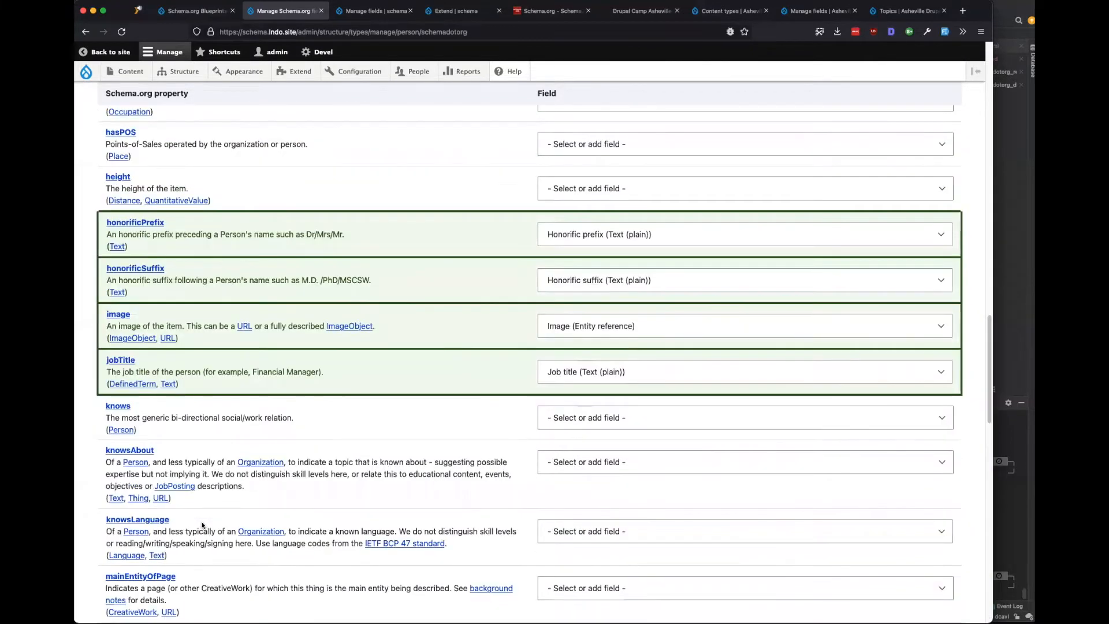
scroll(202, 524, "up", 9)
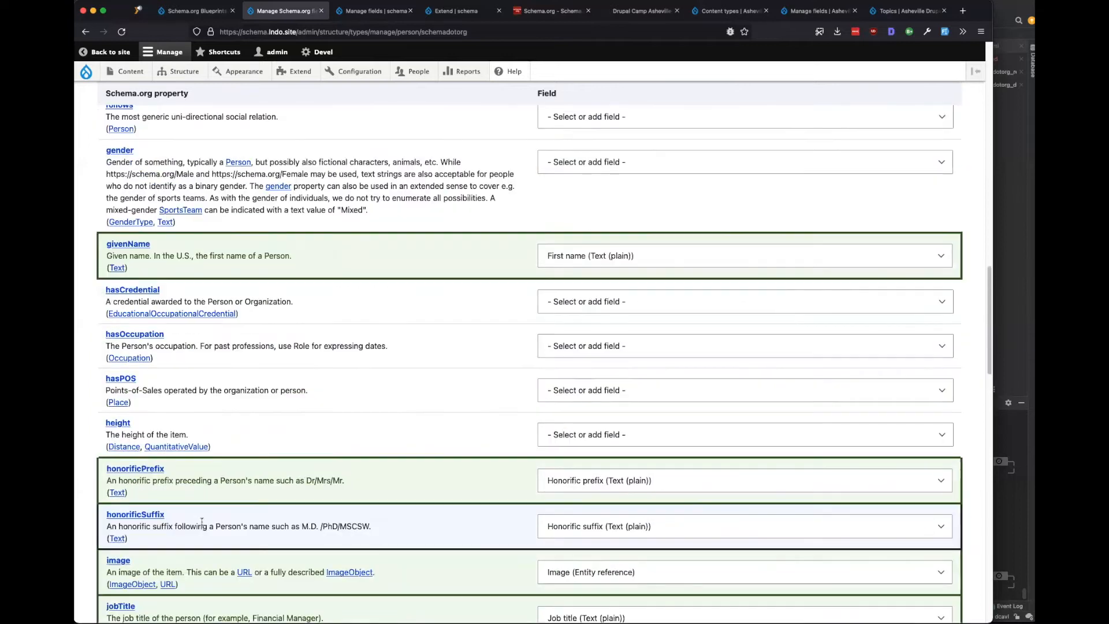
scroll(202, 524, "up", 20)
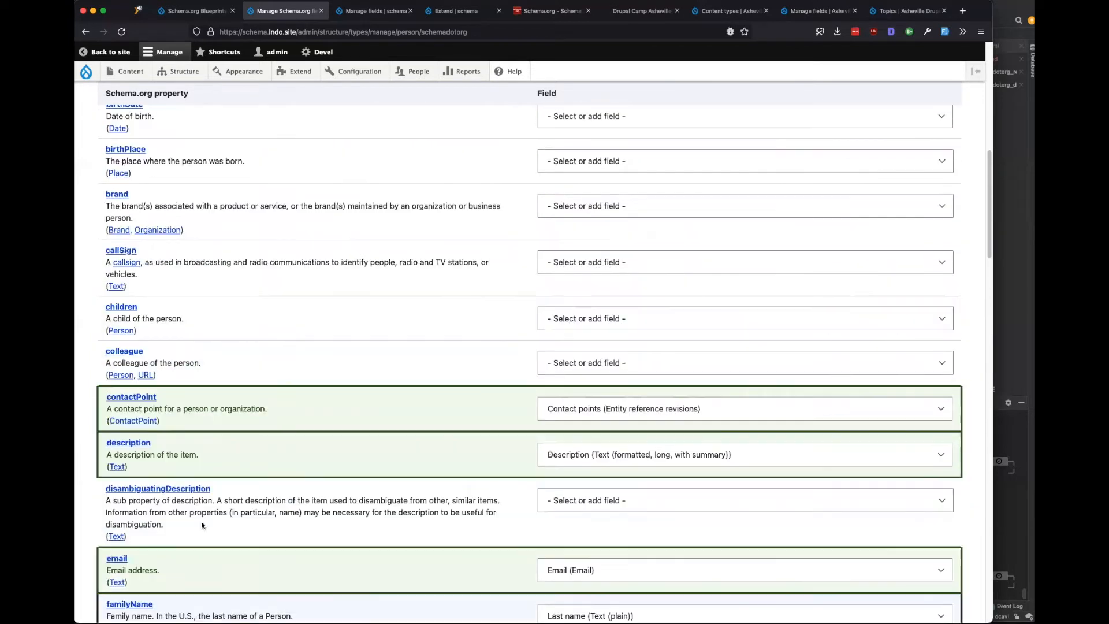
scroll(202, 524, "up", 17)
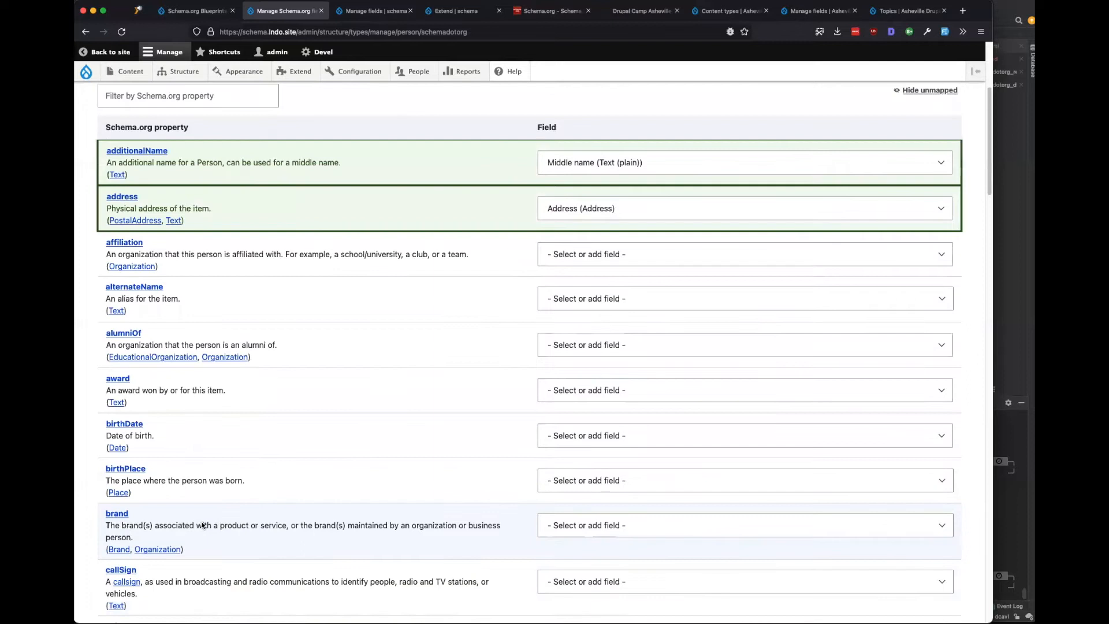
scroll(228, 446, "down", 20)
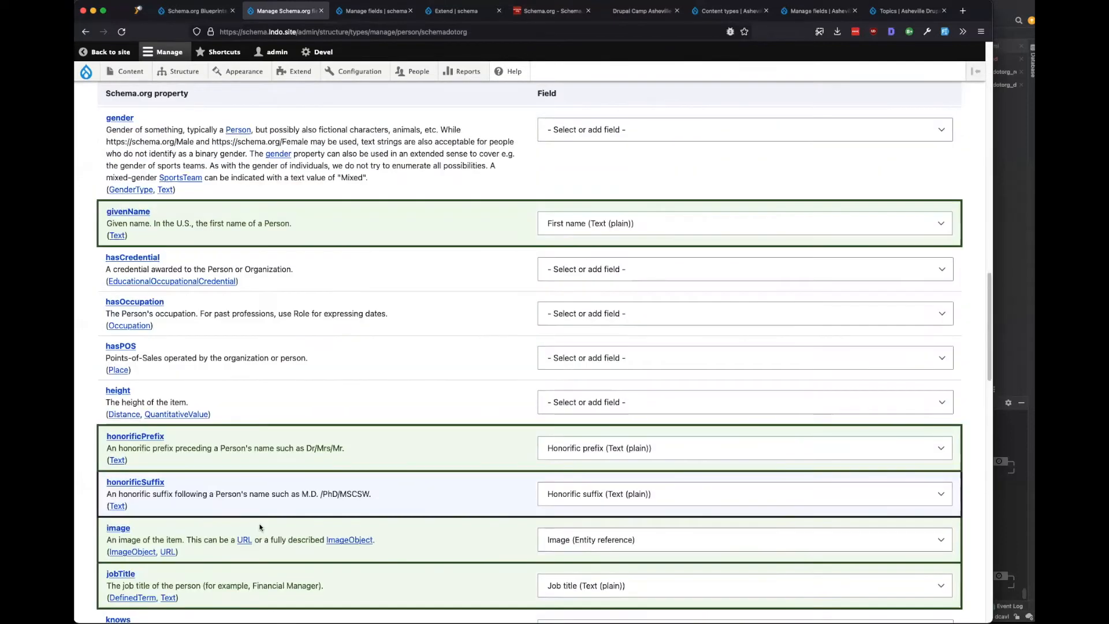
scroll(260, 523, "down", 15)
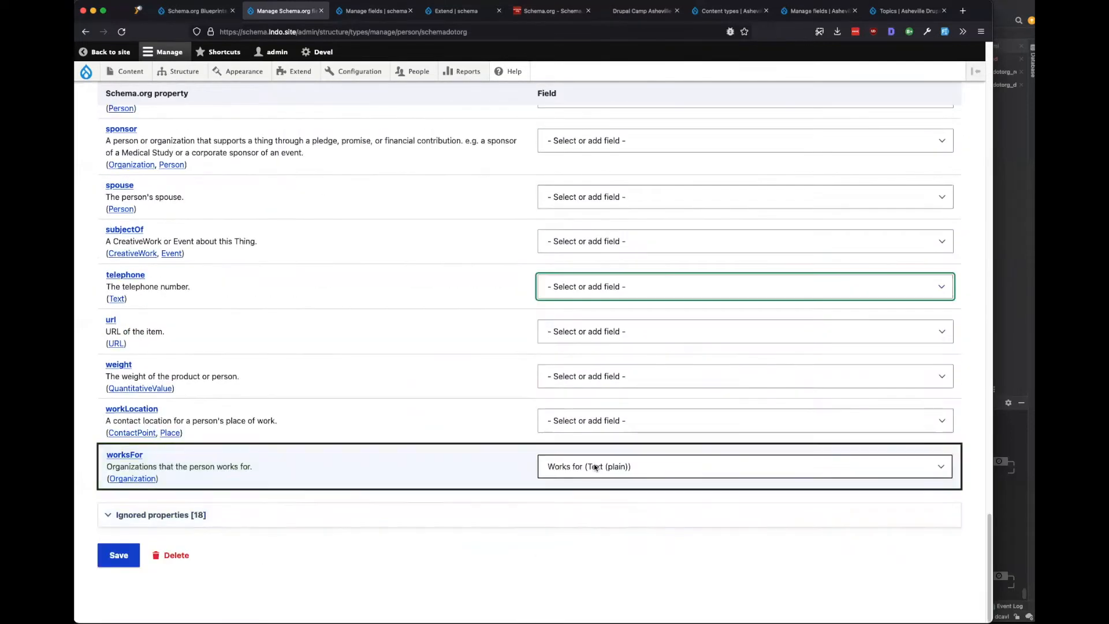
left_click(594, 465)
scroll(580, 292, "up", 3)
left_click(594, 234)
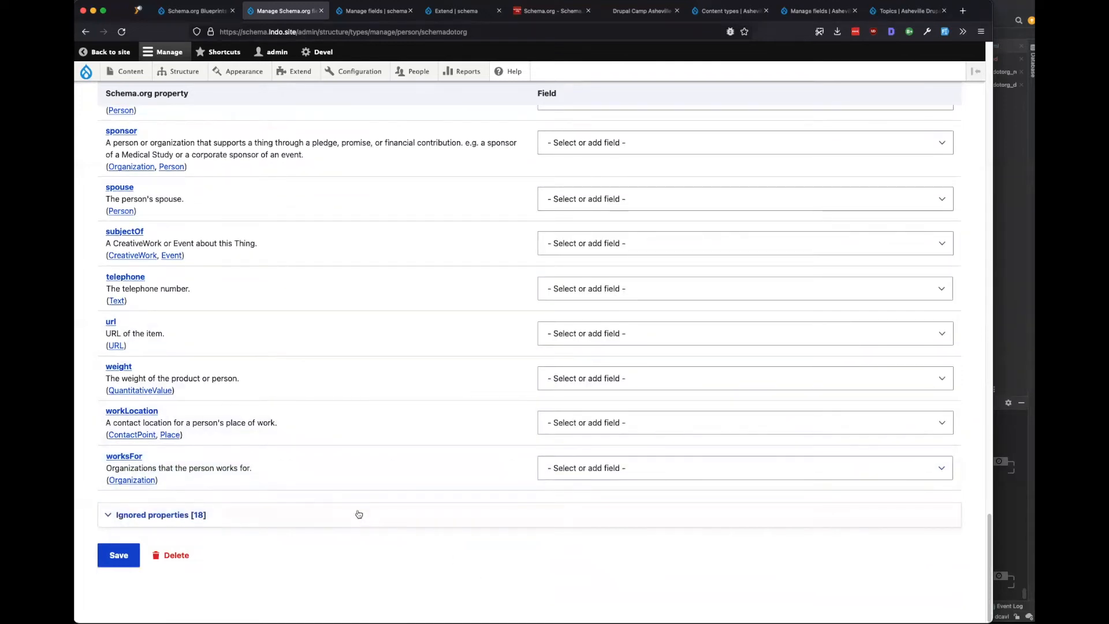
Save the updated Person mapping, expand Schema.org subtyping, and go to the Person fields list.
left_click(134, 557)
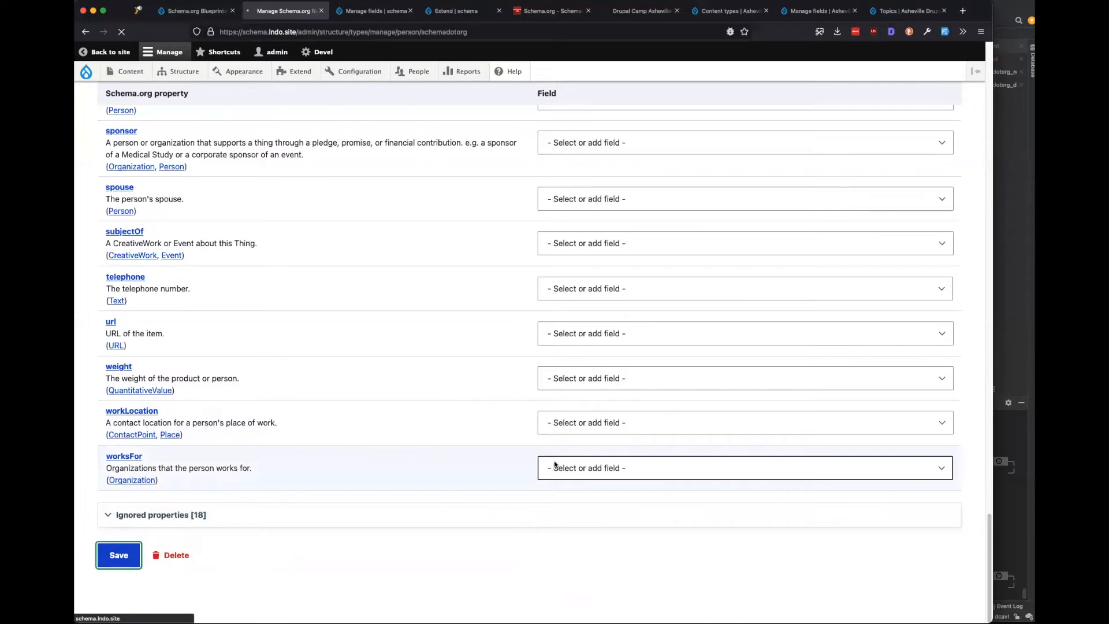
scroll(312, 493, "up", 2)
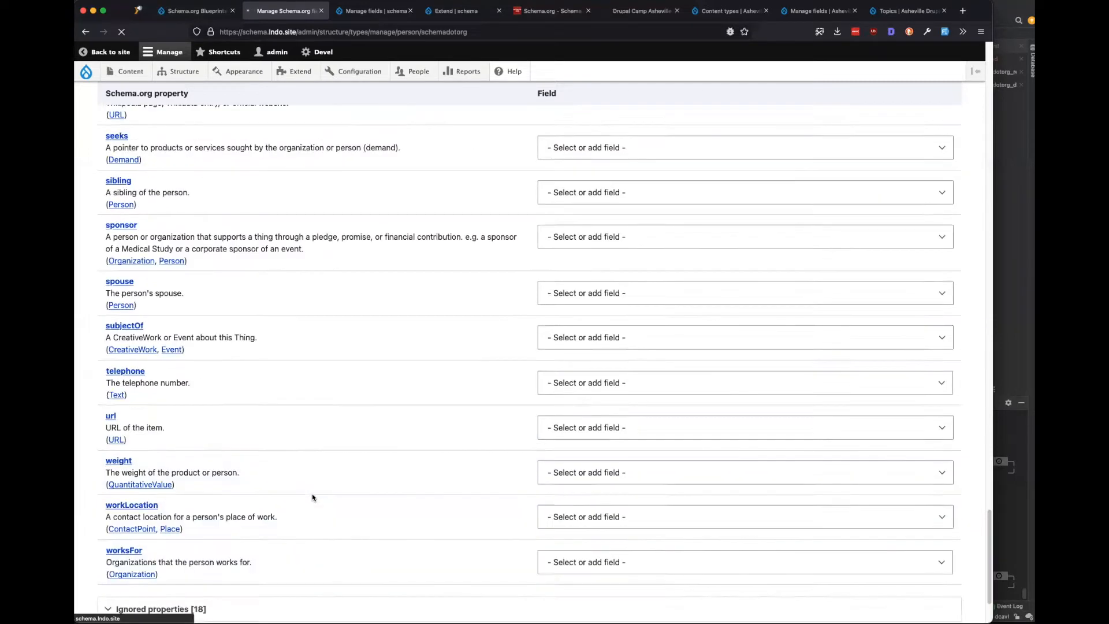
scroll(312, 497, "up", 15)
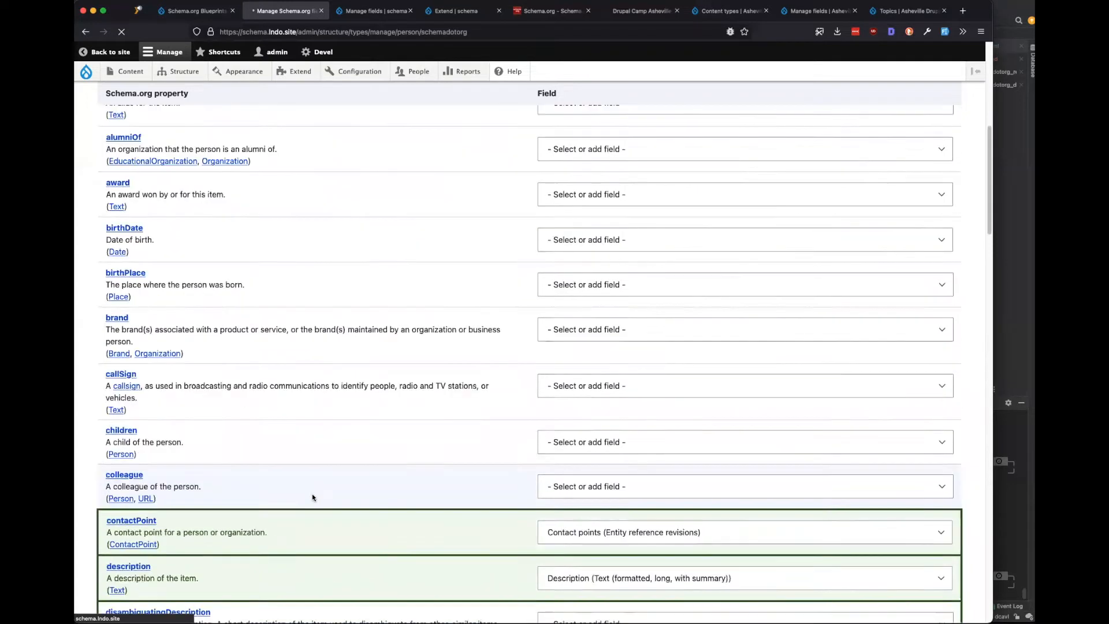
scroll(372, 399, "down", 5)
scroll(371, 399, "up", 5)
left_click(373, 365)
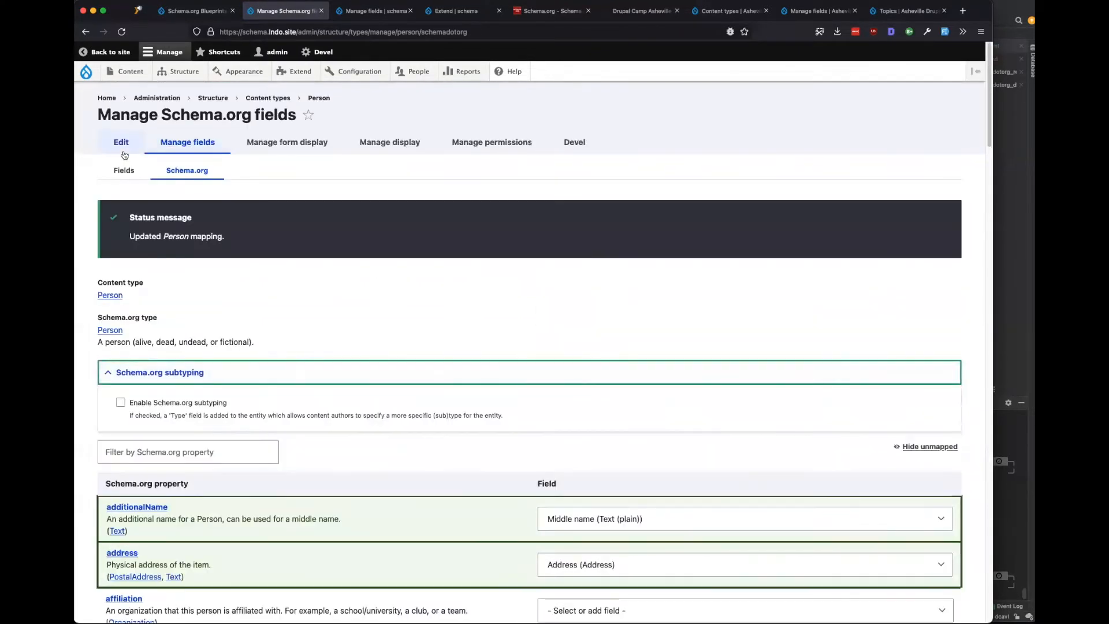
left_click(124, 169)
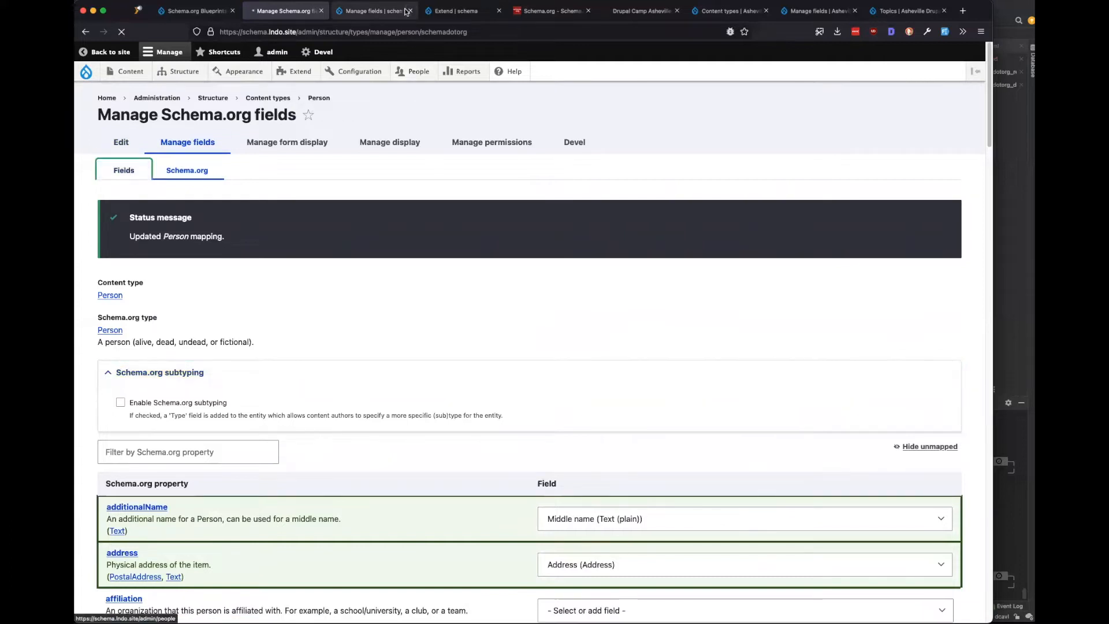
Close the duplicate tab and scroll the Person field list, checking the Affiliations operations.
left_click(409, 11)
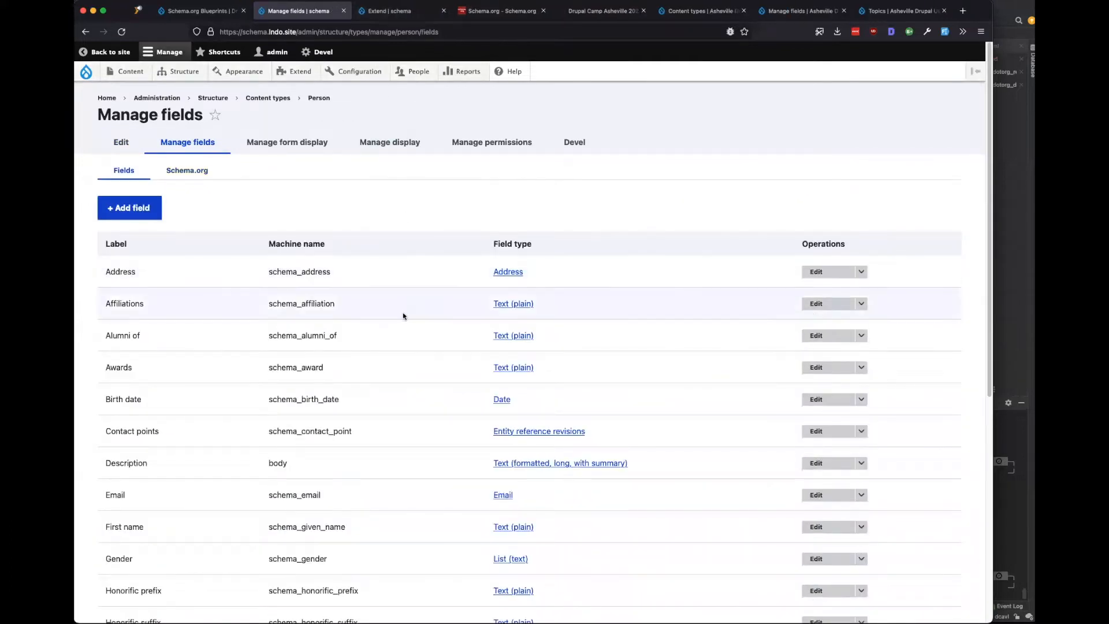
scroll(403, 315, "down", 5)
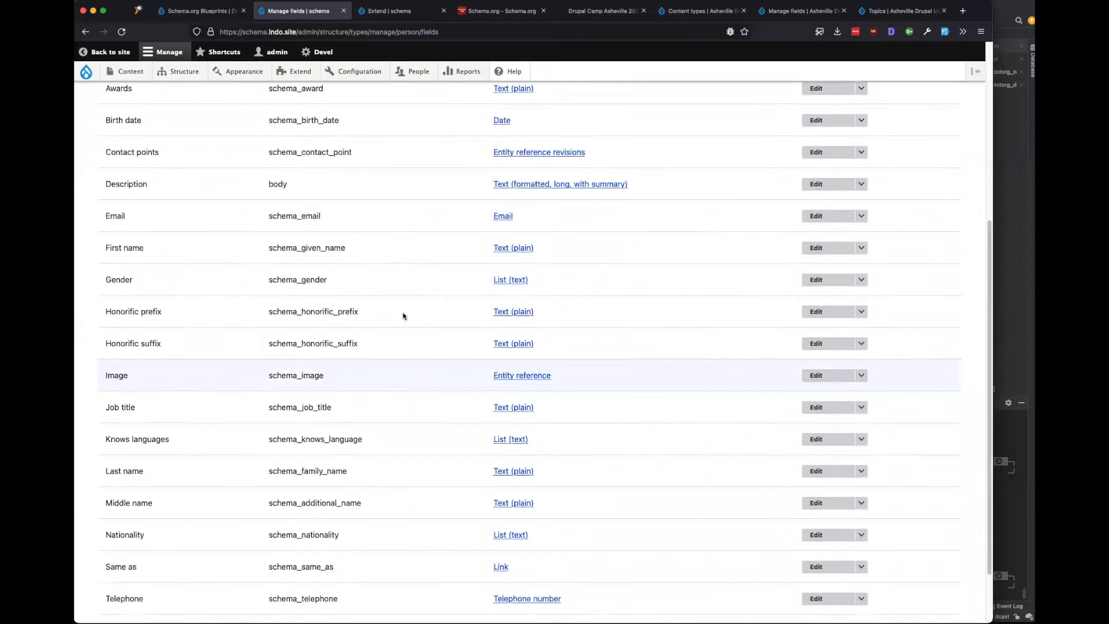
scroll(403, 314, "up", 4)
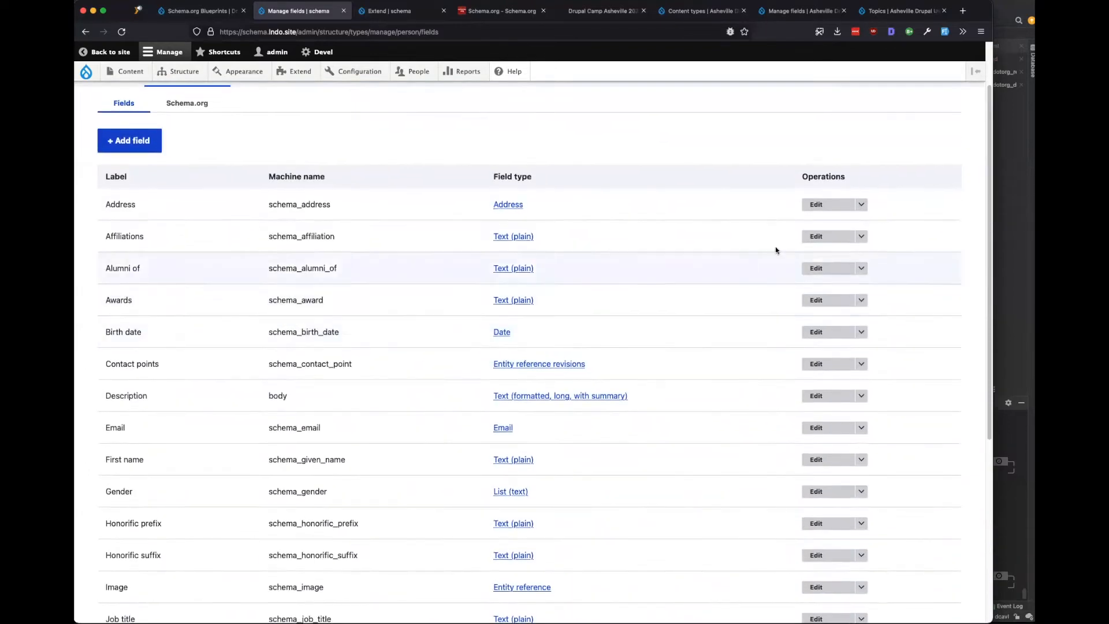
left_click(861, 236)
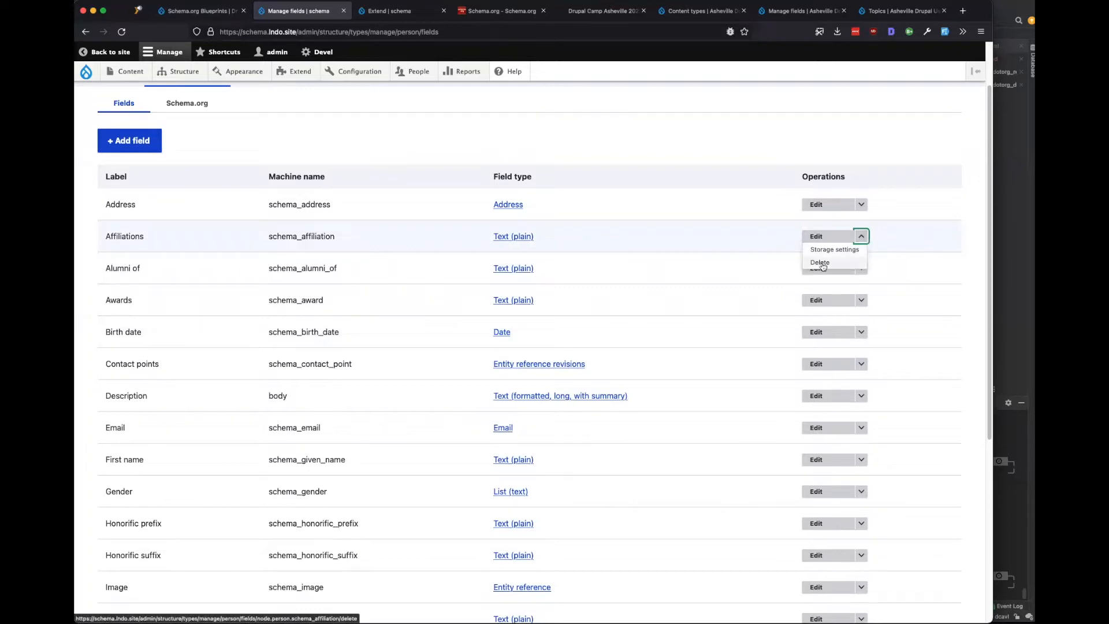
scroll(470, 297, "down", 5)
scroll(470, 296, "up", 5)
scroll(470, 296, "up", 2)
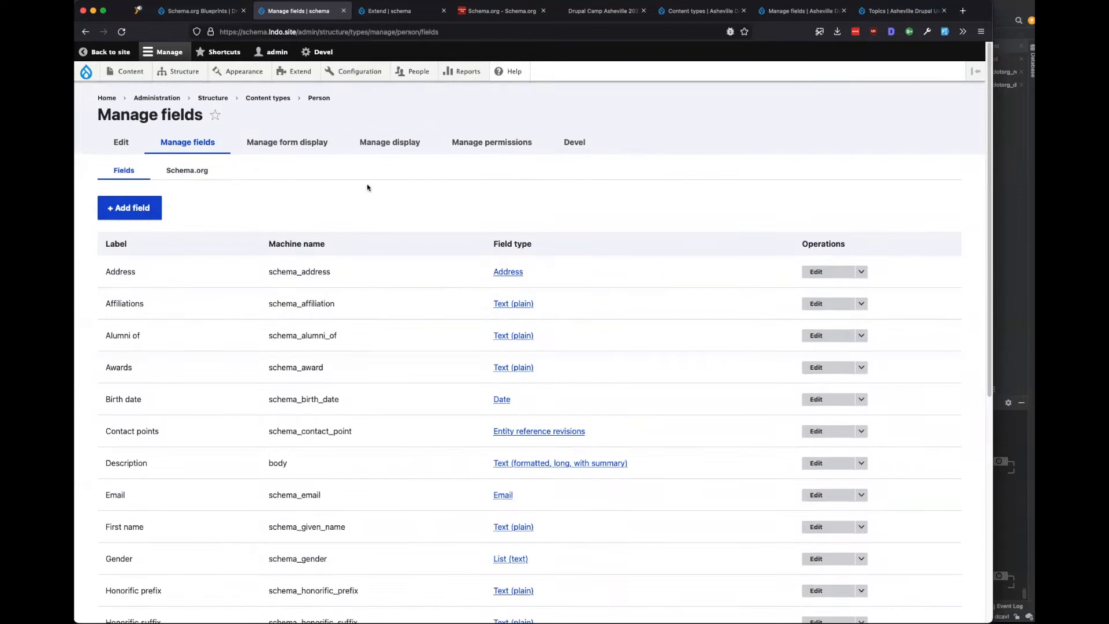
Glance at the Extend page and the Schema.org Blueprints project page, returning to Person fields each time.
left_click(387, 16)
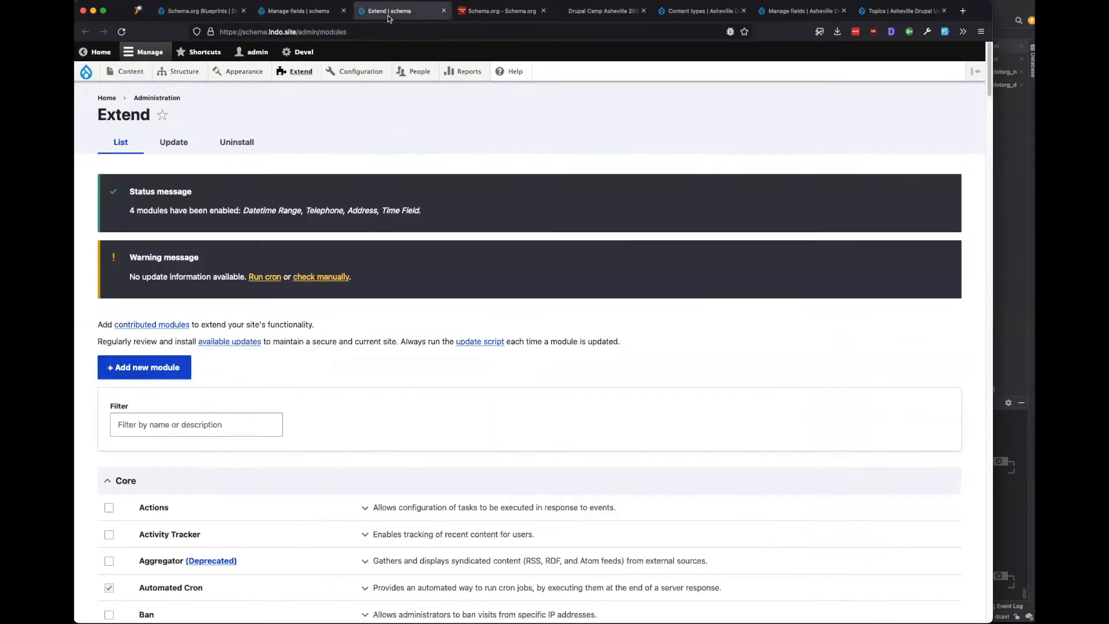
left_click(300, 11)
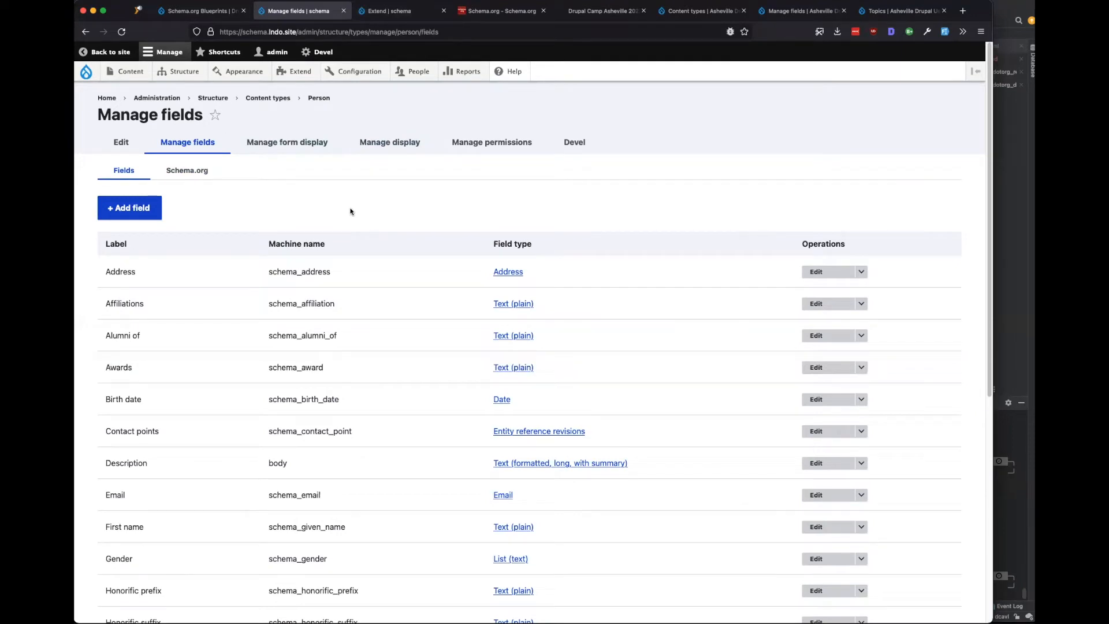
left_click(201, 18)
left_click(305, 14)
Open Schema.org settings in a new second tab, view Mapping sets, then return to Person fields.
mouse_move(359, 71)
middle_click(449, 251)
left_click(374, 11)
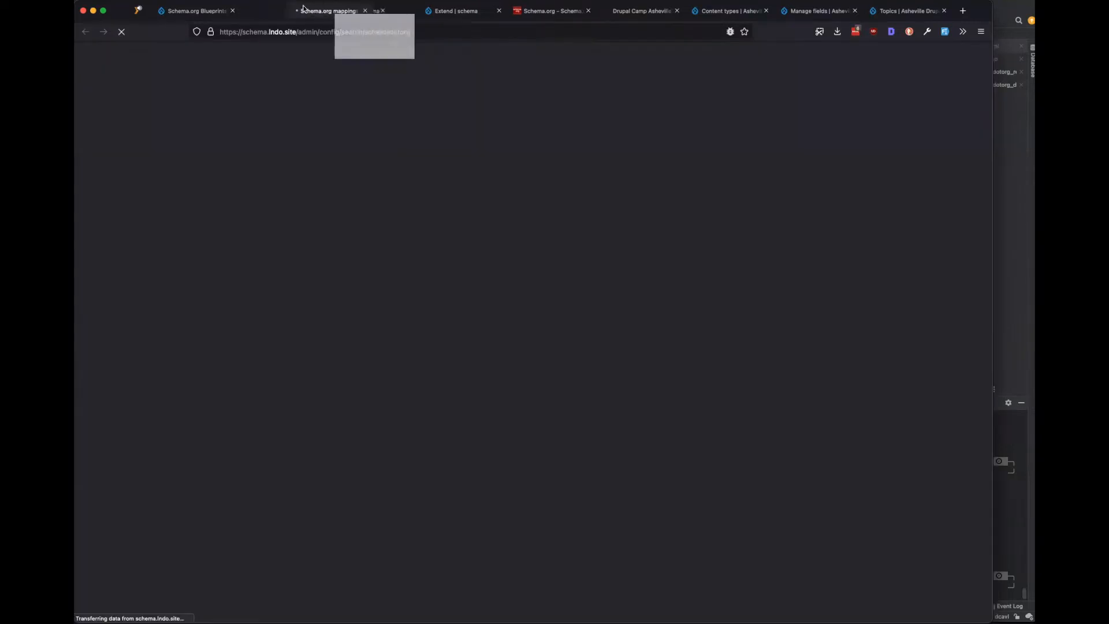
left_click_drag(374, 11, 287, 11)
left_click(227, 154)
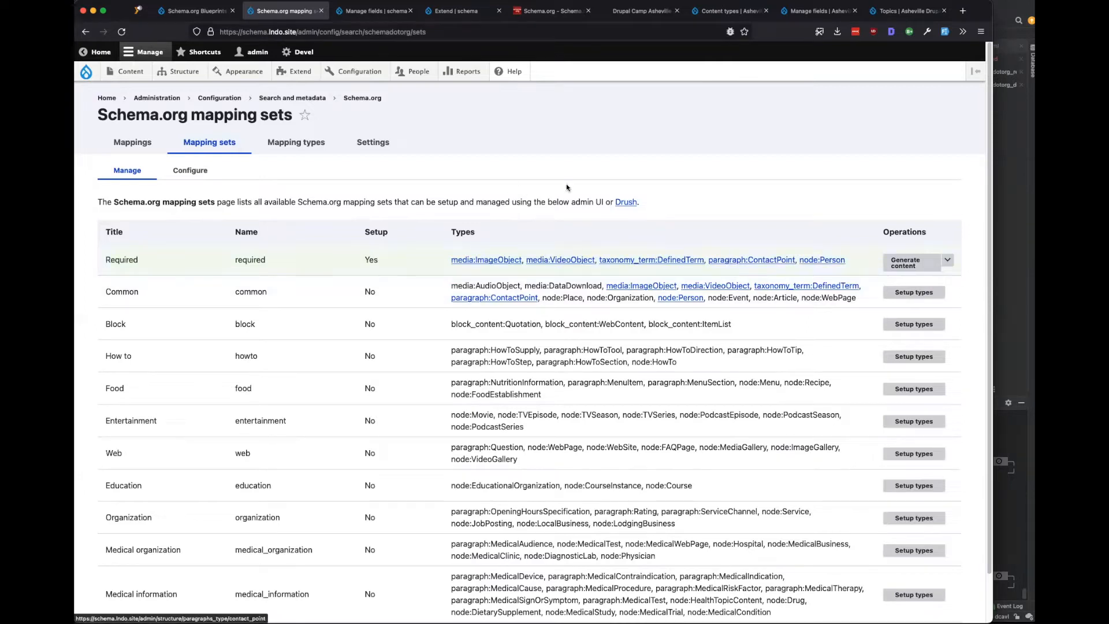
left_click(372, 11)
Inspect the Contact point paragraph's schema_contact_type, schema_email and telephone machine names, then return to mapping sets.
mouse_move(174, 70)
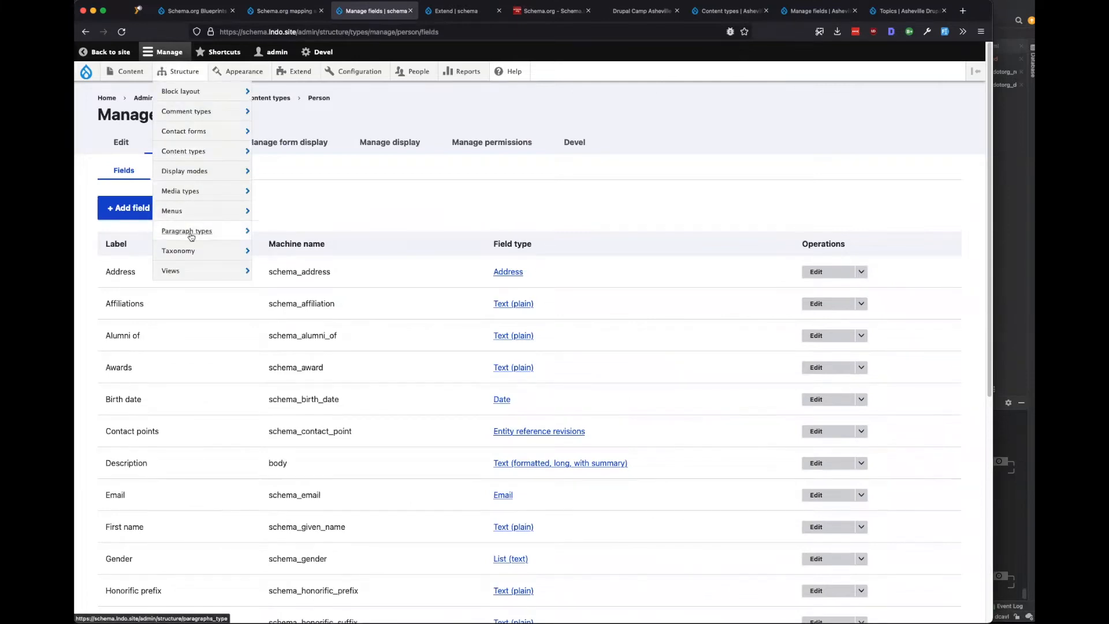
mouse_move(188, 231)
left_click(375, 277)
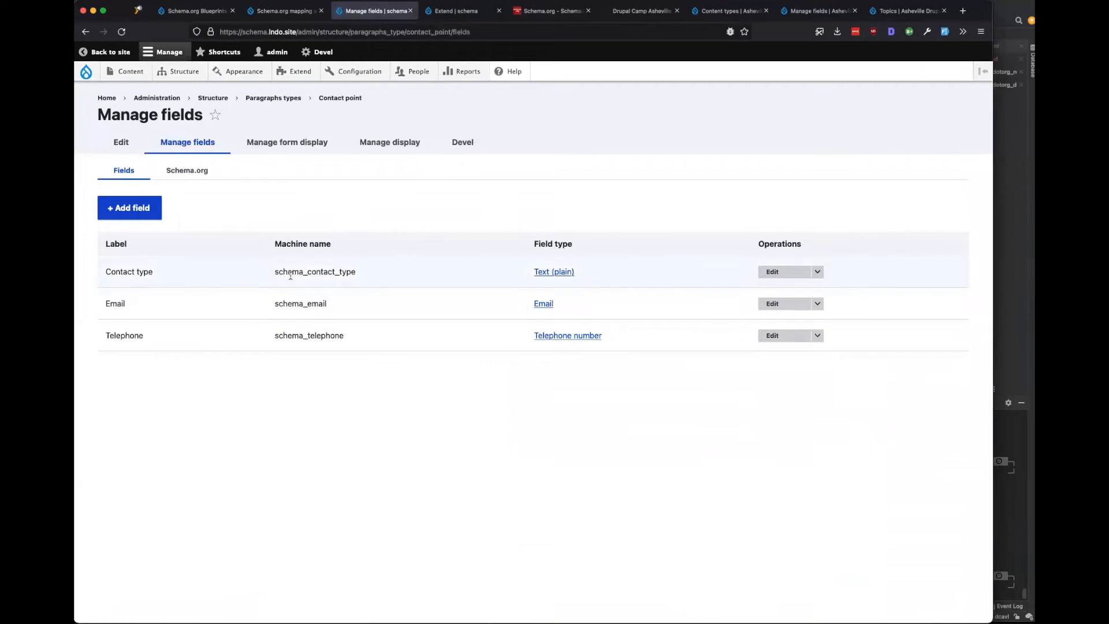
left_click_drag(378, 276, 299, 272)
left_click(322, 301)
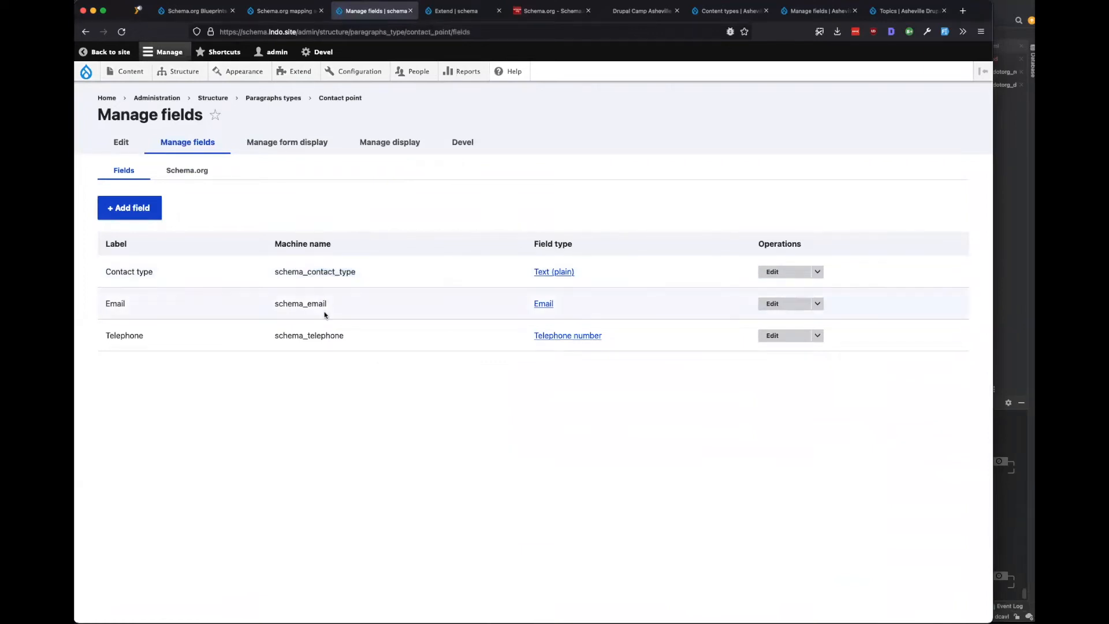
left_click_drag(330, 335, 299, 331)
left_click(317, 330)
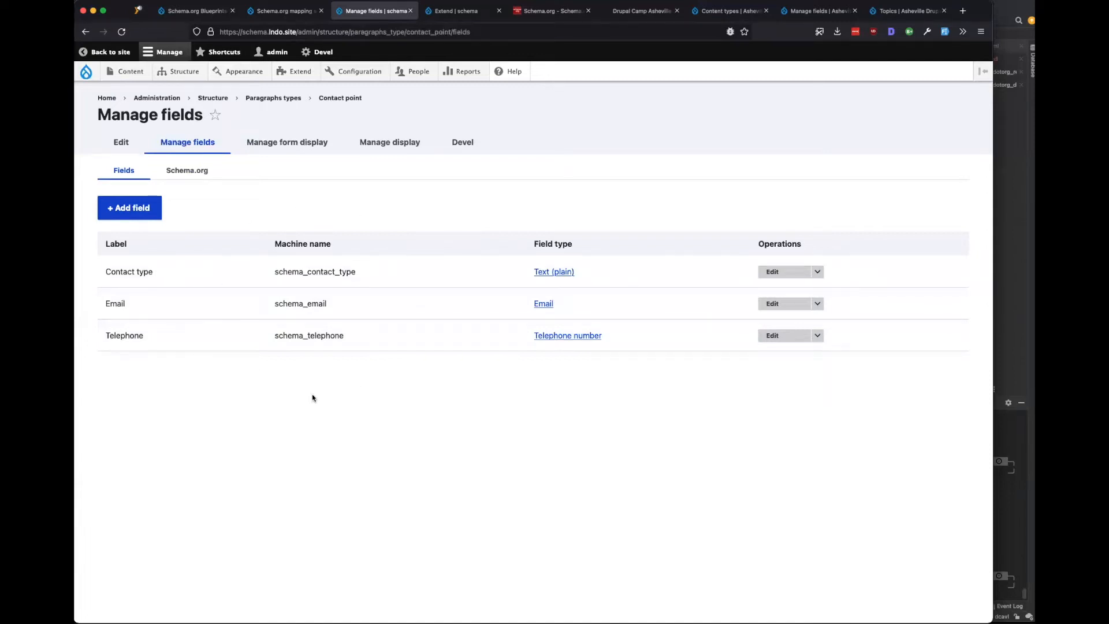
left_click_drag(347, 309, 273, 305)
left_click_drag(360, 275, 271, 280)
left_click(369, 463)
left_click(286, 11)
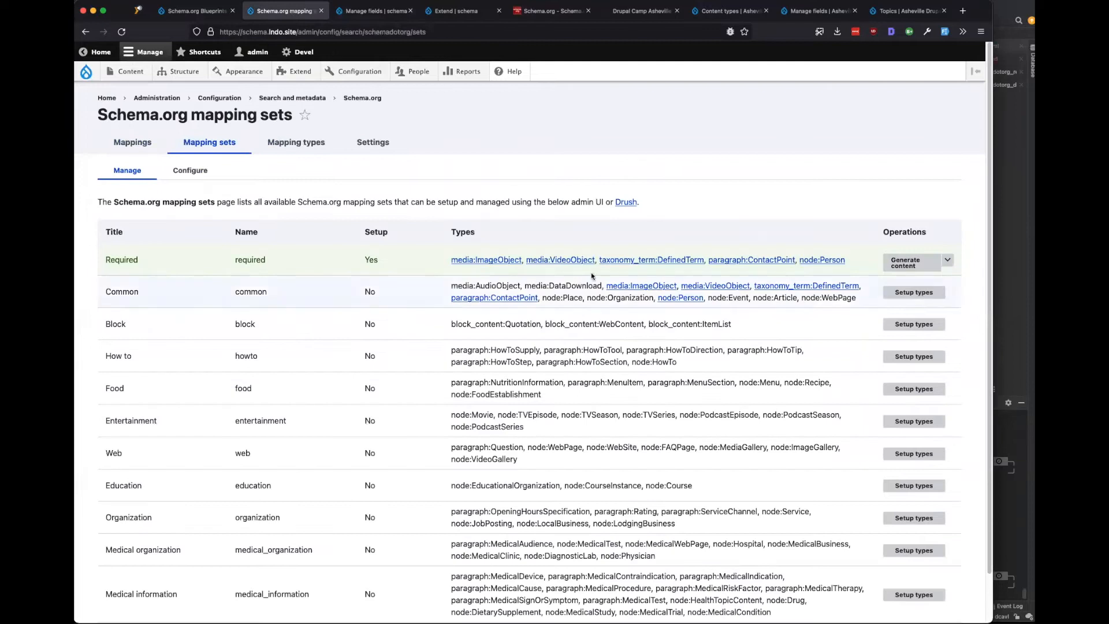
Run and confirm Teardown types on the Required set, check the content types, then return to Mapping sets.
left_click(947, 259)
left_click(915, 292)
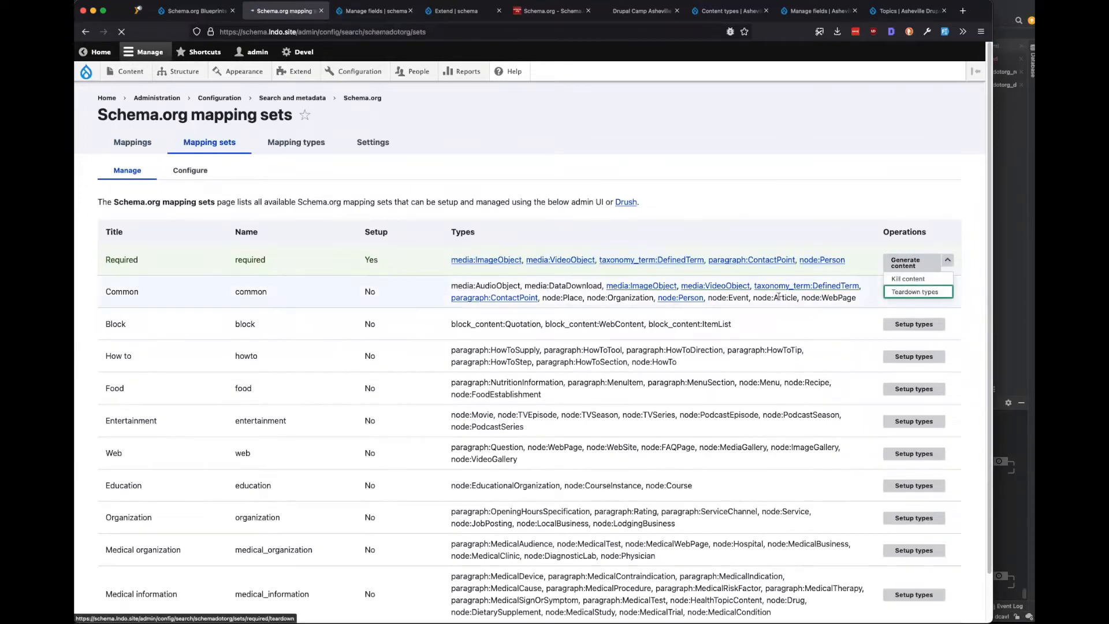
left_click(142, 271)
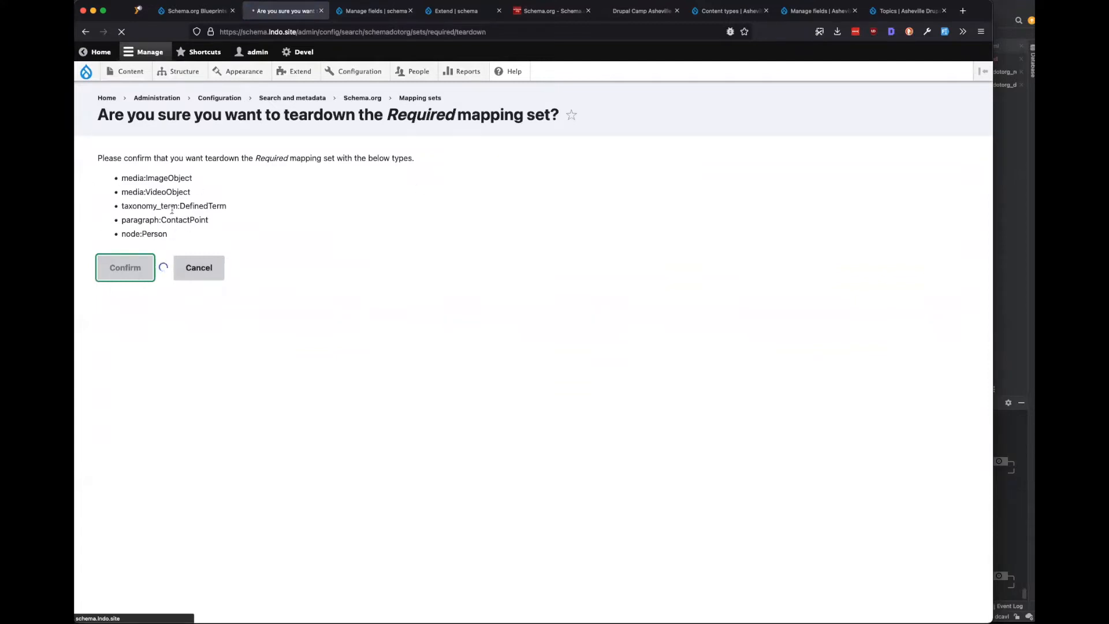
left_click_drag(169, 234, 118, 218)
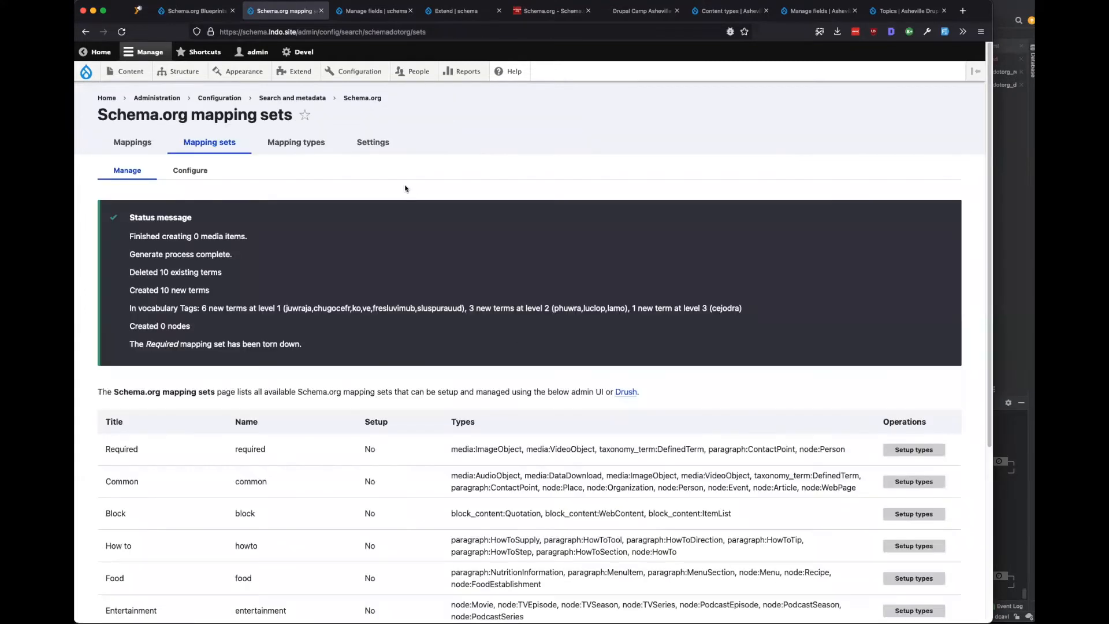
left_click(374, 10)
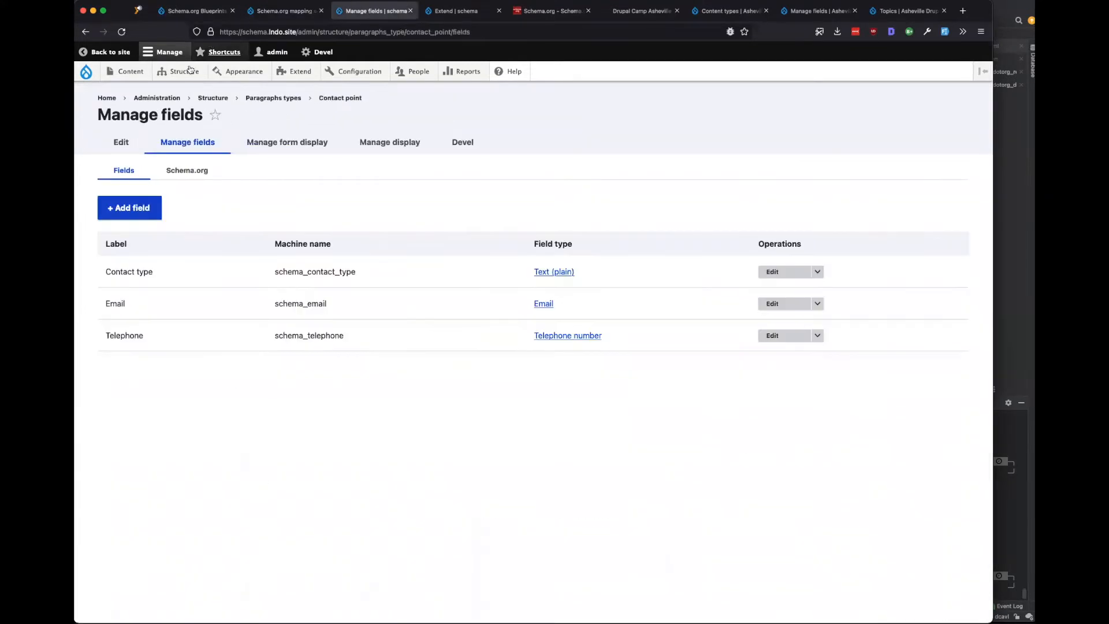
mouse_move(176, 73)
mouse_move(187, 157)
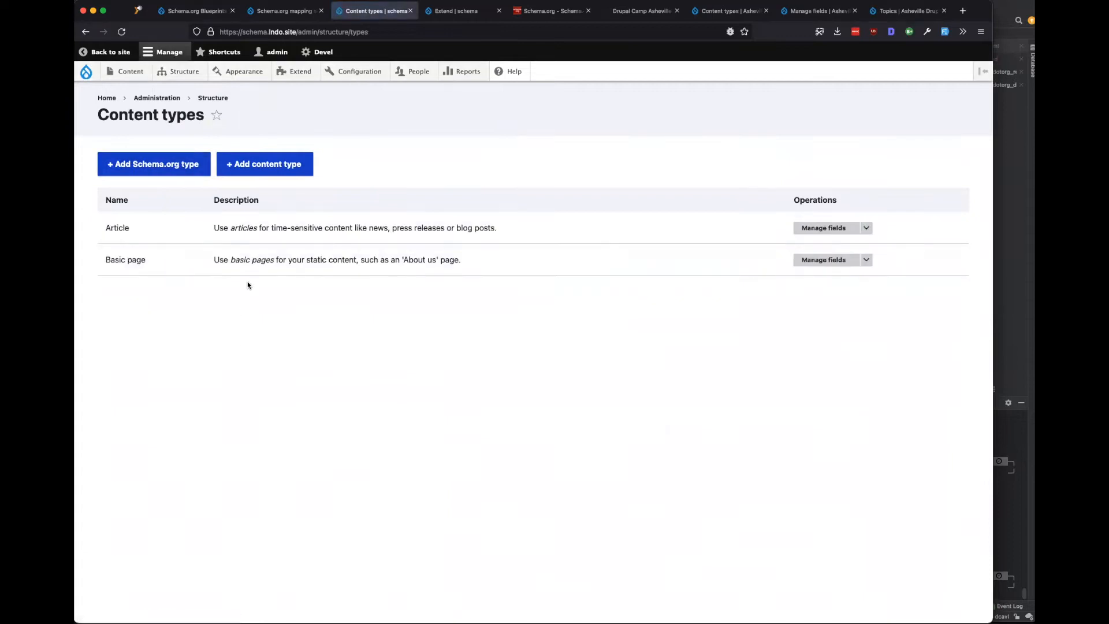
left_click(277, 11)
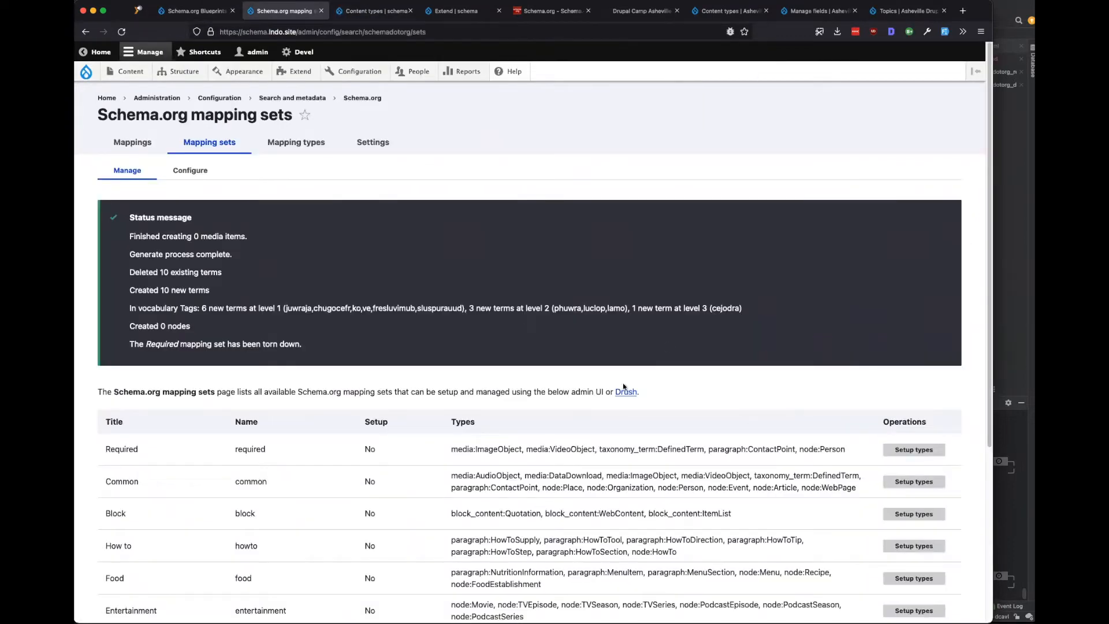
Delete node:Person from the Required line in the mapping sets configuration and save.
left_click_drag(475, 448, 799, 449)
left_click(722, 449)
left_click(772, 442)
left_click(185, 170)
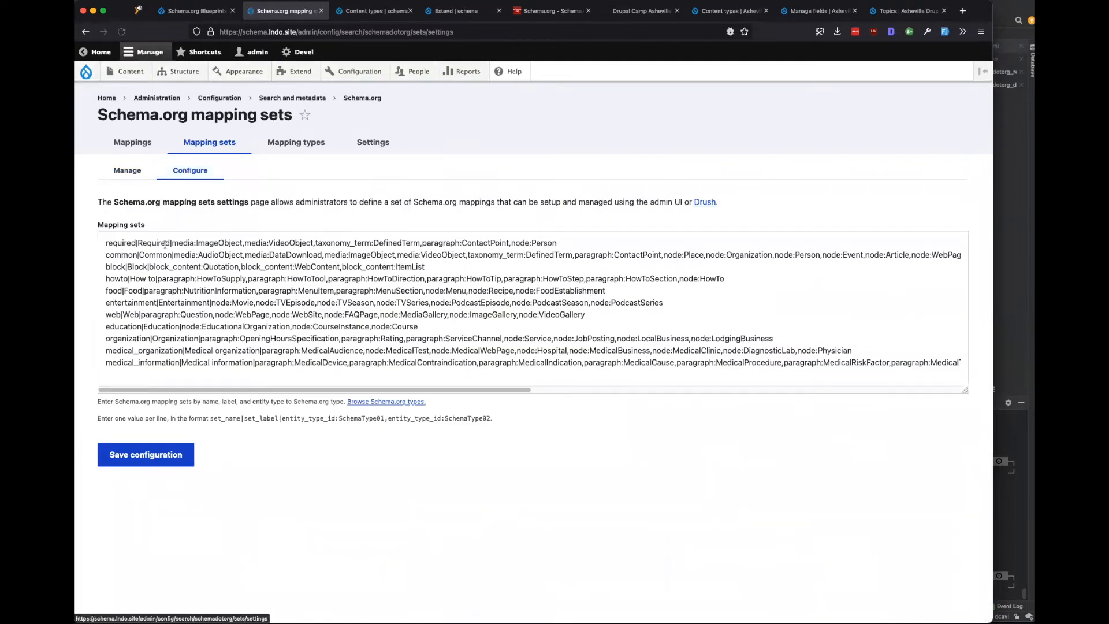
left_click_drag(511, 243, 625, 243)
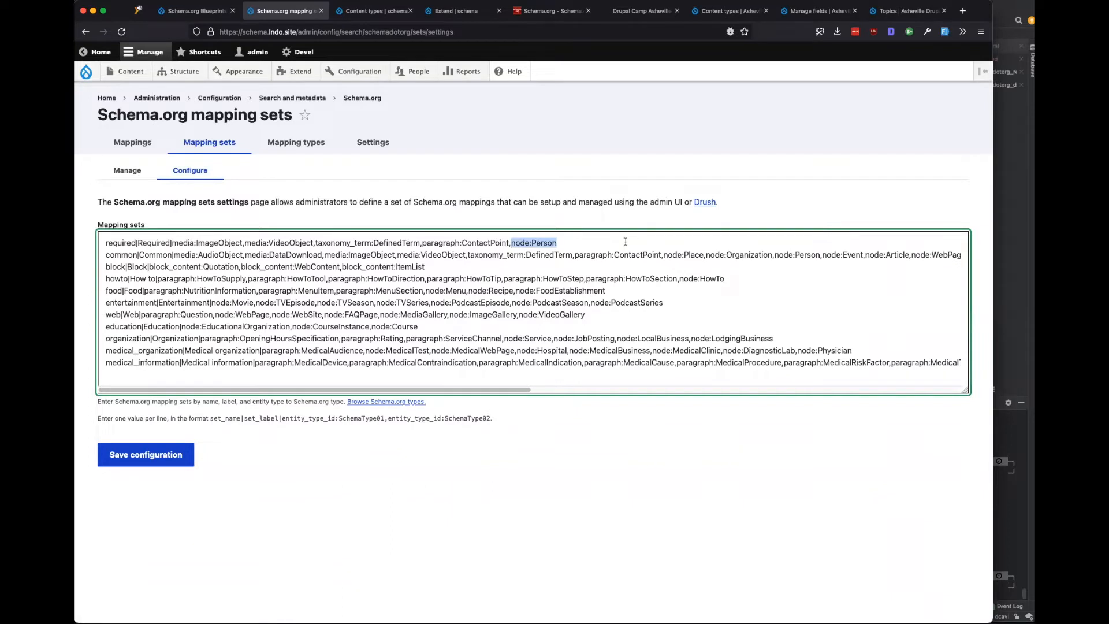
key("BackSpace")
key("BackSpace")
left_click(155, 443)
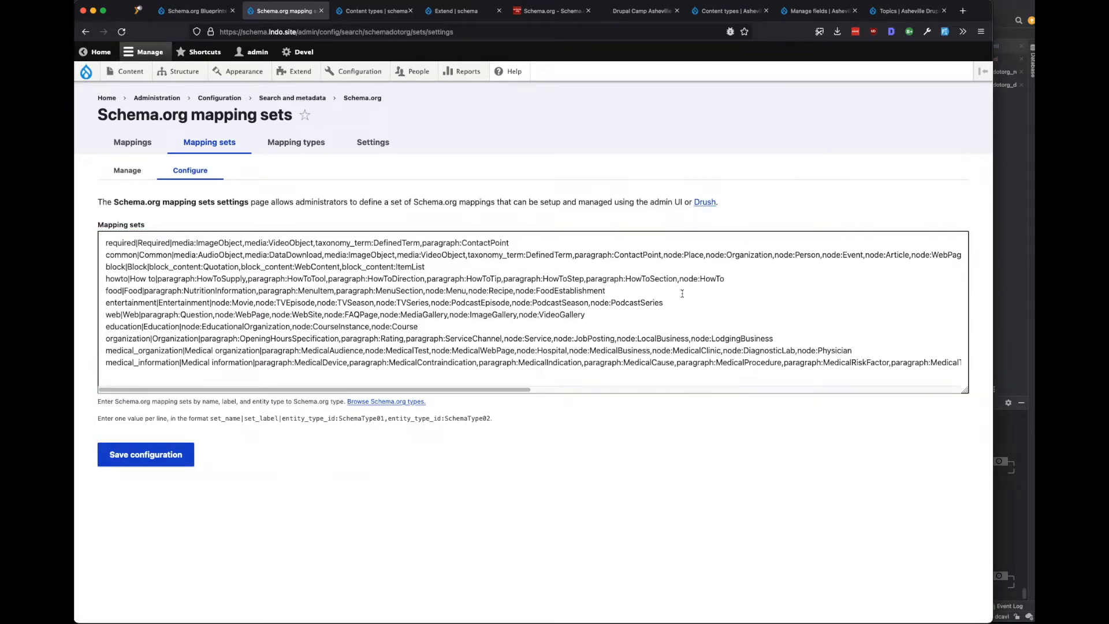
Review the common set's node:Person entry and save the configuration again.
left_click_drag(132, 255, 99, 251)
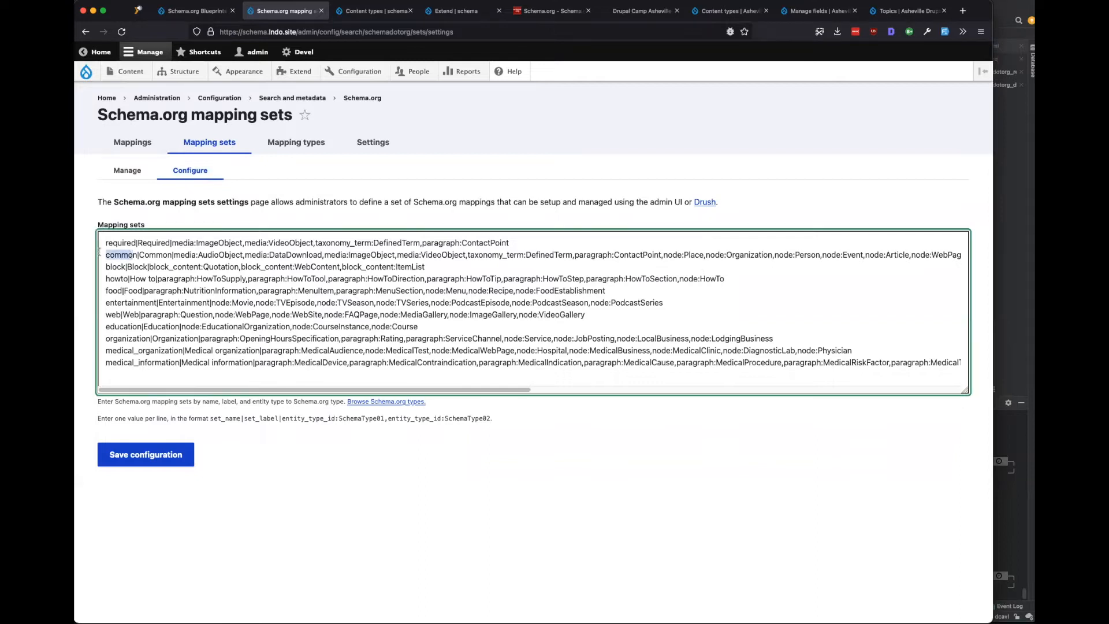
left_click_drag(777, 255, 817, 255)
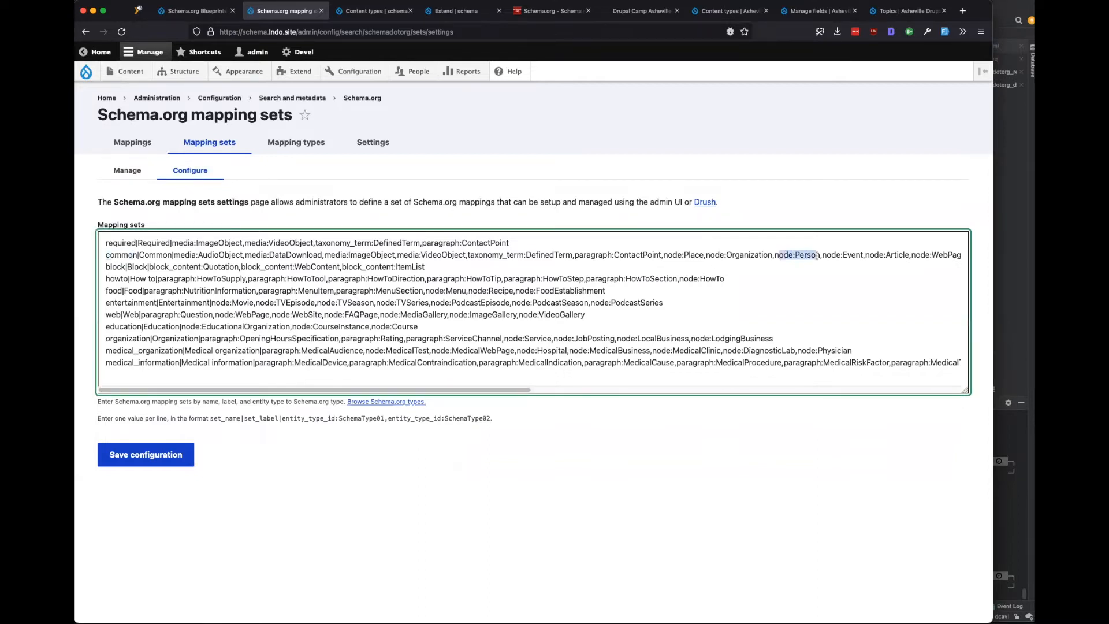
key("Up")
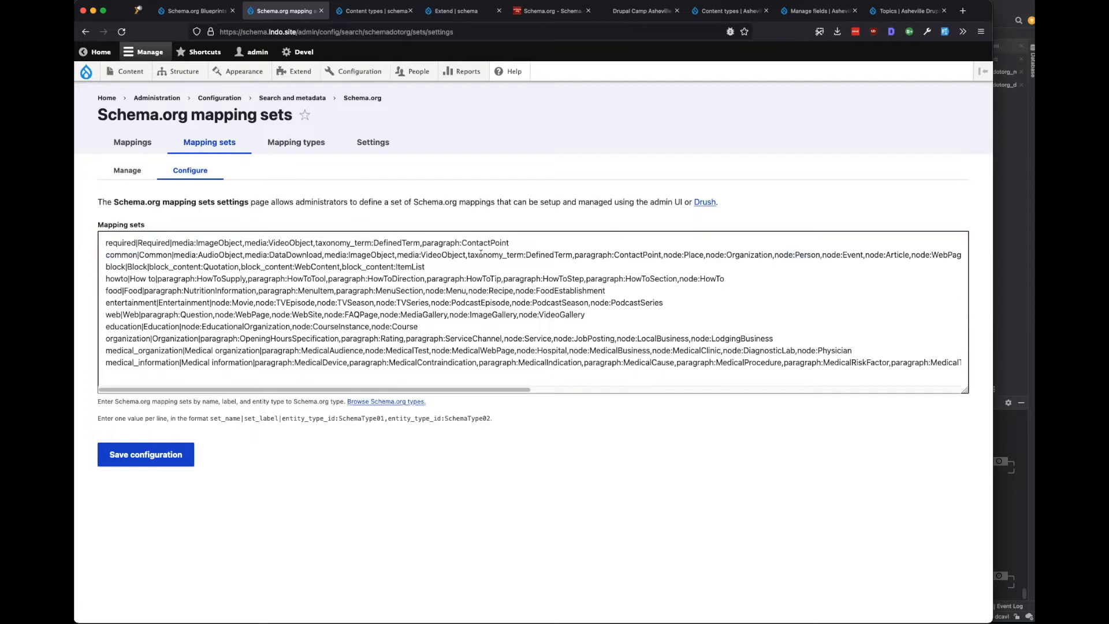
left_click(146, 454)
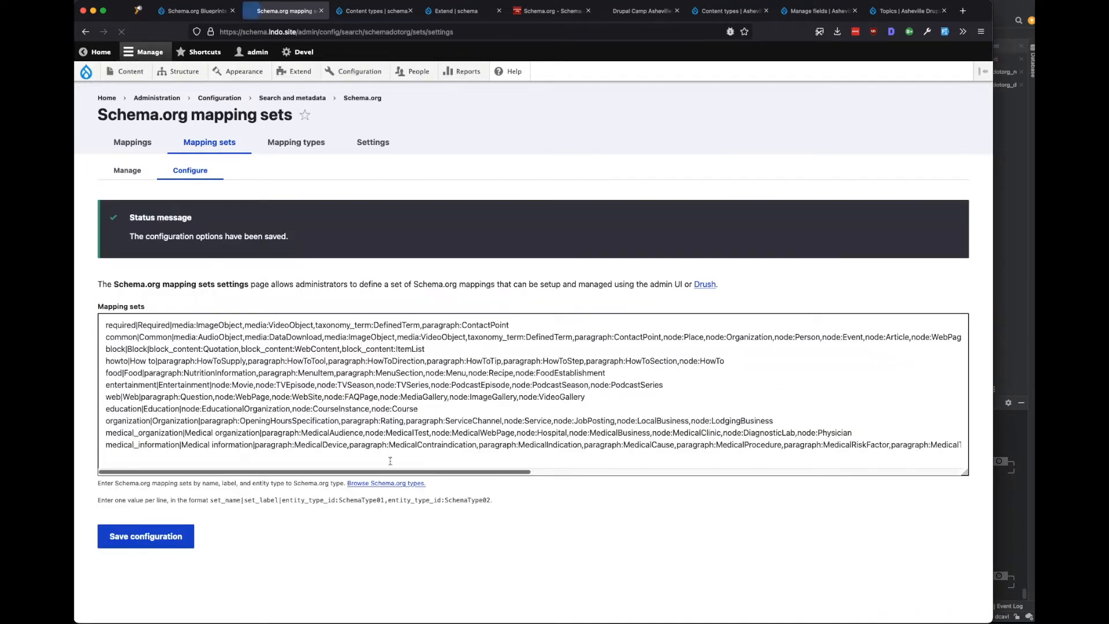
left_click_drag(153, 325, 377, 317)
Set up the Required mapping set's types from the mapping sets list and confirm.
left_click(127, 170)
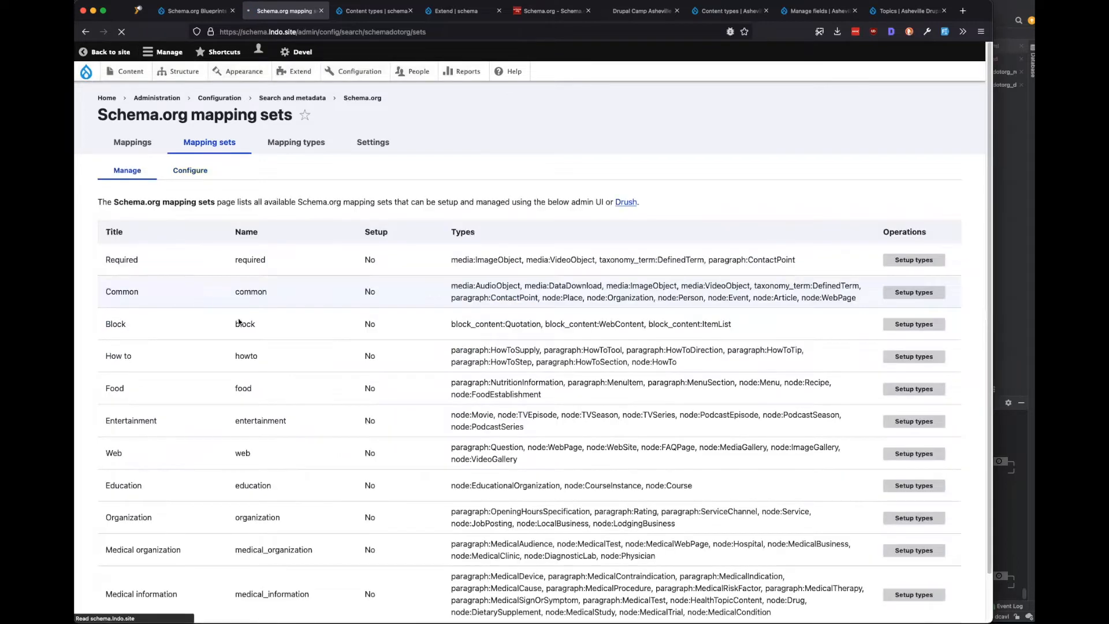
scroll(242, 323, "down", 1)
scroll(287, 146, "up", 1)
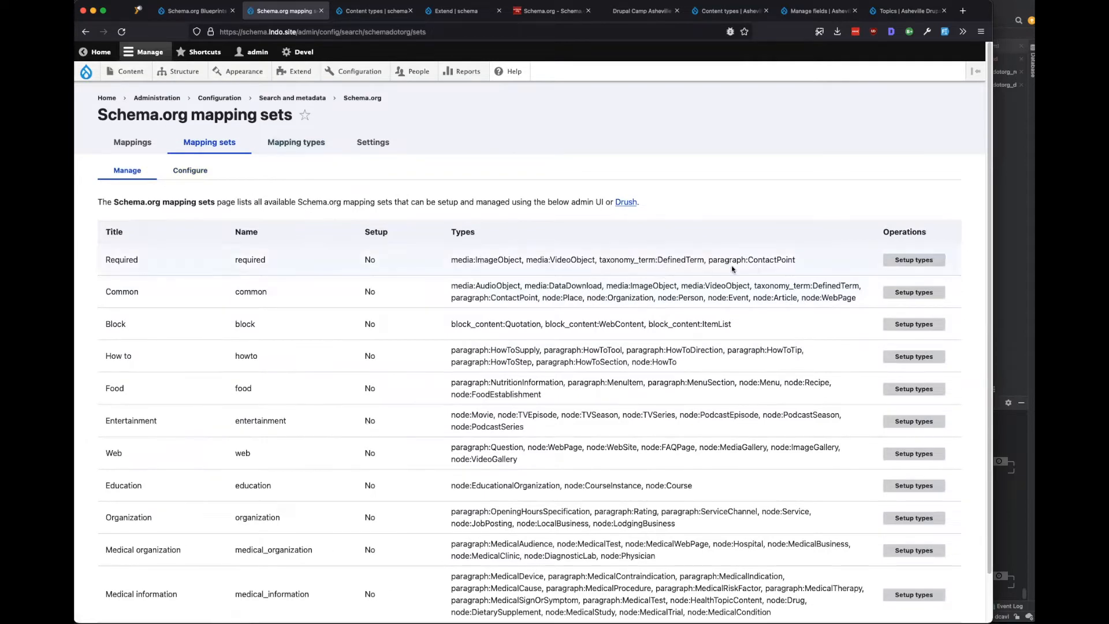
left_click(914, 259)
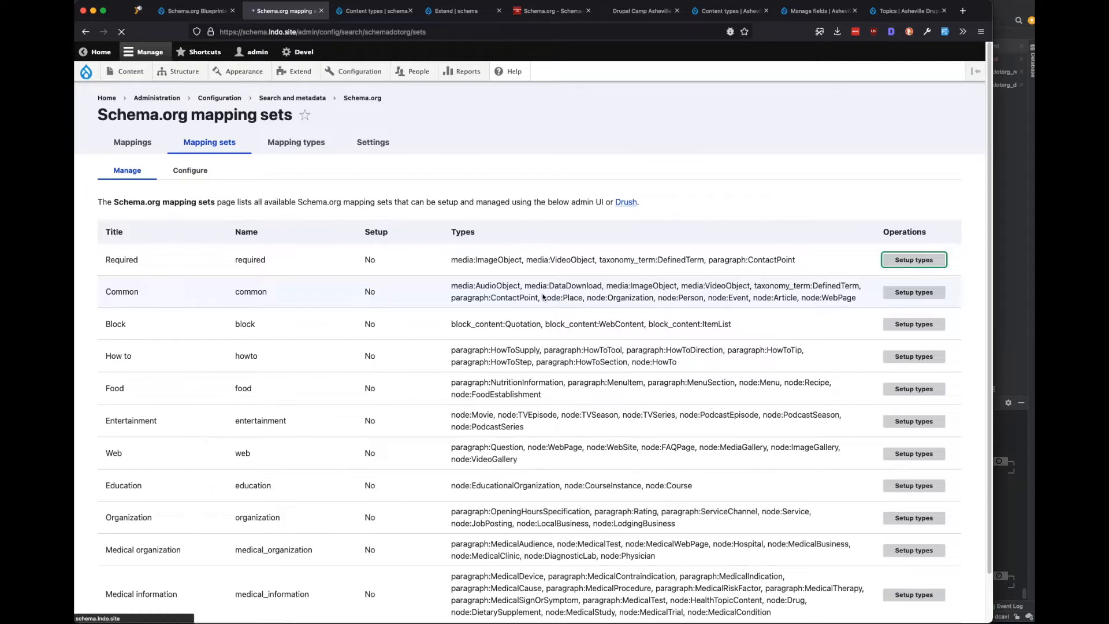
left_click(115, 256)
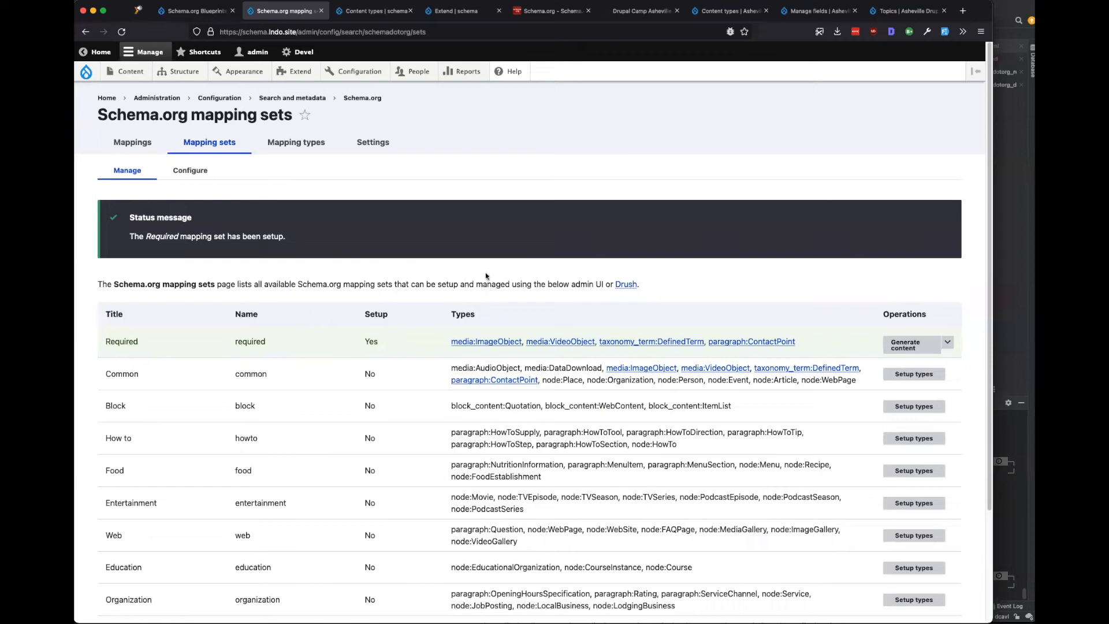
Check that Required now reads Setup Yes, then switch to the Asheville Person paragraph fields.
scroll(395, 290, "down", 2)
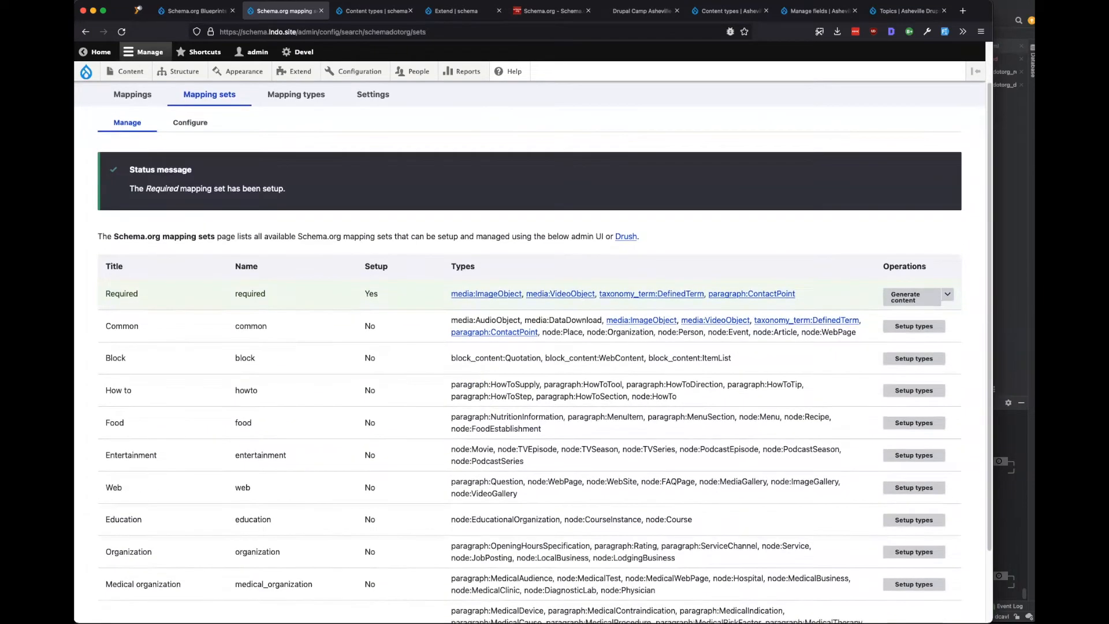
scroll(636, 199, "up", 2)
left_click(811, 12)
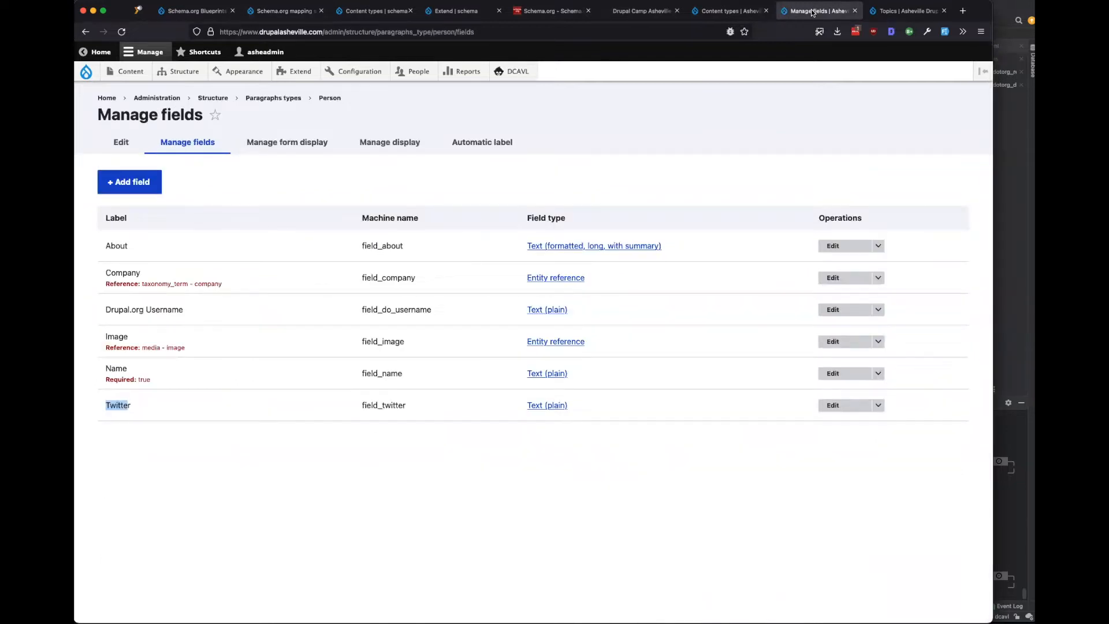
left_click(727, 14)
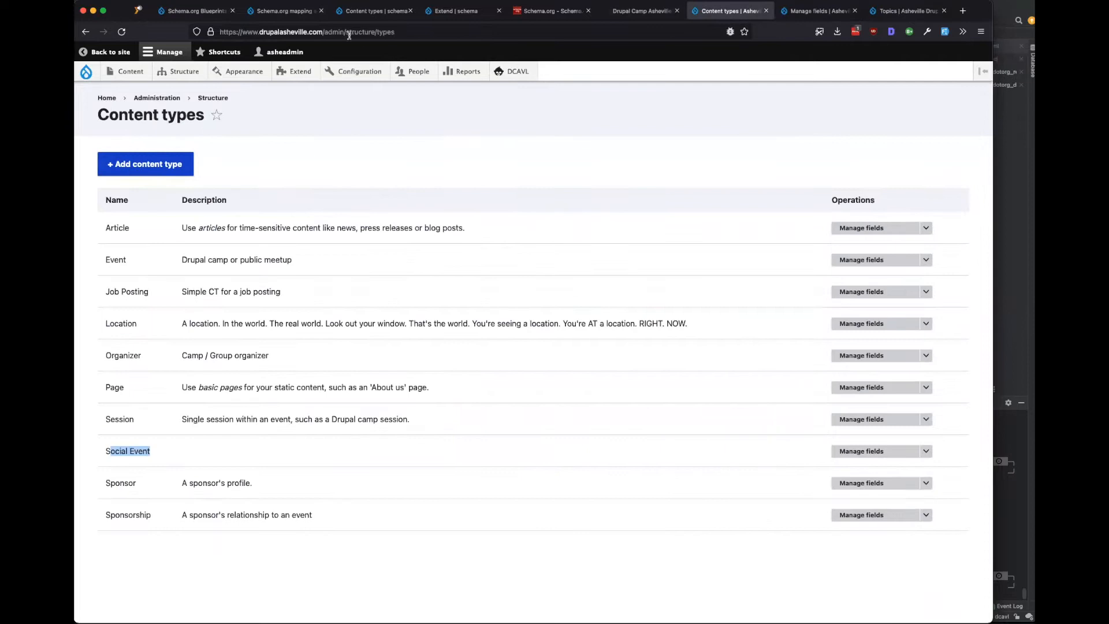
left_click(277, 11)
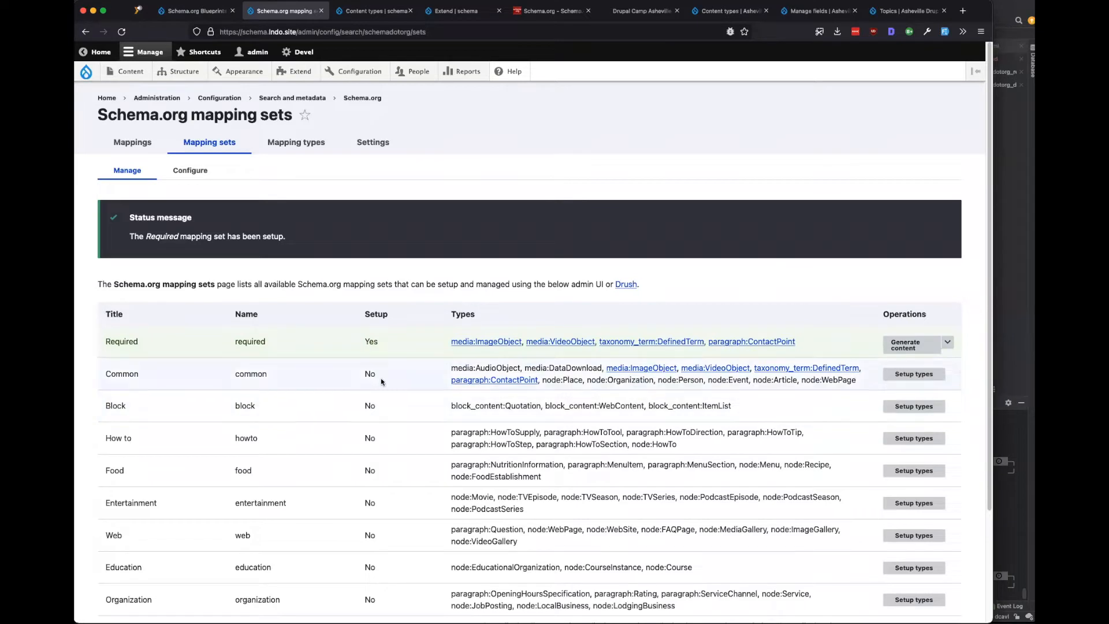
left_click_drag(430, 366, 545, 364)
left_click(576, 364)
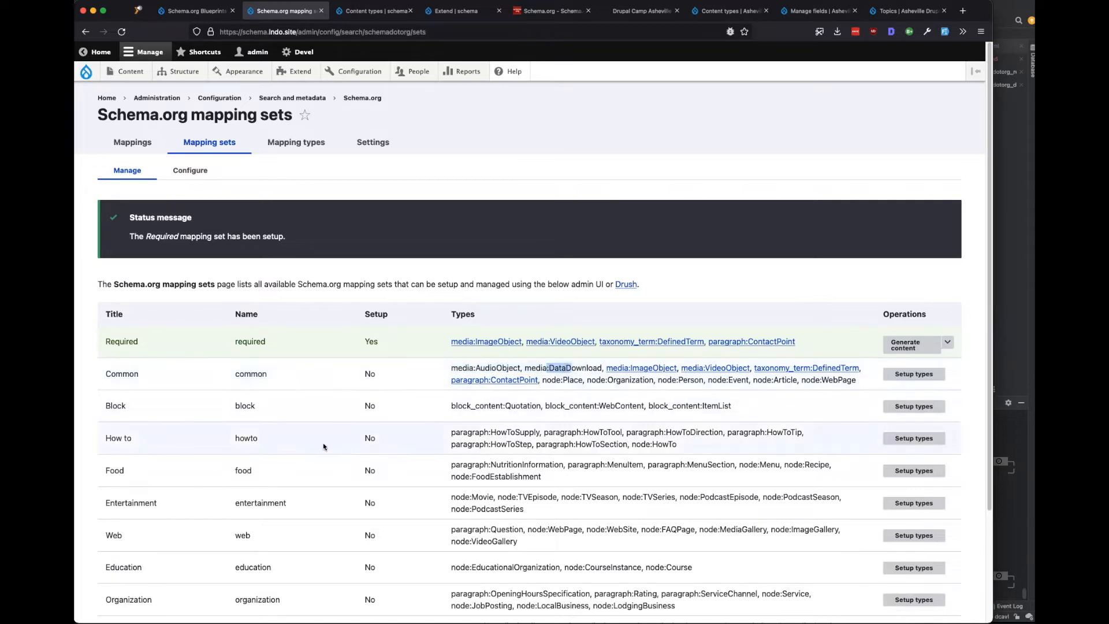
scroll(323, 447, "down", 3)
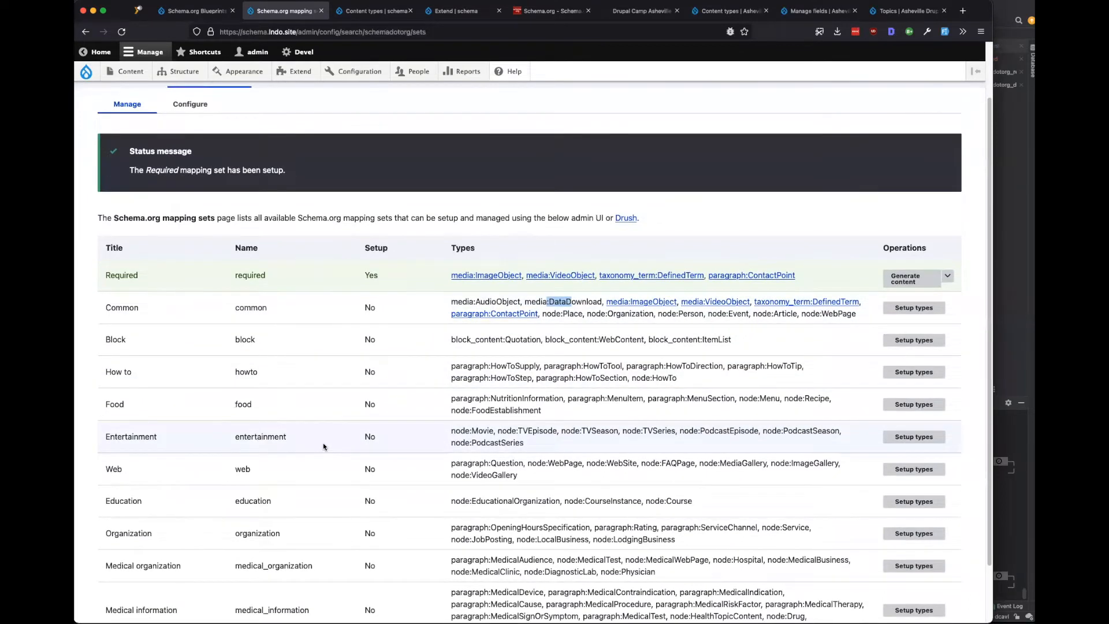
scroll(324, 446, "down", 3)
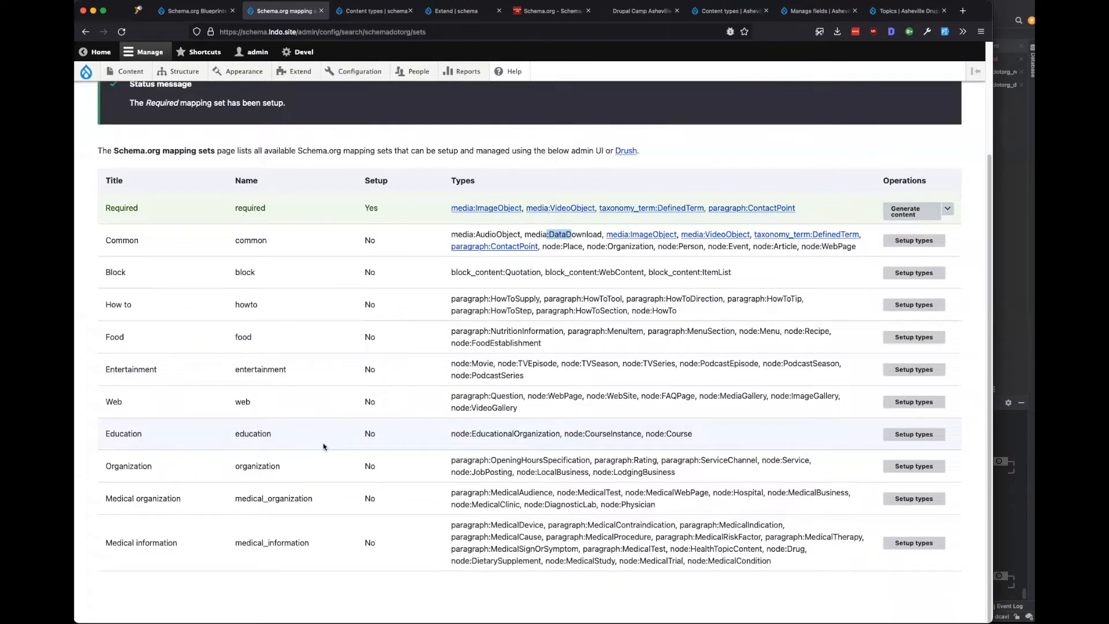
left_click(726, 11)
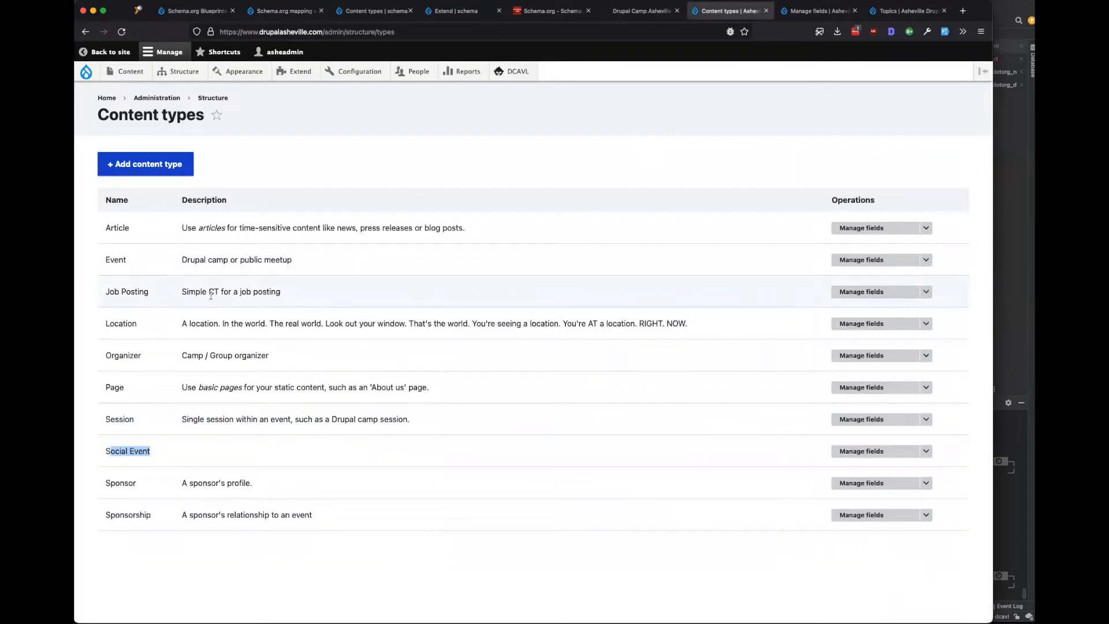
double_click(132, 328)
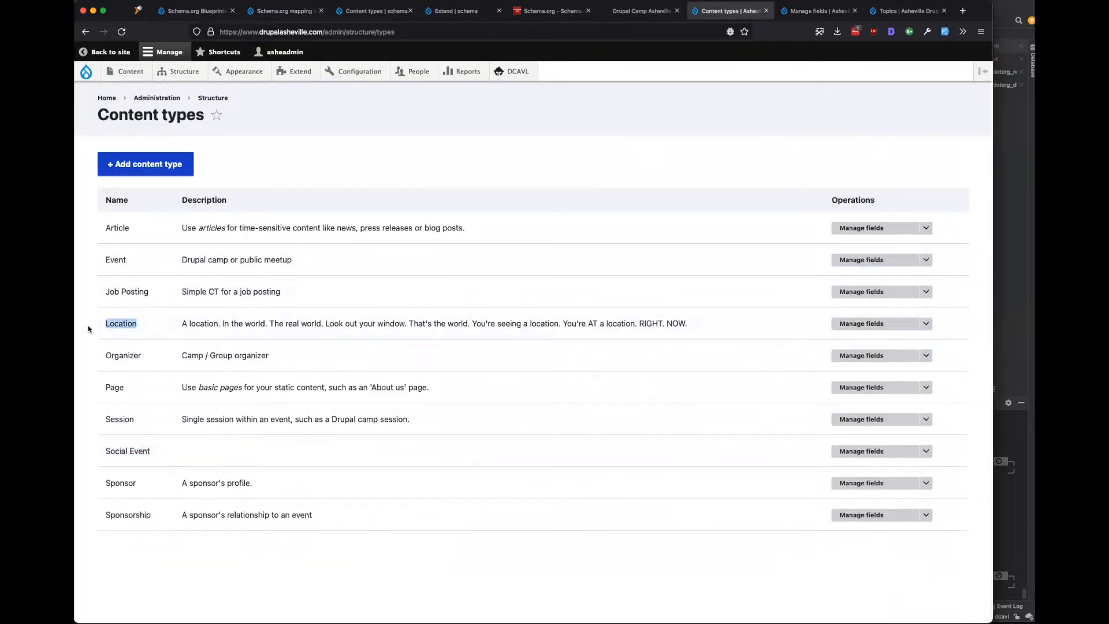
left_click(363, 16)
left_click(264, 16)
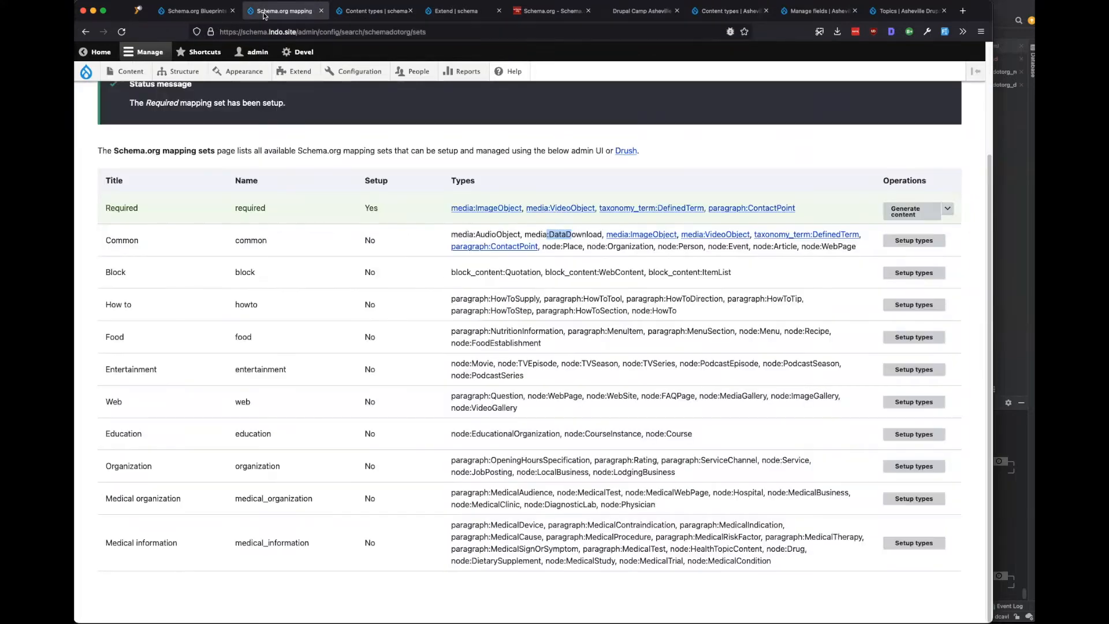
left_click_drag(450, 234, 566, 234)
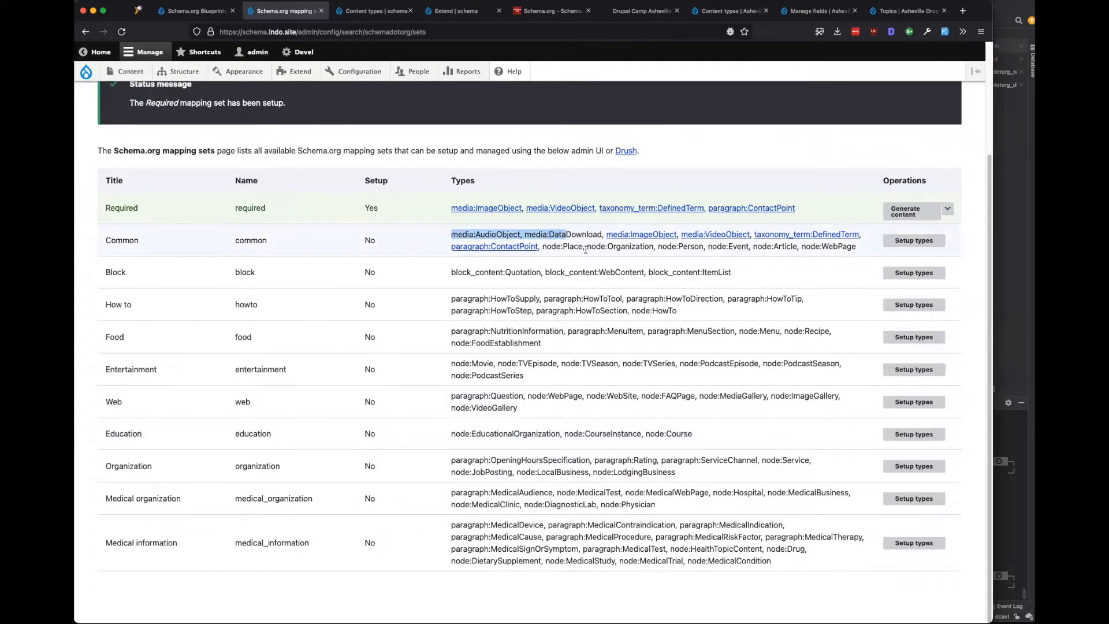
left_click_drag(704, 246, 679, 249)
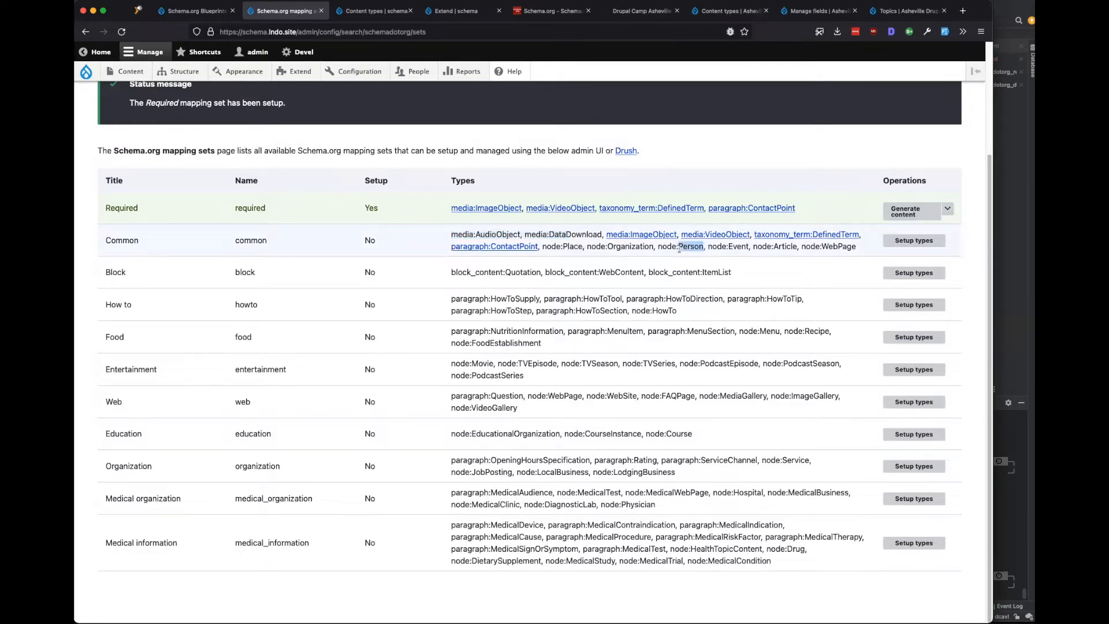
left_click_drag(855, 246, 789, 249)
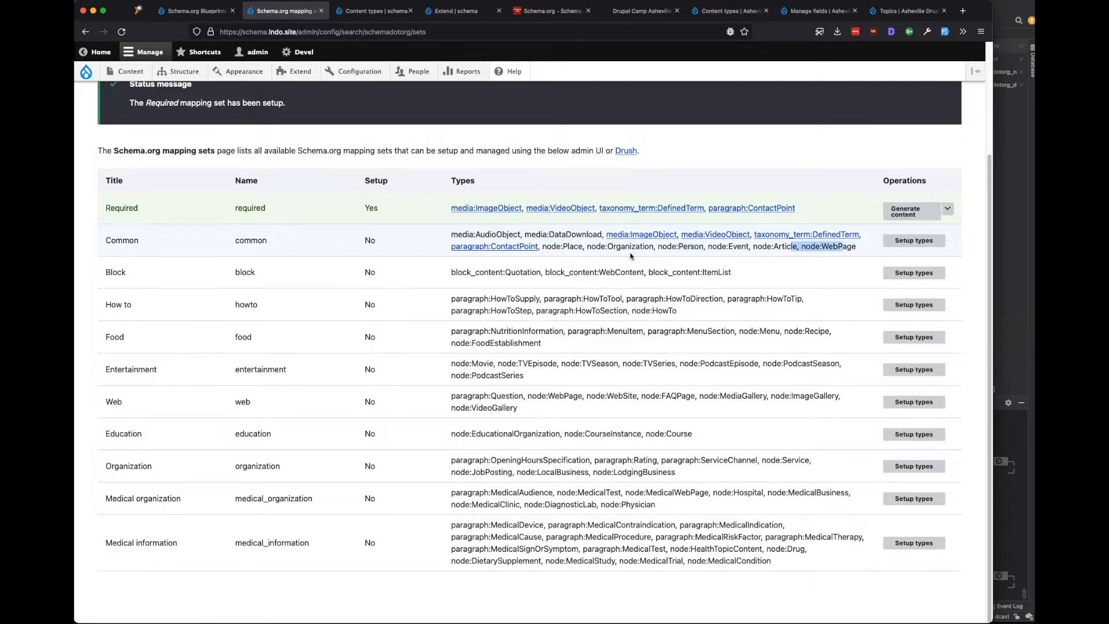
left_click_drag(552, 246, 850, 246)
left_click(850, 247)
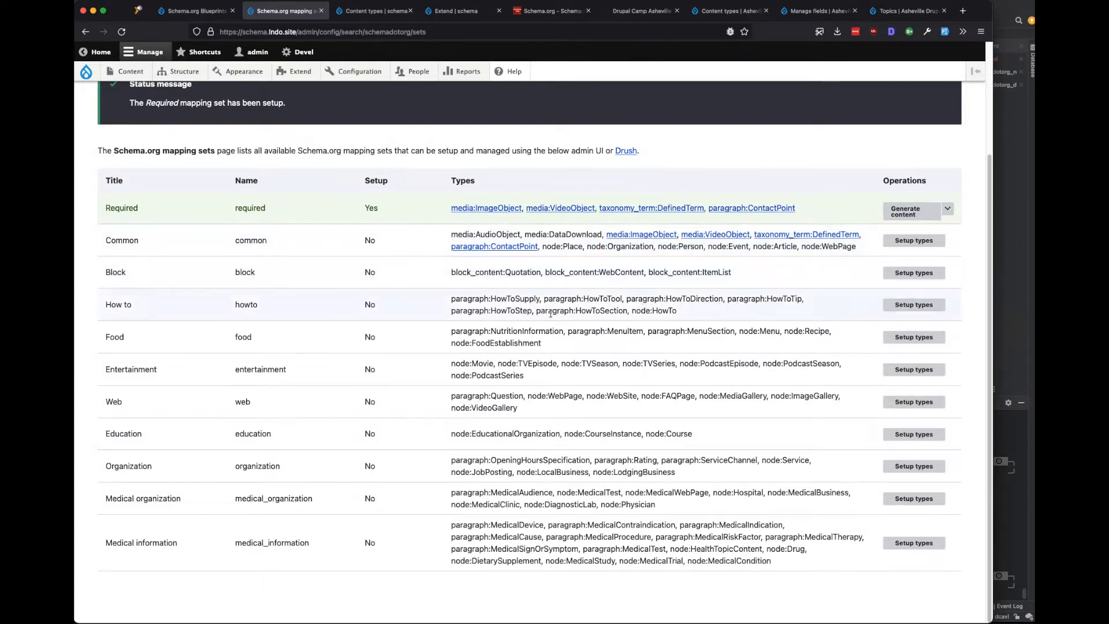
scroll(550, 313, "up", 2)
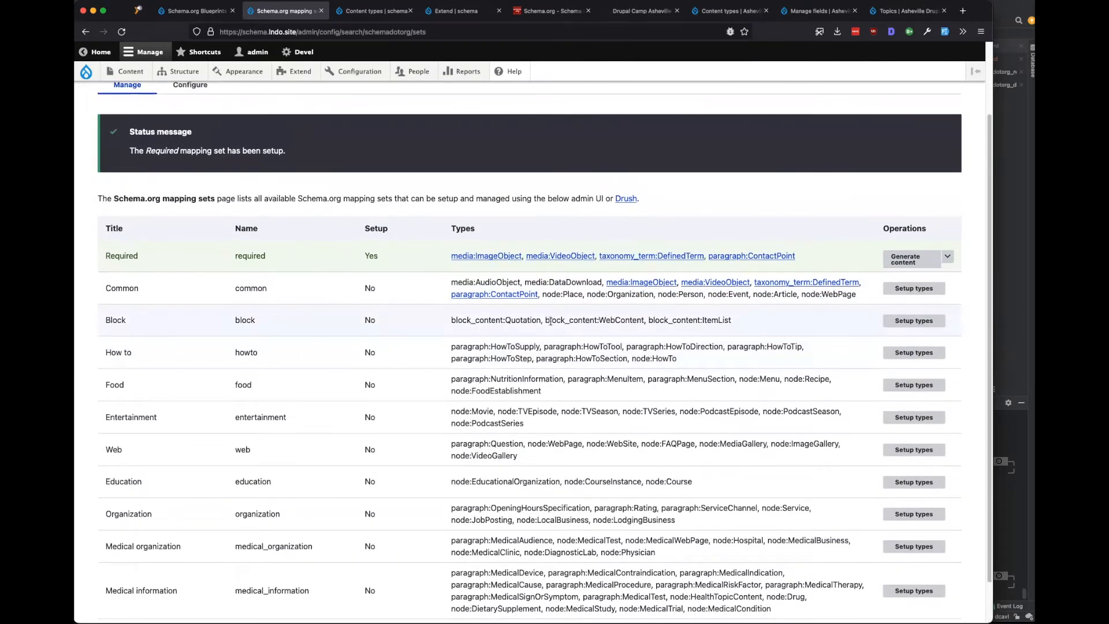
Start adding a Schema.org content type using the Place quick-start, named Place.
left_click(369, 11)
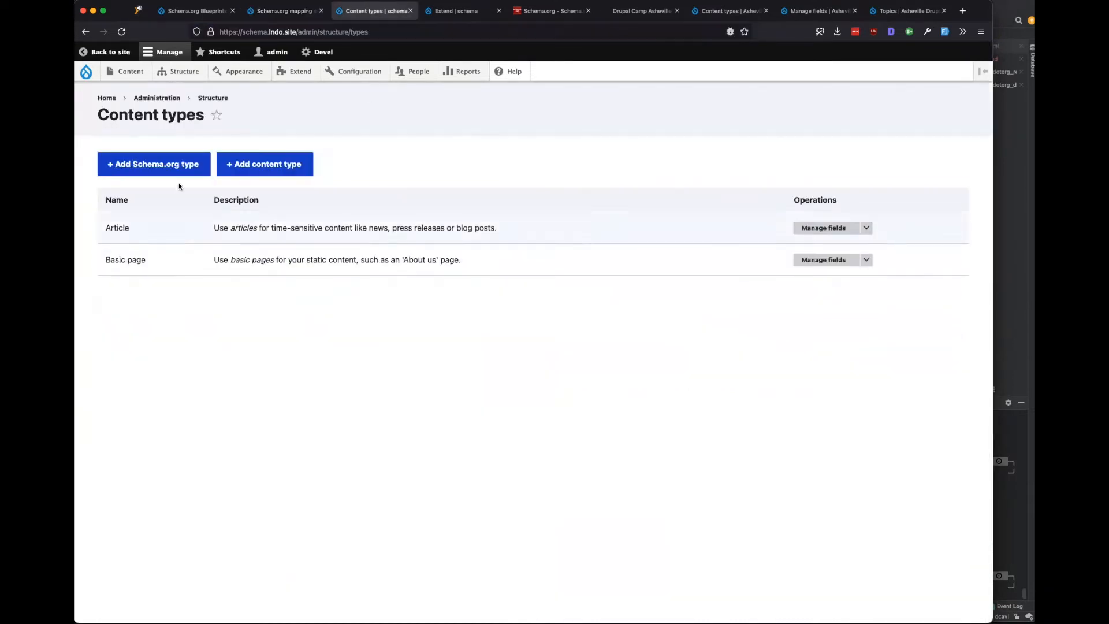
left_click(166, 171)
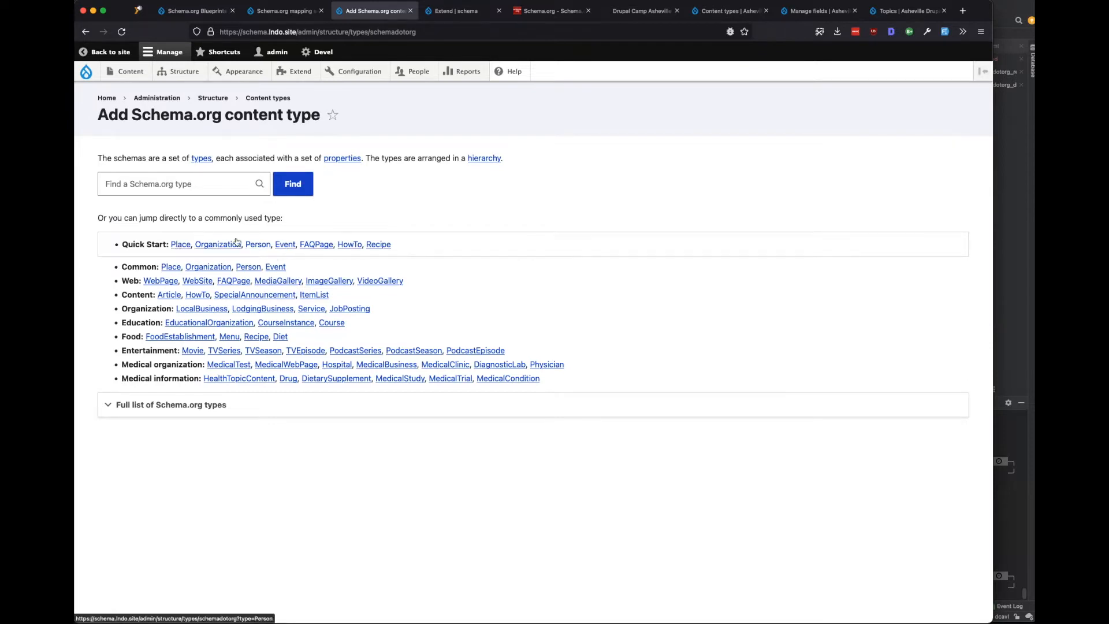
left_click(177, 246)
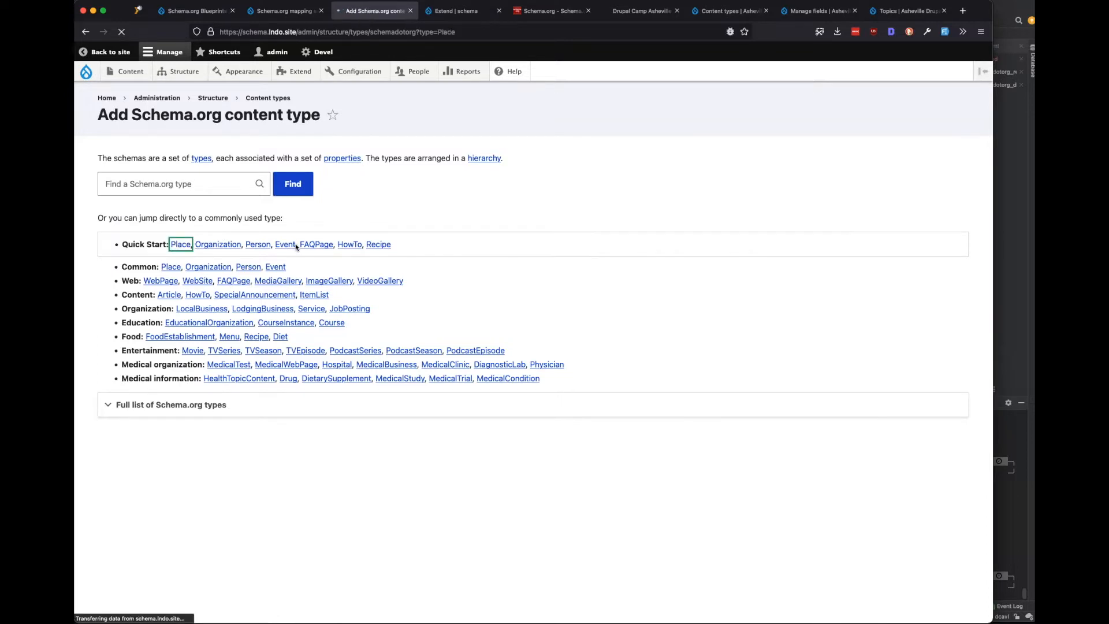
left_click(728, 10)
Inspect the Asheville Location fields' machine names: address, geolocation, Google Places ID and URL.
left_click(858, 329)
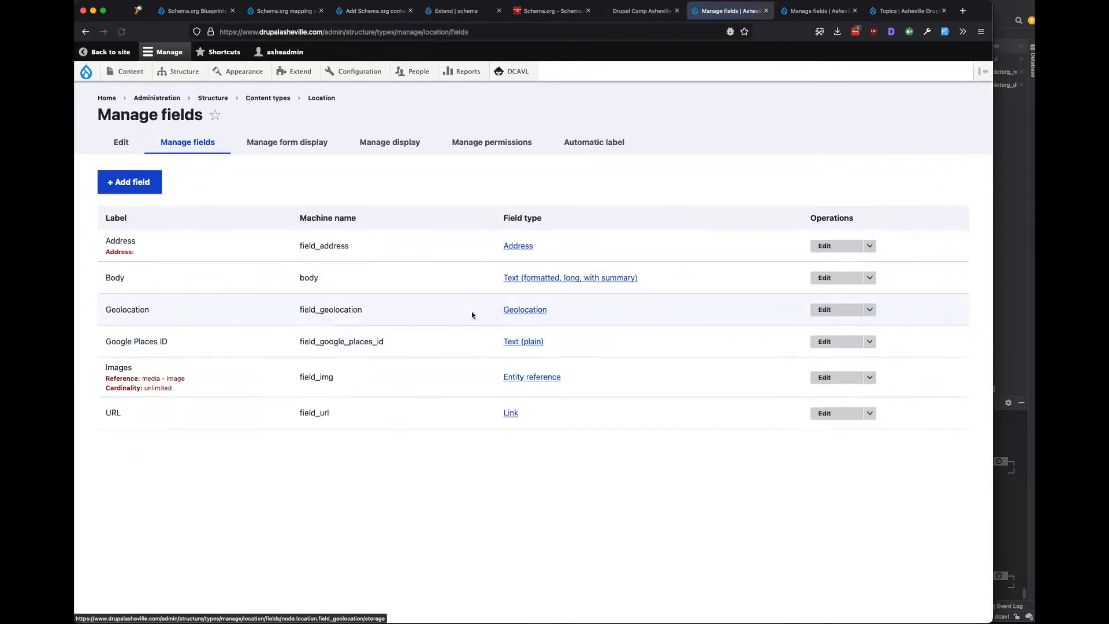
double_click(319, 242)
left_click(309, 279)
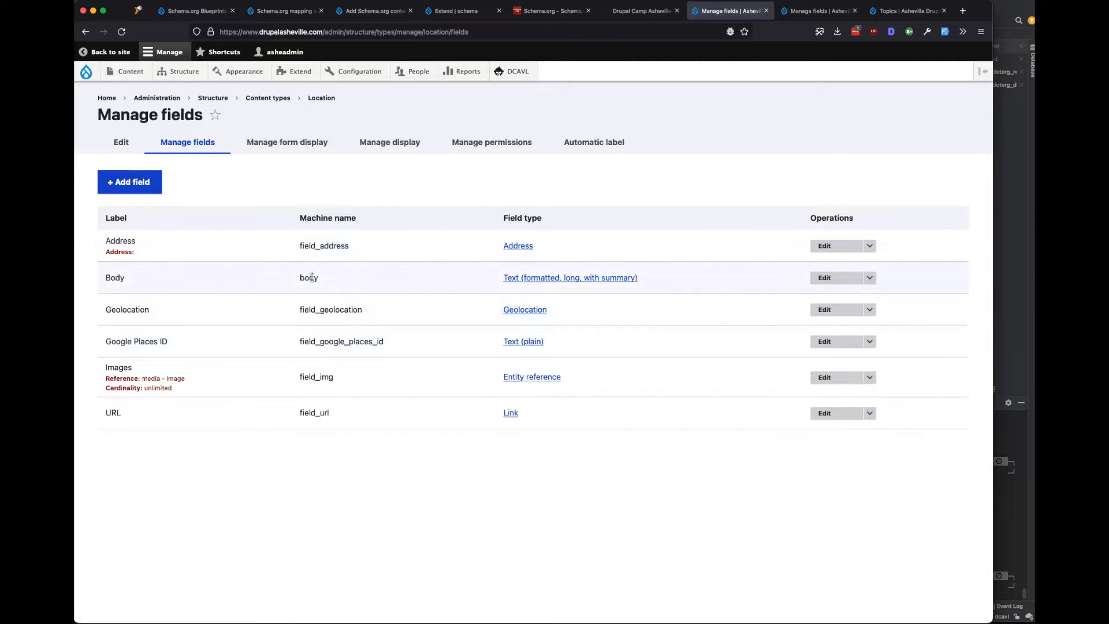
left_click_drag(381, 312, 319, 309)
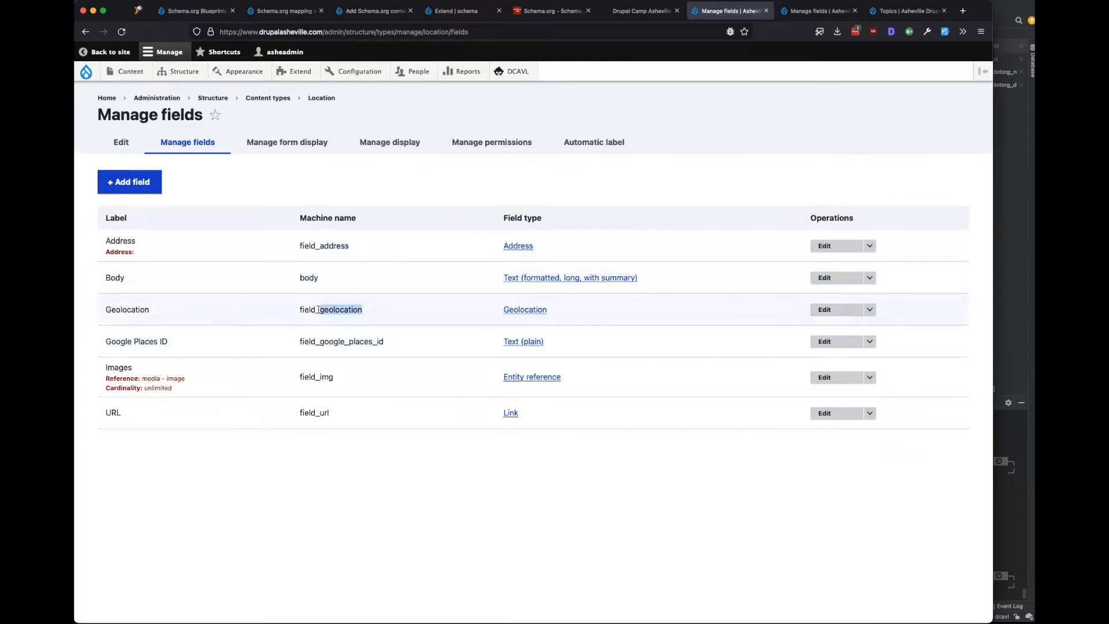
left_click_drag(386, 342, 313, 343)
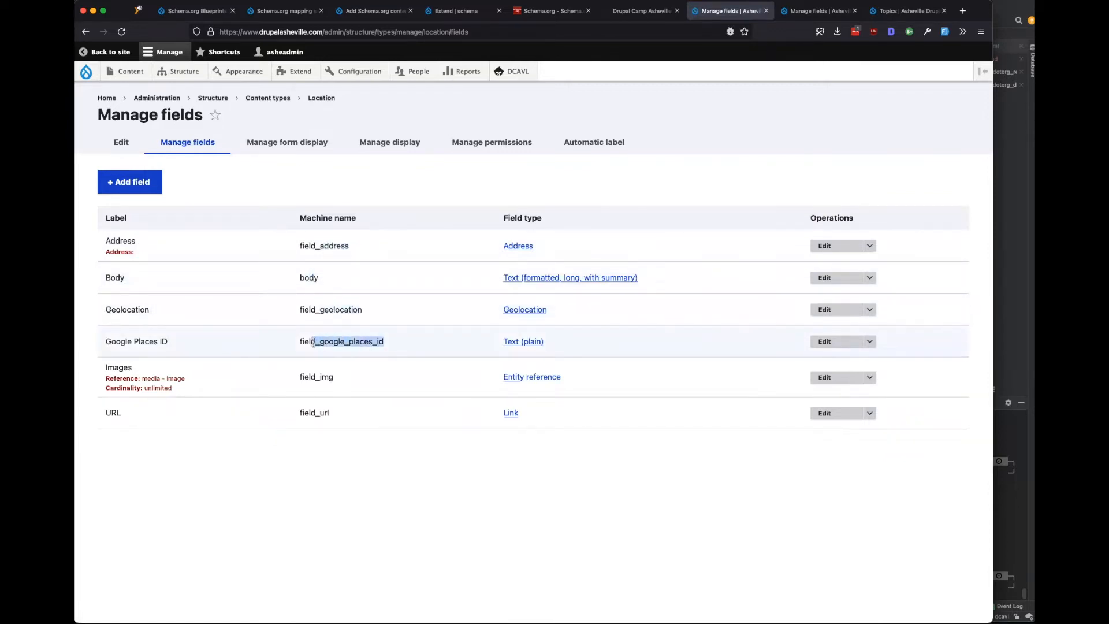
left_click_drag(346, 378, 288, 414)
left_click(366, 429)
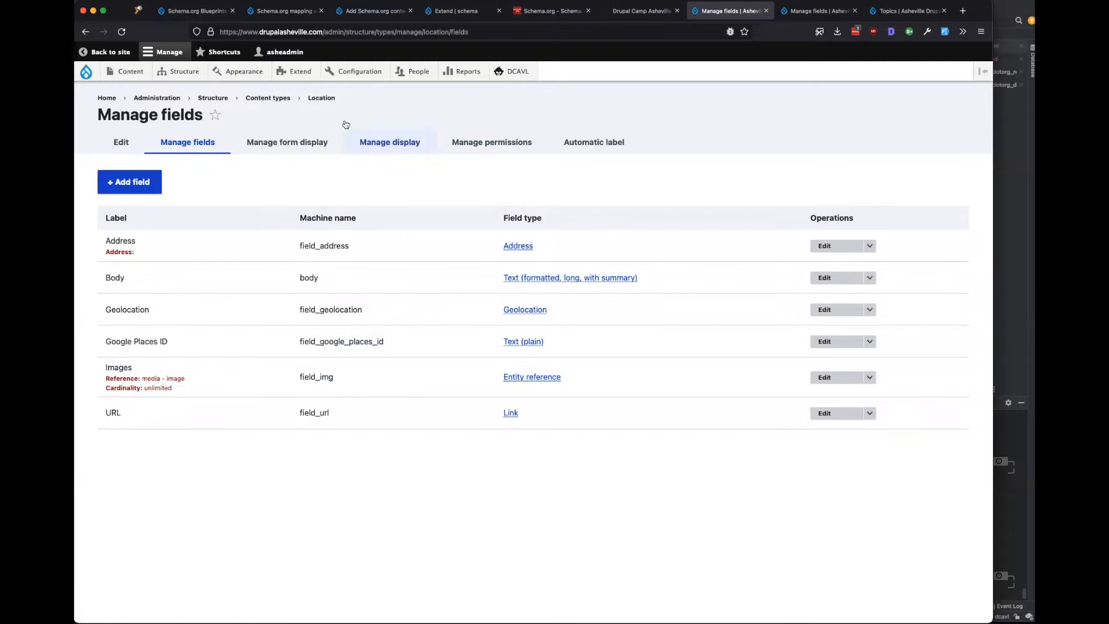
left_click(385, 13)
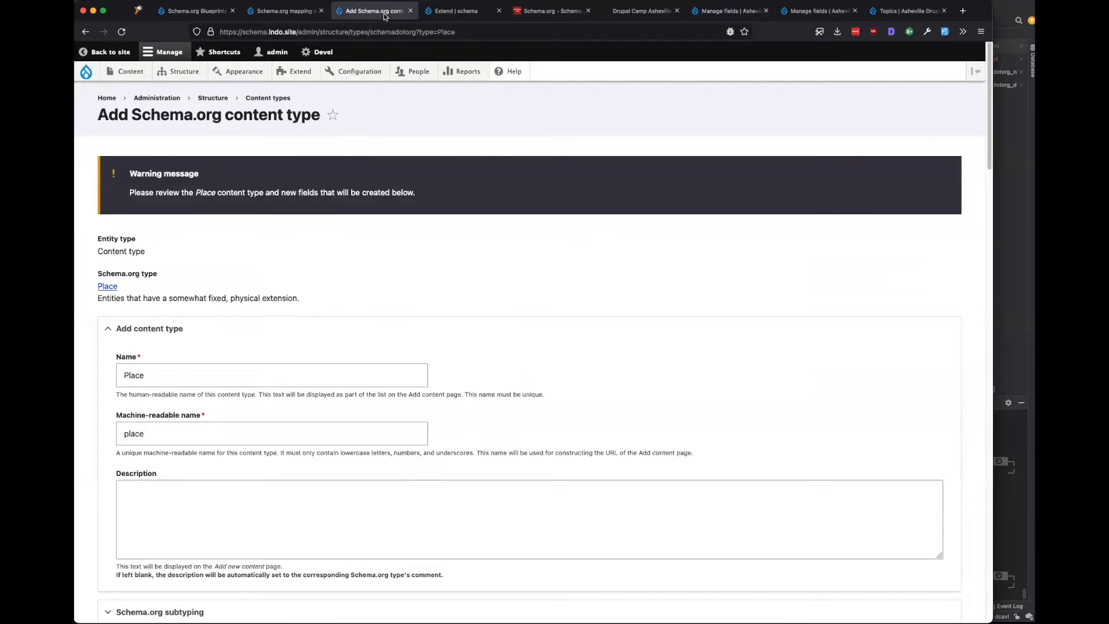
Enable Schema.org subtyping for Place and review the new Subtype field's allowed values.
scroll(430, 275, "down", 3)
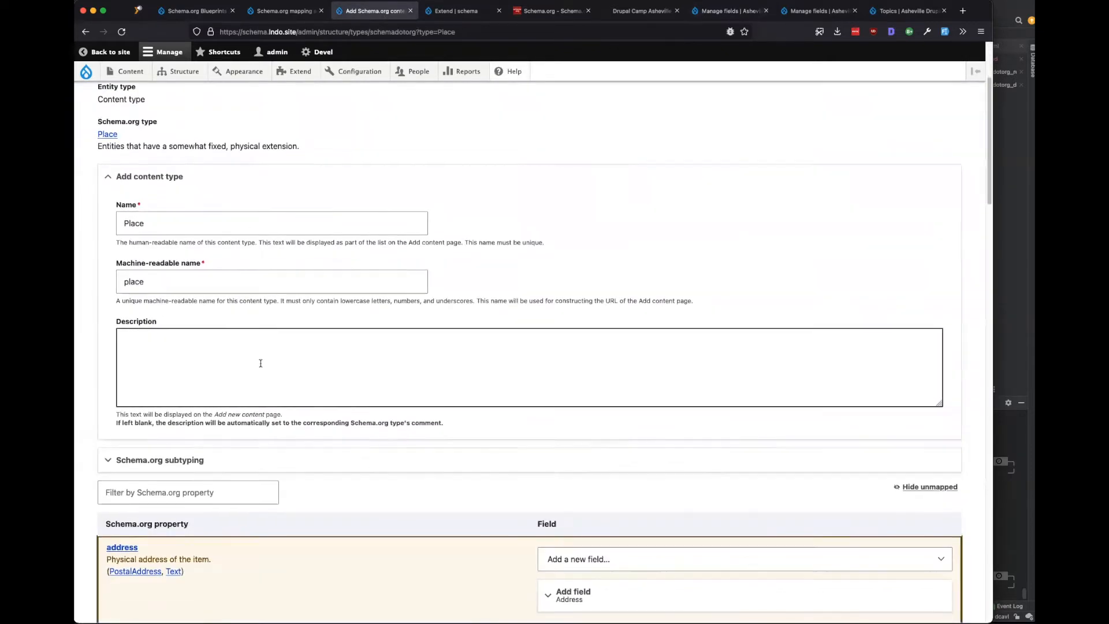
scroll(231, 306, "down", 3)
left_click(223, 309)
scroll(445, 270, "down", 1)
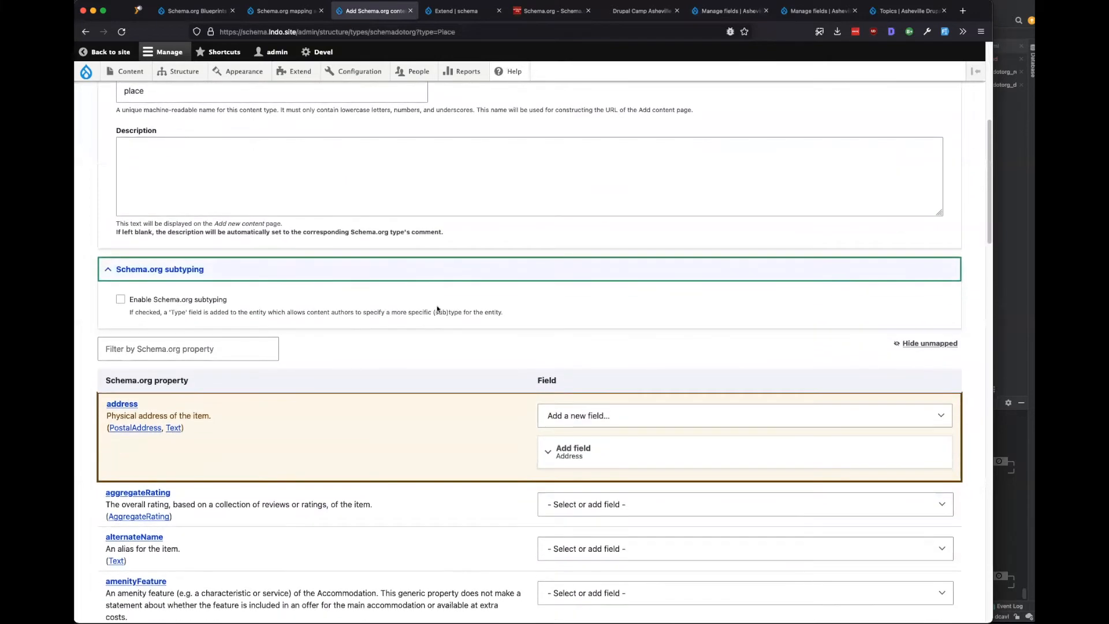
left_click(180, 302)
left_click(177, 345)
scroll(289, 347, "down", 5)
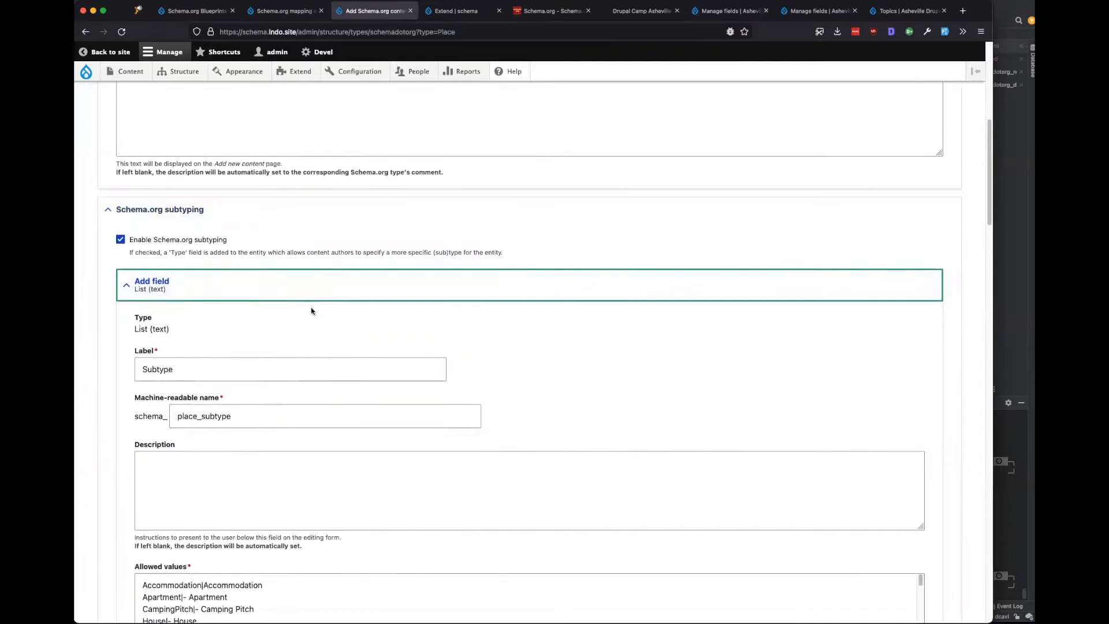
scroll(297, 398, "down", 3)
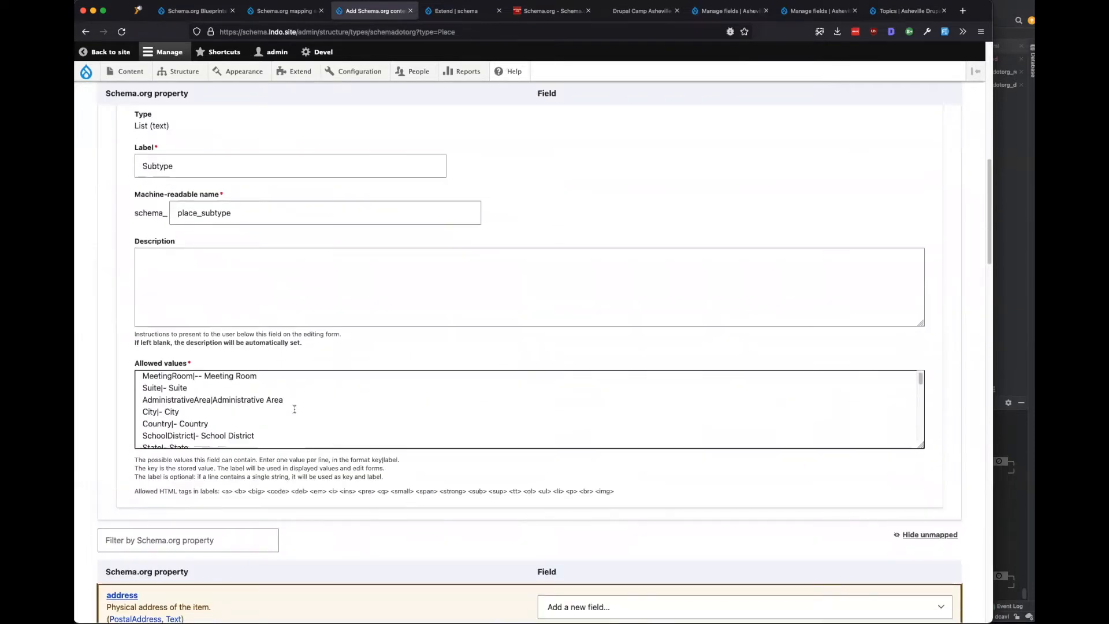
scroll(294, 409, "down", 5)
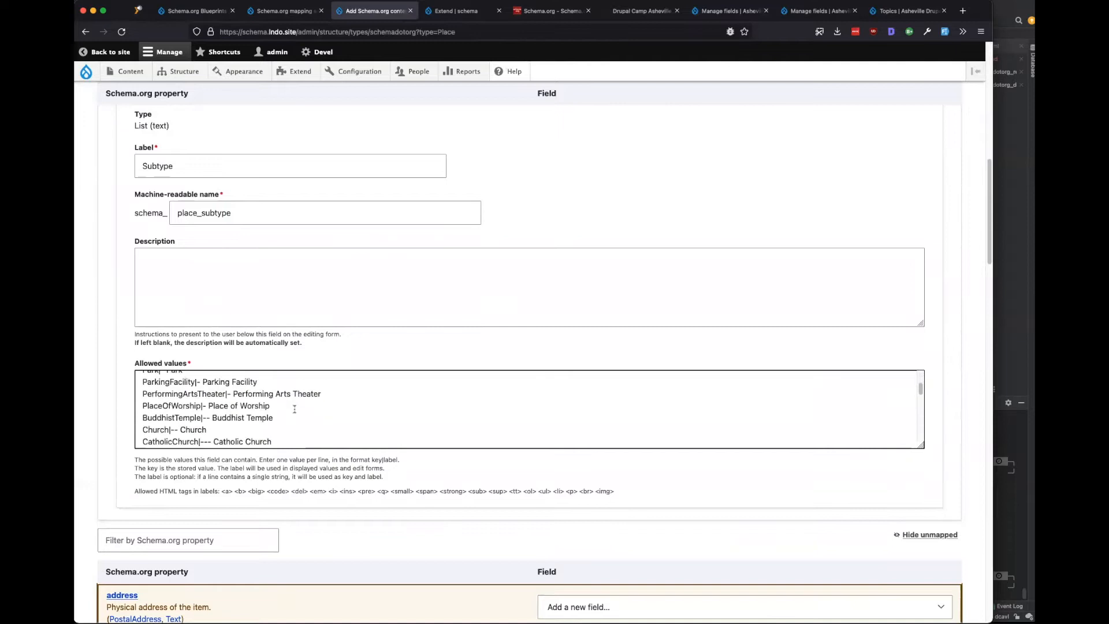
scroll(295, 409, "down", 20)
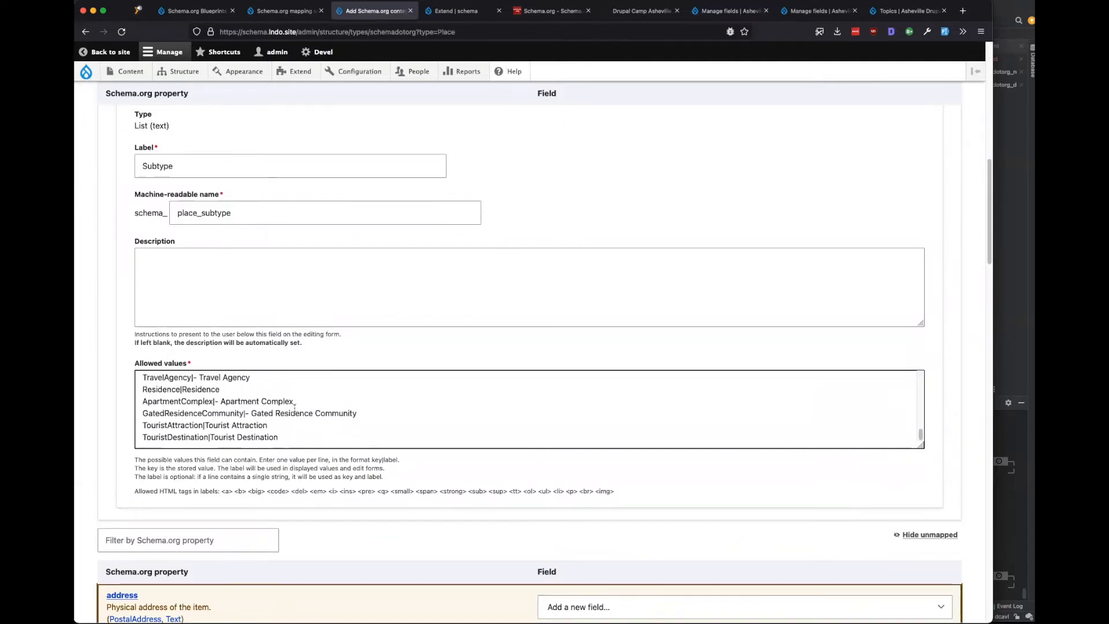
scroll(294, 409, "down", 5)
scroll(256, 386, "up", 4)
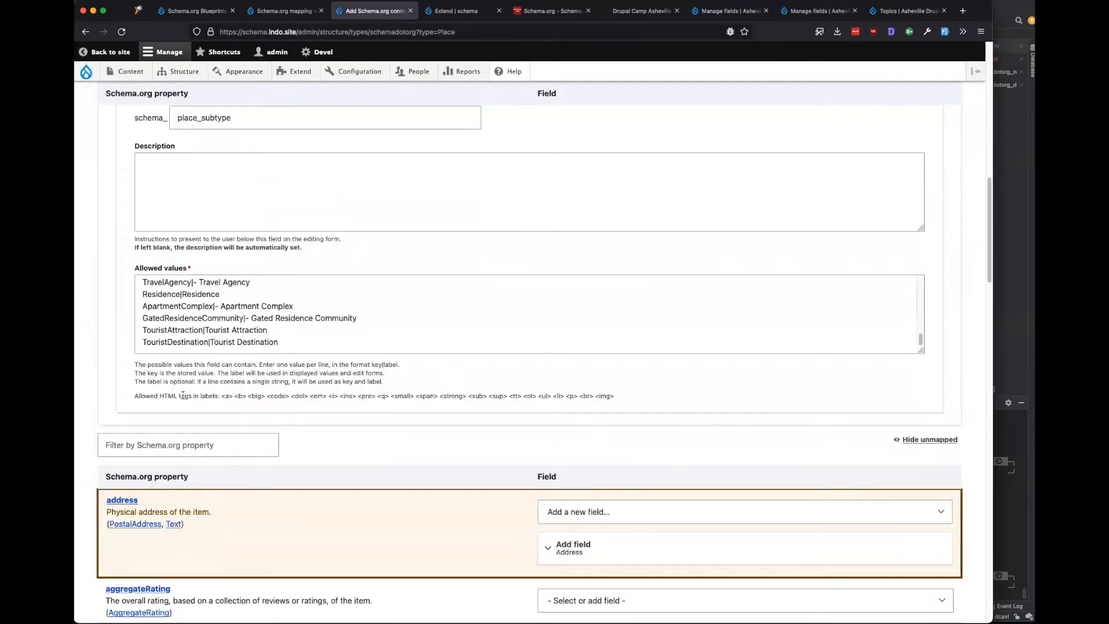
scroll(182, 394, "up", 4)
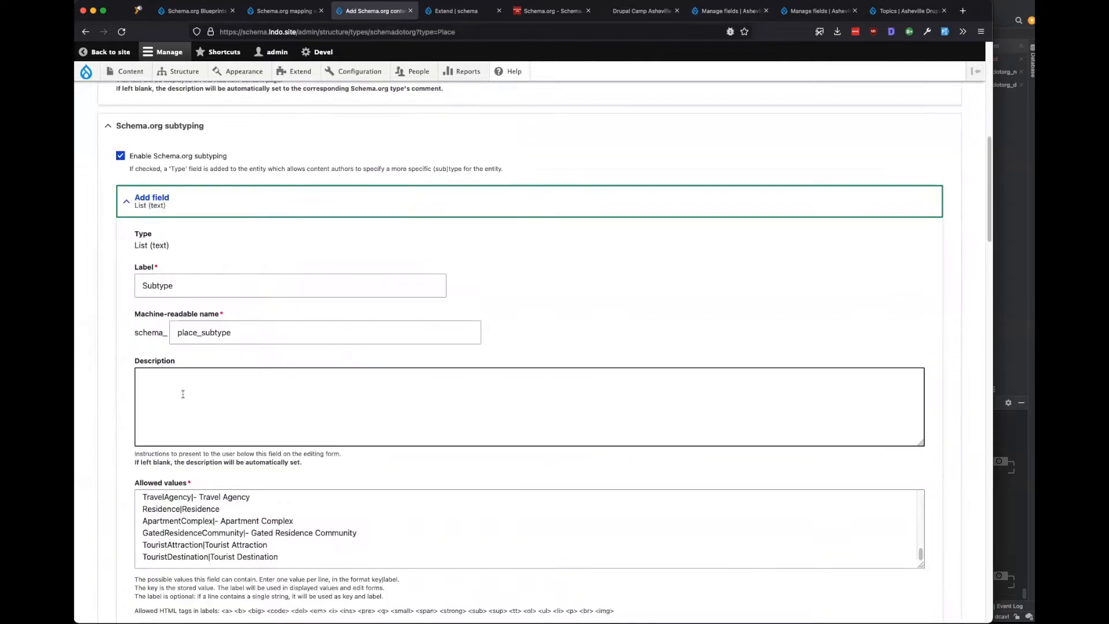
left_click(195, 205)
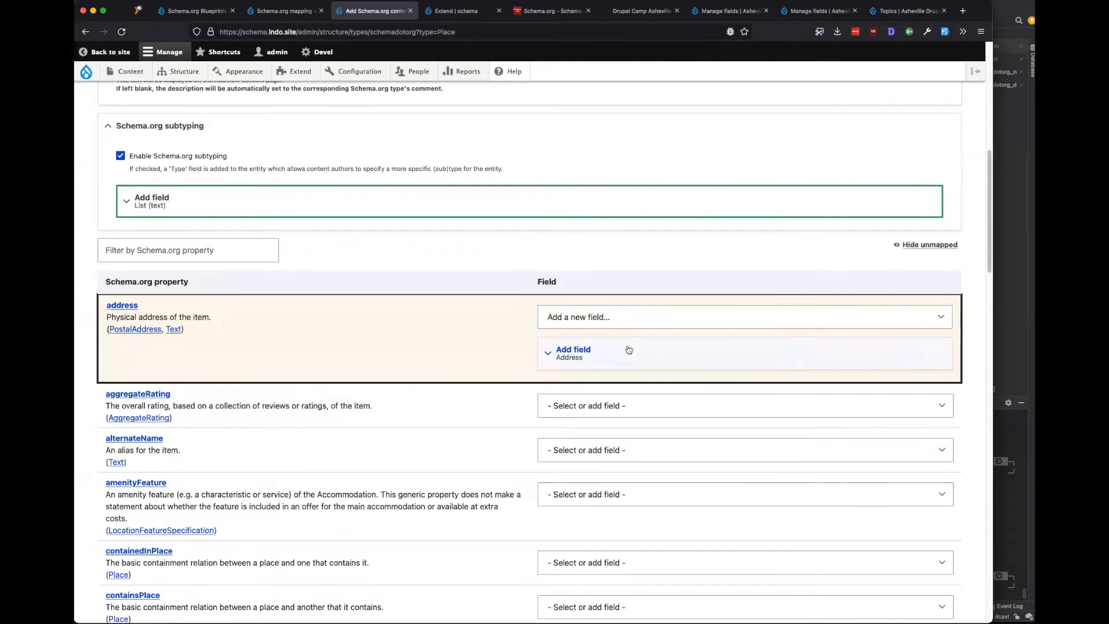
Review the image field's mapping settings on the Place form.
scroll(366, 386, "down", 3)
scroll(366, 386, "down", 2)
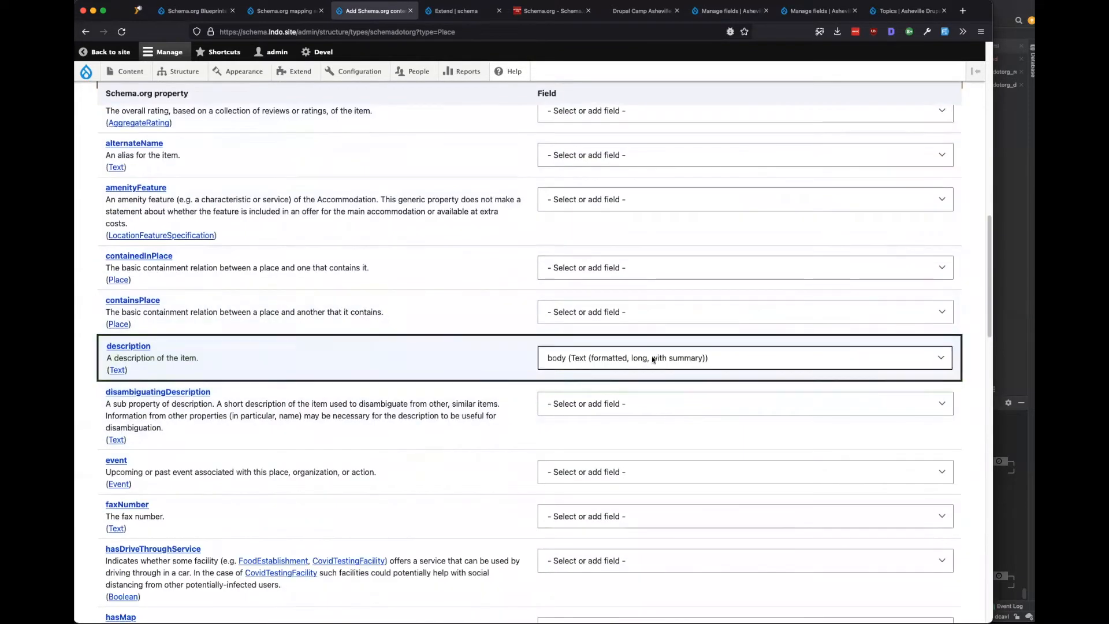
scroll(438, 388, "down", 2)
scroll(427, 389, "down", 2)
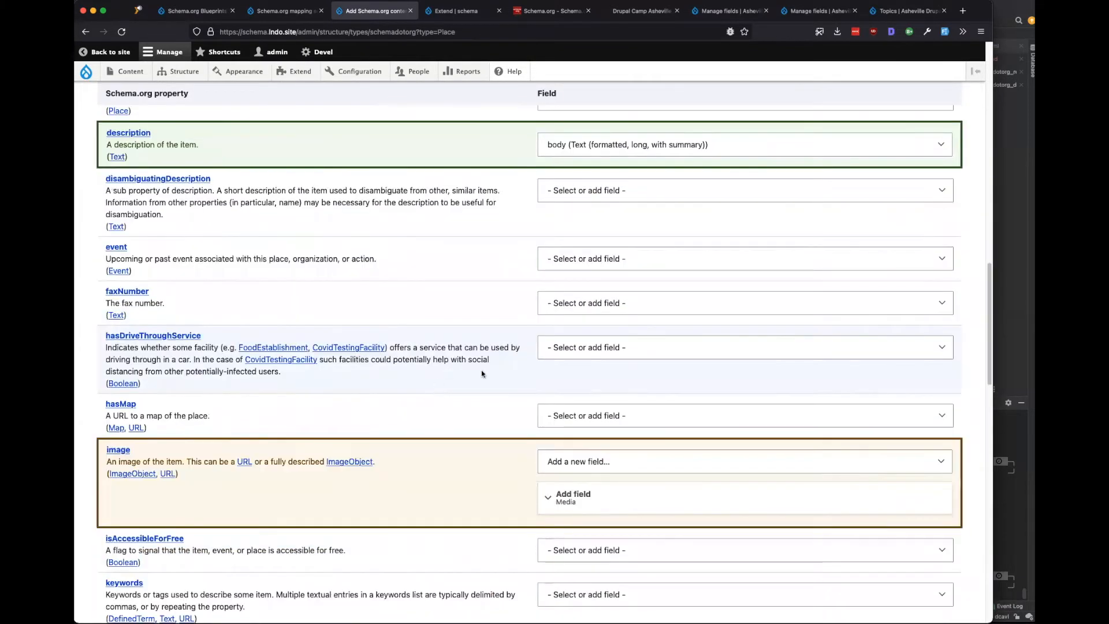
scroll(482, 373, "down", 2)
left_click(574, 404)
left_click(581, 407)
scroll(376, 393, "down", 10)
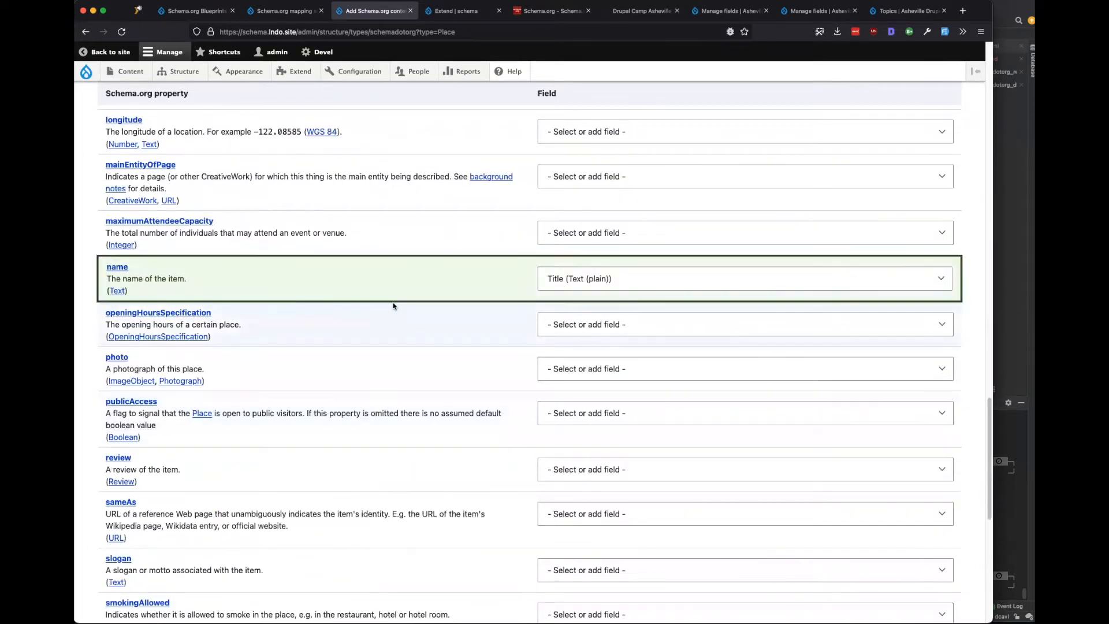
scroll(392, 324, "down", 10)
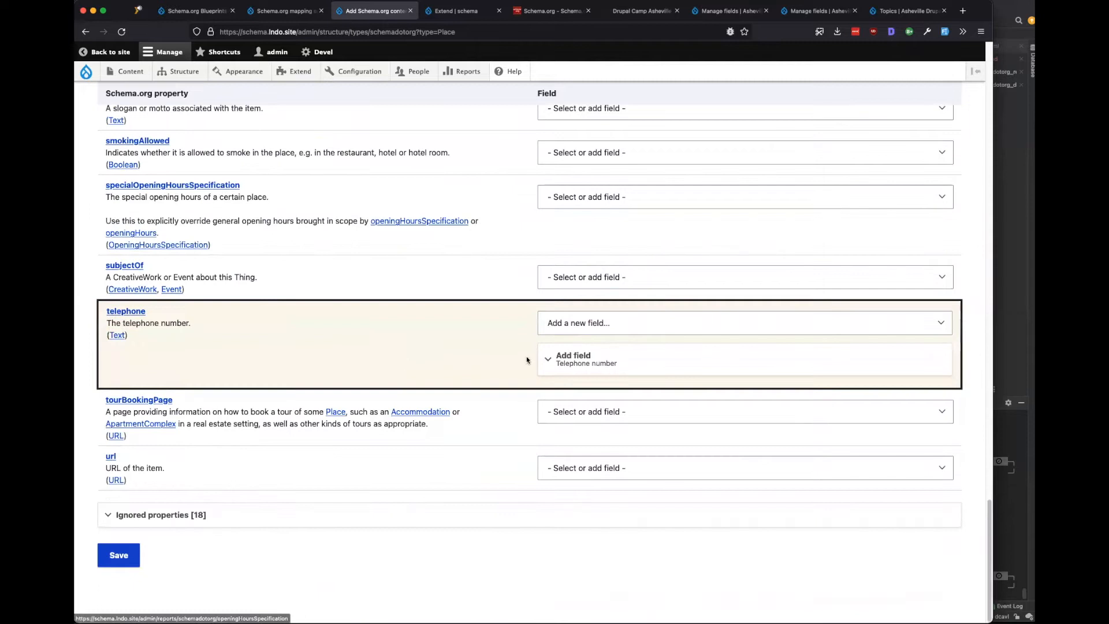
Map the url property to a new Link field and save the Place content type.
left_click(586, 467)
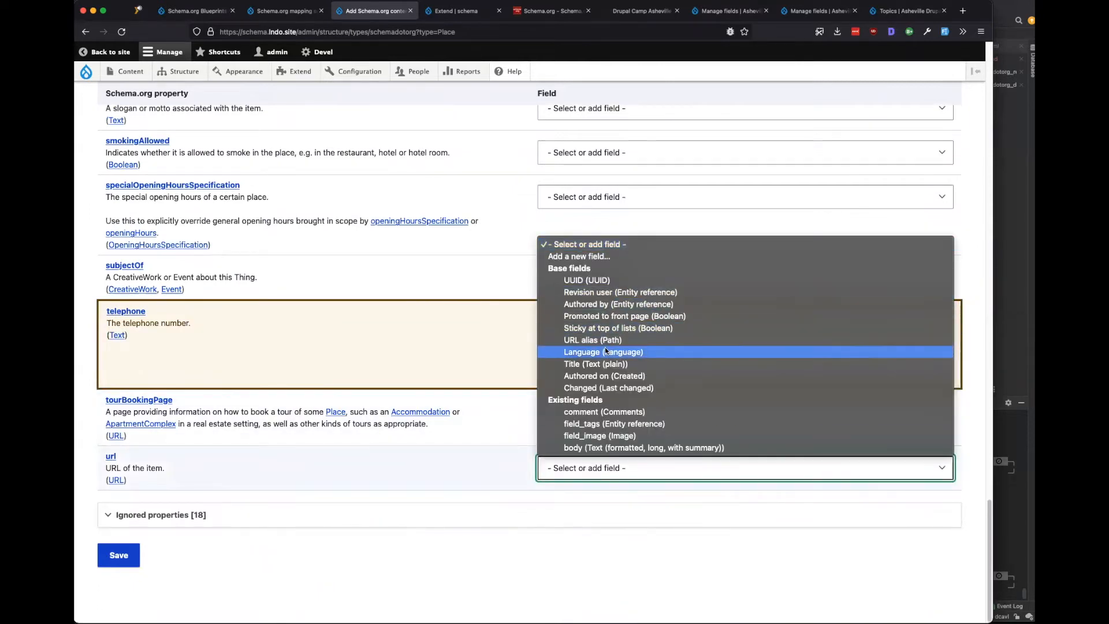
left_click(581, 256)
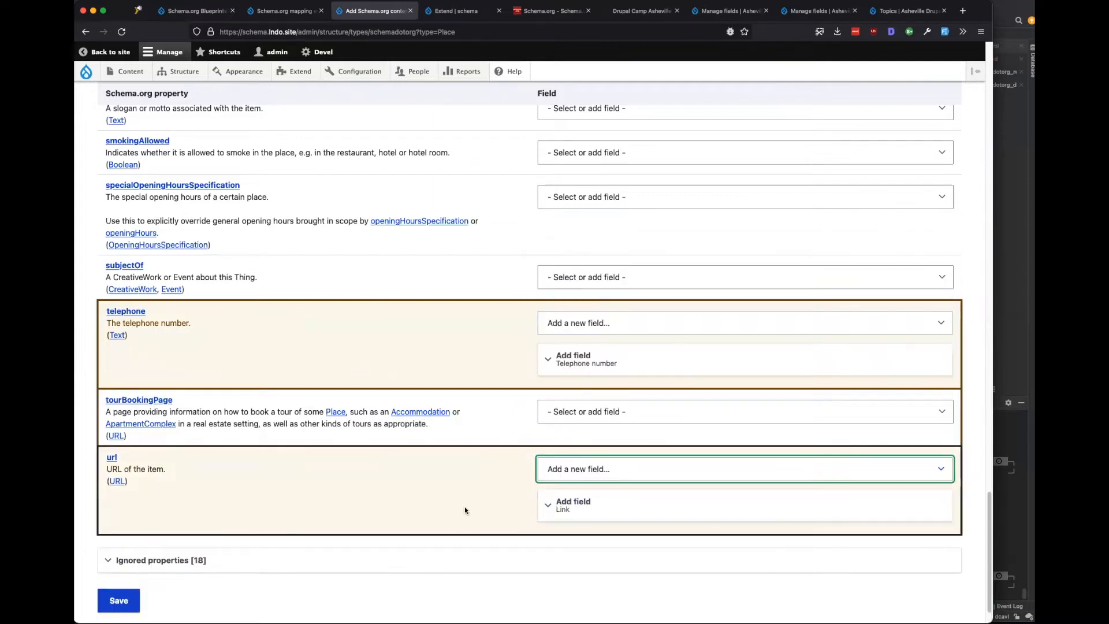
left_click(605, 509)
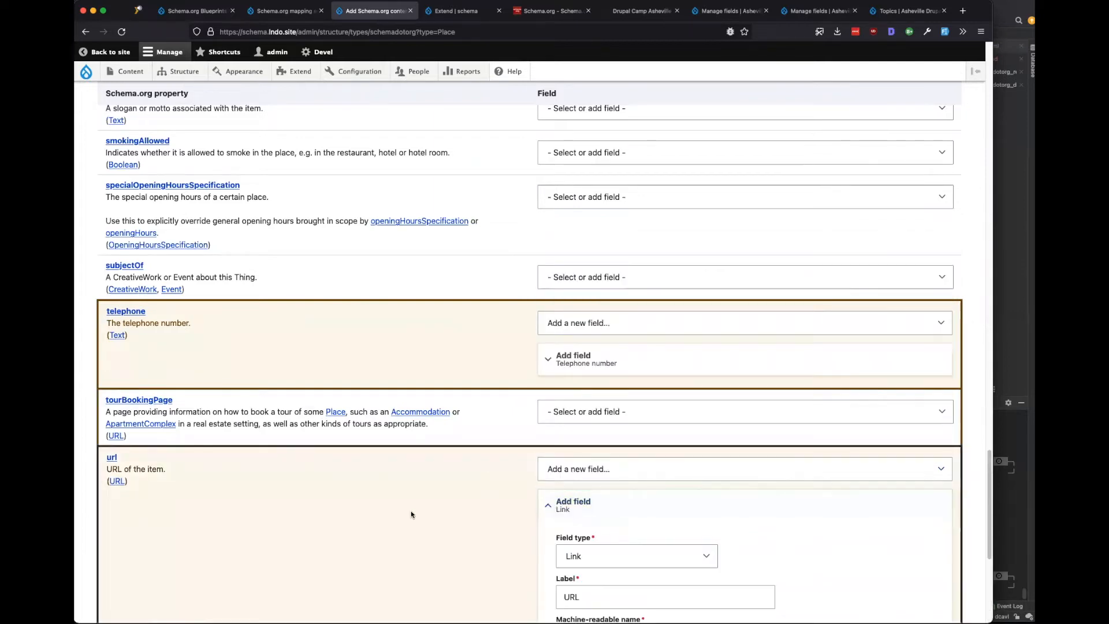
scroll(411, 512, "down", 5)
left_click(130, 556)
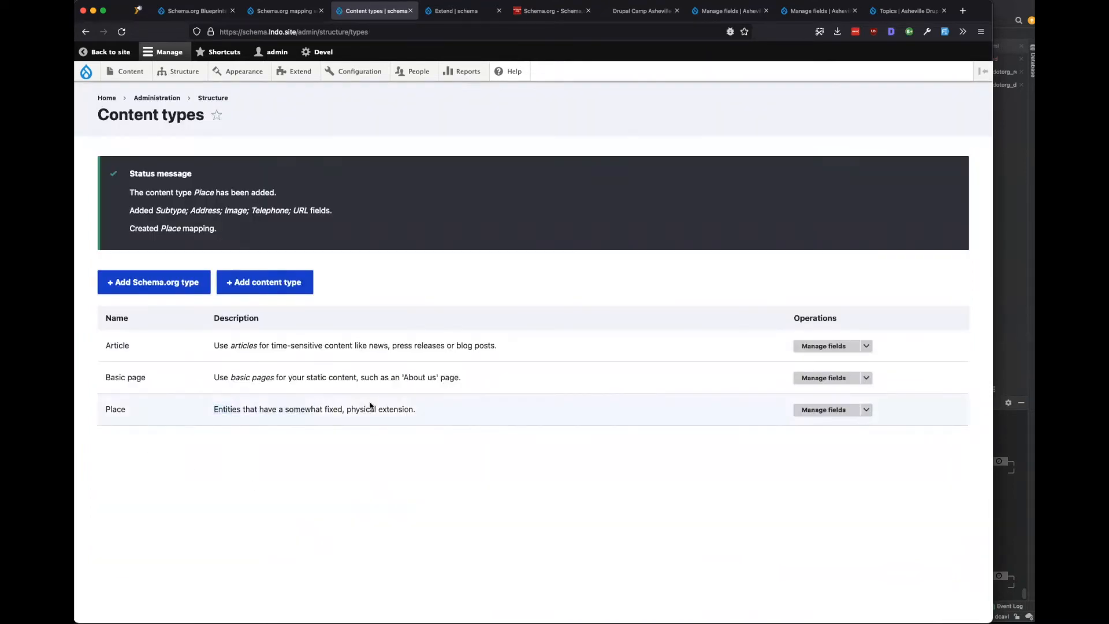
Check the Schema.org mapping sets page for node:Place among the Common set's types.
left_click(286, 11)
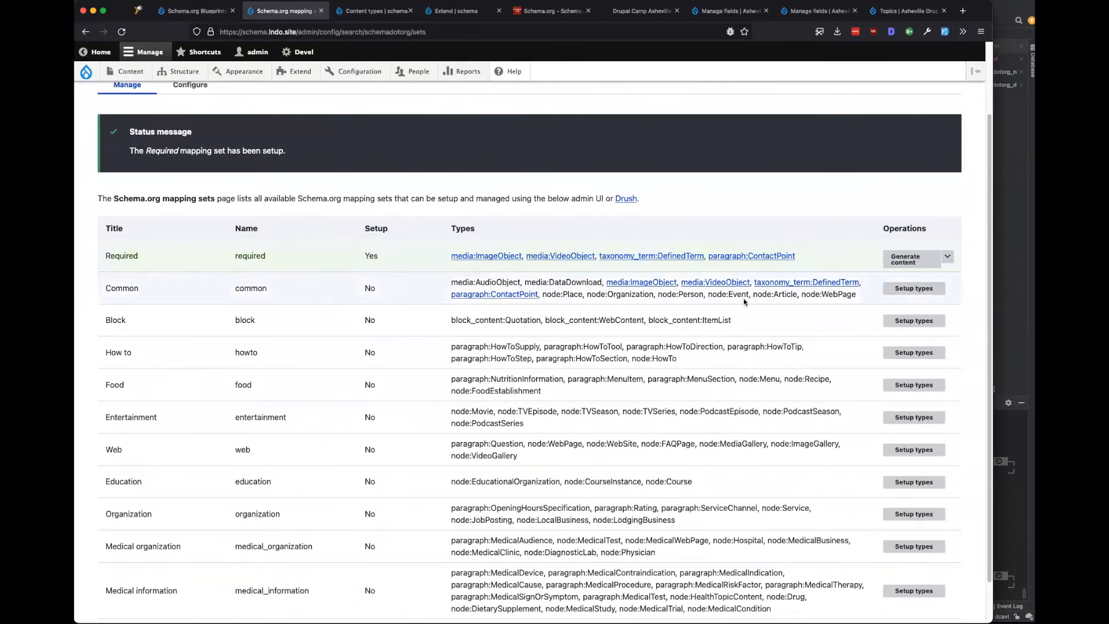
left_click_drag(582, 295, 542, 296)
left_click(122, 32)
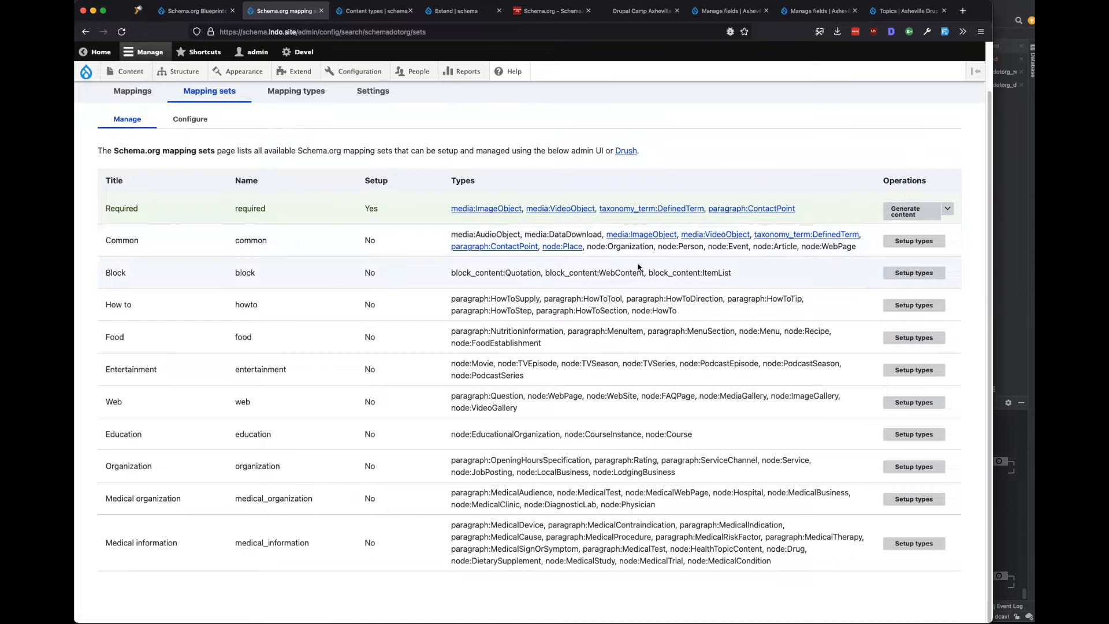
Start adding an Organization Schema.org content type, then view the Asheville Location fields.
left_click(363, 13)
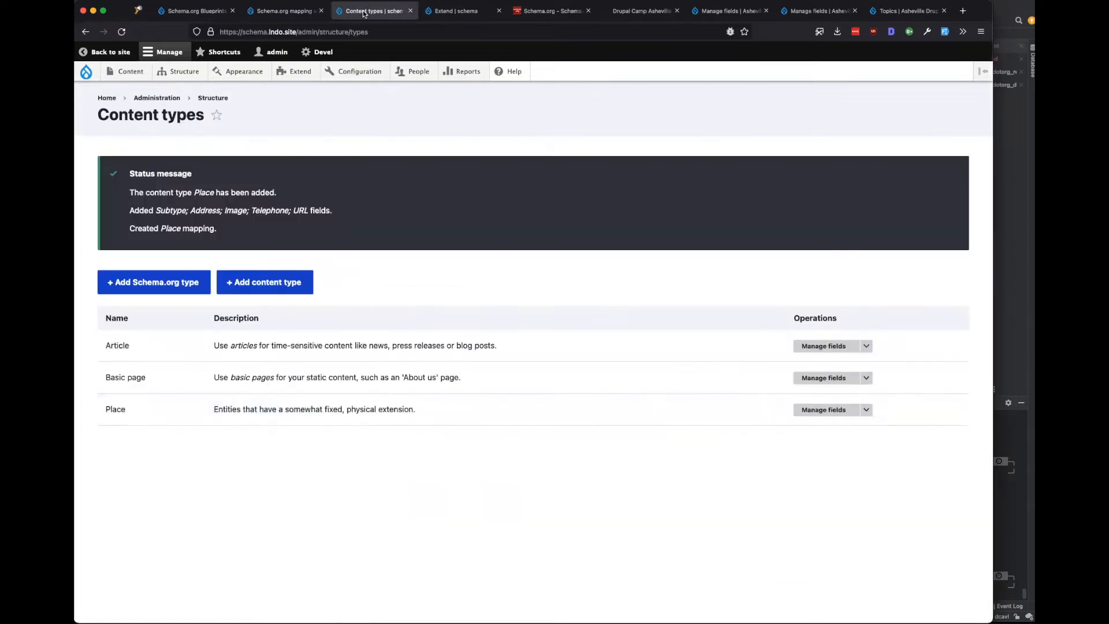
left_click(132, 285)
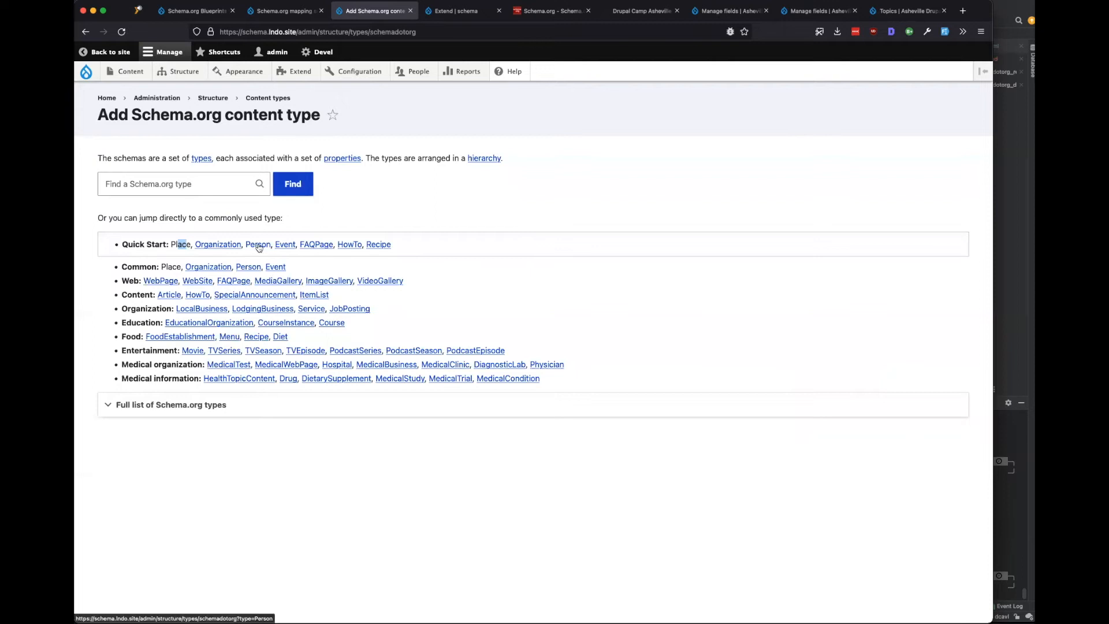
left_click(217, 245)
left_click(730, 11)
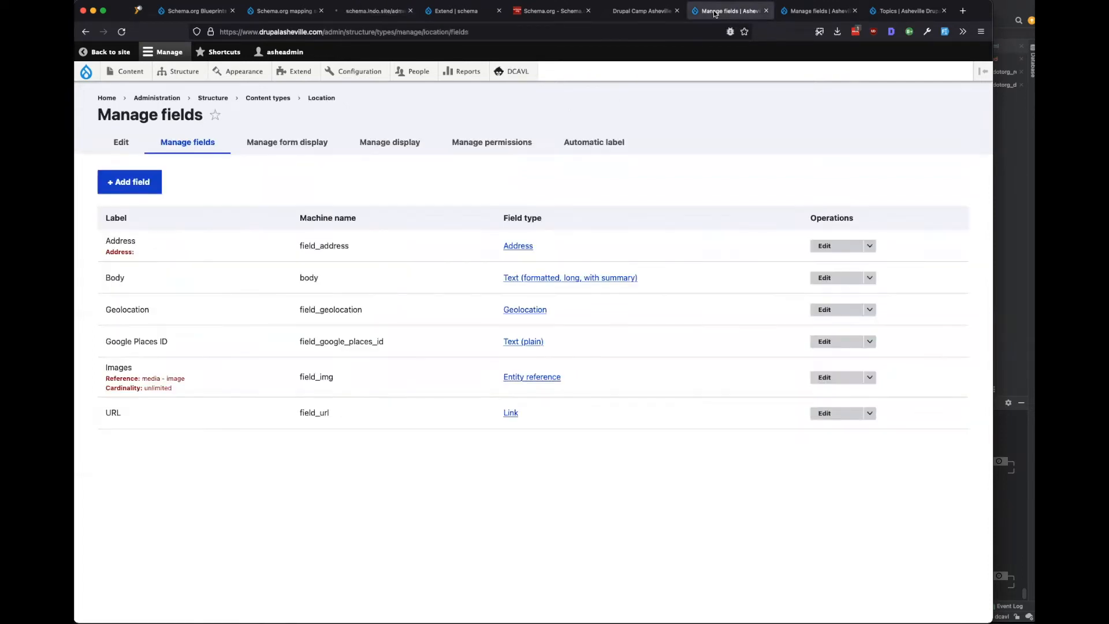
Open the Asheville site's Content types list through Structure and look over the Sponsor type.
mouse_move(179, 72)
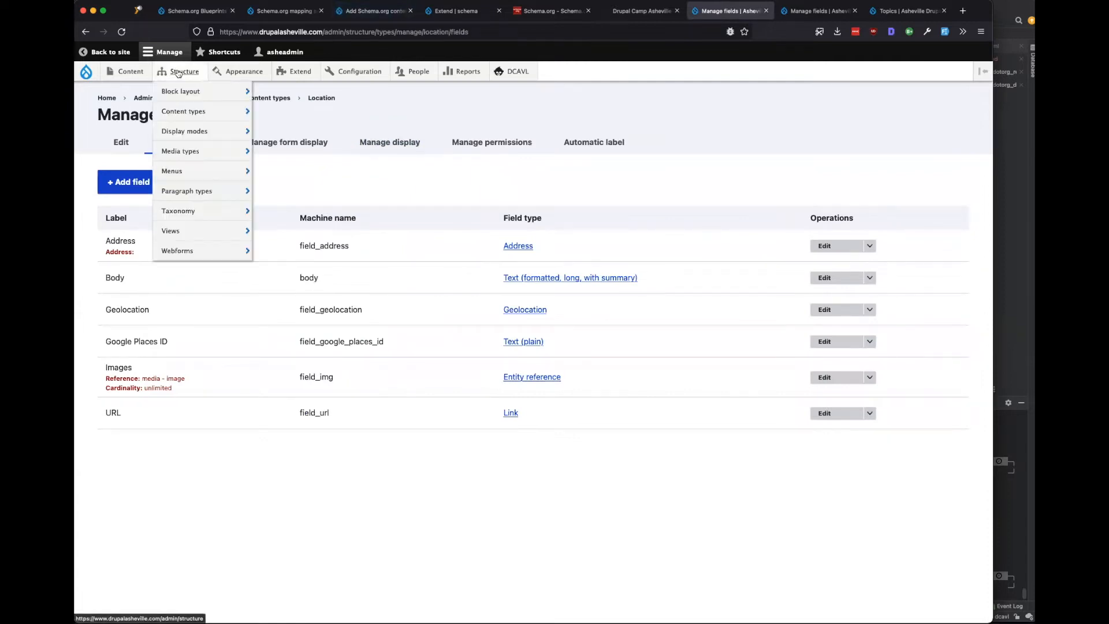
mouse_move(180, 111)
mouse_move(289, 233)
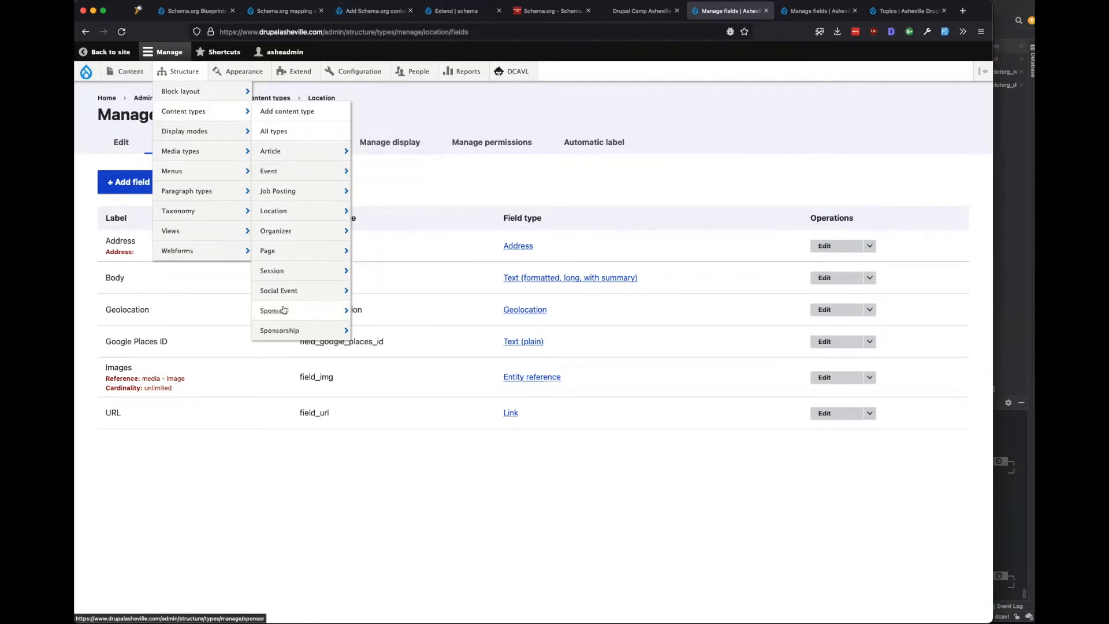
mouse_move(281, 317)
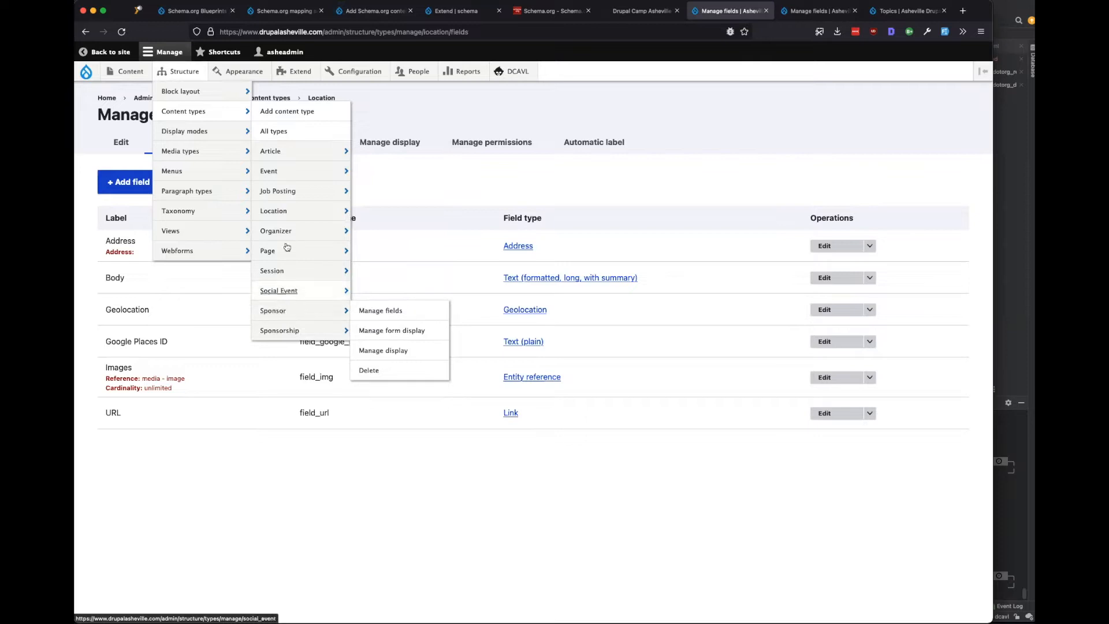
left_click(191, 112)
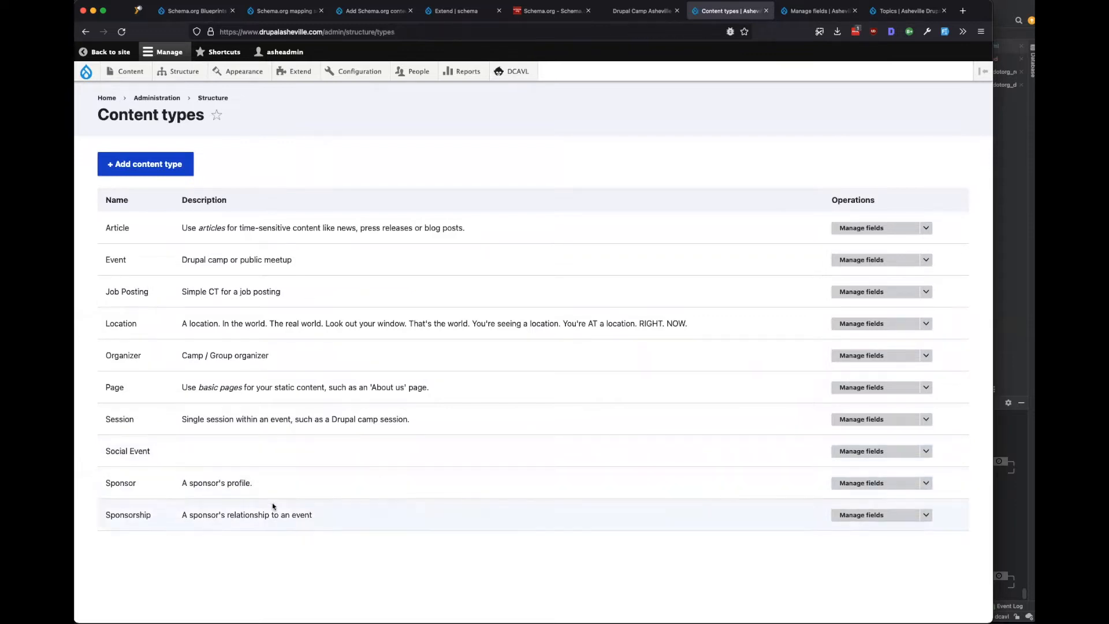
left_click_drag(144, 487, 105, 486)
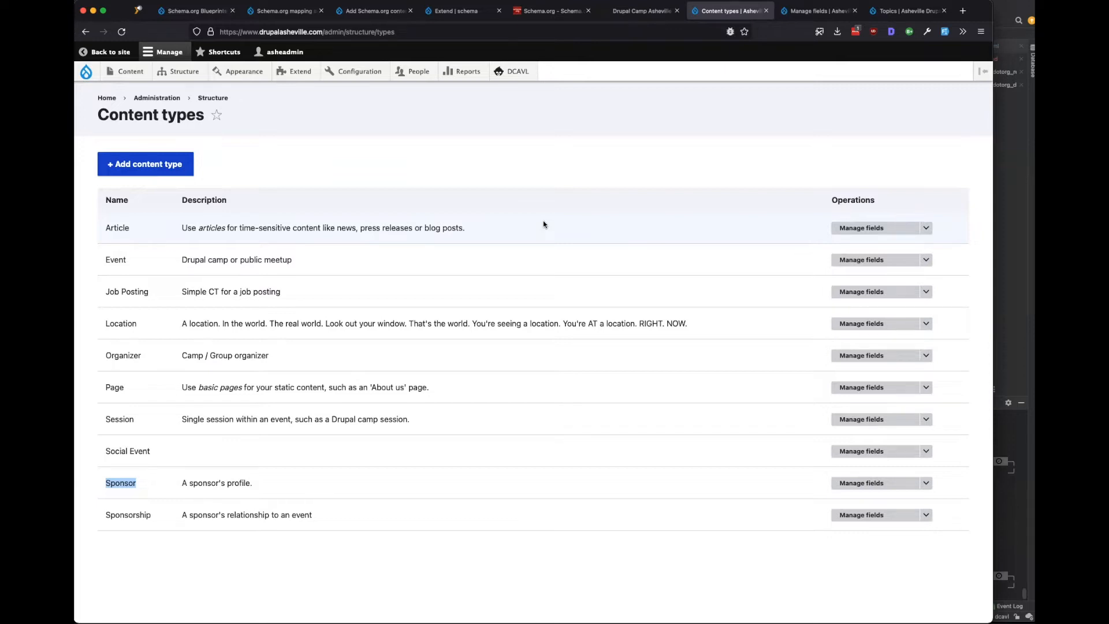
left_click(500, 181)
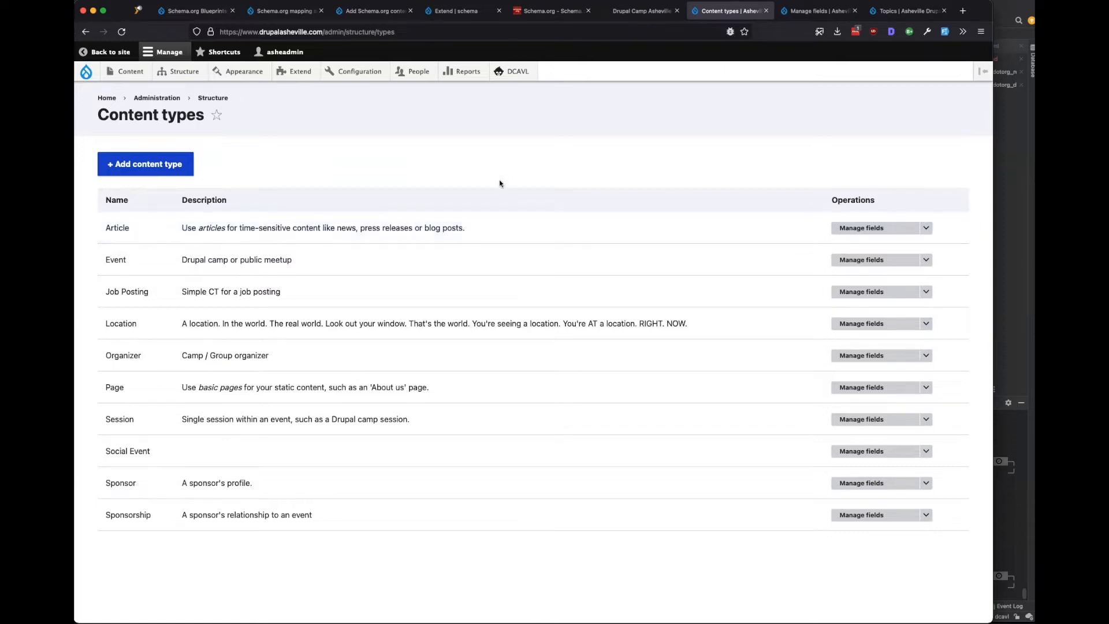
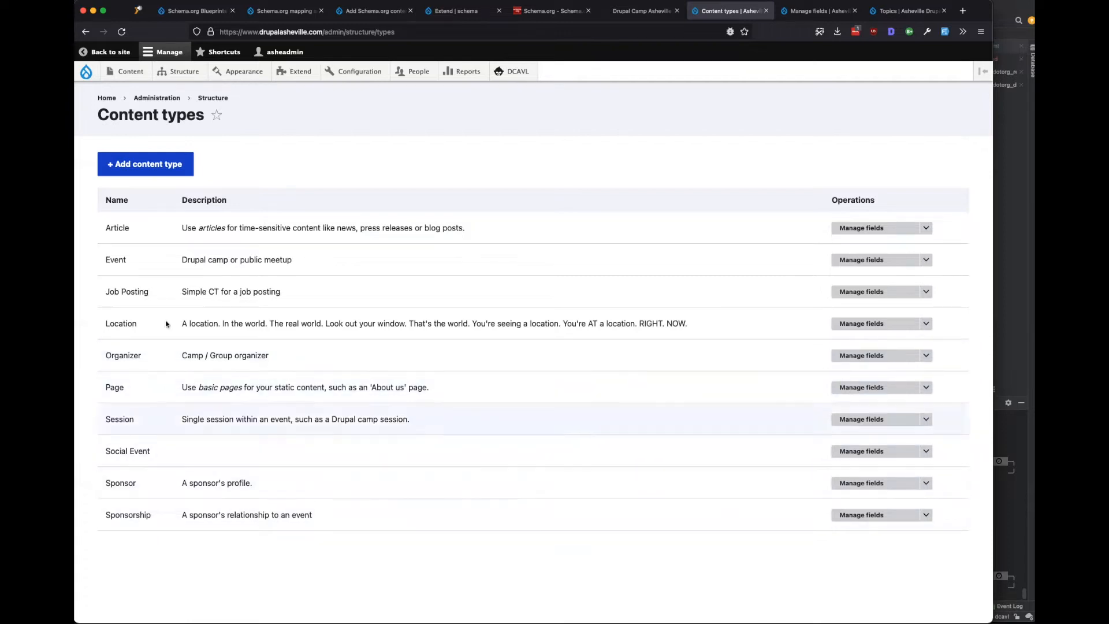
Return to the Add Schema.org content type form for Organization, named Organization/organization.
left_click(274, 13)
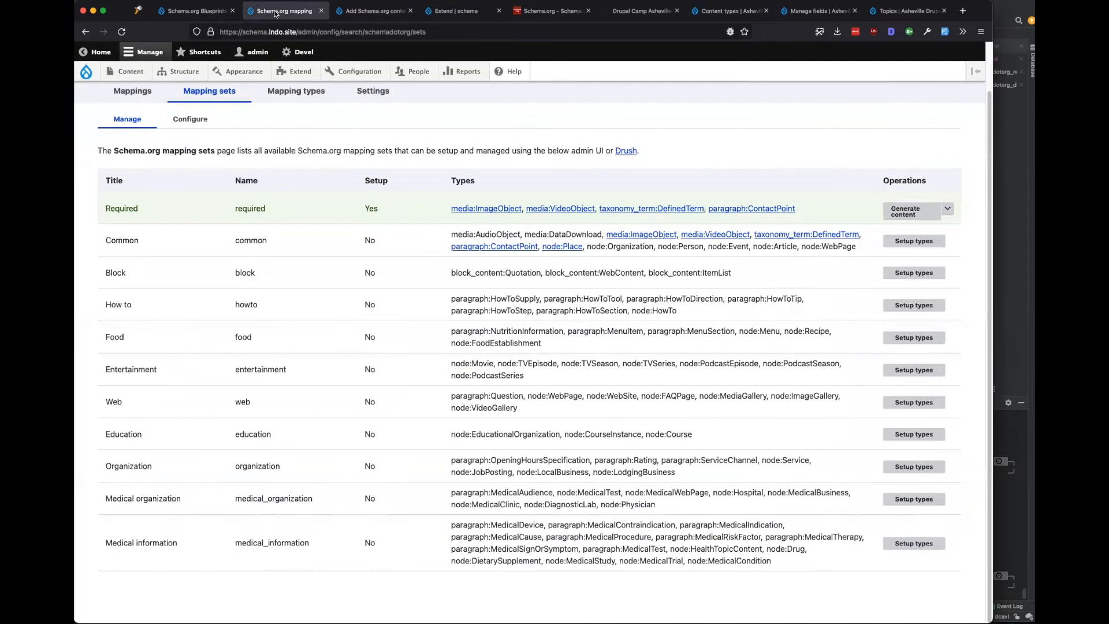
left_click(353, 13)
scroll(283, 329, "down", 1)
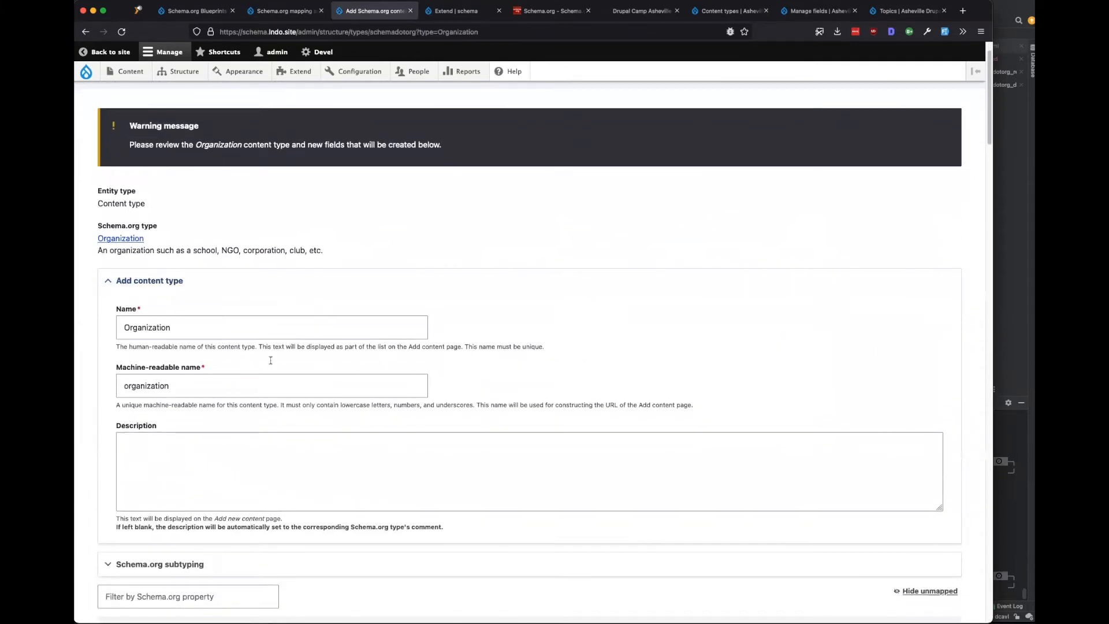
Expand Schema.org subtyping and enable it for the Organization type.
scroll(272, 358, "down", 2)
scroll(271, 361, "down", 2)
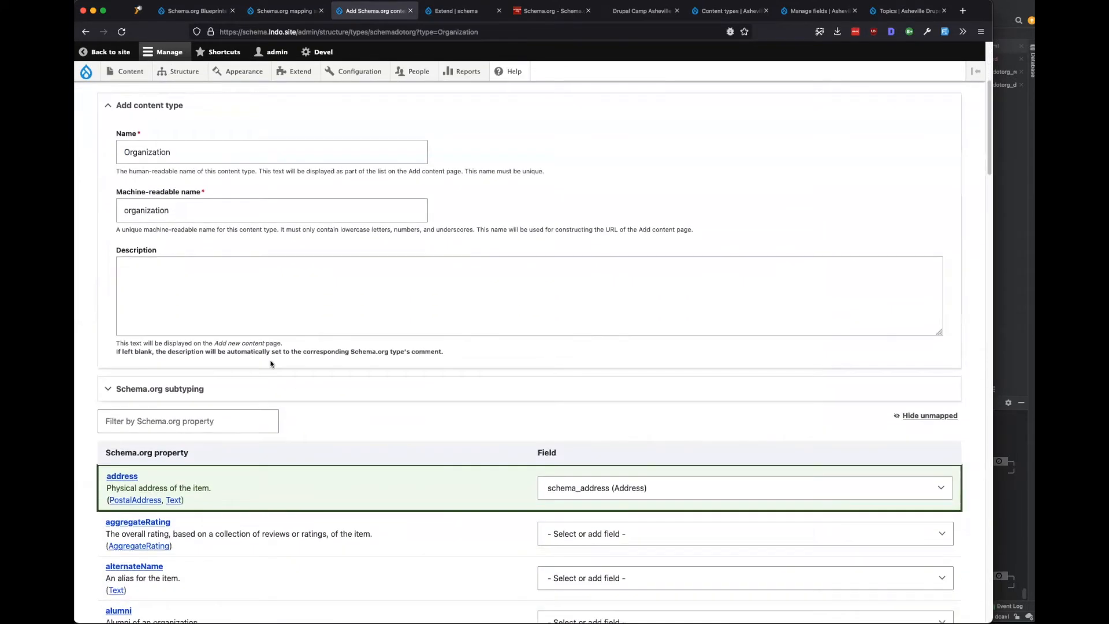
left_click(176, 390)
scroll(213, 337, "down", 1)
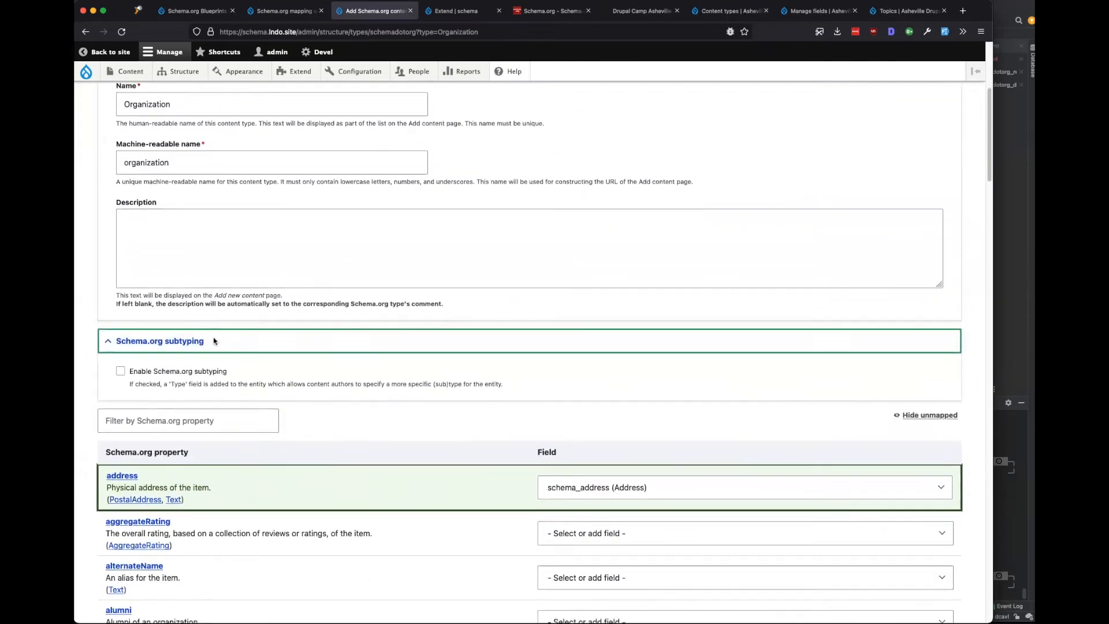
left_click(185, 373)
scroll(323, 346, "down", 2)
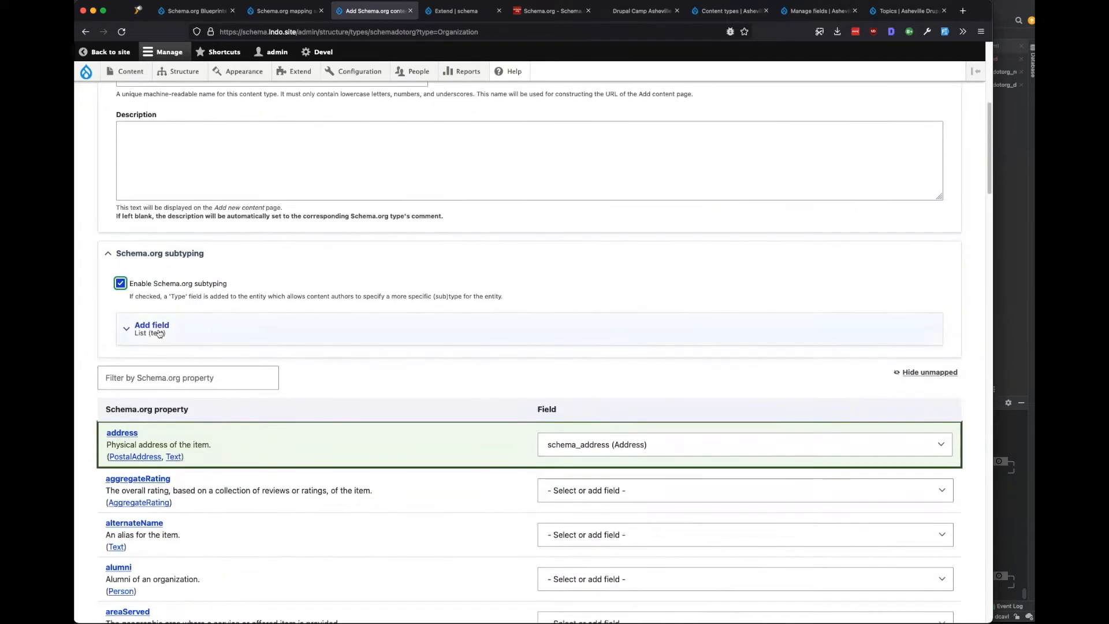
Review the Subtype field's allowed values, highlighting the Airline|Airline entry.
left_click(311, 316)
scroll(285, 404, "down", 5)
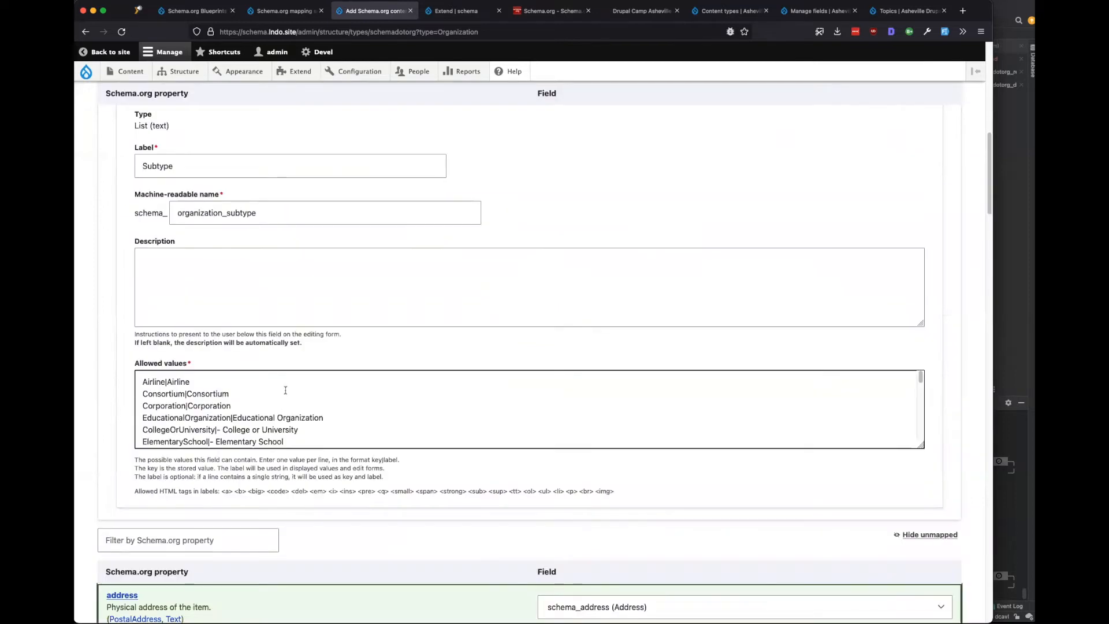
left_click(247, 382)
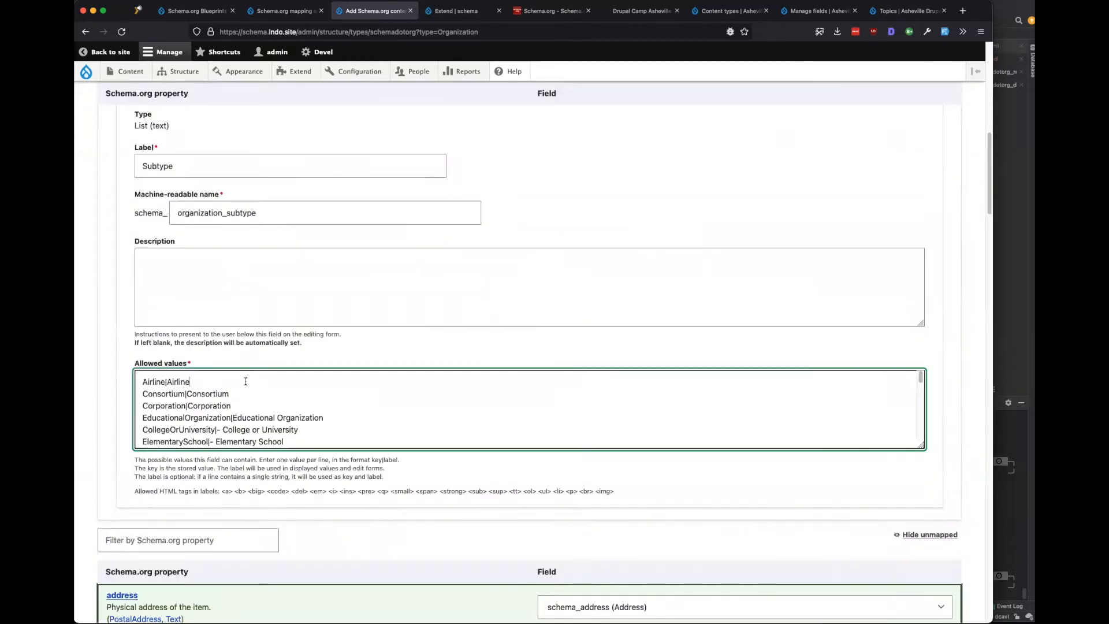
double_click(246, 381)
scroll(248, 386, "down", 2)
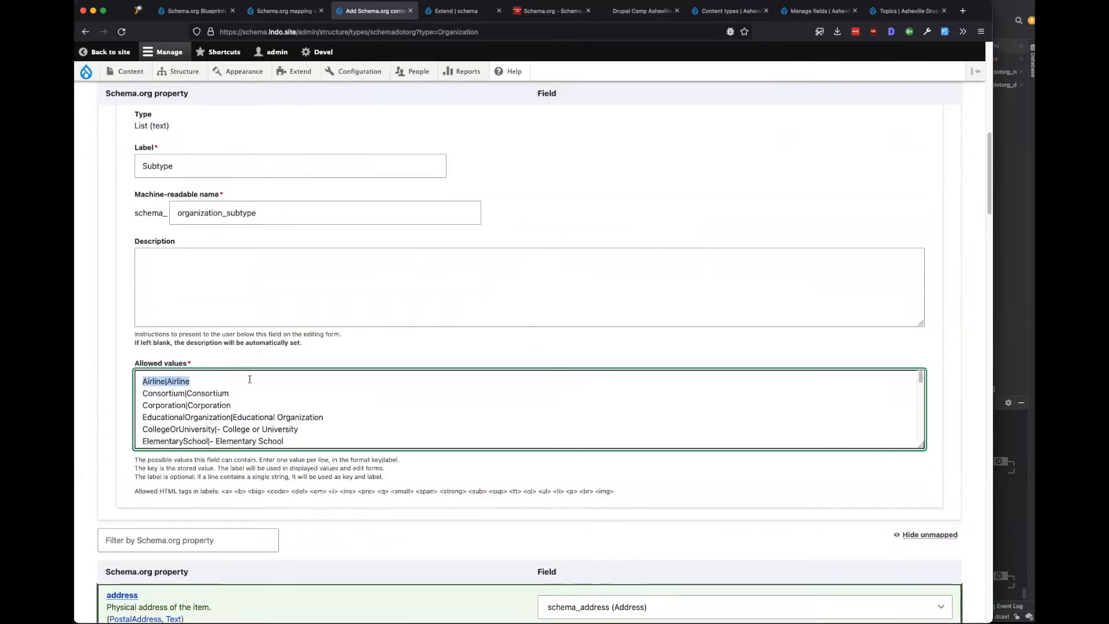
scroll(237, 410, "up", 2)
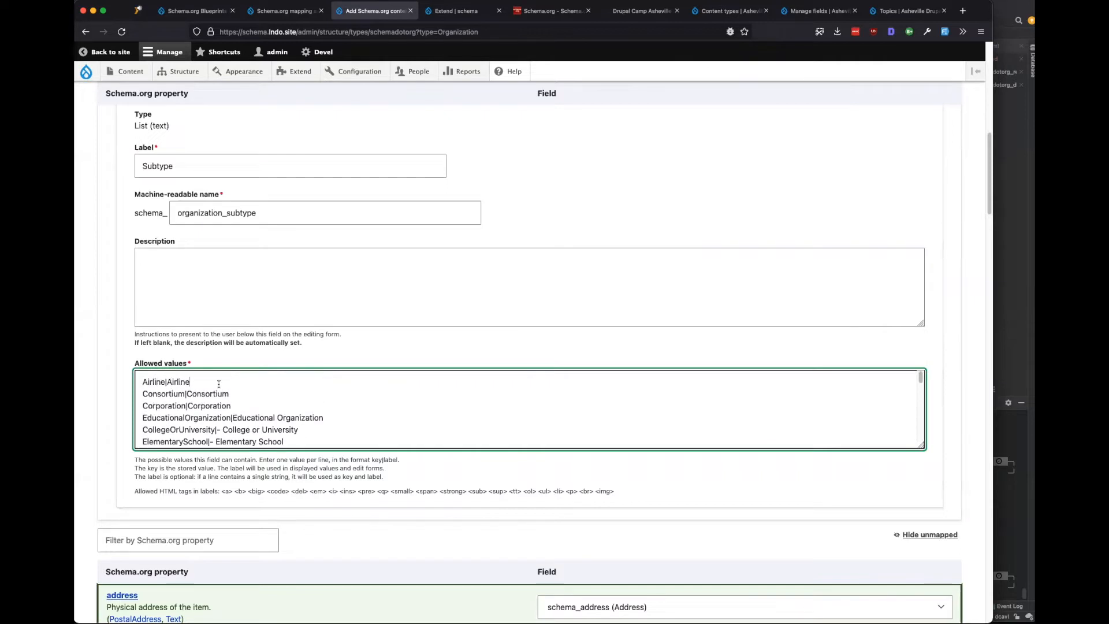
left_click_drag(219, 384, 109, 388)
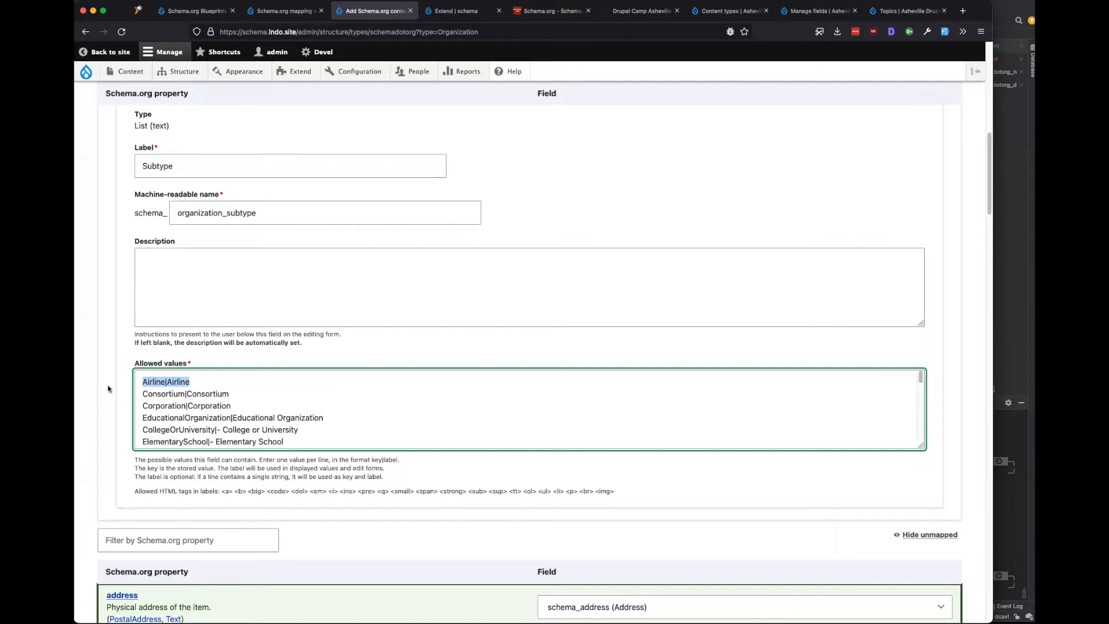
Scroll the property table and briefly expand the contactPoint new field settings.
scroll(179, 397, "down", 5)
scroll(179, 397, "down", 5)
scroll(124, 407, "down", 5)
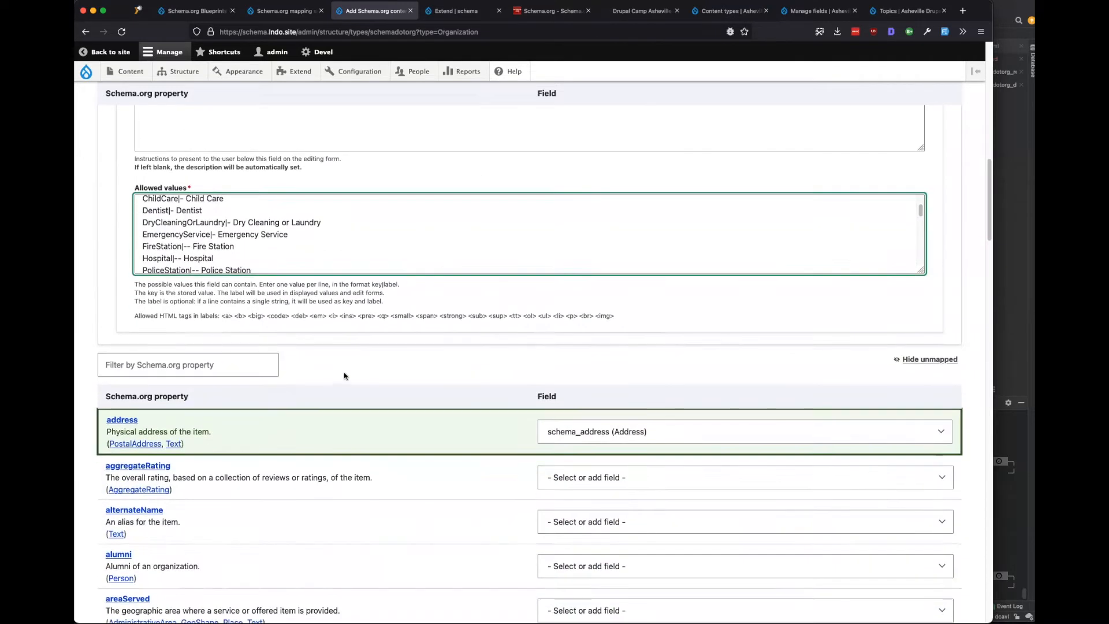
scroll(344, 376, "down", 1)
scroll(350, 378, "down", 7)
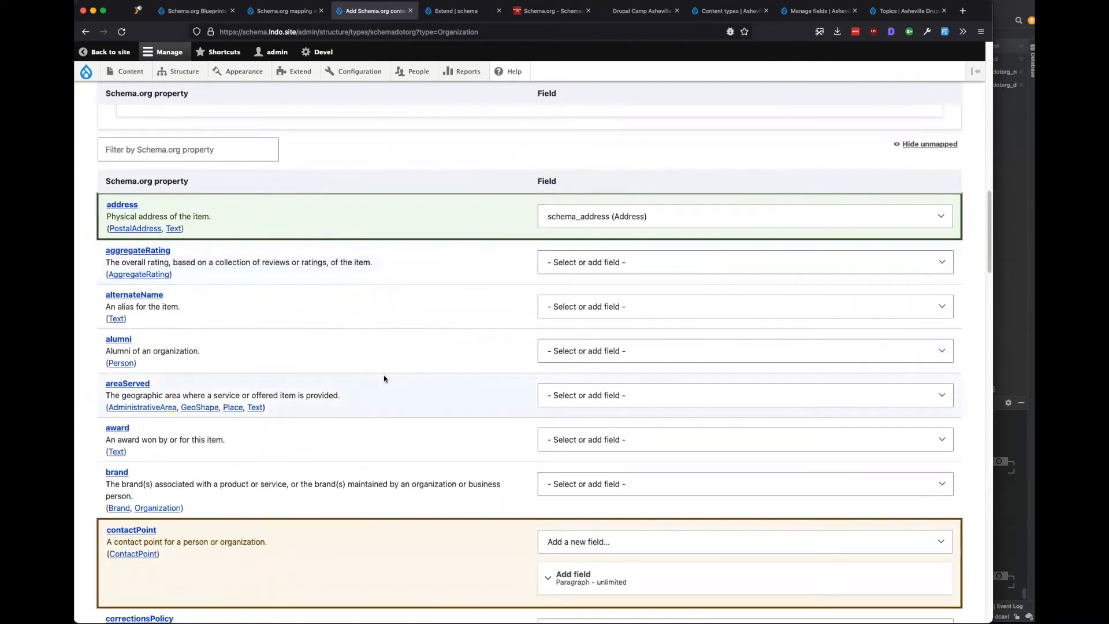
scroll(383, 379, "down", 3)
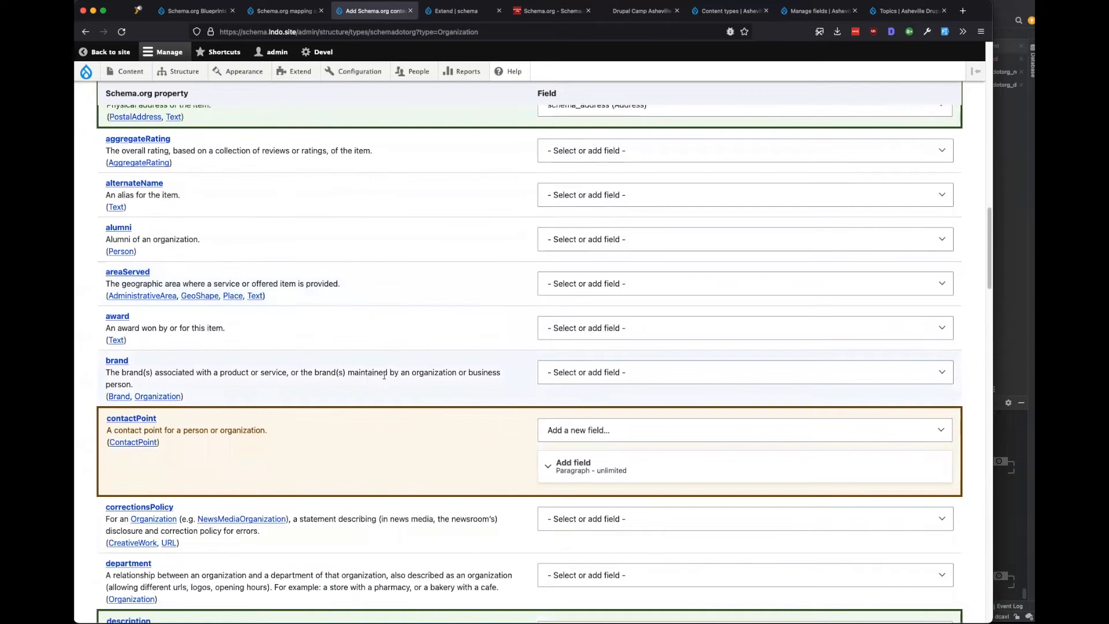
scroll(372, 418, "down", 2)
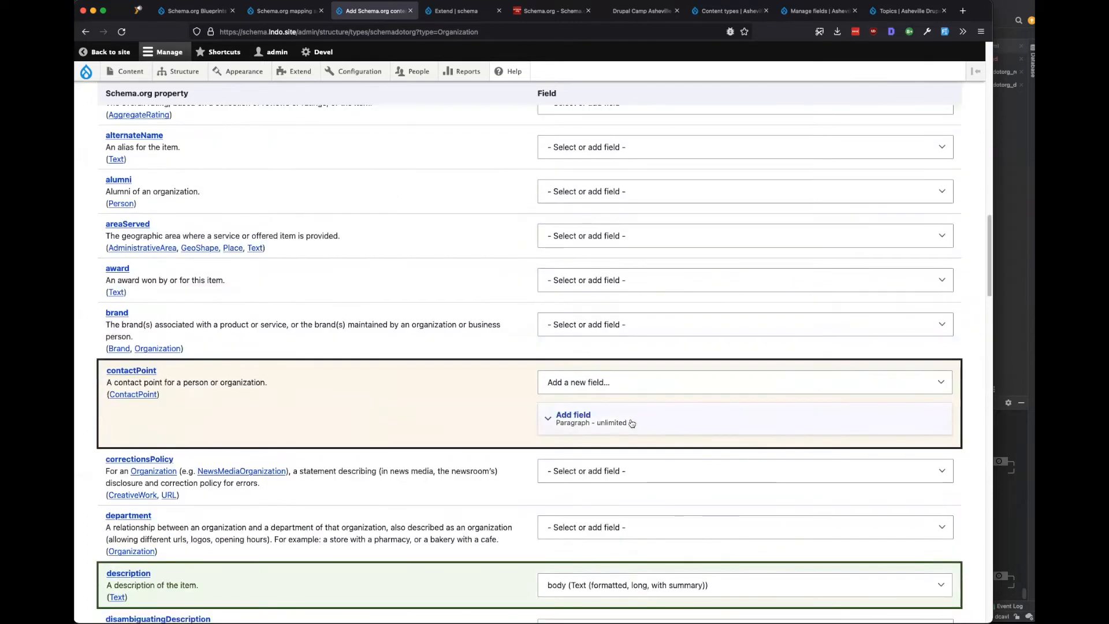
left_click(632, 423)
left_click(631, 423)
scroll(429, 458, "down", 4)
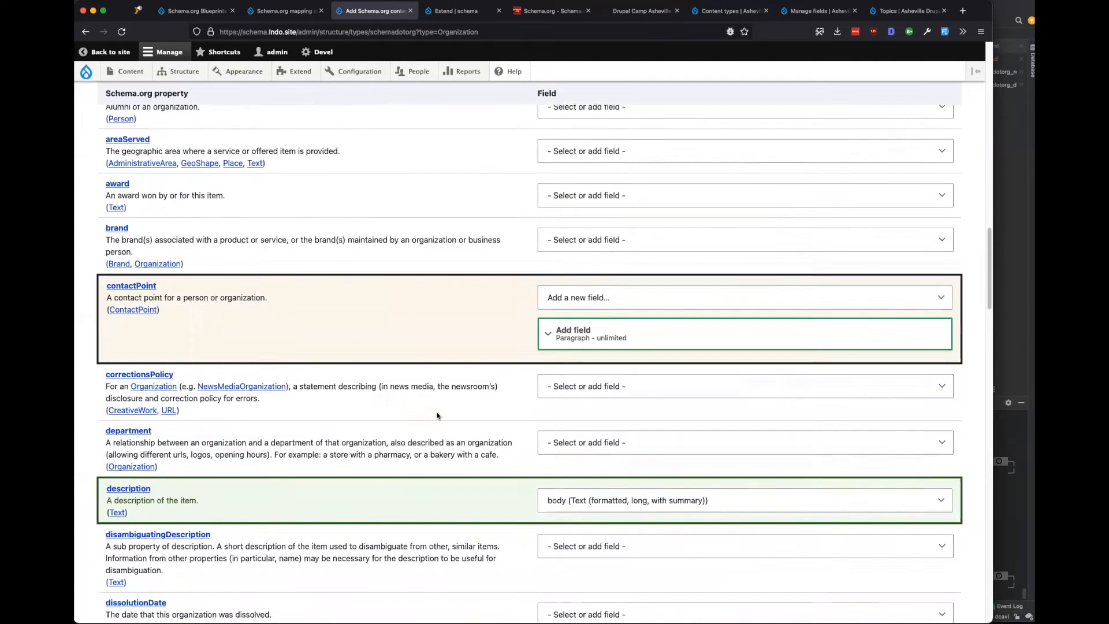
scroll(419, 462, "down", 12)
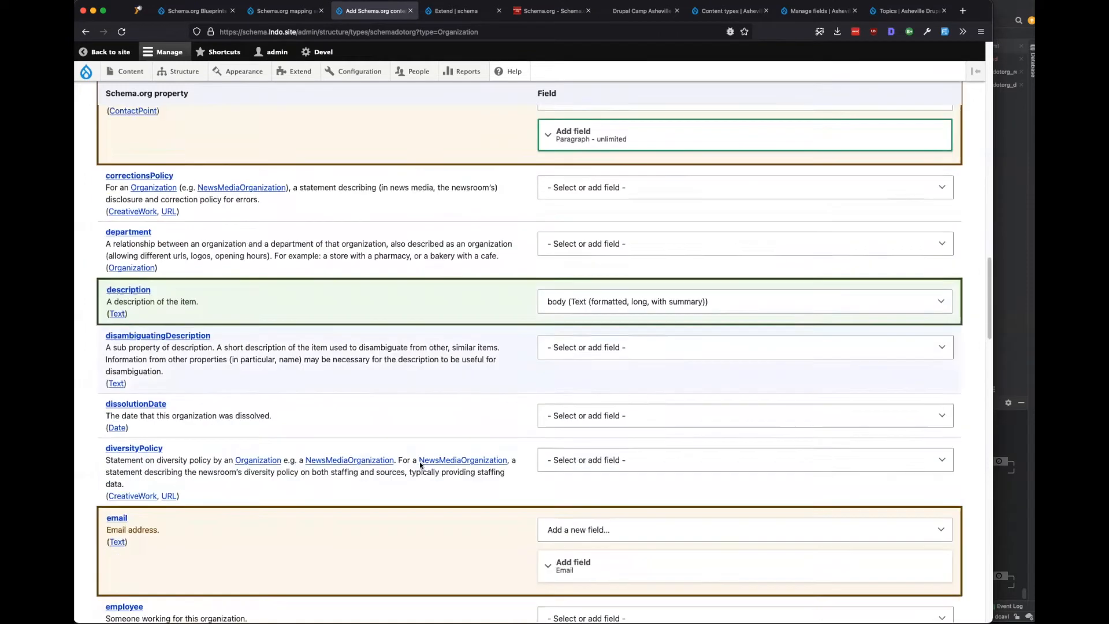
Expand the new Email field's settings and read down to the memberOf property.
left_click(606, 409)
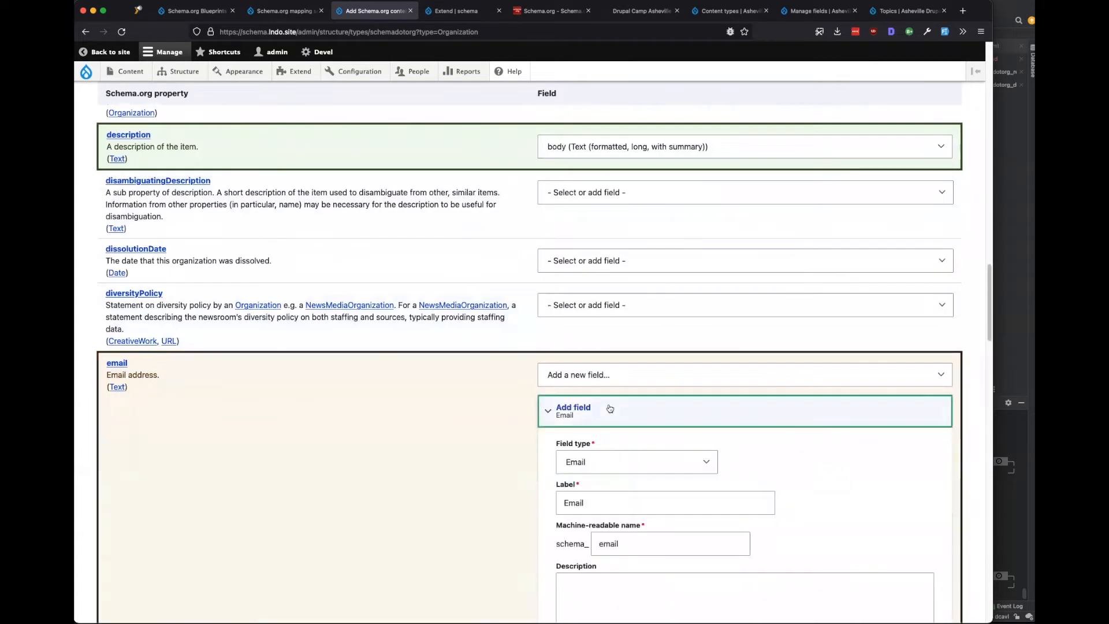
scroll(396, 470, "down", 3)
scroll(396, 470, "down", 18)
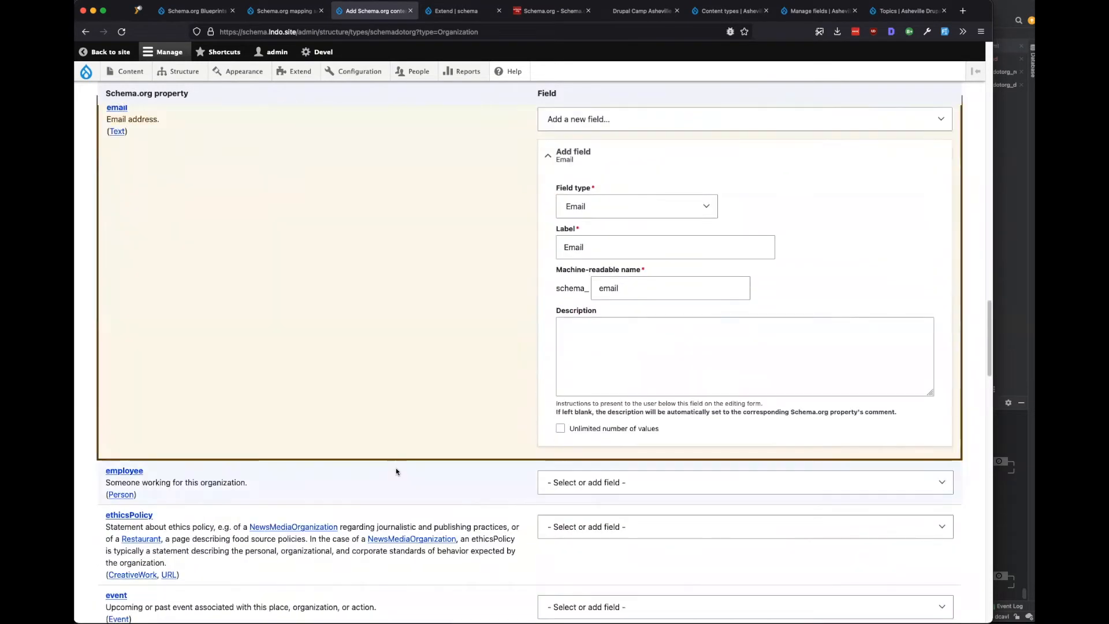
scroll(396, 471, "down", 5)
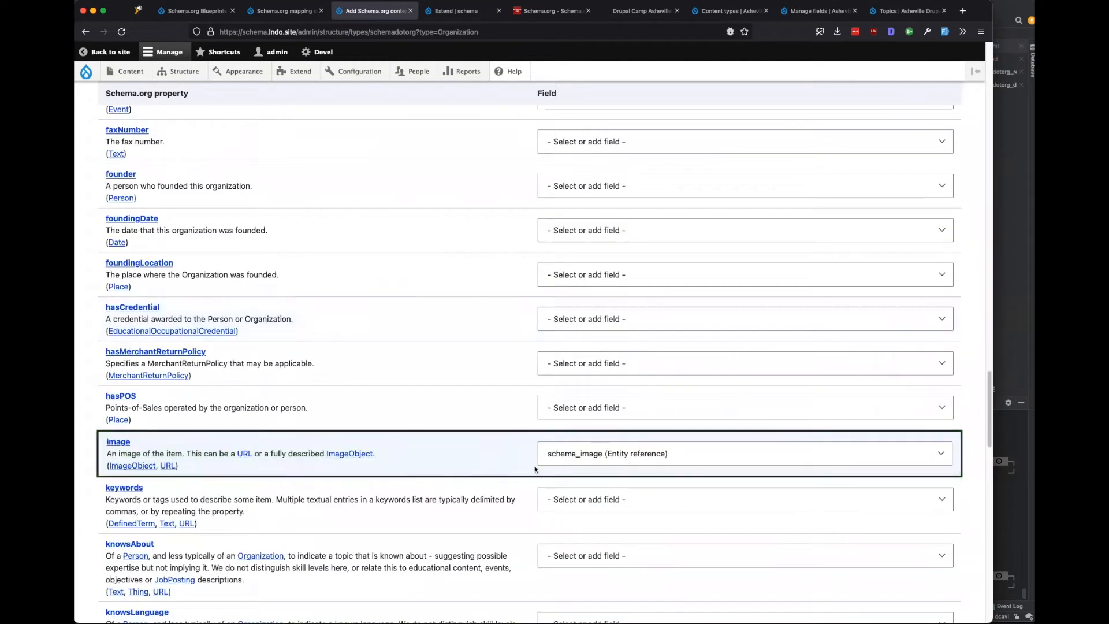
scroll(405, 468, "down", 19)
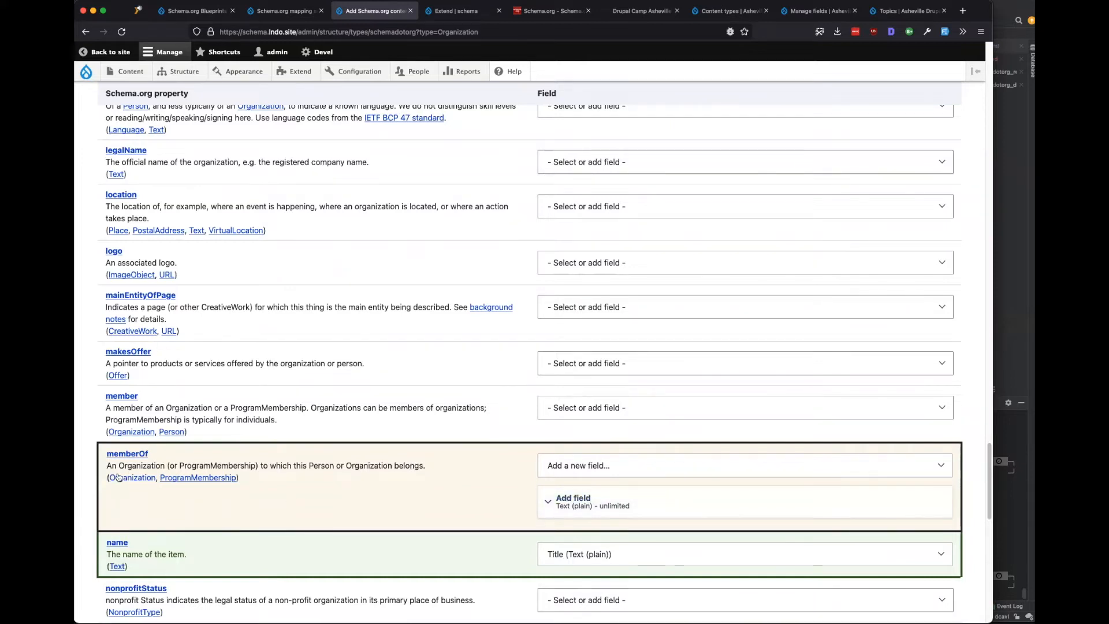
left_click_drag(118, 465, 428, 470)
Stop mapping memberOf to a new 'Member of' field, leaving it unmapped.
left_click(423, 467)
left_click_drag(343, 466, 389, 467)
left_click(616, 508)
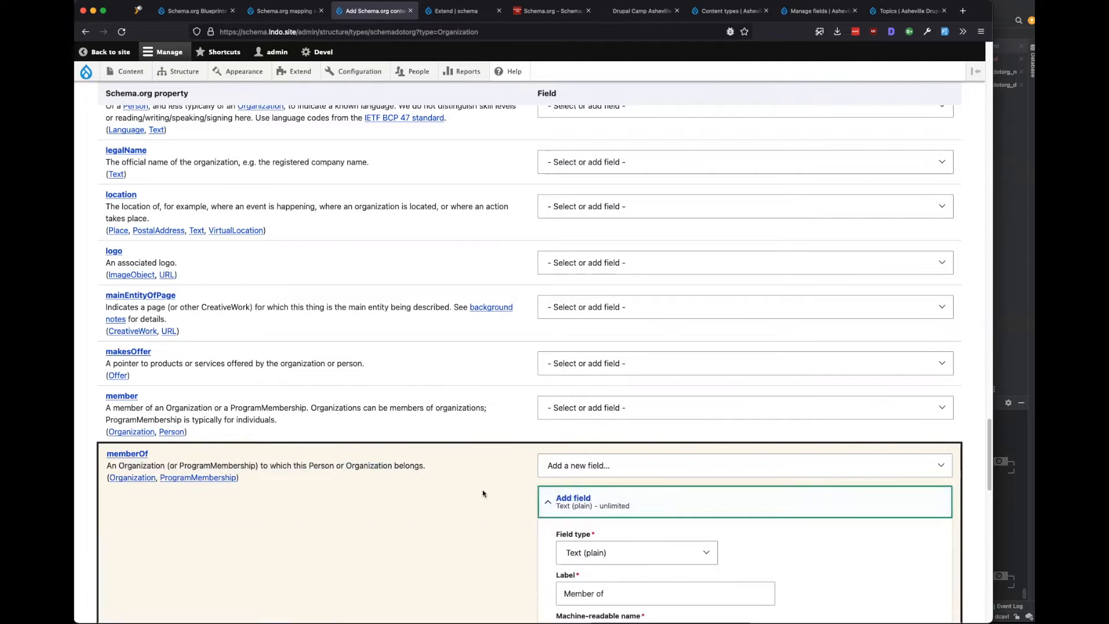
left_click(598, 465)
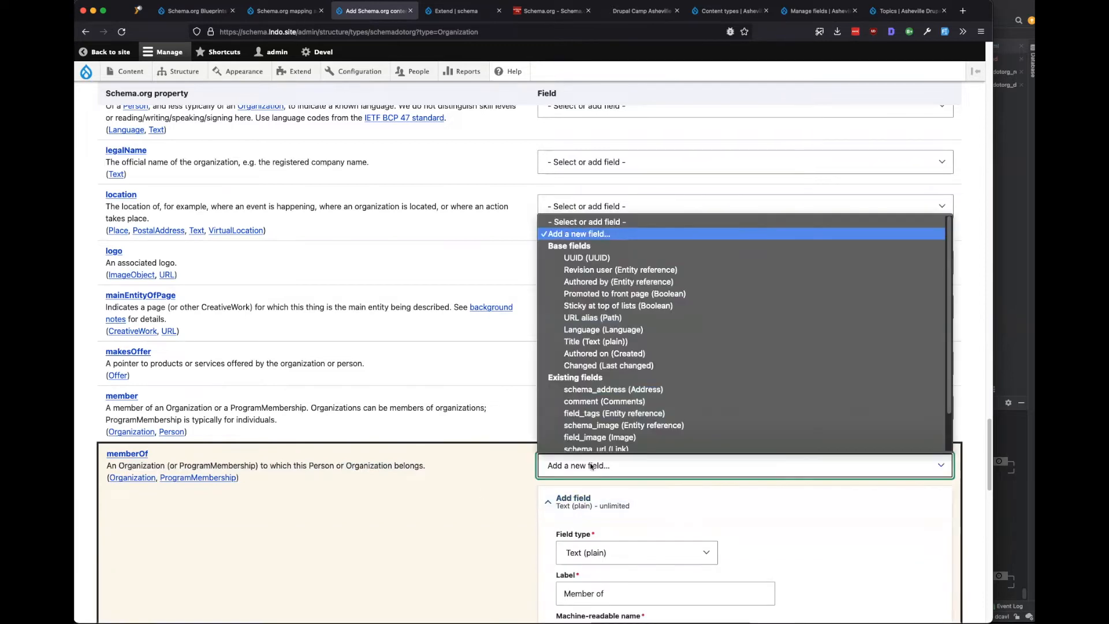
left_click(597, 223)
scroll(367, 491, "down", 2)
scroll(368, 494, "down", 5)
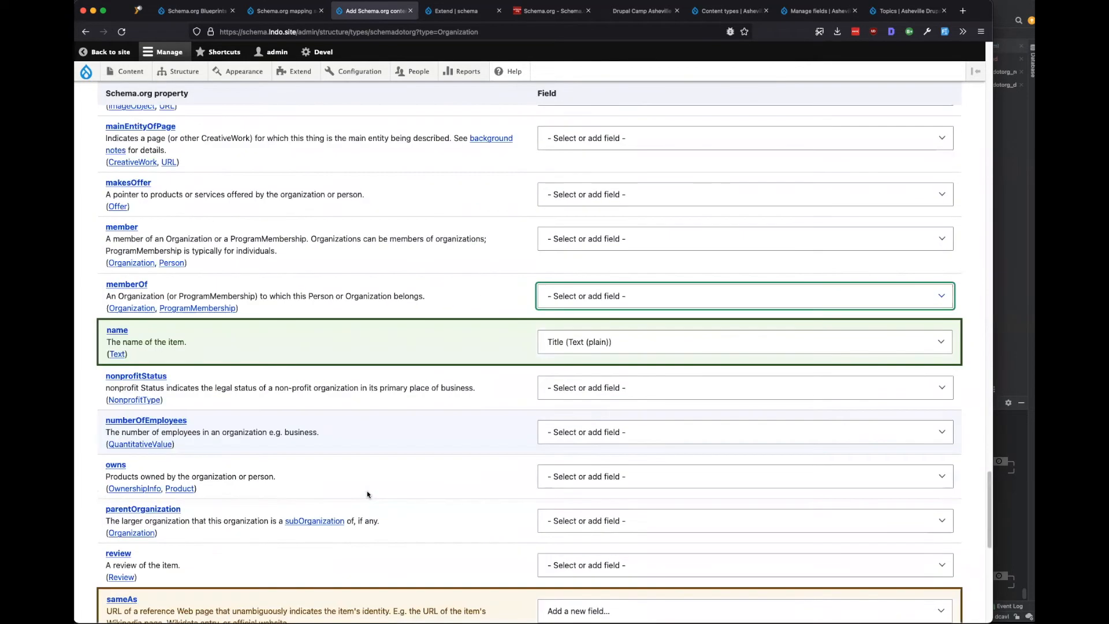
scroll(366, 482, "down", 2)
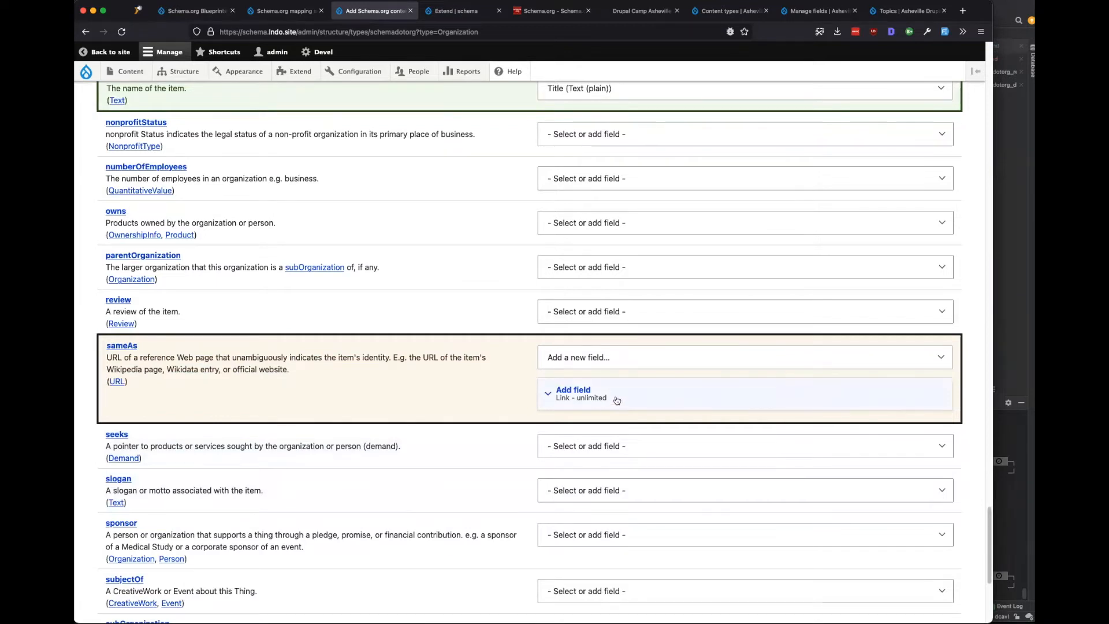
scroll(380, 417, "down", 4)
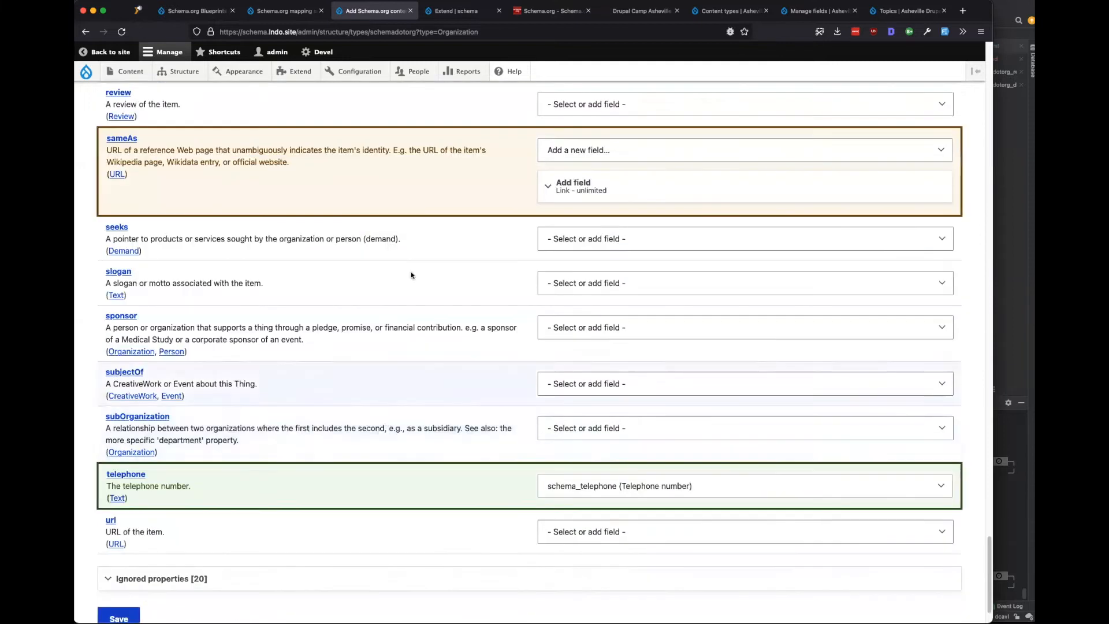
scroll(363, 469, "down", 1)
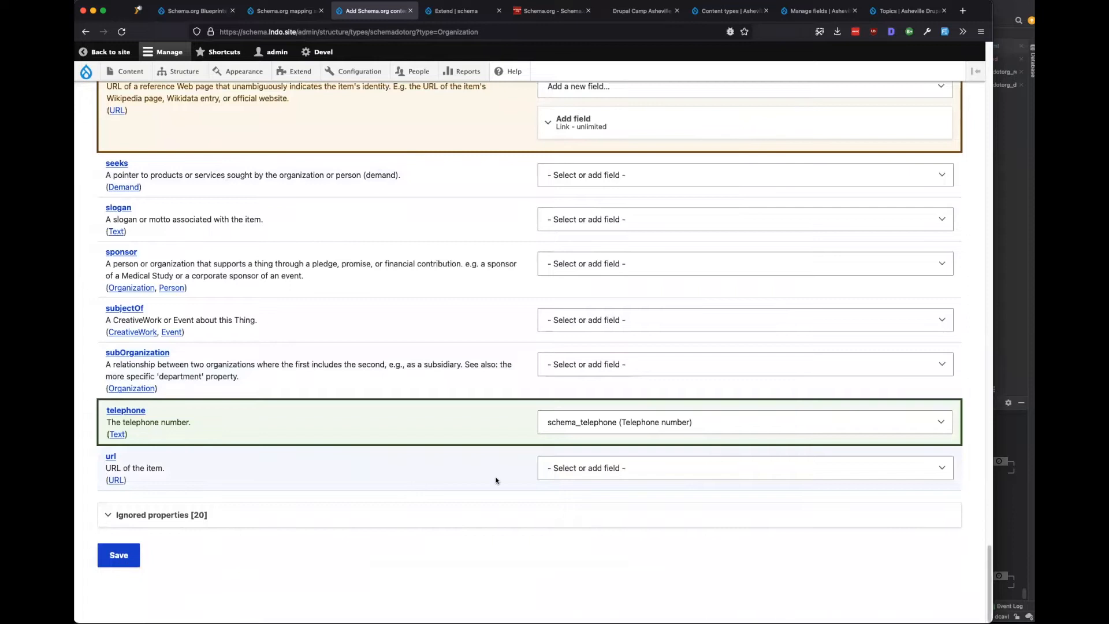
Map url to the existing schema_url link field and save the Organization type.
left_click(580, 468)
scroll(626, 362, "down", 2)
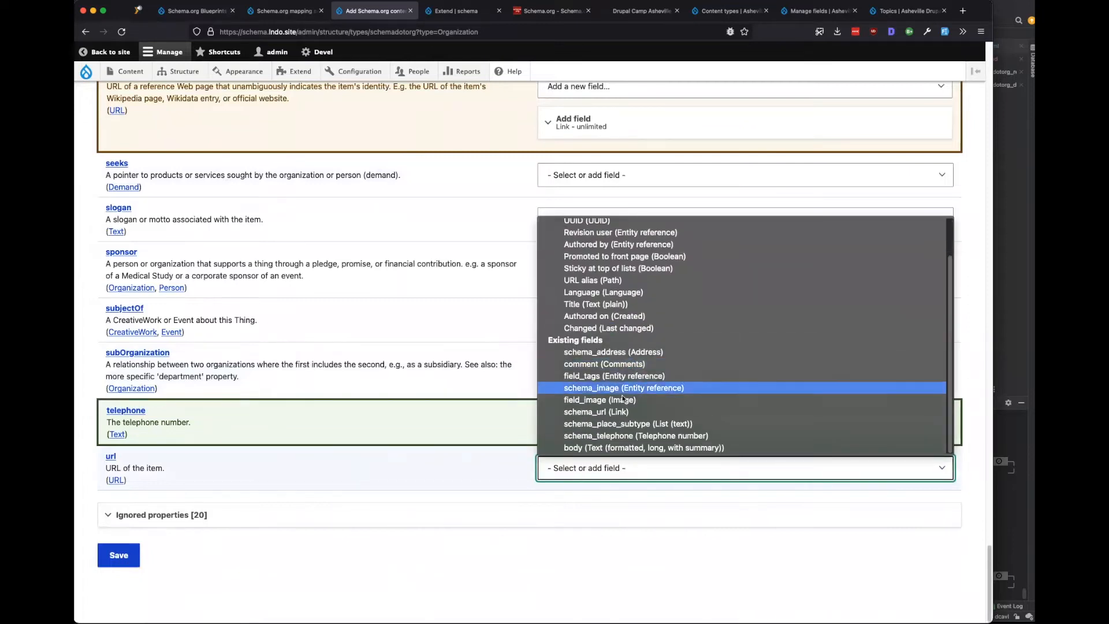
left_click(593, 413)
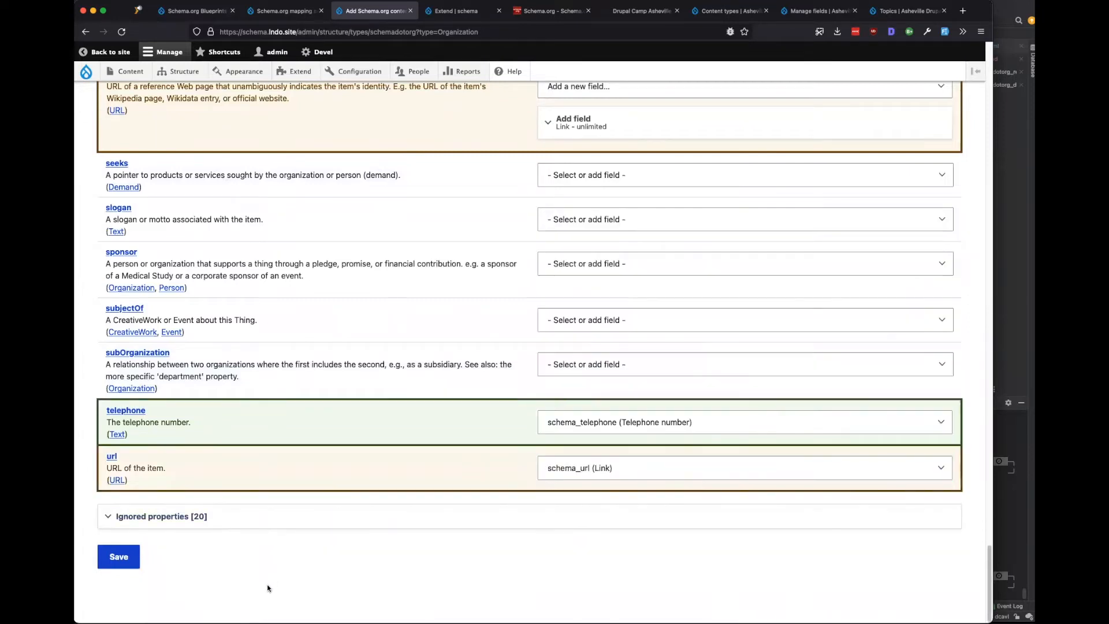
left_click(121, 560)
scroll(301, 500, "up", 15)
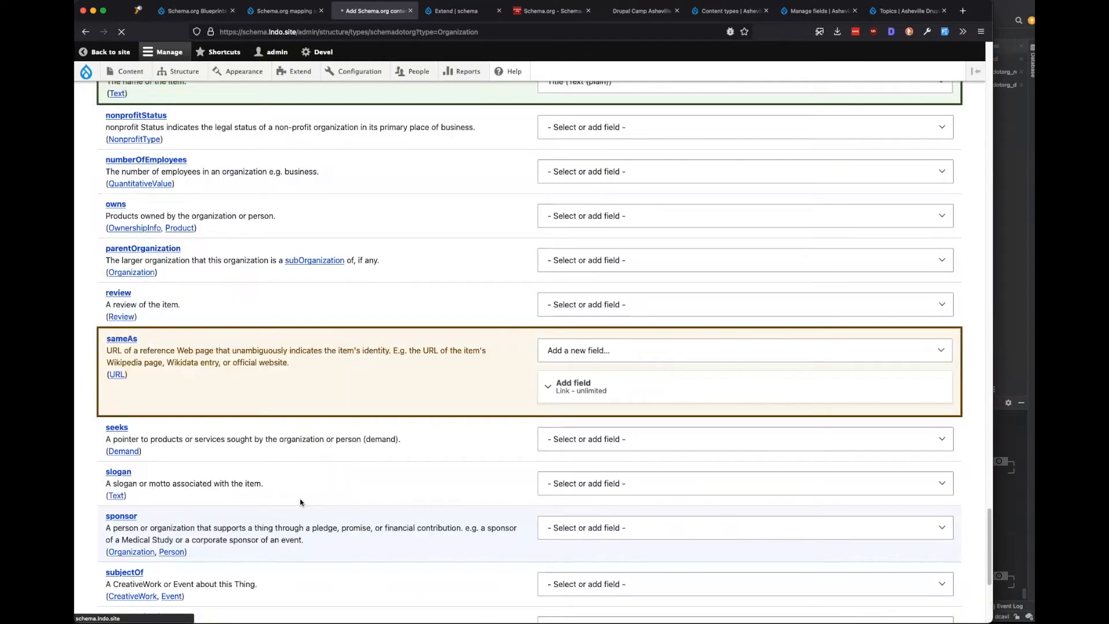
scroll(302, 498, "up", 7)
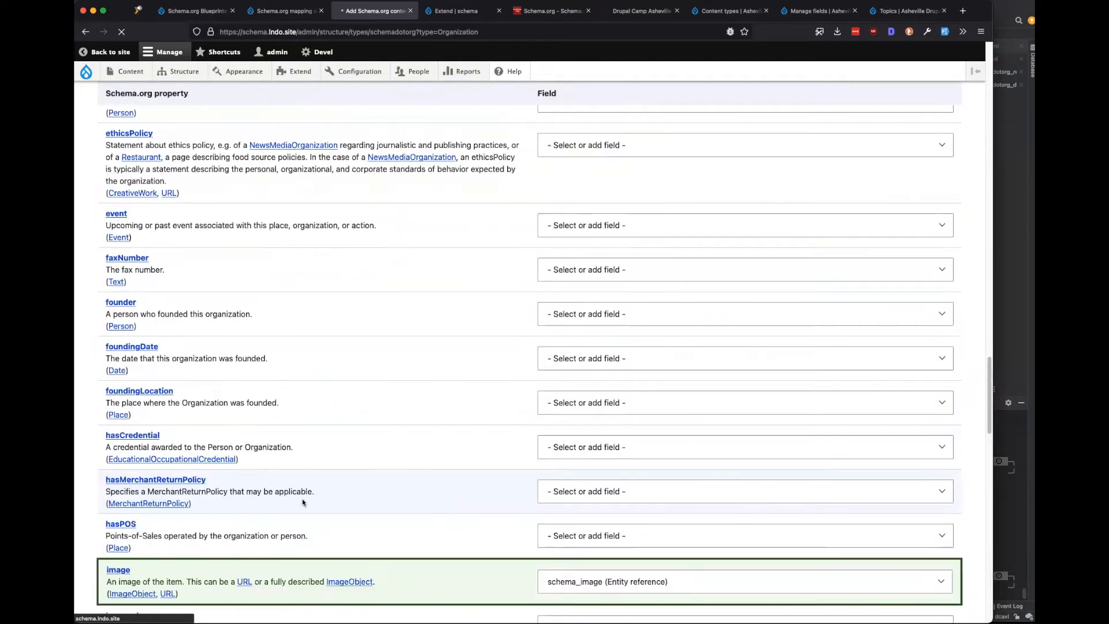
scroll(302, 501, "up", 3)
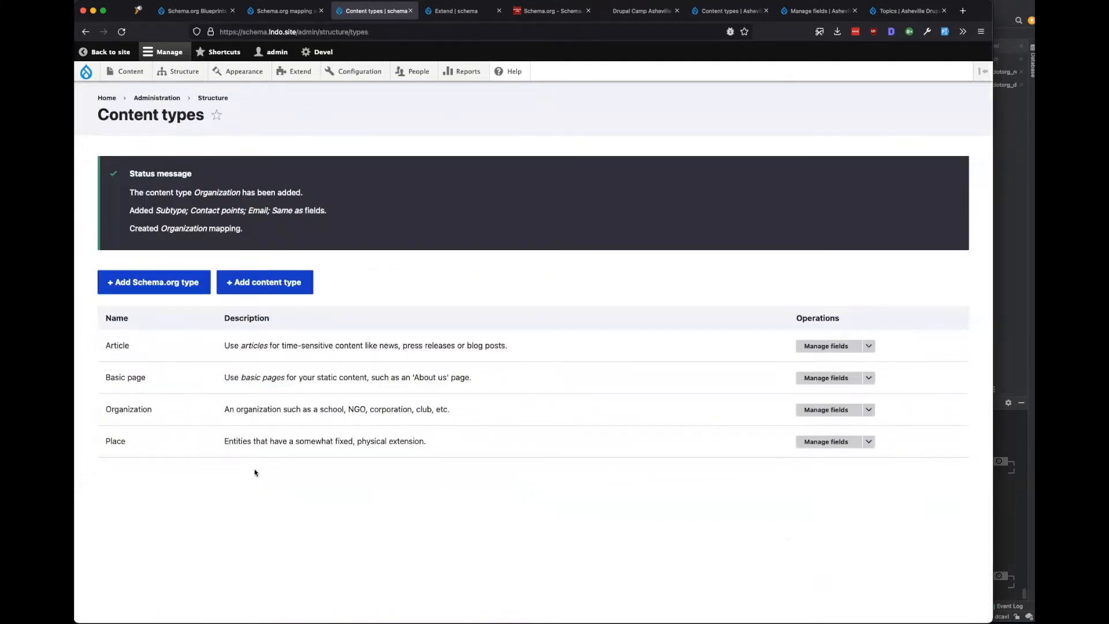
Start a new Schema.org content type based on Person and scan its proposed properties.
left_click(149, 275)
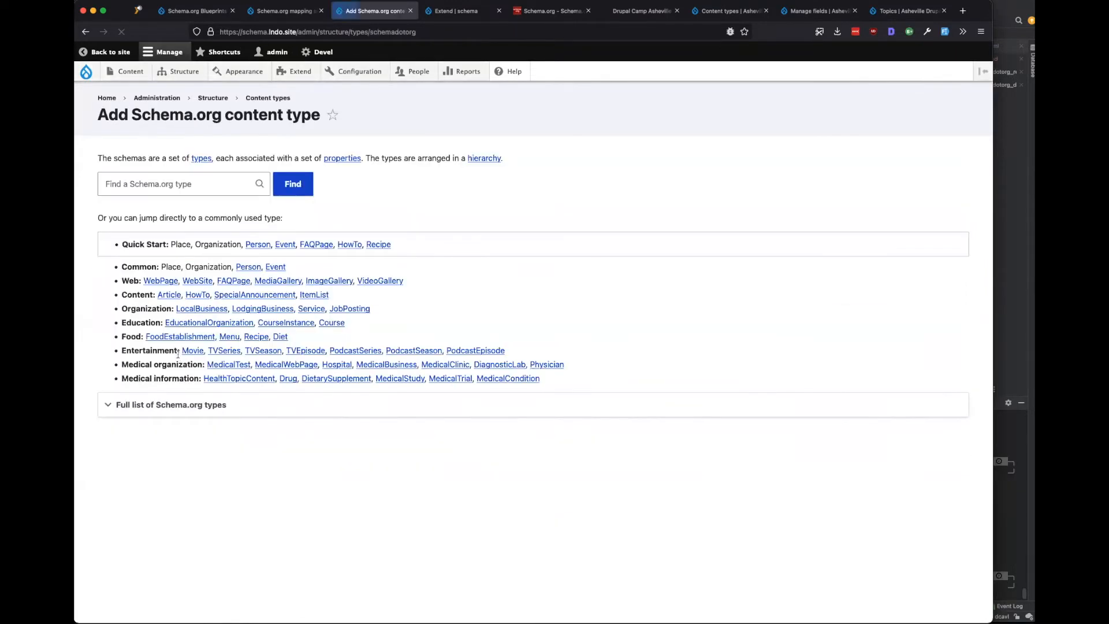
left_click(258, 246)
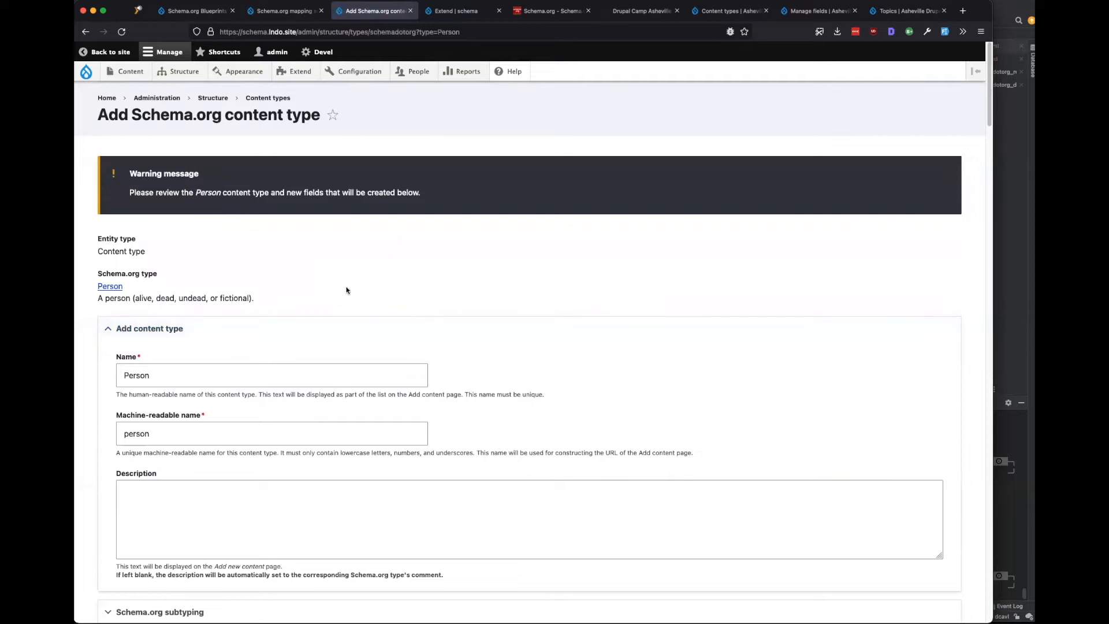
scroll(338, 300, "down", 8)
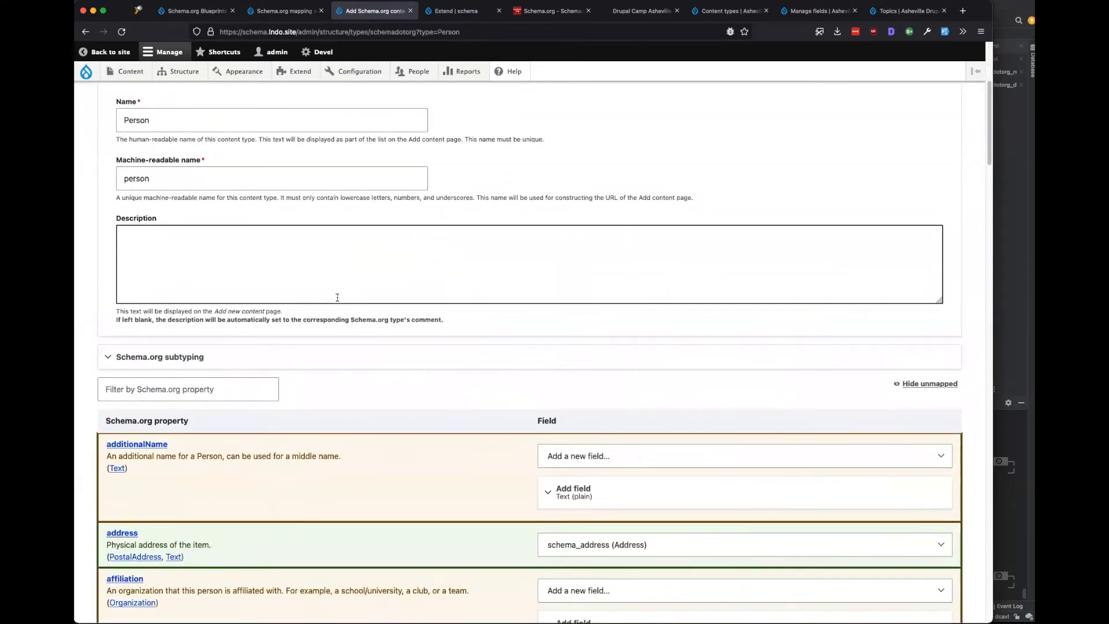
scroll(338, 298, "down", 10)
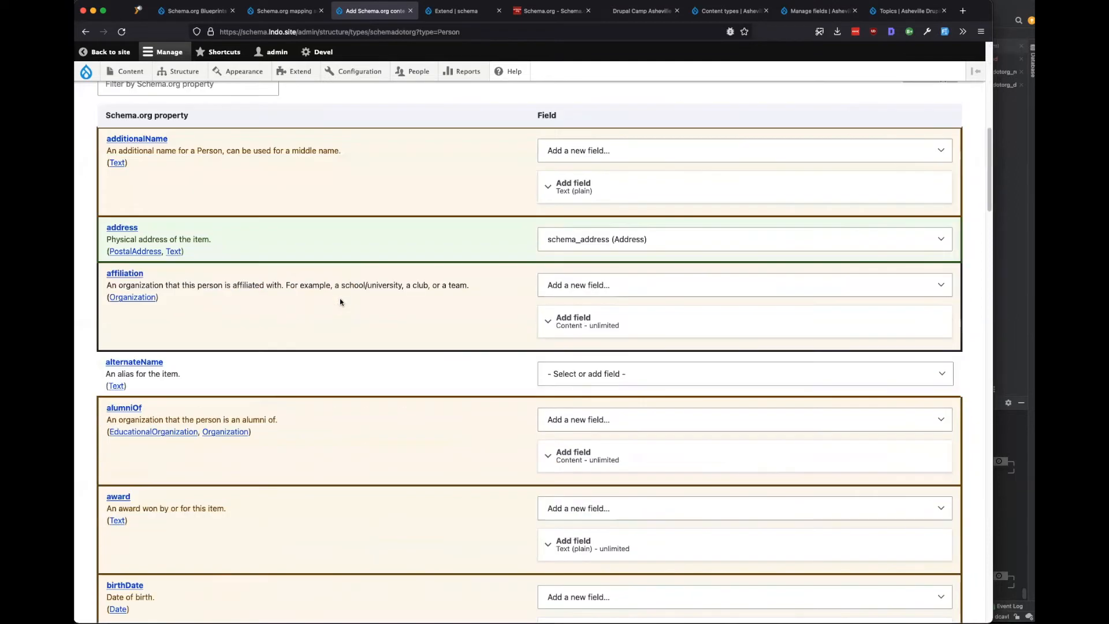
scroll(339, 298, "down", 8)
scroll(340, 298, "down", 20)
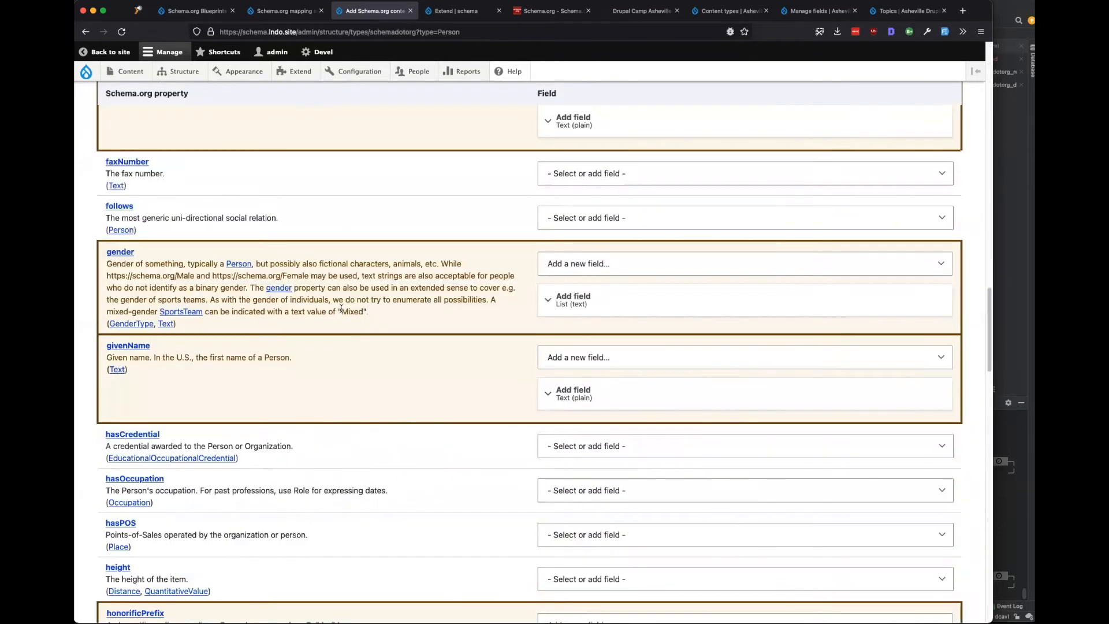
scroll(342, 311, "down", 20)
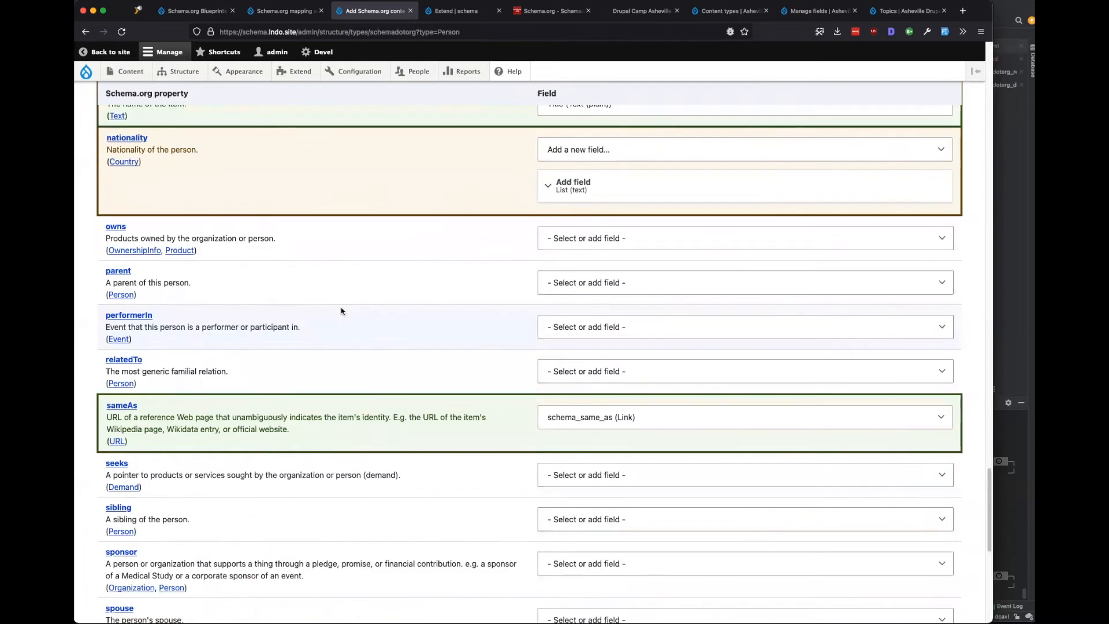
scroll(342, 311, "down", 5)
scroll(341, 311, "up", 20)
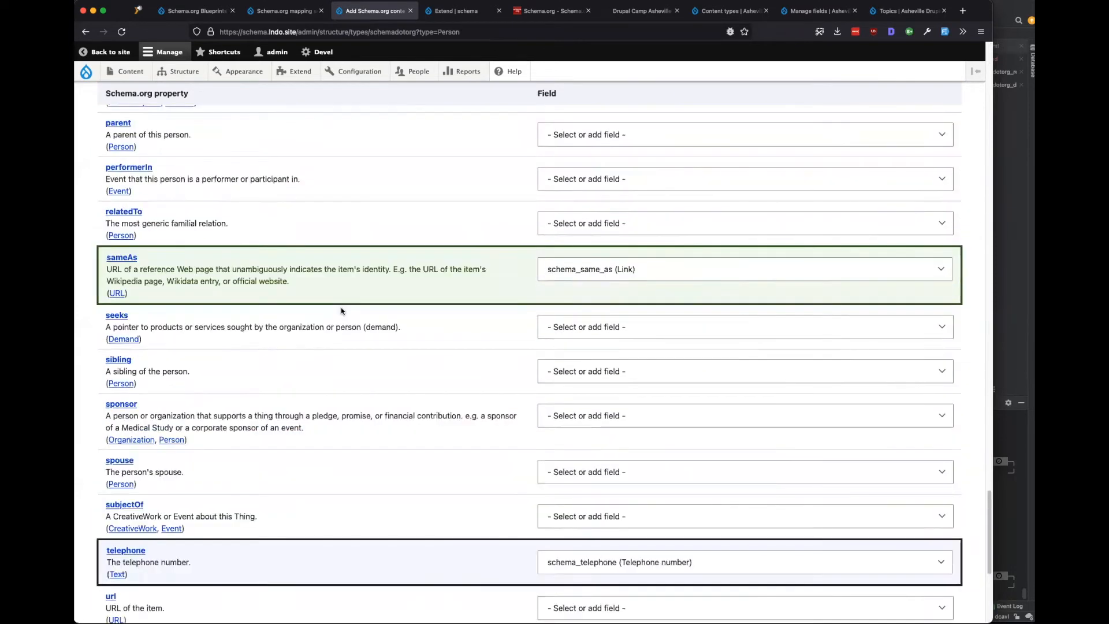
scroll(341, 311, "up", 20)
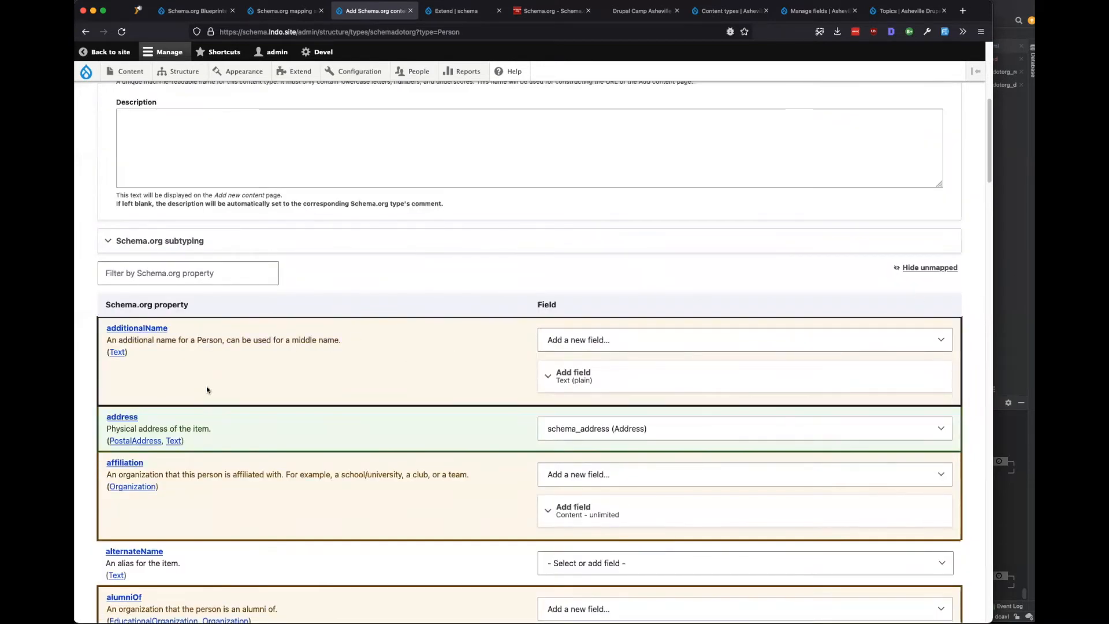
Expand additionalName's new field settings, showing the 'Middle name' plain text field.
left_click(620, 376)
scroll(416, 371, "down", 5)
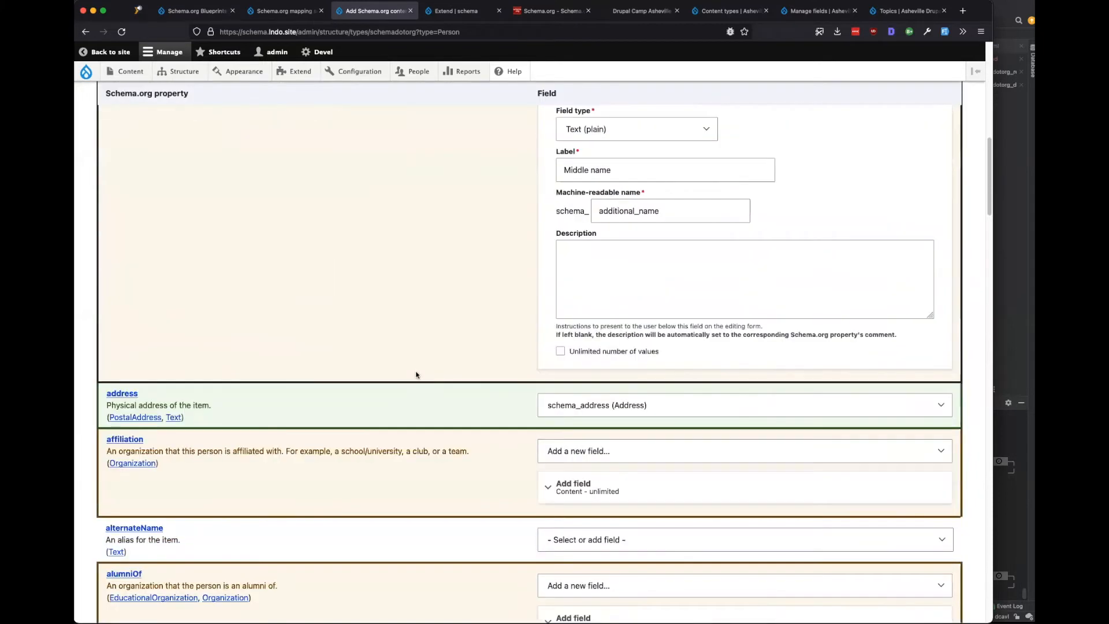
scroll(308, 397, "down", 2)
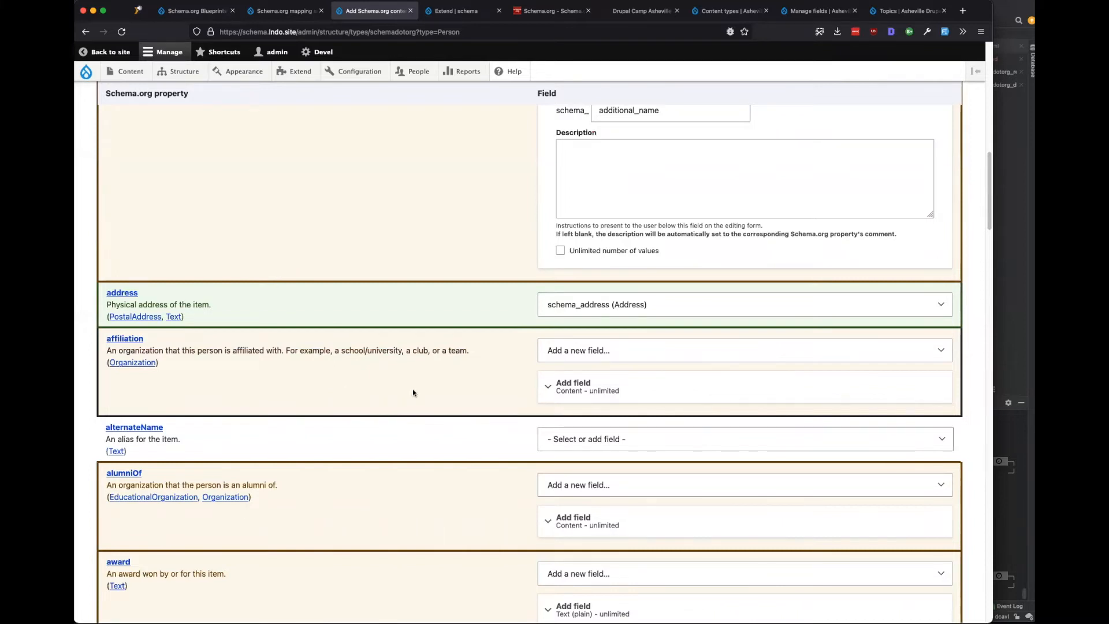
scroll(414, 392, "down", 15)
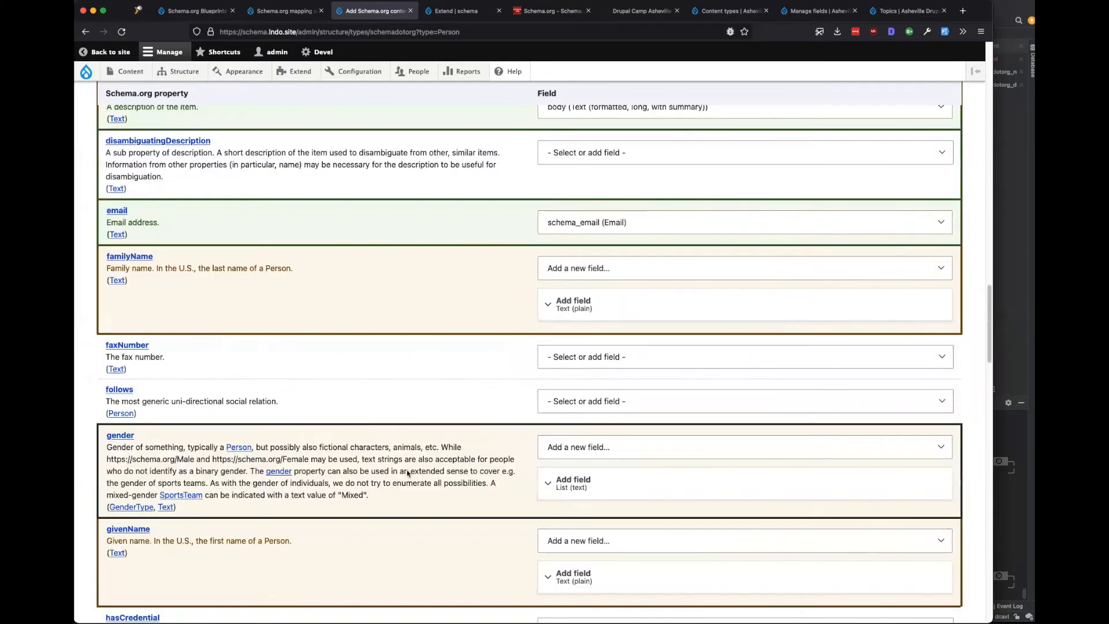
scroll(408, 475, "down", 20)
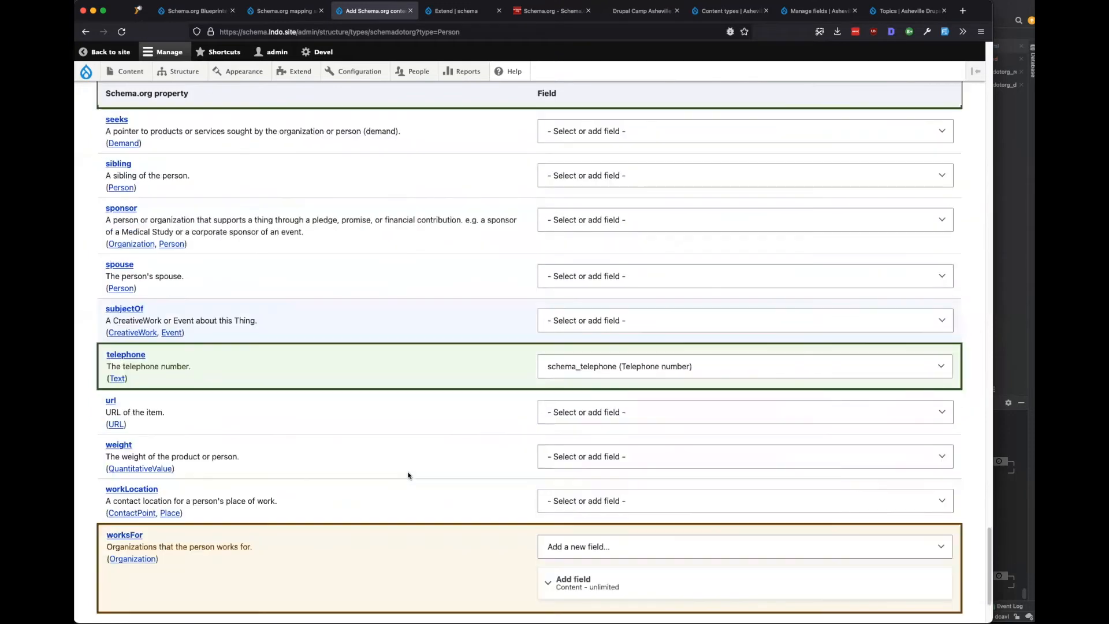
scroll(240, 542, "down", 3)
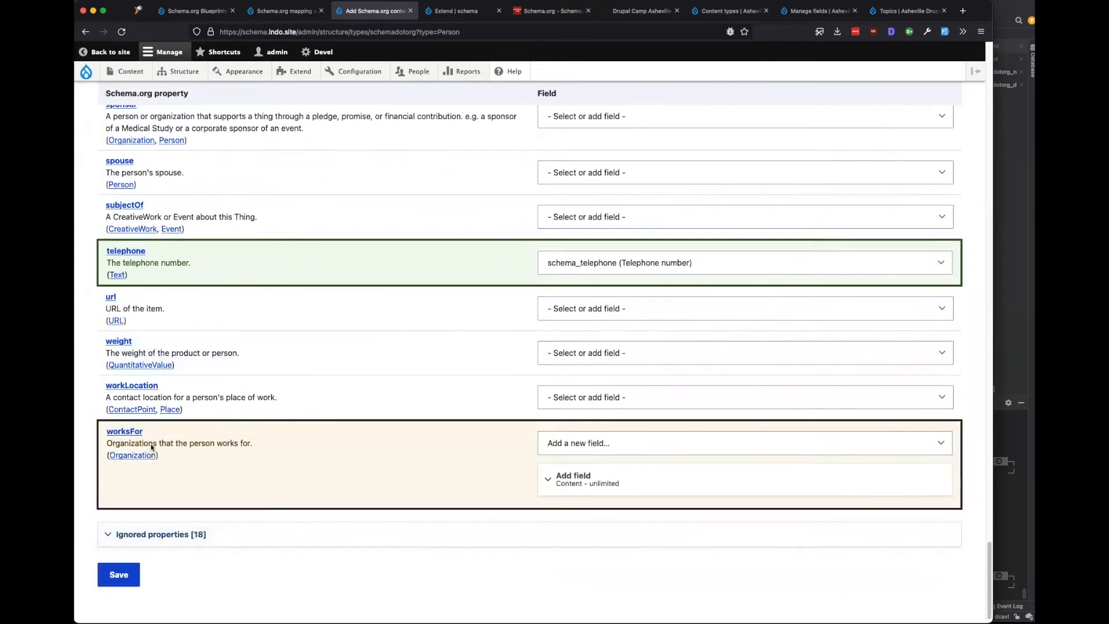
scroll(269, 474, "up", 15)
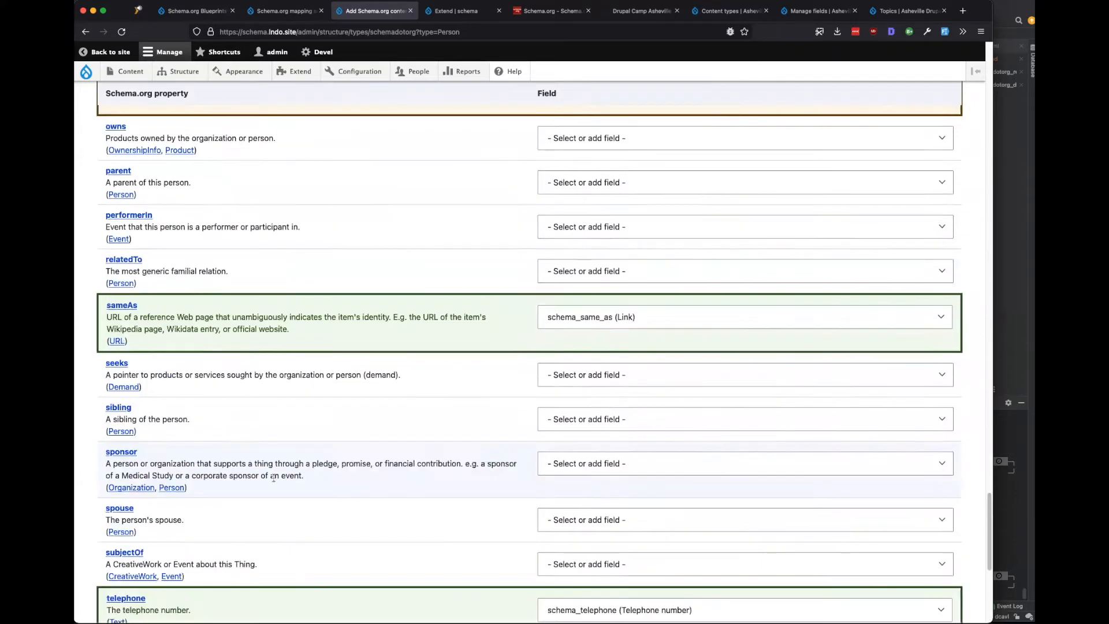
scroll(273, 479, "up", 20)
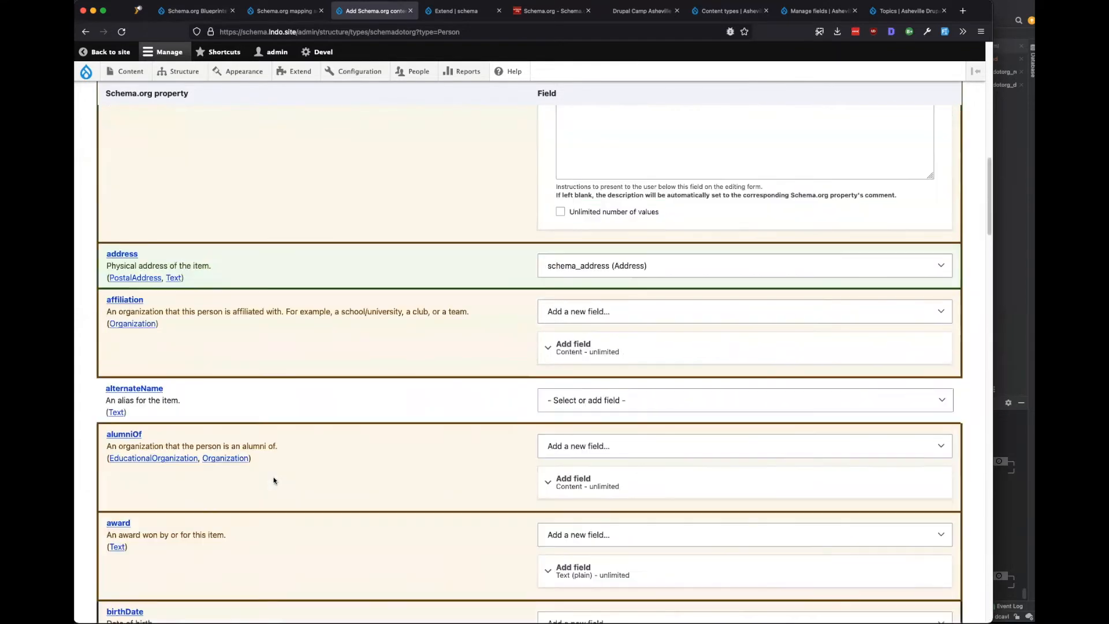
scroll(274, 480, "up", 5)
scroll(274, 480, "down", 5)
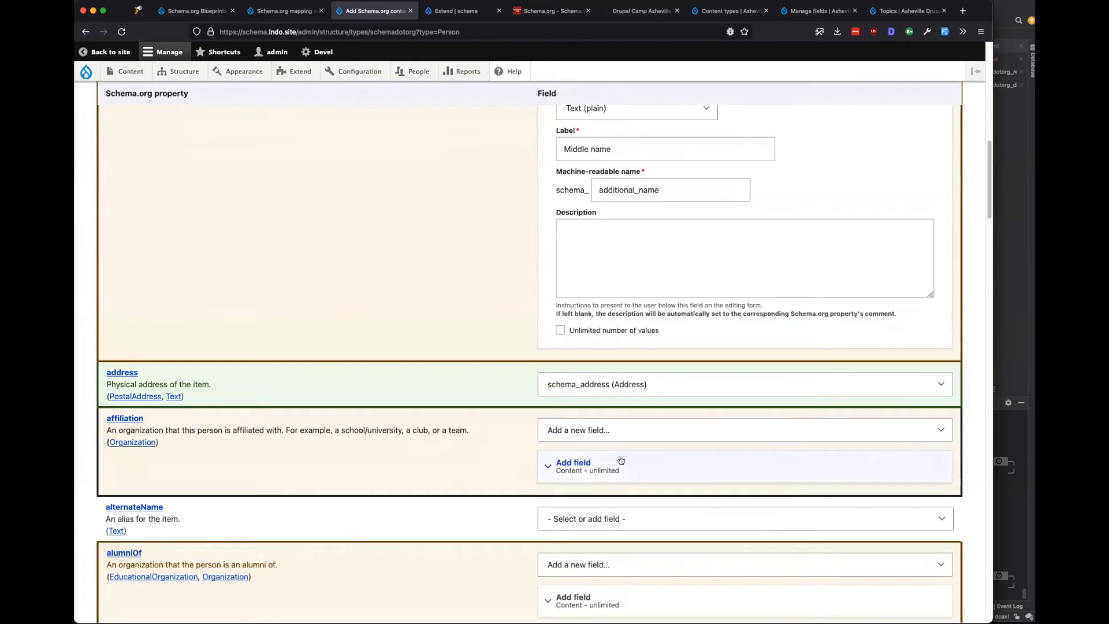
Skip creating fields for affiliation, alumniOf, award and birthDate.
left_click(601, 428)
left_click(591, 189)
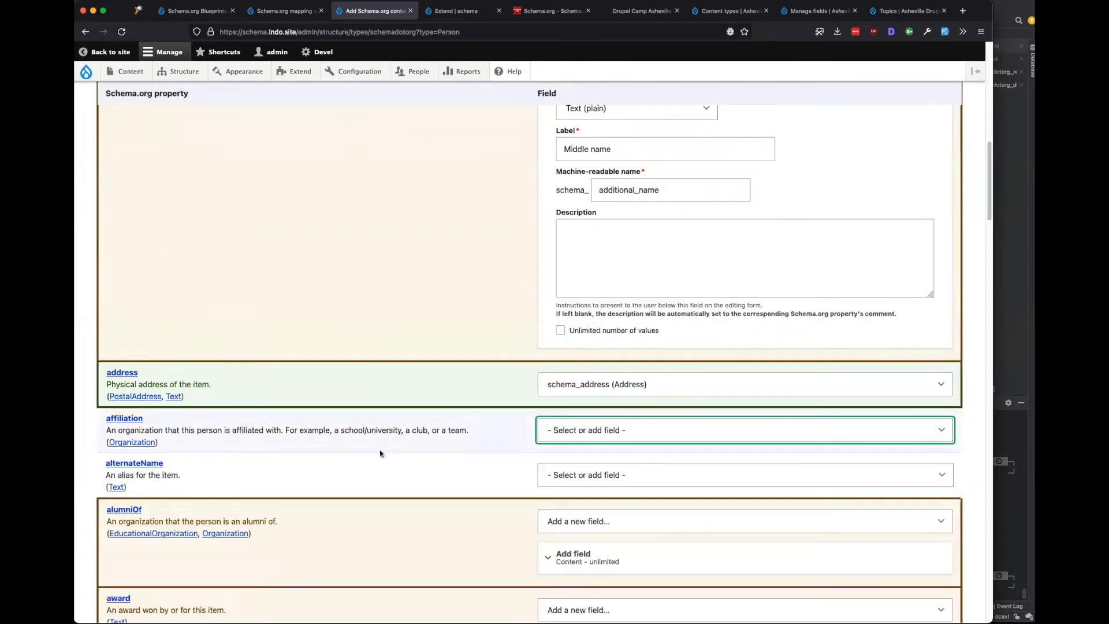
scroll(380, 452, "up", 4)
scroll(380, 456, "down", 8)
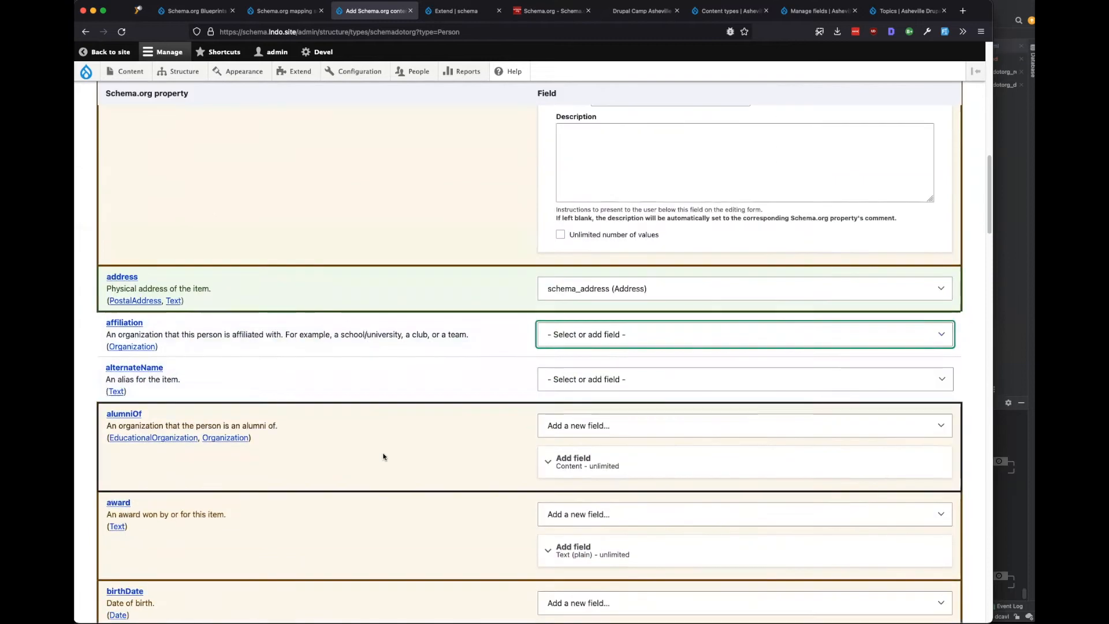
left_click(598, 380)
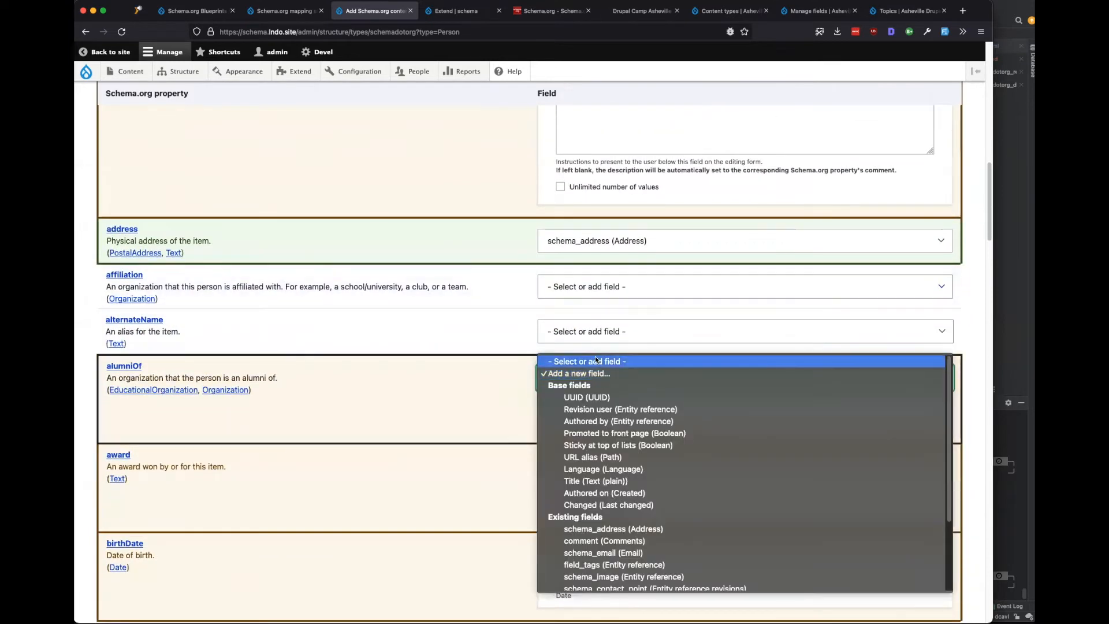
left_click(594, 357)
scroll(417, 438, "down", 3)
left_click(595, 327)
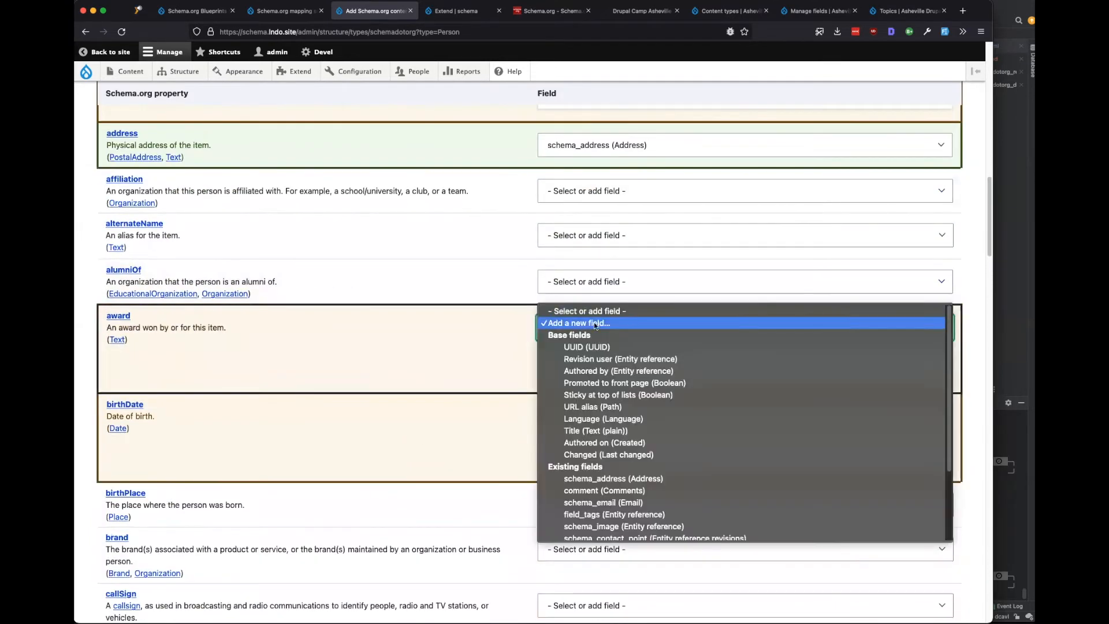
left_click(580, 310)
left_click(544, 379)
left_click(595, 354)
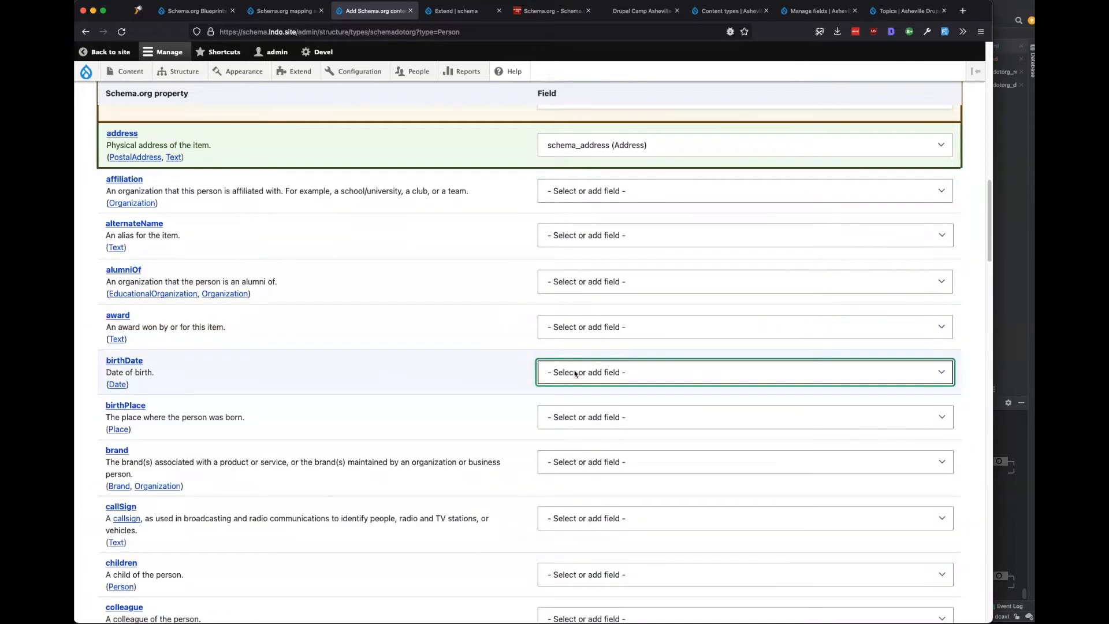
Check the new familyName field's settings and skip creating a field for gender.
scroll(373, 418, "down", 6)
scroll(87, 479, "down", 4)
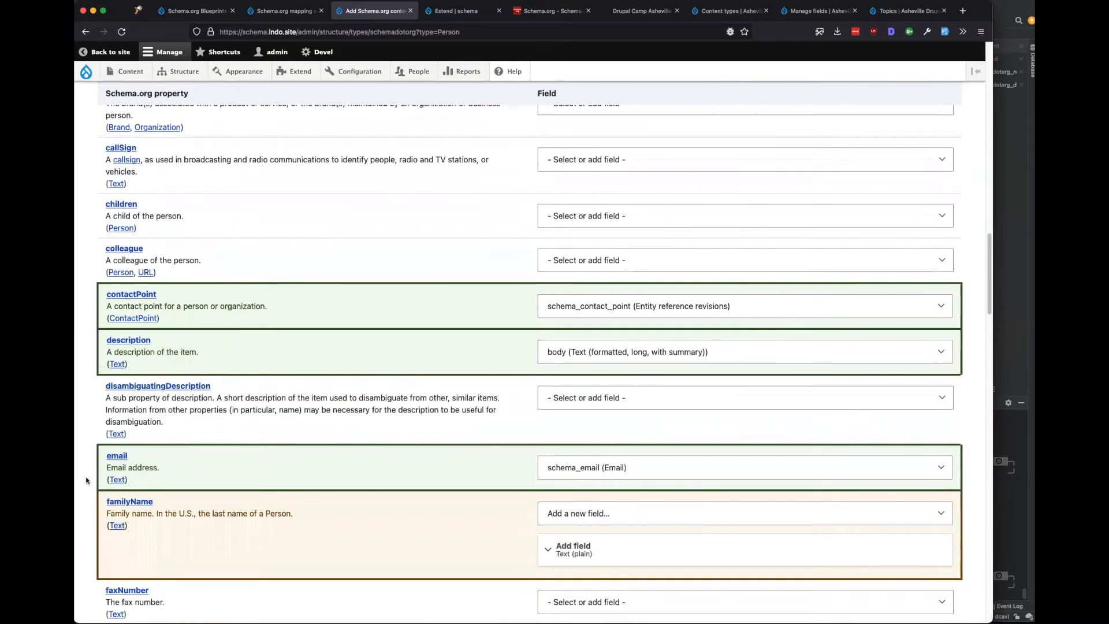
scroll(264, 478, "down", 5)
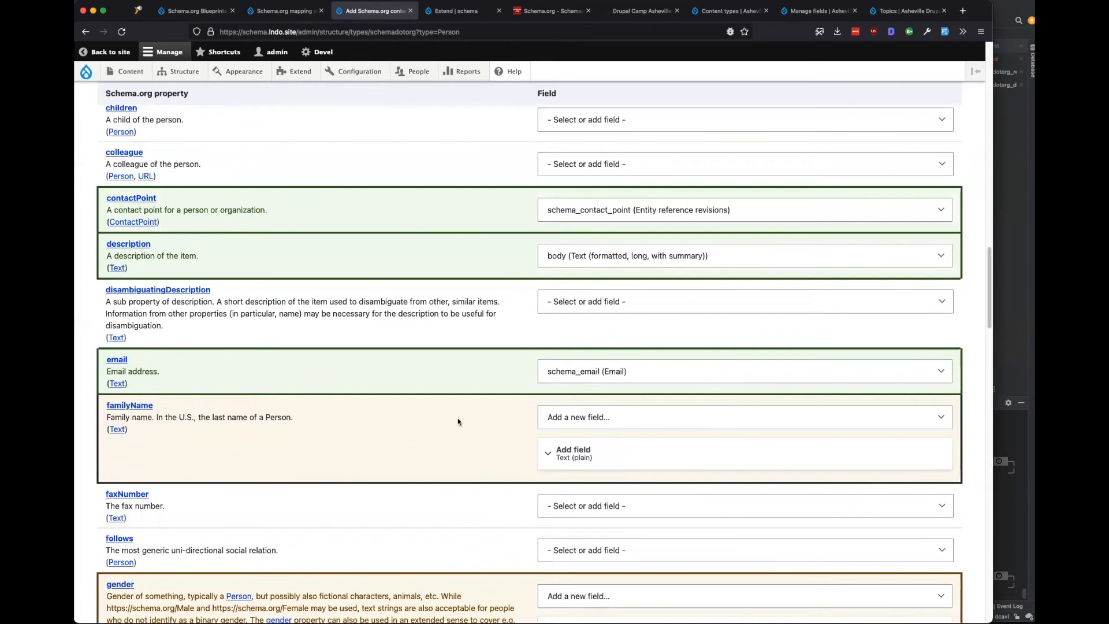
left_click(594, 388)
scroll(395, 412, "down", 4)
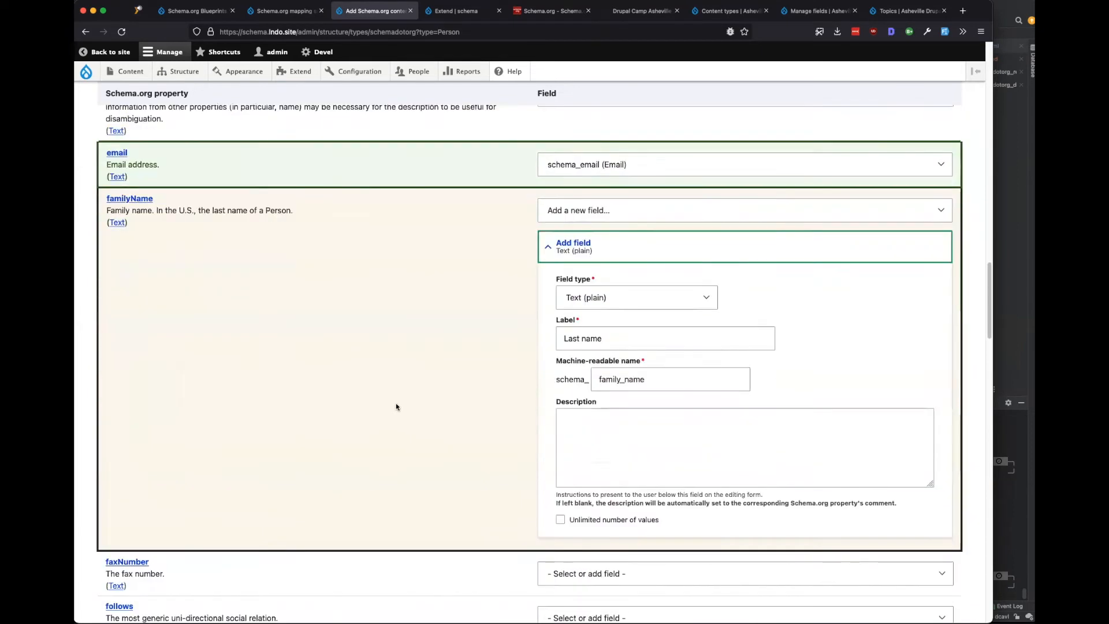
scroll(395, 413, "down", 10)
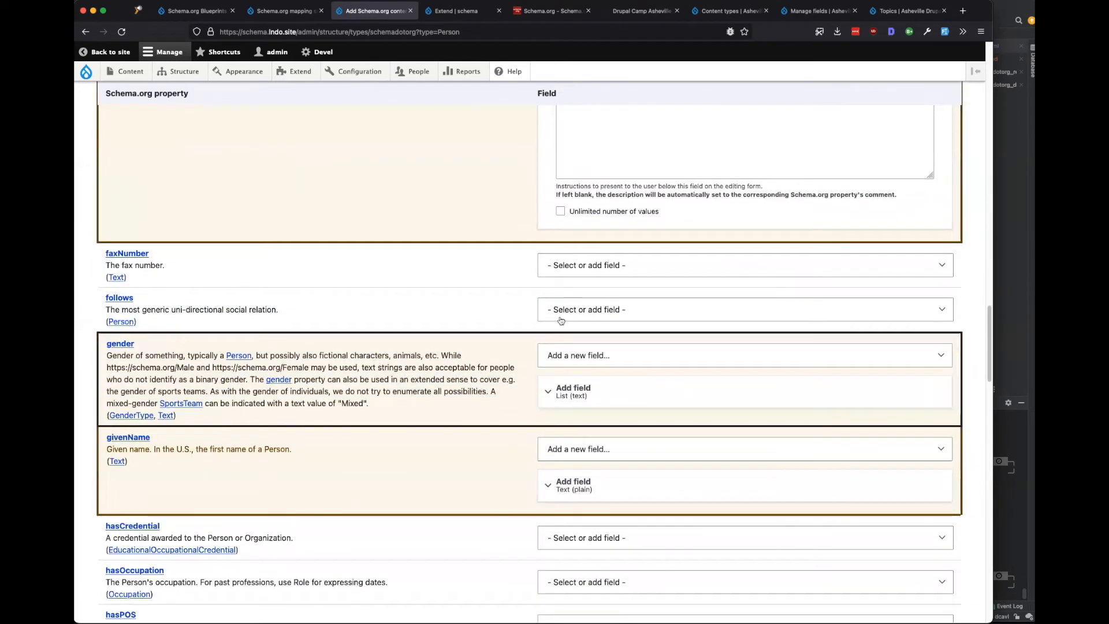
left_click(613, 284)
left_click(597, 273)
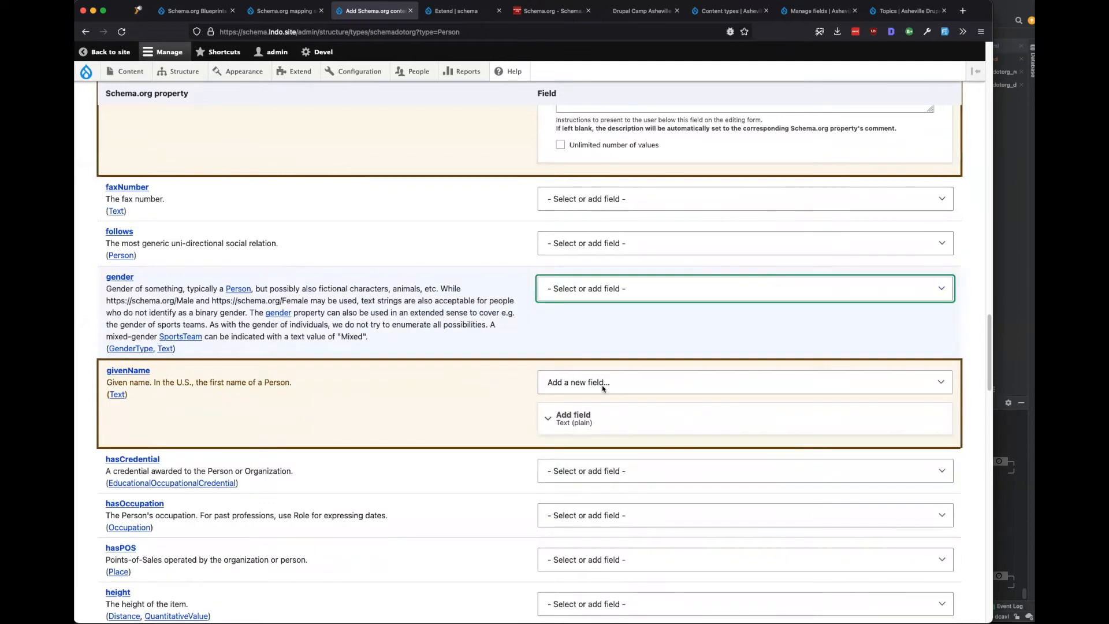
Keep the proposed knowsLanguage field and set nationality to '- Select or add field -'.
scroll(376, 408, "down", 8)
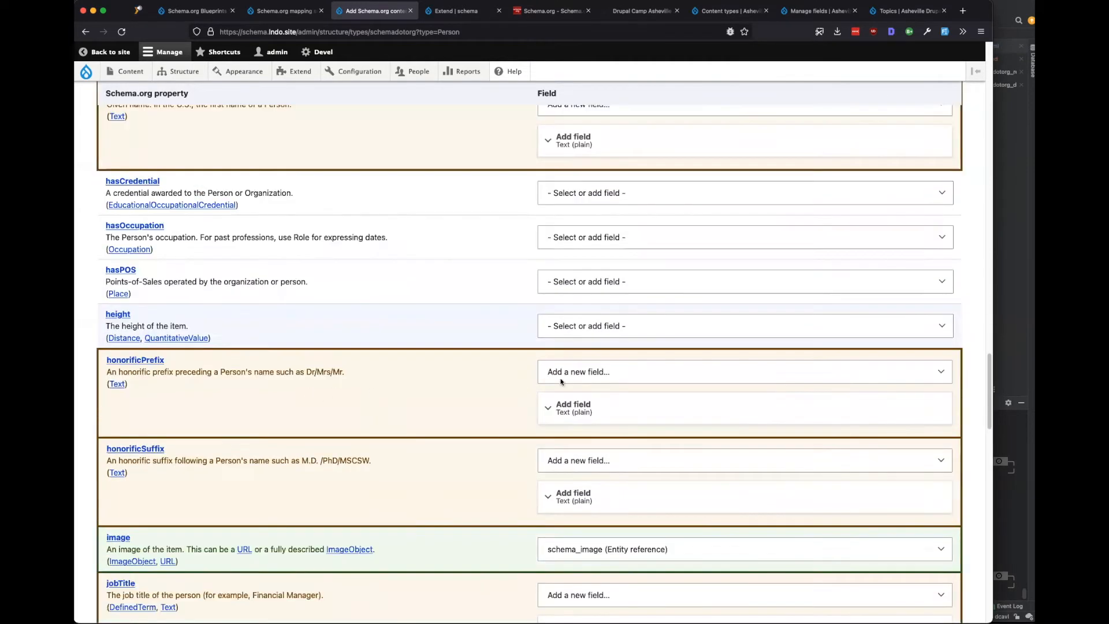
scroll(404, 385, "down", 5)
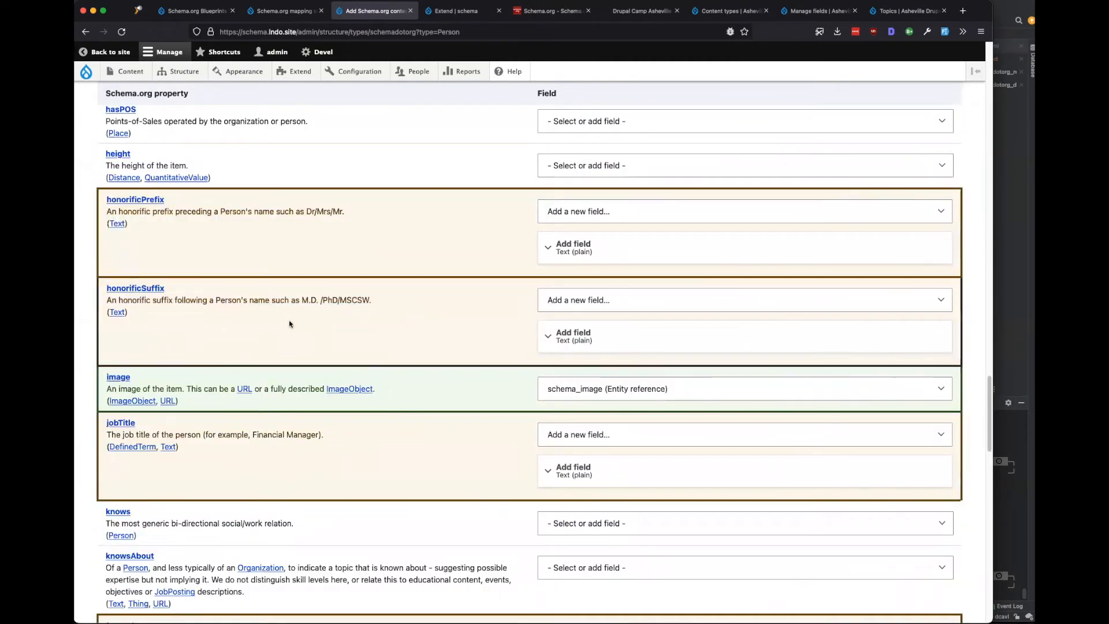
scroll(416, 387, "down", 4)
scroll(416, 386, "down", 5)
left_click(590, 352)
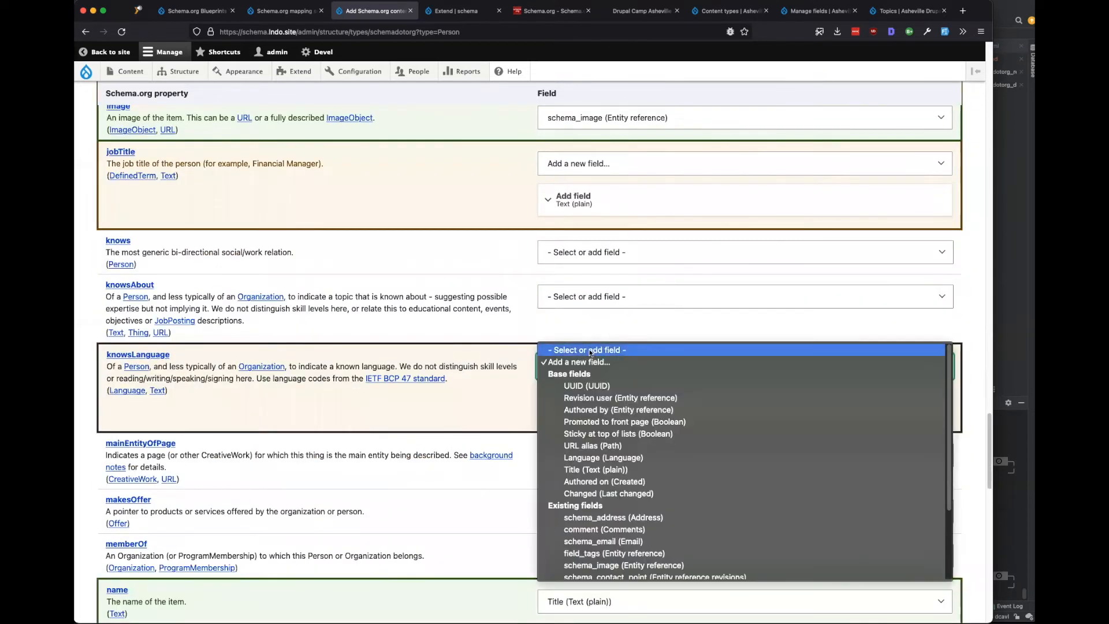
left_click(590, 350)
scroll(386, 436, "down", 10)
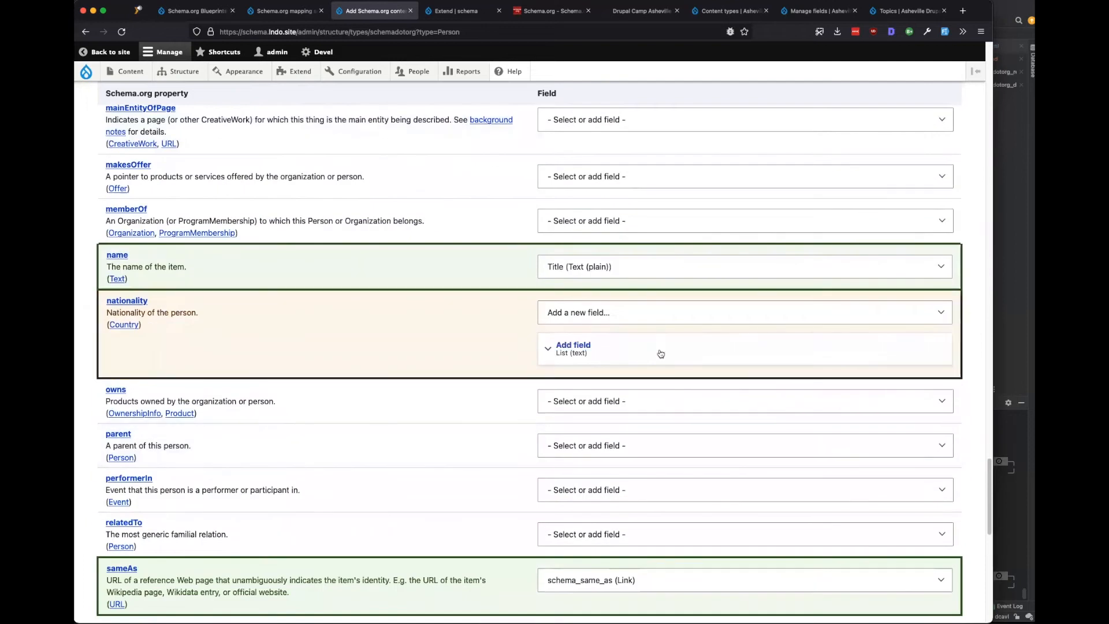
left_click(584, 303)
key("Up")
key("Return")
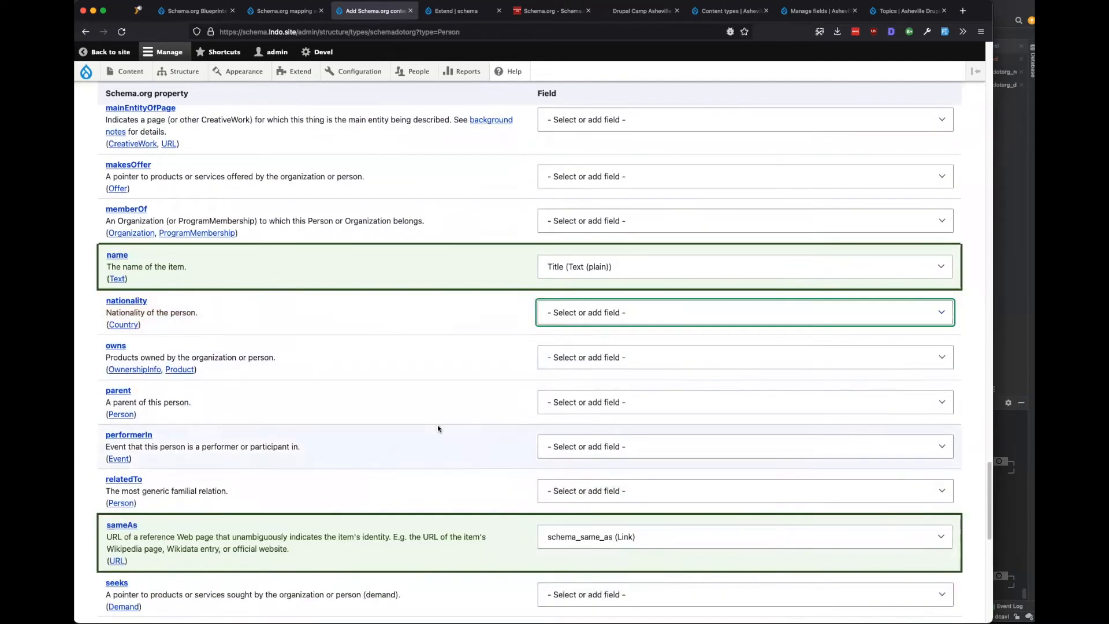
scroll(437, 428, "down", 14)
scroll(438, 424, "down", 4)
Map the Person url property to the existing schema_url (Link) field.
left_click(590, 335)
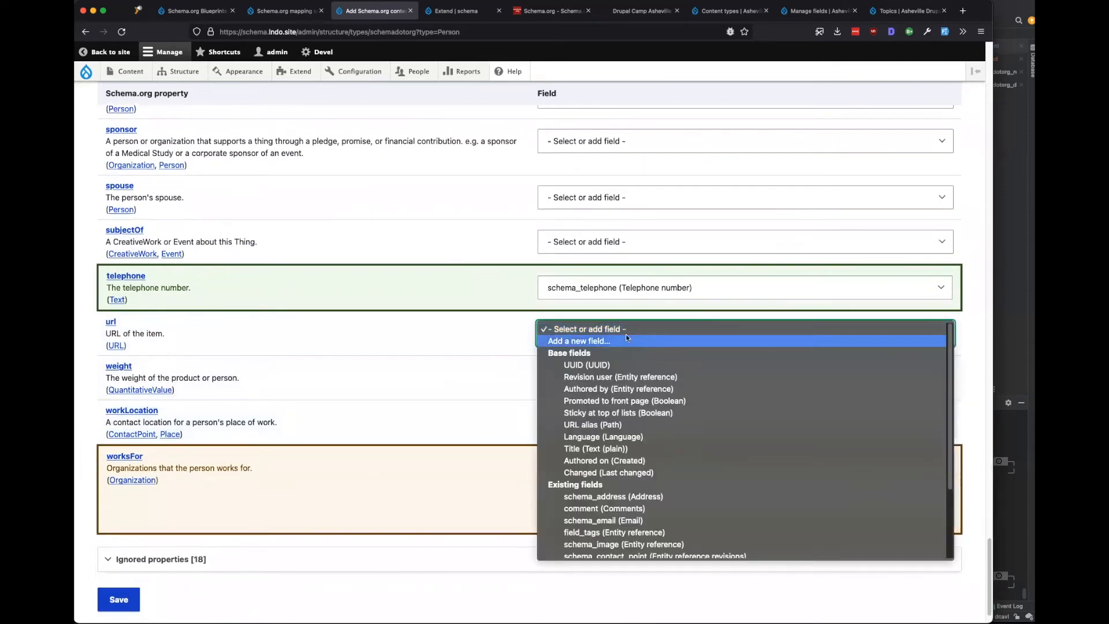
scroll(600, 451, "down", 3)
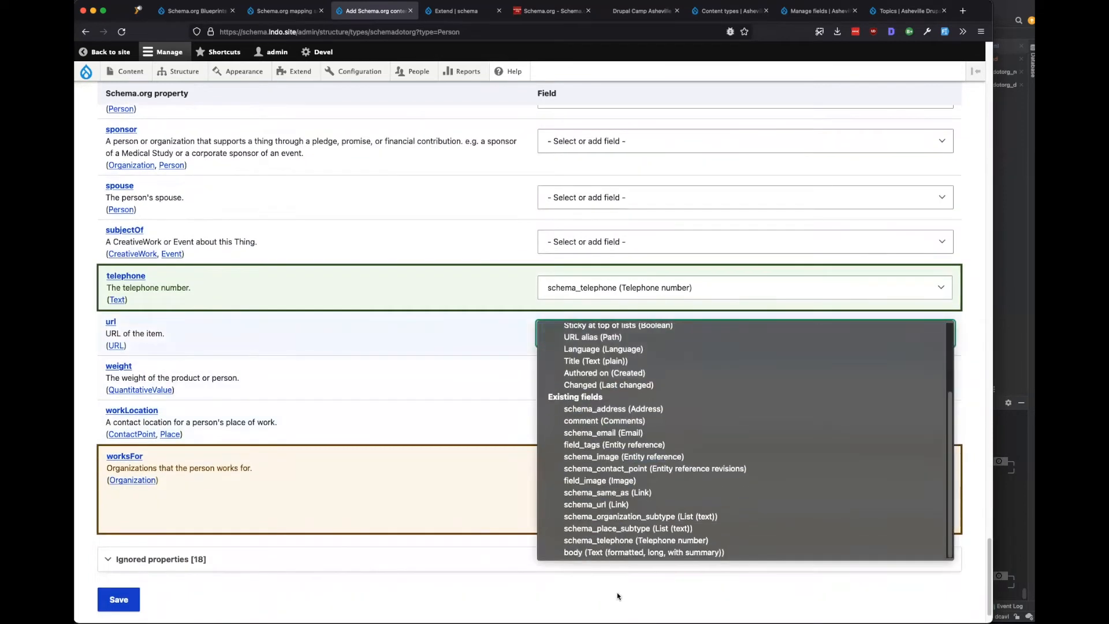
left_click(605, 504)
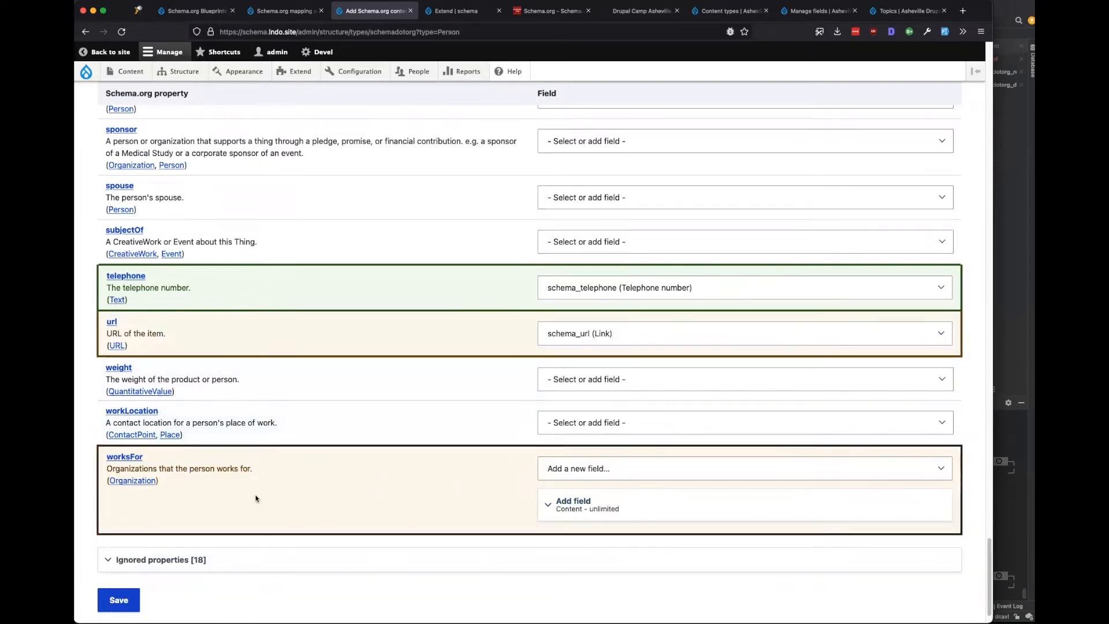
Check the new unlimited 'Works for' field's settings and save the Person mapping.
left_click(613, 510)
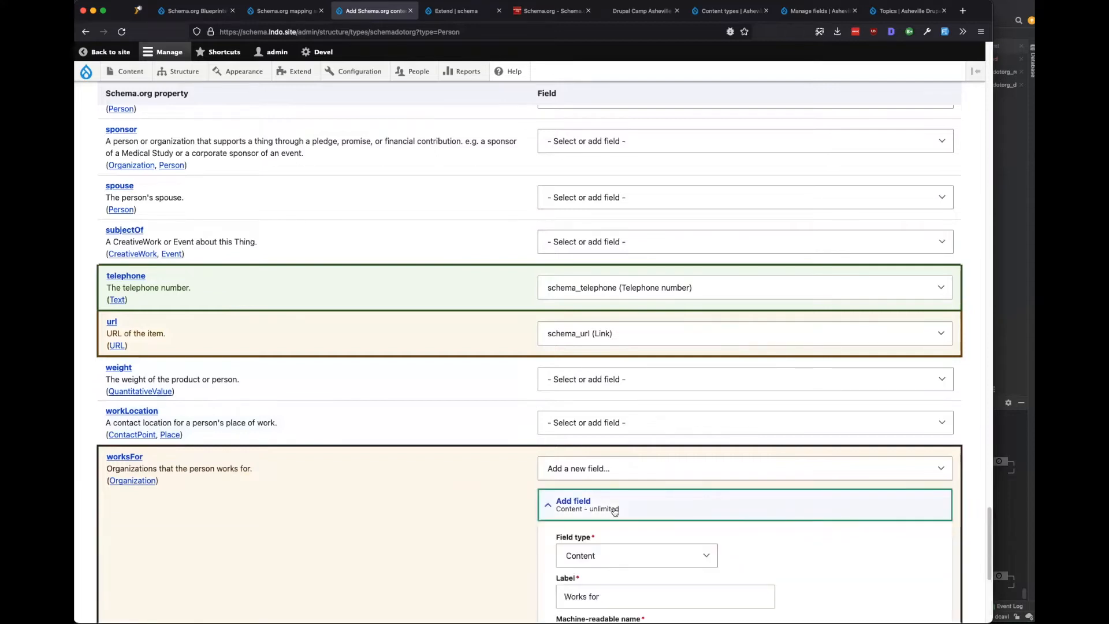
left_click(613, 511)
left_click(595, 509)
scroll(404, 404, "down", 3)
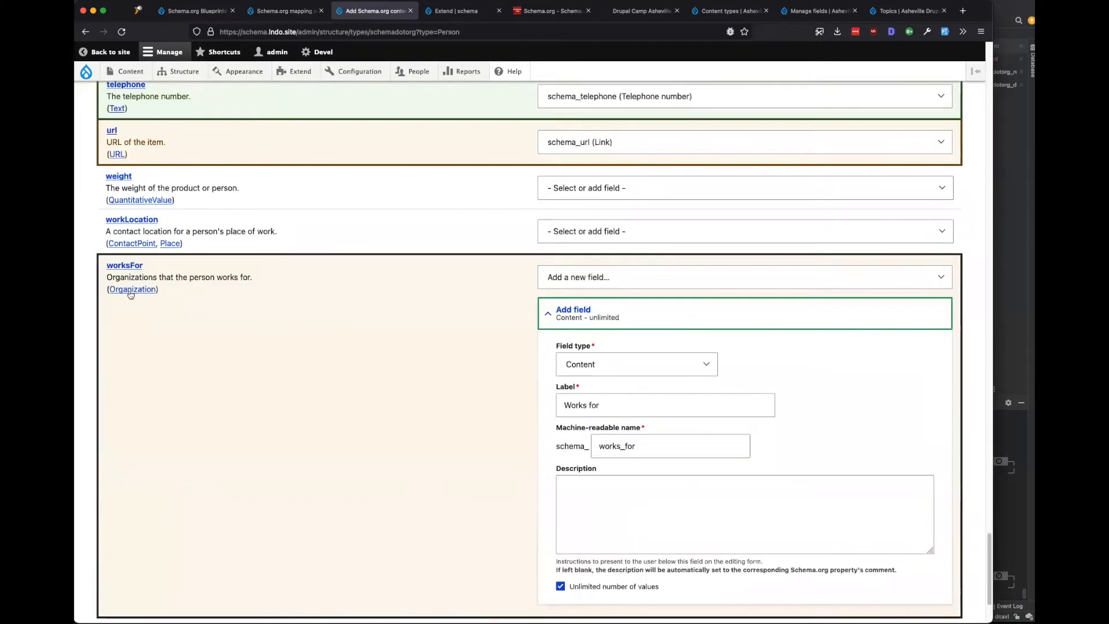
left_click(565, 315)
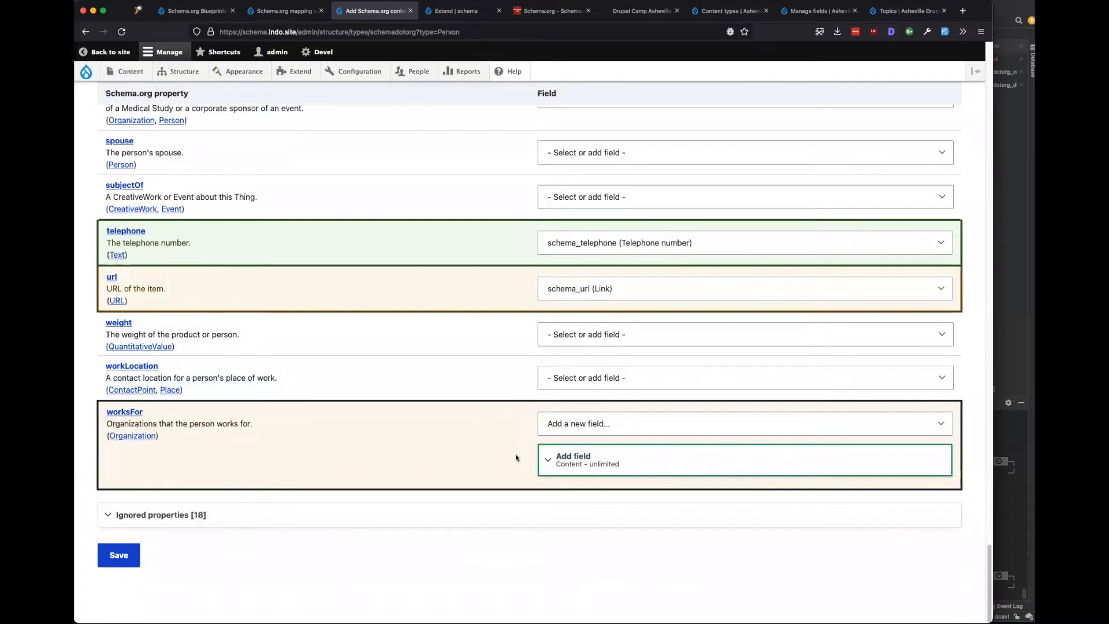
left_click(116, 546)
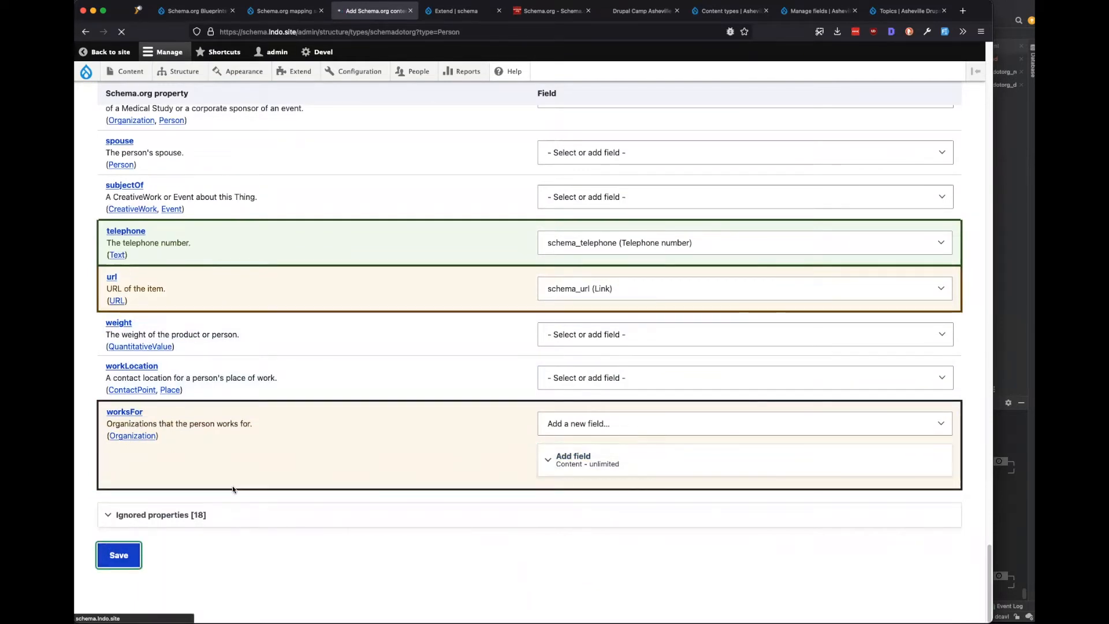
Open Person's Manage fields and review fields from Address through URL and Works for.
left_click(829, 441)
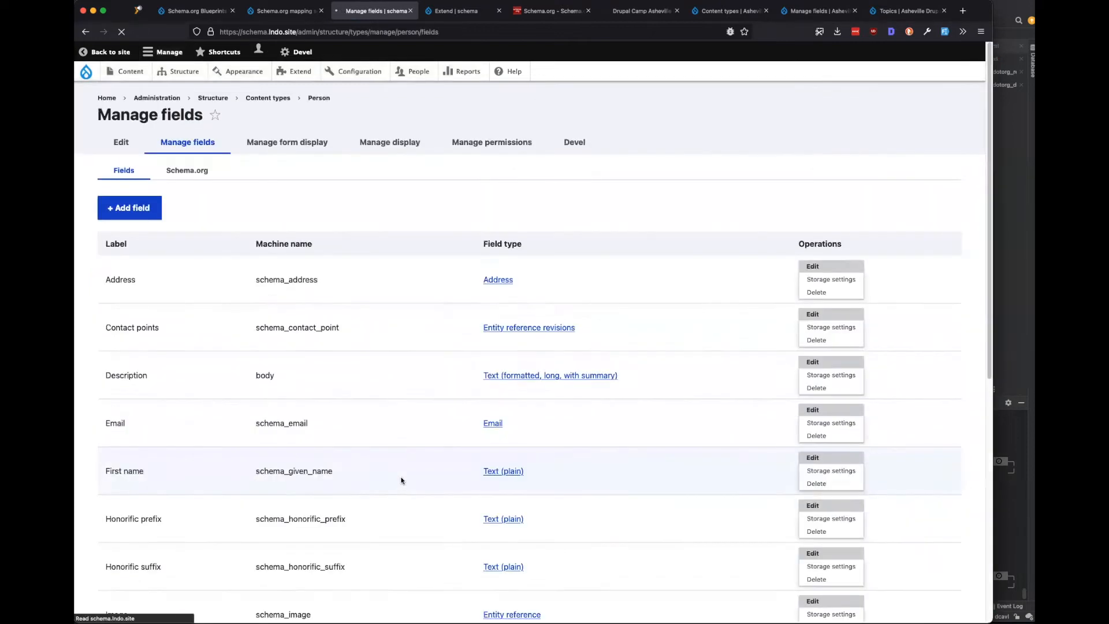
scroll(406, 477, "down", 3)
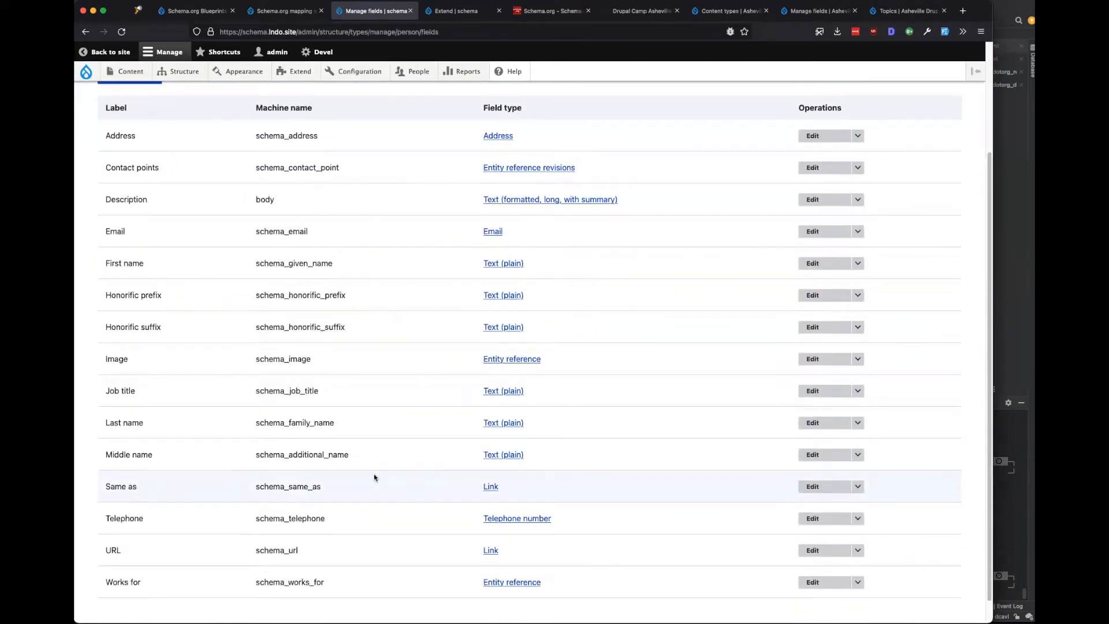
scroll(192, 241, "up", 5)
scroll(173, 439, "down", 5)
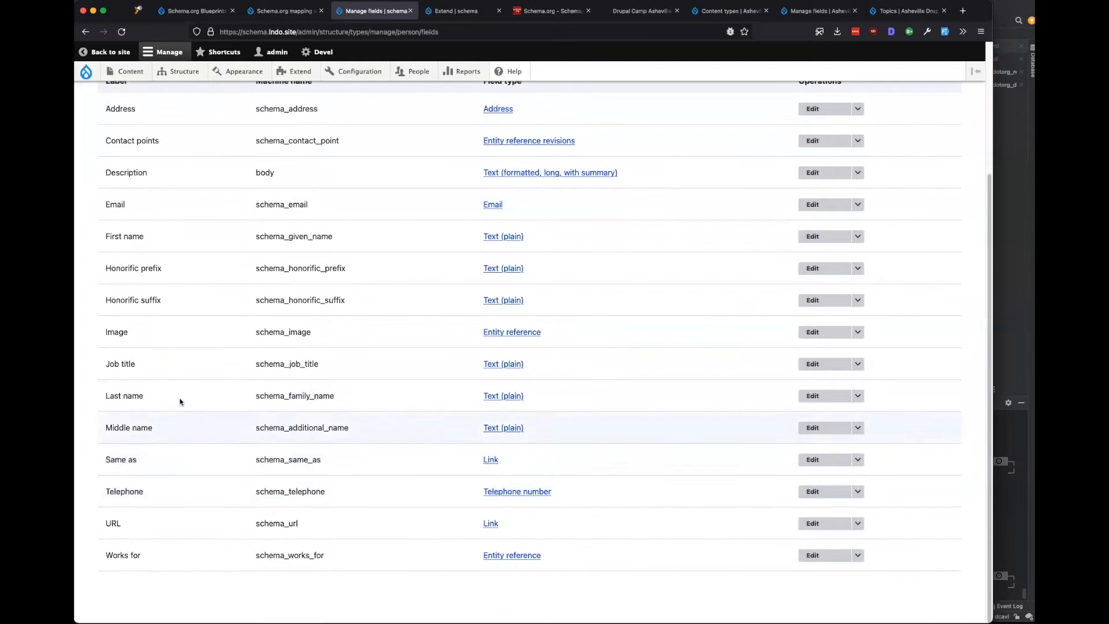
scroll(231, 517, "up", 2)
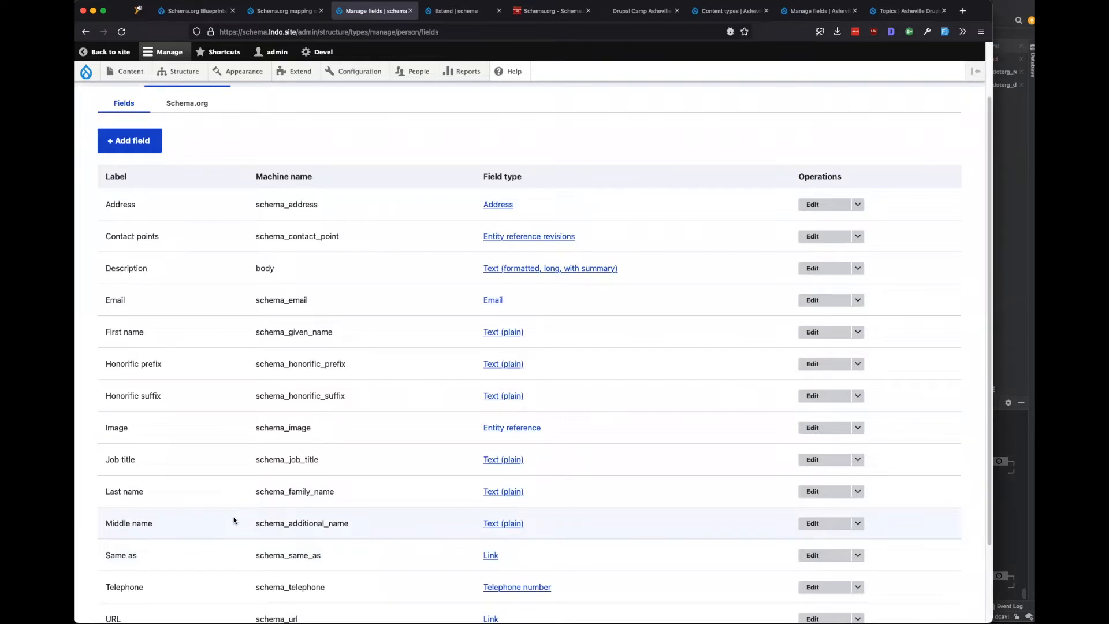
scroll(234, 520, "down", 2)
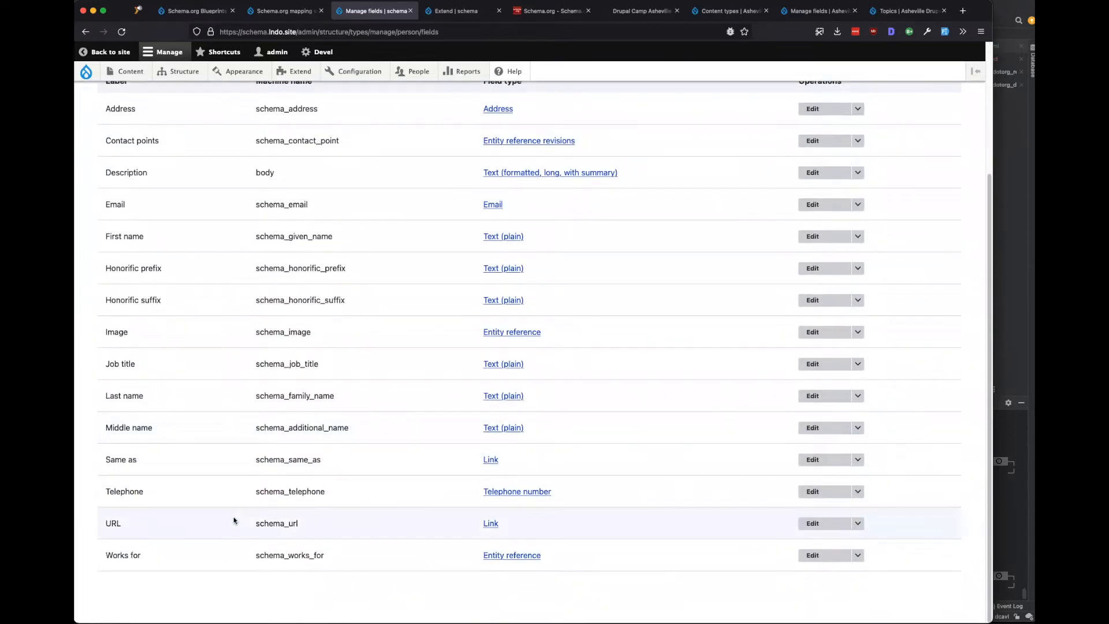
scroll(233, 520, "up", 3)
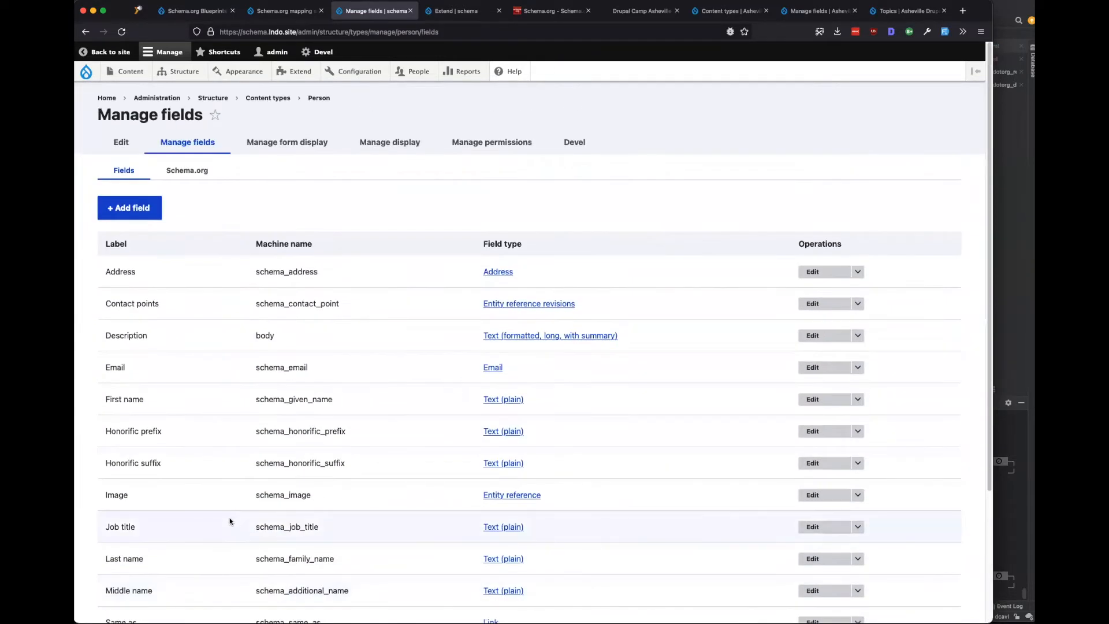
Reload the Schema.org mapping sets and check node:Event, Article and WebPage in the Common set.
left_click(289, 13)
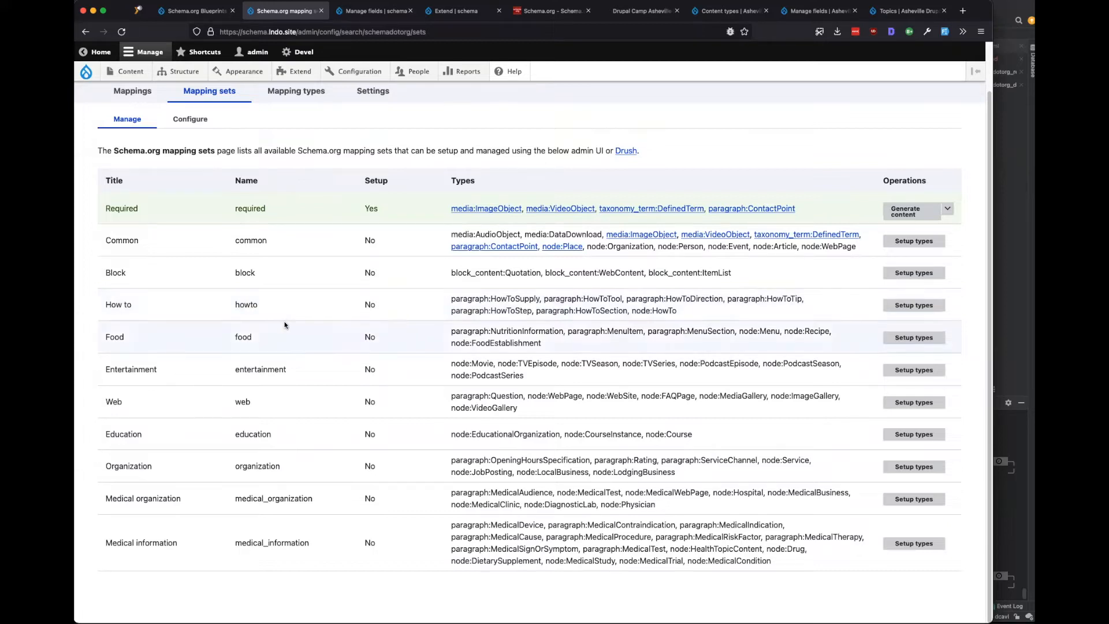
left_click(121, 32)
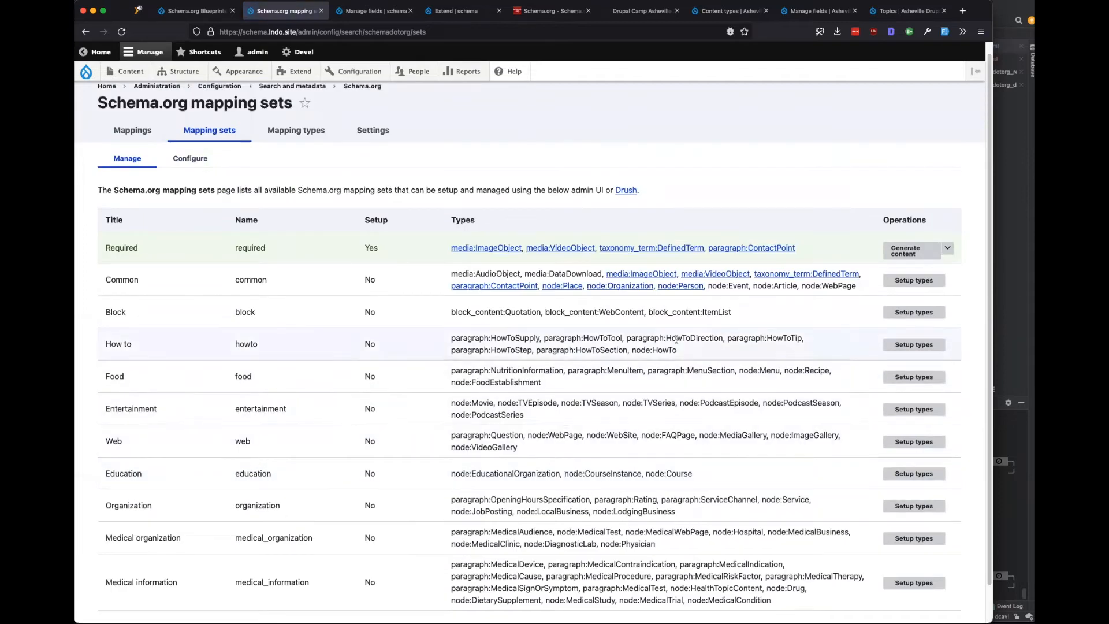
double_click(737, 285)
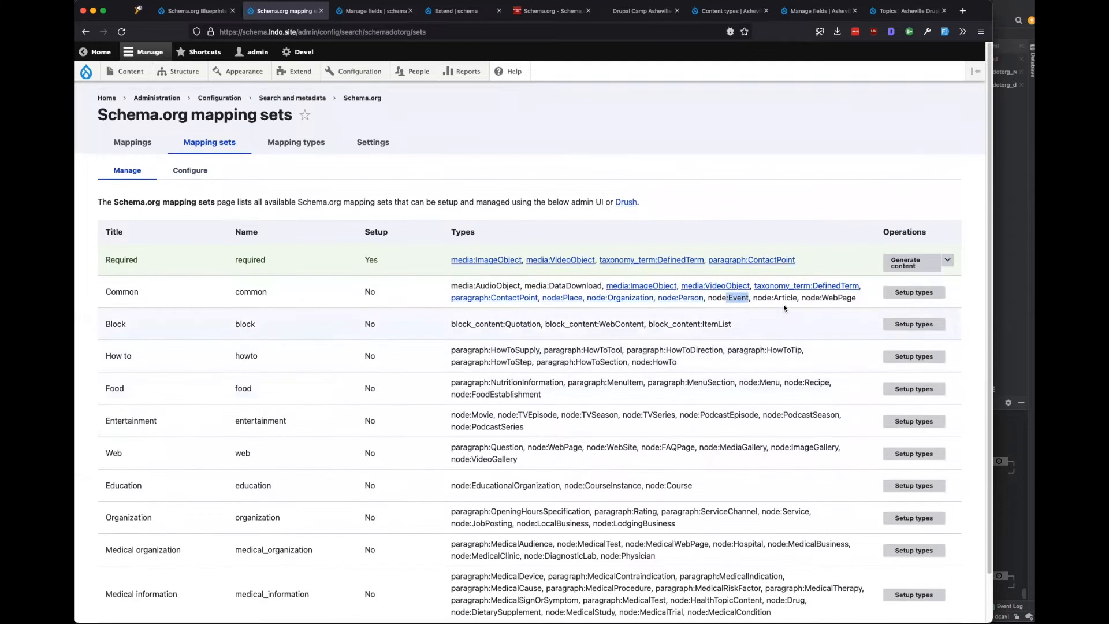
left_click_drag(774, 298, 855, 299)
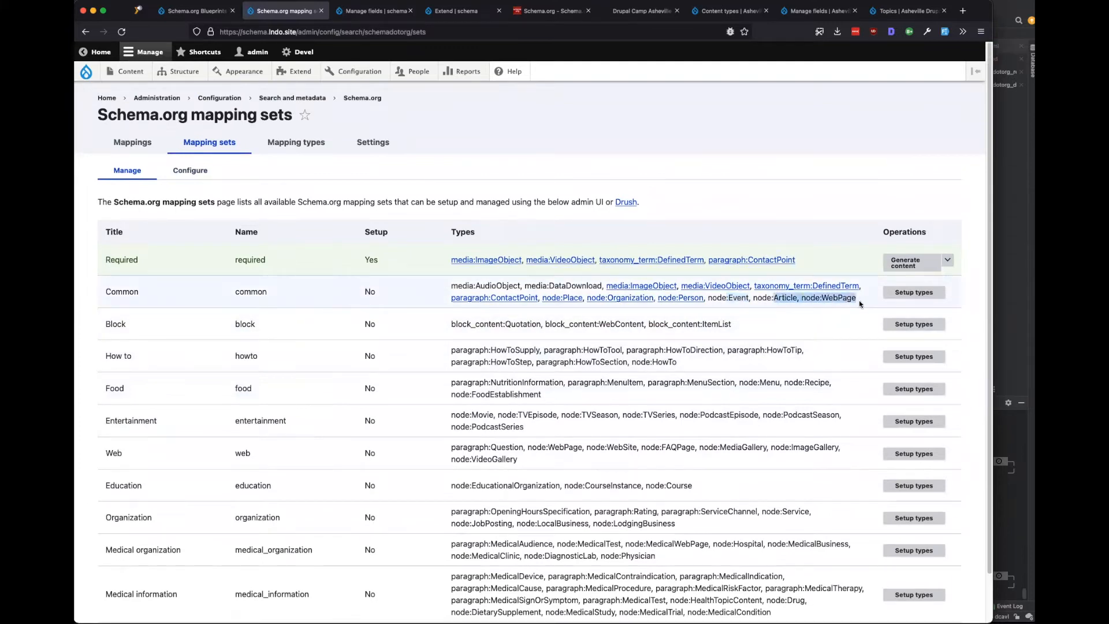
left_click(354, 12)
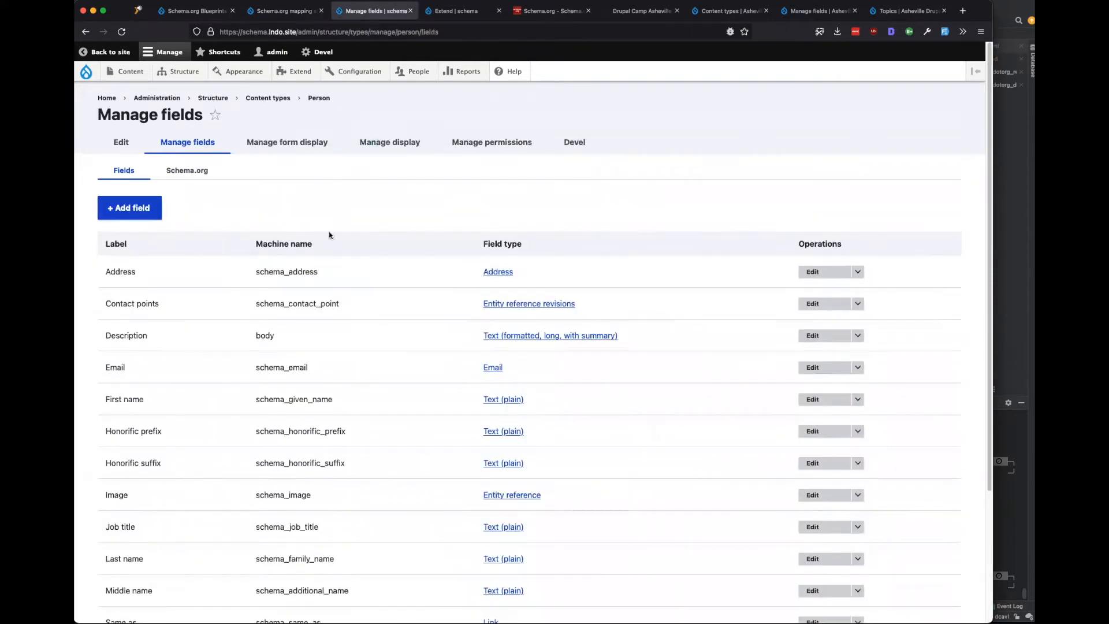
Open the Article content type's Schema.org mapping form and scroll through its properties.
mouse_move(179, 71)
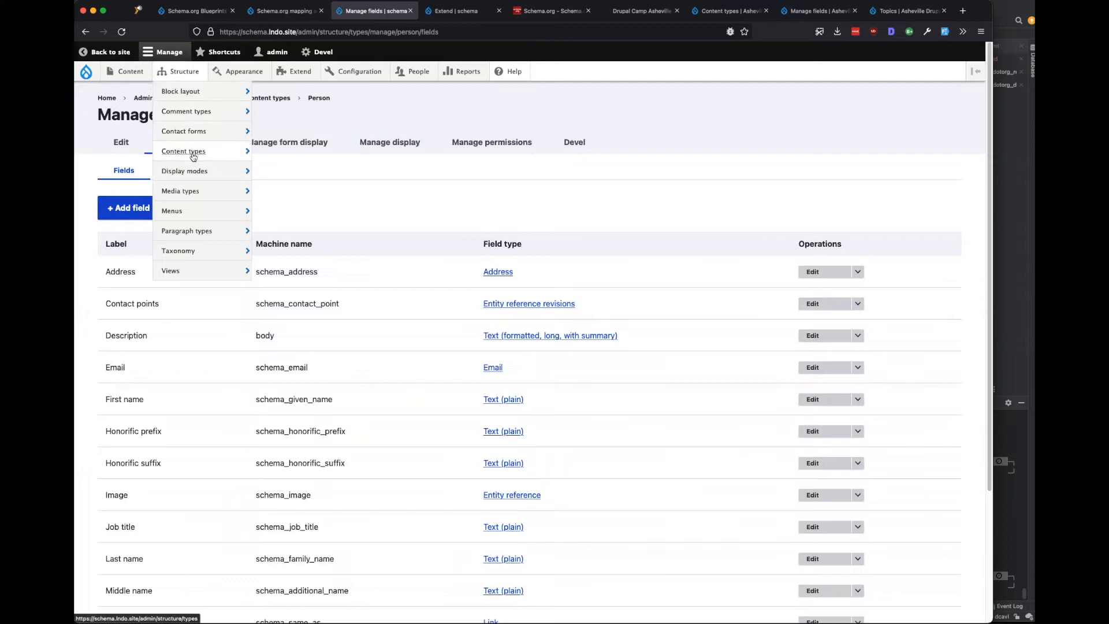
mouse_move(222, 150)
mouse_move(277, 197)
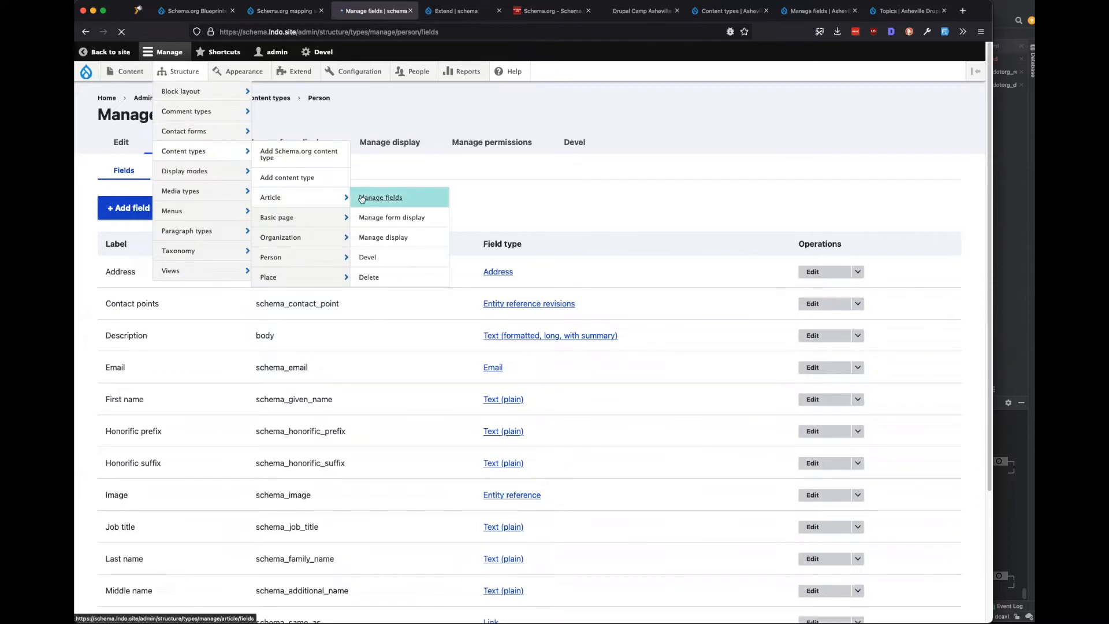
left_click(362, 198)
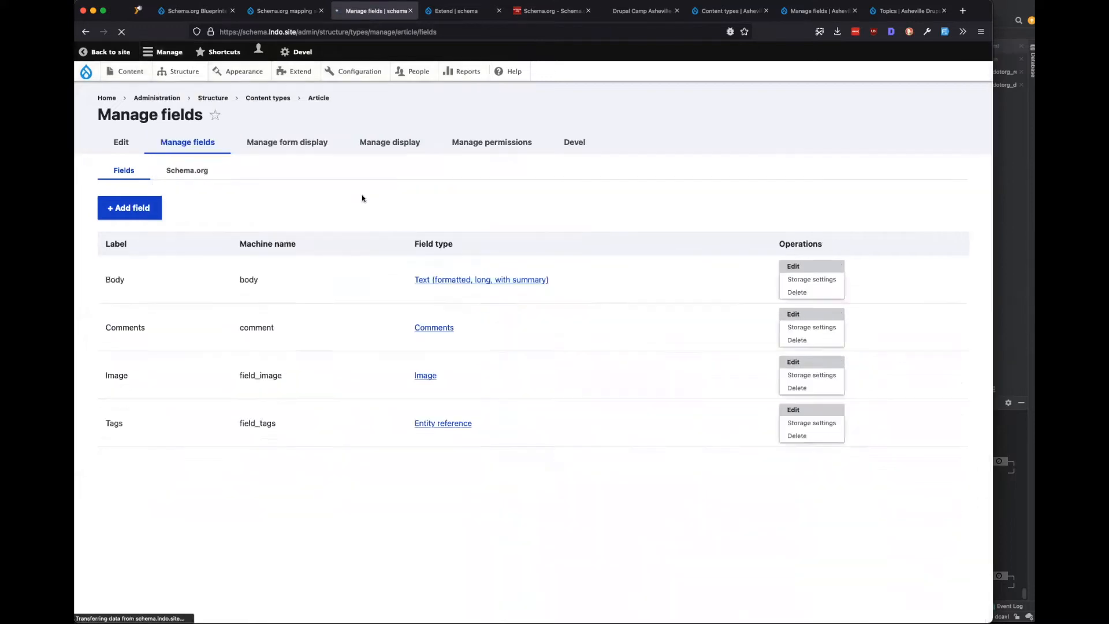
left_click(181, 169)
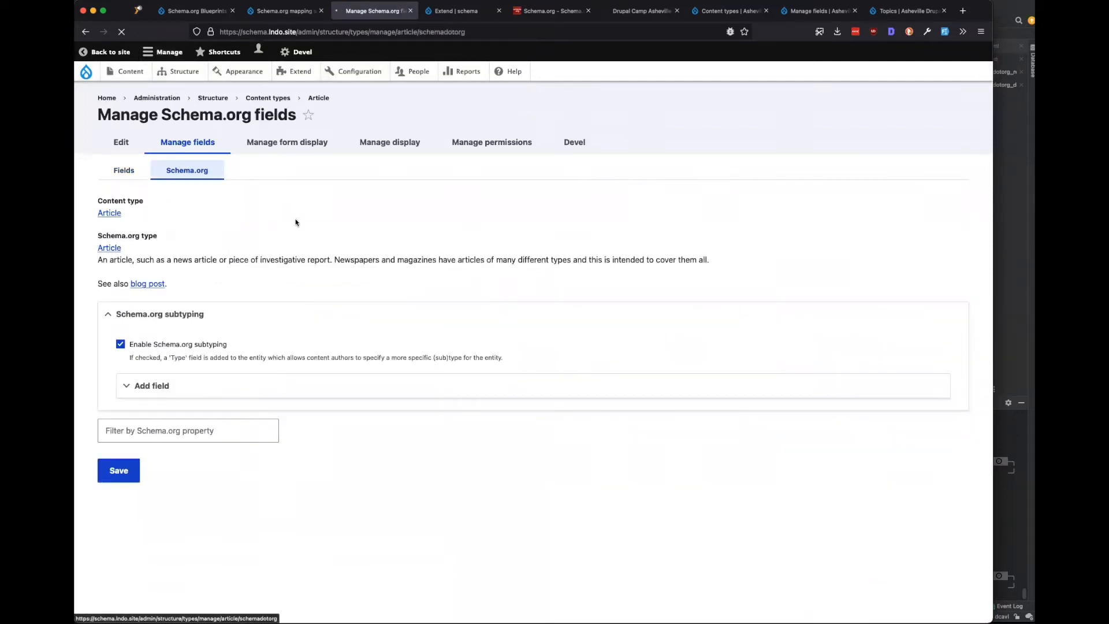
scroll(450, 356, "down", 3)
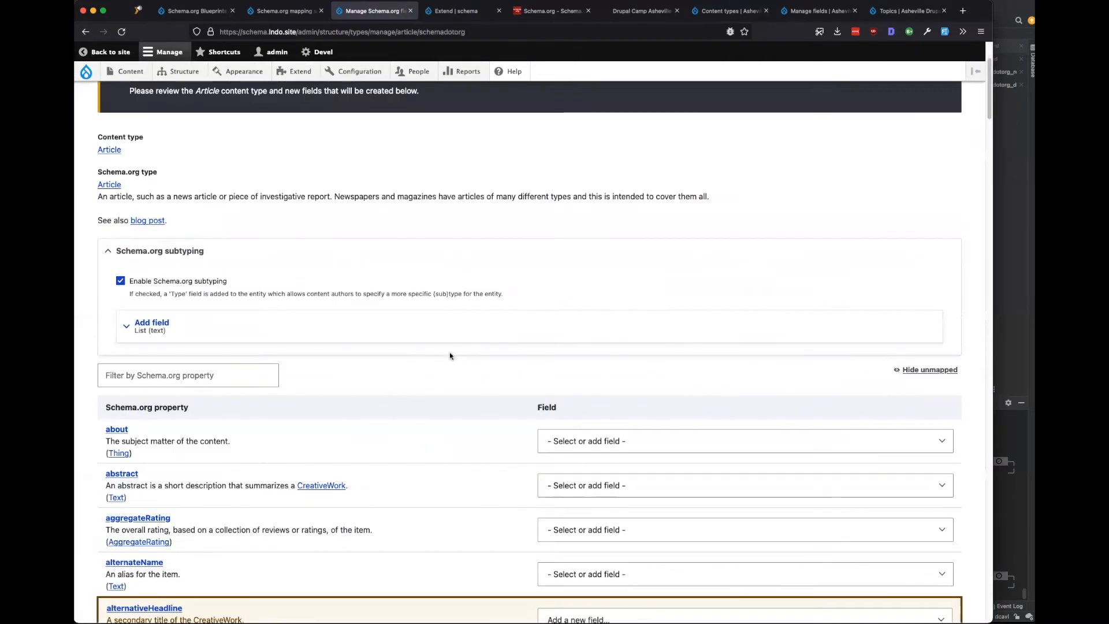
scroll(449, 354, "down", 4)
scroll(430, 354, "down", 1)
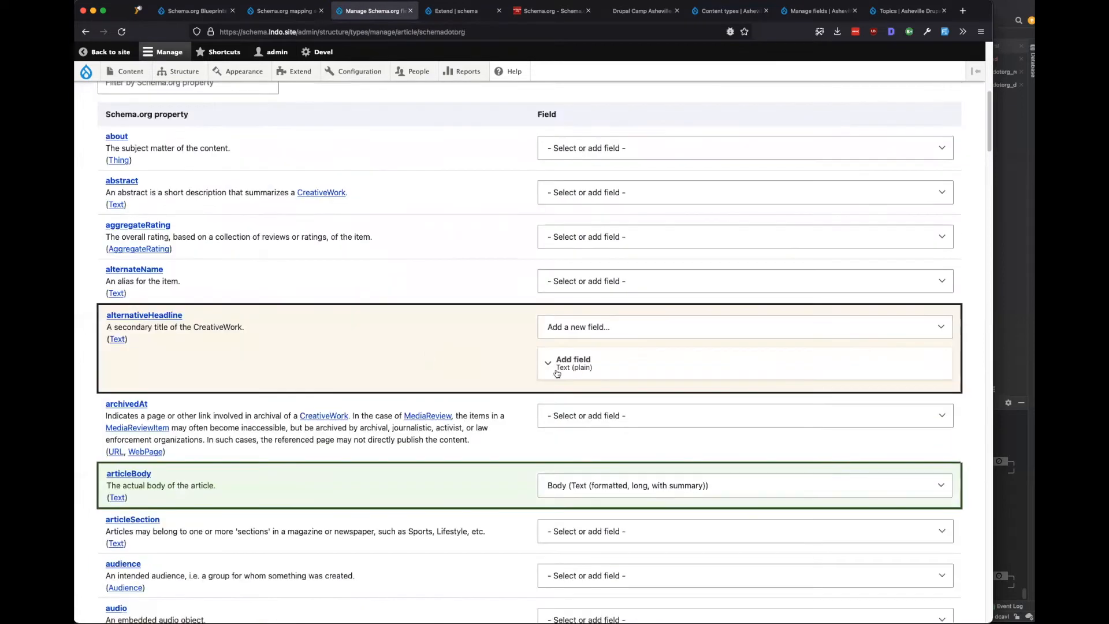
scroll(404, 353, "up", 3)
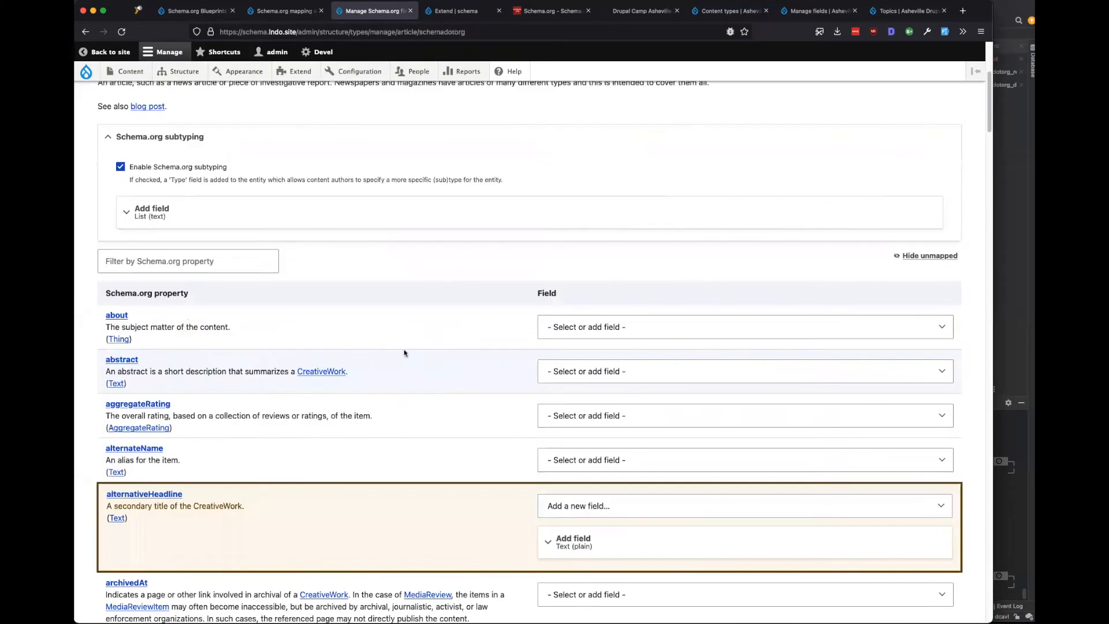
scroll(404, 352, "down", 2)
scroll(520, 364, "down", 1)
Reset alternativeHeadline to '- Select or add field -' so no field is added for it.
left_click(632, 370)
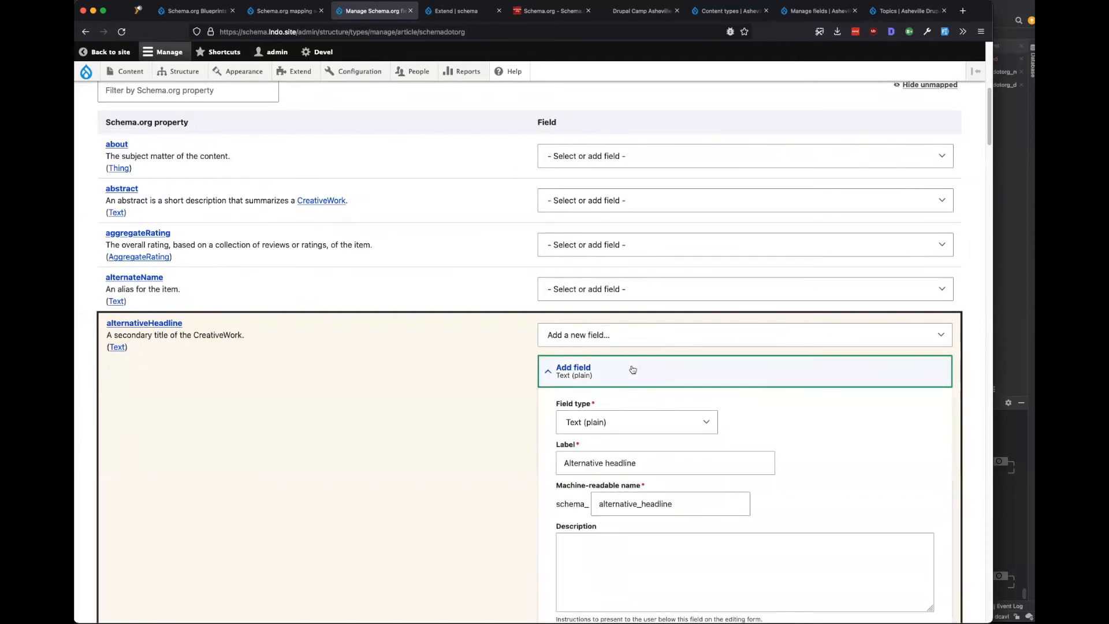
left_click(612, 368)
left_click(579, 335)
left_click(579, 318)
Review the proposed new author field's settings.
scroll(424, 329, "down", 1)
scroll(427, 330, "down", 3)
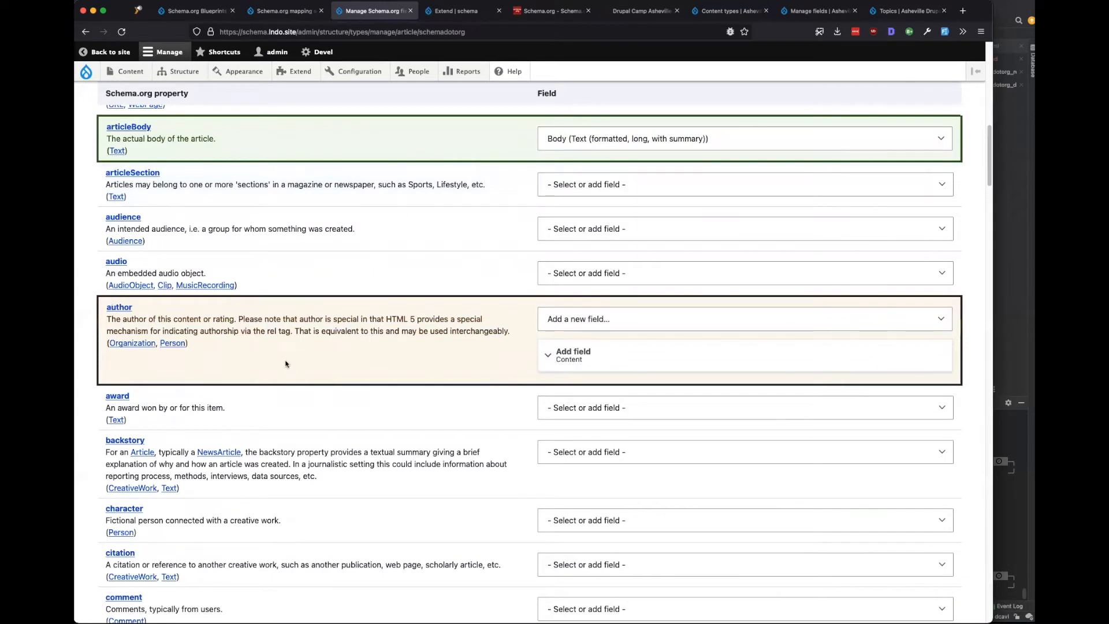
left_click(599, 355)
left_click(598, 356)
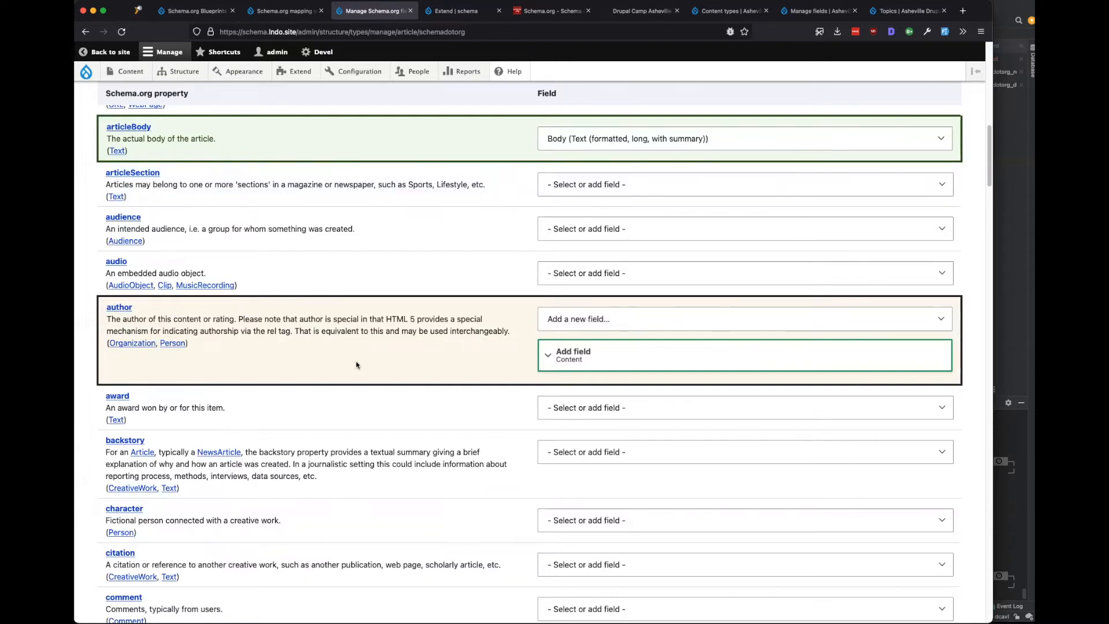
Recheck the author field settings and scroll down the property table to url.
left_click(569, 352)
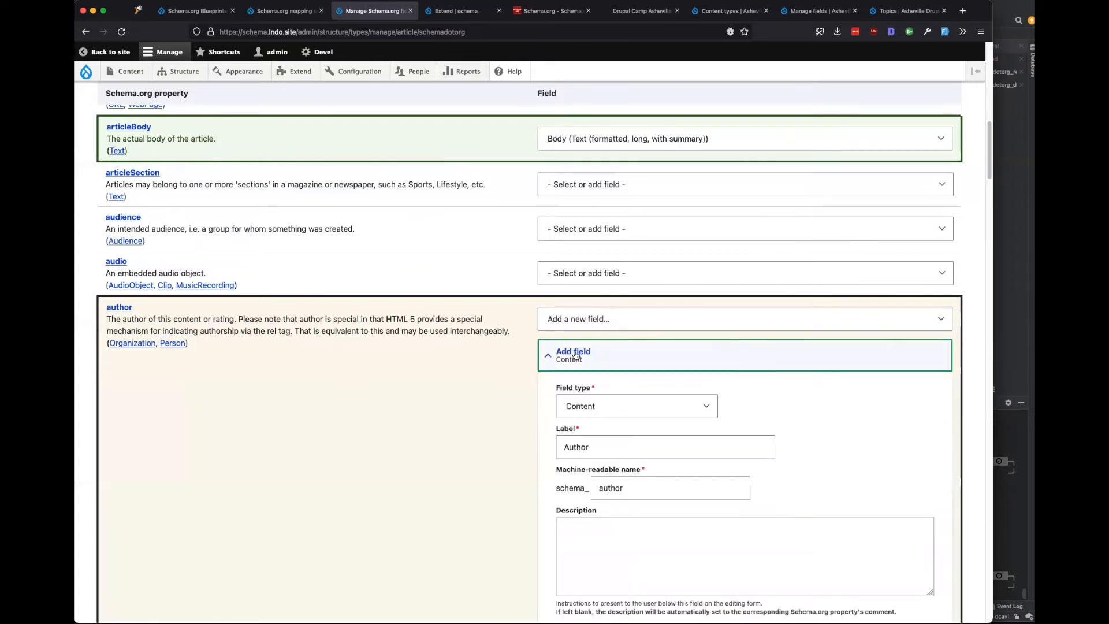
left_click(575, 354)
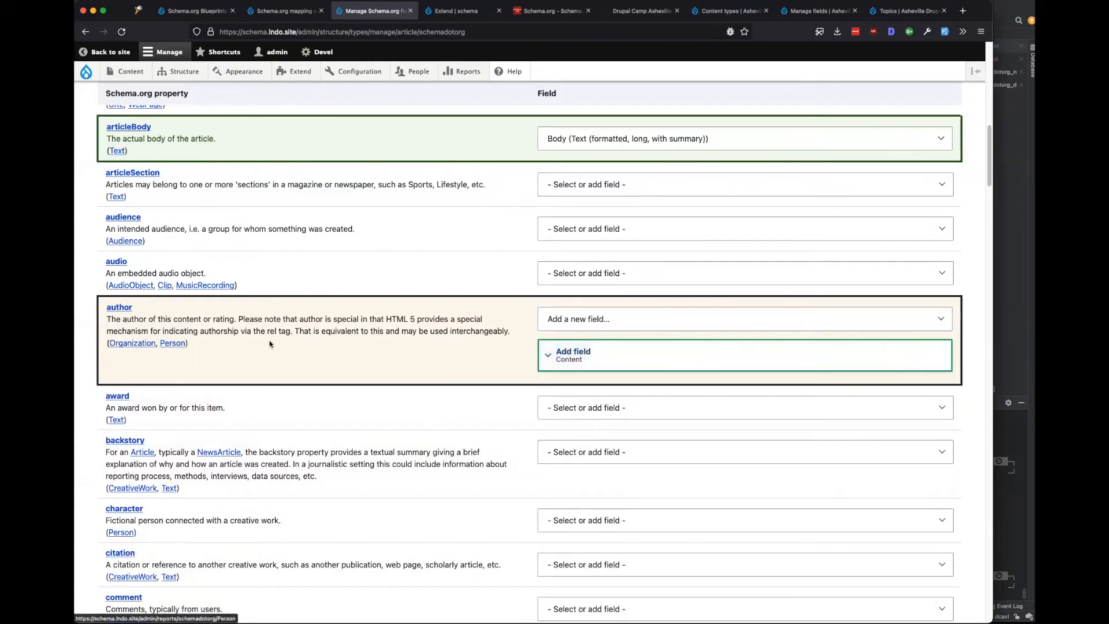
scroll(269, 344, "down", 15)
scroll(427, 334, "down", 9)
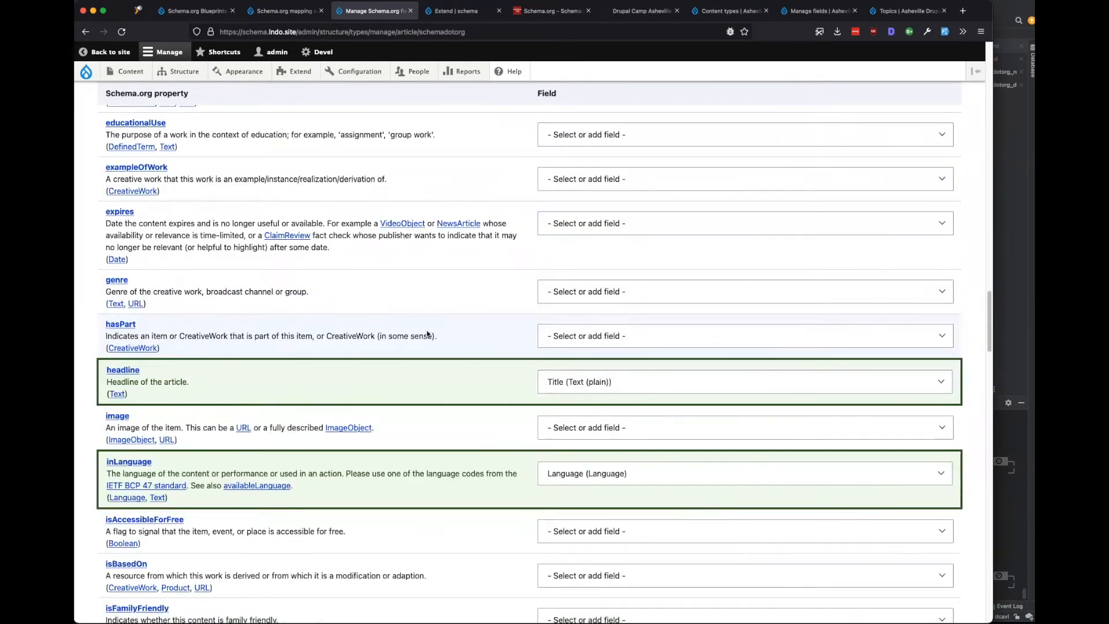
scroll(427, 333, "down", 5)
scroll(478, 417, "down", 3)
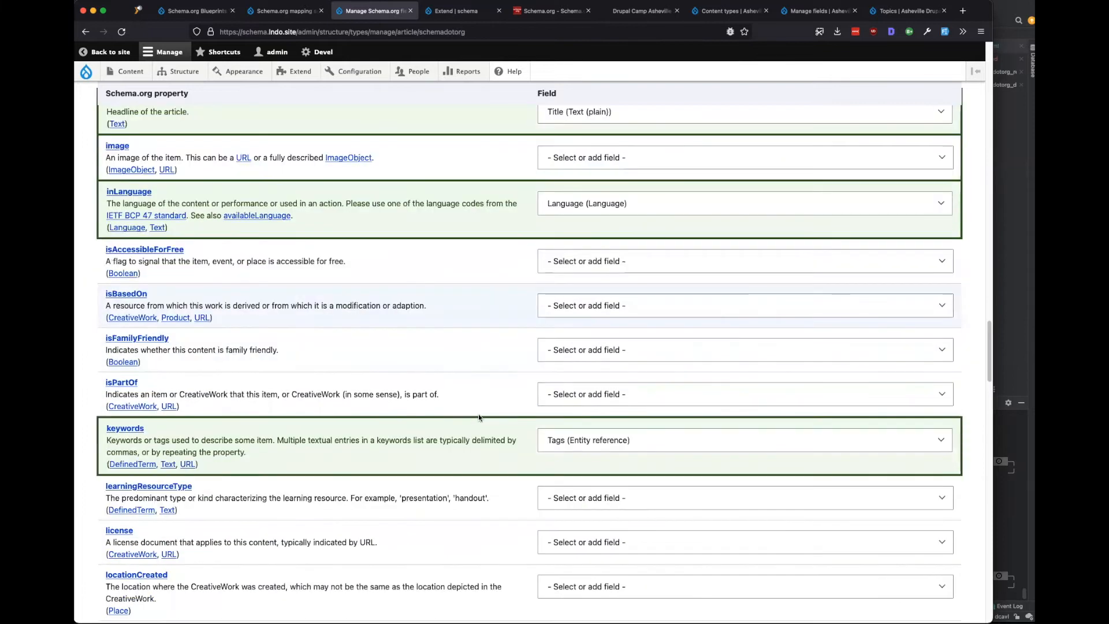
scroll(459, 458, "down", 12)
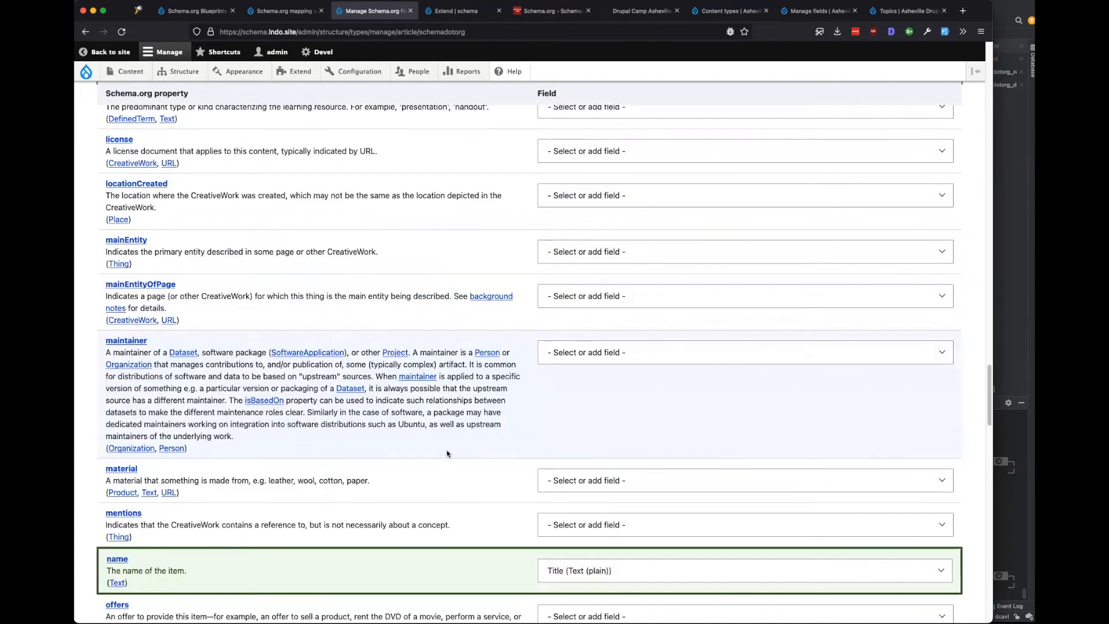
scroll(542, 383, "down", 20)
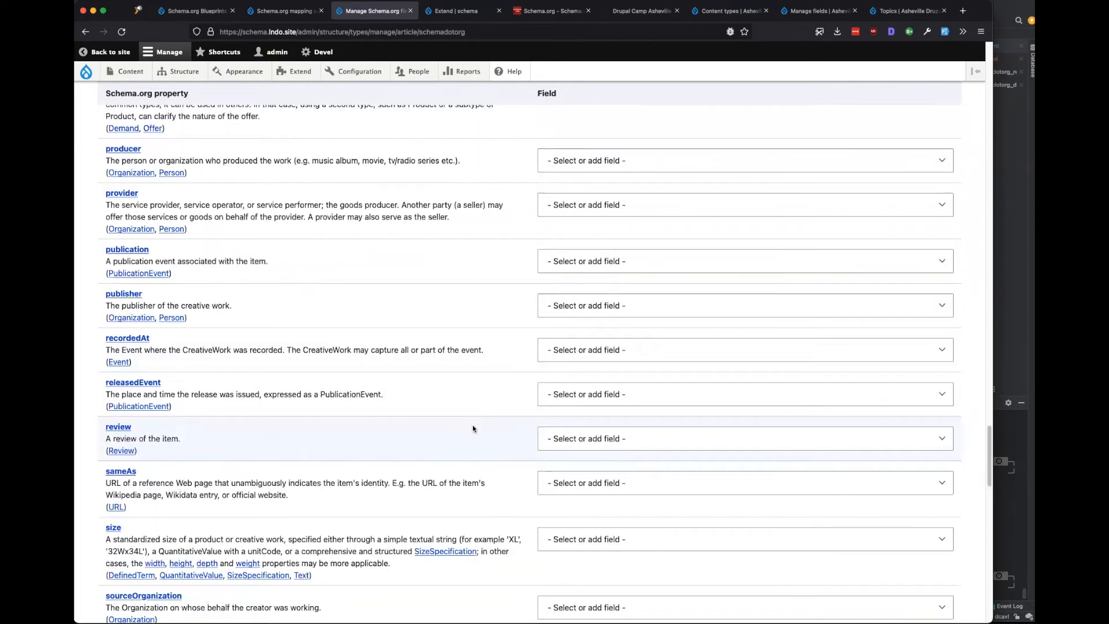
scroll(473, 427, "down", 20)
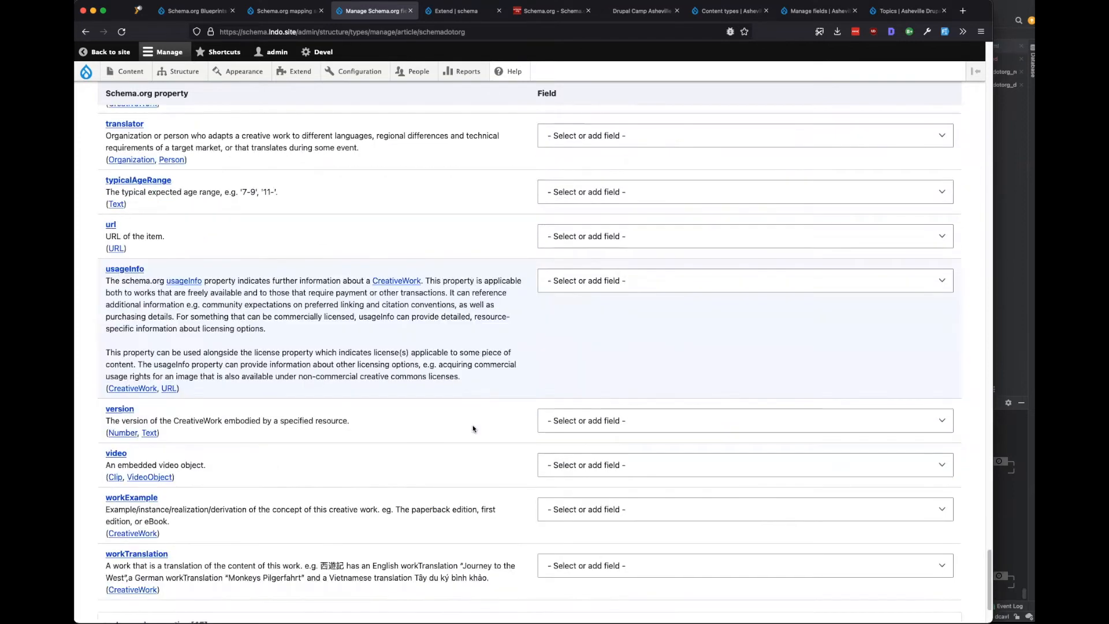
scroll(450, 439, "down", 4)
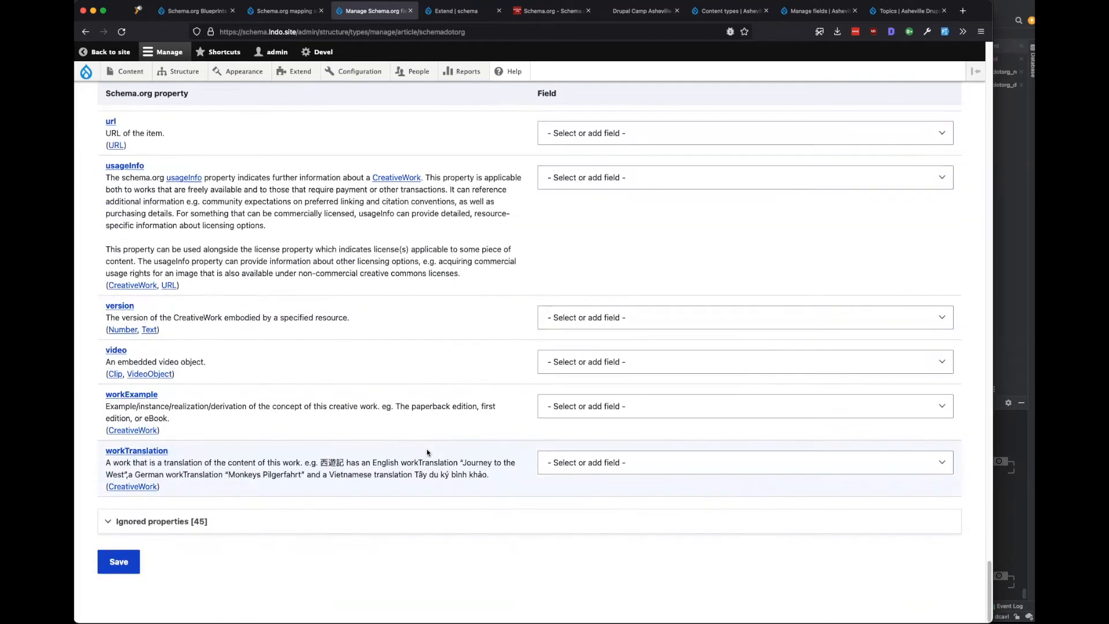
scroll(428, 453, "up", 4)
Leave the url property unmapped, closing its field choices without selecting one.
left_click(590, 235)
left_click(593, 235)
left_click(593, 235)
left_click(601, 237)
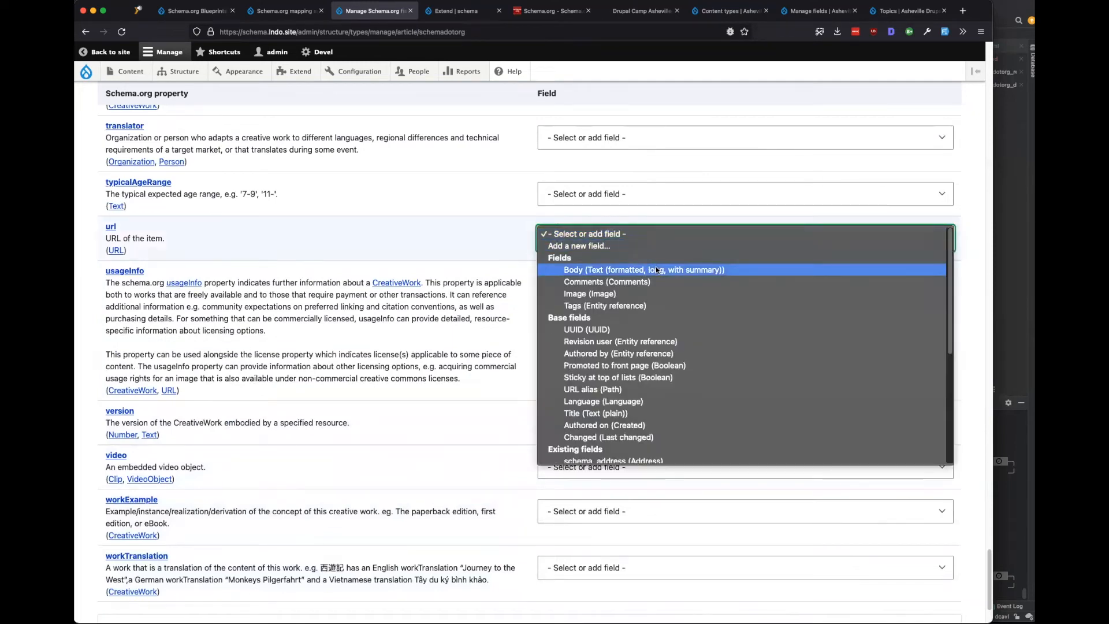
left_click(452, 238)
Save the Article Schema.org property mappings.
scroll(213, 573, "down", 1)
scroll(213, 573, "down", 3)
left_click(131, 554)
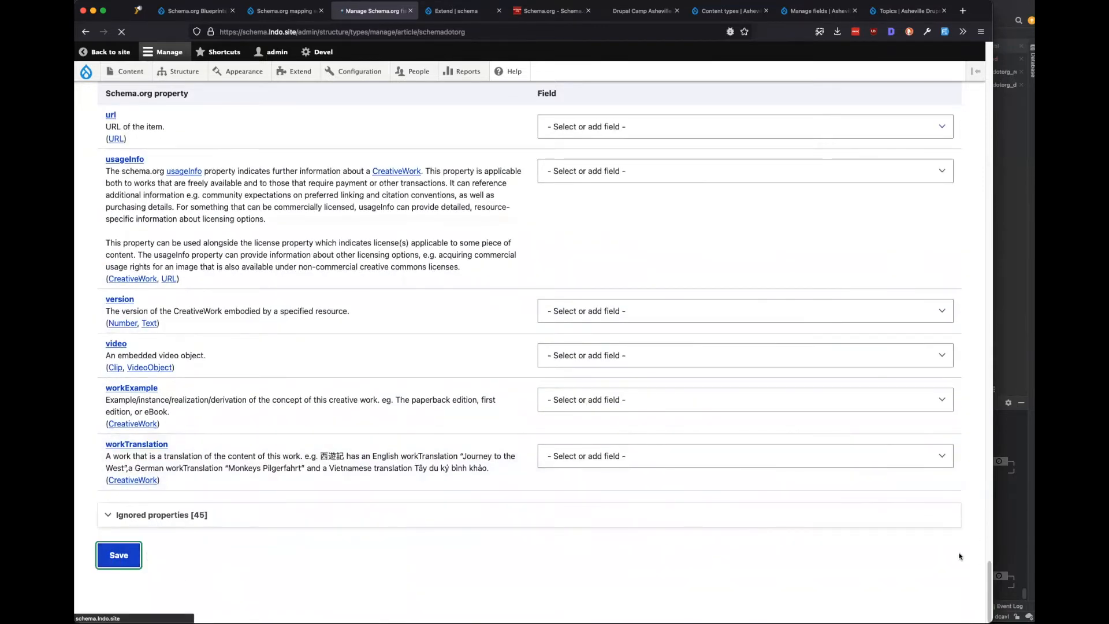
scroll(152, 238, "up", 1)
Reload the Schema.org mapping sets page to confirm node:Article now appears in the Common set.
left_click_drag(165, 175, 115, 175)
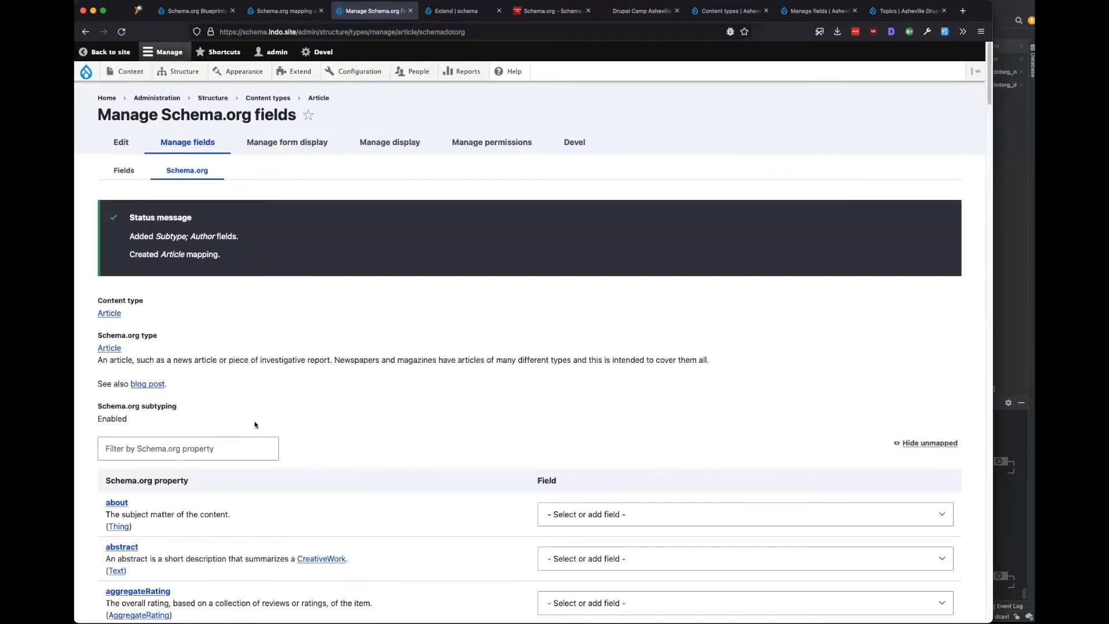
left_click(277, 11)
left_click(122, 32)
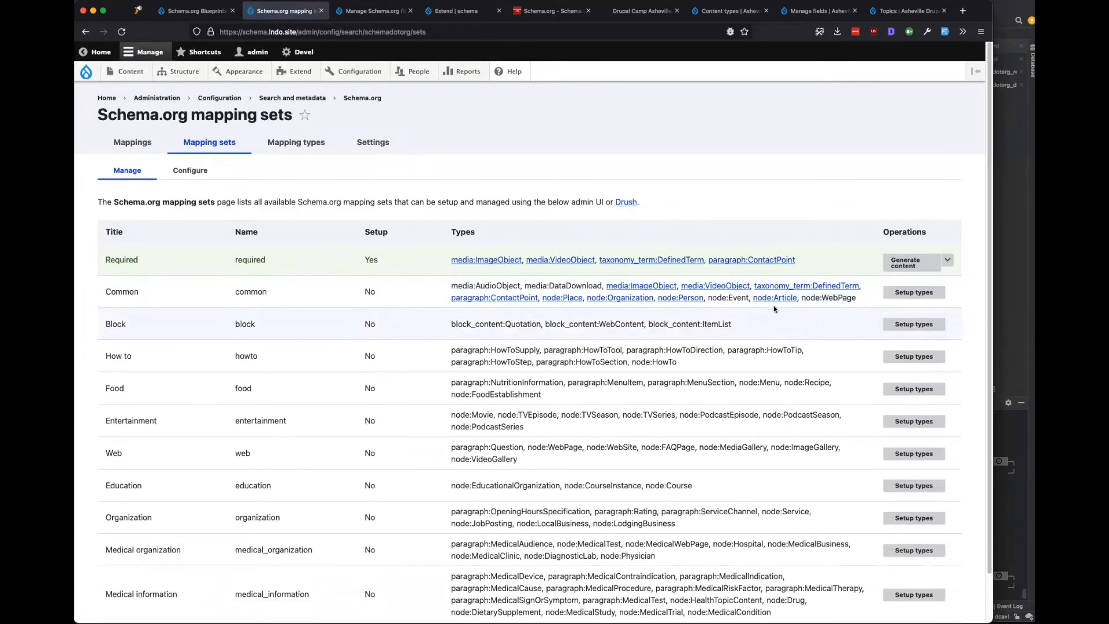
left_click(357, 14)
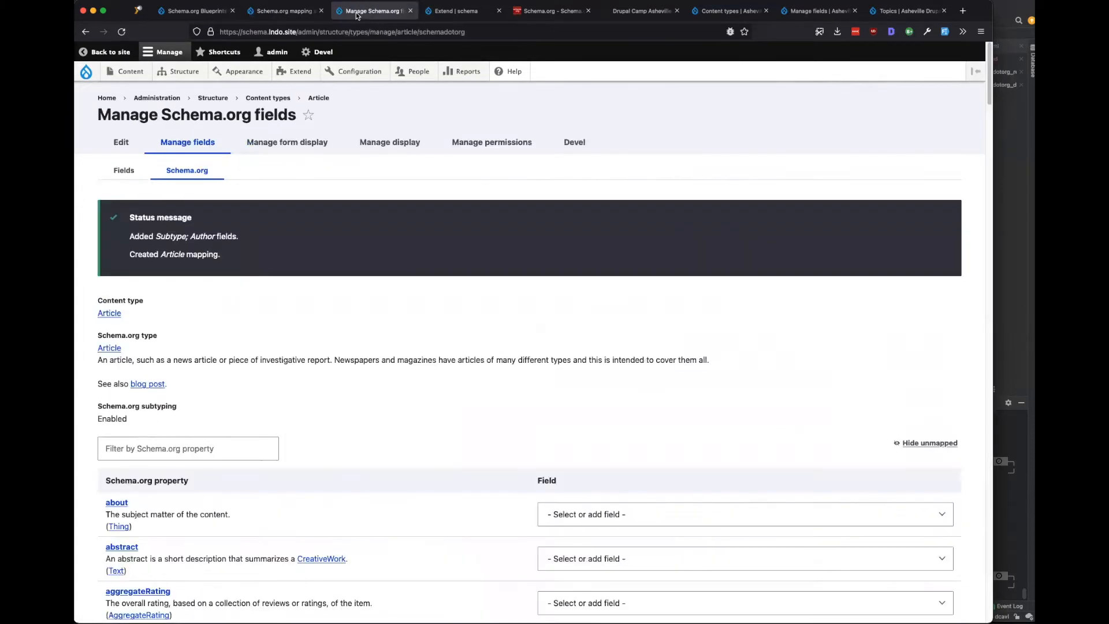
Go to Structure > Content types and open Basic page's Manage fields.
mouse_move(181, 70)
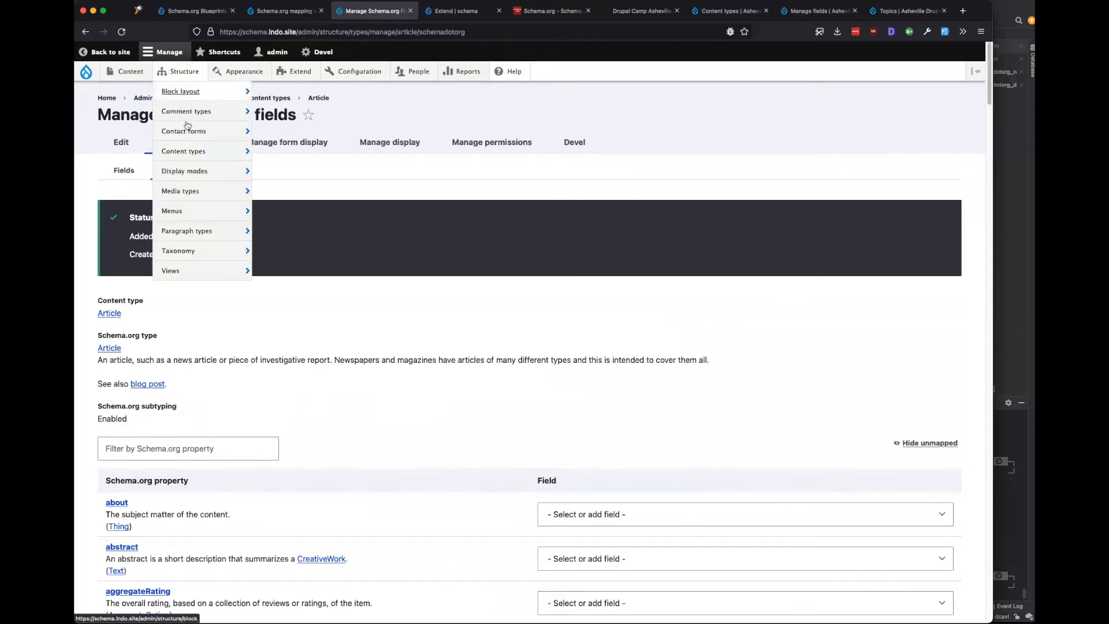
mouse_move(231, 151)
mouse_move(296, 218)
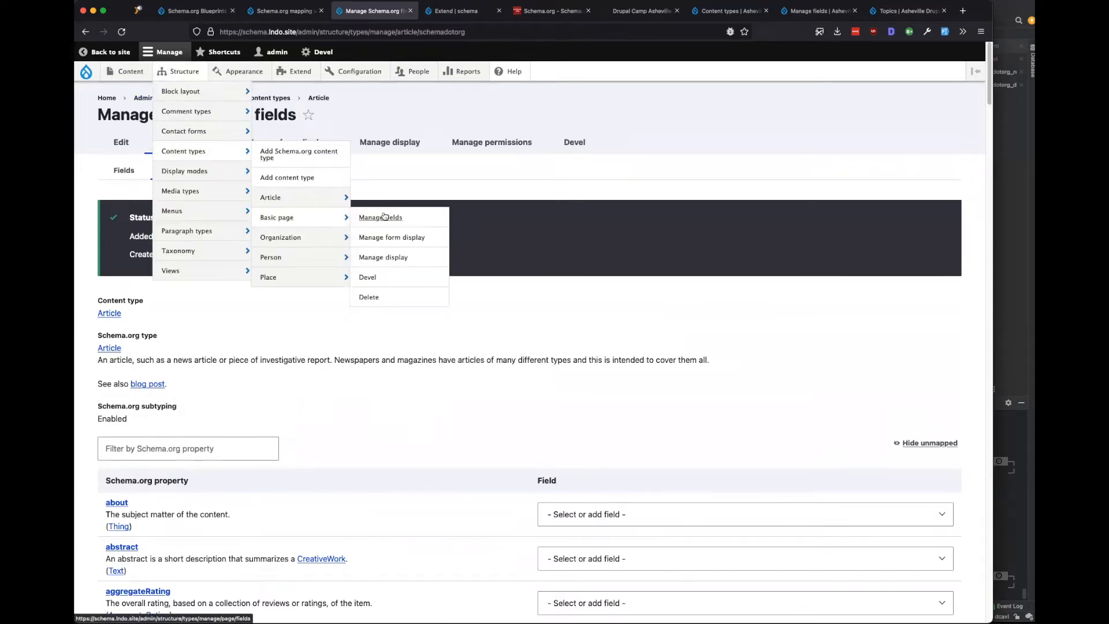
left_click(404, 218)
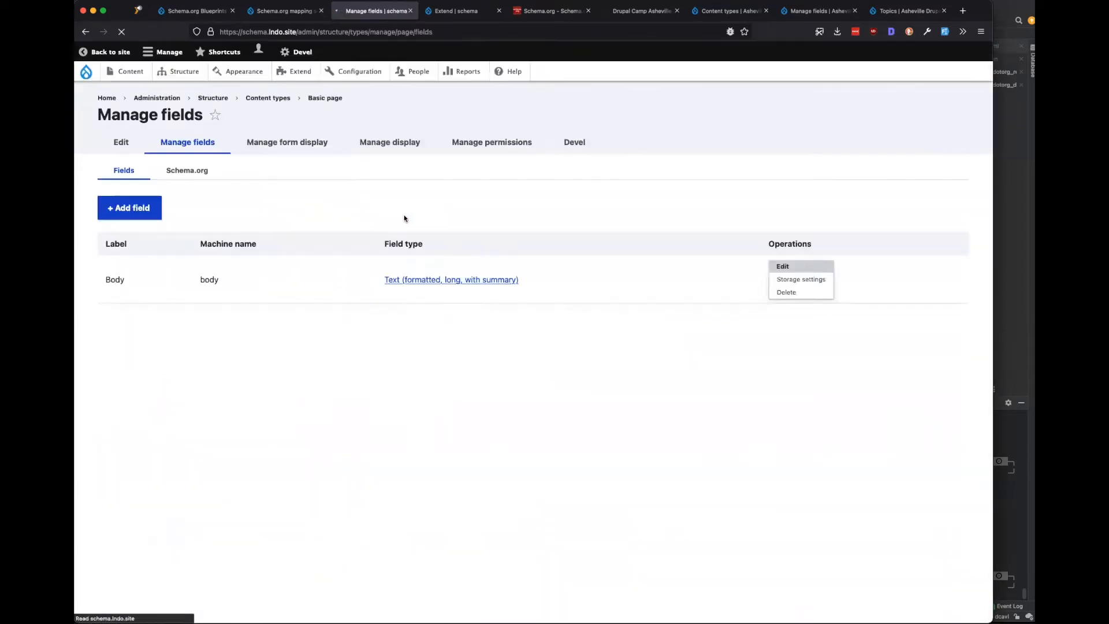
Review Basic page's proposed Schema.org mappings, including the new primaryImageOfPage Media field, then view the Asheville site's content types.
left_click(197, 171)
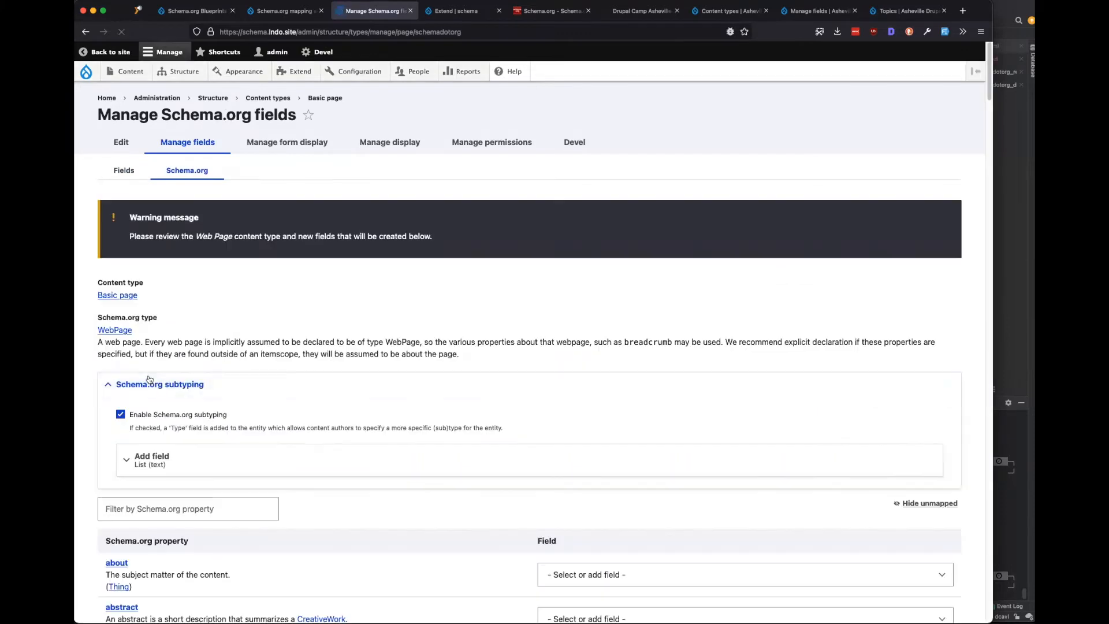
scroll(297, 415, "down", 10)
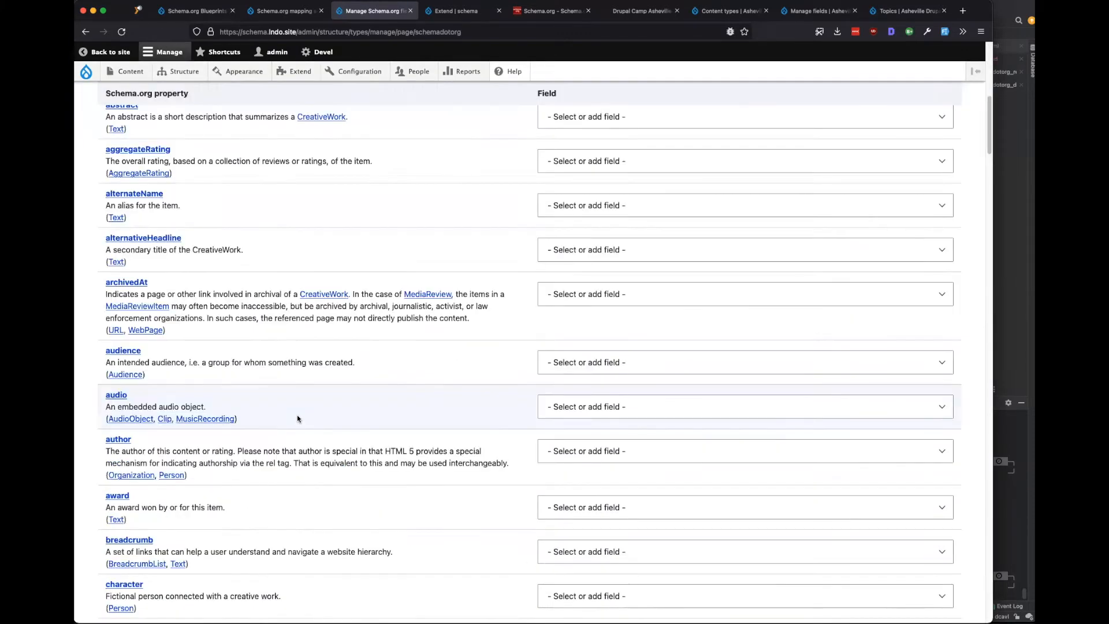
scroll(297, 414, "down", 15)
scroll(224, 452, "down", 8)
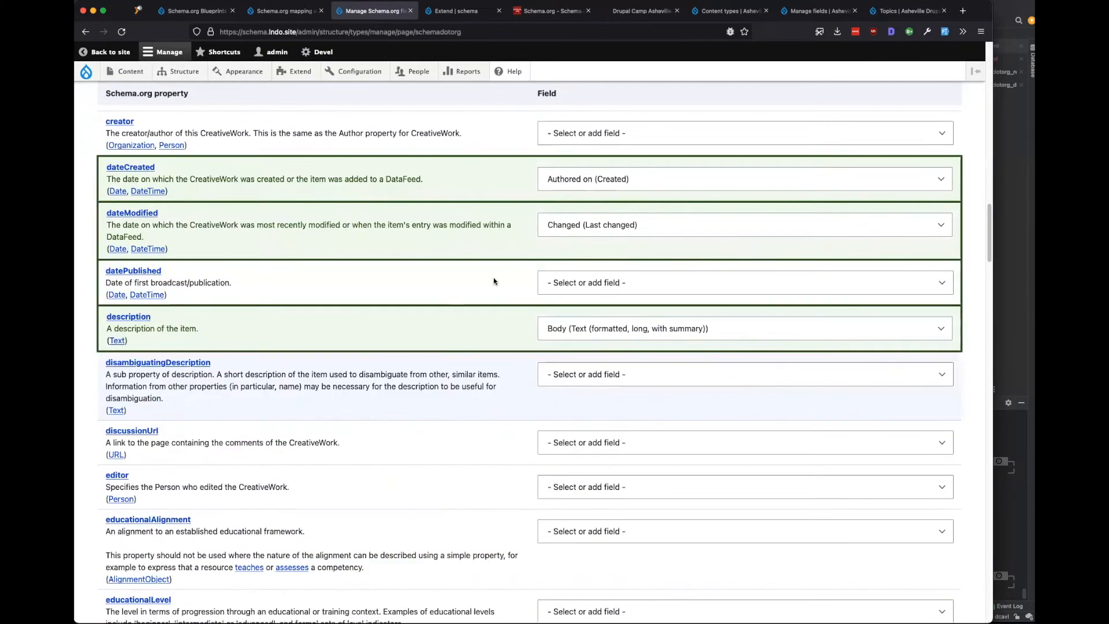
scroll(431, 387, "down", 20)
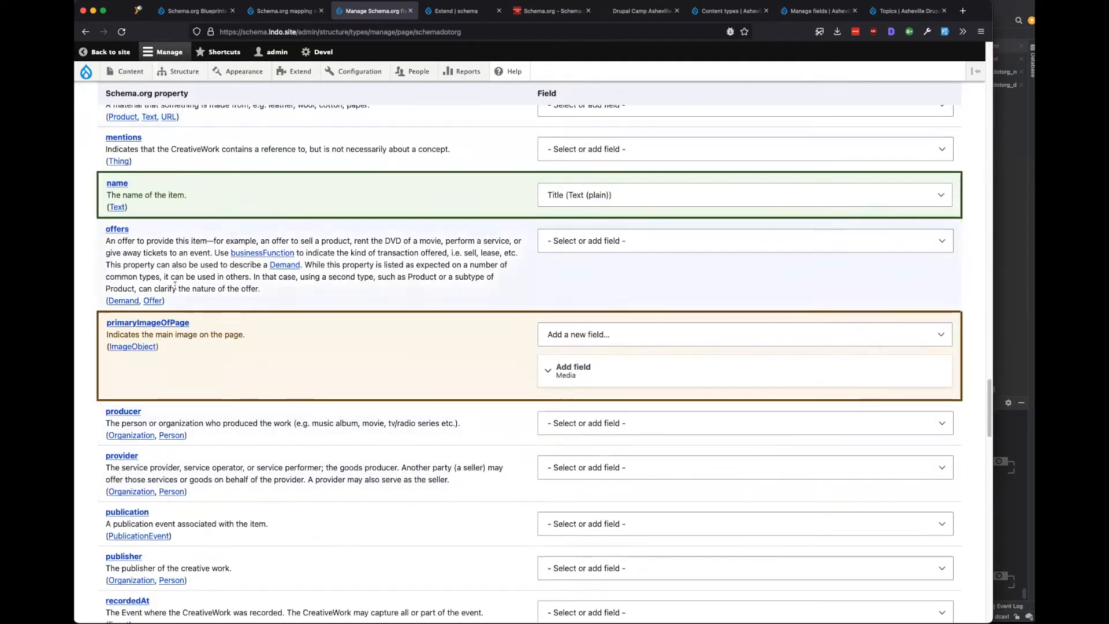
left_click(599, 377)
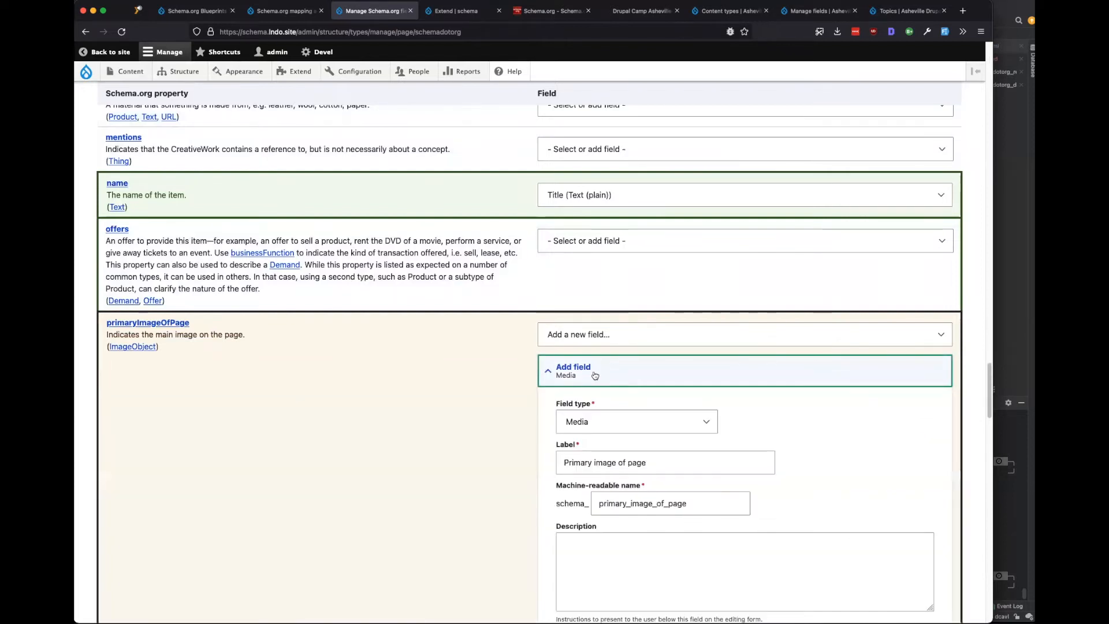
left_click(595, 376)
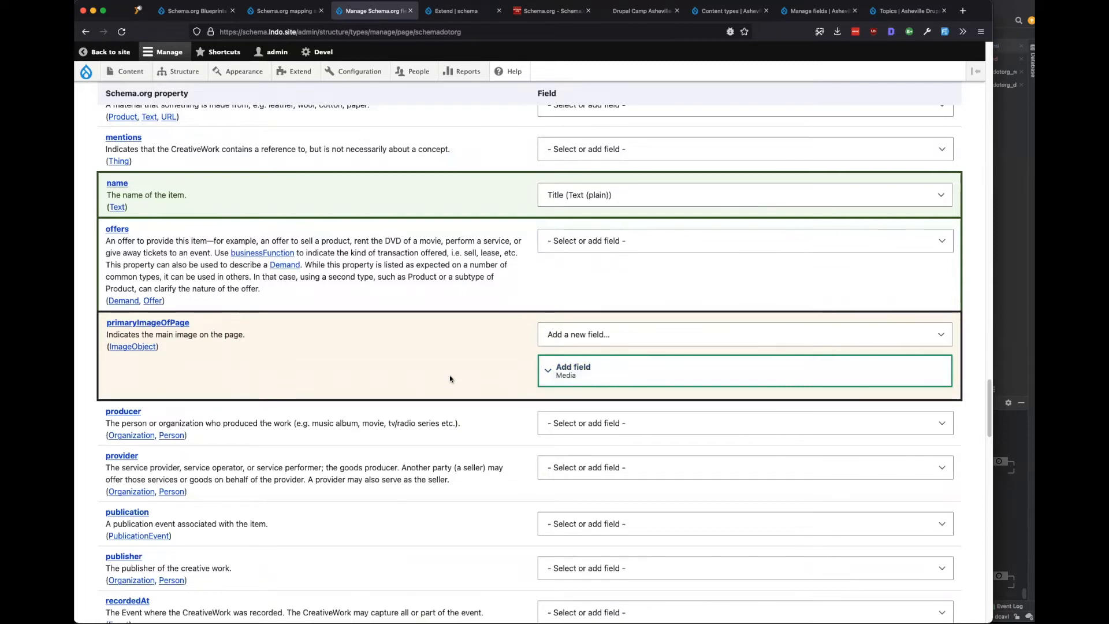
left_click(730, 14)
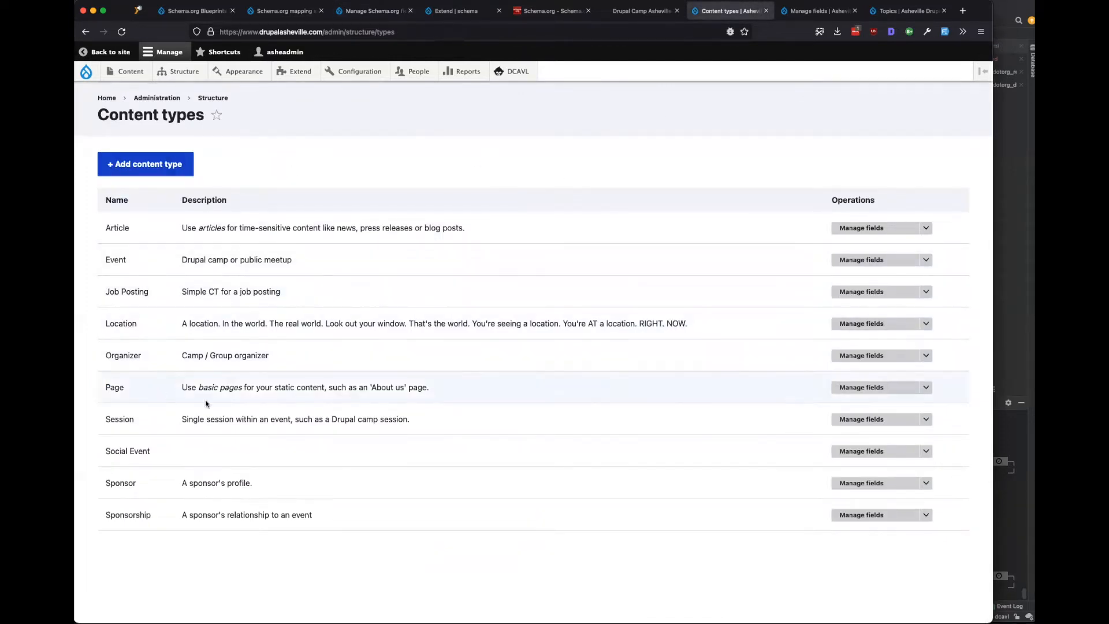
Open the Asheville Page type's fields and compare the field_img and field_metadata_img machine names.
left_click(871, 390, "super")
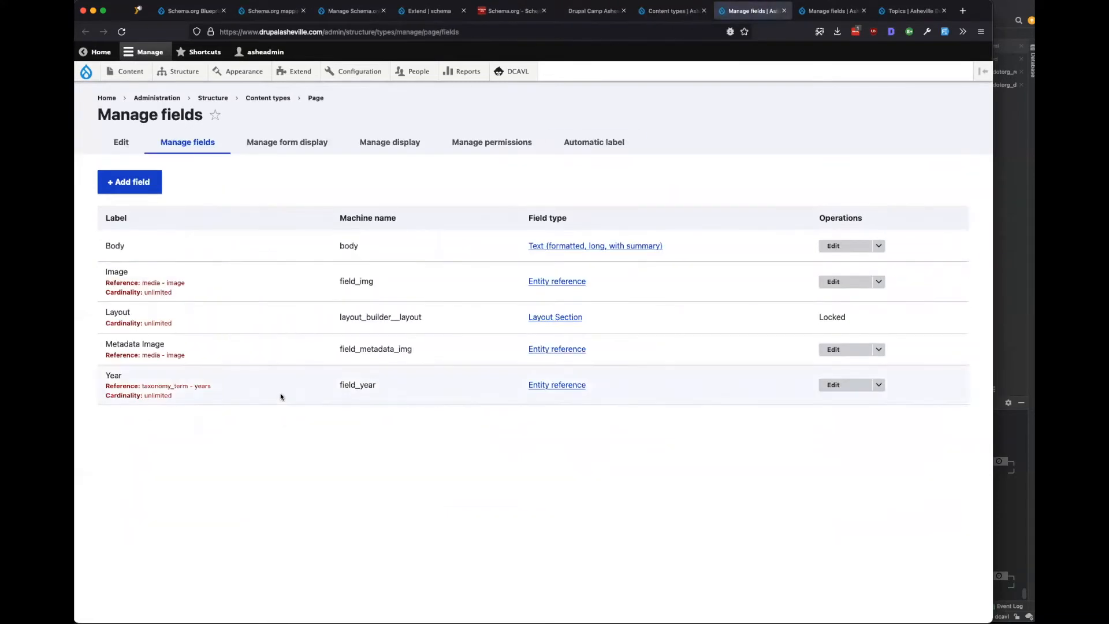
left_click_drag(376, 280, 334, 280)
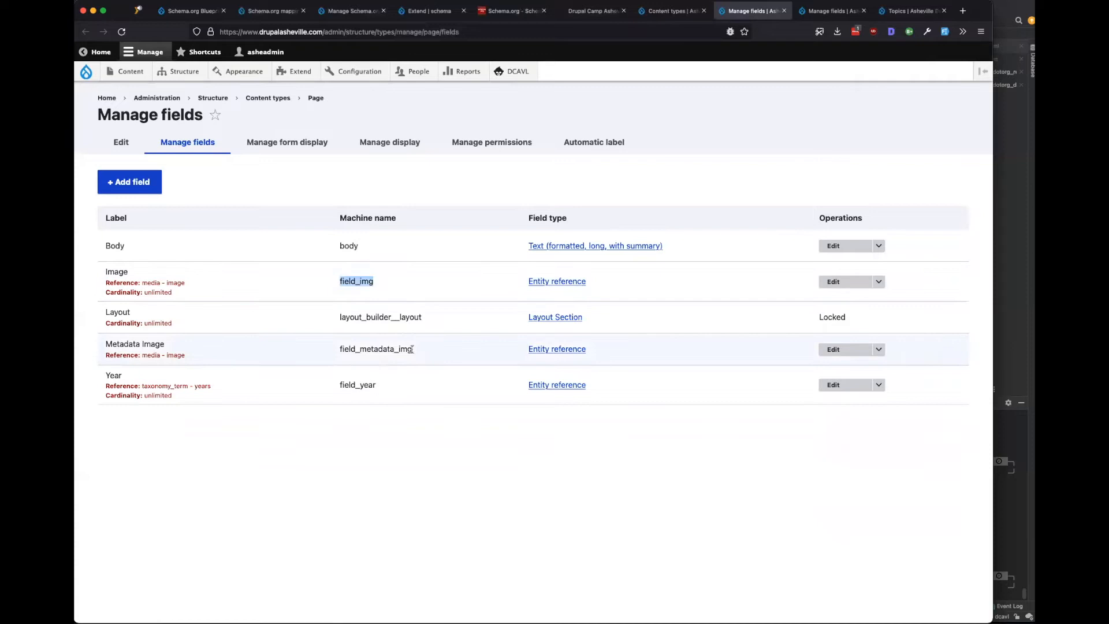
left_click_drag(413, 349, 334, 351)
left_click(355, 399)
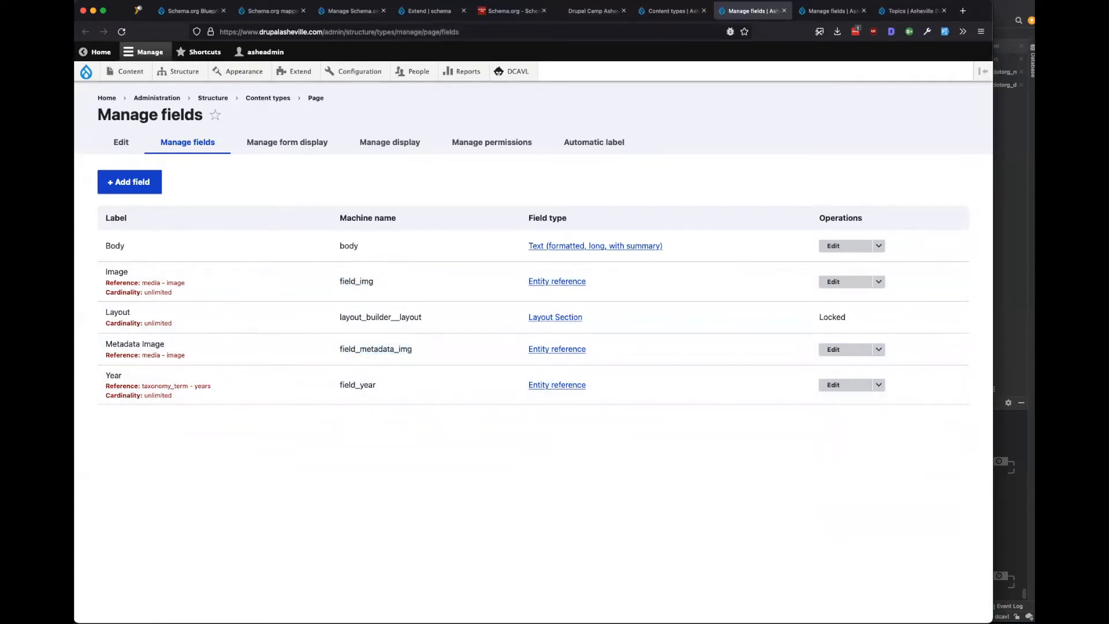
left_click(430, 11)
Review the new primaryImageOfPage Media field and relatedLink link field settings for Basic page.
left_click(355, 13)
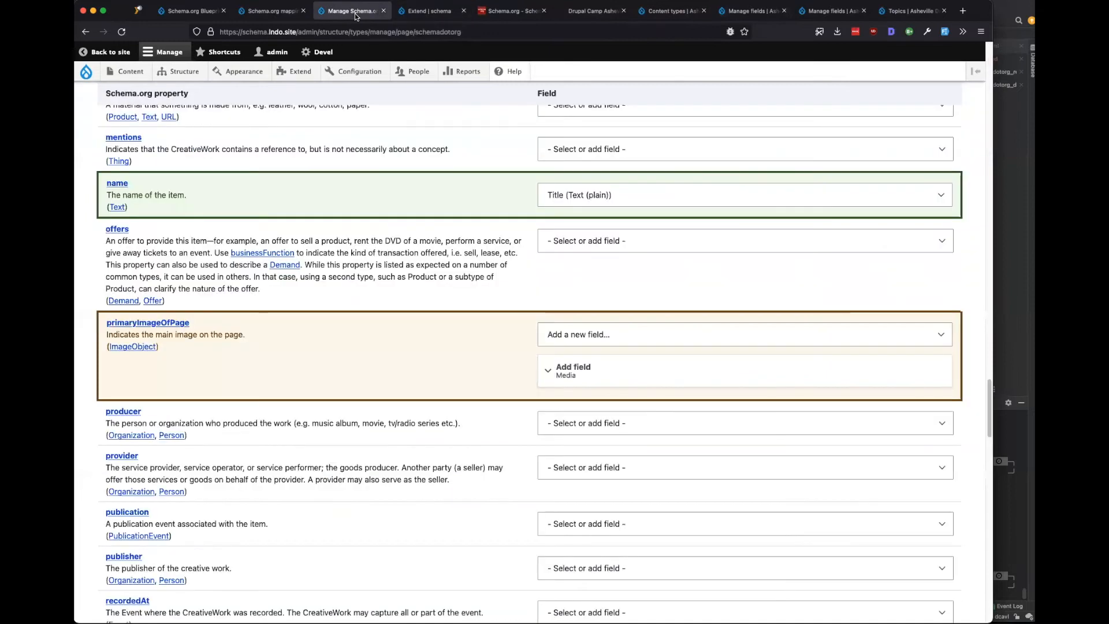
left_click(588, 366)
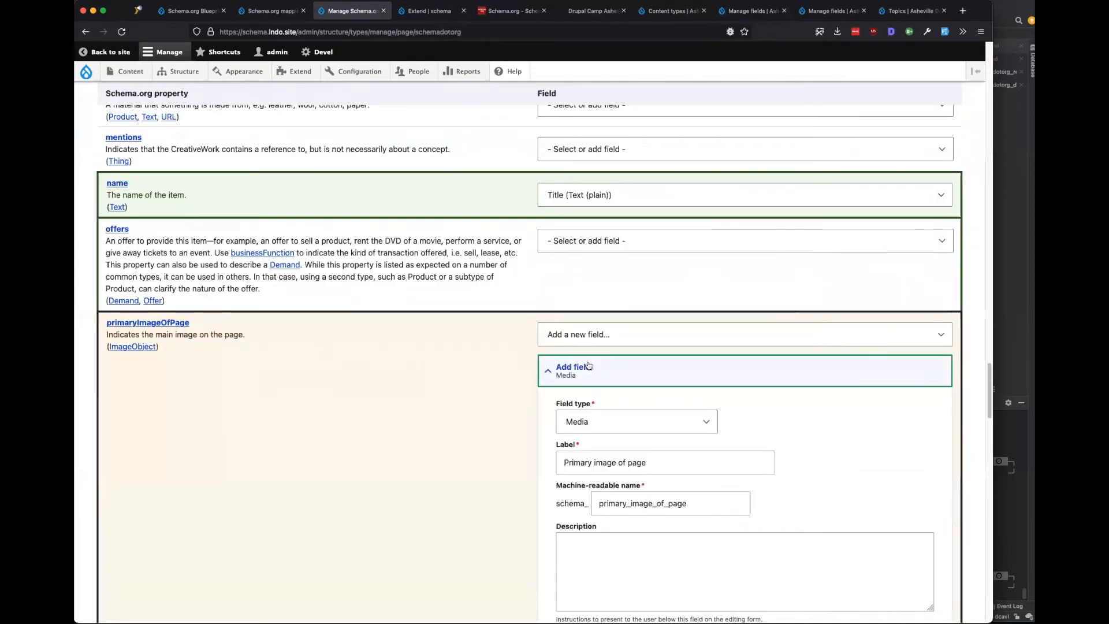
scroll(414, 438, "down", 2)
scroll(413, 435, "down", 15)
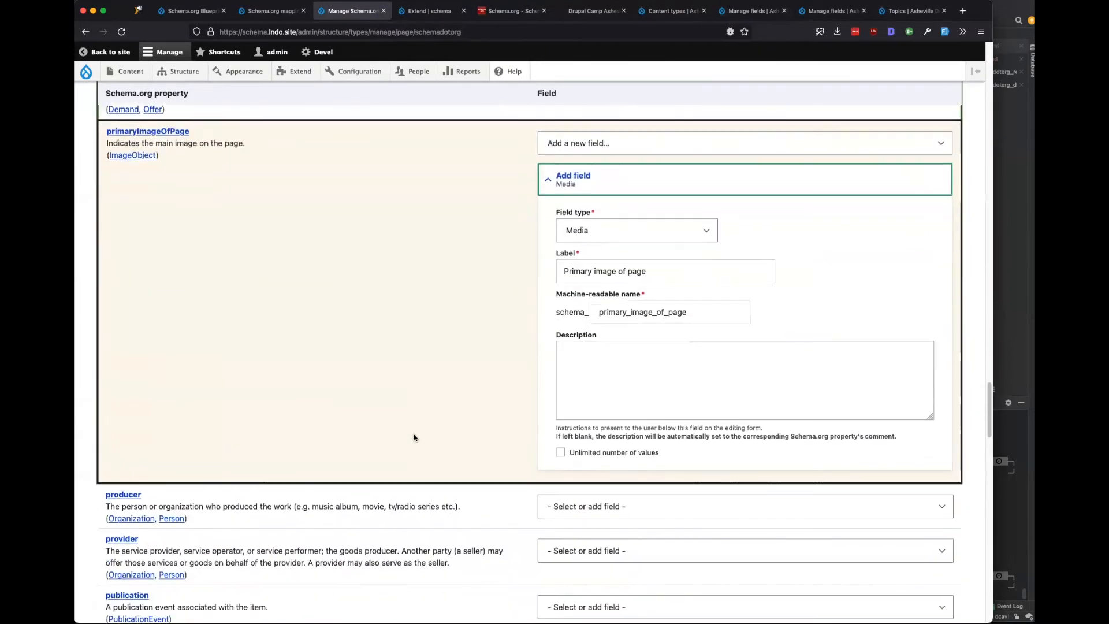
scroll(427, 408, "down", 4)
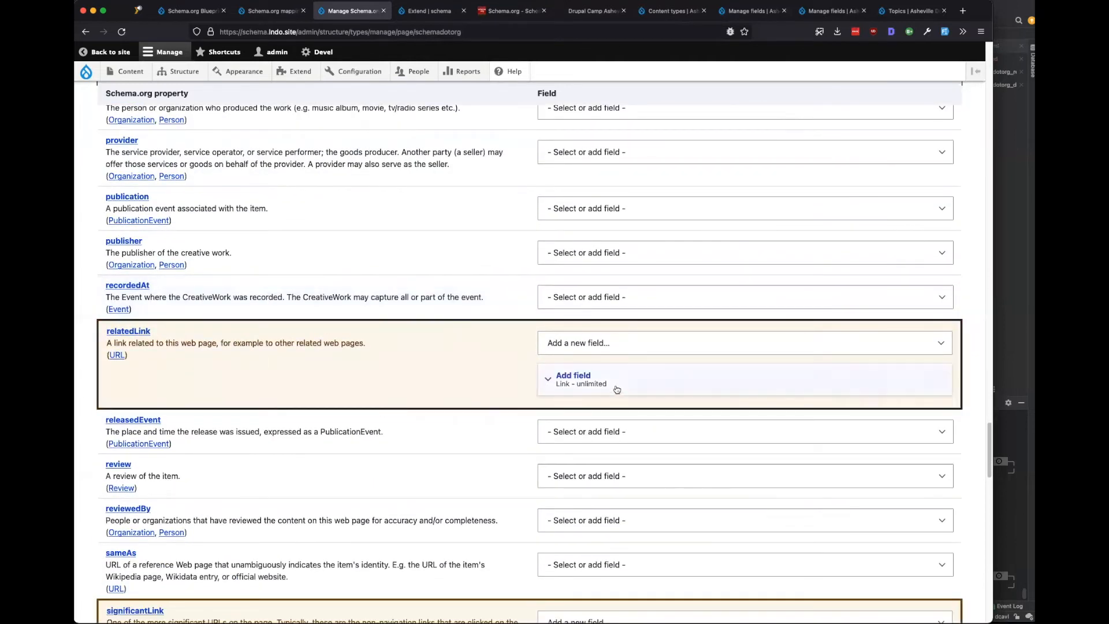
left_click(578, 384)
Save the Basic page Schema.org property mappings.
scroll(400, 399, "down", 4)
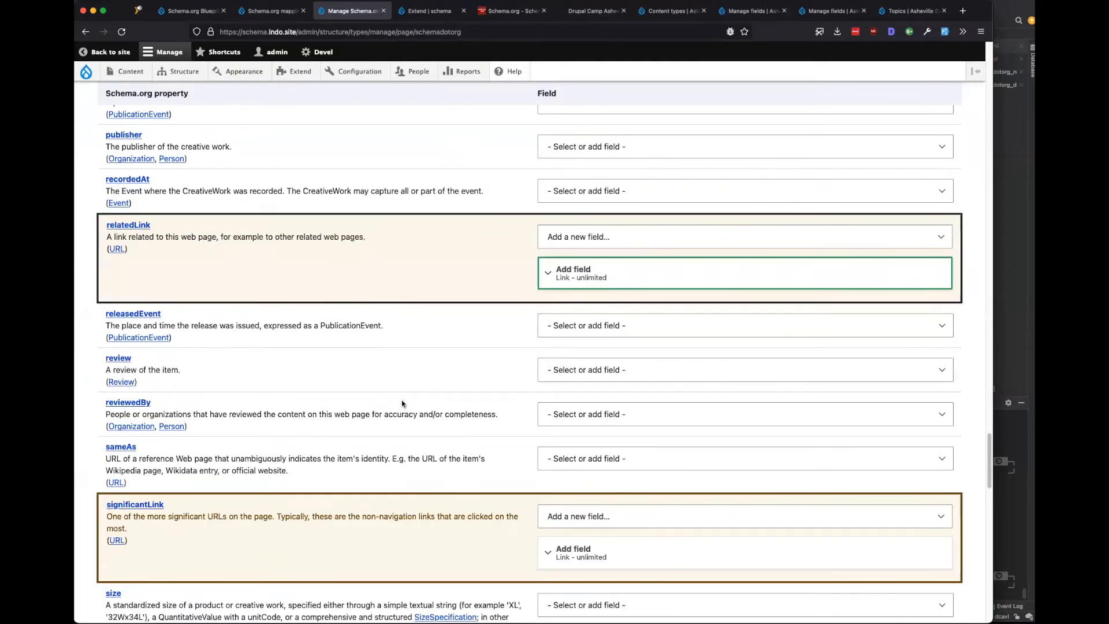
scroll(402, 407, "down", 8)
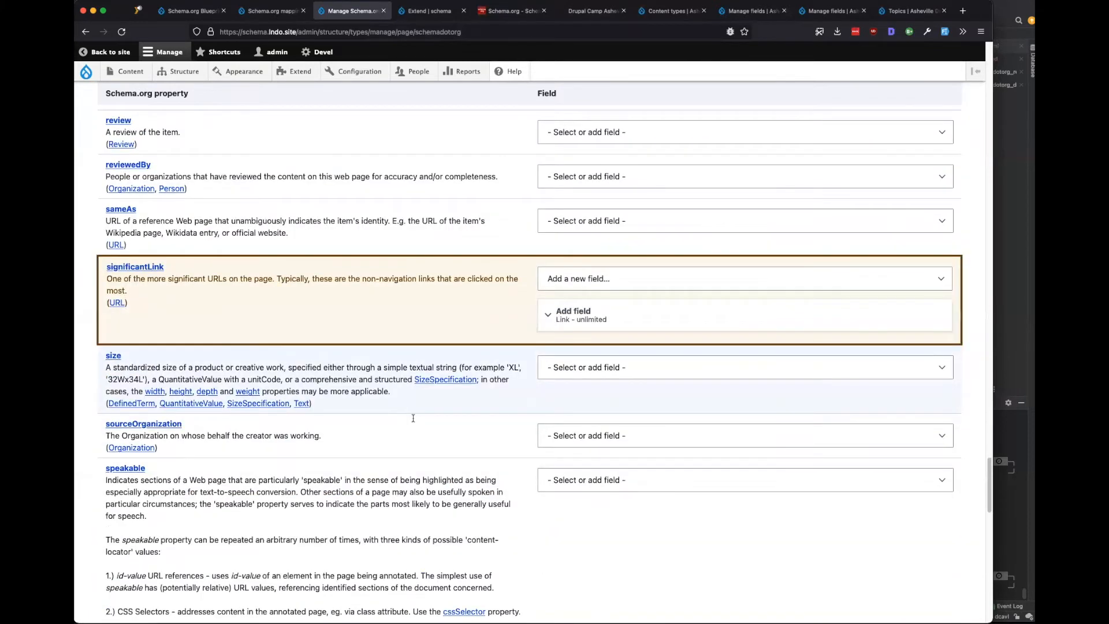
scroll(413, 417, "down", 10)
scroll(414, 421, "down", 7)
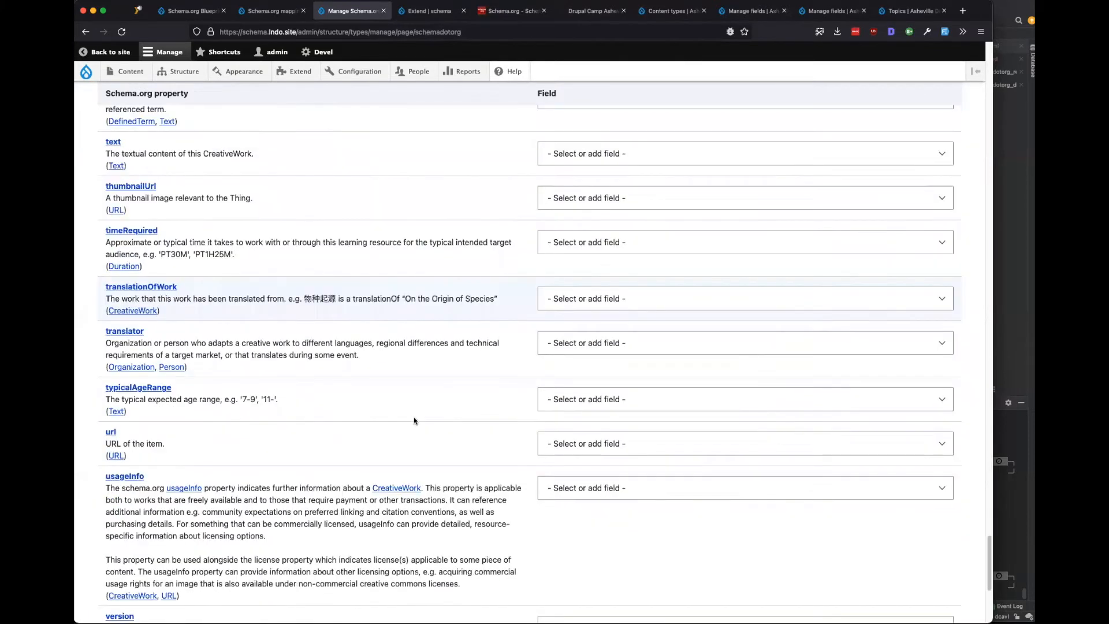
scroll(414, 421, "down", 5)
left_click(103, 553)
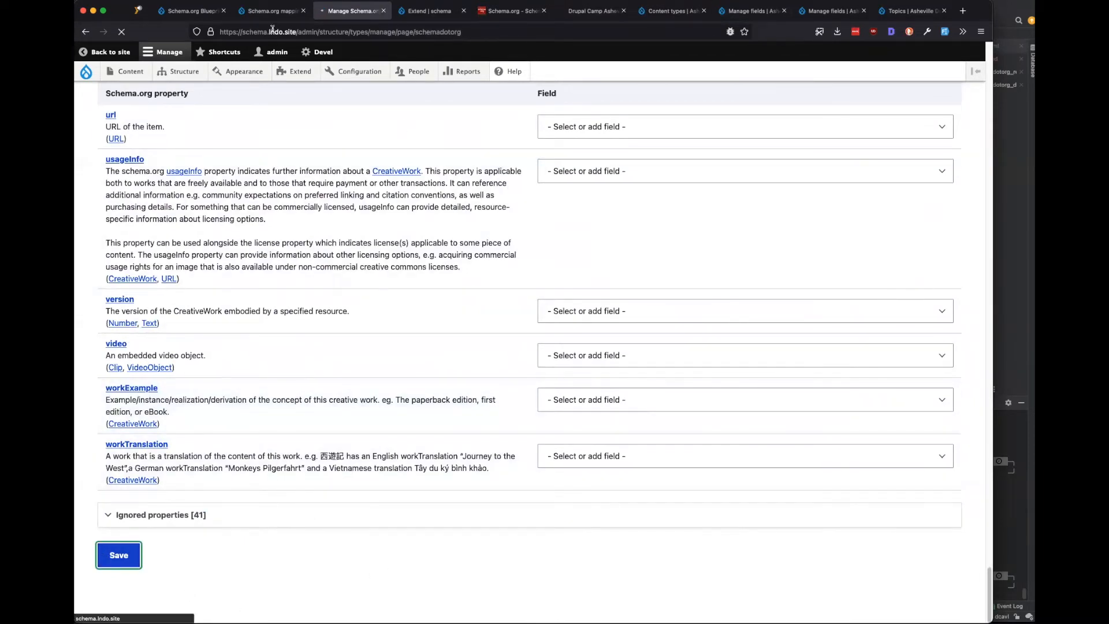
left_click(271, 10)
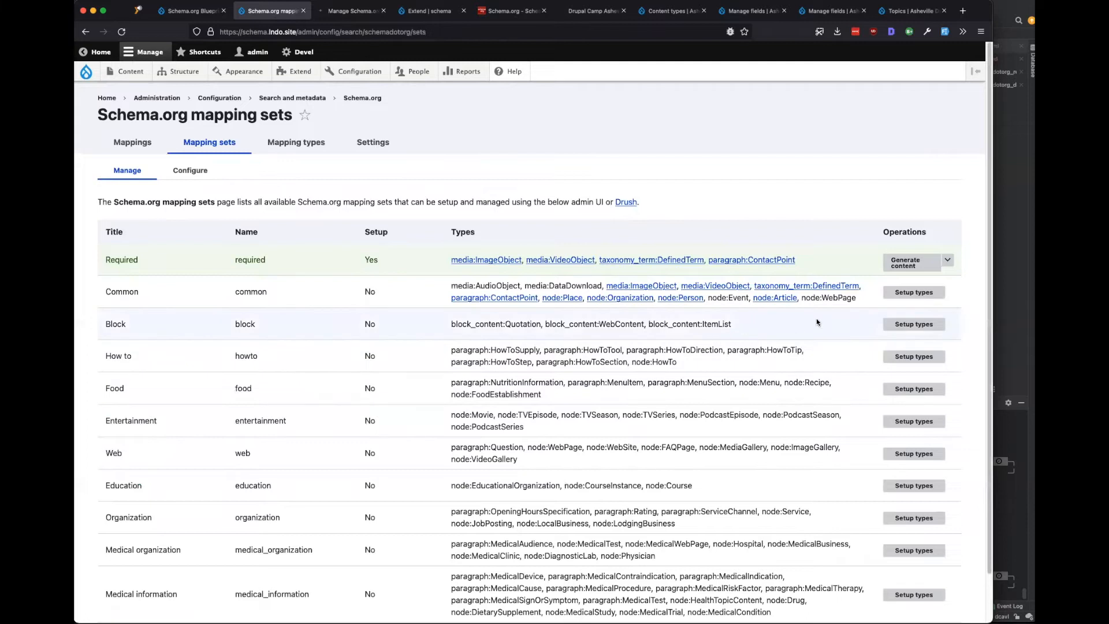
Reload the mapping sets page to confirm node:WebPage in the Common set, then return to Basic page's Schema.org fields.
left_click_drag(859, 299, 810, 311)
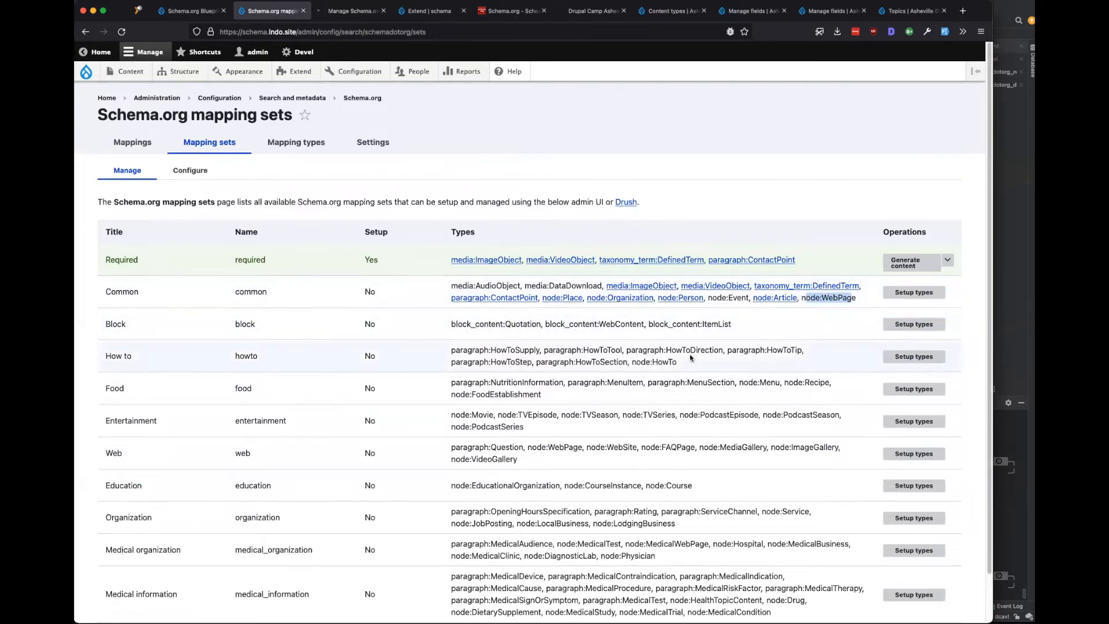
key("super+r")
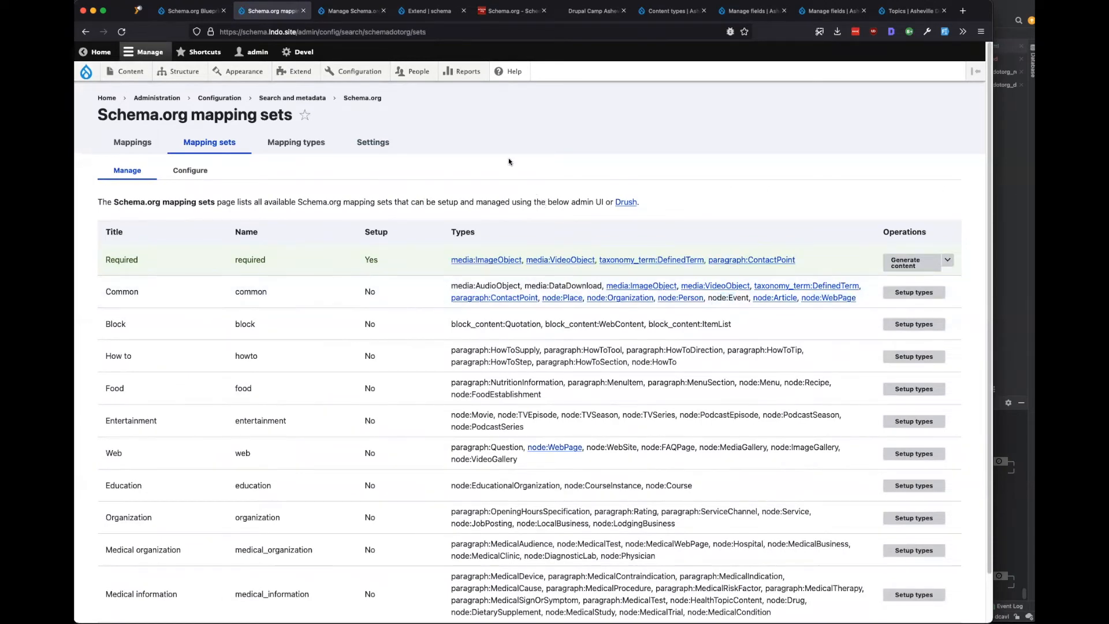
key("ctrl+Tab")
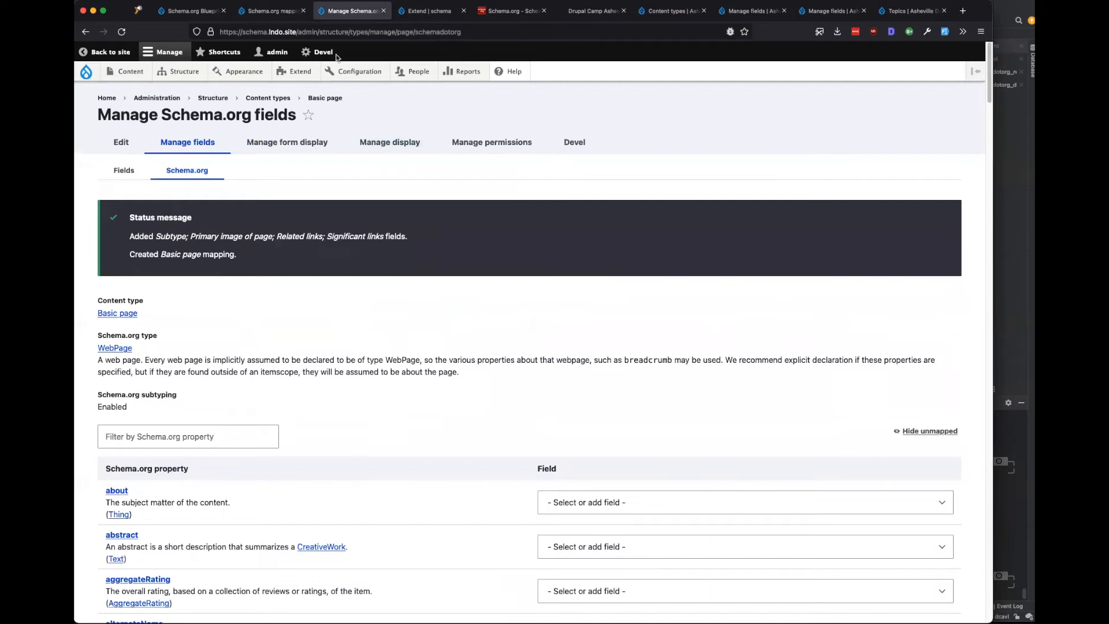
mouse_move(184, 74)
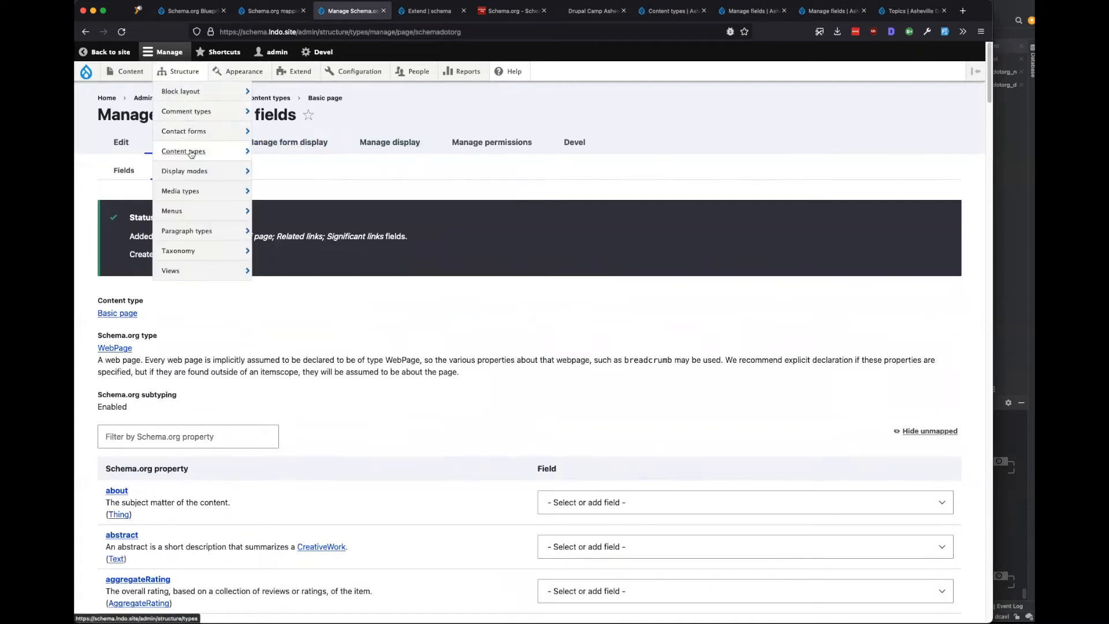
mouse_move(184, 151)
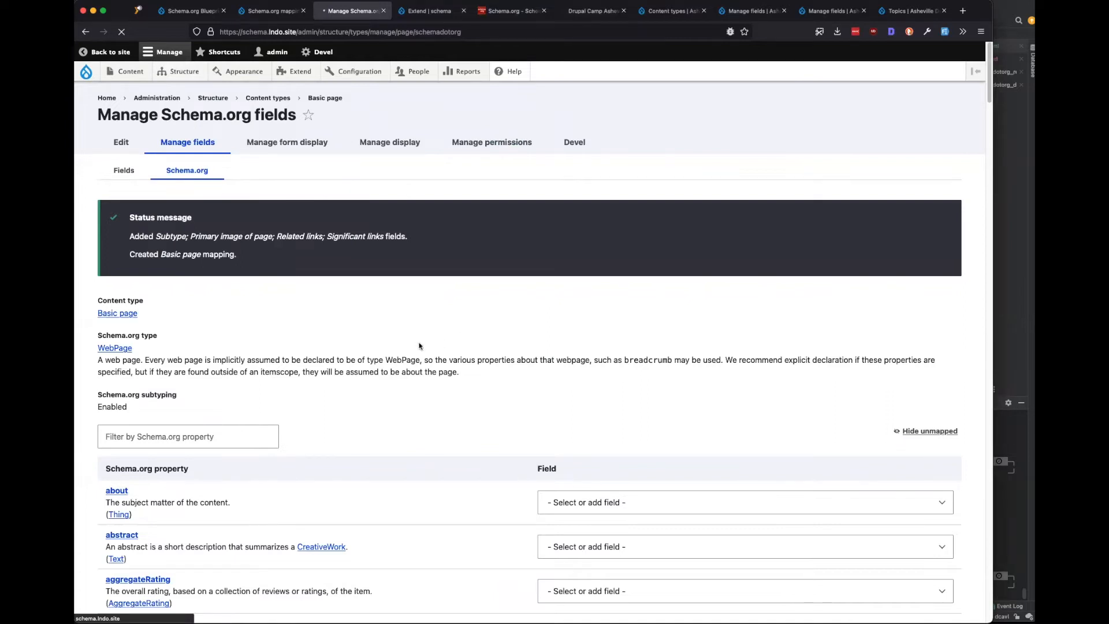
Start a Schema.org Event content type and read its description about time and location.
left_click(285, 245)
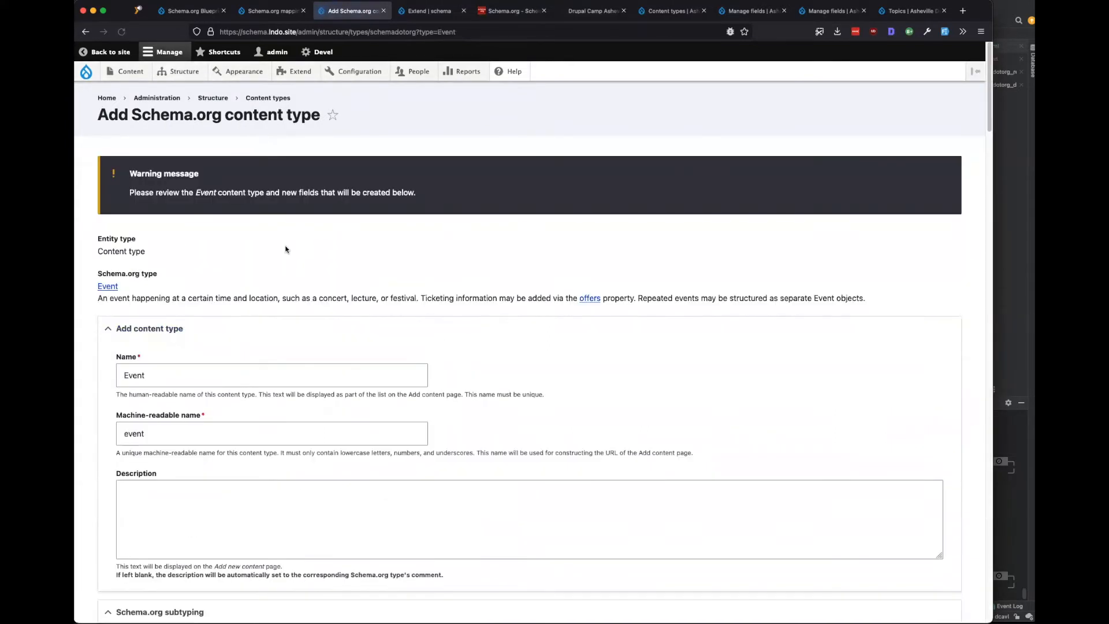
left_click_drag(108, 298, 163, 297)
left_click(120, 305)
left_click_drag(169, 298, 422, 298)
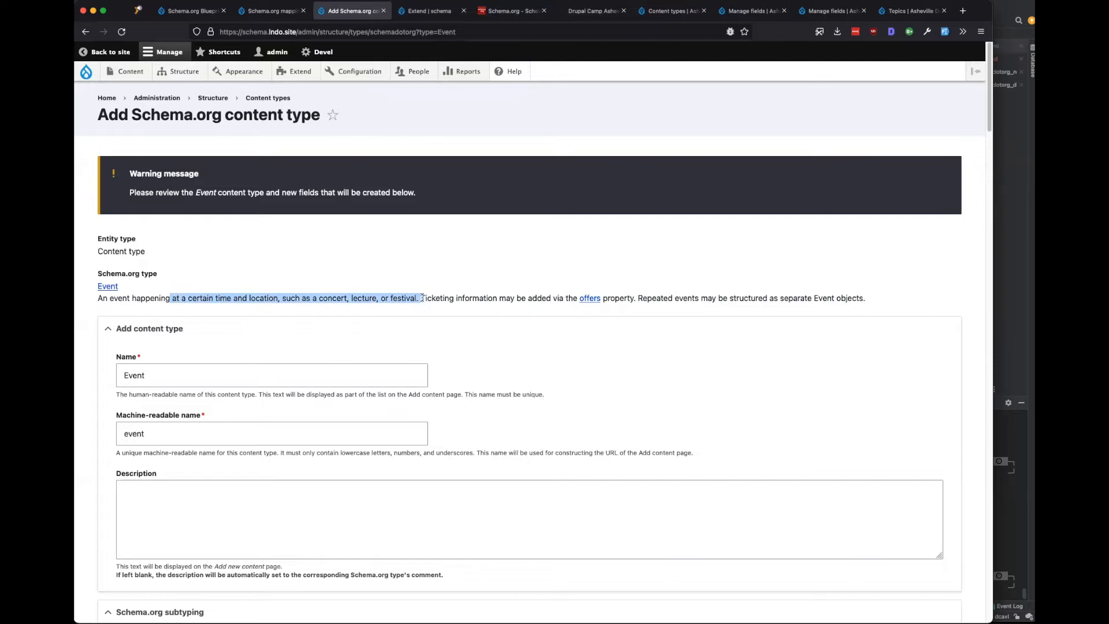
left_click(406, 296)
Review the Subtype field's settings and scroll down to the Event property table.
scroll(246, 350, "down", 5)
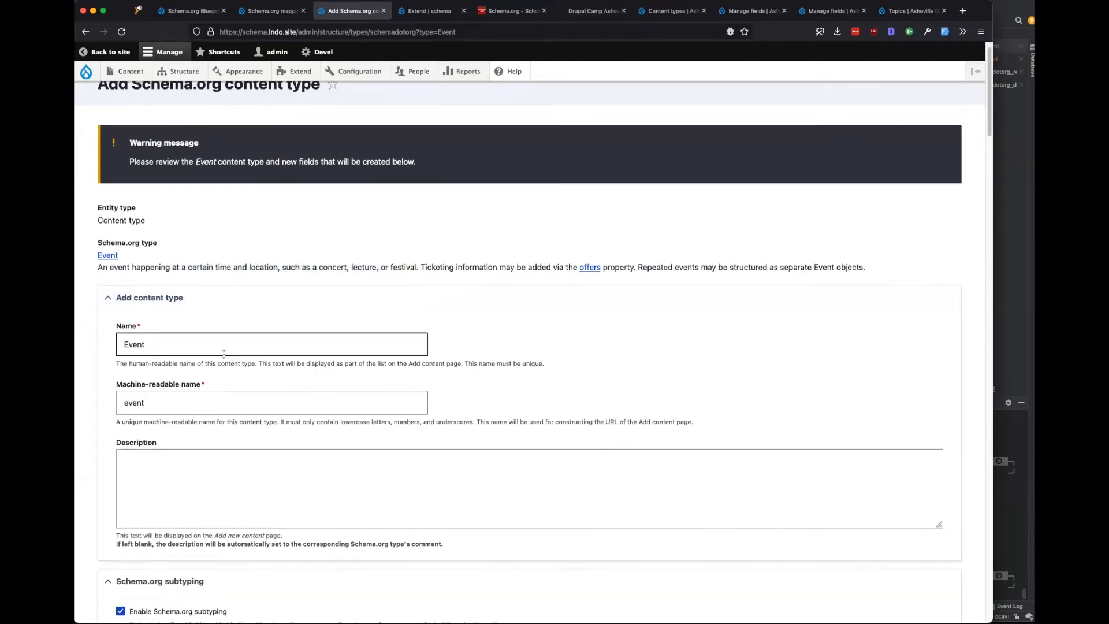
scroll(261, 360, "down", 2)
left_click(190, 335)
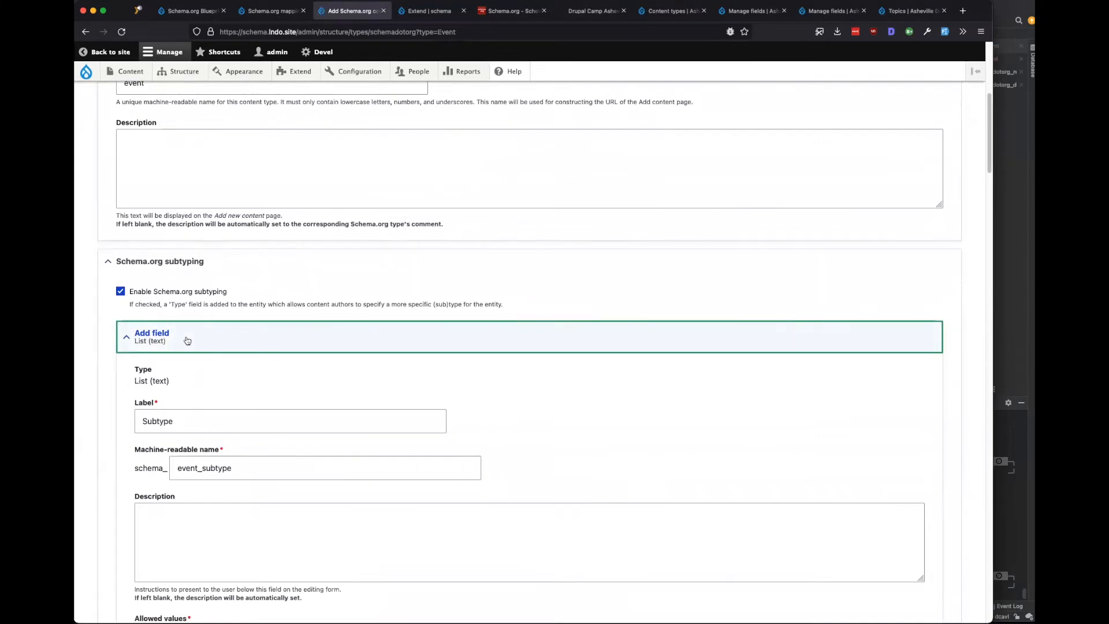
left_click(186, 335)
scroll(452, 385, "down", 3)
scroll(452, 386, "down", 3)
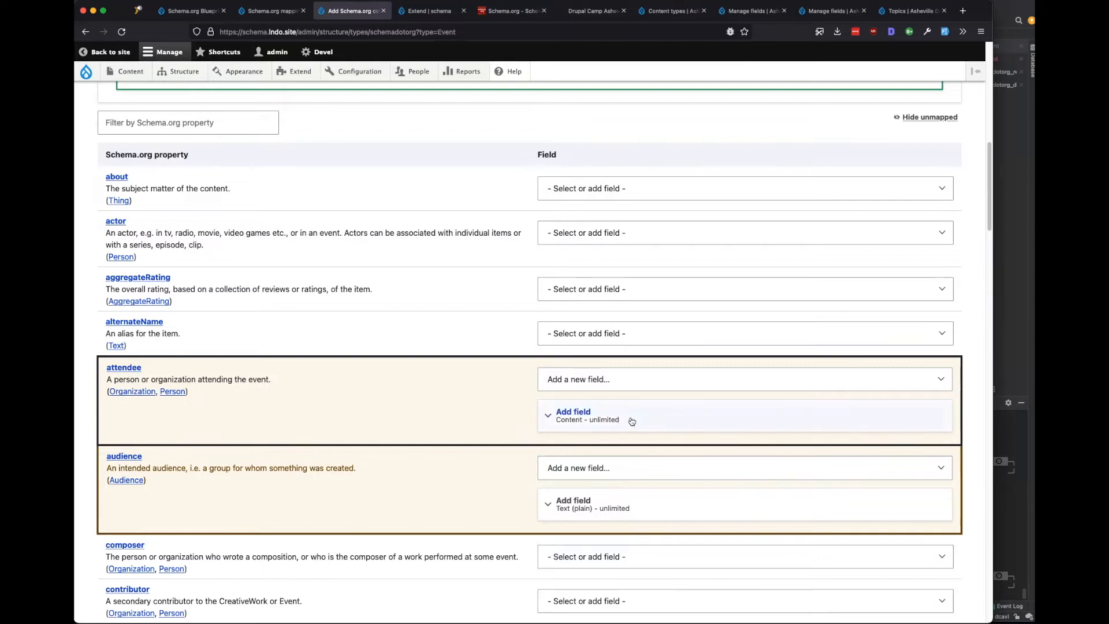
Set attendee to '- Select or add field -' so no attendee field is created.
left_click(621, 378)
left_click(612, 365)
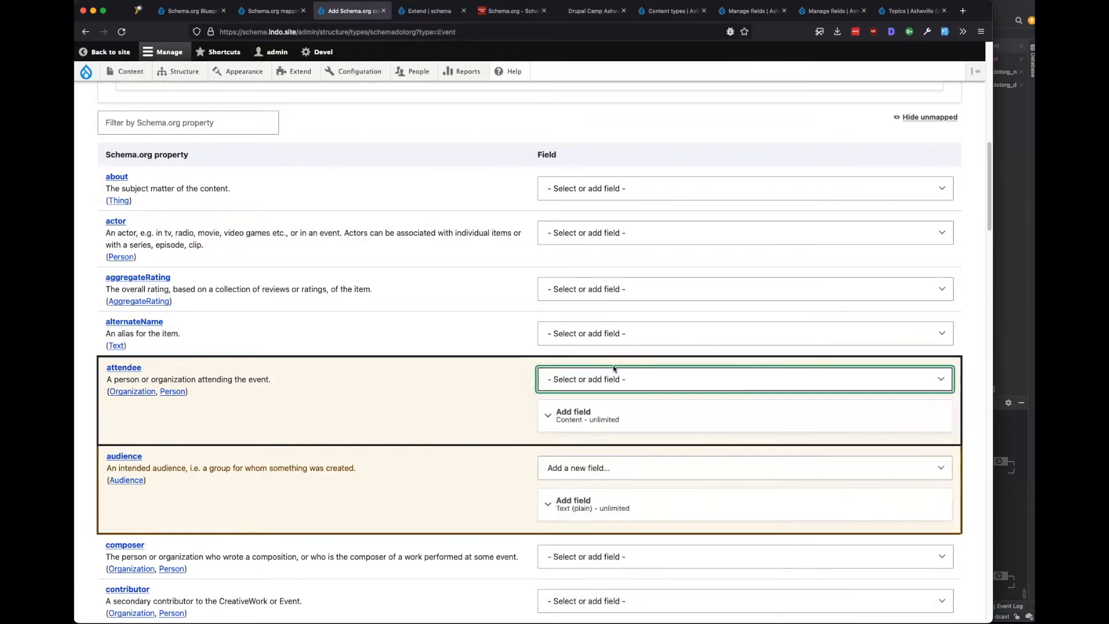
left_click(79, 427)
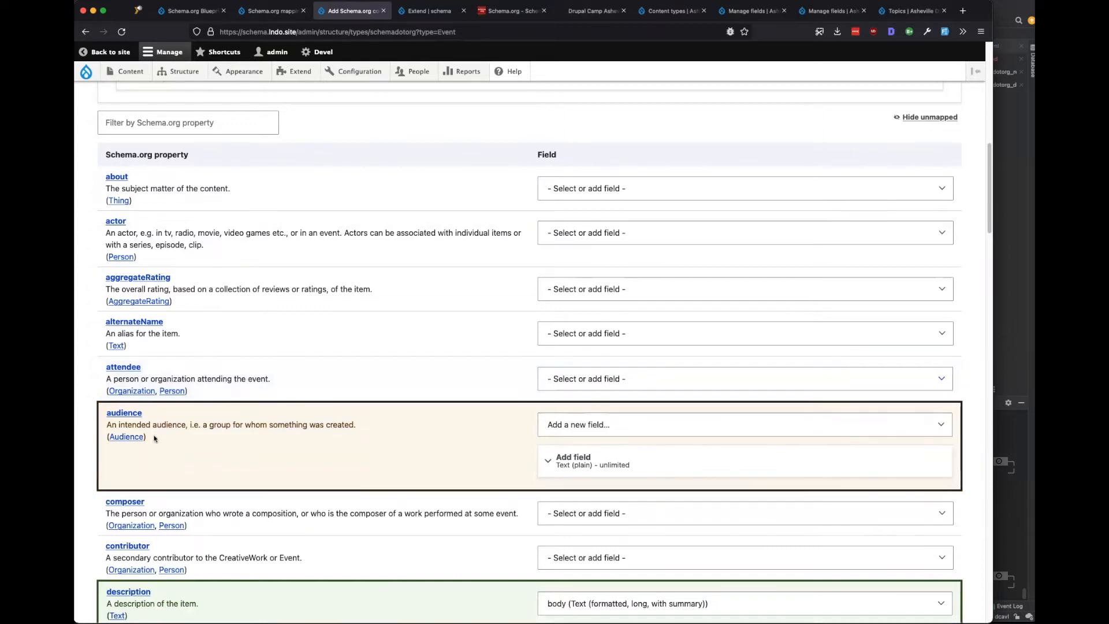
scroll(651, 334, "down", 2)
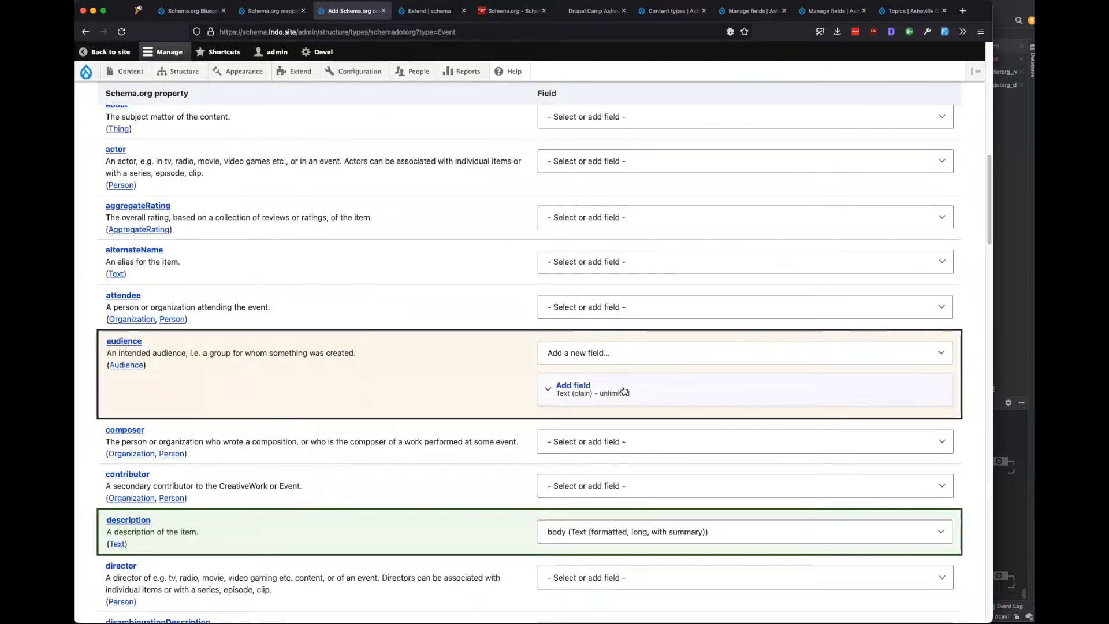
Review the proposed new audience field's settings and description.
left_click(623, 390)
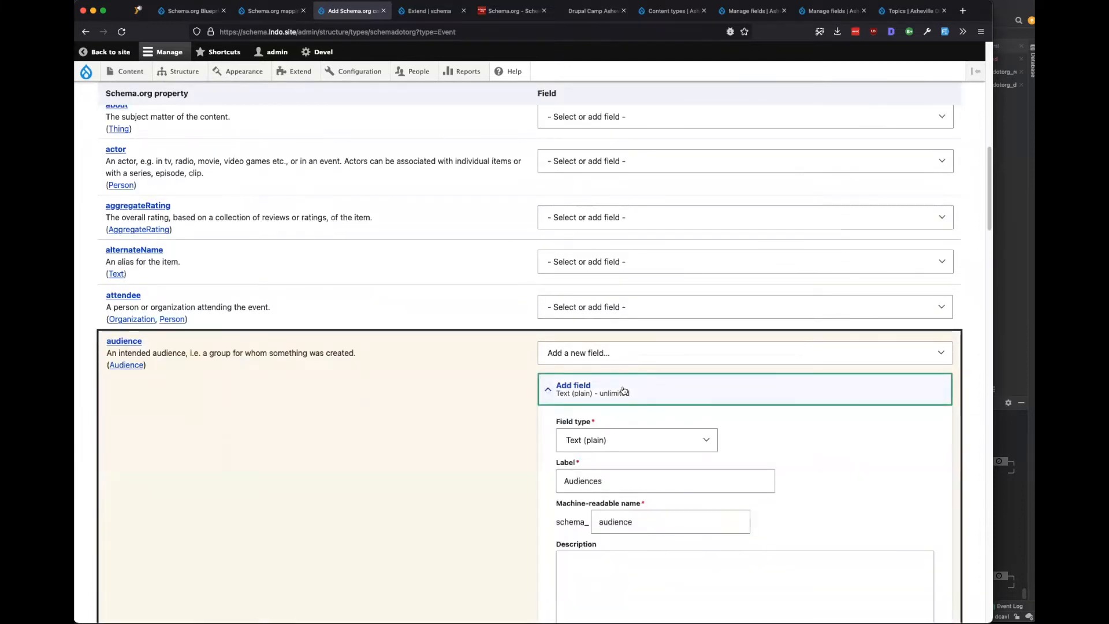
left_click(623, 390)
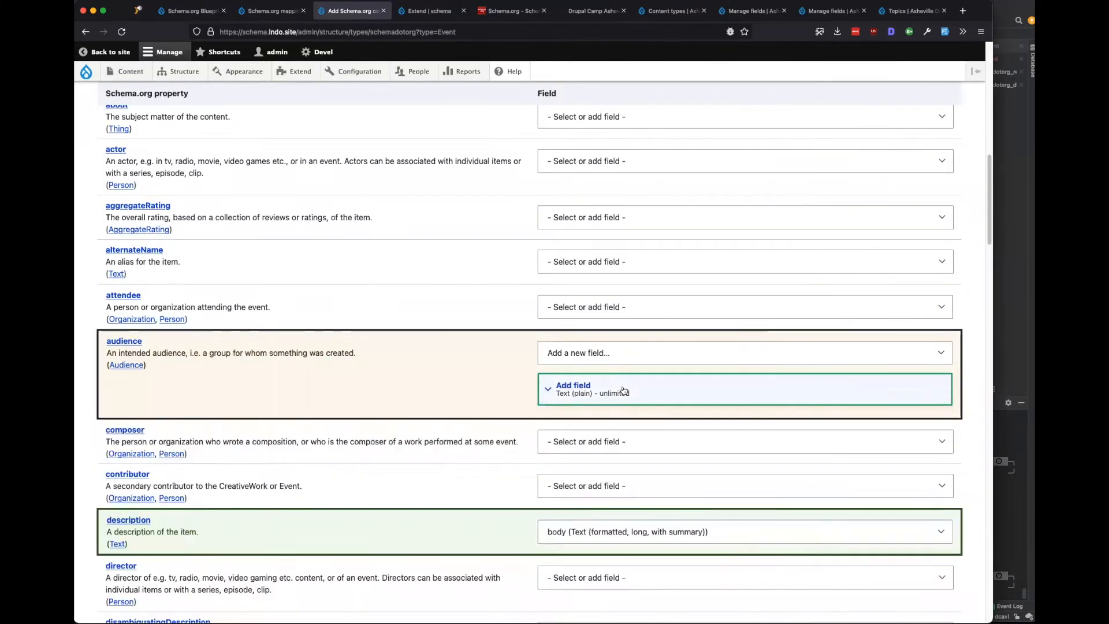
left_click(621, 390)
scroll(496, 408, "down", 4)
left_click(617, 443)
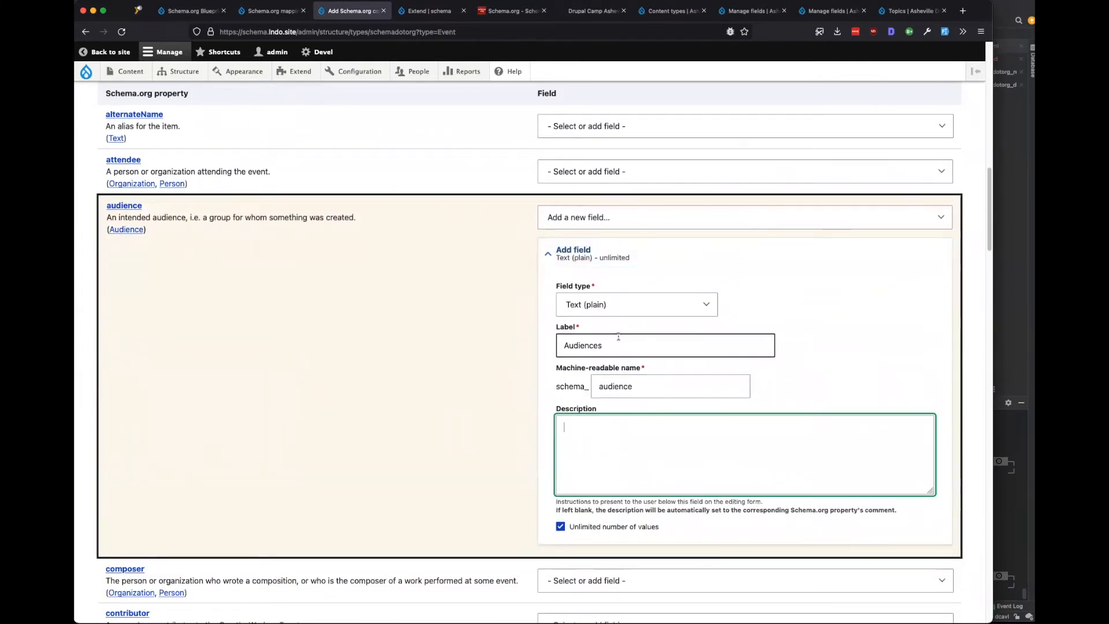
left_click(589, 255)
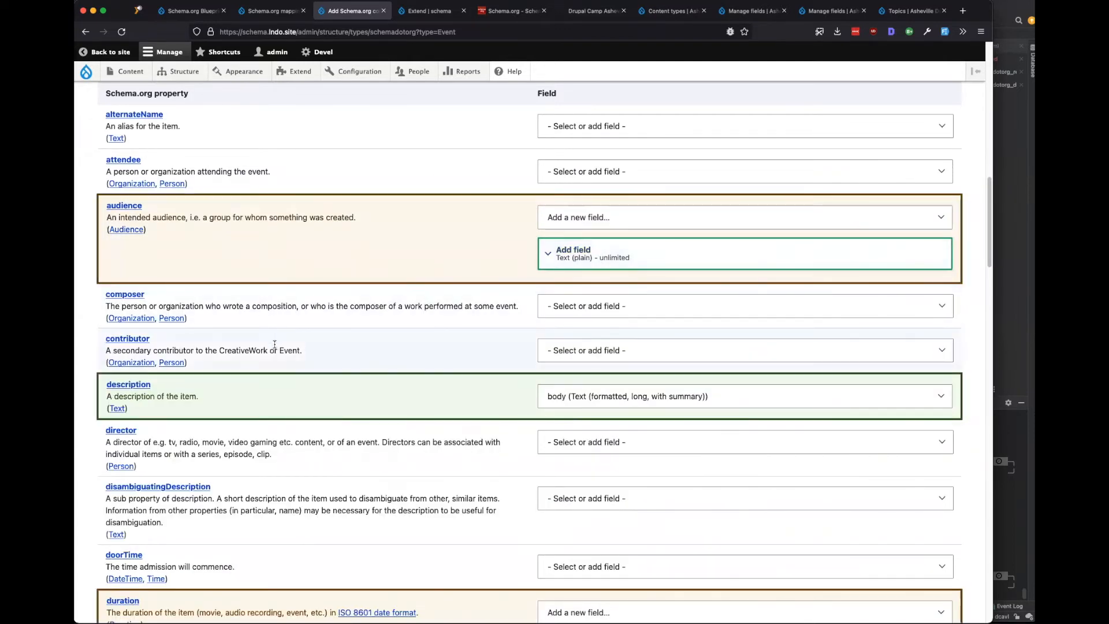
scroll(274, 344, "down", 4)
scroll(279, 318, "down", 4)
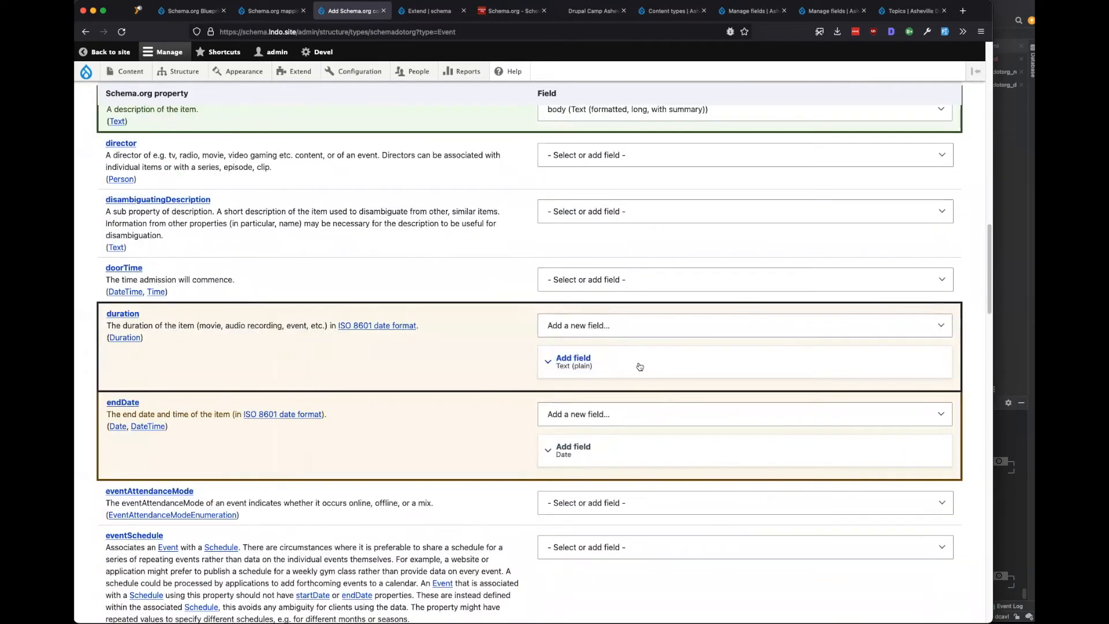
Review the proposed duration and eventStatus field settings.
left_click(639, 366)
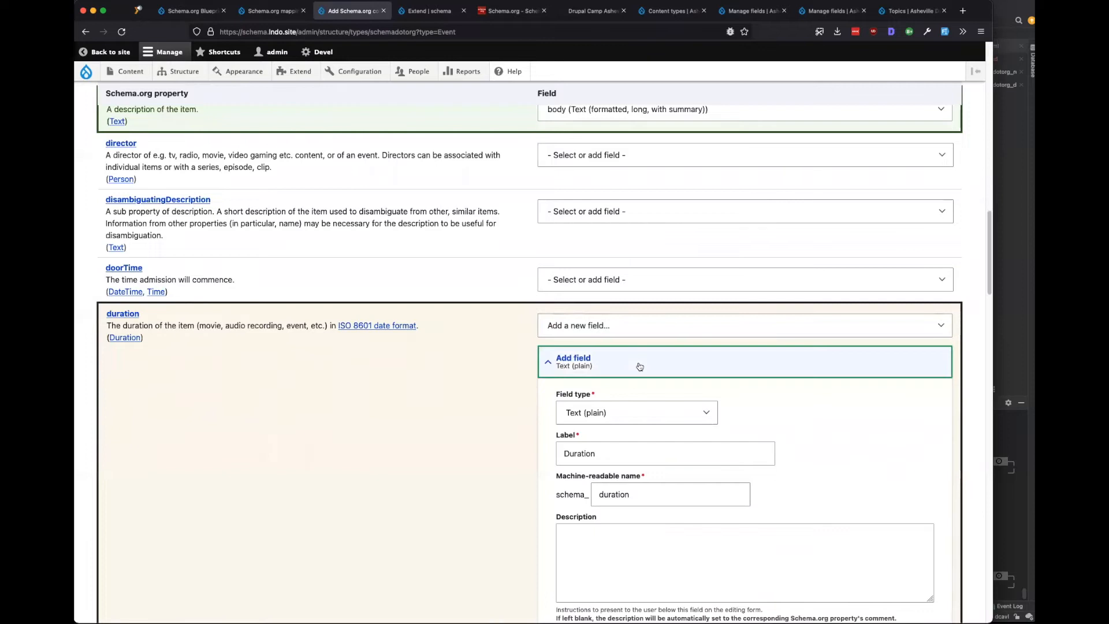
left_click(639, 365)
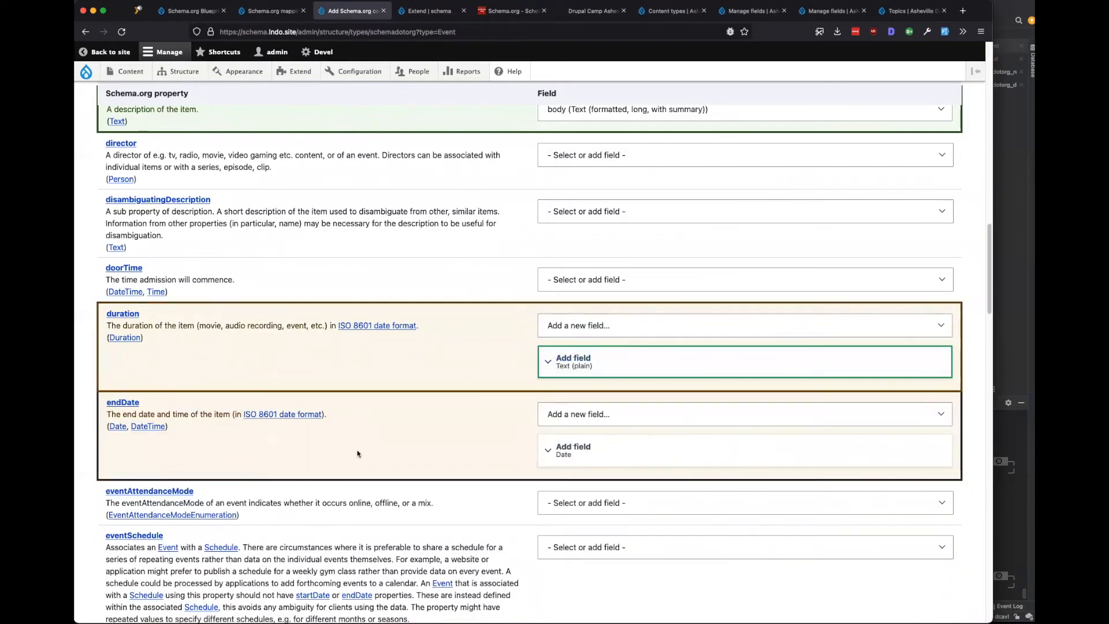
scroll(360, 439, "down", 1)
scroll(375, 379, "down", 2)
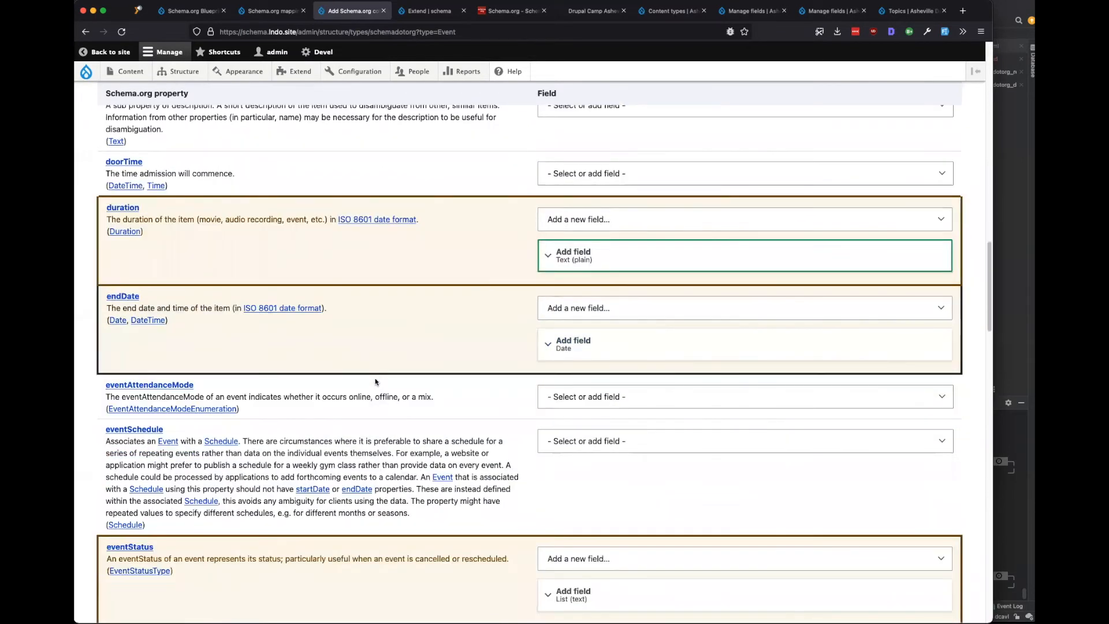
scroll(375, 382, "down", 5)
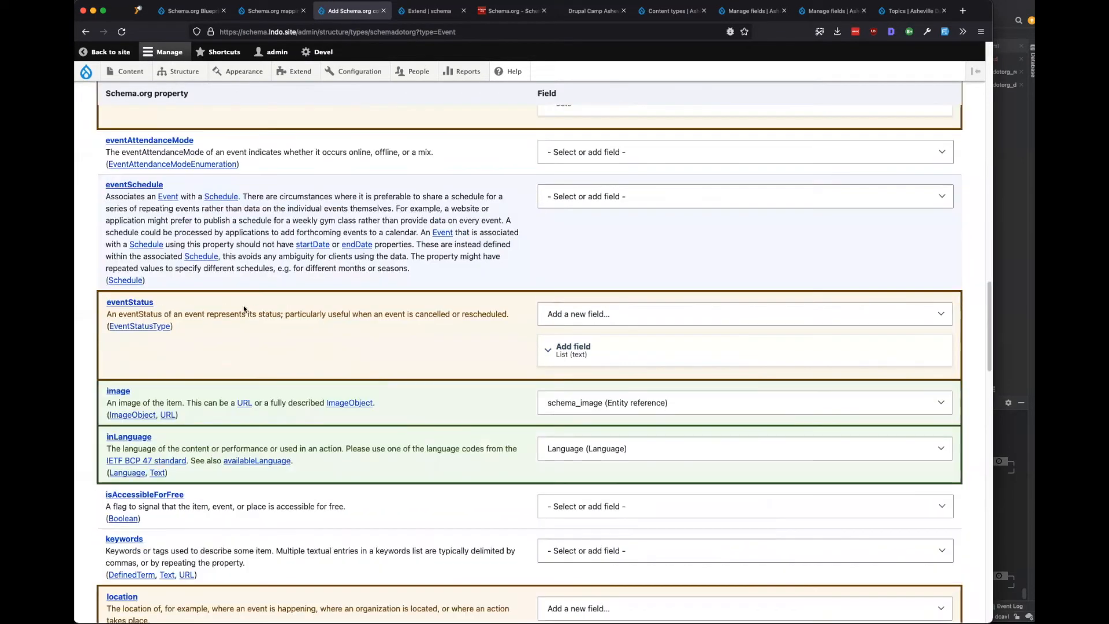
left_click(620, 351)
left_click(617, 352)
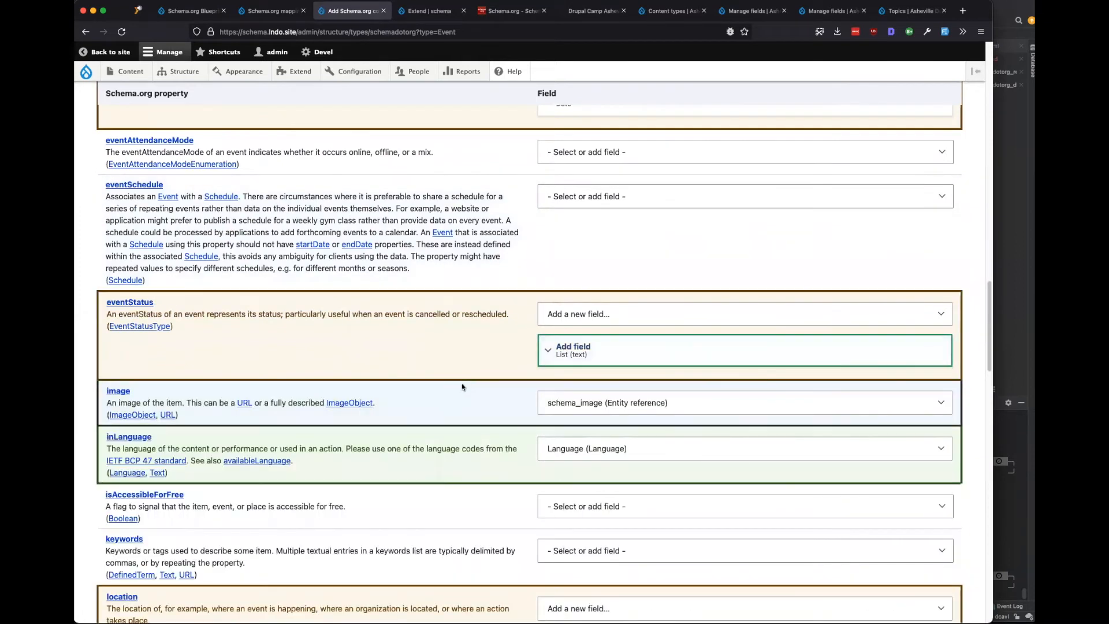
scroll(462, 383, "down", 2)
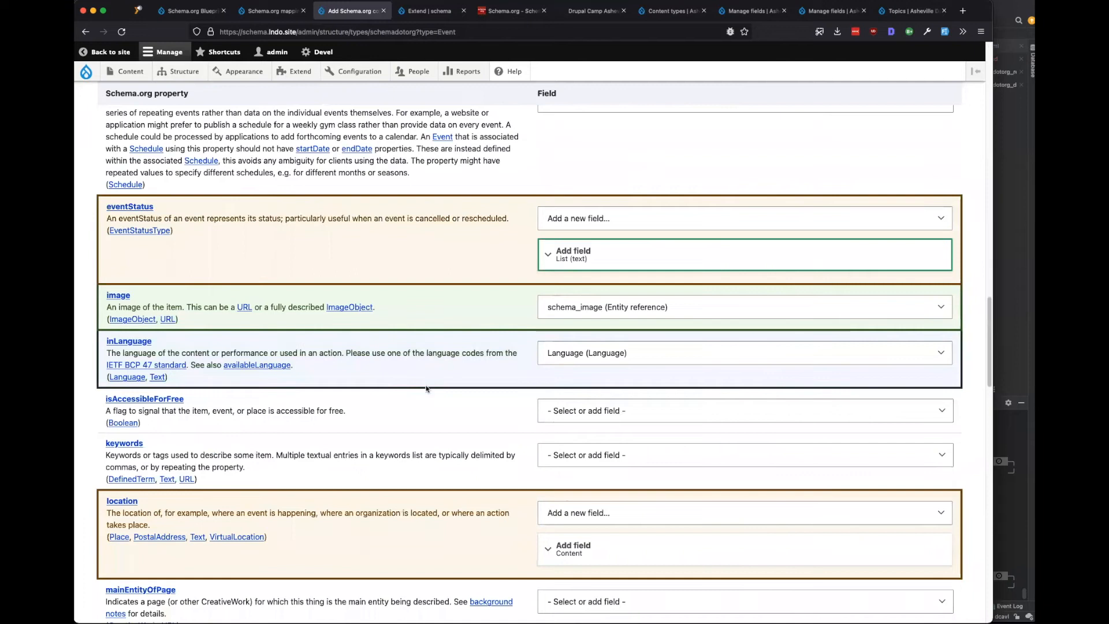
scroll(404, 404, "down", 3)
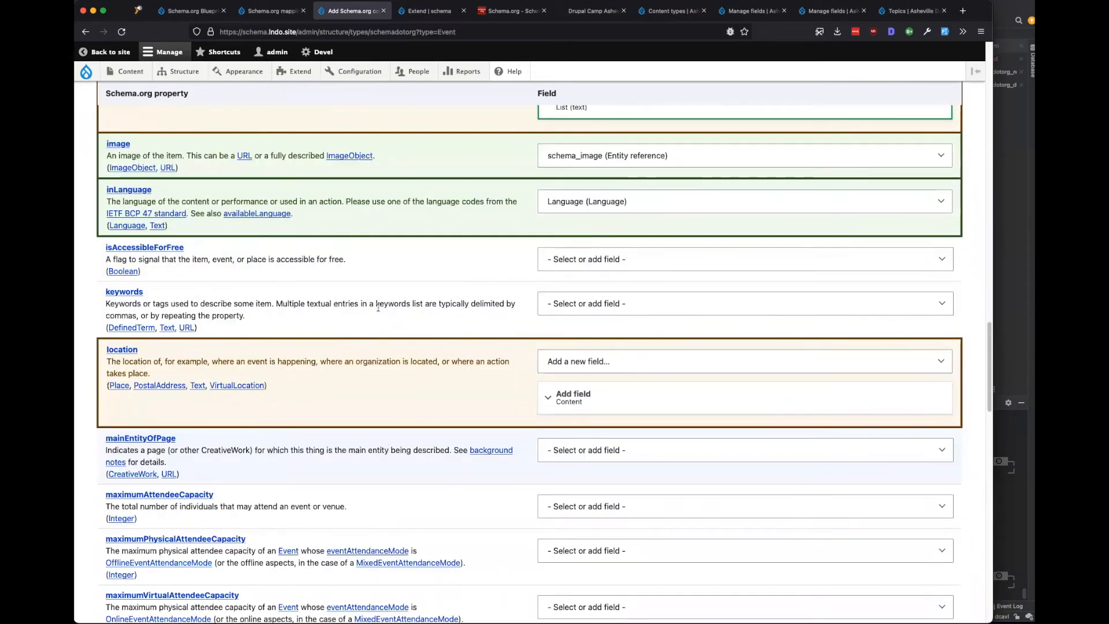
Review the proposed new location field's settings and description.
scroll(578, 375, "down", 1)
left_click(711, 347)
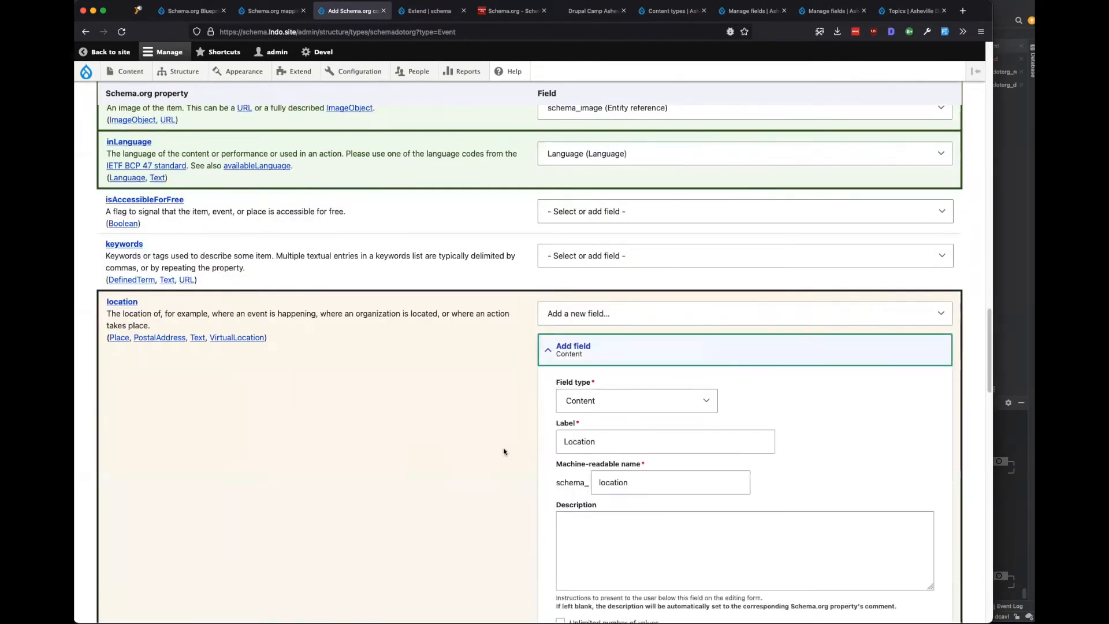
scroll(504, 448, "down", 1)
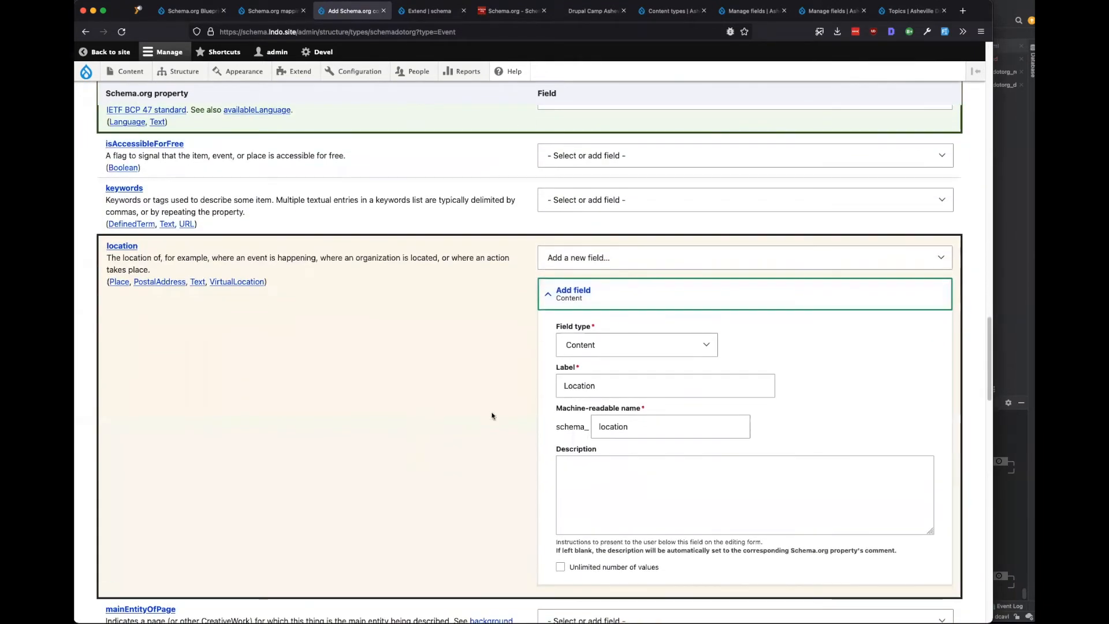
left_click(623, 289)
left_click(668, 292)
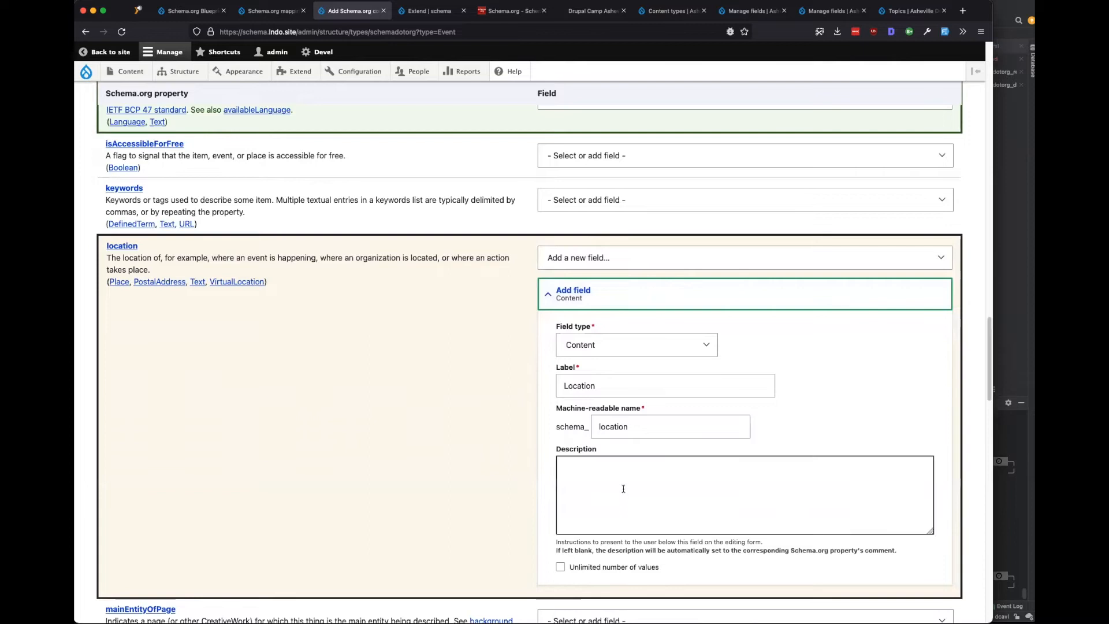
left_click(631, 297)
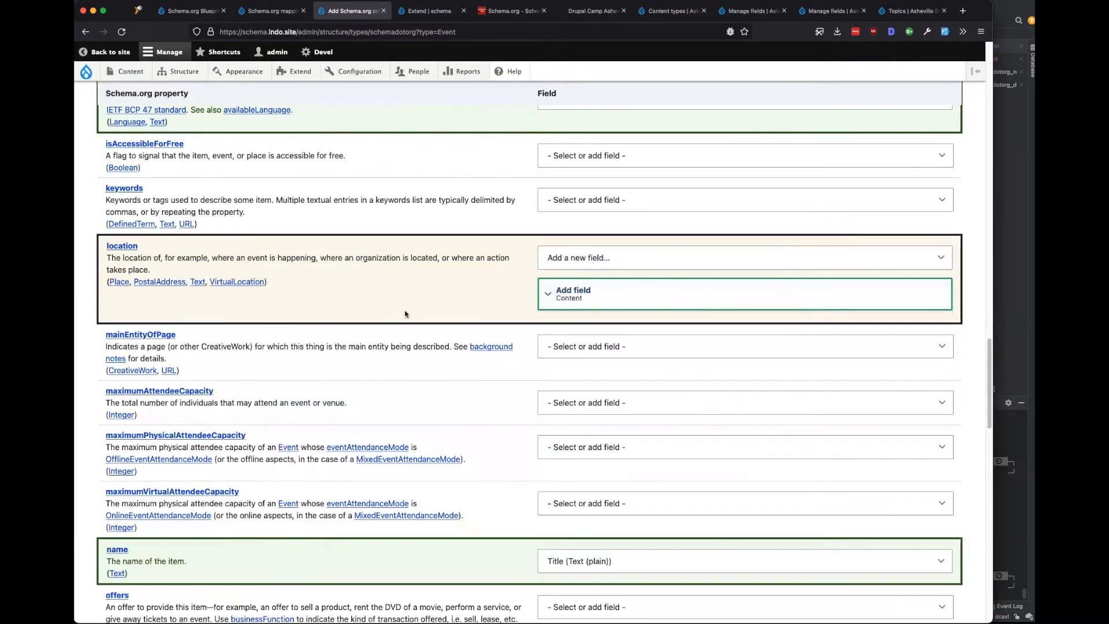
scroll(405, 314, "down", 2)
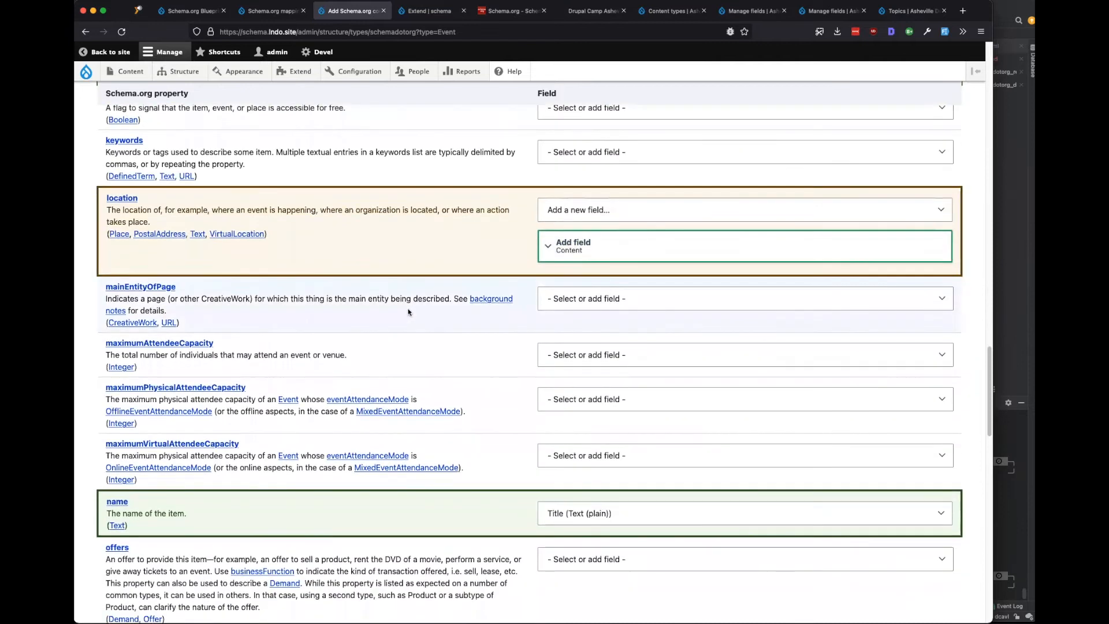
left_click_drag(106, 210, 149, 222)
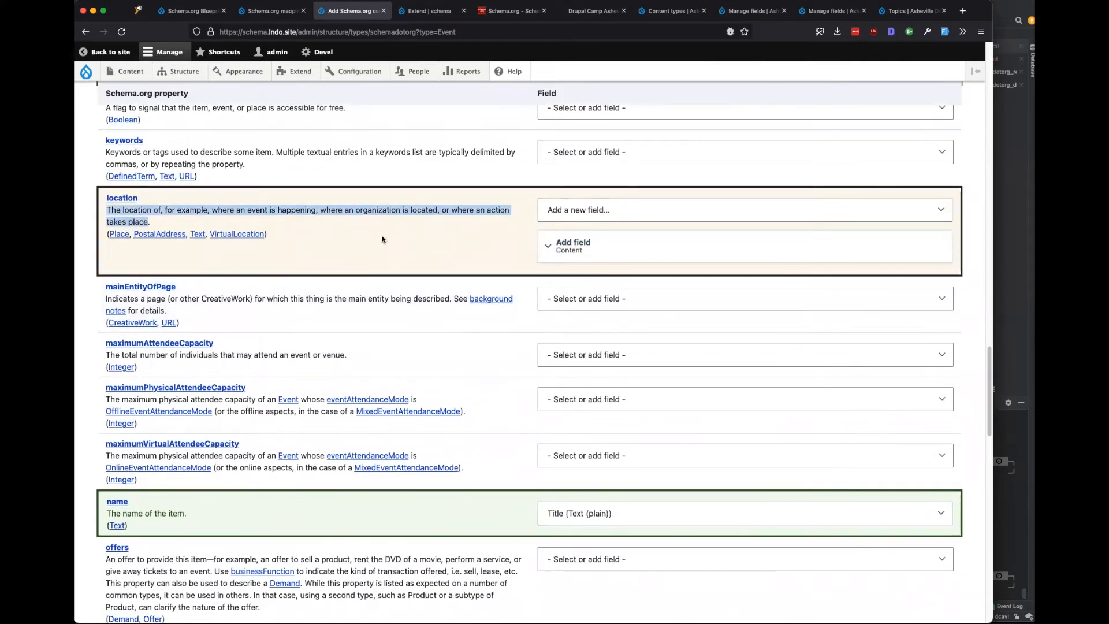
Review the proposed new organizer field's settings.
scroll(382, 239, "down", 5)
scroll(391, 324, "down", 5)
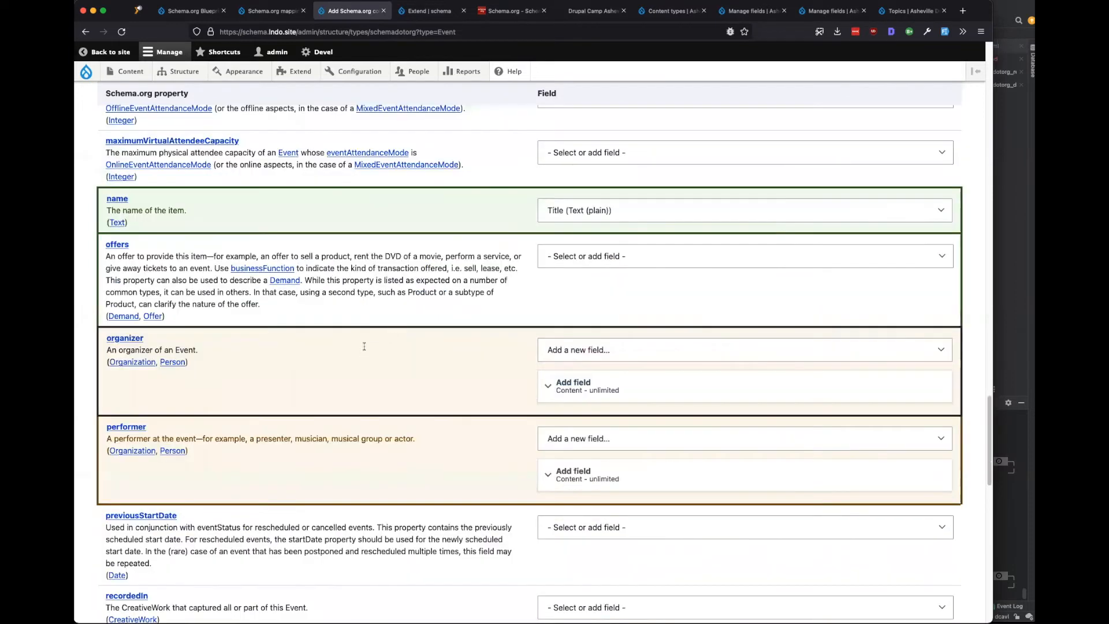
scroll(364, 345, "down", 3)
left_click(654, 289)
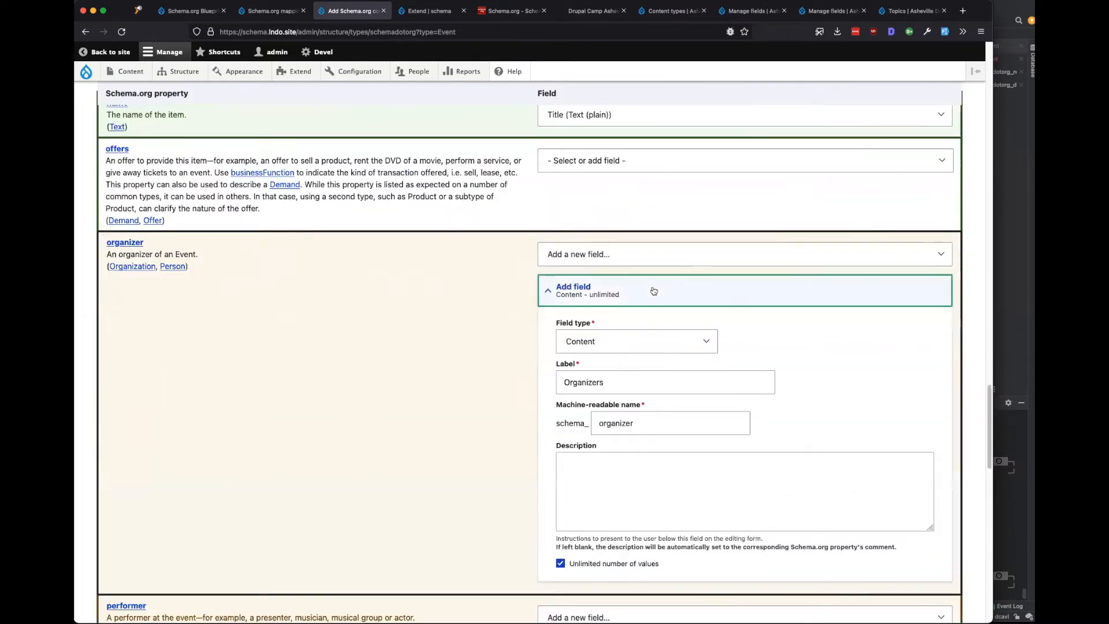
left_click(654, 291)
scroll(270, 297, "down", 1)
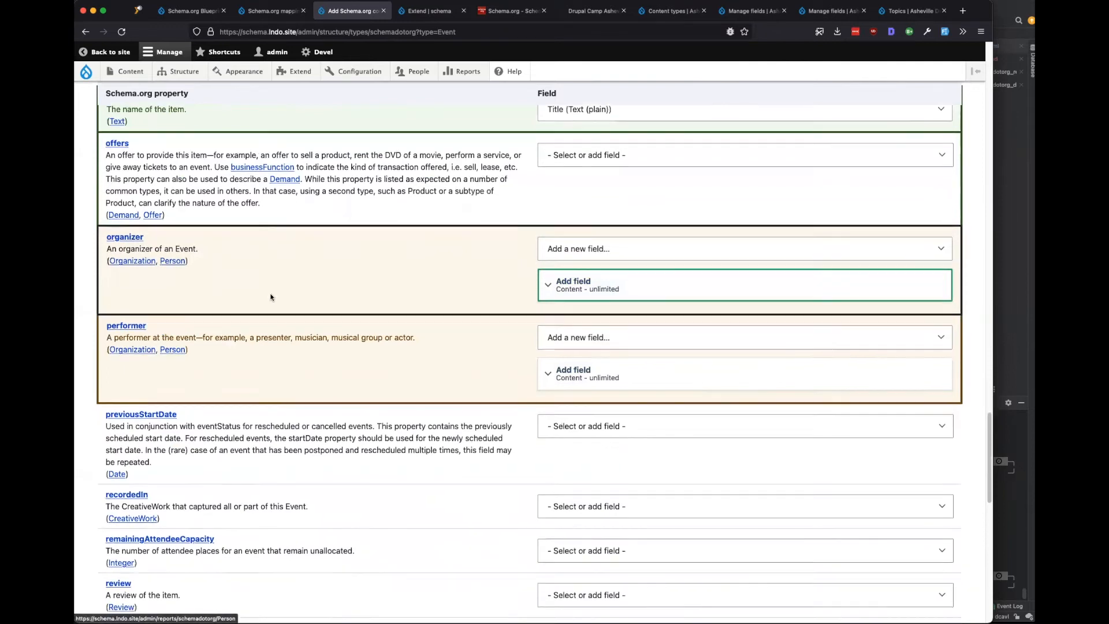
scroll(271, 297, "down", 3)
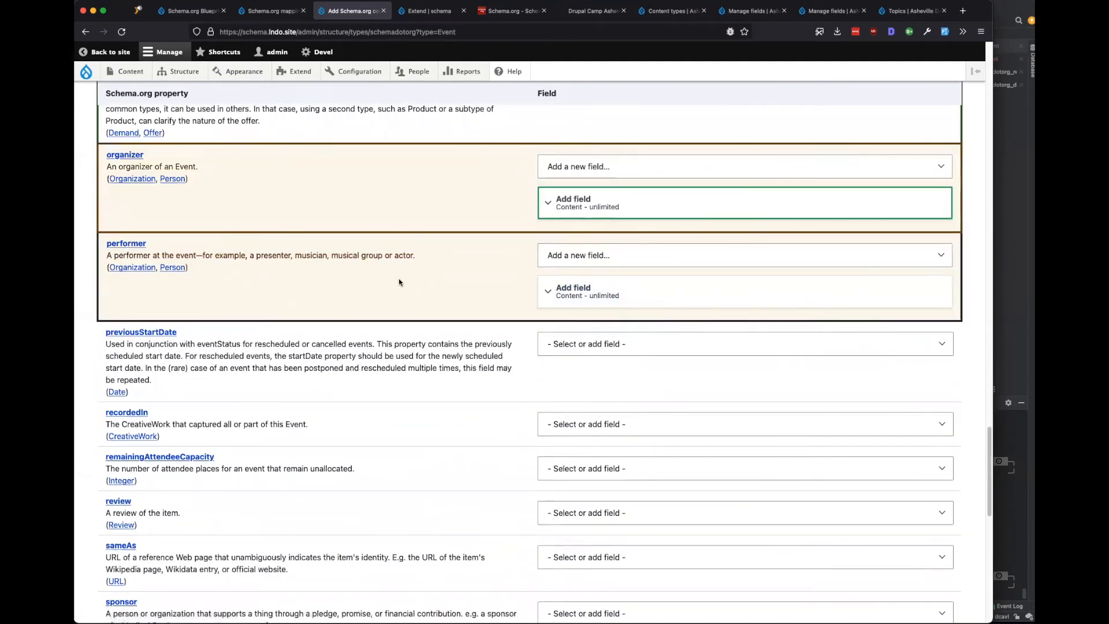
Relabel the new performer field 'Featured Performers'.
left_click_drag(404, 259, 237, 254)
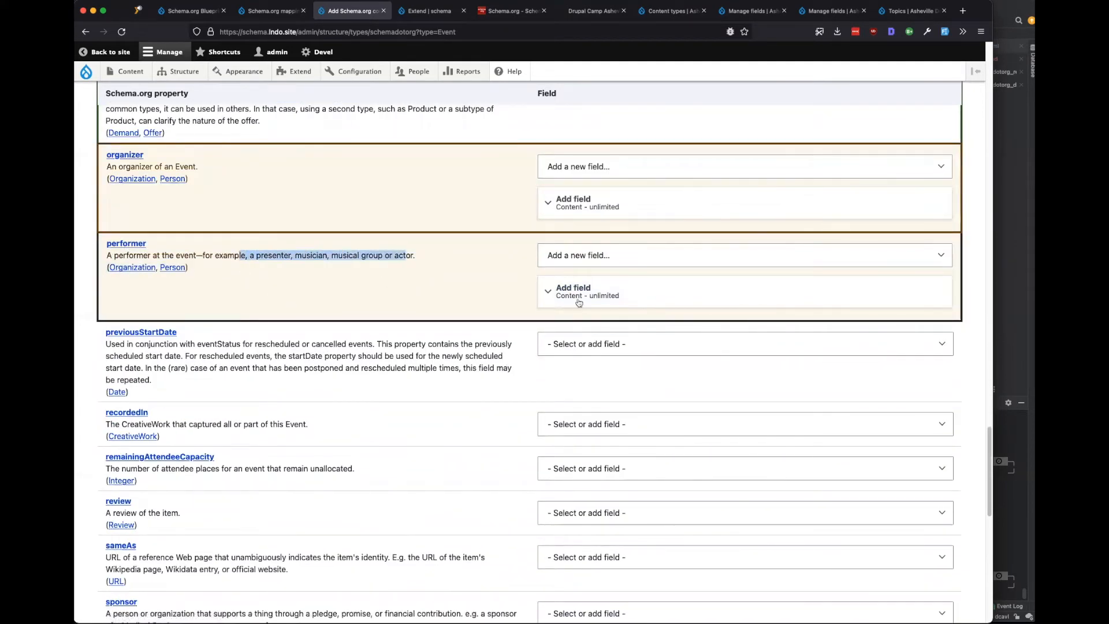
left_click(579, 300)
left_click(624, 383)
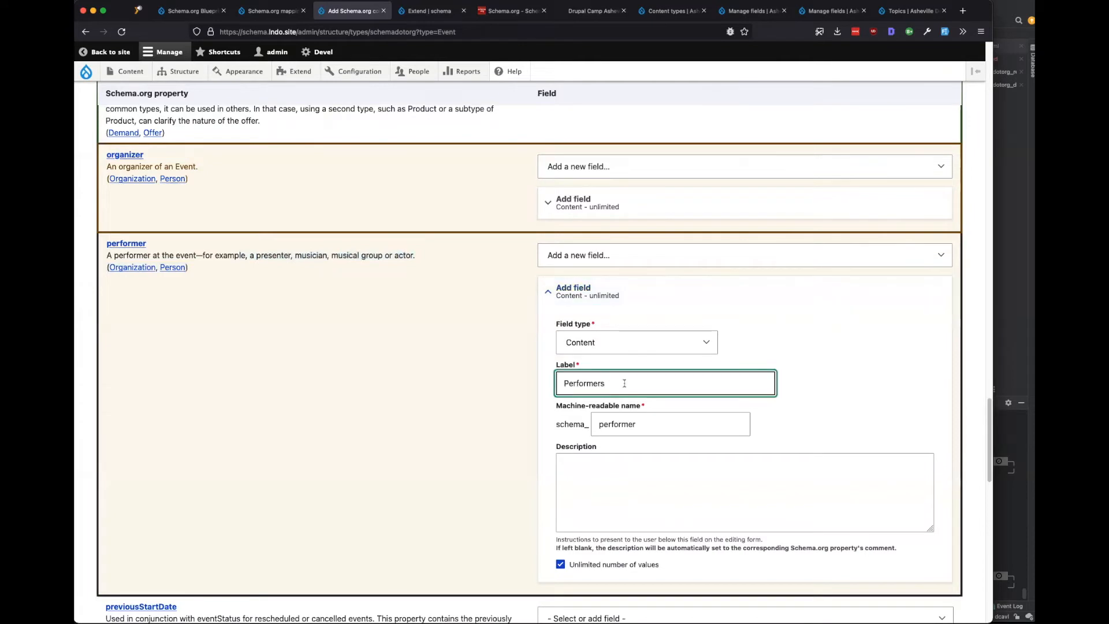
key("super+Left")
type("Featured")
Save the Event content type with its new schema fields, then view the mapping sets page.
scroll(479, 426, "down", 4)
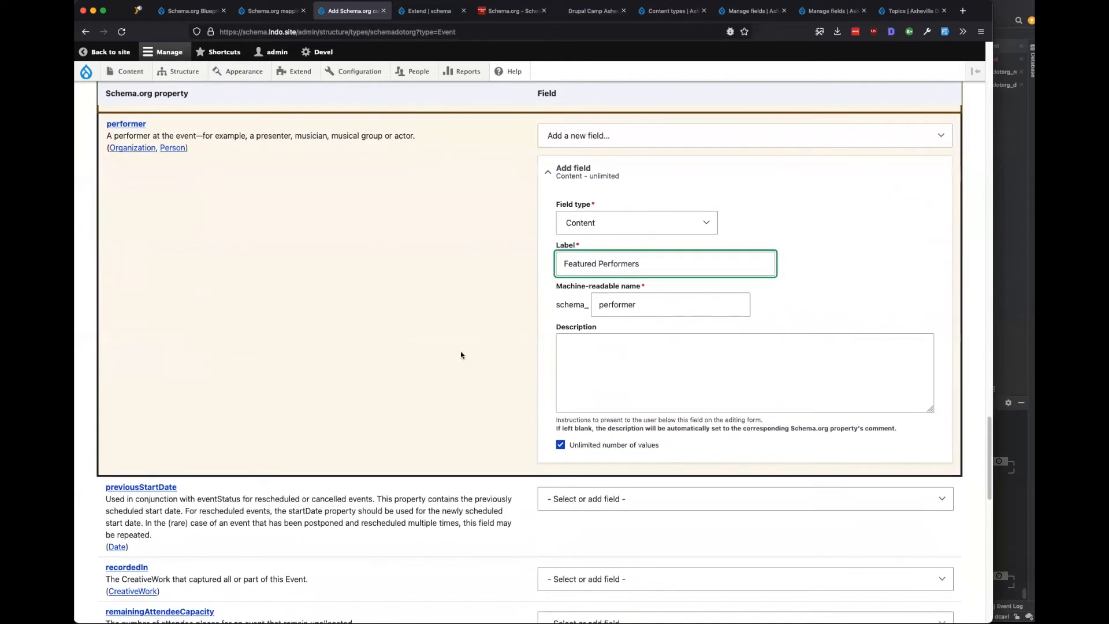
scroll(460, 354, "down", 12)
scroll(460, 405, "down", 15)
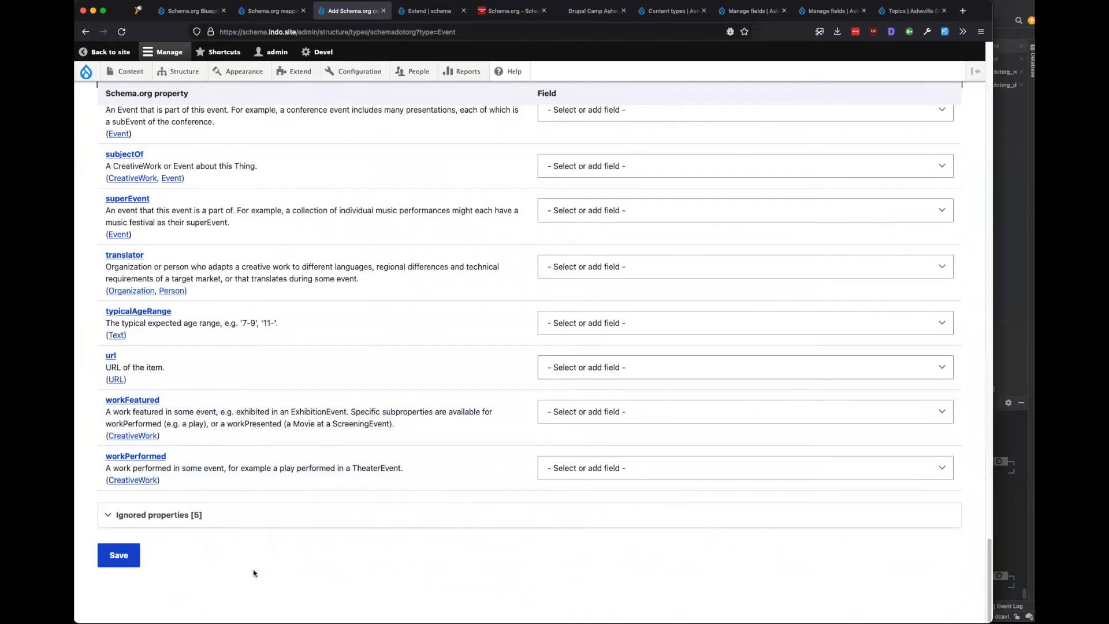
left_click(118, 555)
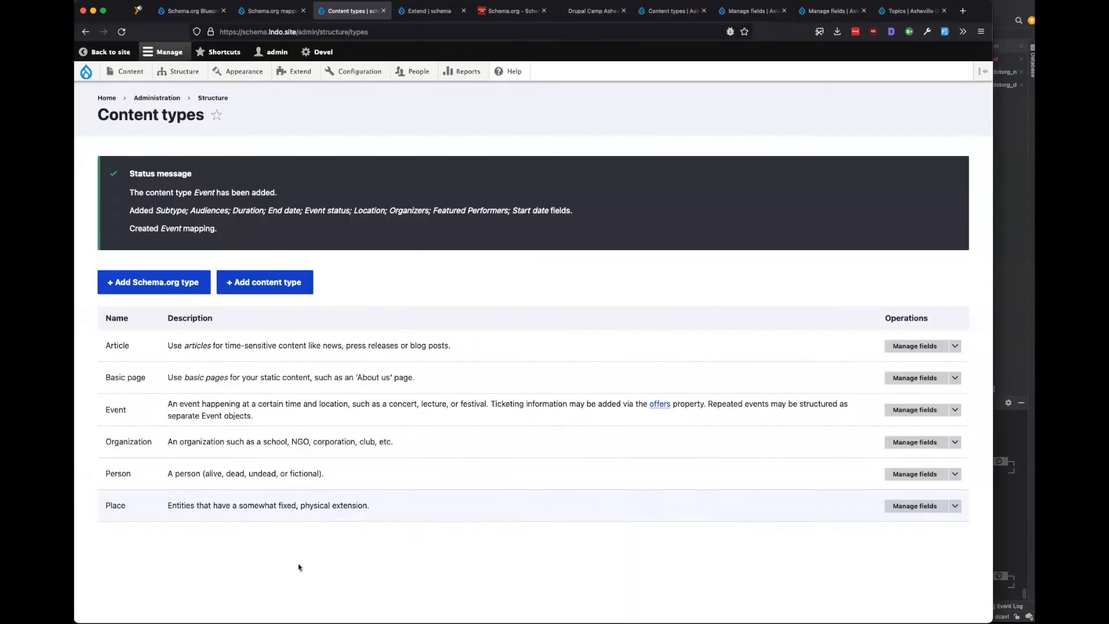
left_click(270, 10)
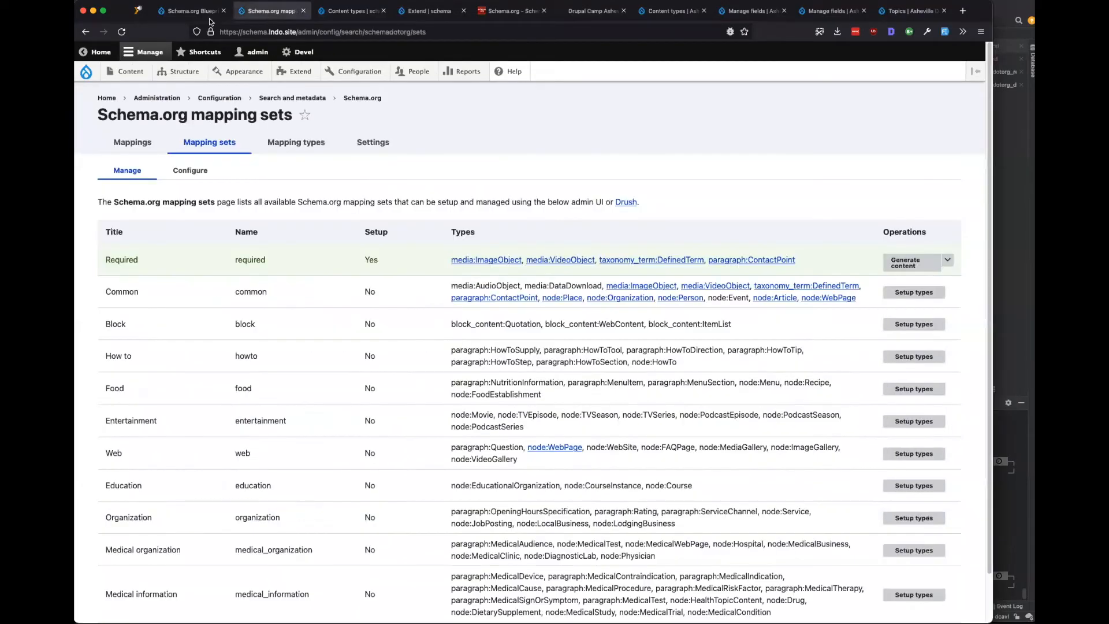
Refresh the mapping sets, then go to Structure > Media types > Audio > Manage fields.
left_click(122, 31)
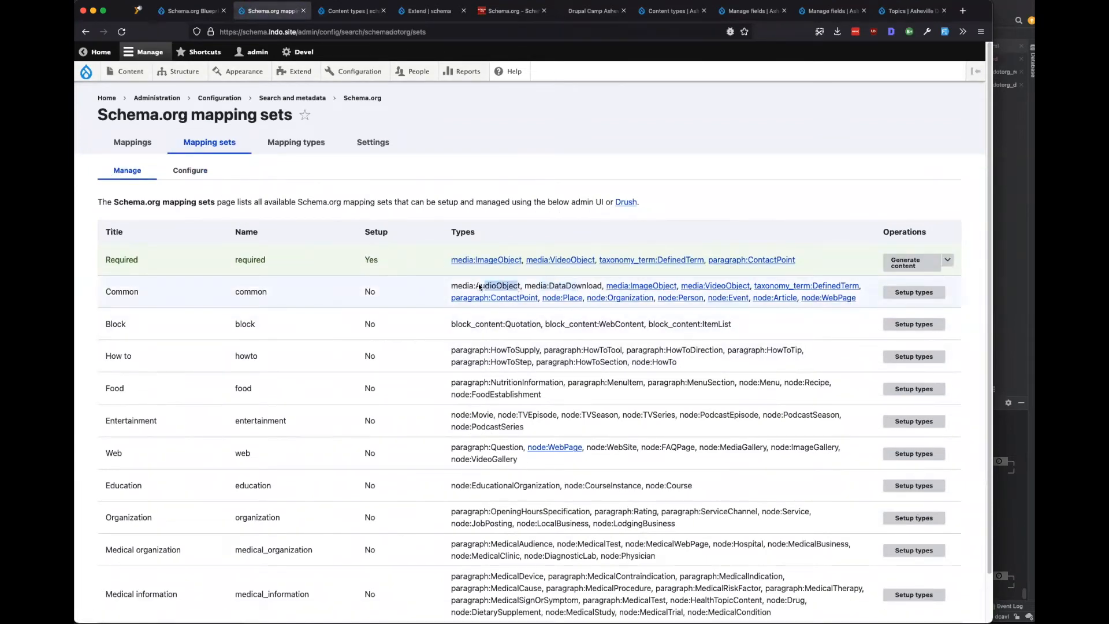
left_click(345, 15)
mouse_move(186, 73)
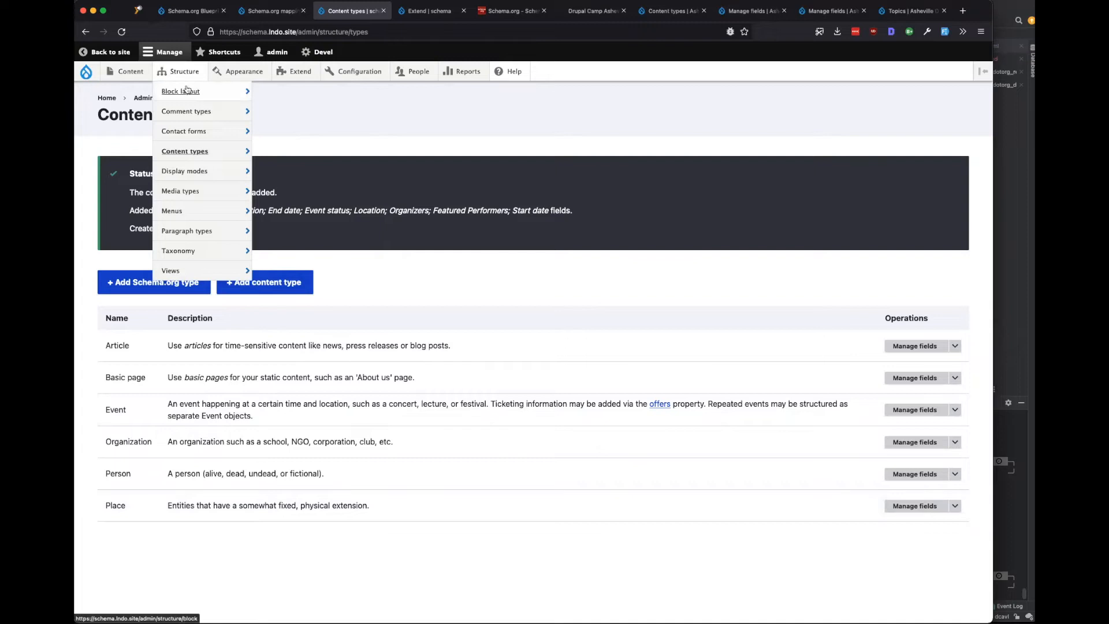
mouse_move(182, 170)
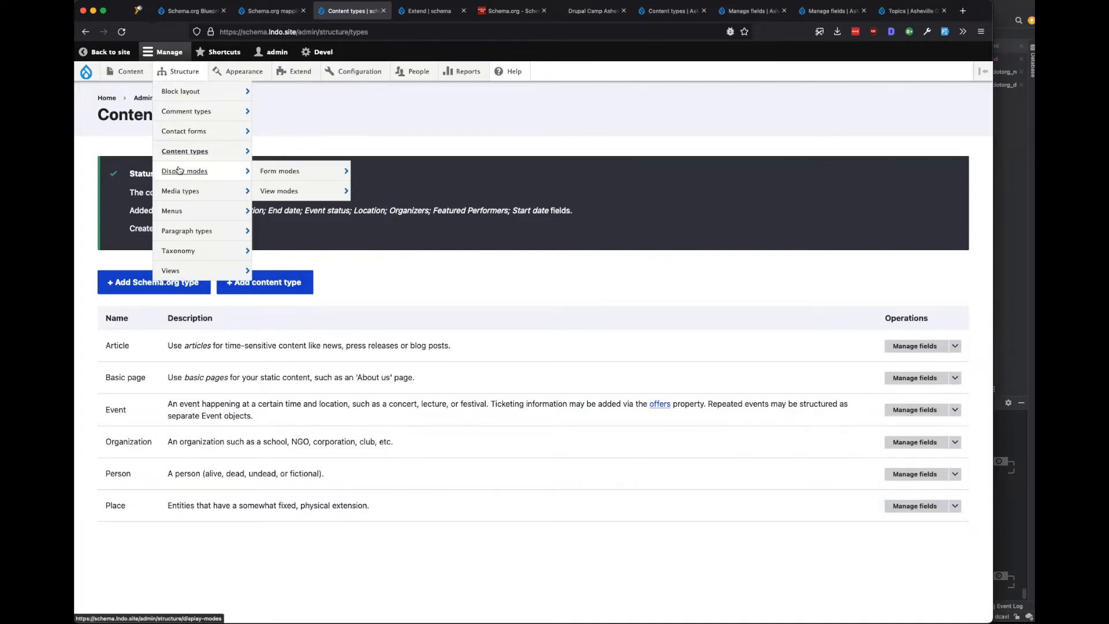
mouse_move(181, 192)
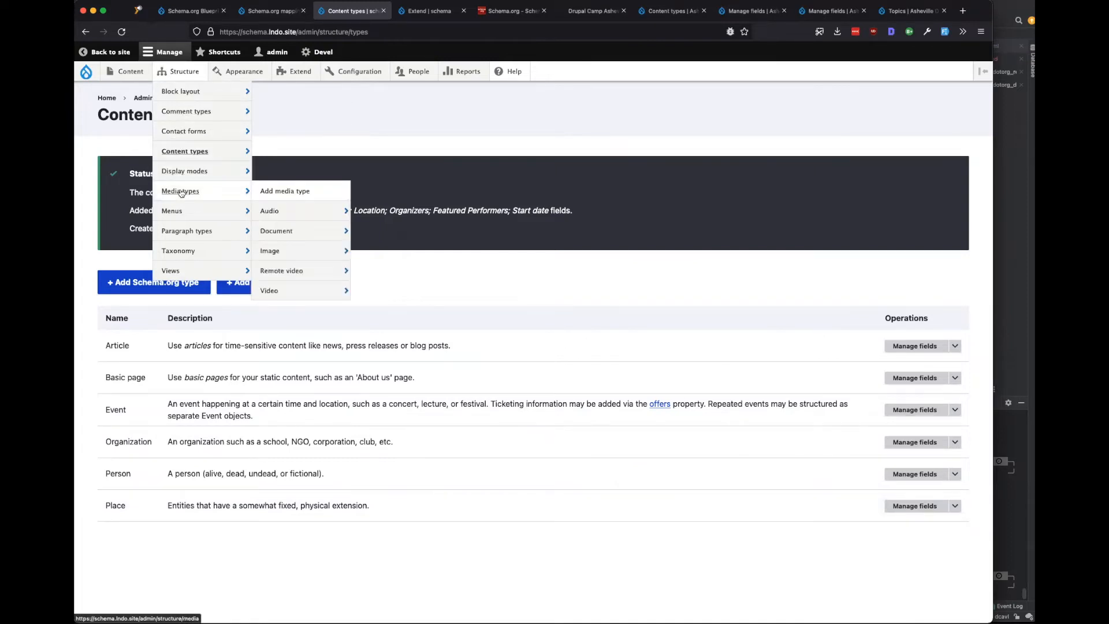
mouse_move(289, 214)
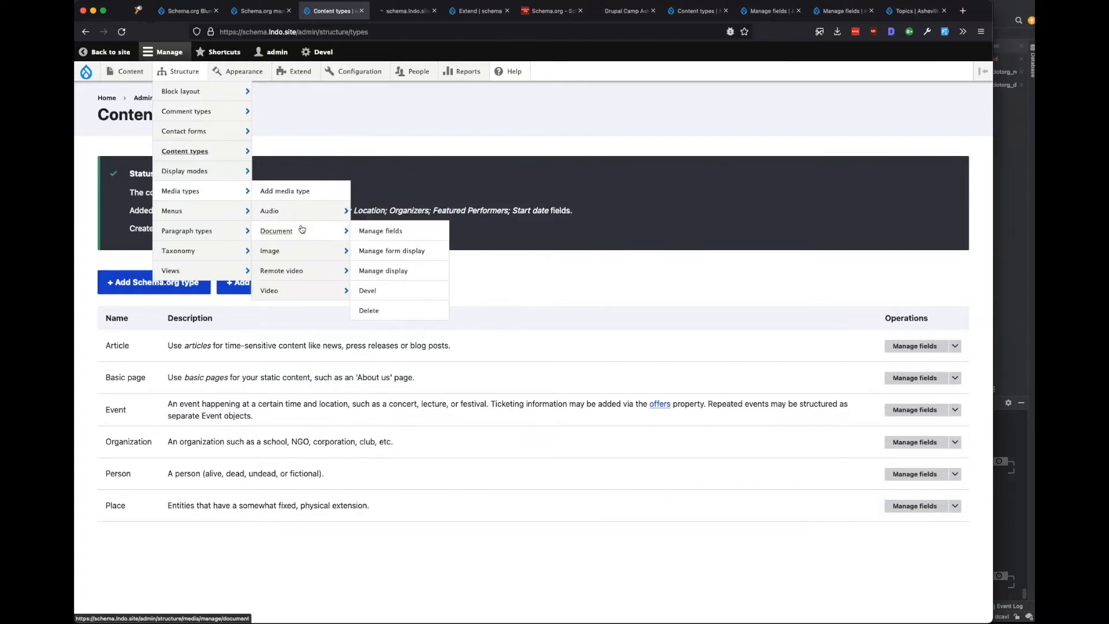
left_click(388, 233)
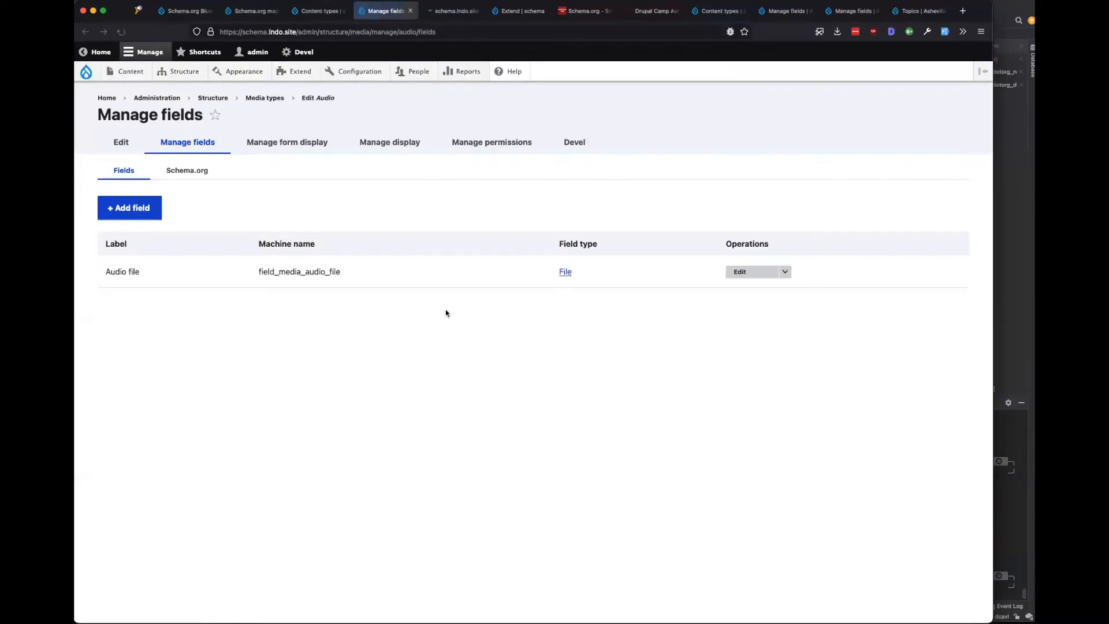
On Audio's Schema.org mapping, confirm contentUrl stays mapped to the Audio file field.
left_click(187, 171)
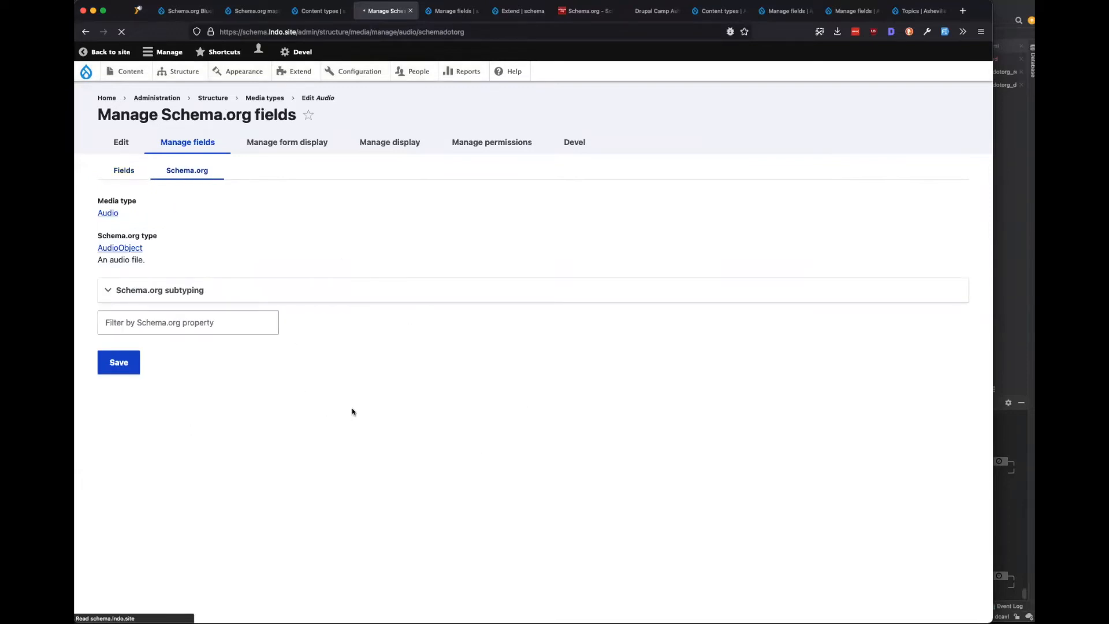
scroll(339, 411, "down", 10)
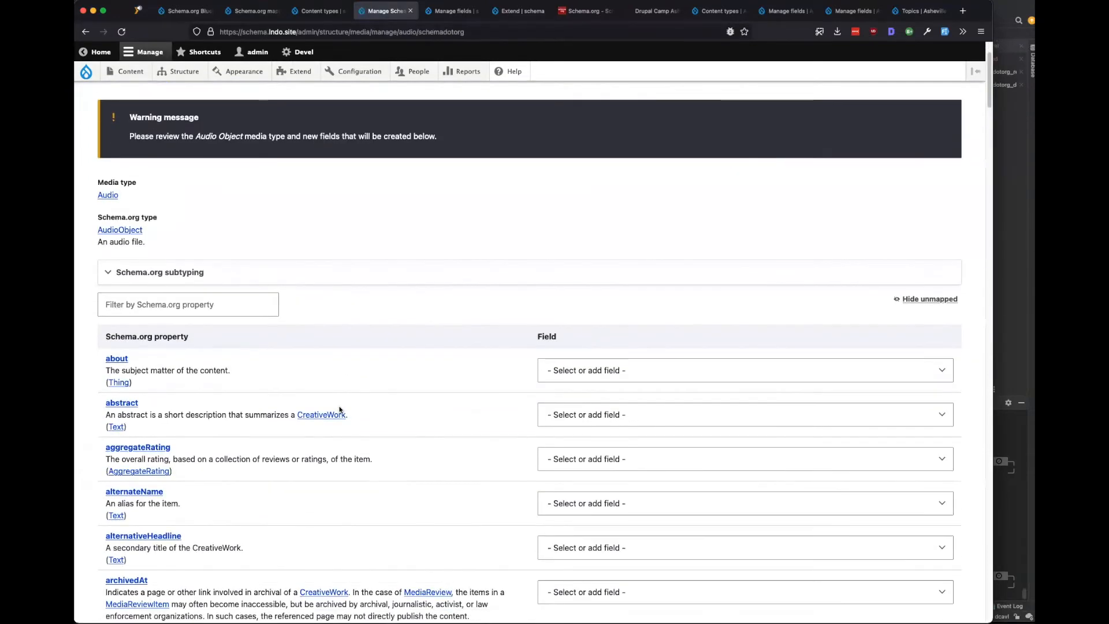
scroll(339, 409, "down", 10)
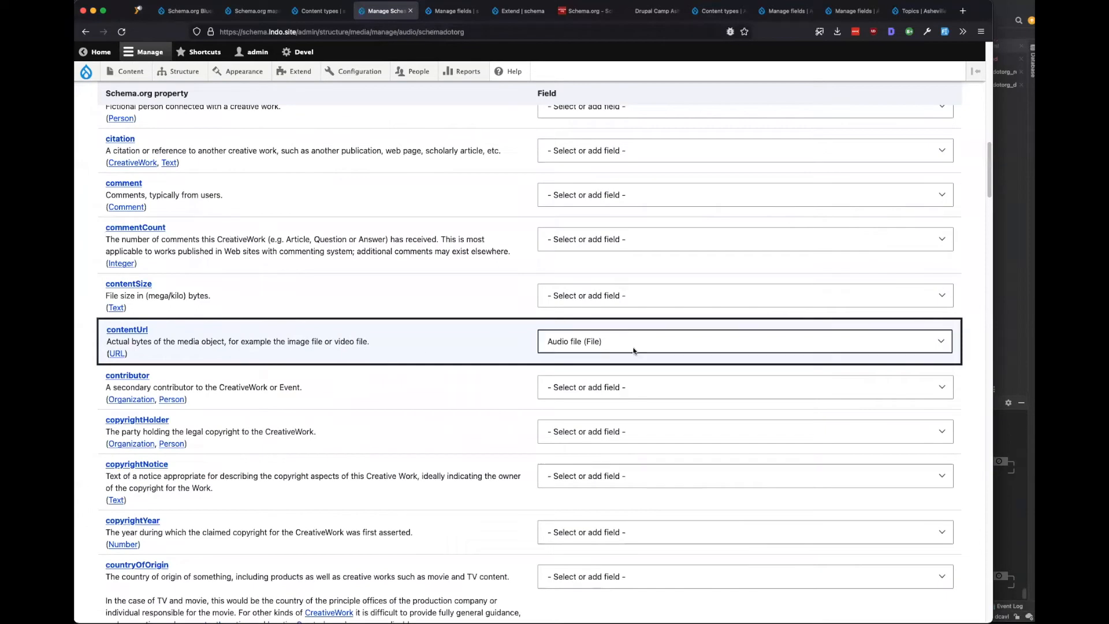
left_click(649, 344)
left_click(424, 345)
Save the Audio AudioObject mapping and move to the Document media type's fields.
scroll(425, 345, "down", 5)
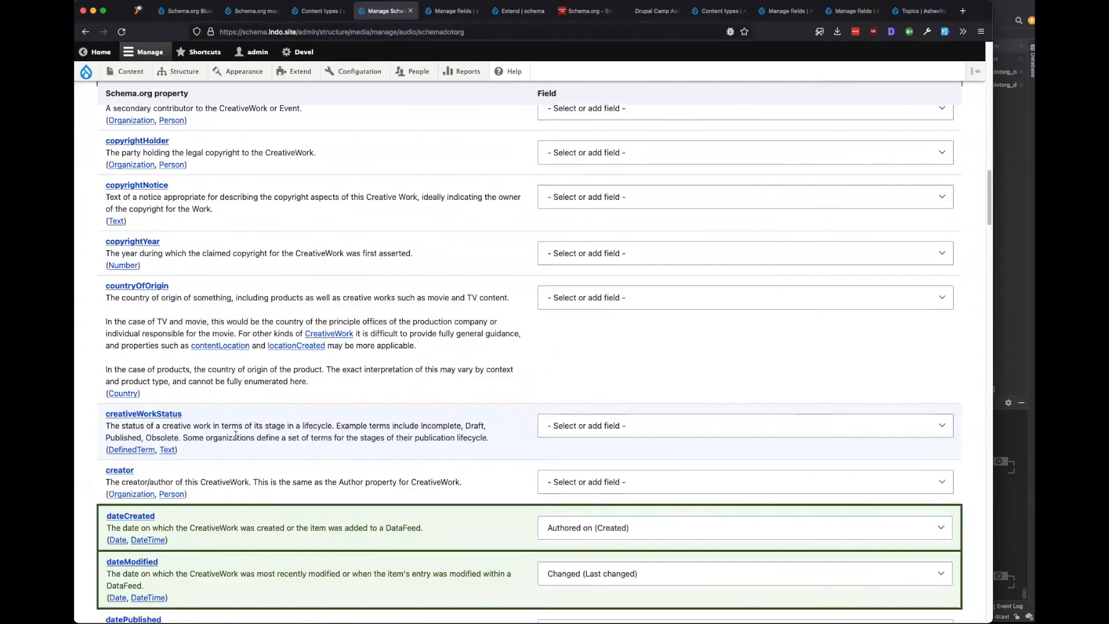
scroll(264, 480, "down", 10)
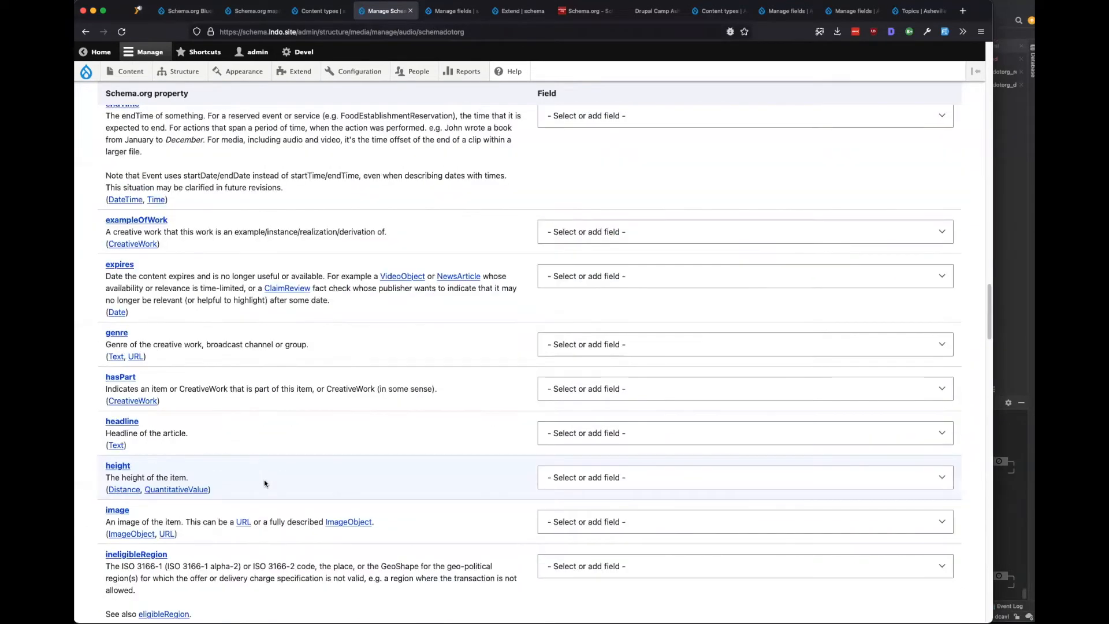
scroll(265, 479, "down", 3)
scroll(265, 479, "down", 15)
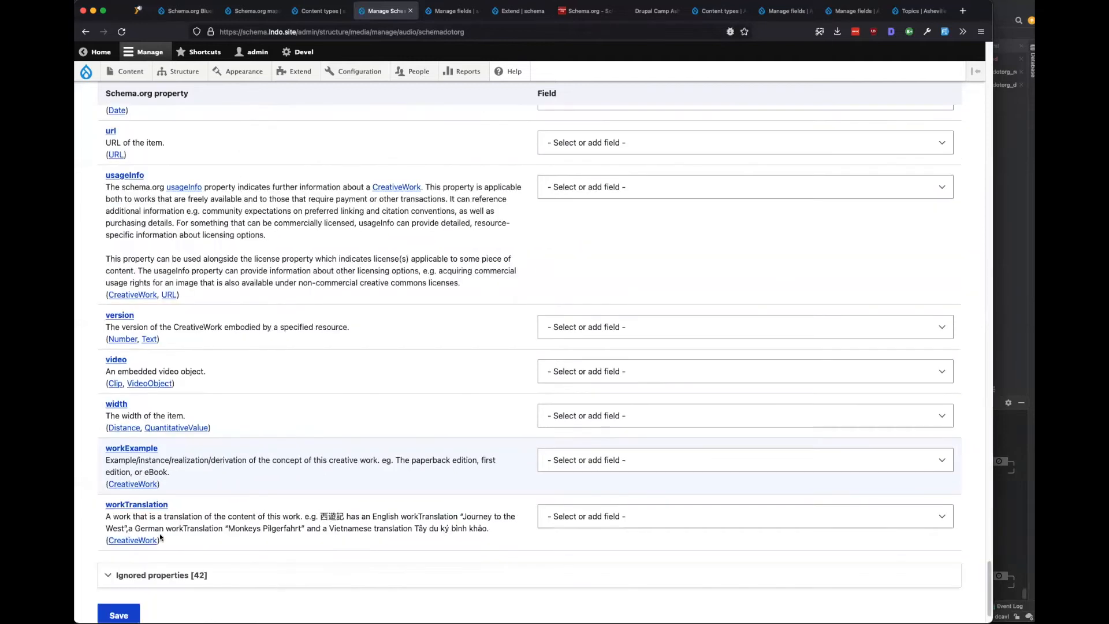
left_click(119, 548)
key("ctrl+Tab")
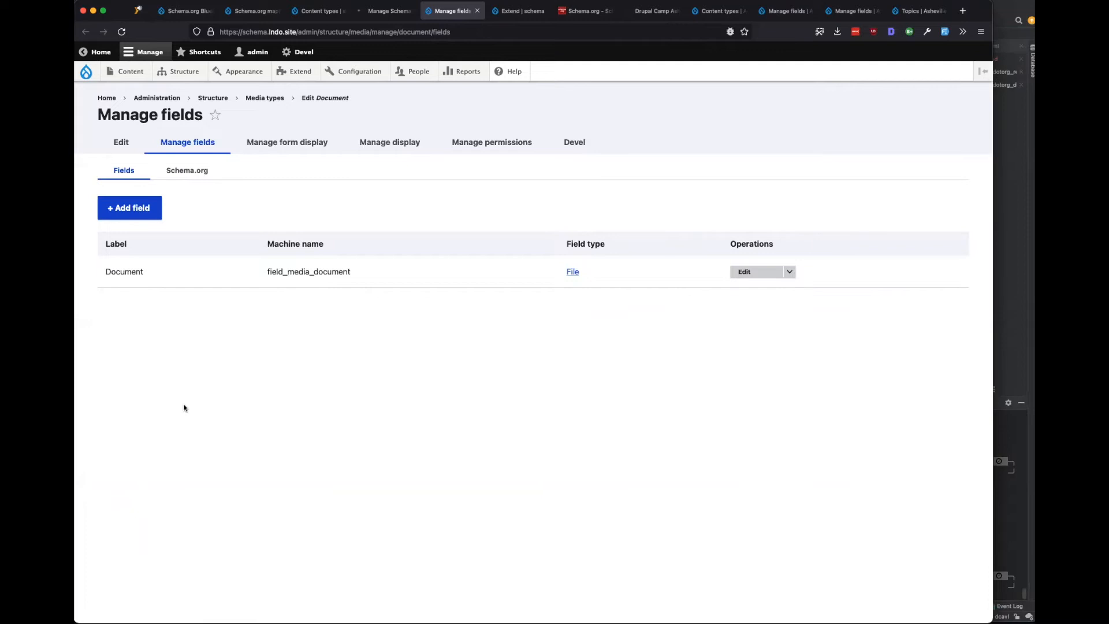
Review Document's Schema.org property mappings and save it as DataDownload.
left_click(192, 172)
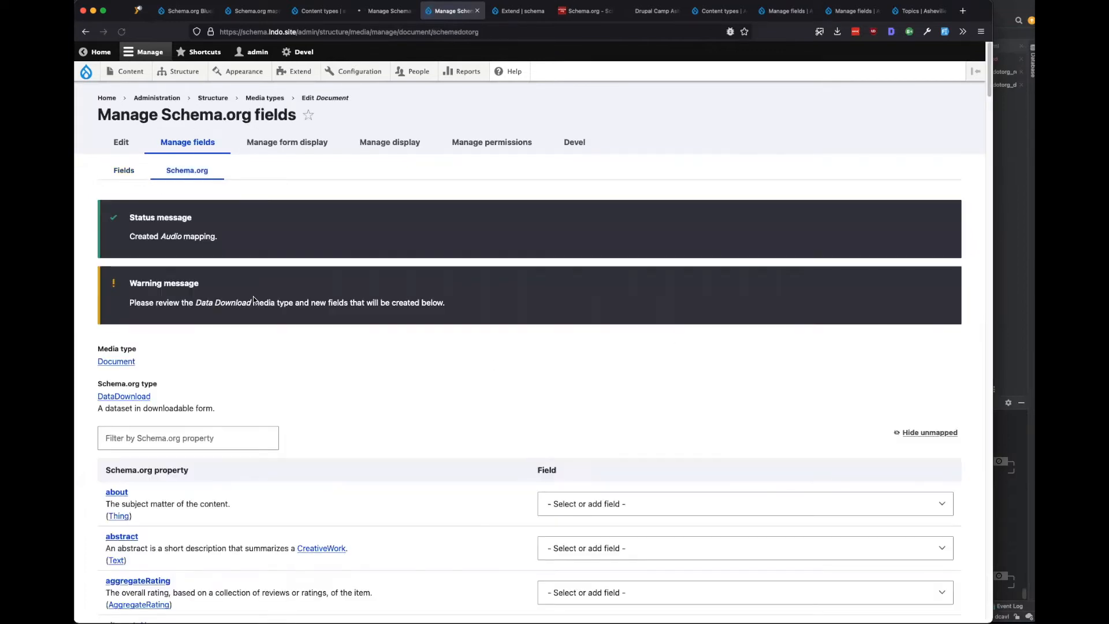
scroll(253, 300, "down", 15)
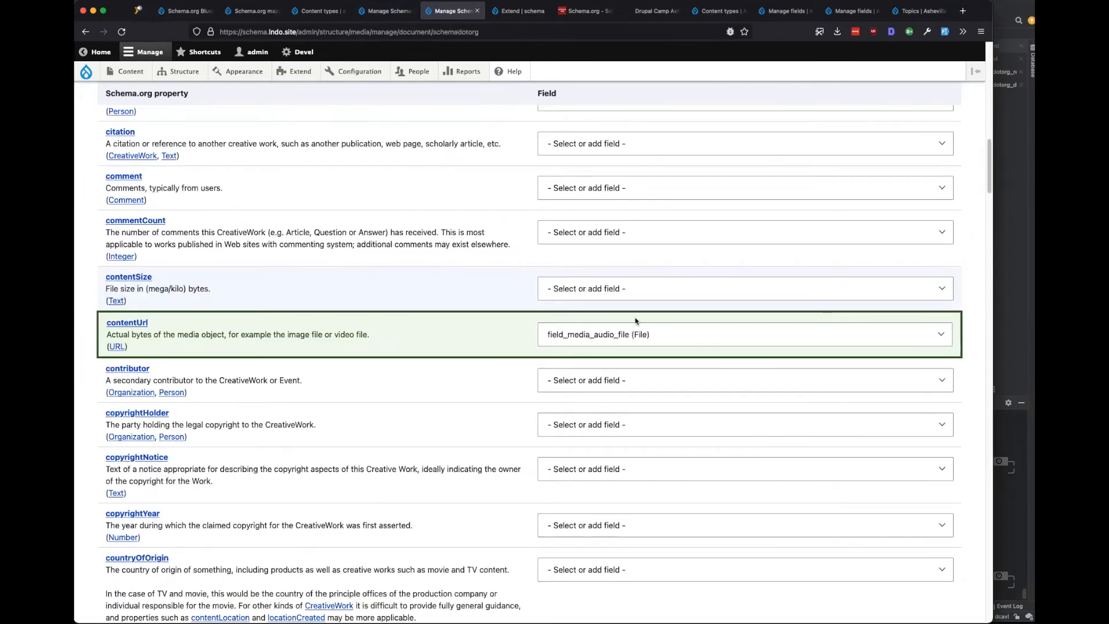
scroll(406, 329, "down", 8)
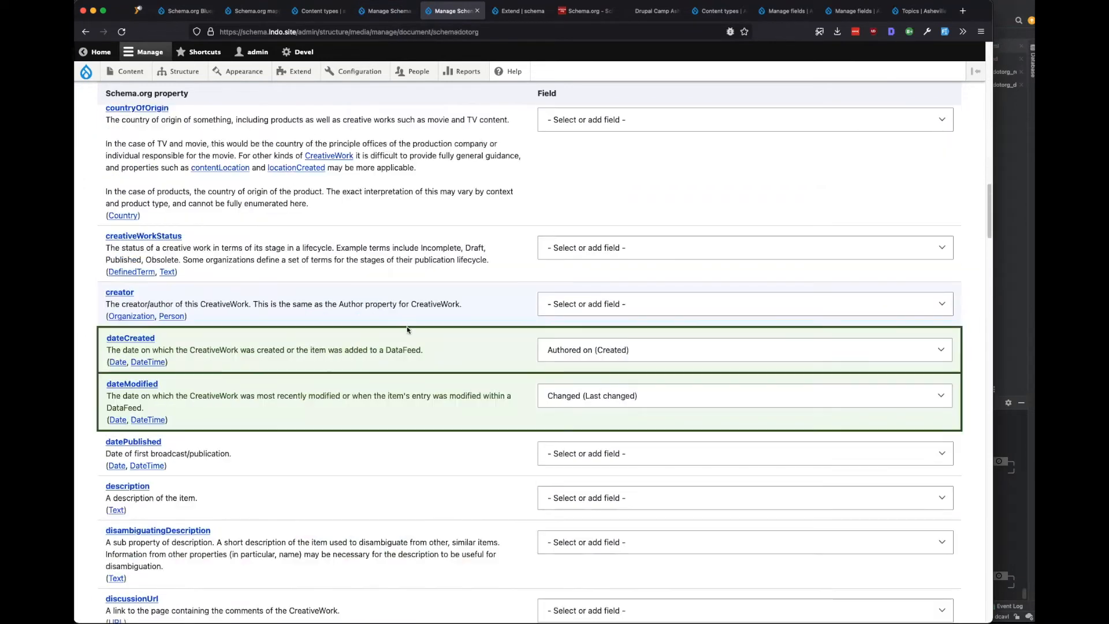
scroll(407, 329, "down", 20)
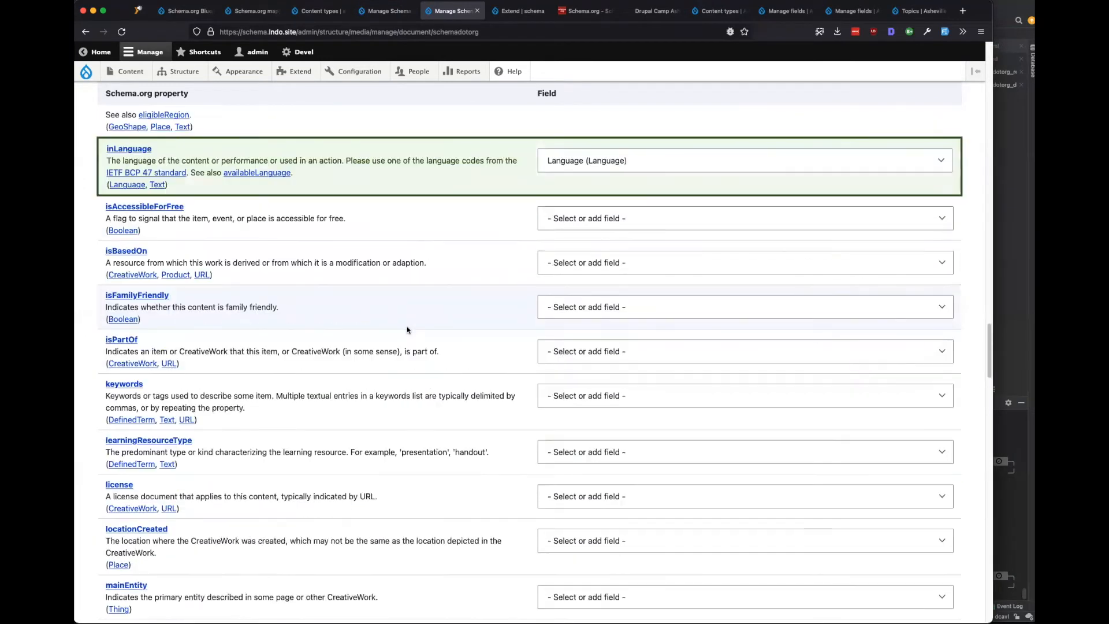
scroll(407, 329, "down", 20)
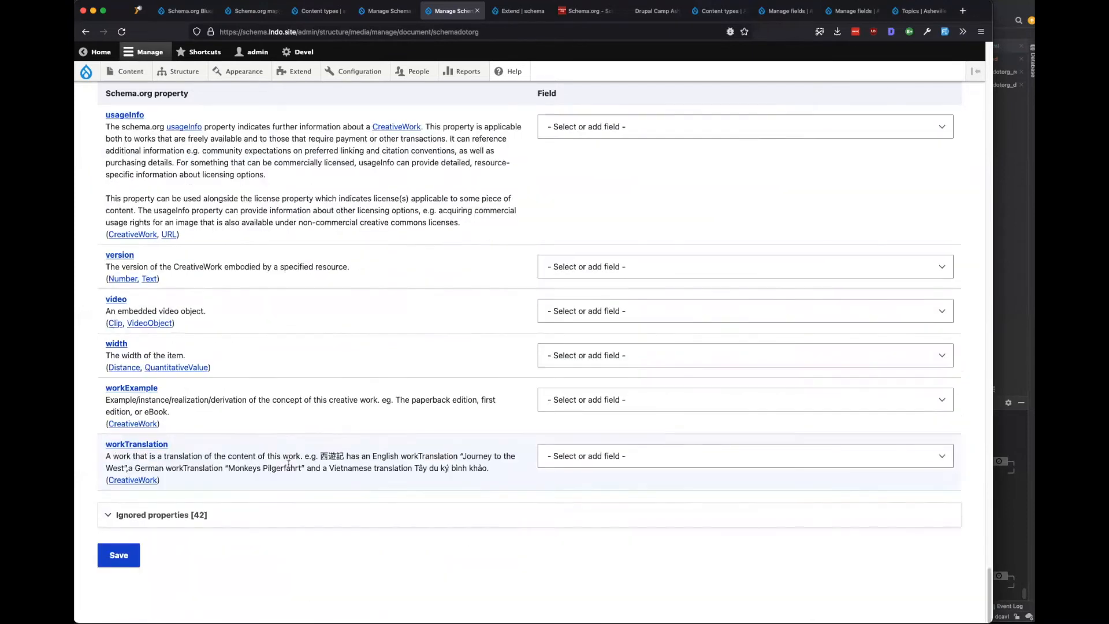
left_click(132, 555)
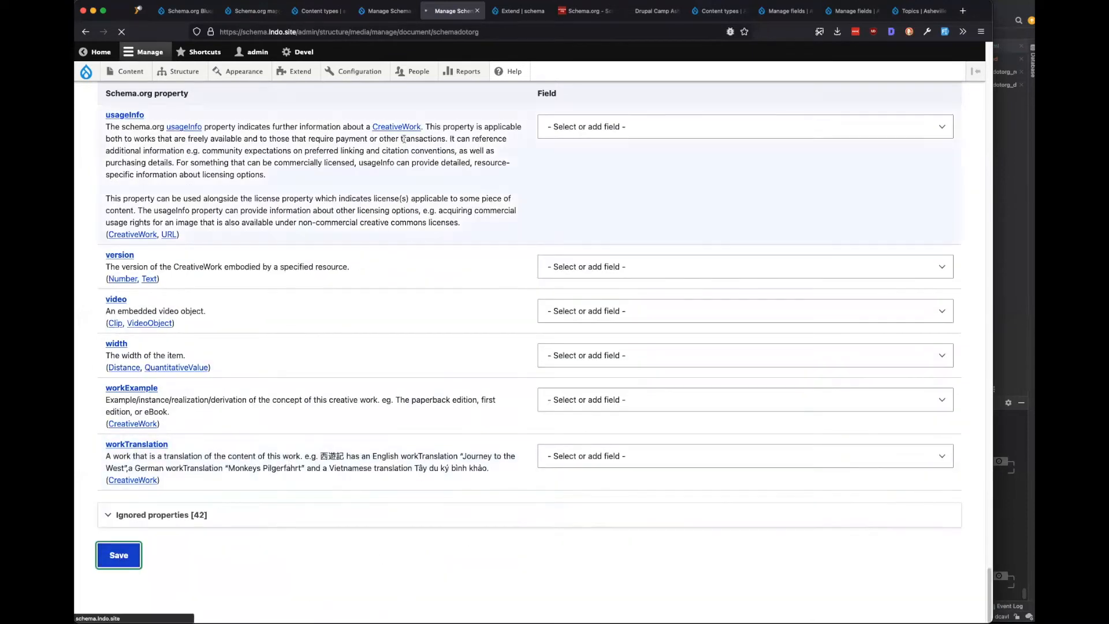
left_click(393, 7)
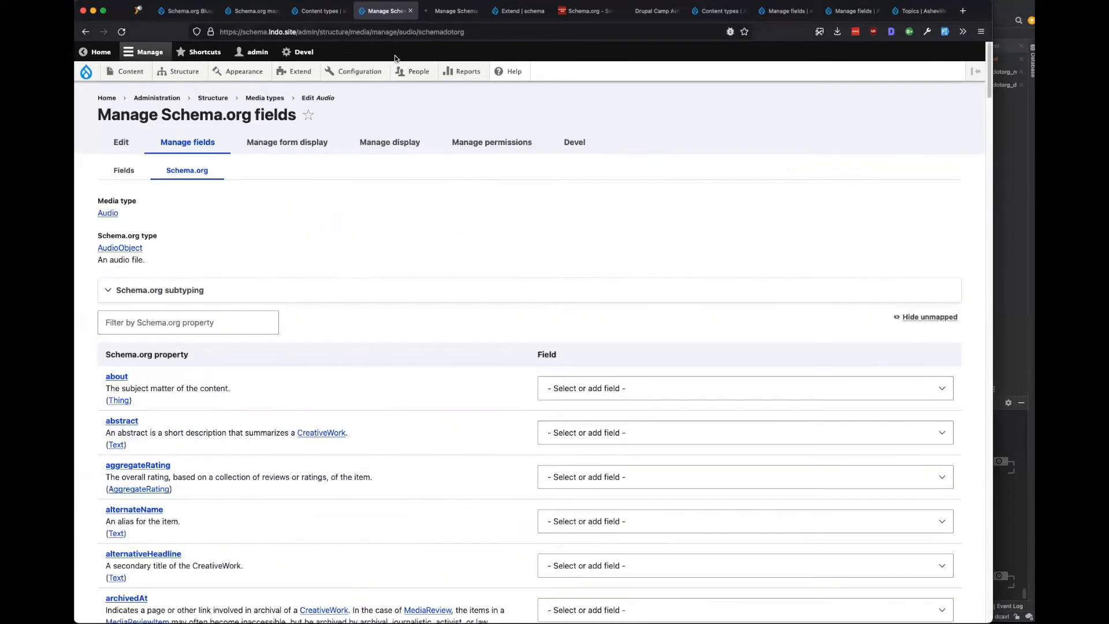
Close the Audio schema fields page and open node:Event from the Common mapping set.
left_click(411, 11)
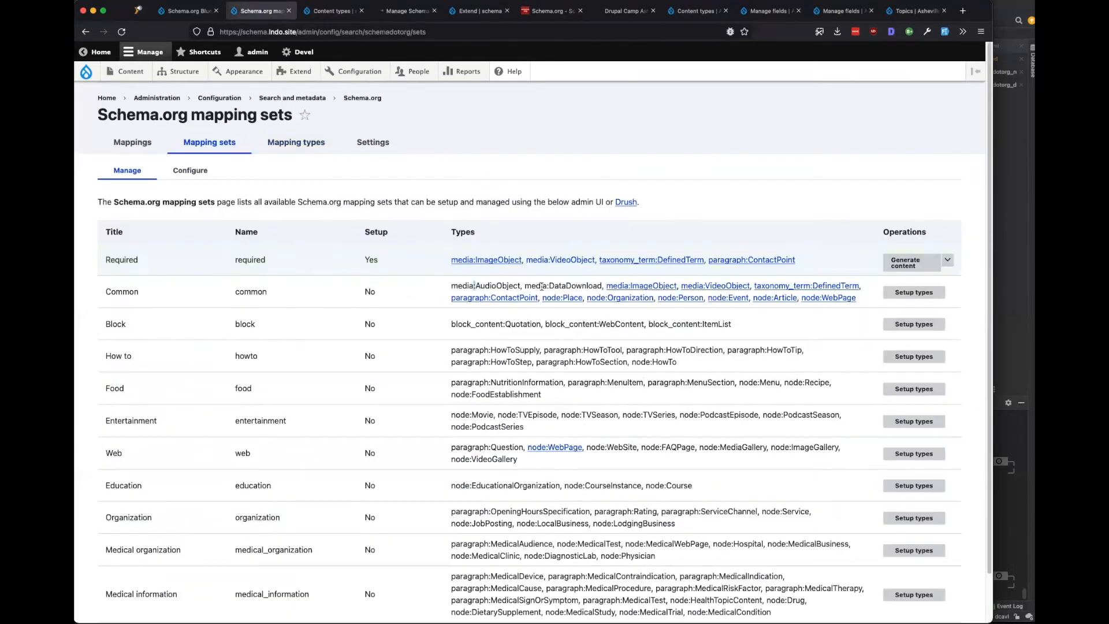
left_click_drag(587, 286, 451, 286)
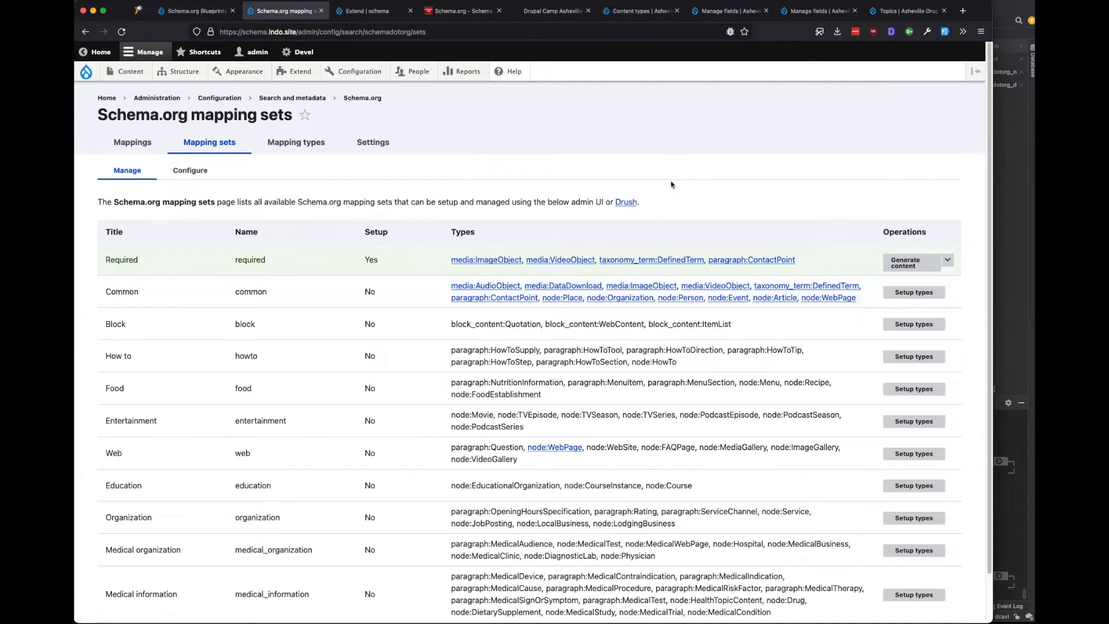
left_click(724, 300)
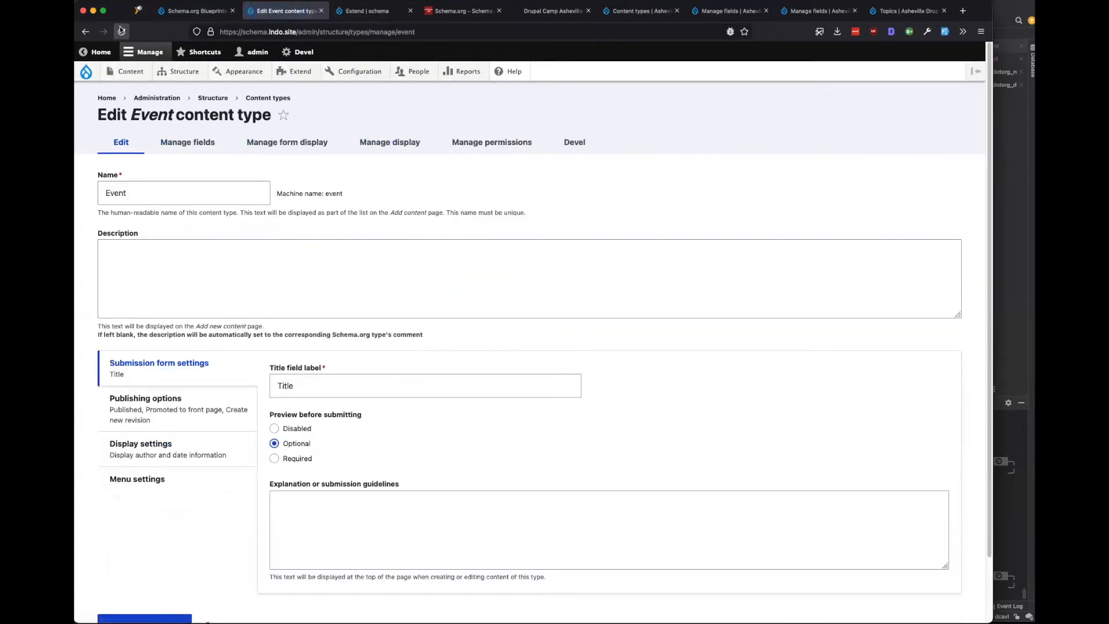
Reopen the mapping sets page in a new tab placed before the Event edit tab.
right_click(84, 32)
left_click(788, 160)
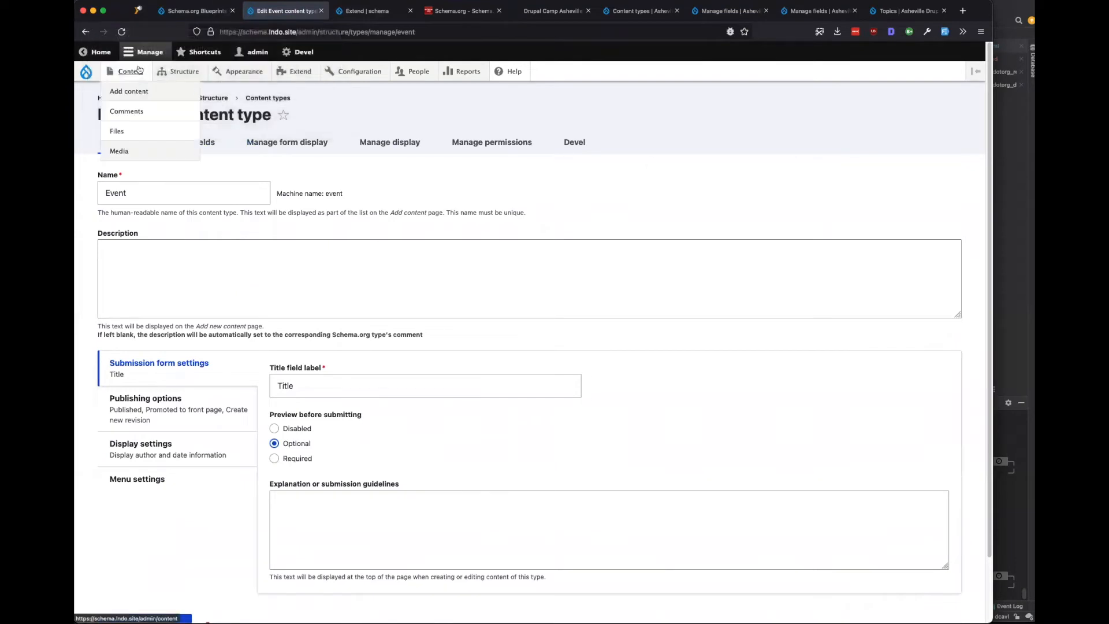
left_click(85, 32, "super")
left_click_drag(343, 12, 272, 17)
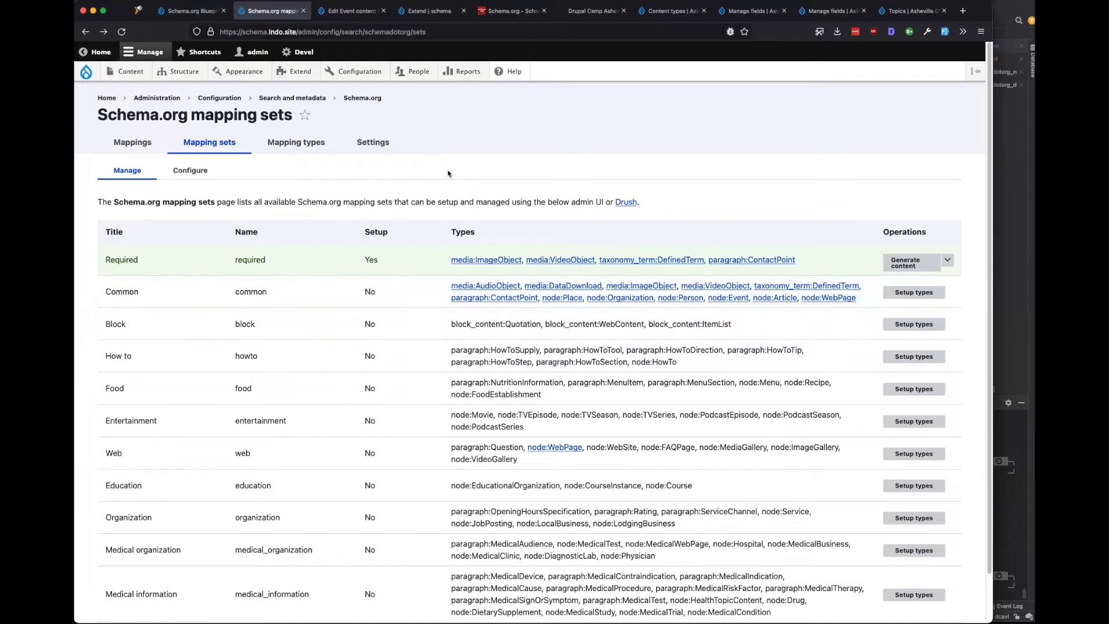
left_click(374, 12)
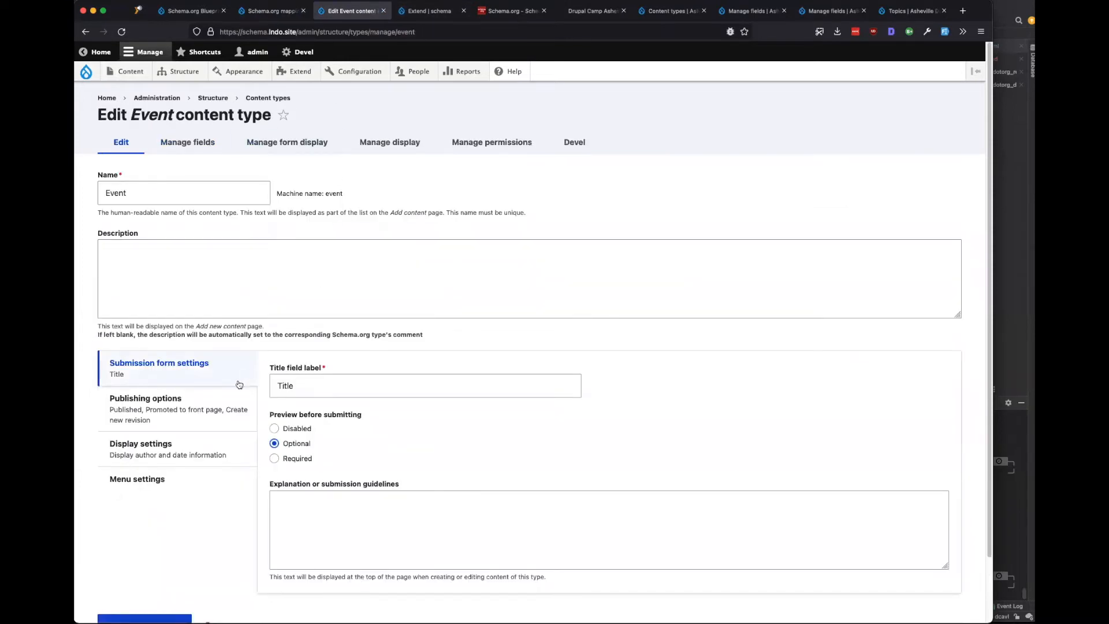
Turn off Display author and date information for Event and save the content type.
left_click(173, 419)
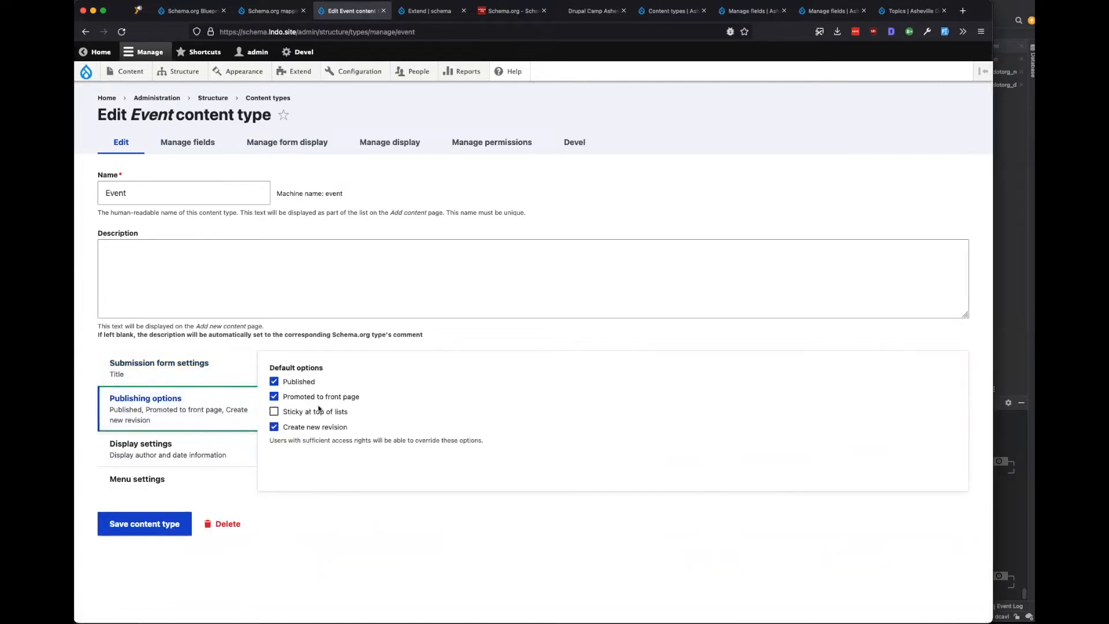
left_click(239, 455)
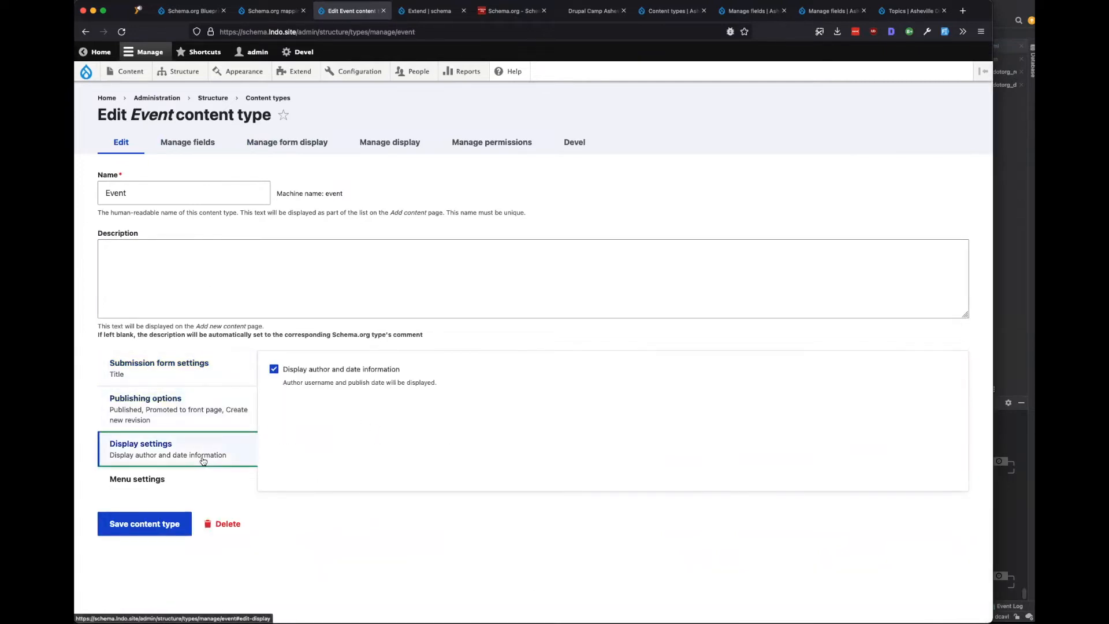
left_click(305, 370)
left_click(149, 488)
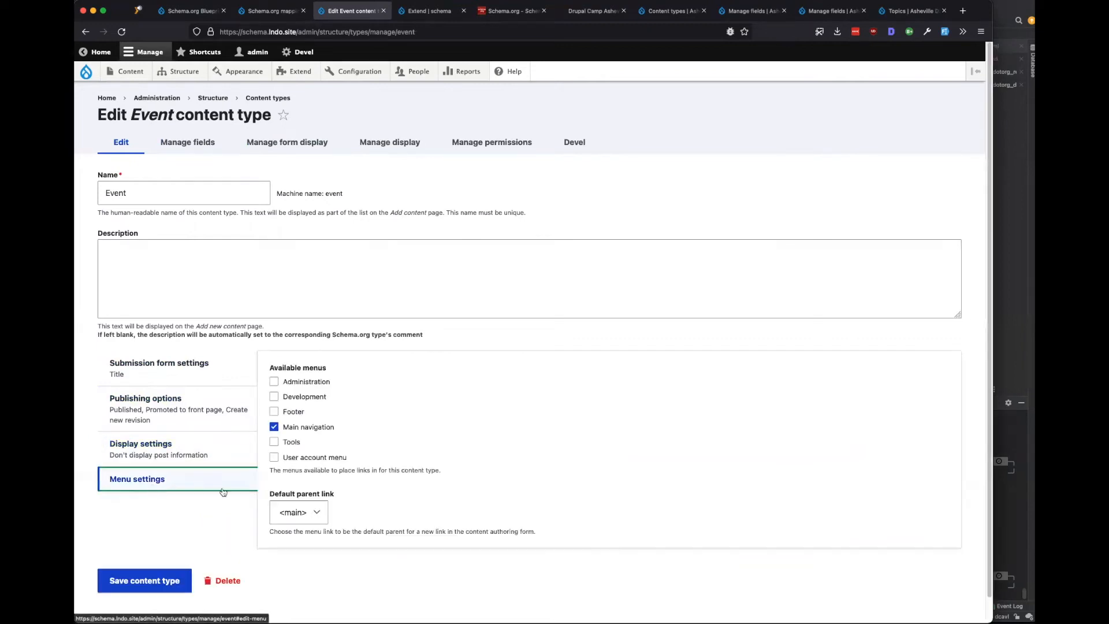
left_click(144, 580)
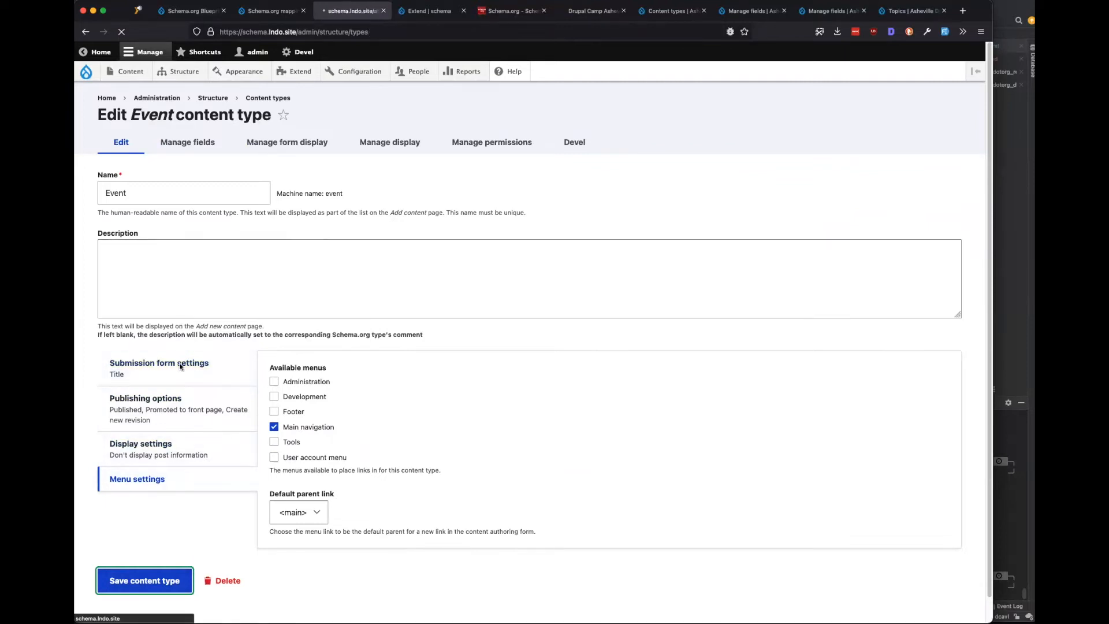
left_click(953, 372)
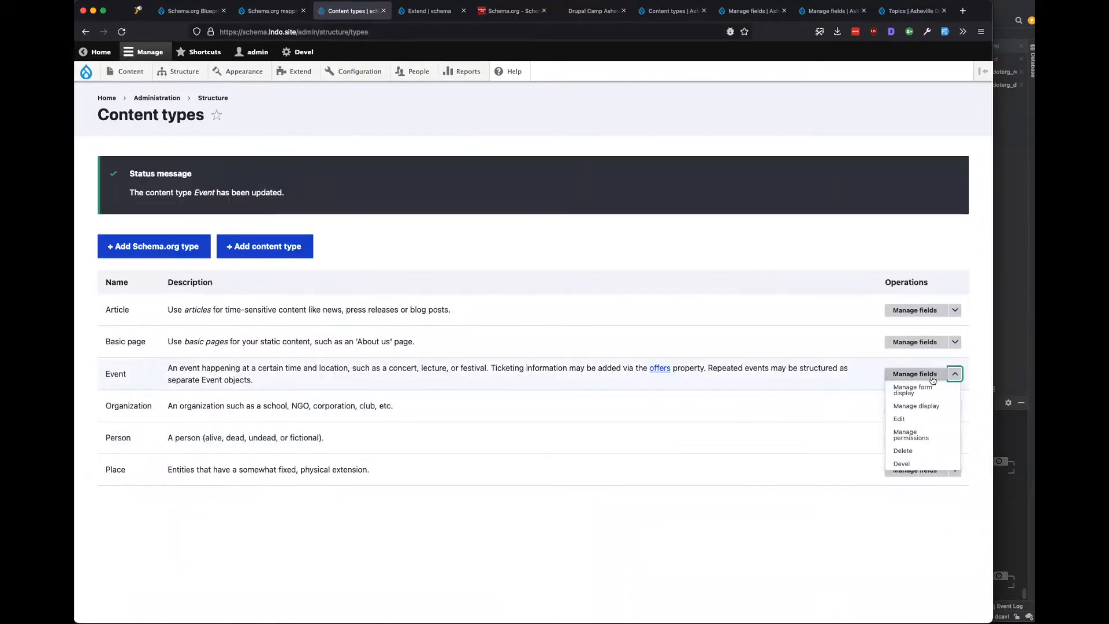
Open Event's fields and review the Featured Performers field's reference type settings.
left_click(930, 375)
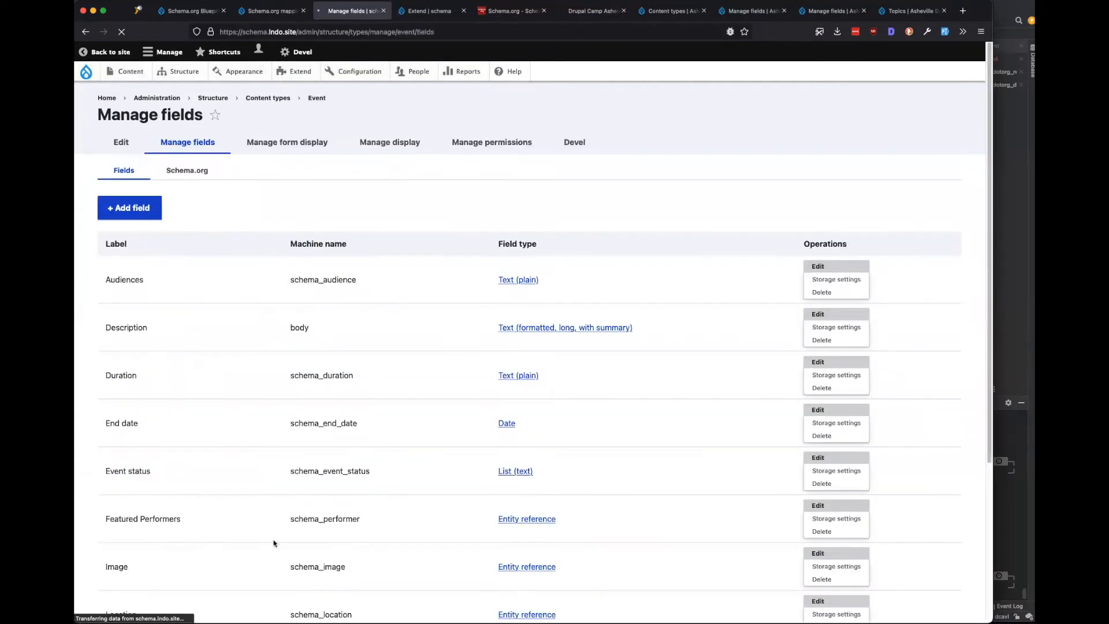
scroll(278, 386, "down", 2)
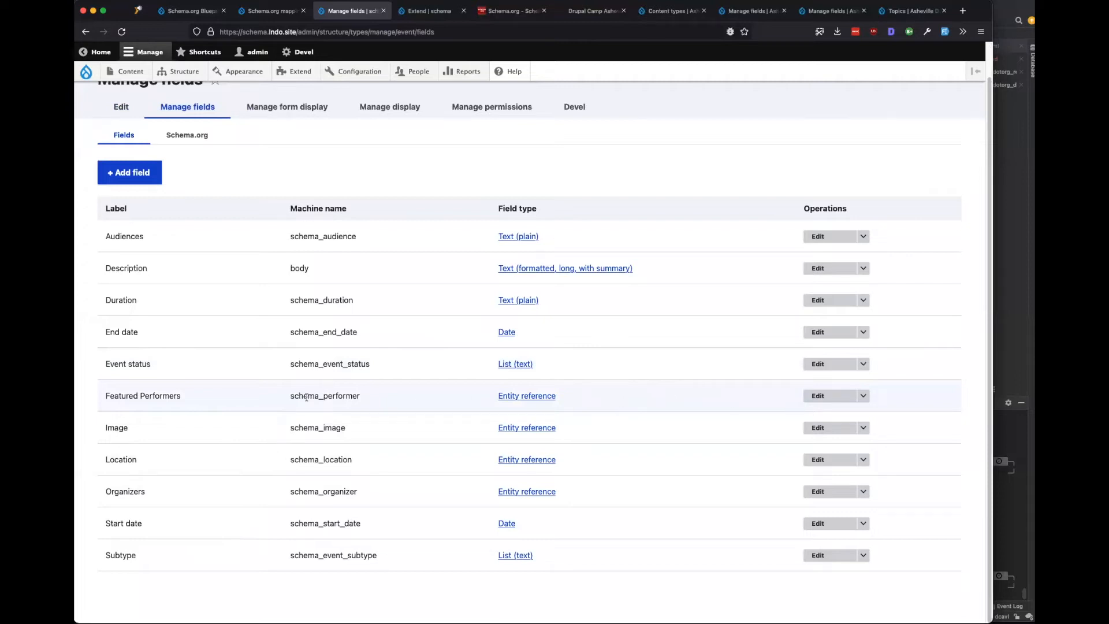
left_click_drag(306, 397, 352, 397)
left_click(818, 396, "super")
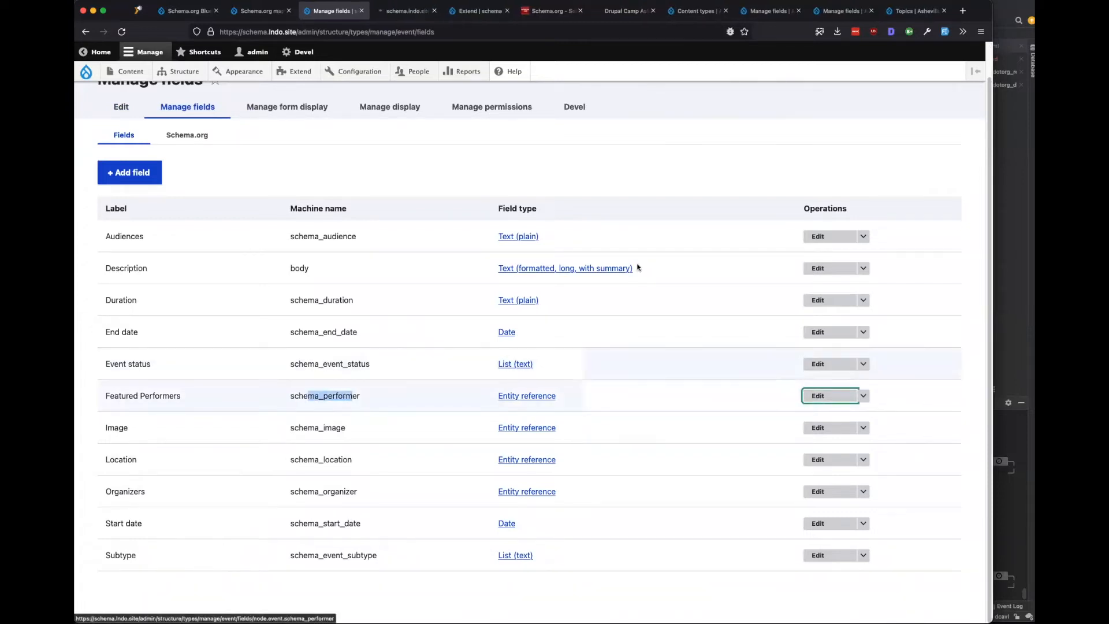
left_click(392, 12)
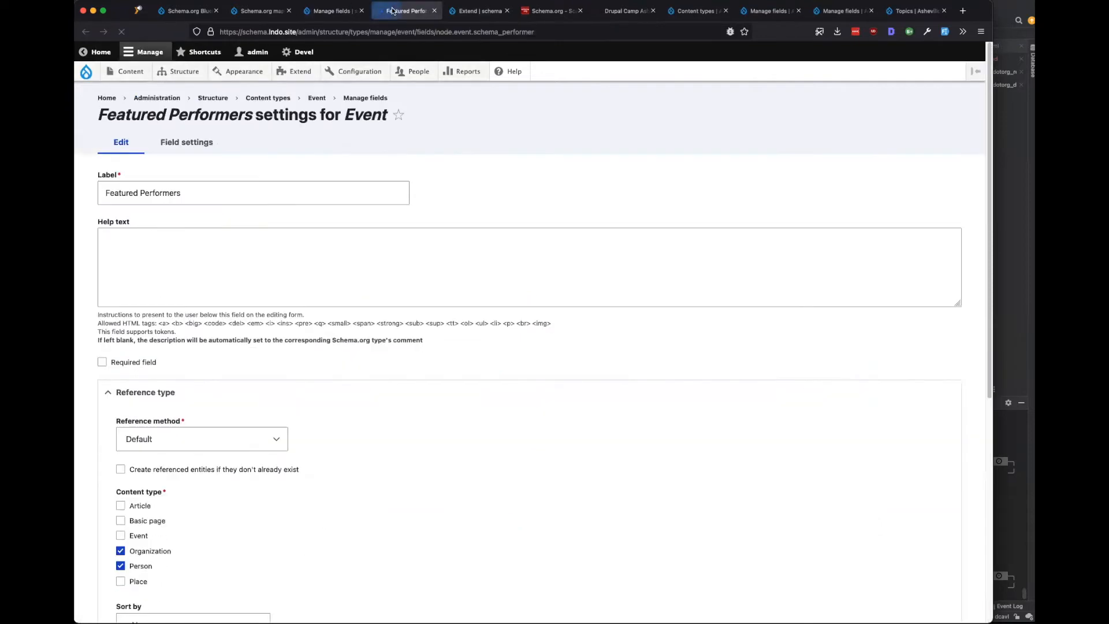
scroll(329, 398, "down", 3)
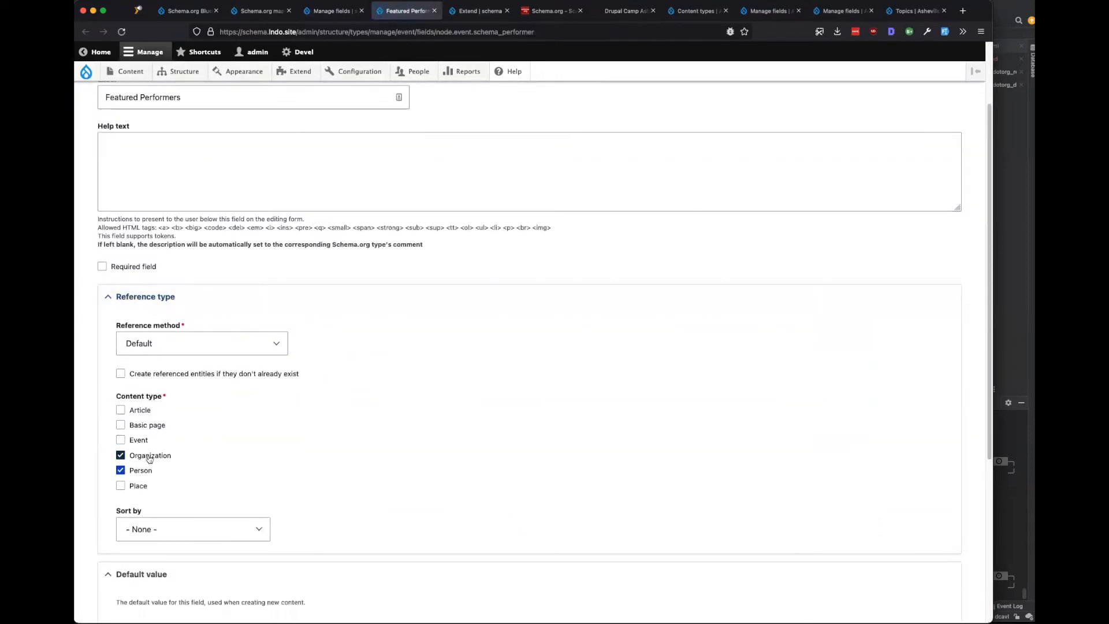
scroll(219, 469, "up", 3)
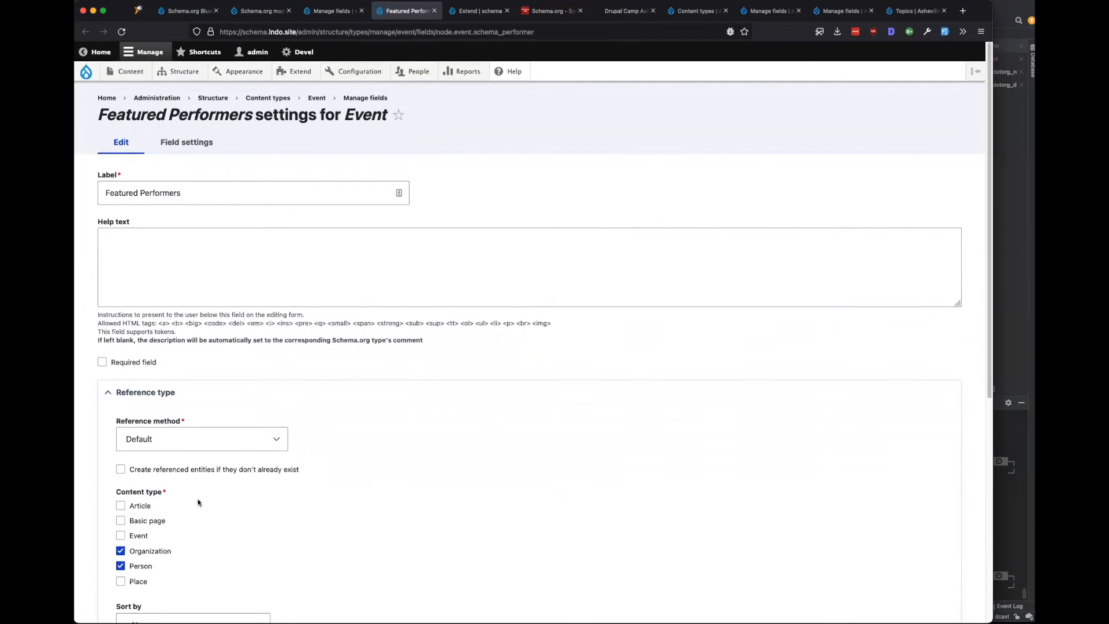
scroll(203, 492, "down", 3)
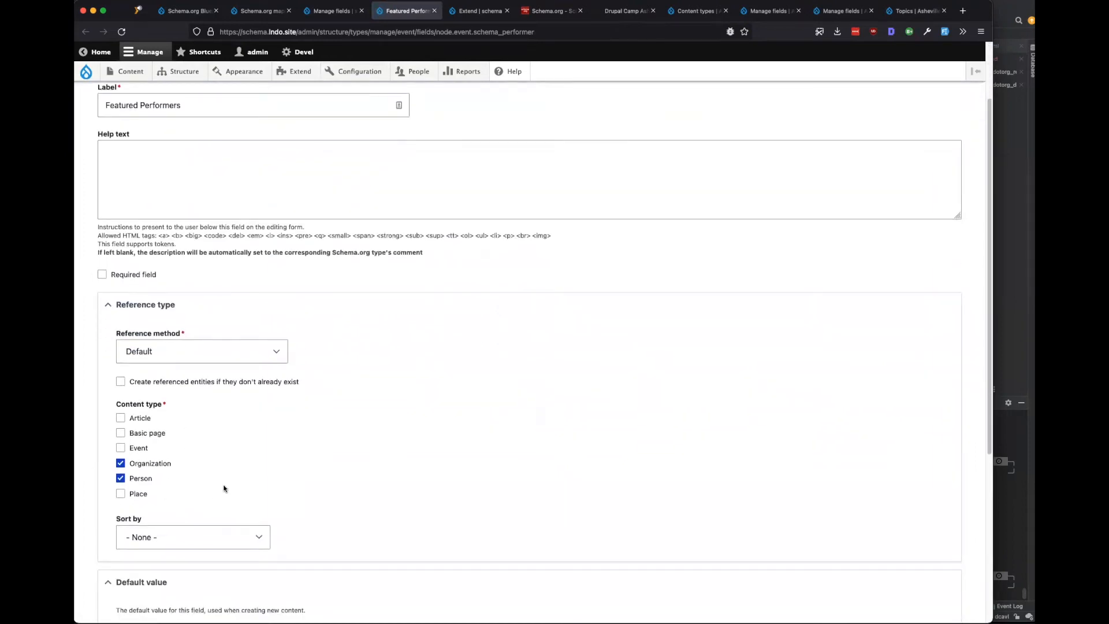
scroll(223, 488, "up", 2)
scroll(224, 488, "down", 5)
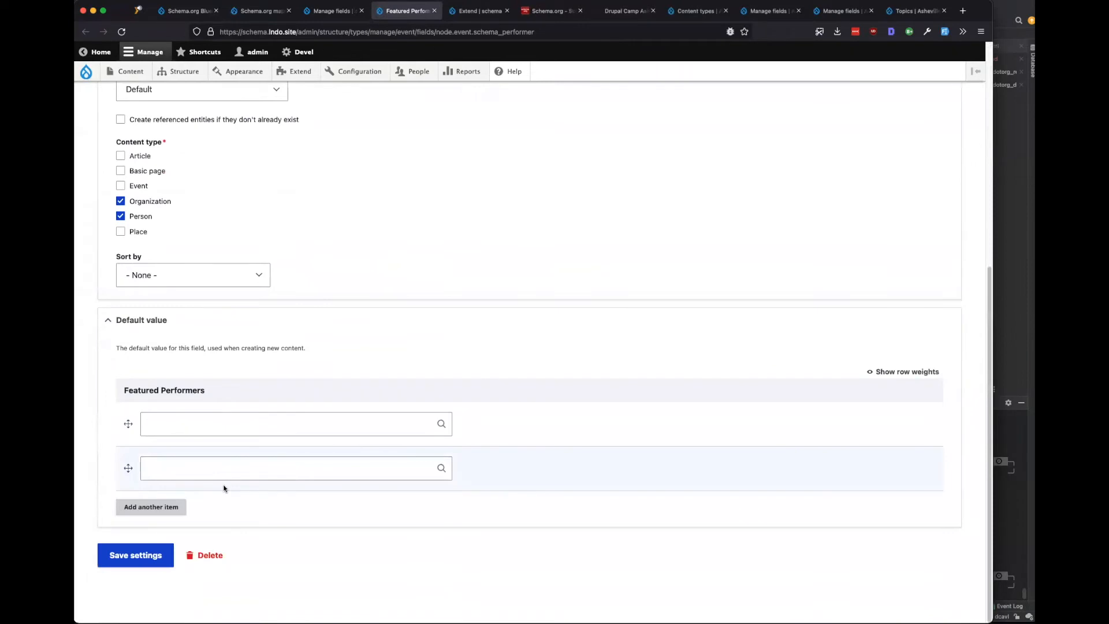
scroll(224, 488, "up", 5)
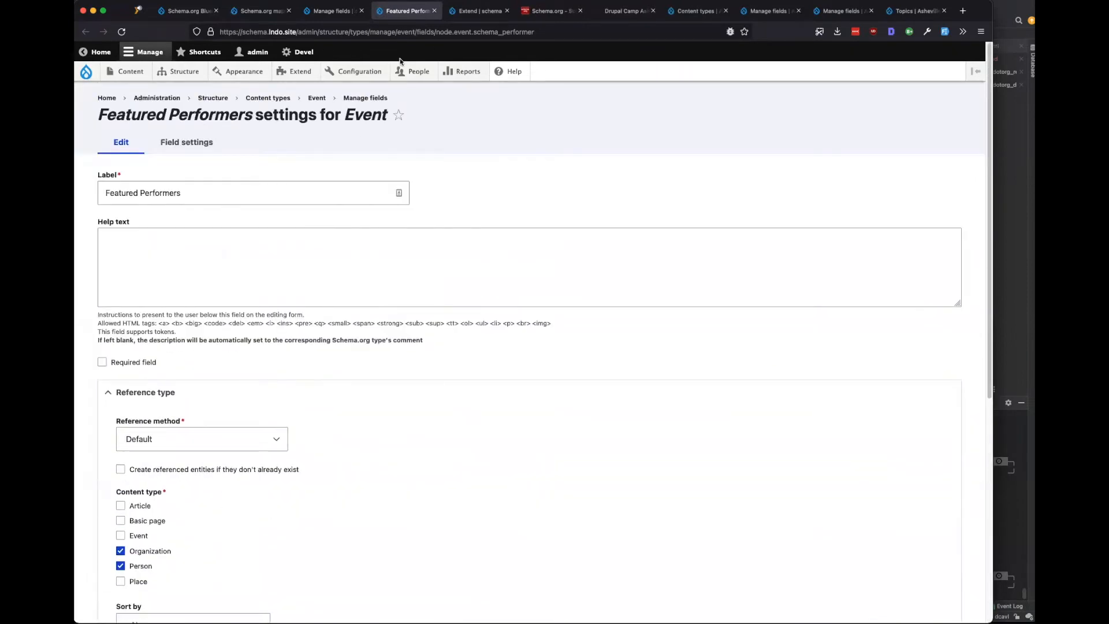
left_click(433, 11)
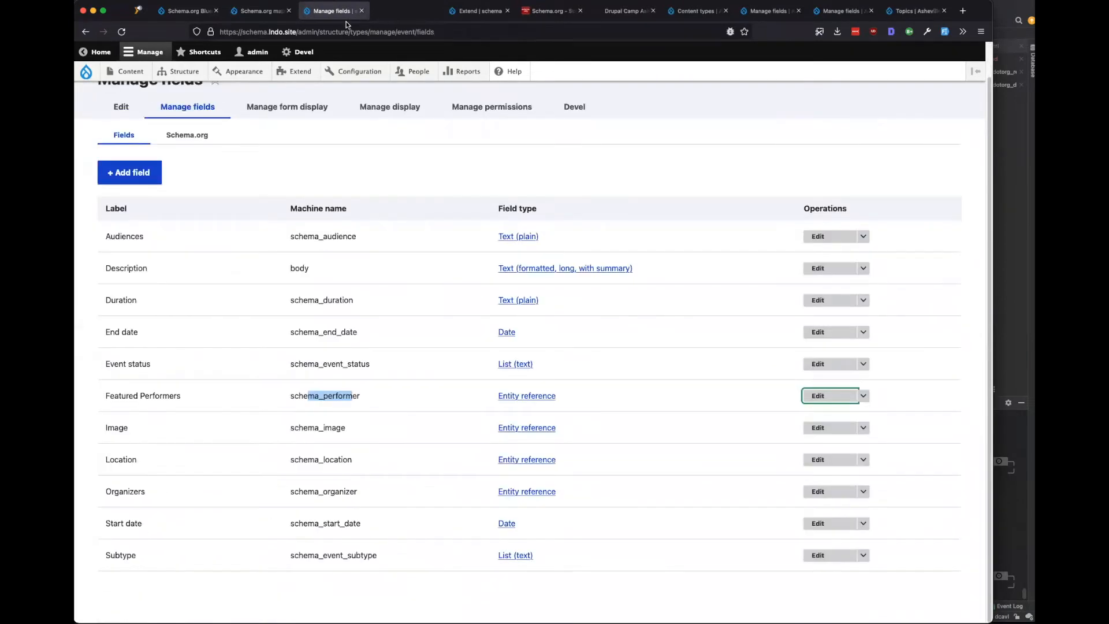
Review the Location and Organizers reference settings, then close those tabs.
left_click(407, 429)
left_click_drag(353, 459, 317, 459)
left_click(379, 464)
left_click(826, 460, "super")
left_click(825, 492, "super")
left_click(374, 11)
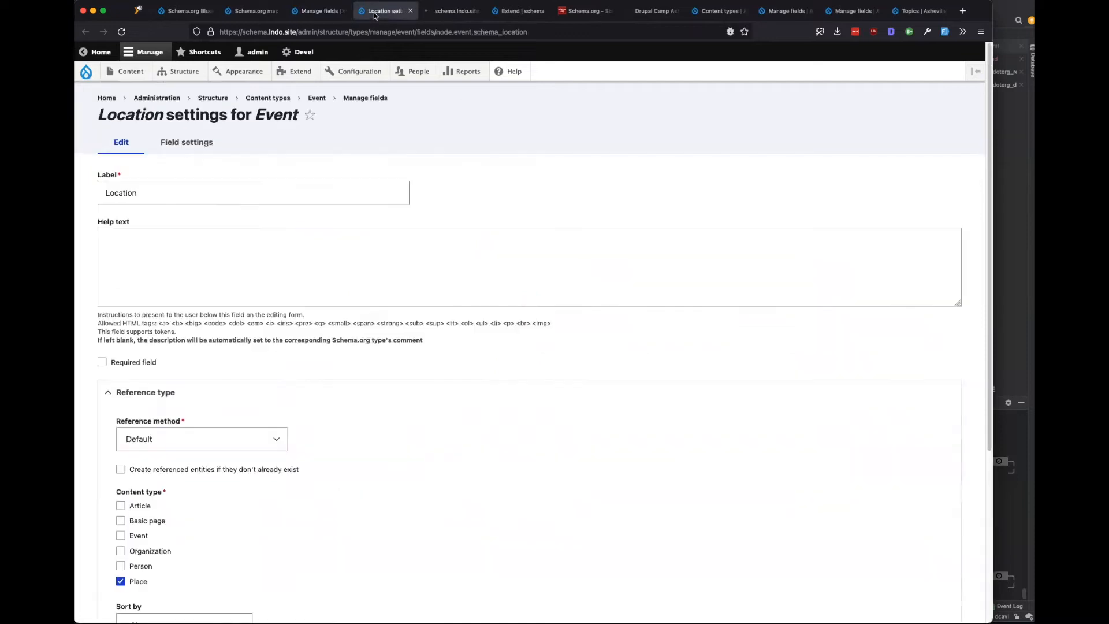
scroll(381, 211, "down", 5)
left_click(411, 11)
scroll(385, 212, "down", 4)
left_click(434, 12)
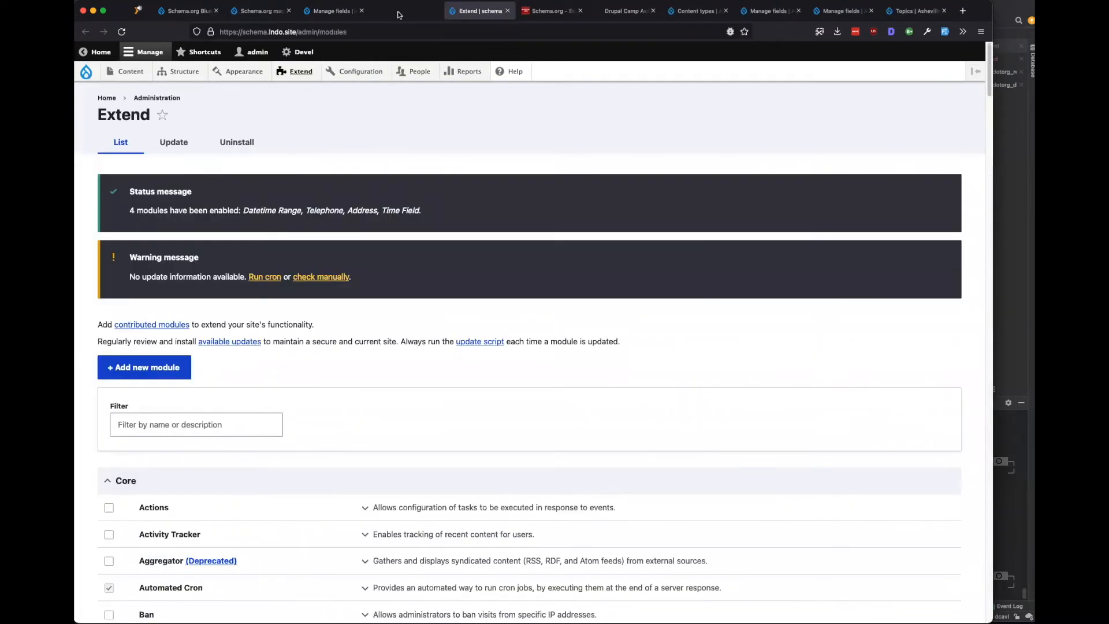
left_click(333, 12)
scroll(339, 178, "up", 1)
On the Event form display, change the Location widget to Select list.
left_click(300, 148)
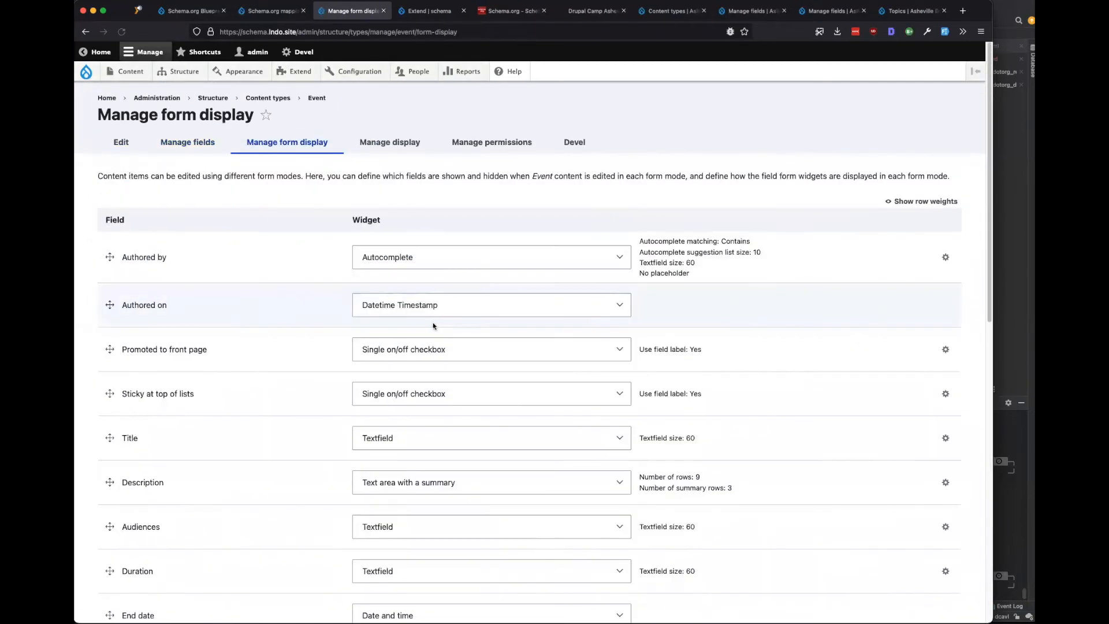
scroll(421, 330, "down", 5)
scroll(260, 358, "down", 8)
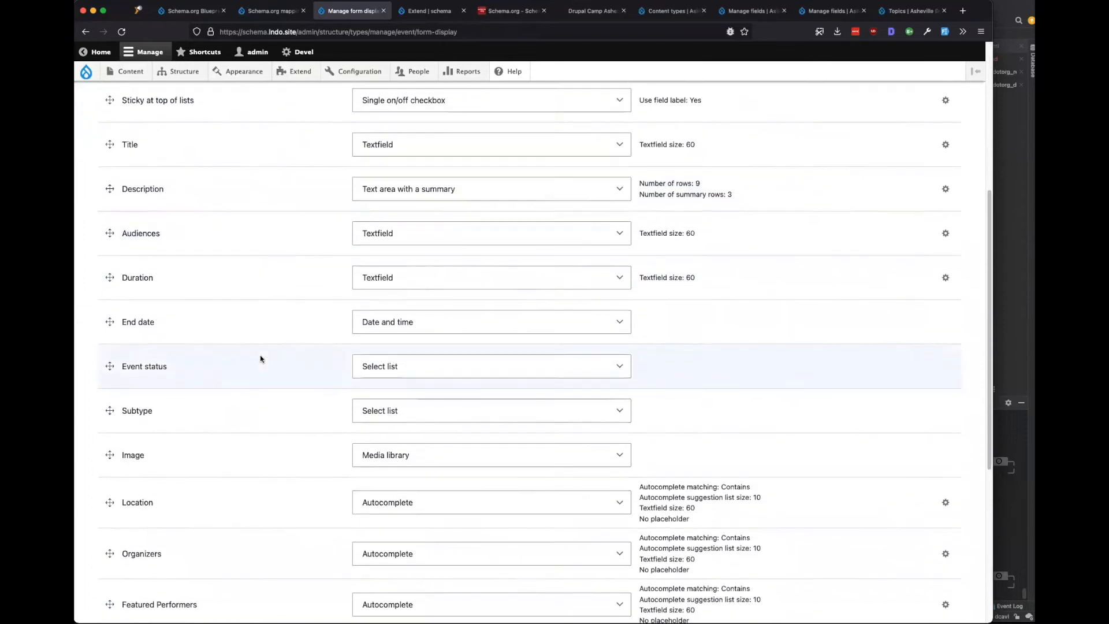
left_click(610, 315)
left_click(609, 317)
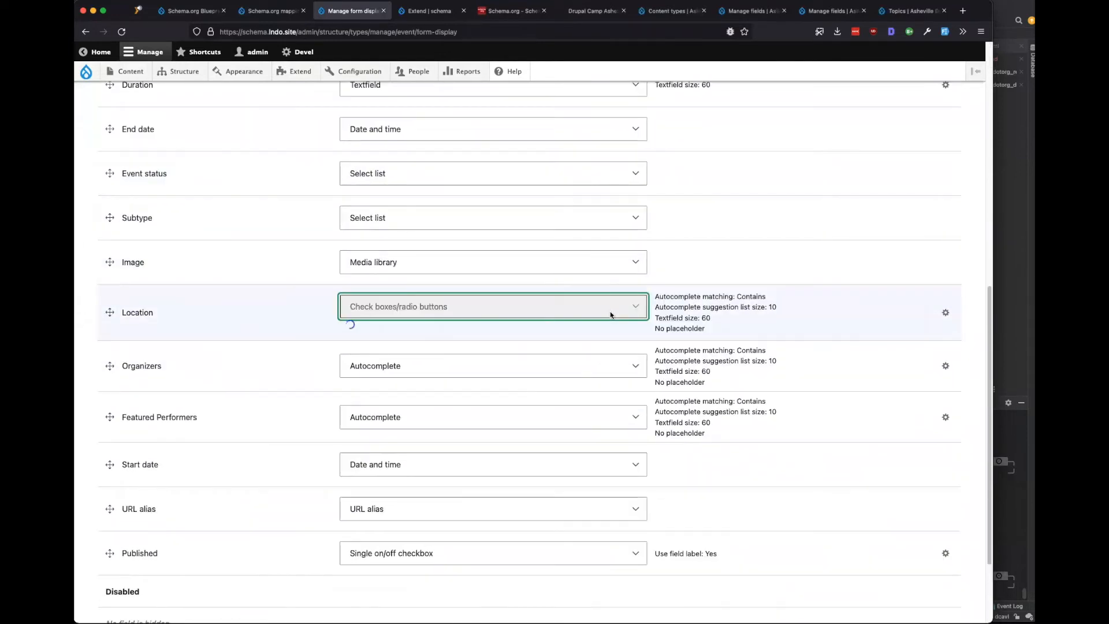
scroll(610, 311, "down", 1)
left_click(609, 312)
left_click(749, 283)
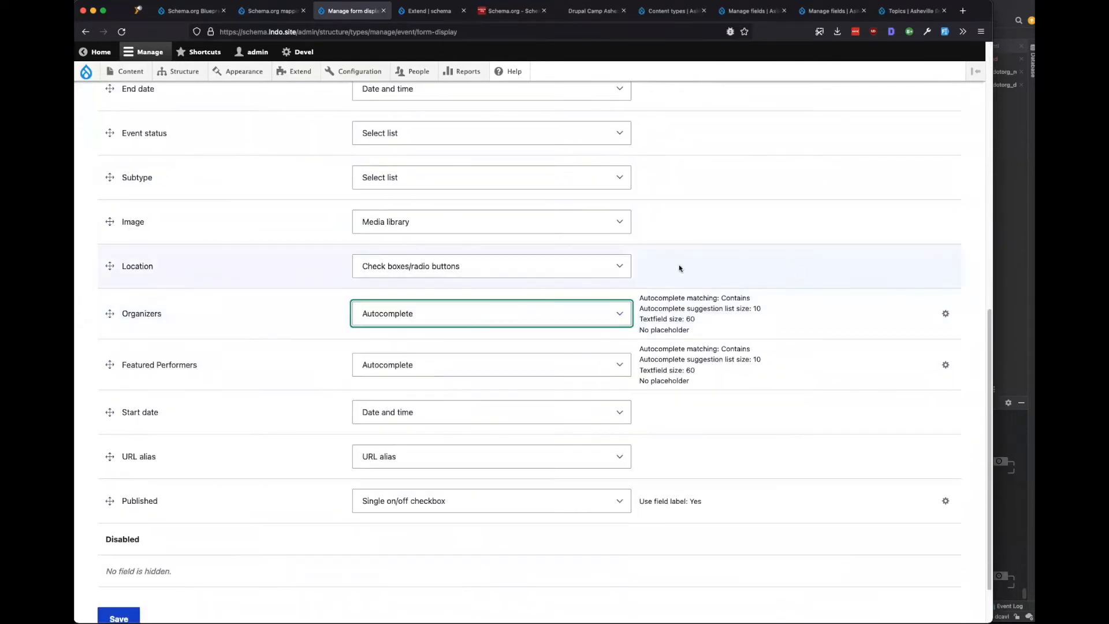
left_click(552, 262)
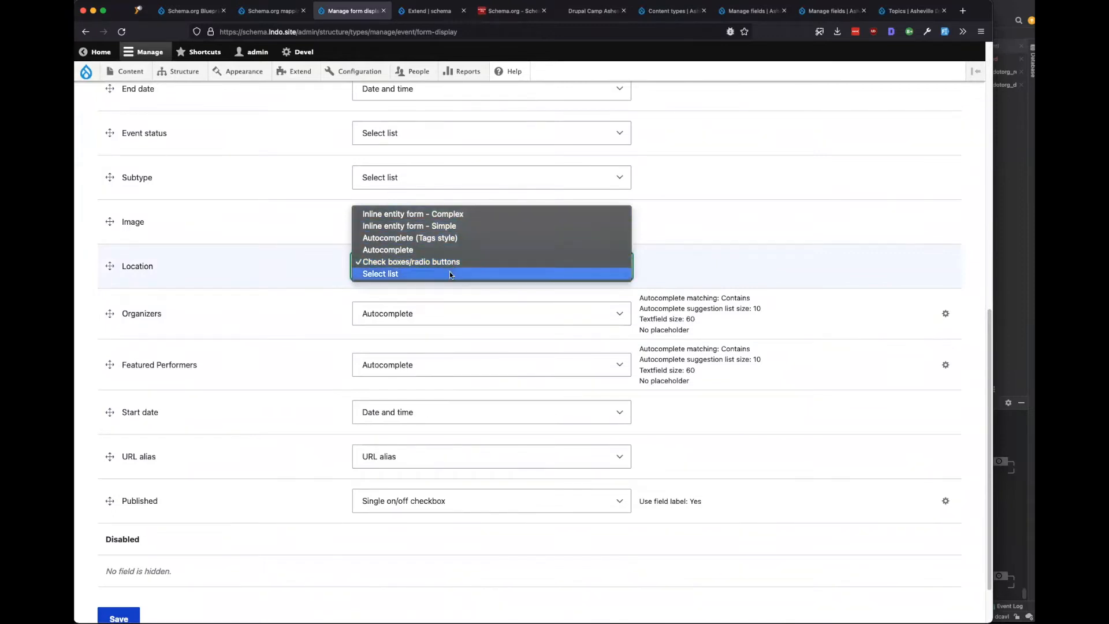
left_click(713, 280)
left_click(486, 269)
left_click(490, 272)
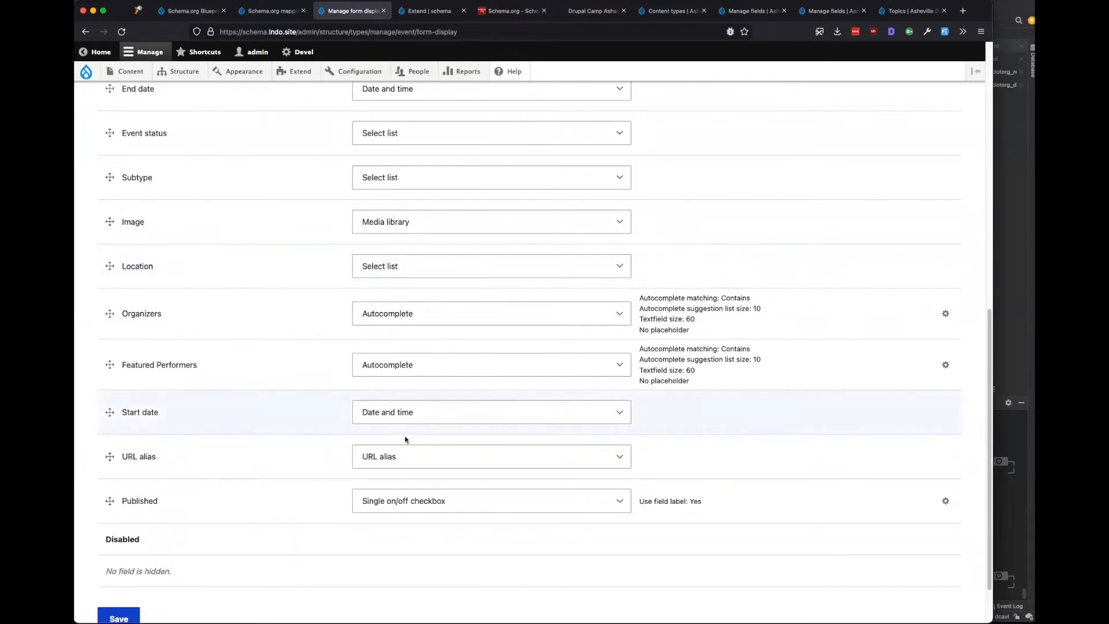
Filter Extend modules by 'entity' and tick Entity Browser and Entity Browser IEF.
left_click(425, 13)
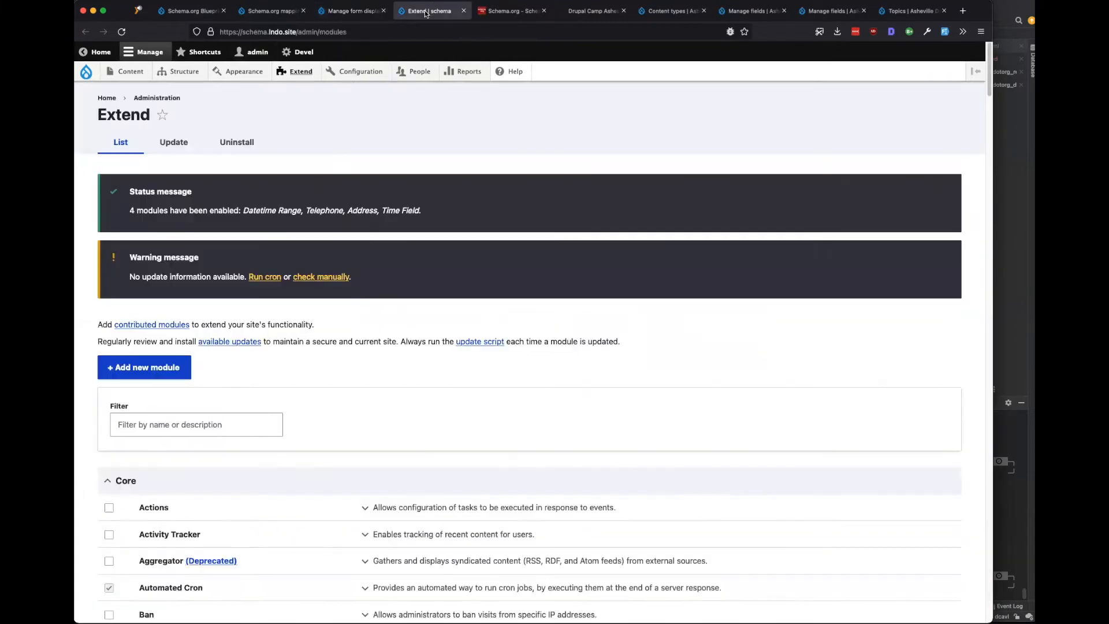
scroll(184, 300, "down", 3)
left_click(182, 283)
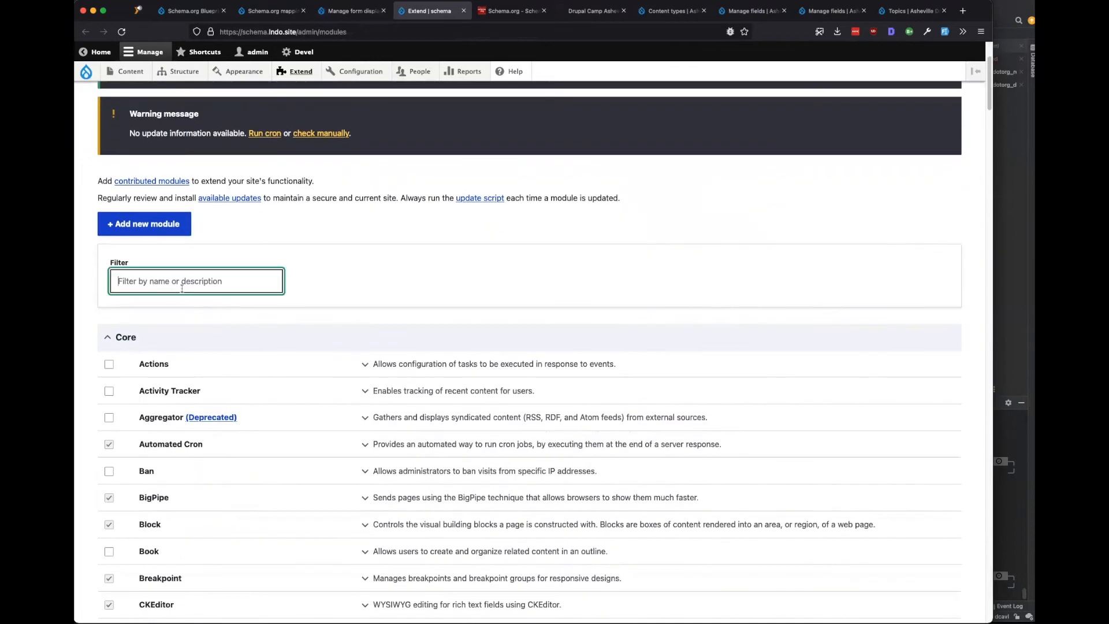
type("entity")
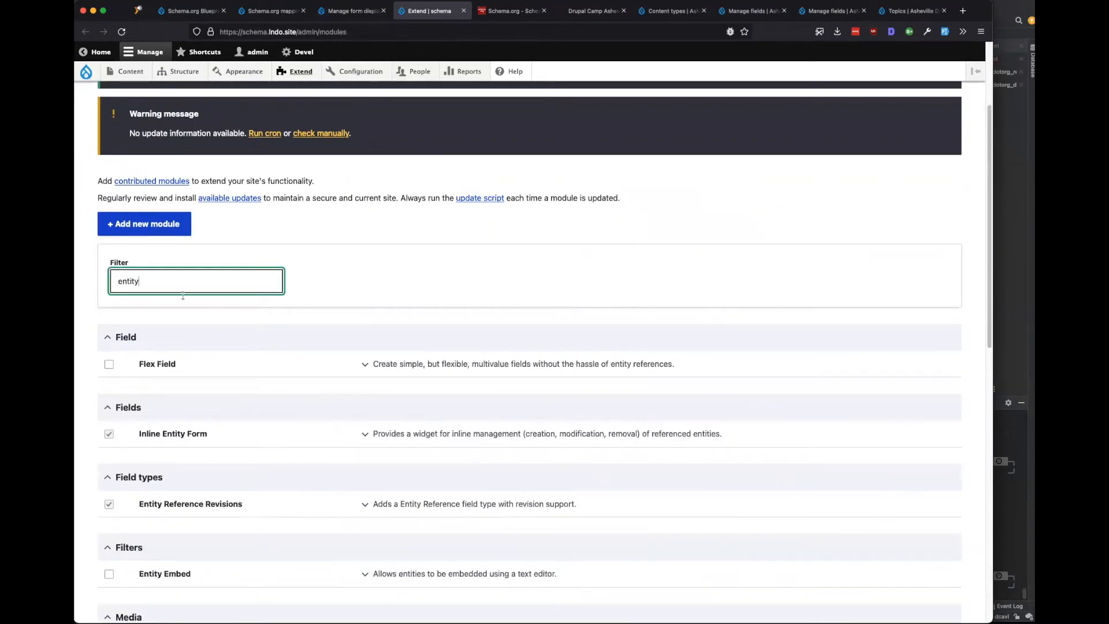
scroll(193, 453, "down", 3)
scroll(144, 465, "down", 2)
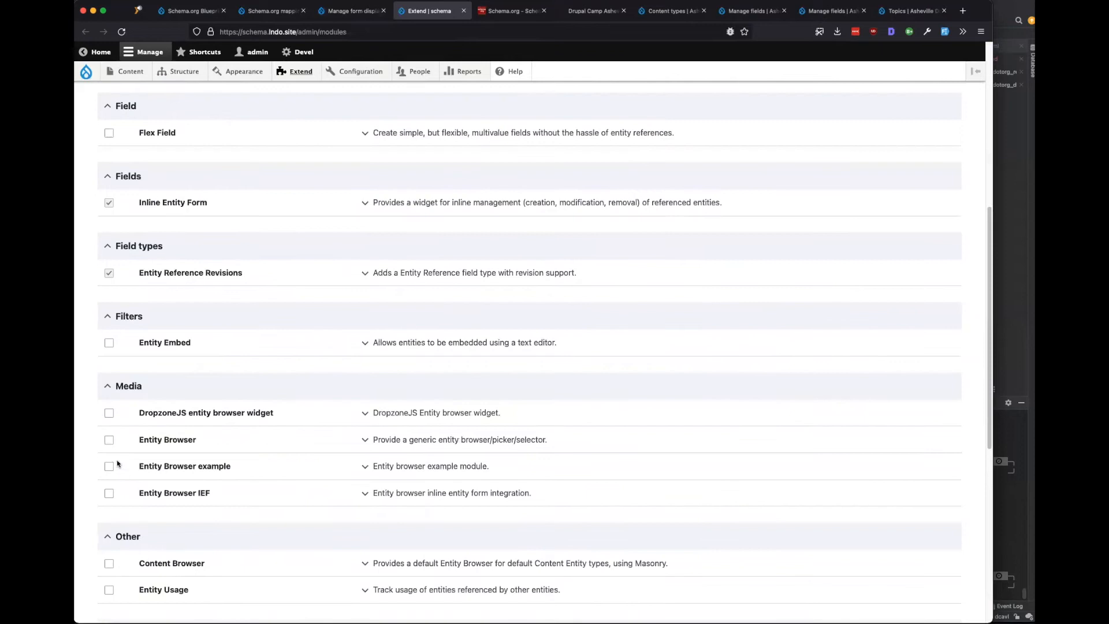
left_click(109, 440)
left_click(109, 492)
Tick Content Browser after checking its requirements, and install the selected modules.
scroll(233, 510, "down", 6)
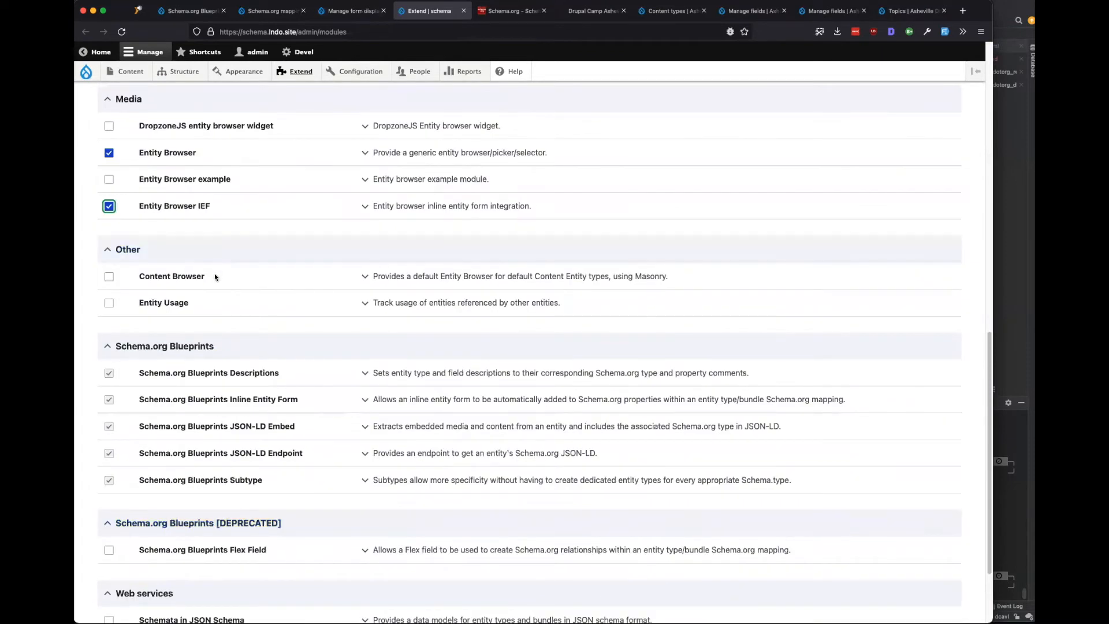
left_click(479, 277)
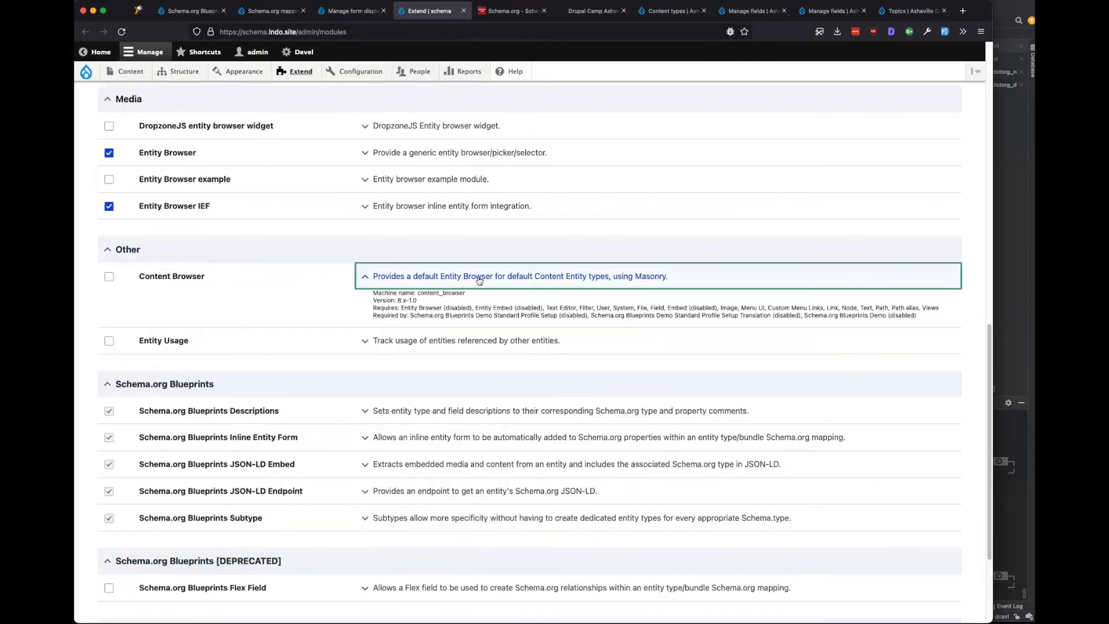
left_click(109, 277)
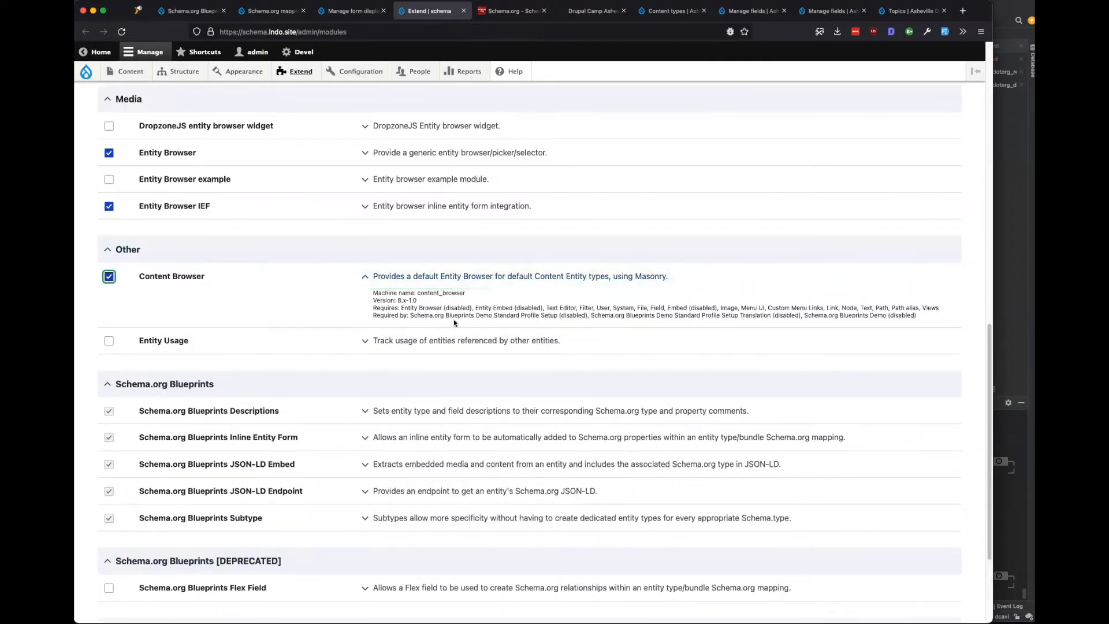
left_click_drag(488, 309, 517, 309)
left_click_drag(446, 308, 398, 309)
scroll(264, 308, "down", 1)
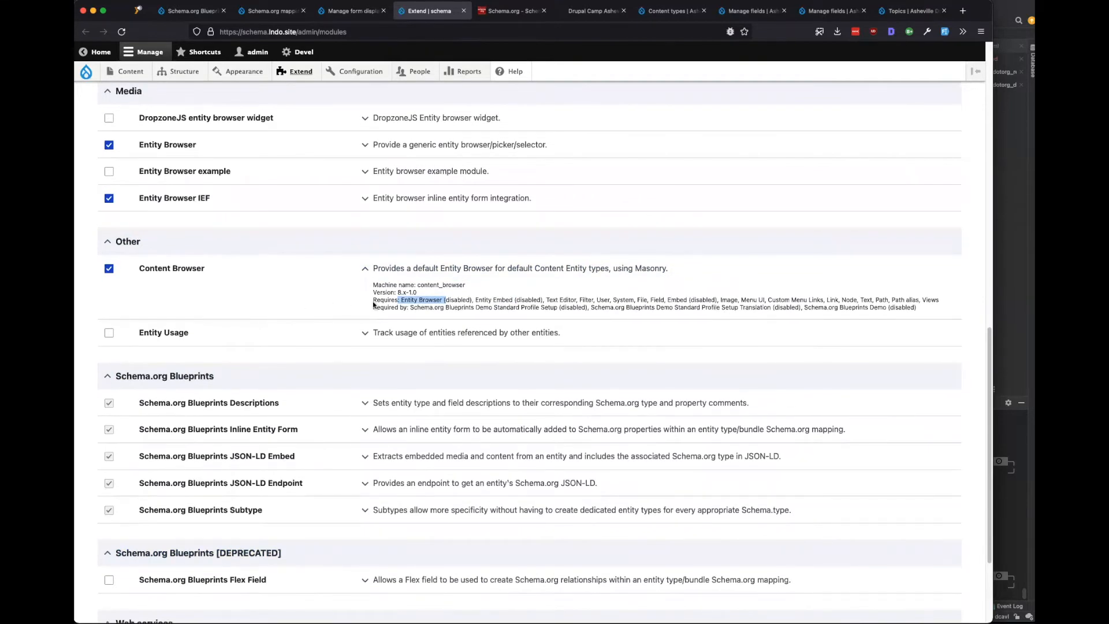
scroll(327, 329, "down", 5)
left_click(121, 555)
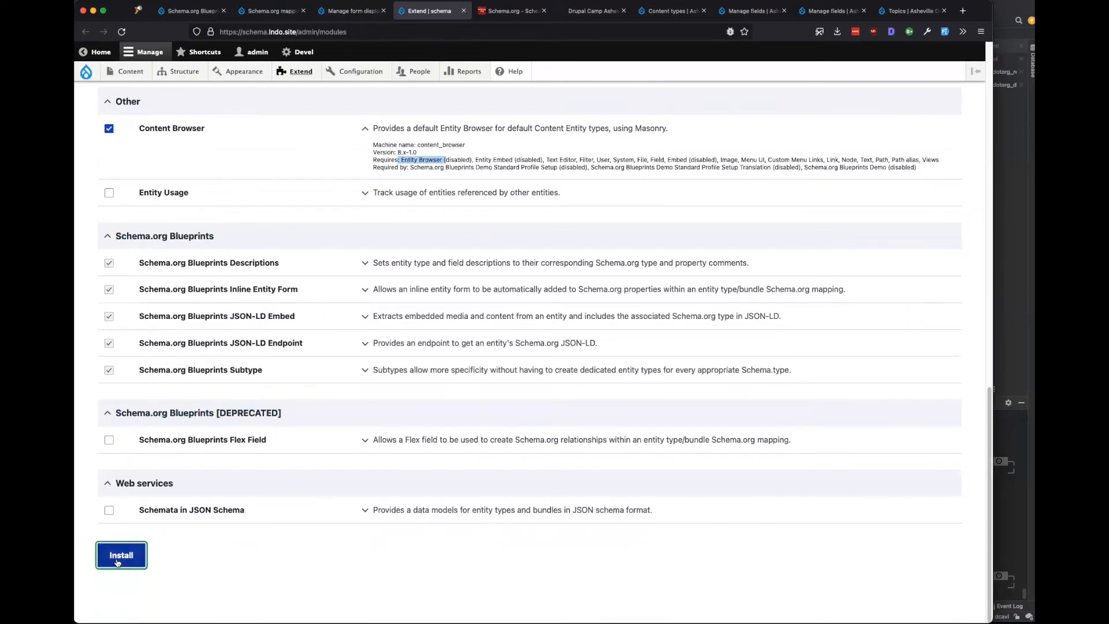
left_click(350, 13)
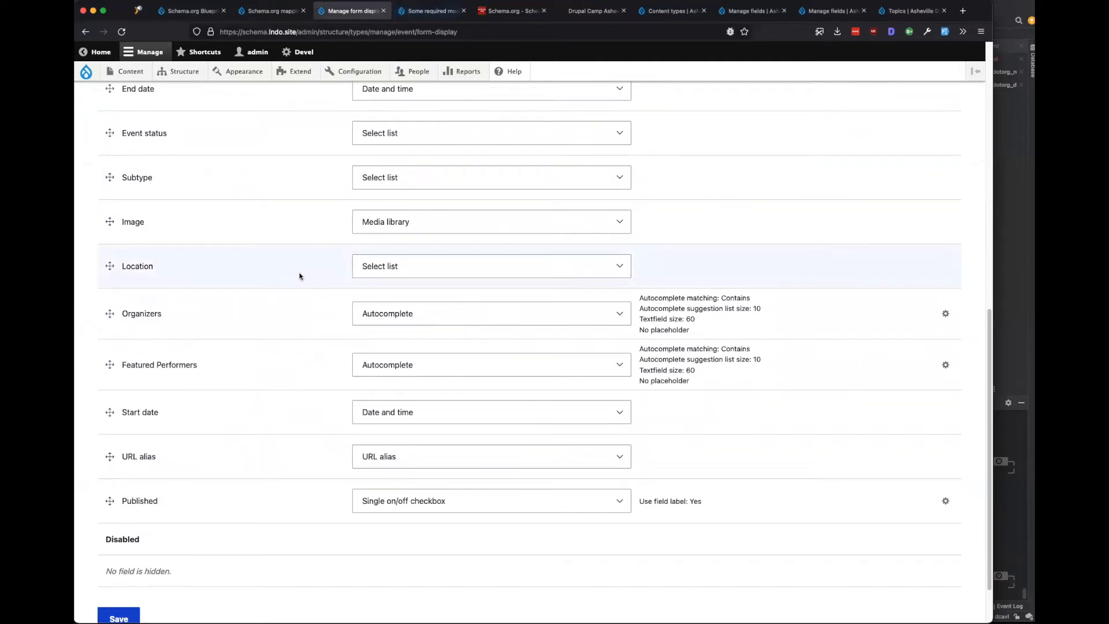
Reload the Event form display page so the new widget options appear.
left_click(432, 11)
left_click(358, 11)
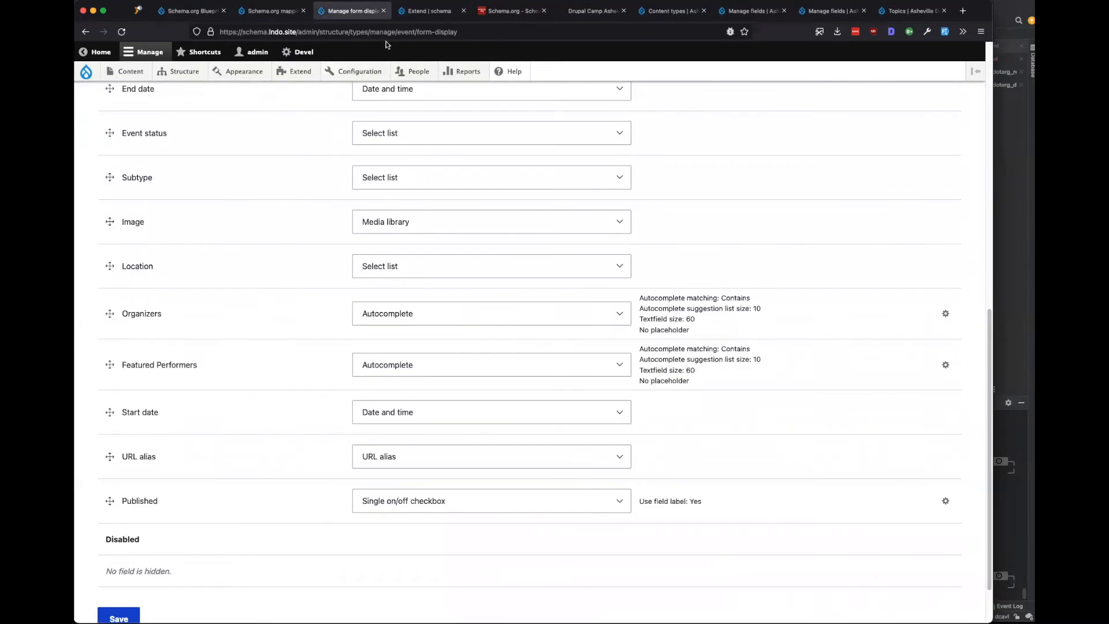
left_click(387, 32)
key("Return")
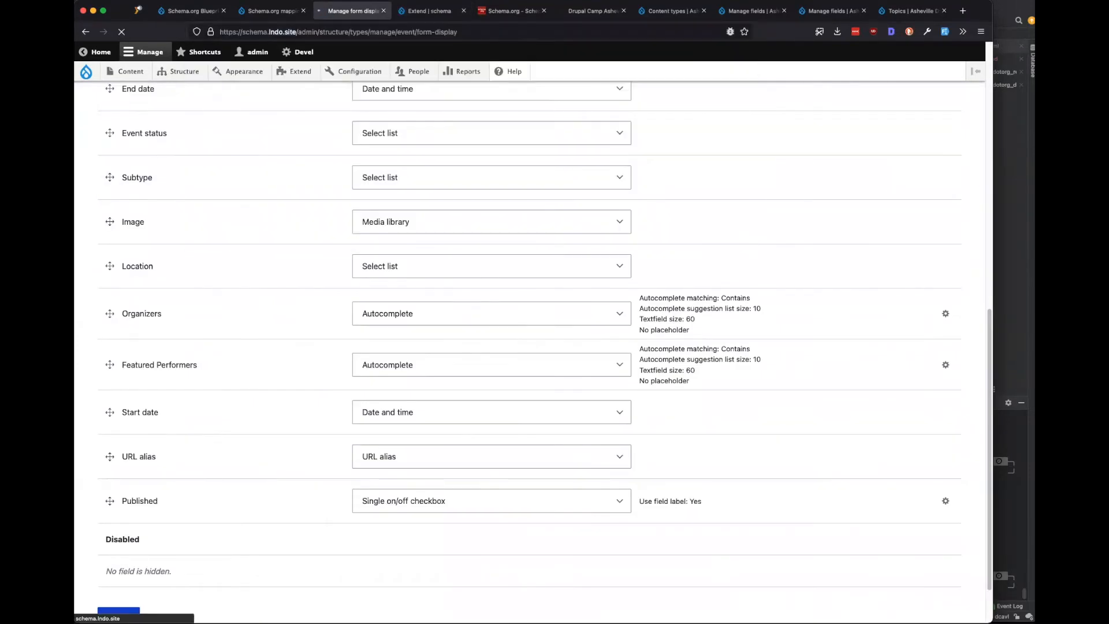
Set the Location, Organizers and Featured Performers widgets to Entity browser.
scroll(293, 458, "down", 2)
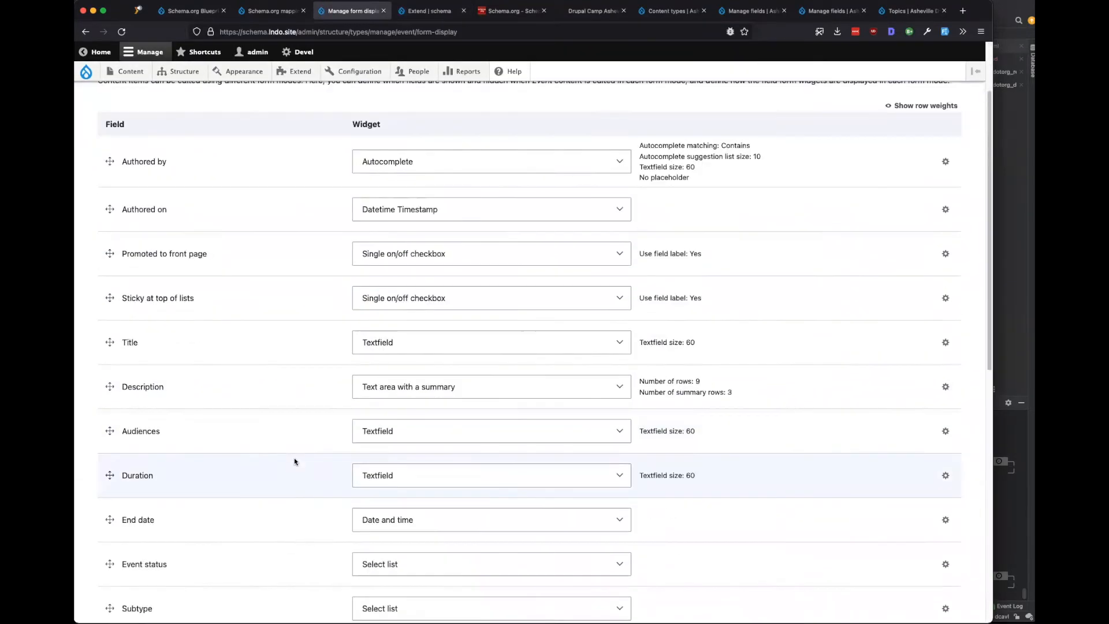
scroll(294, 460, "down", 8)
left_click(439, 454)
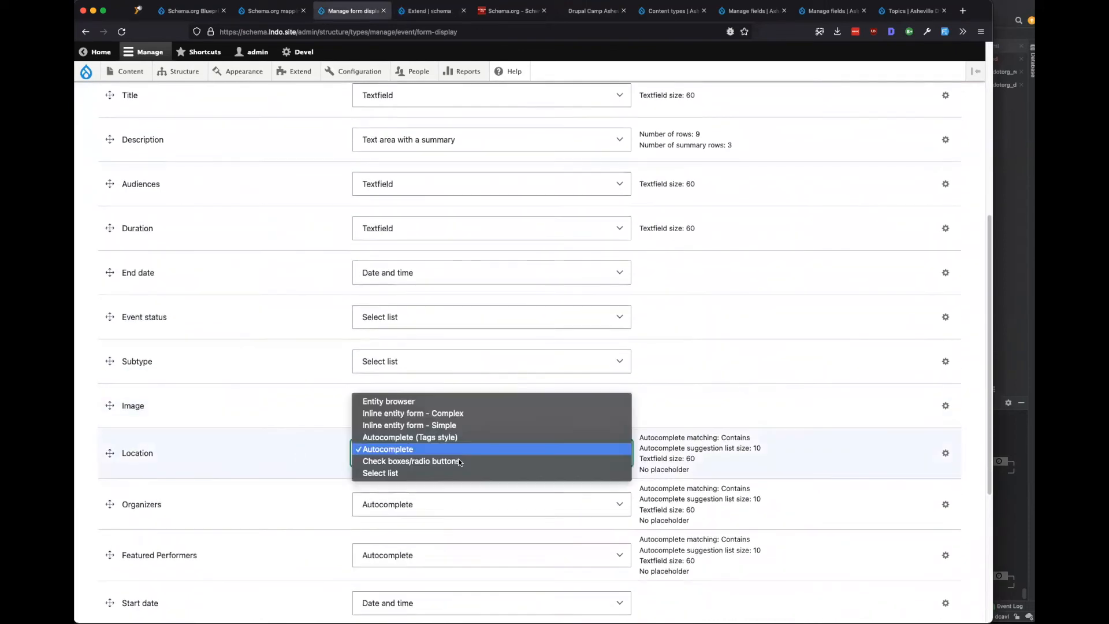
left_click(420, 401)
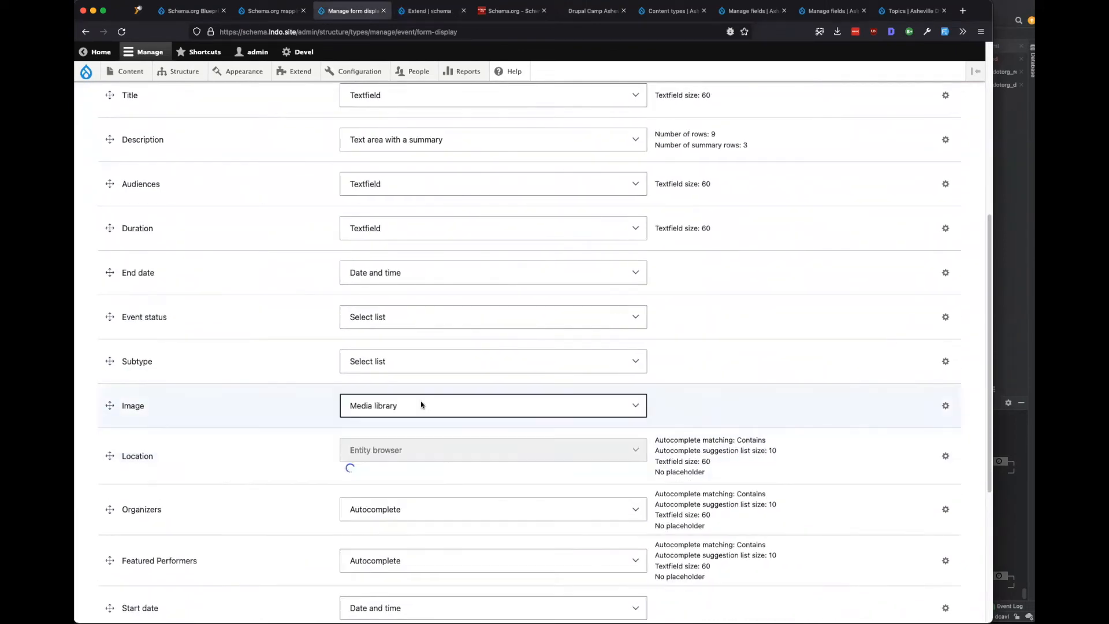
scroll(306, 453, "down", 6)
left_click(471, 317)
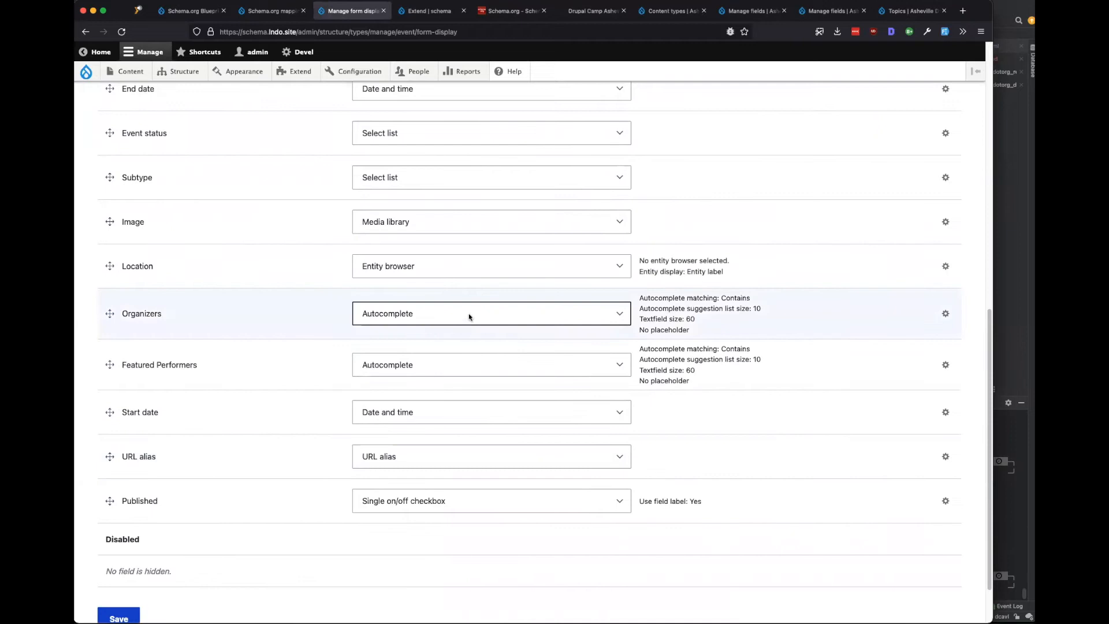
left_click(428, 271)
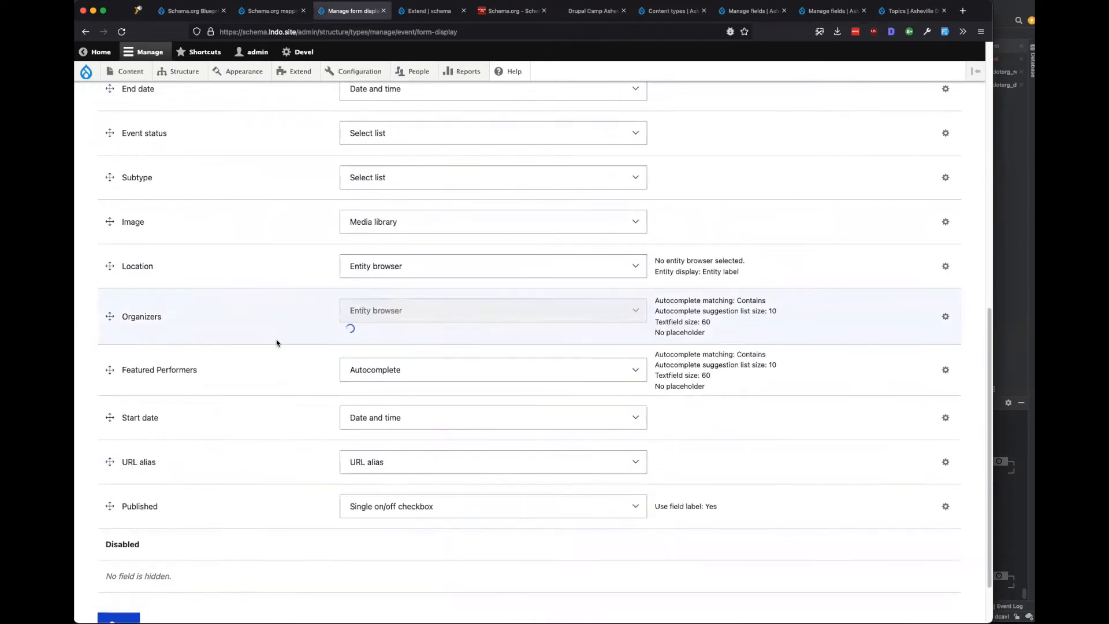
left_click(370, 369)
left_click(394, 329)
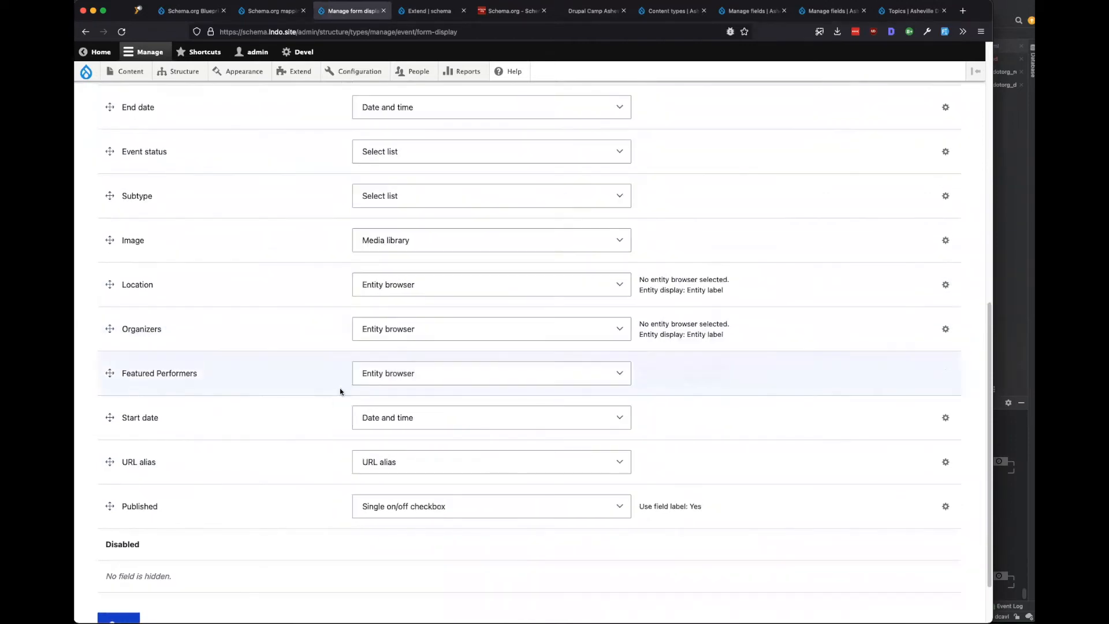
Drag End date below Start date and save the form display.
scroll(262, 433, "up", 7)
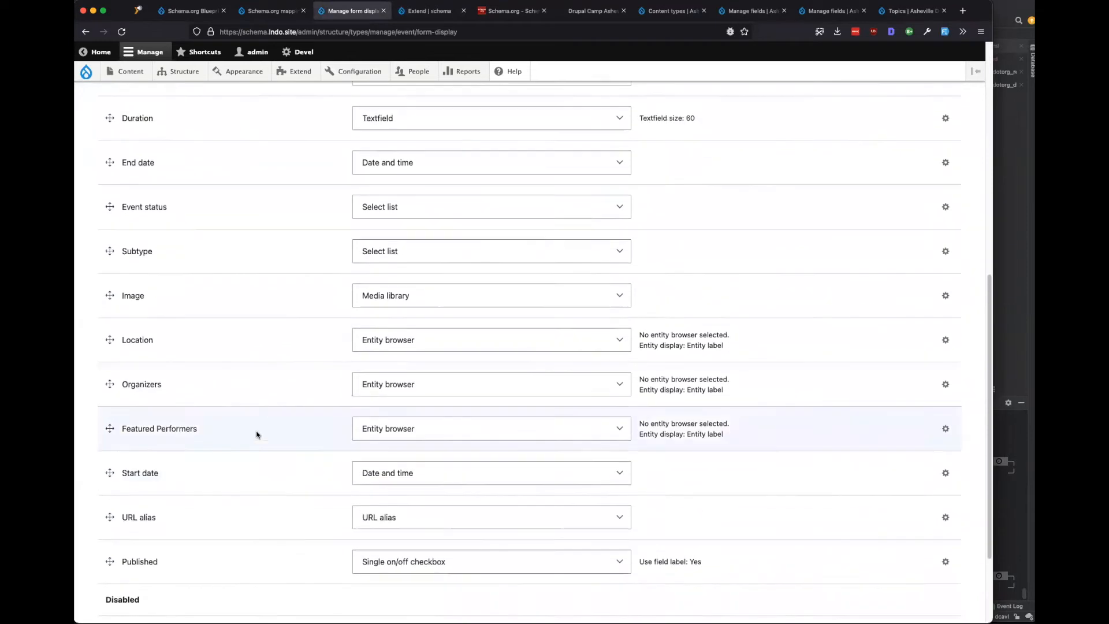
scroll(268, 456, "up", 3)
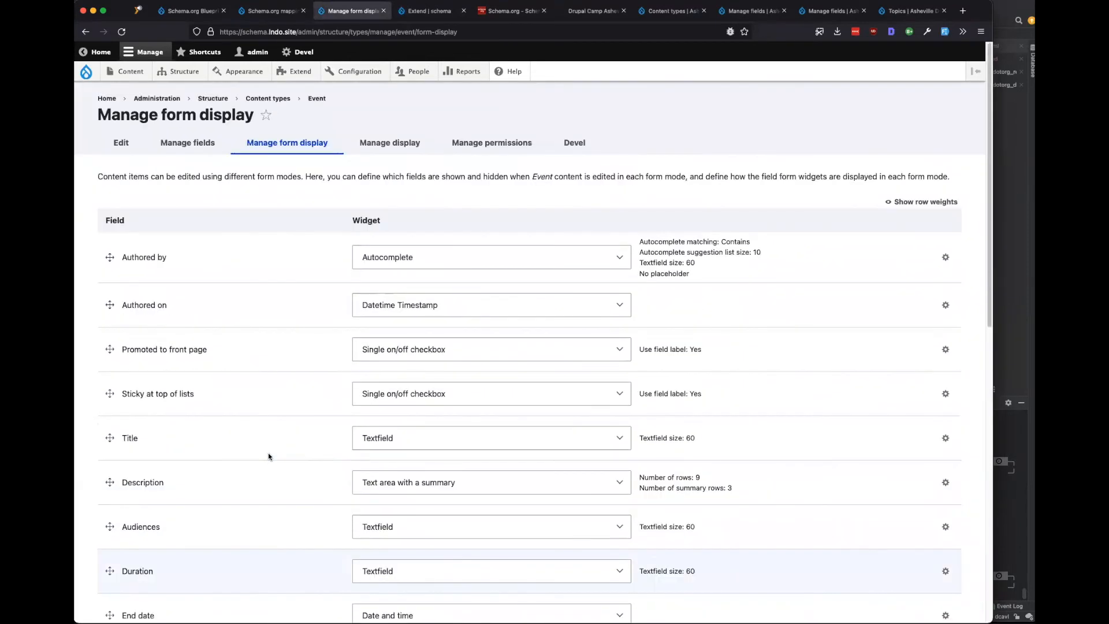
scroll(266, 453, "down", 5)
scroll(252, 451, "down", 2)
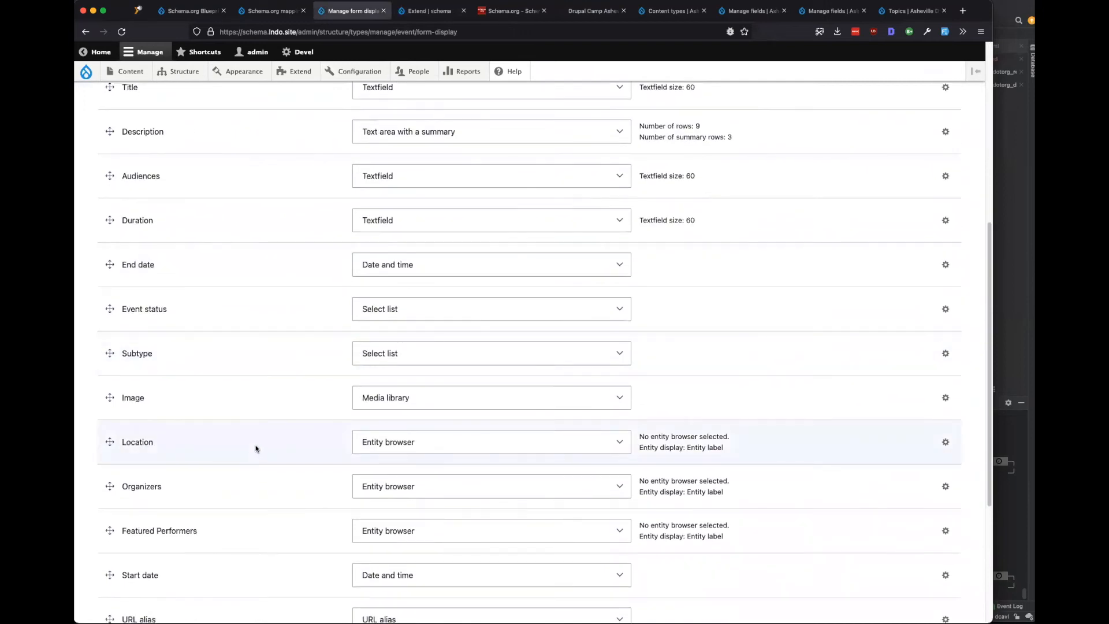
scroll(253, 442, "down", 3)
left_click_drag(110, 161, 113, 526)
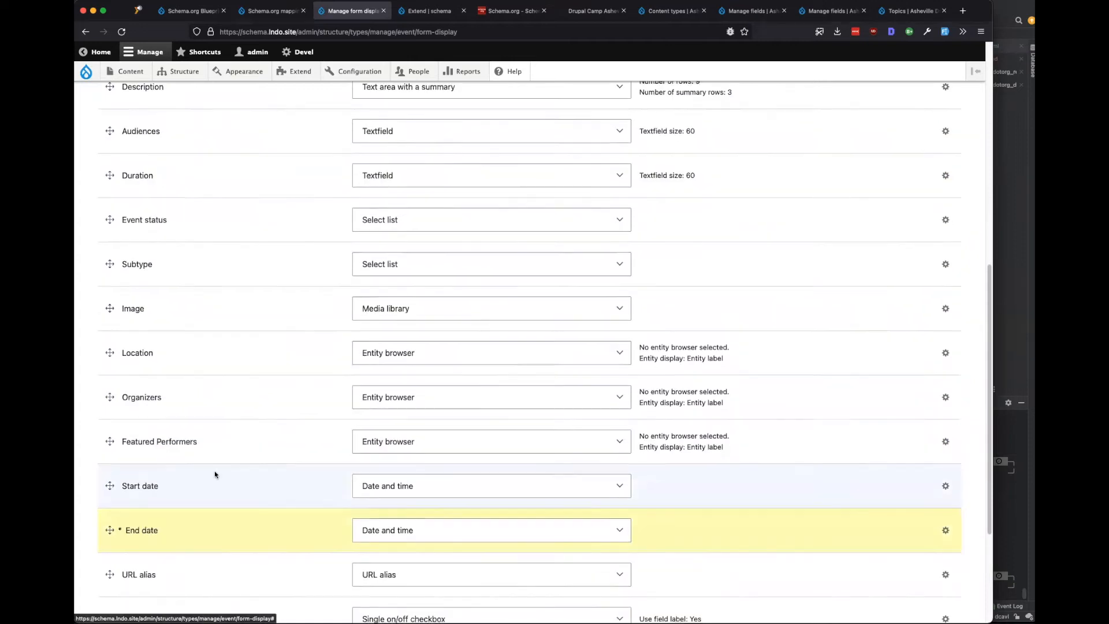
scroll(214, 473, "down", 3)
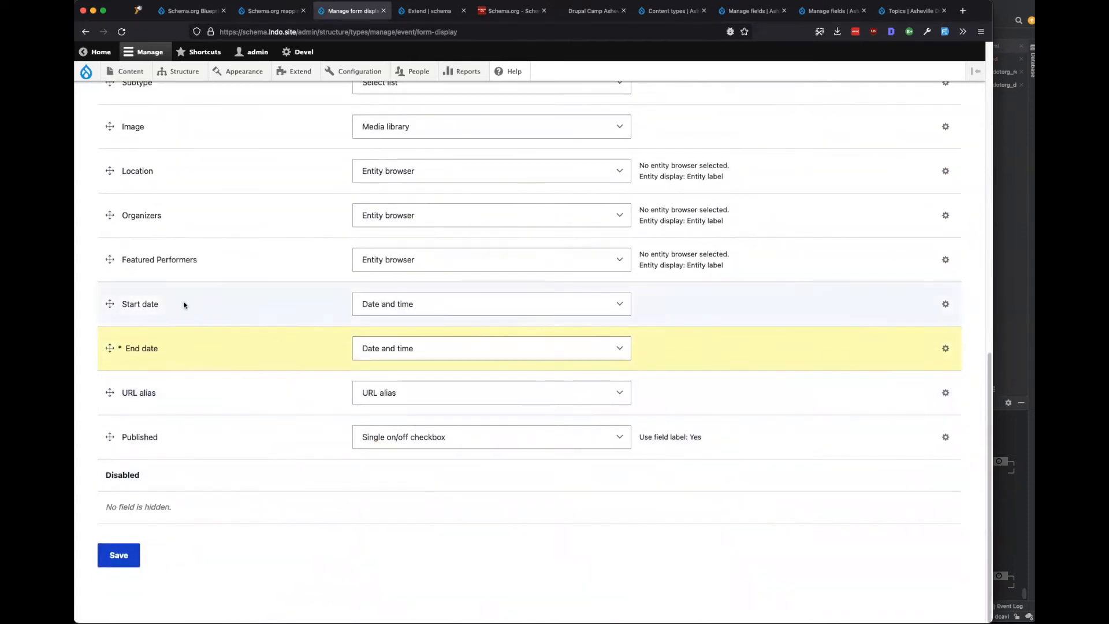
left_click(118, 555)
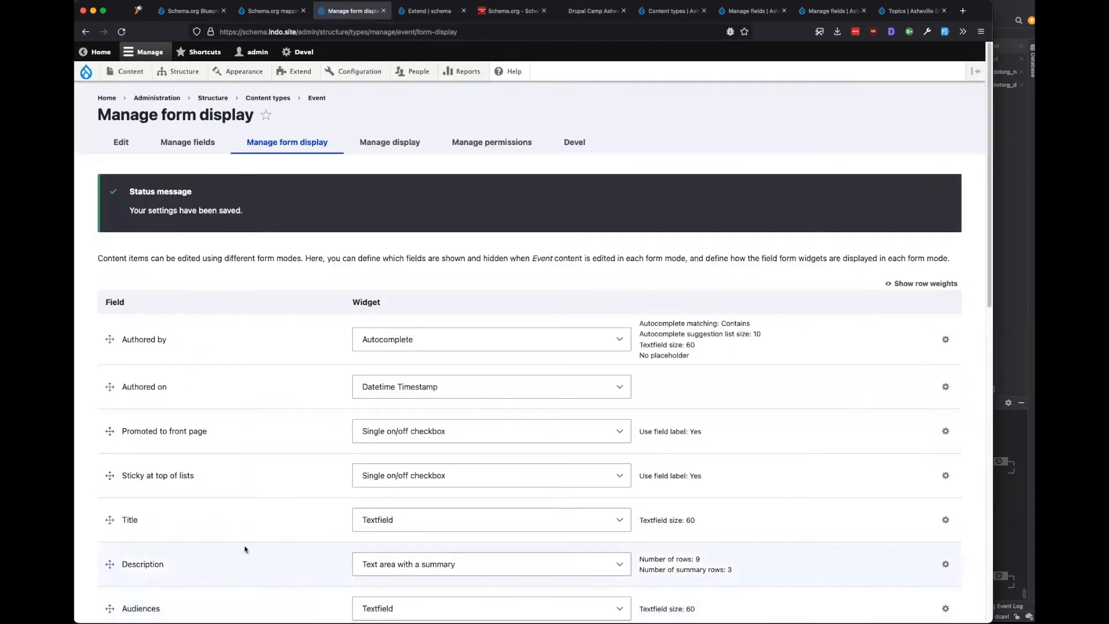
Filter Extend modules by 'group', tick Field Group and install it.
scroll(244, 549, "down", 12)
scroll(245, 549, "up", 10)
scroll(244, 549, "up", 3)
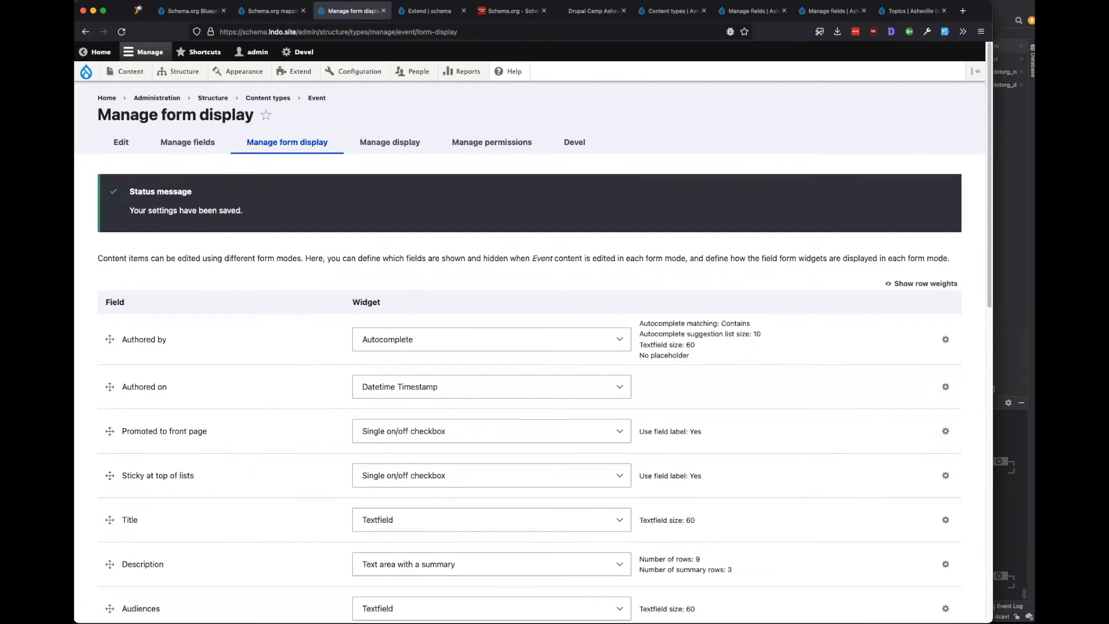
key("ctrl+Tab")
left_click(197, 415)
type("group")
scroll(168, 483, "down", 2)
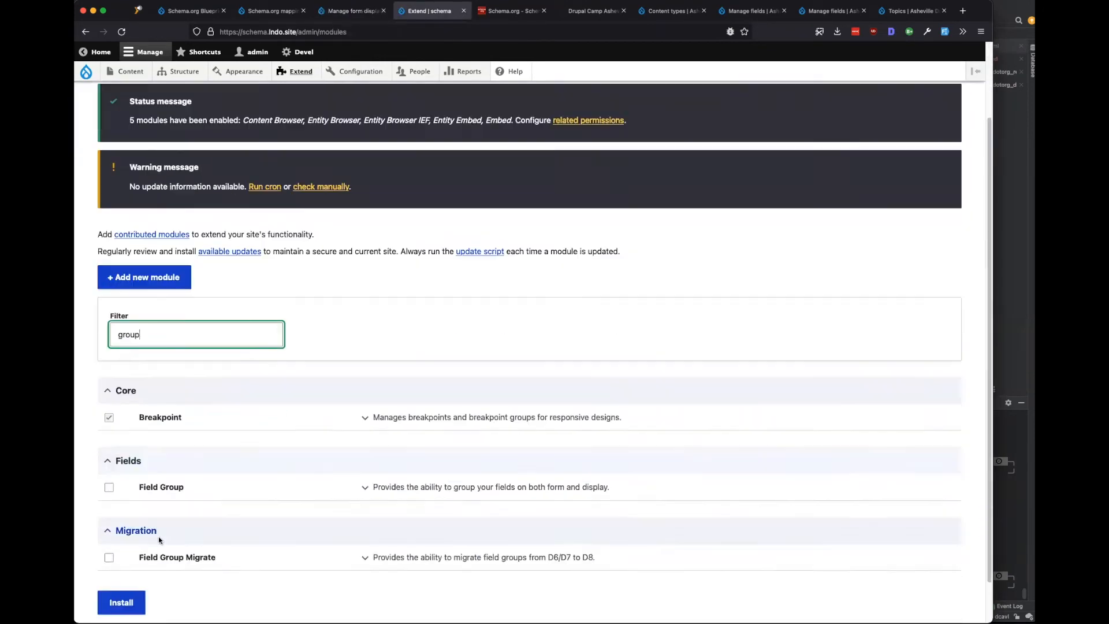
scroll(159, 536, "down", 1)
left_click(109, 439)
left_click(121, 559)
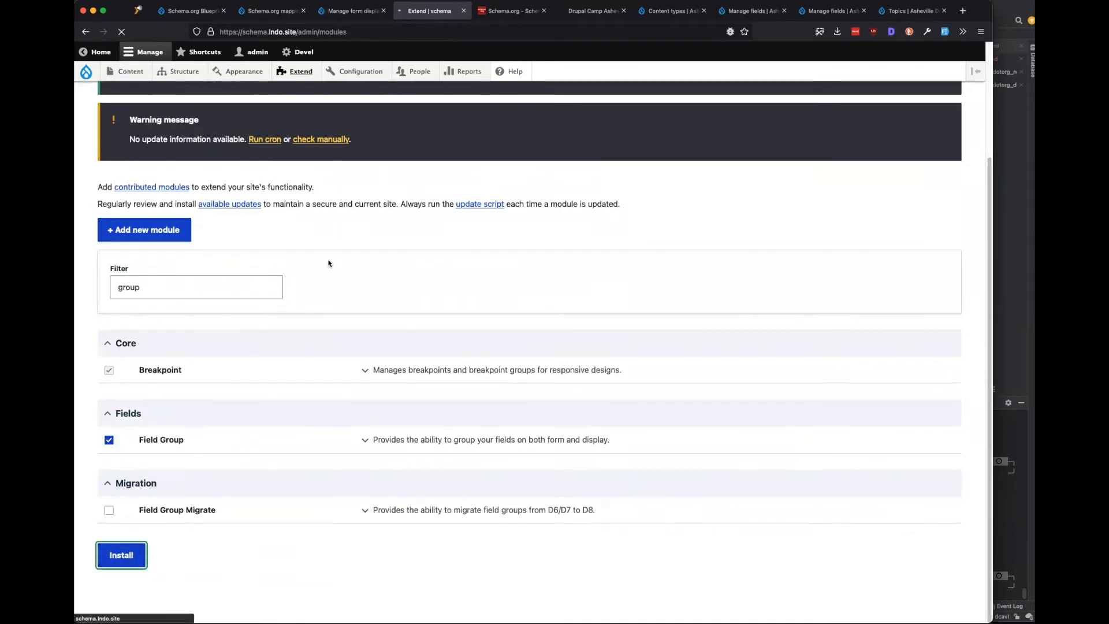
left_click(339, 13)
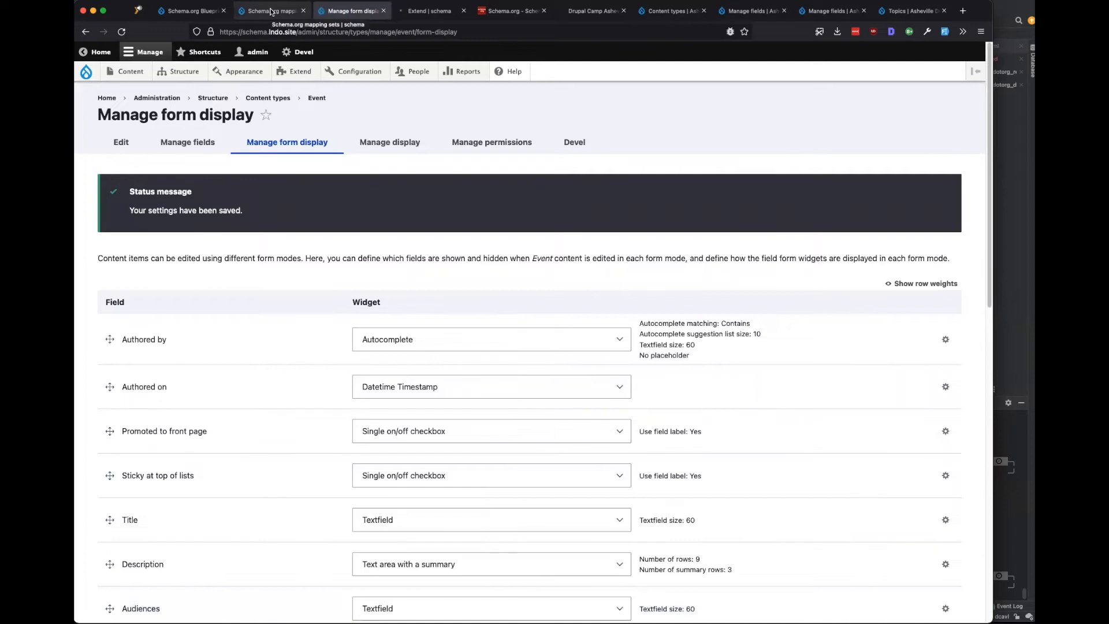
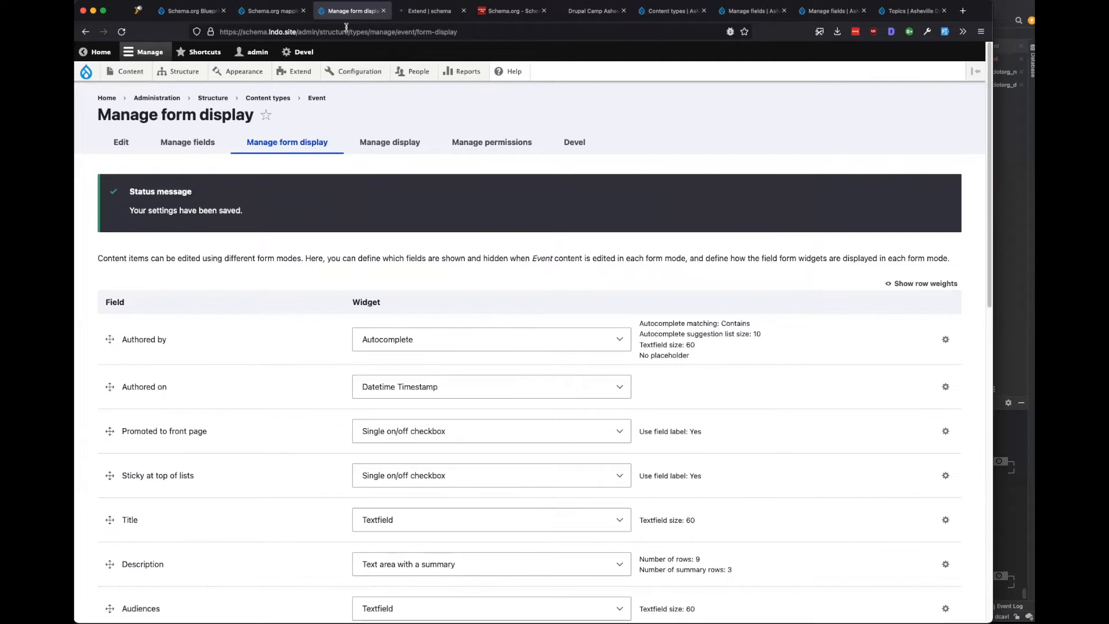
Set up the Common Schema.org mapping set from the mapping sets list.
left_click(287, 12)
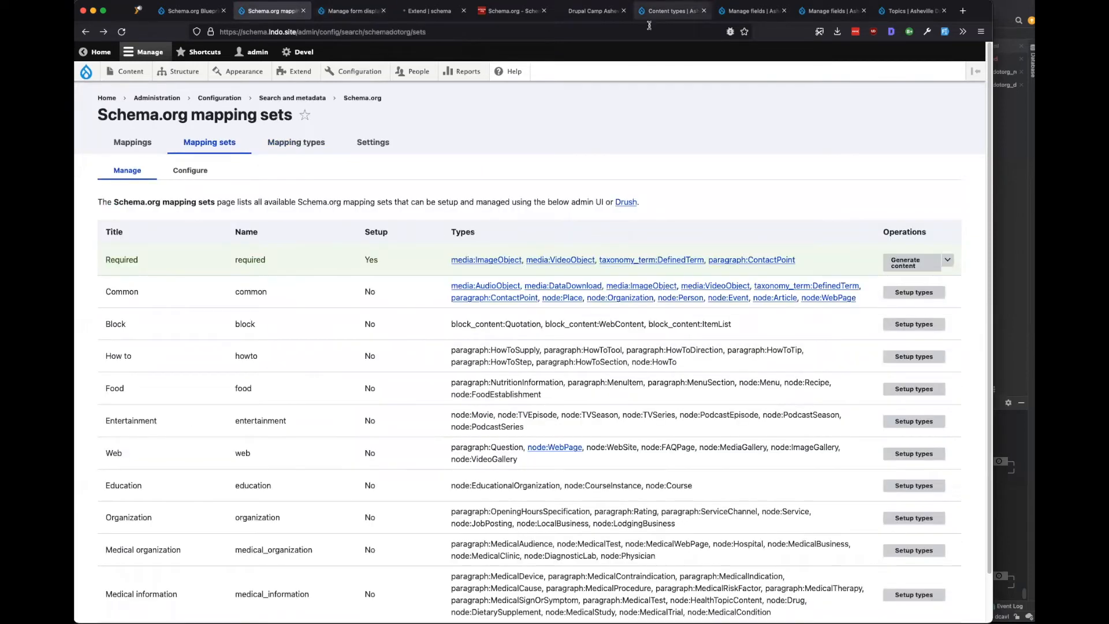
left_click_drag(378, 293, 357, 294)
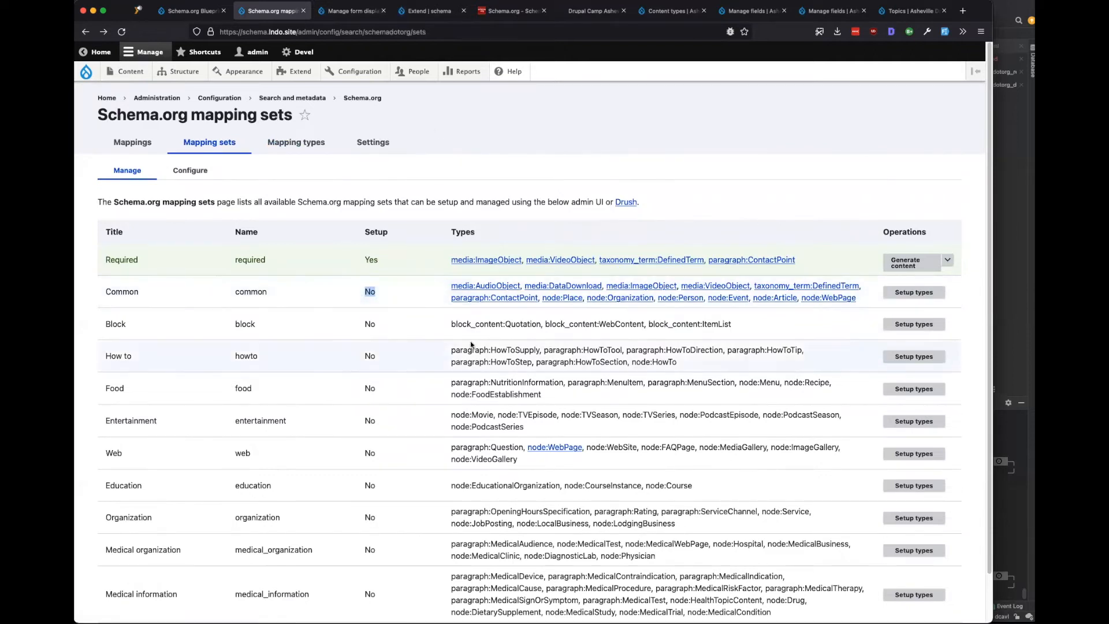
left_click(910, 293)
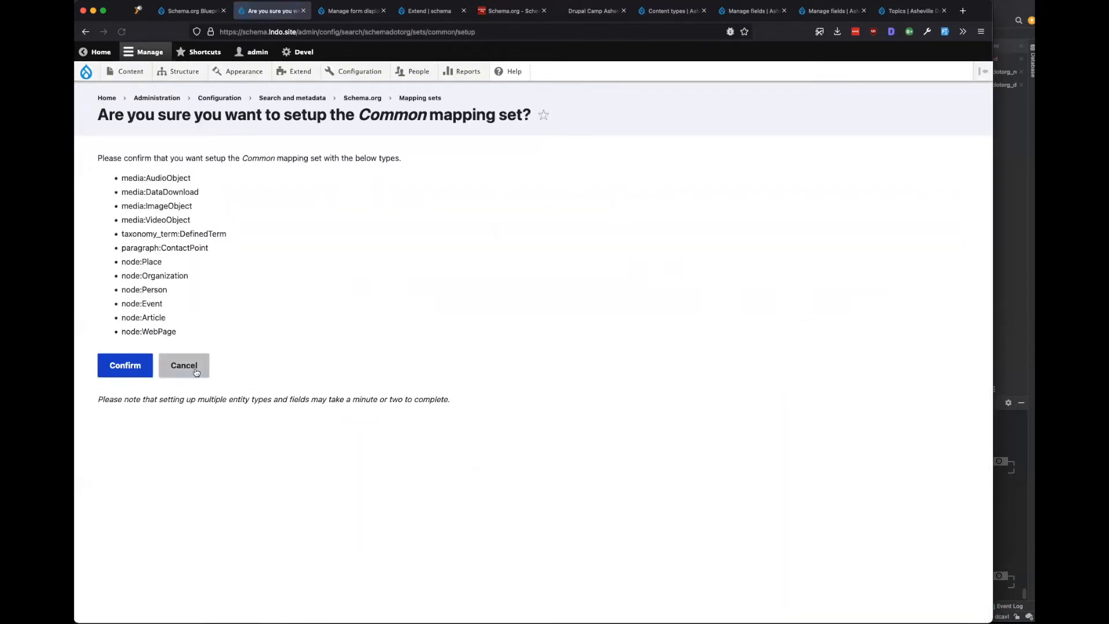
left_click_drag(166, 158, 391, 159)
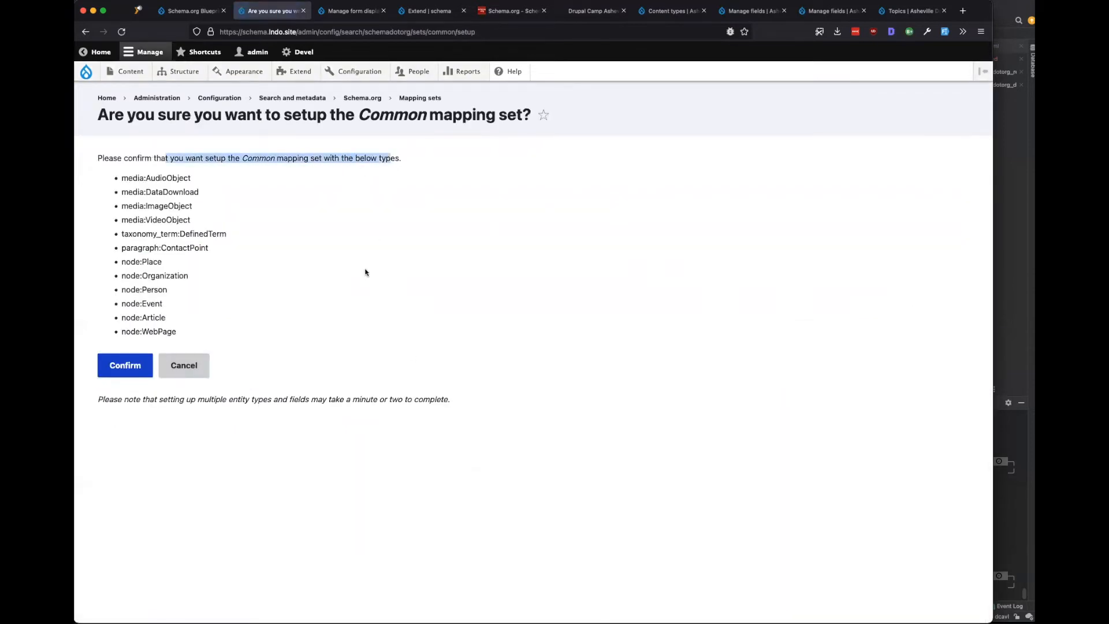
left_click(122, 365)
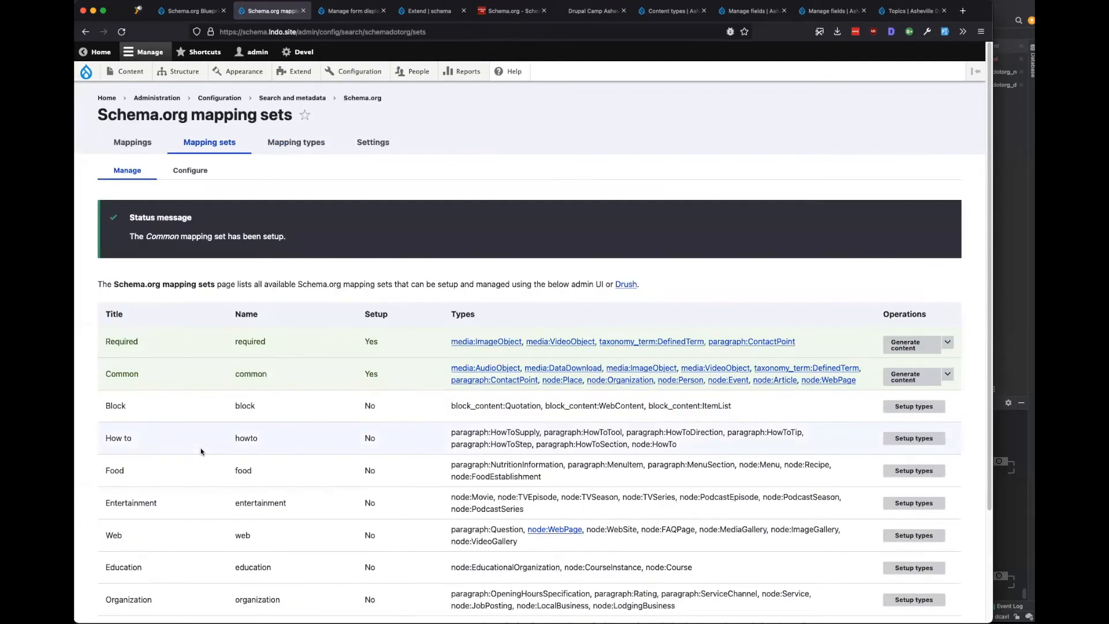
Bring up the Teardown types option for the Common mapping set.
left_click(339, 14)
left_click(282, 12)
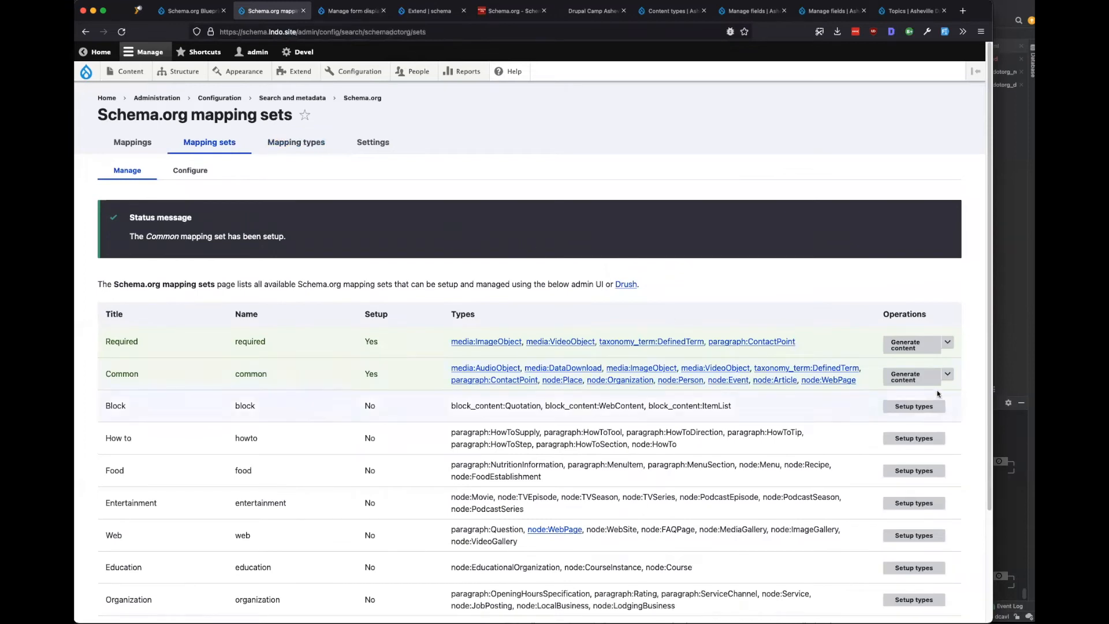
left_click(948, 375)
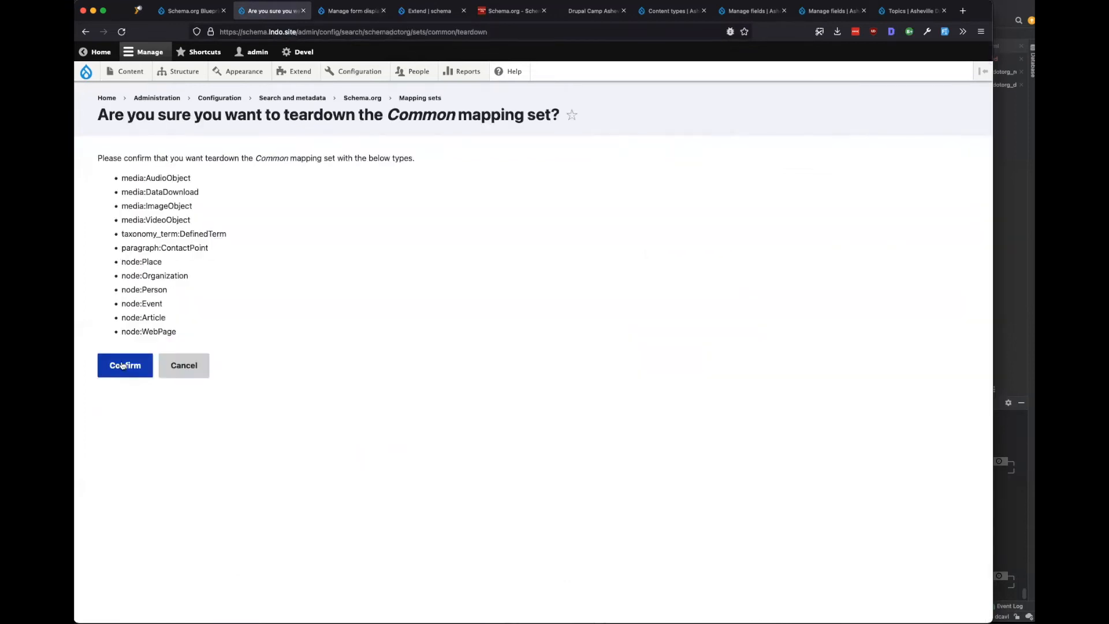
Tear down the Common mapping set and check the Event form display afterwards.
left_click(122, 365)
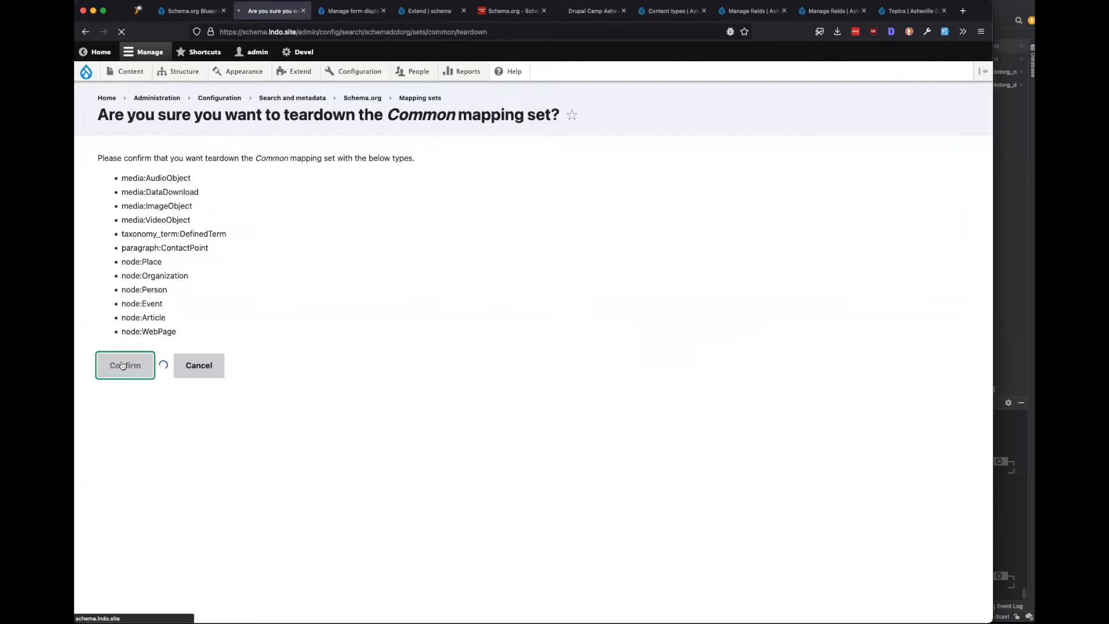
left_click(348, 11)
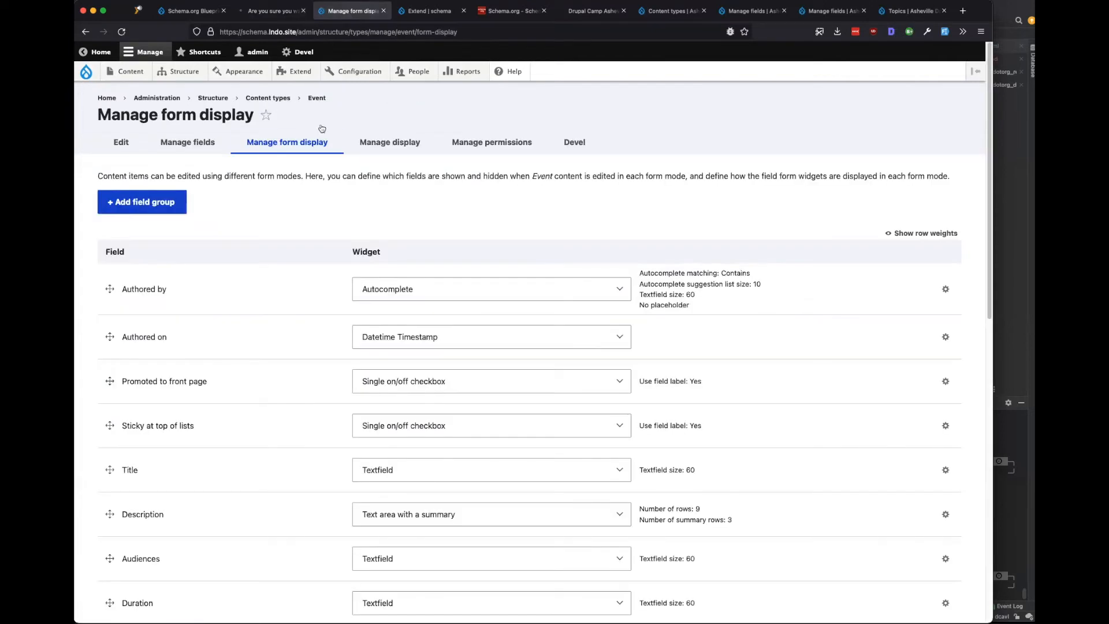
scroll(277, 298, "down", 5)
scroll(277, 296, "down", 4)
scroll(277, 295, "up", 9)
Set up Common again and reload the Event form display to show its field groups.
left_click(272, 11)
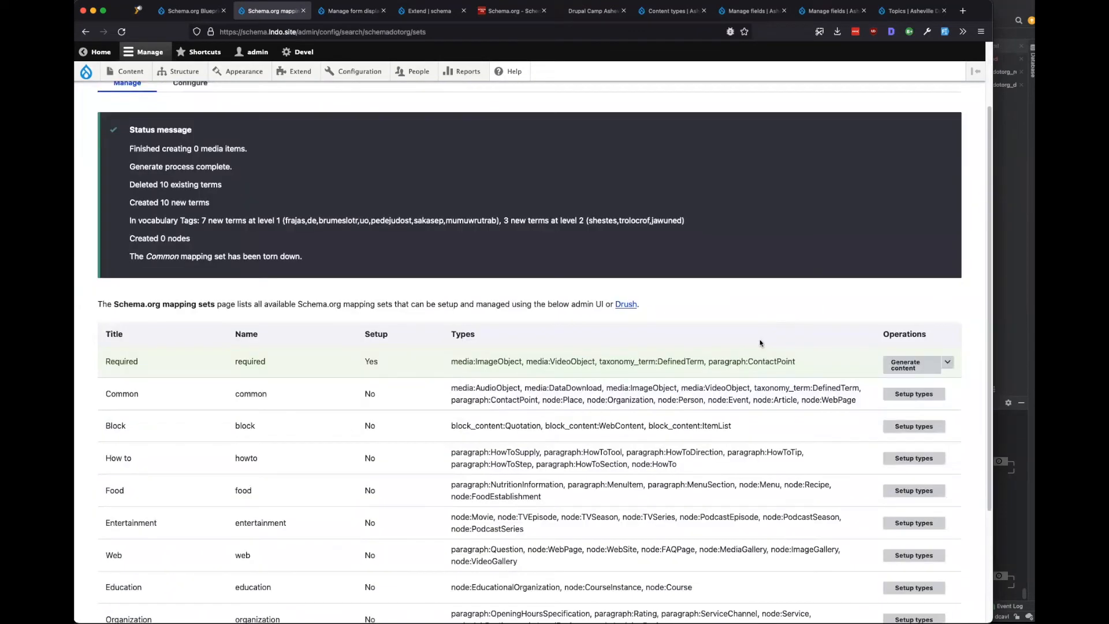
left_click(913, 394)
left_click(126, 368)
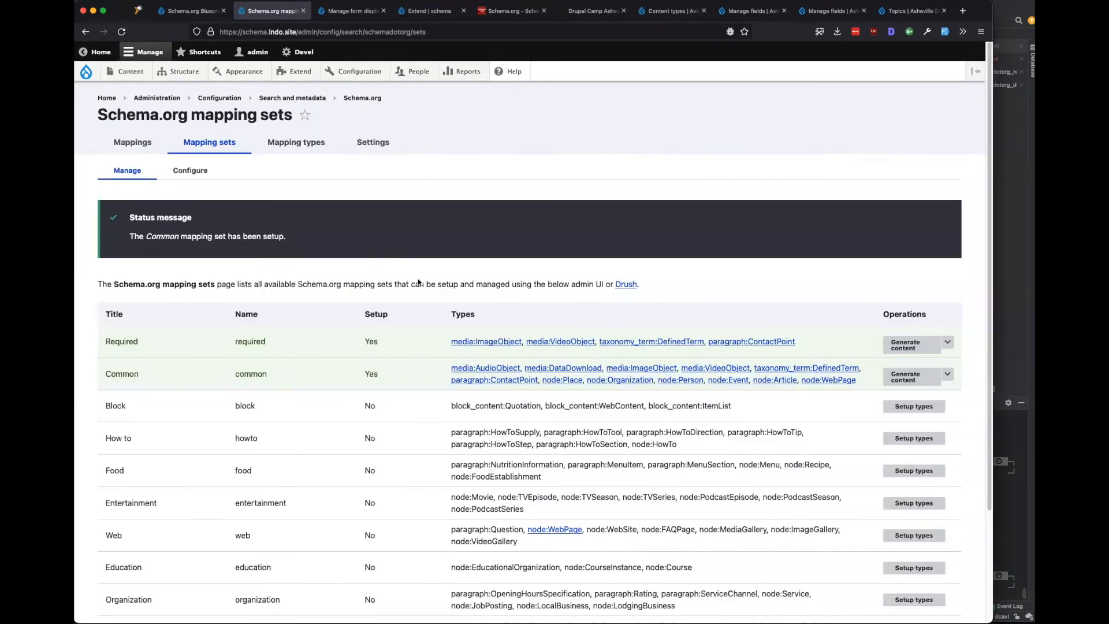
left_click(345, 11)
left_click(414, 31)
key("Return")
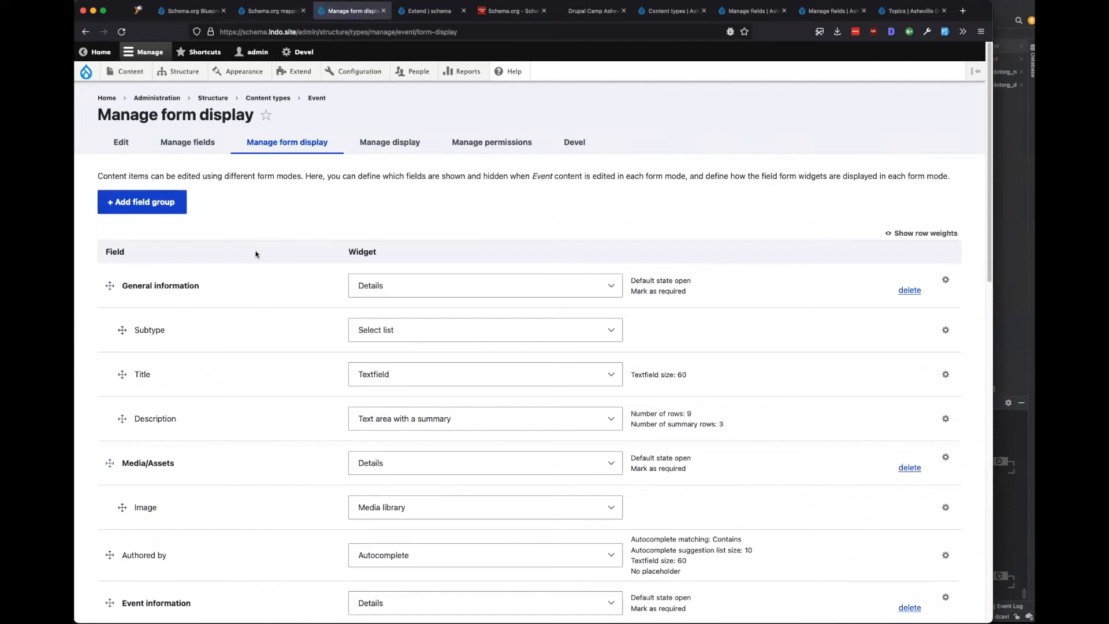
Move Audiences to just after End date in the Event information group.
left_click_drag(192, 287, 123, 285)
left_click(285, 210)
scroll(264, 236, "down", 1)
scroll(265, 239, "down", 6)
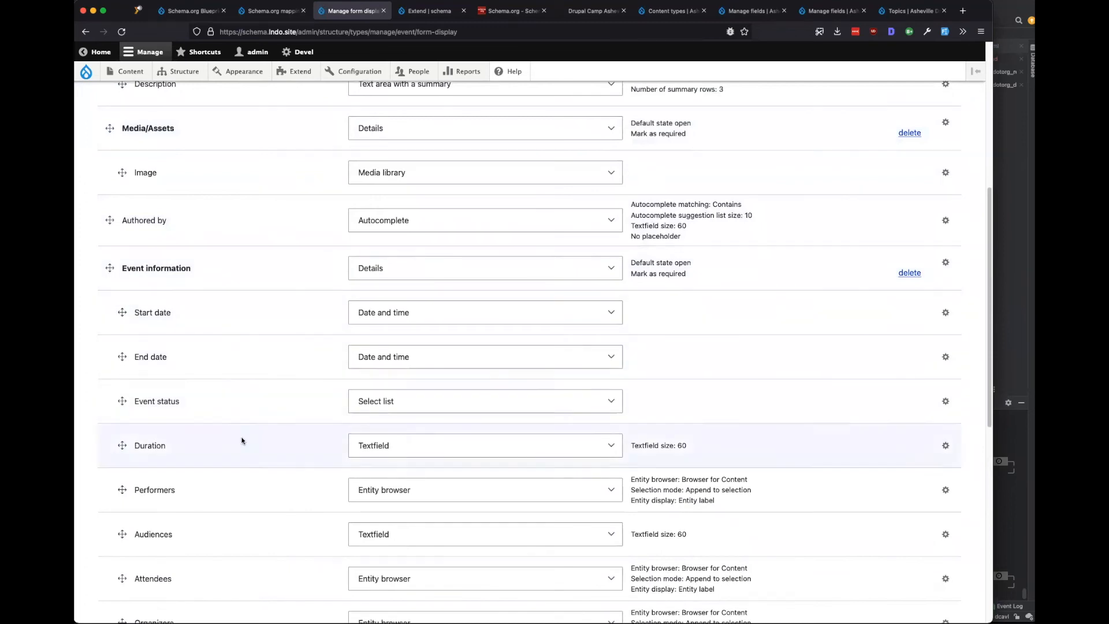
scroll(245, 407, "down", 2)
scroll(244, 402, "down", 1)
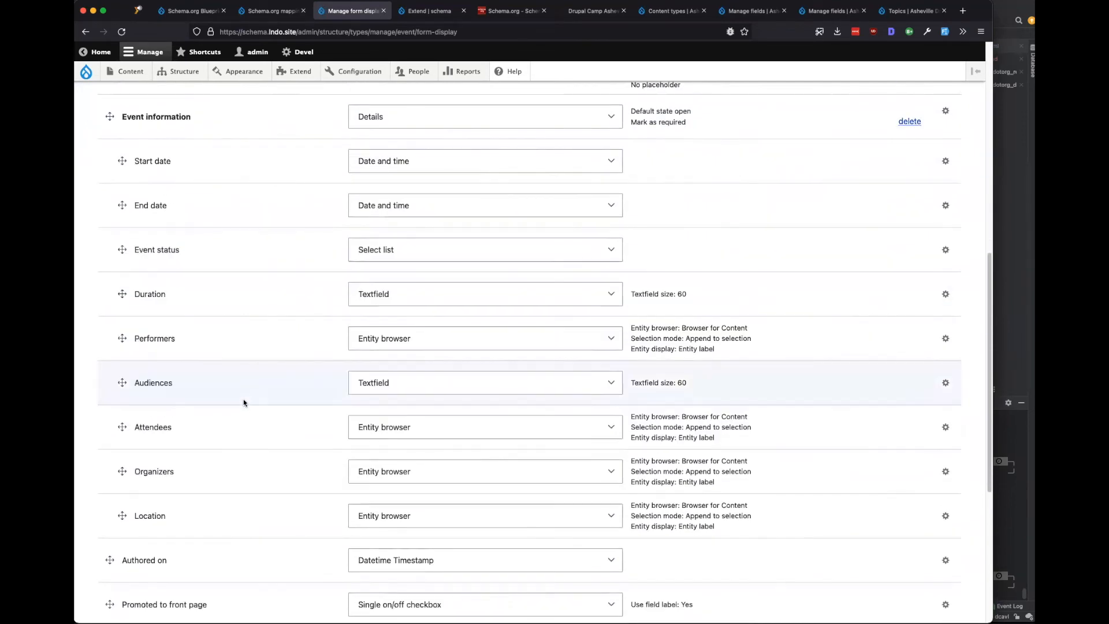
scroll(243, 402, "down", 1)
scroll(244, 403, "down", 2)
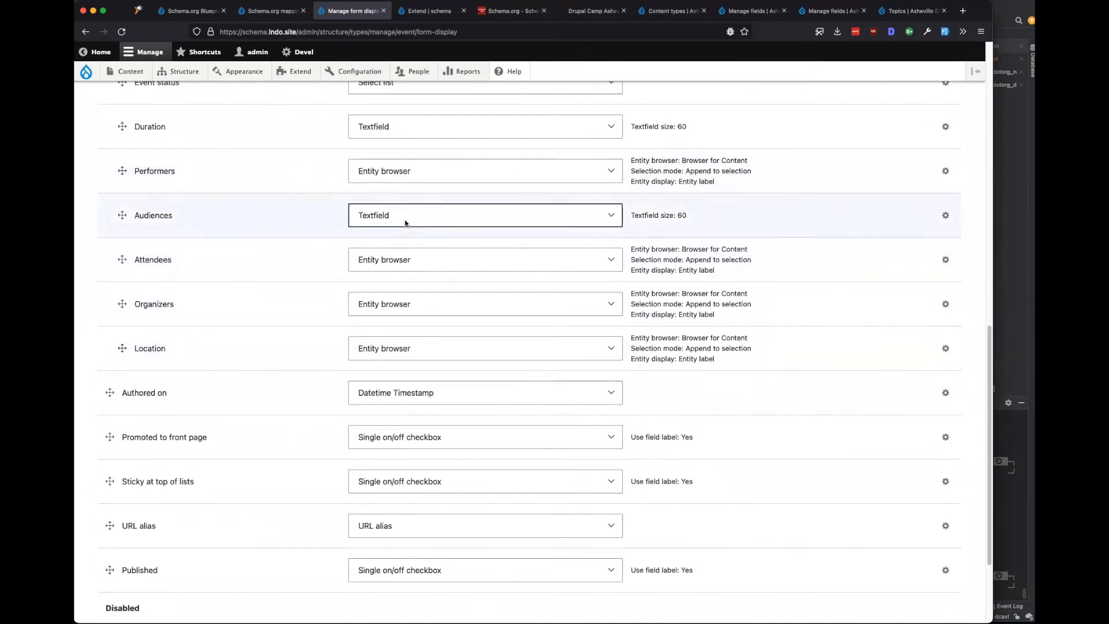
scroll(315, 343, "up", 2)
scroll(280, 354, "up", 2)
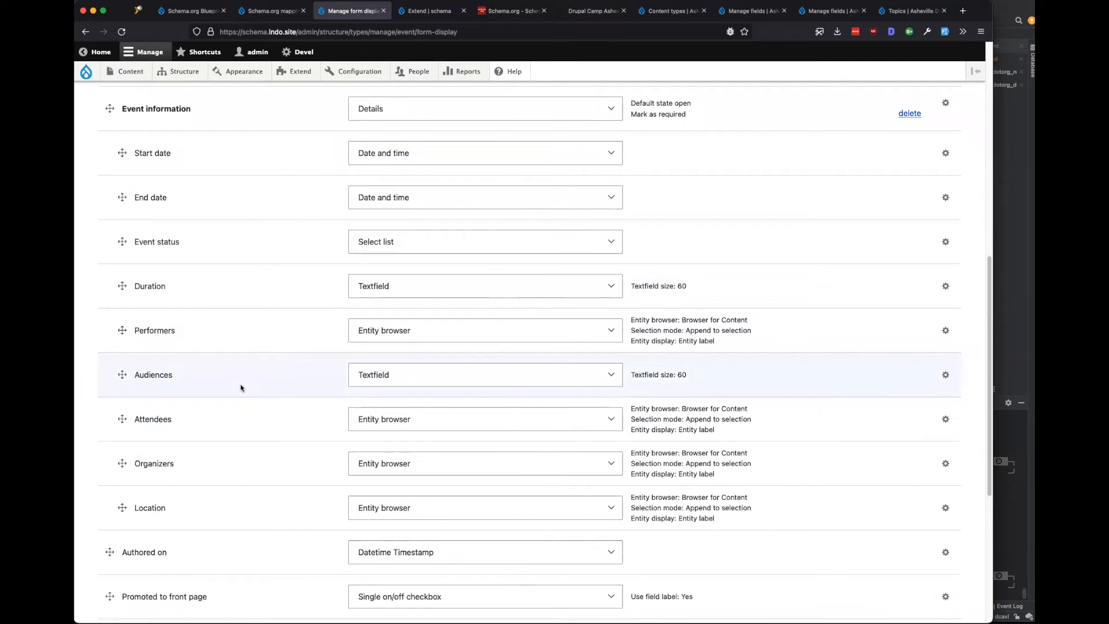
scroll(241, 387, "up", 9)
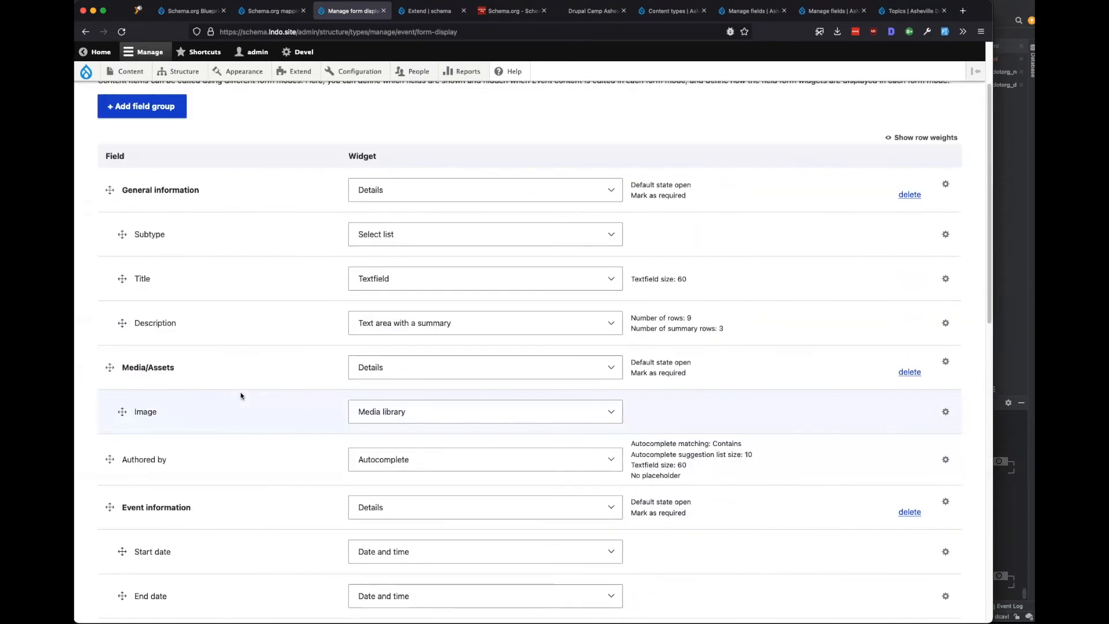
scroll(241, 396, "down", 7)
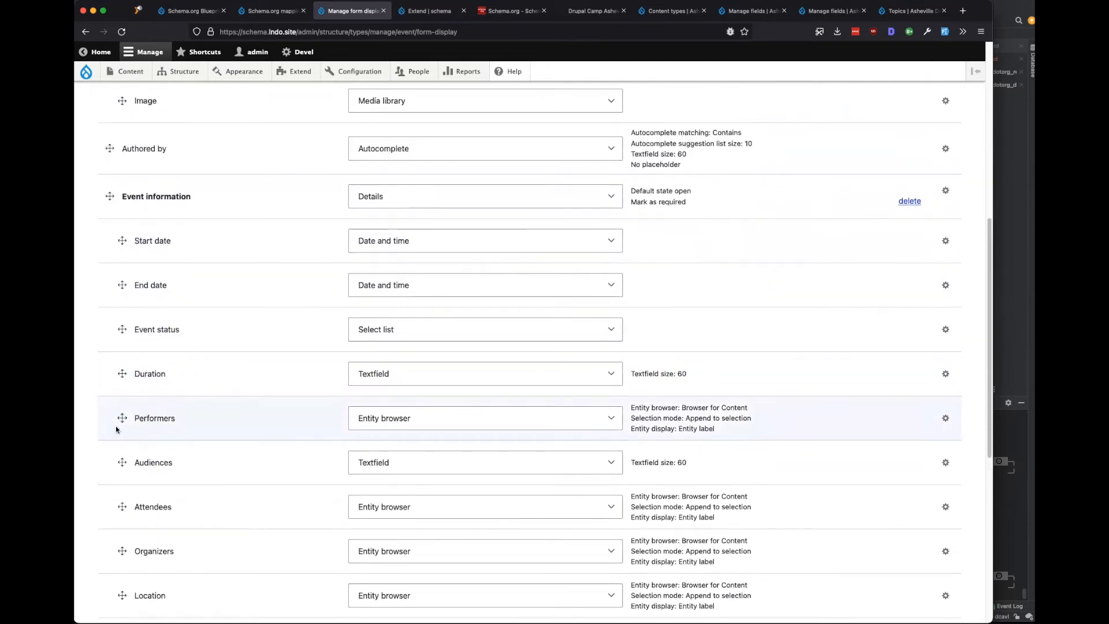
left_click_drag(122, 468, 112, 325)
Place Event status above Start date with Duration below it, and save the form display.
left_click_drag(116, 430, 119, 285)
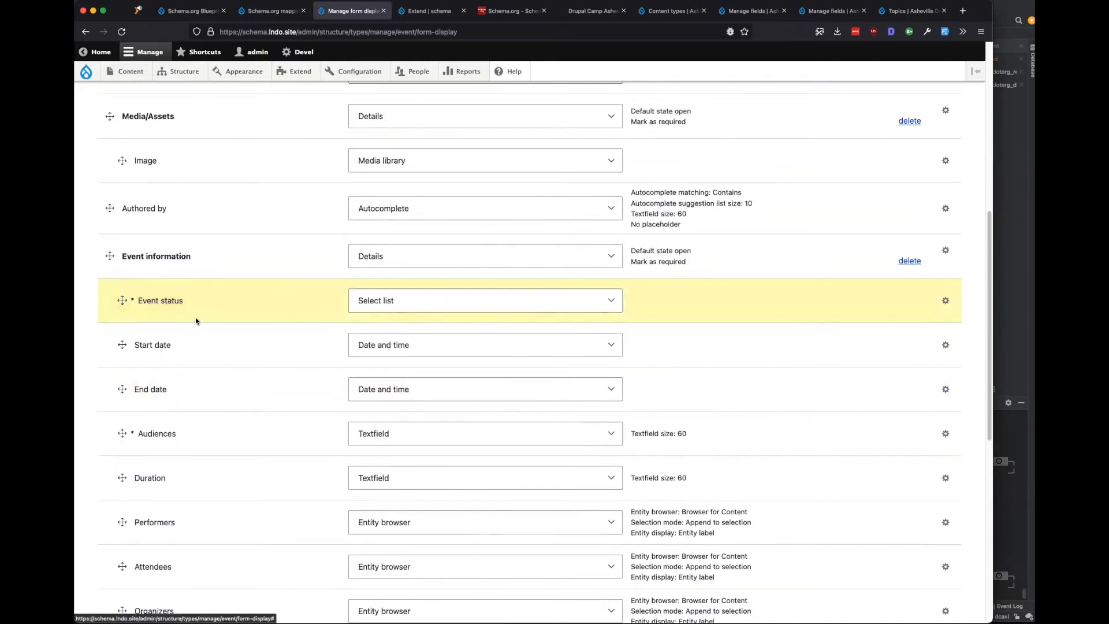
scroll(219, 410, "down", 3)
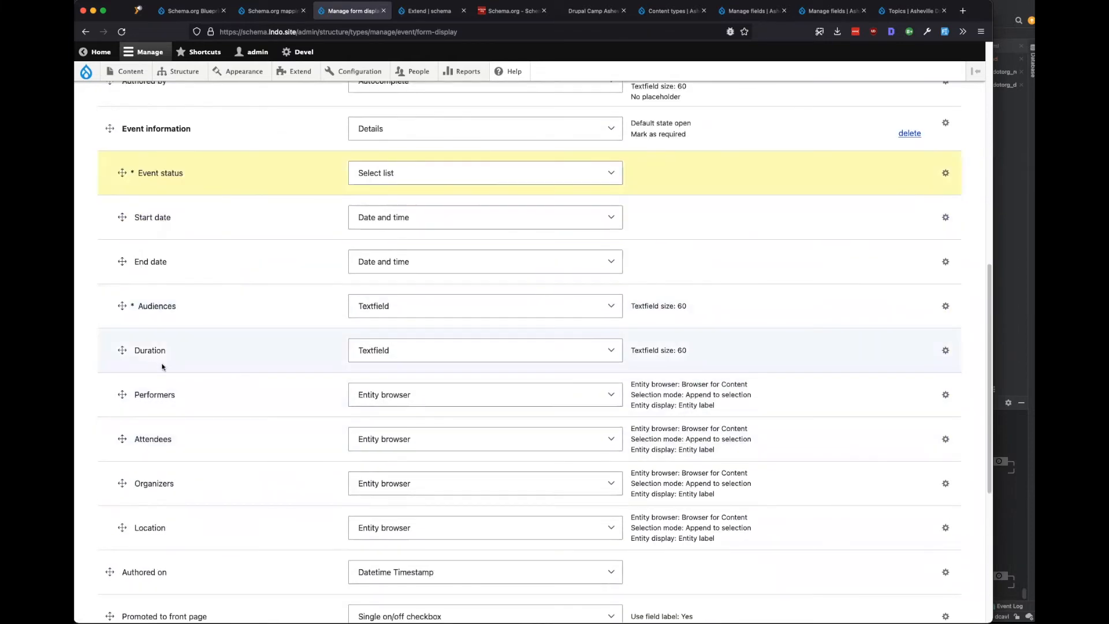
left_click_drag(123, 350, 121, 218)
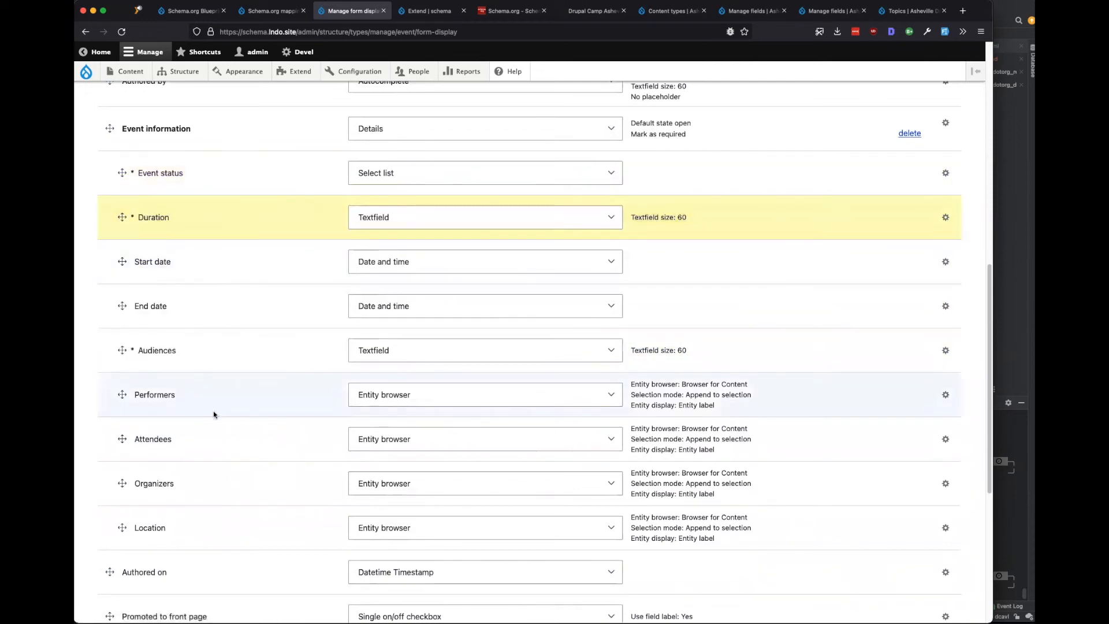
scroll(213, 418, "down", 7)
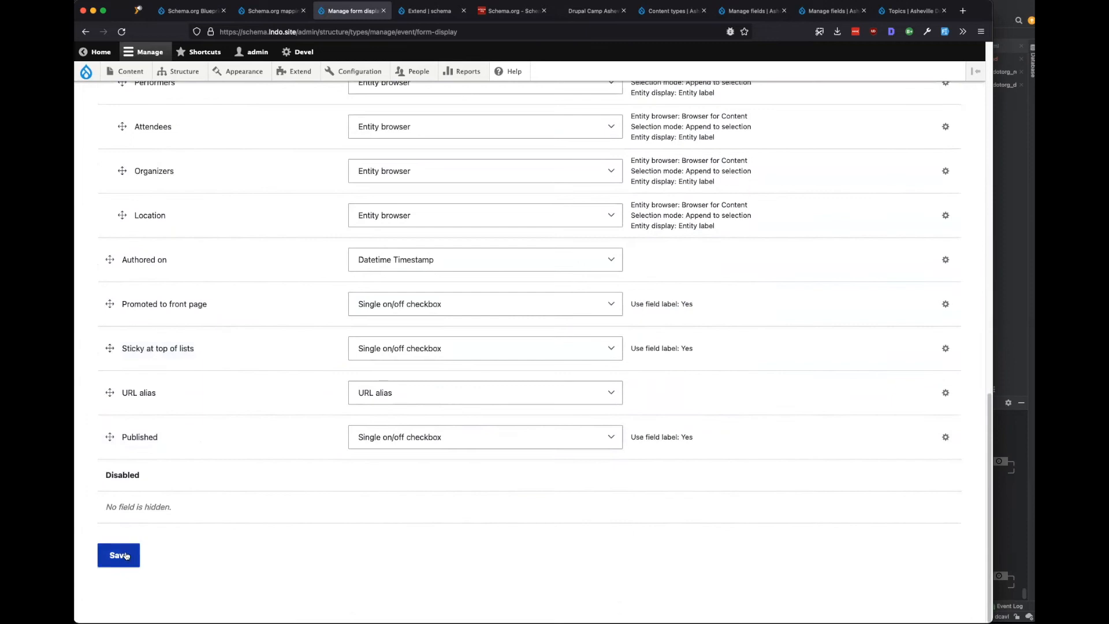
left_click(126, 555)
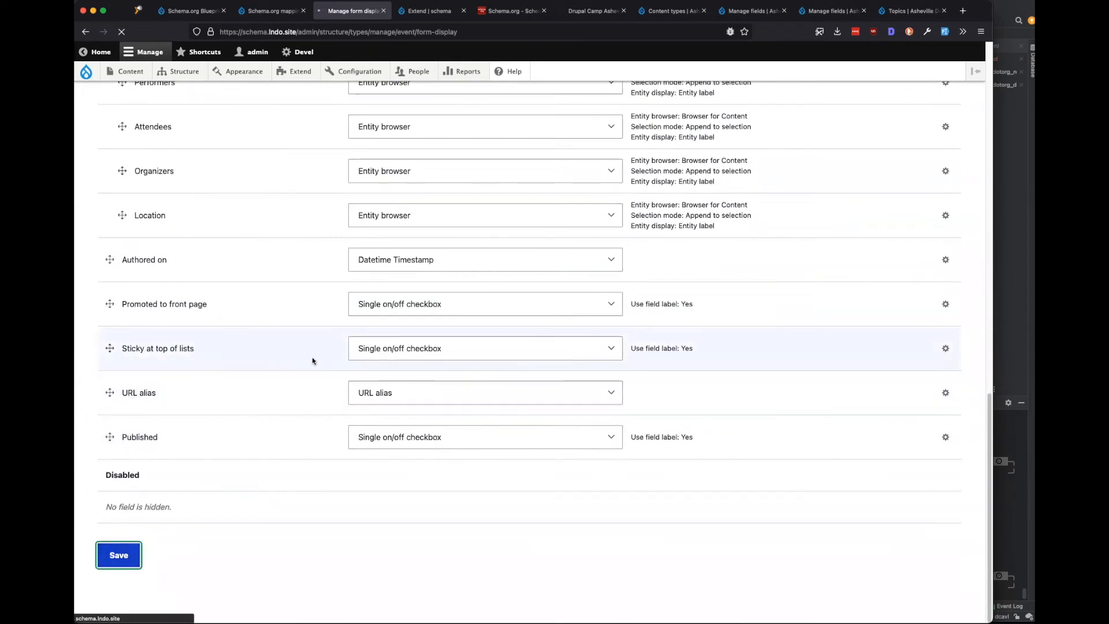
key("ctrl+shift+Tab")
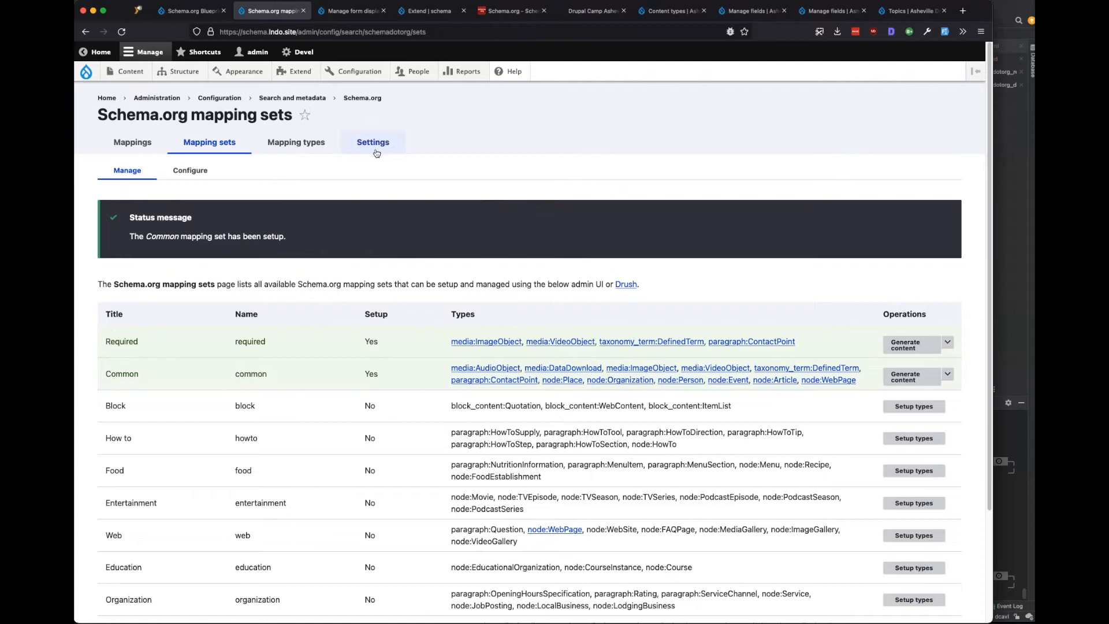
Start a new Event via Content > Add content and inspect the Subtype dropdown options.
left_click(350, 17)
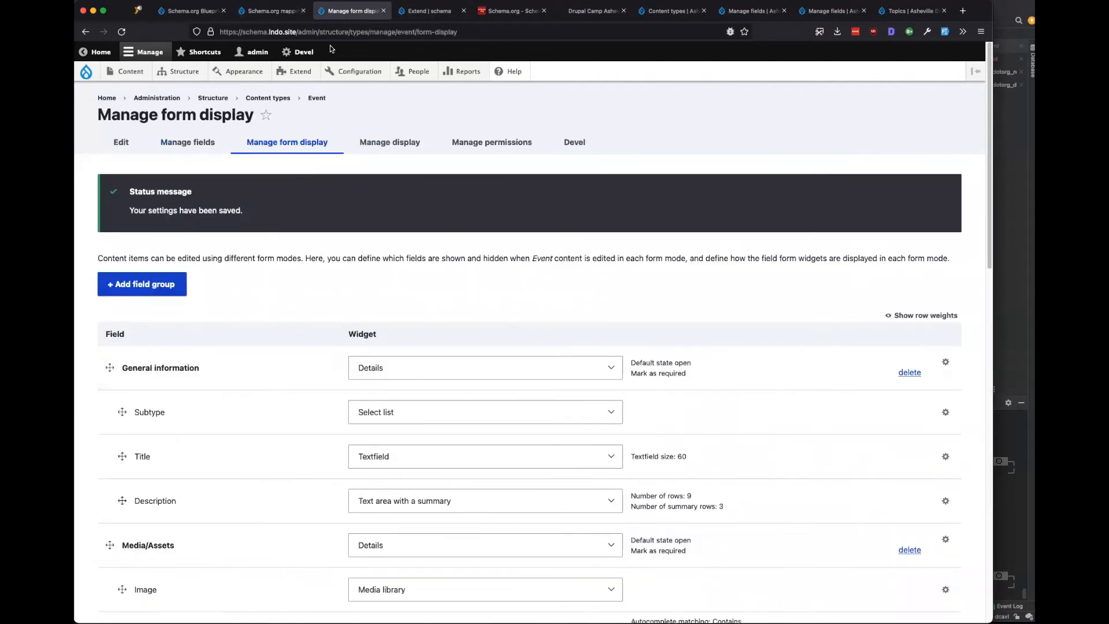
mouse_move(127, 71)
mouse_move(150, 91)
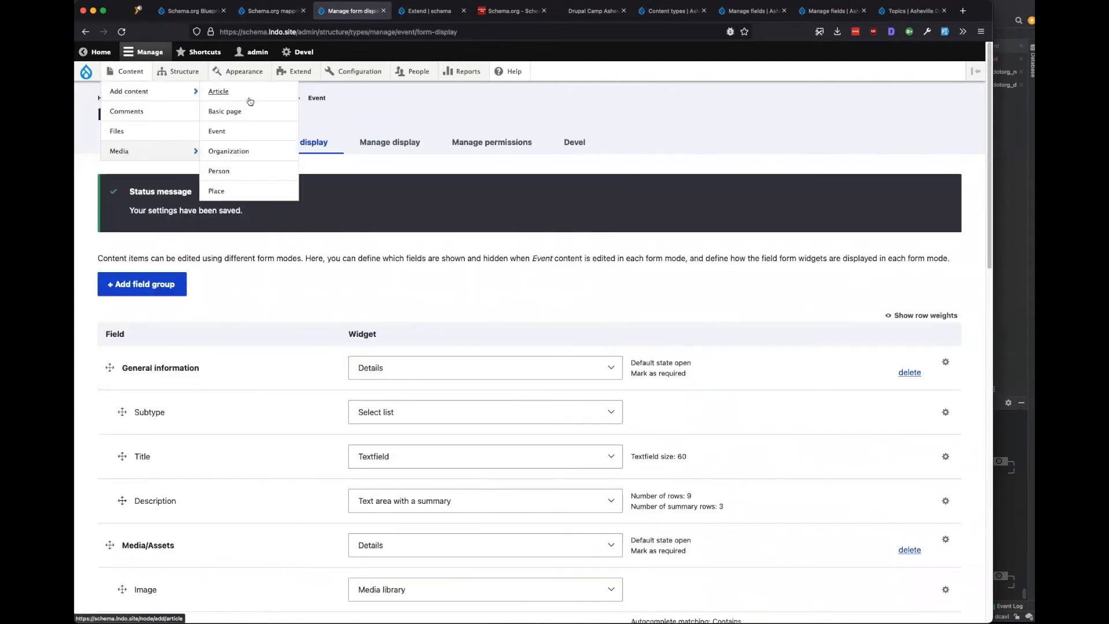
left_click(236, 136)
left_click(285, 219)
left_click(286, 220)
left_click(286, 220)
left_click(371, 286)
Title the event 'Drupal Camp Asheville 2023' and look over the Event status options.
type("Drupal Camp Asheville 2023")
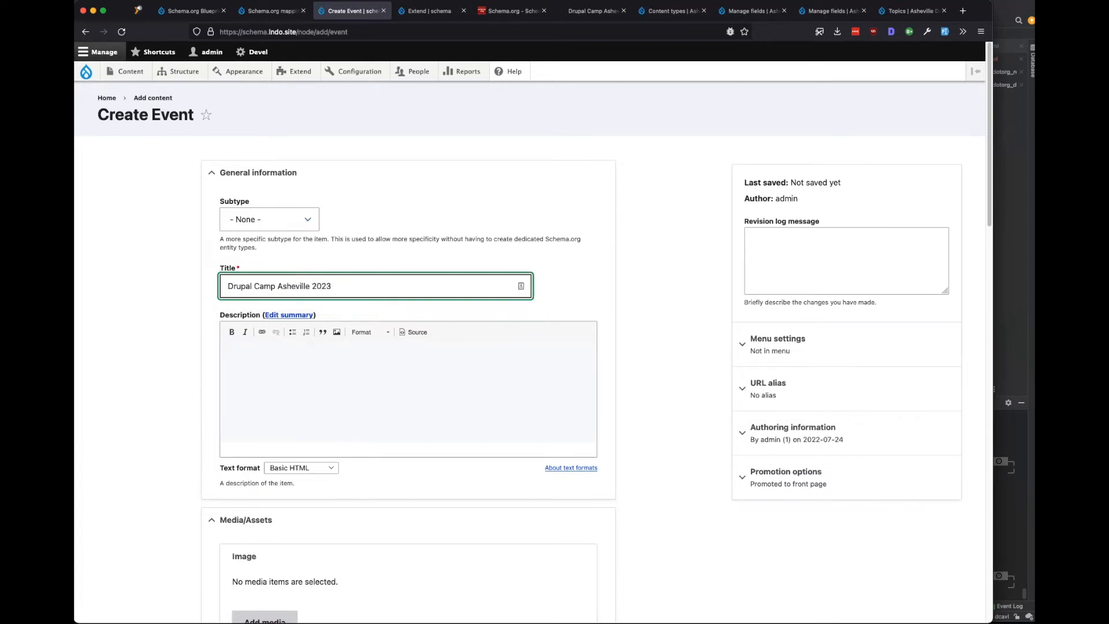
scroll(148, 458, "down", 10)
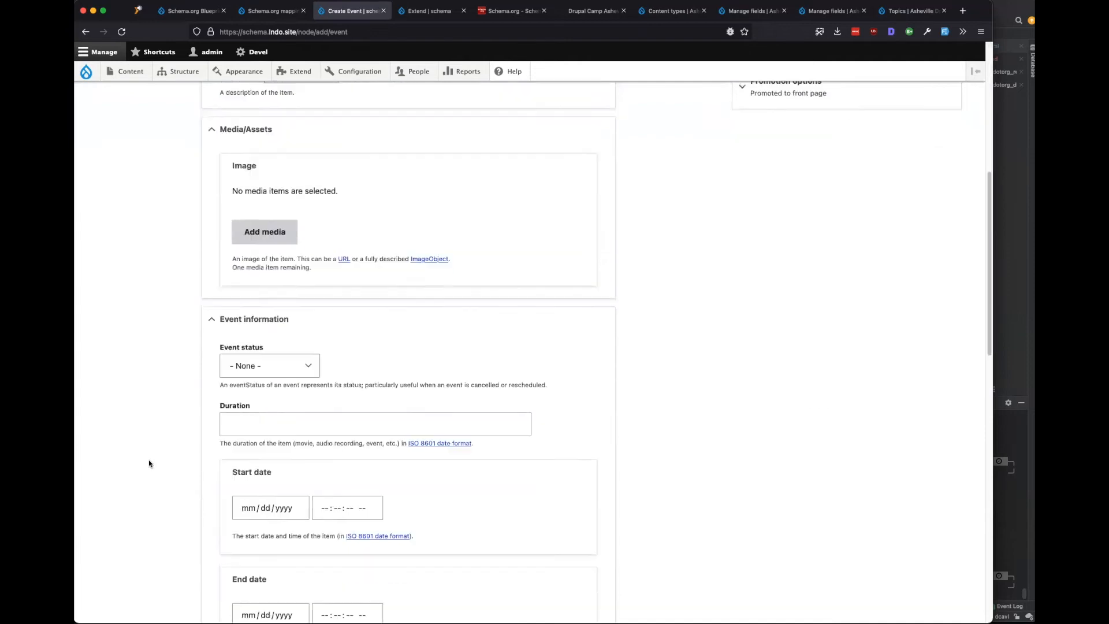
left_click(281, 268)
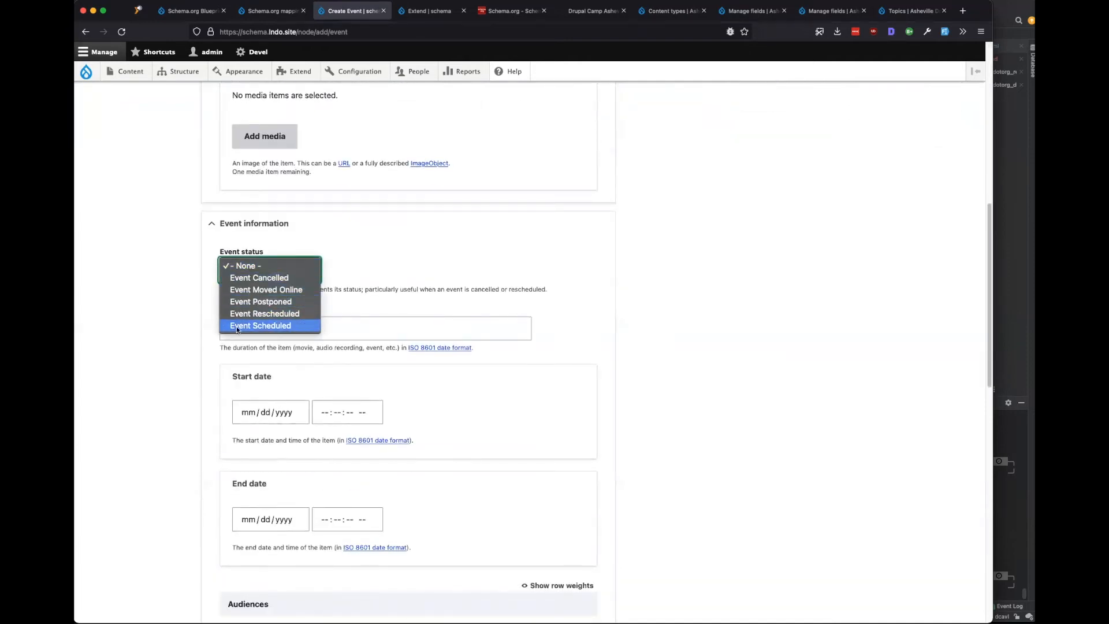
left_click(147, 332)
scroll(148, 332, "down", 3)
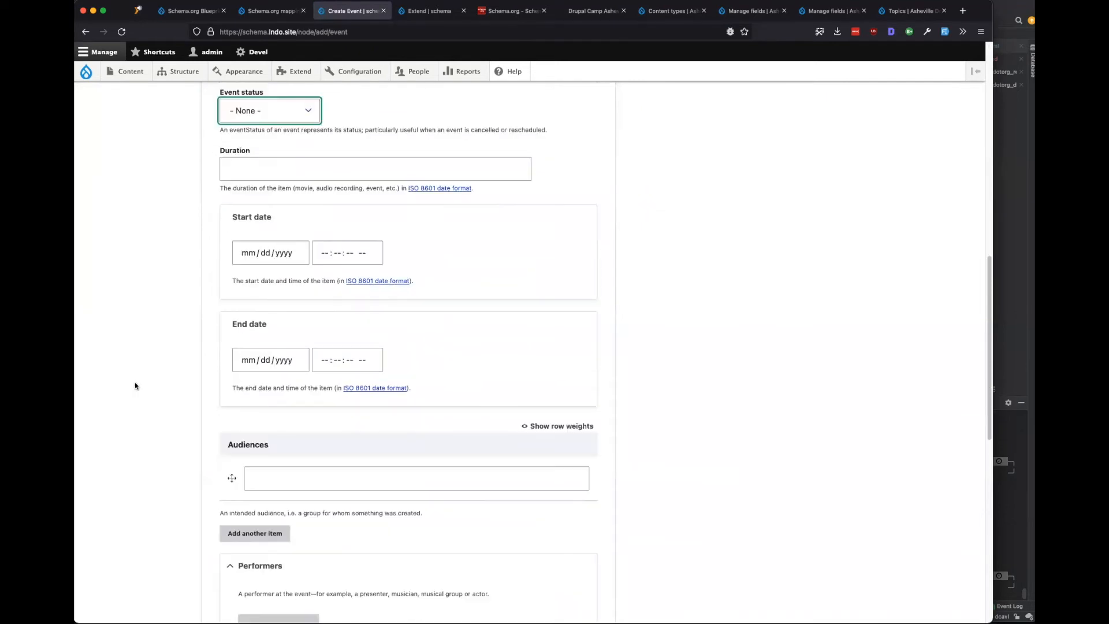
left_click(262, 174)
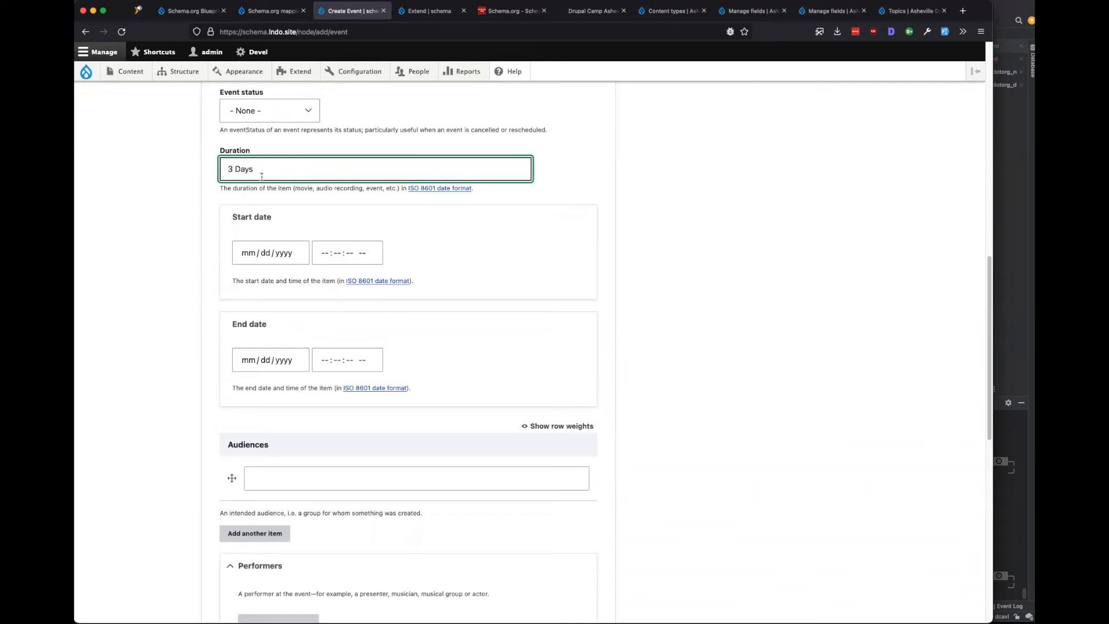
Set the start date to 07/06/2023 and the end date to 07/09/2023.
left_click(259, 254)
left_click(316, 280)
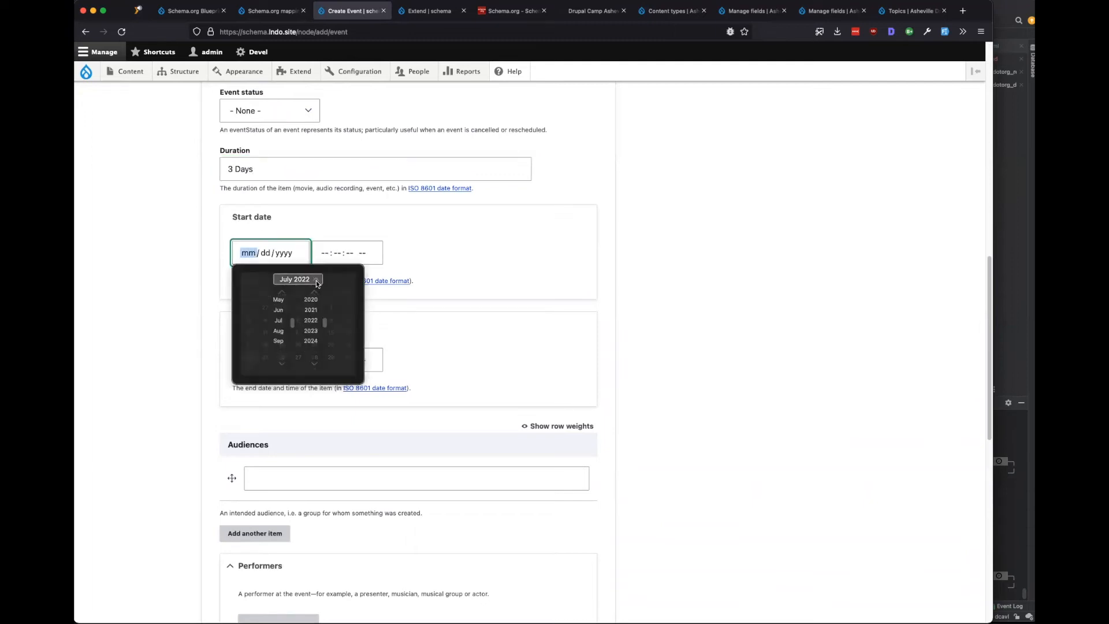
left_click(310, 336)
left_click(306, 280)
left_click(314, 320)
left_click(284, 361)
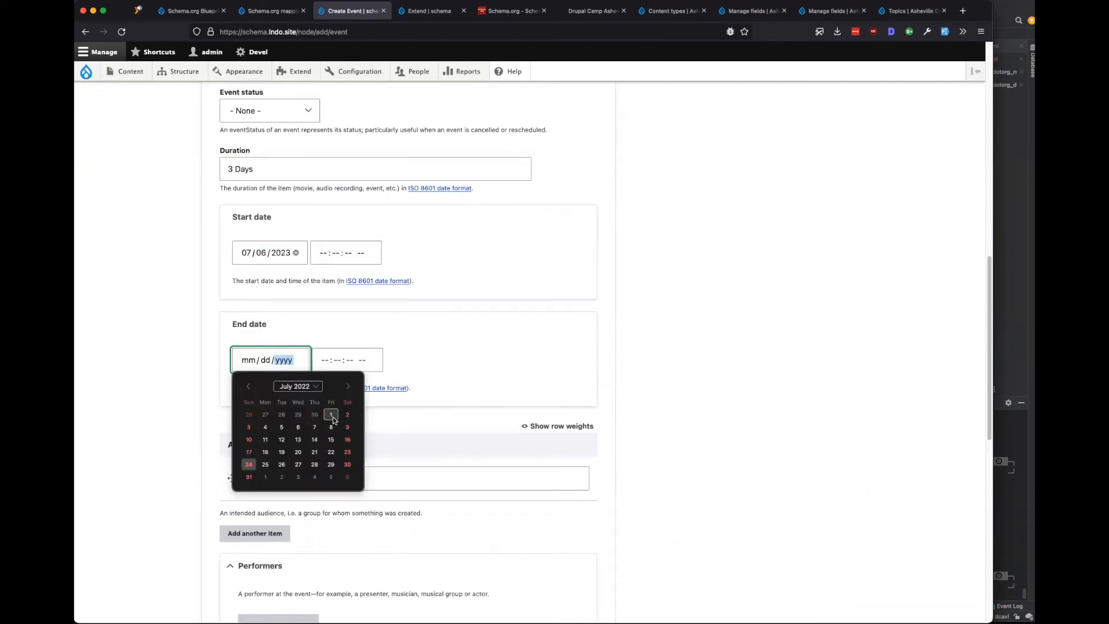
left_click(344, 427)
left_click(289, 360)
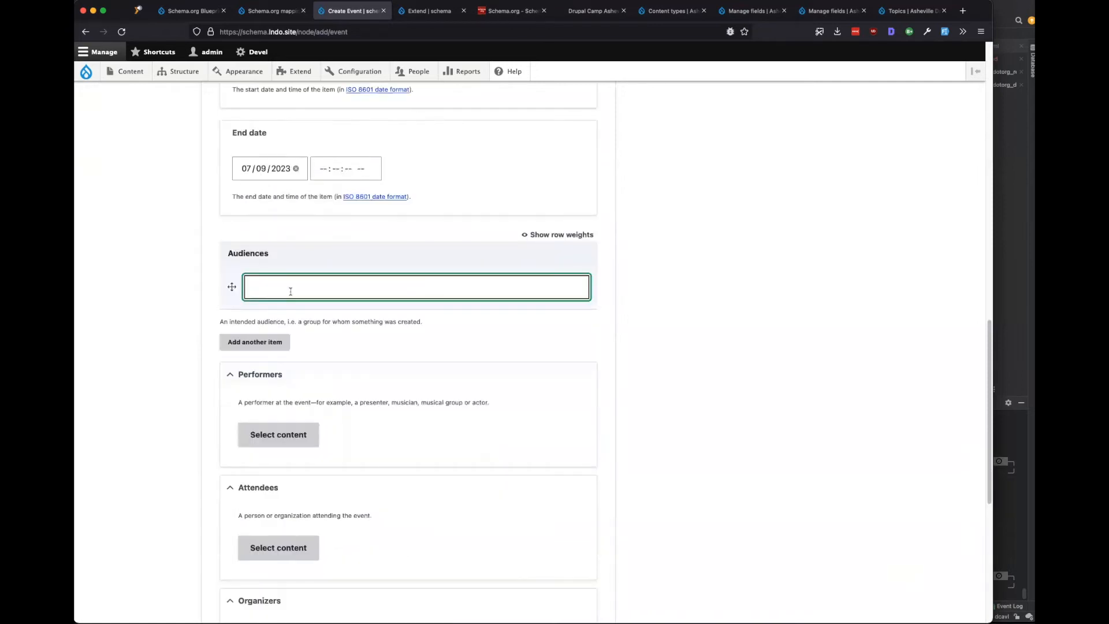
Add audiences 'Drupal Developers' and 'Business Consulting', then save the event.
type("Drupal Developers")
left_click(255, 342)
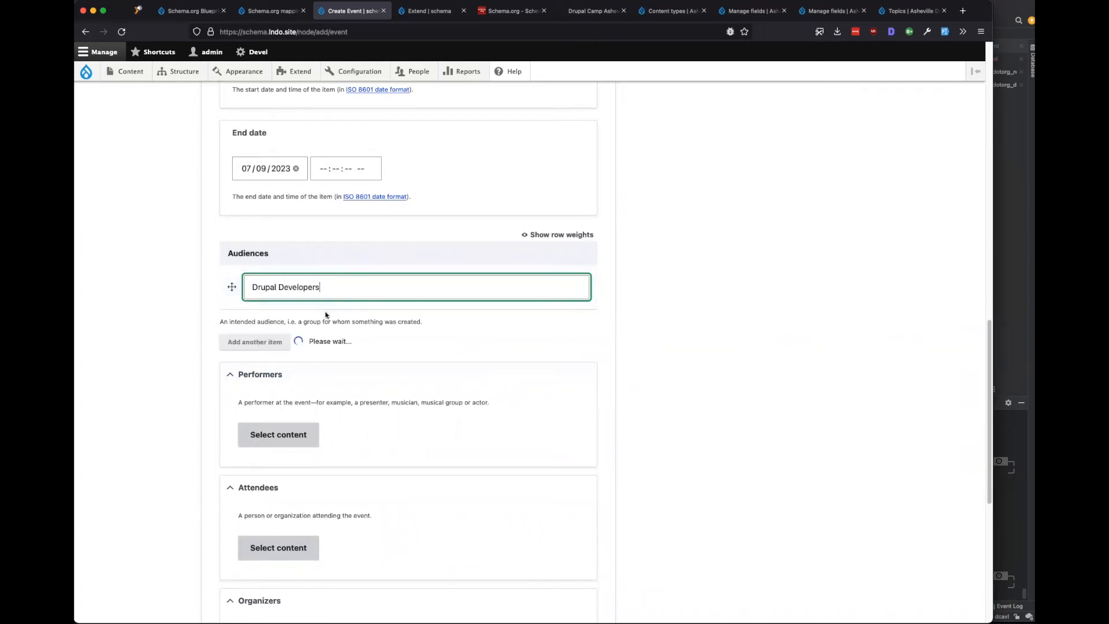
left_click(302, 335)
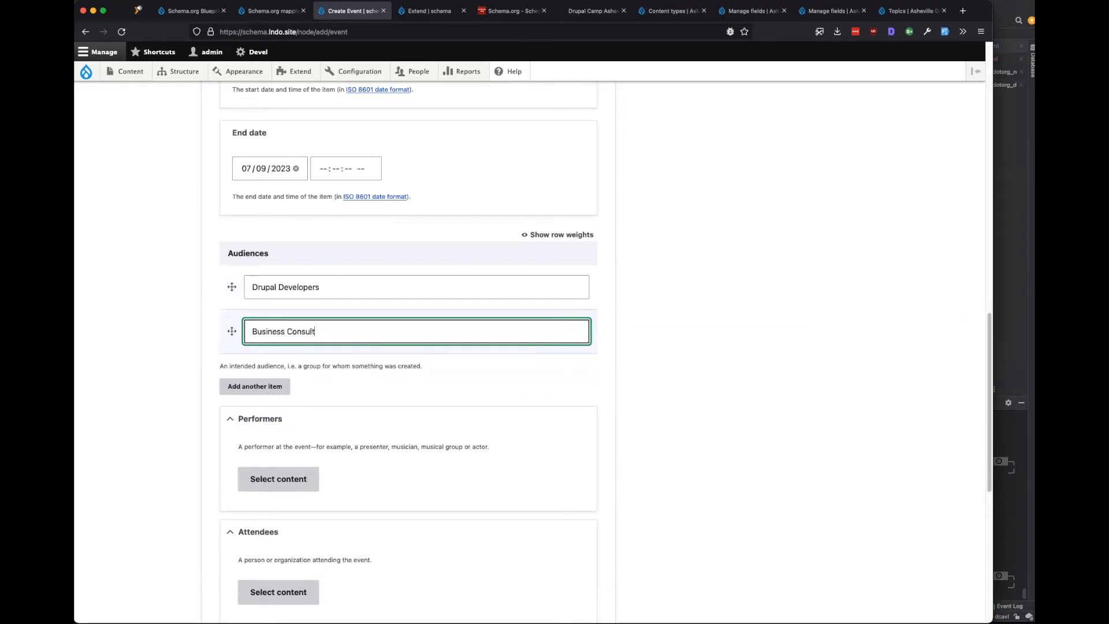
scroll(168, 440, "down", 5)
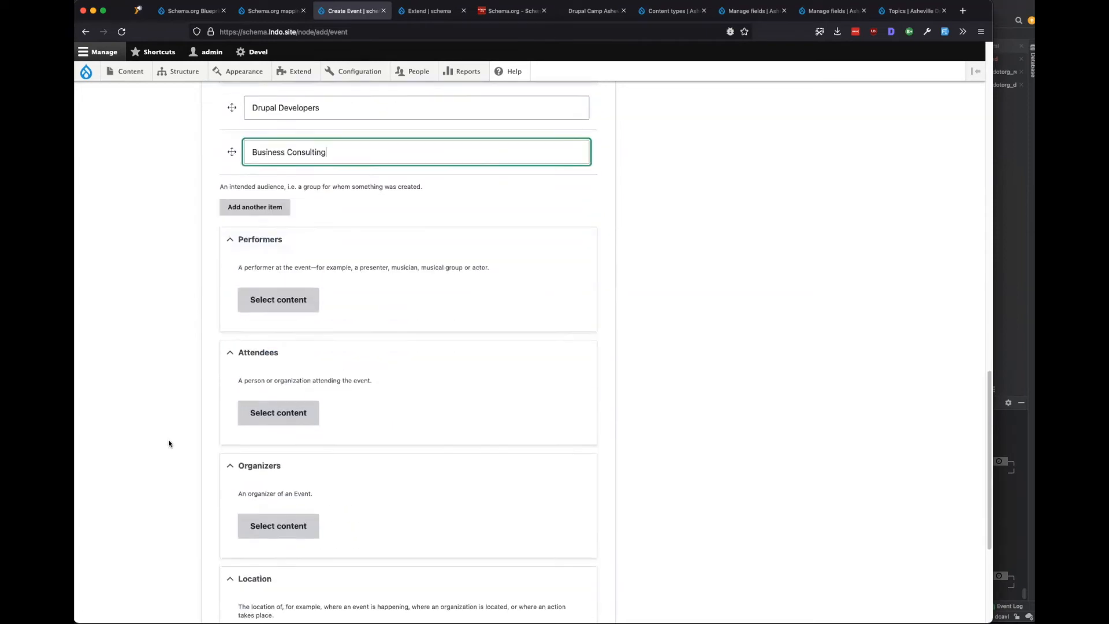
scroll(131, 488, "down", 2)
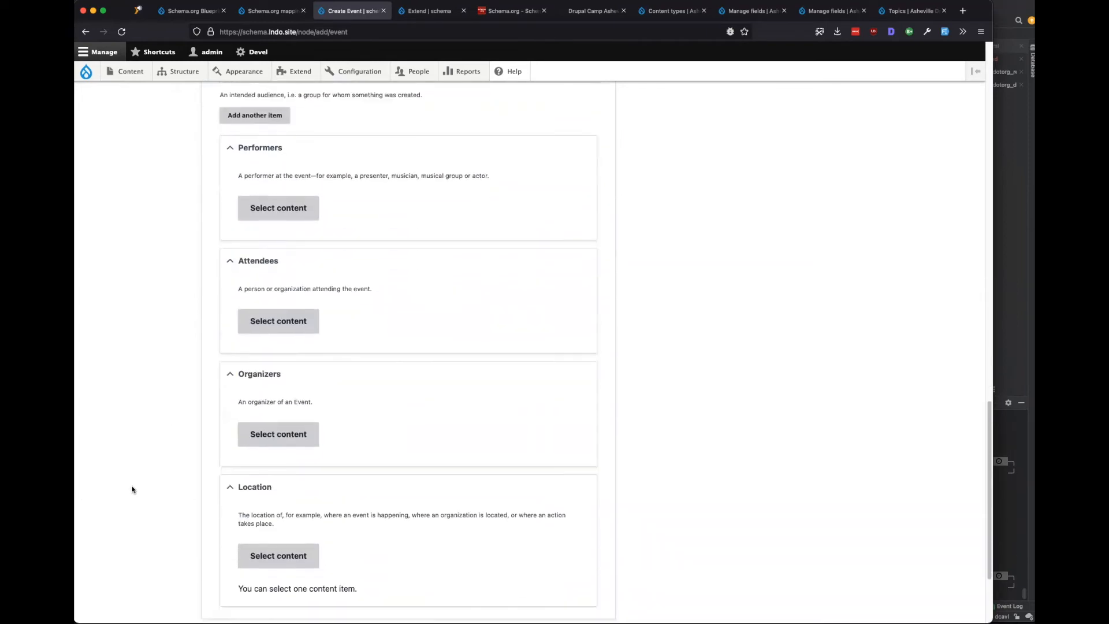
scroll(194, 473, "down", 3)
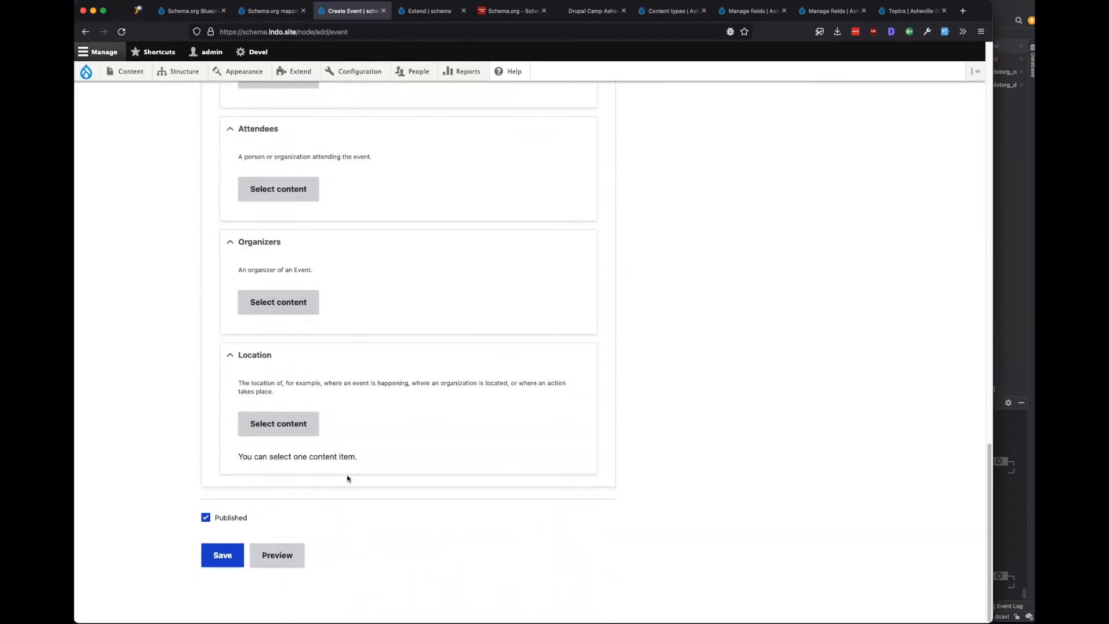
left_click(214, 555)
scroll(185, 482, "up", 6)
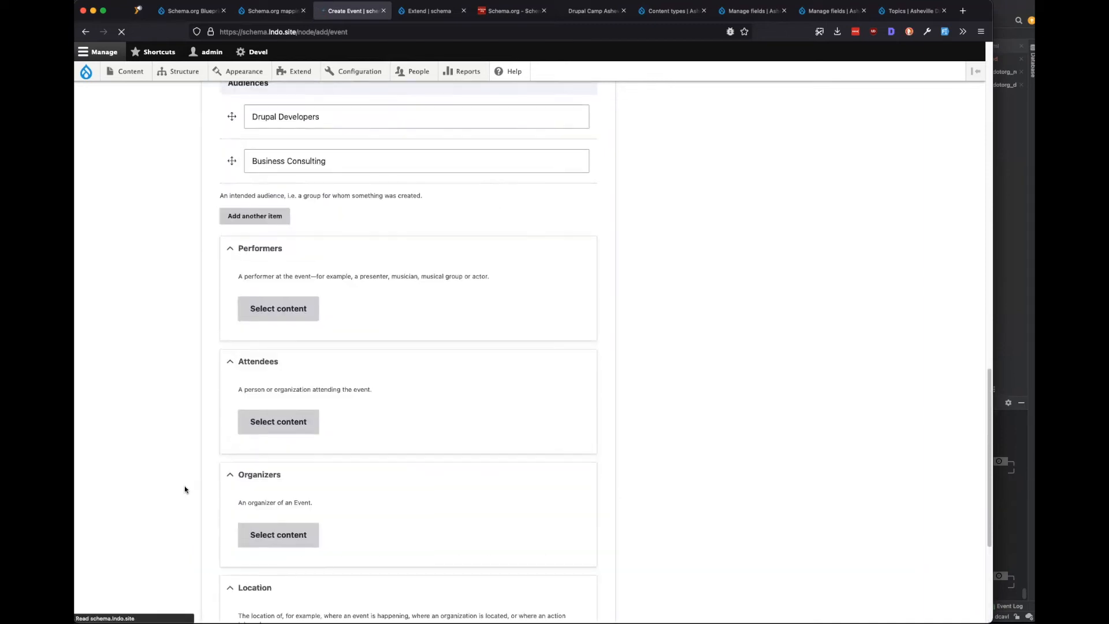
Give the start date a time of 08:00:00 AM and begin entering the end time.
scroll(180, 460, "down", 10)
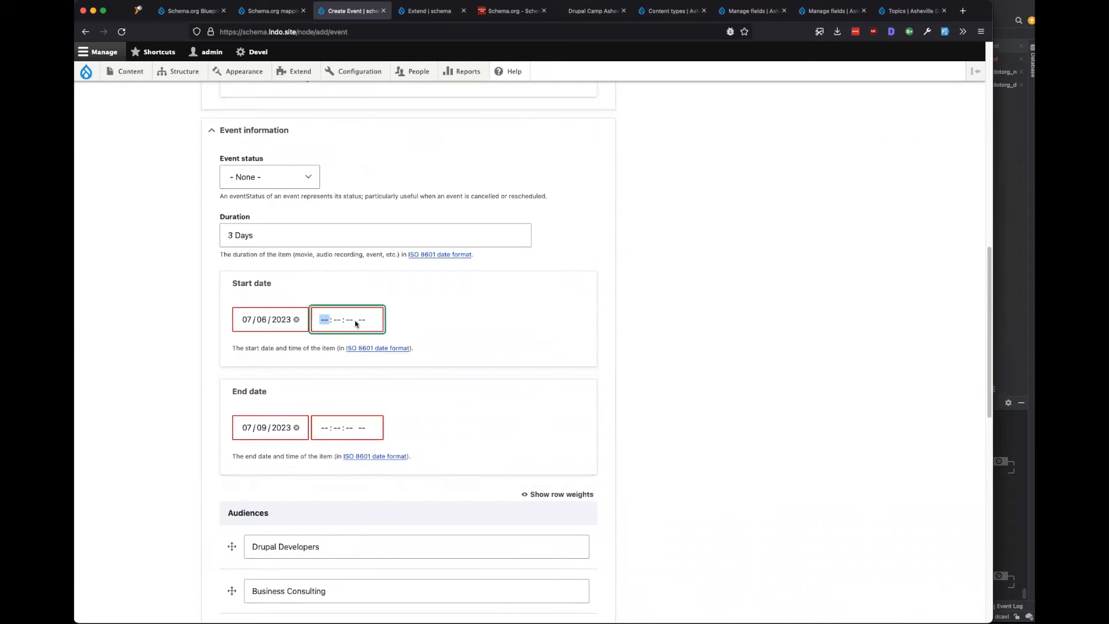
left_click(595, 326)
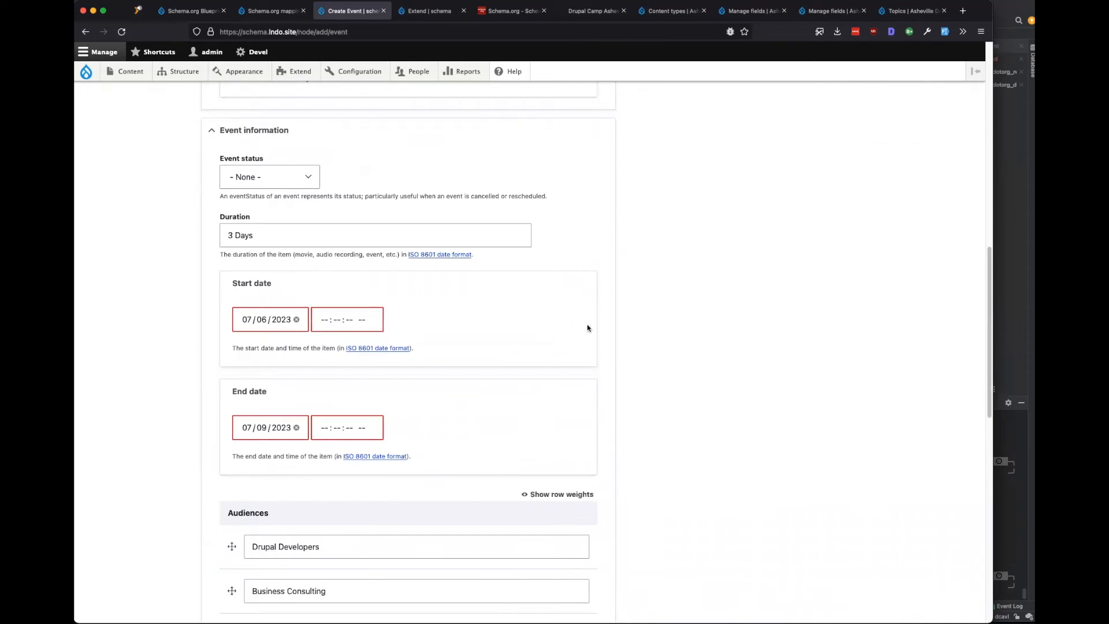
left_click(272, 12)
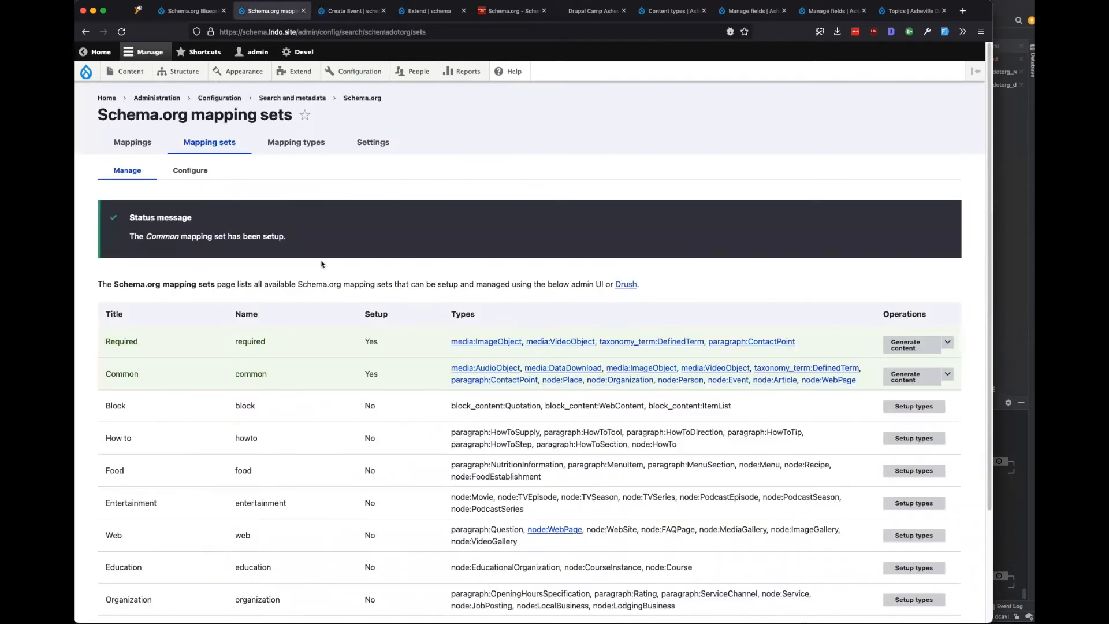
left_click(352, 12)
left_click(326, 324)
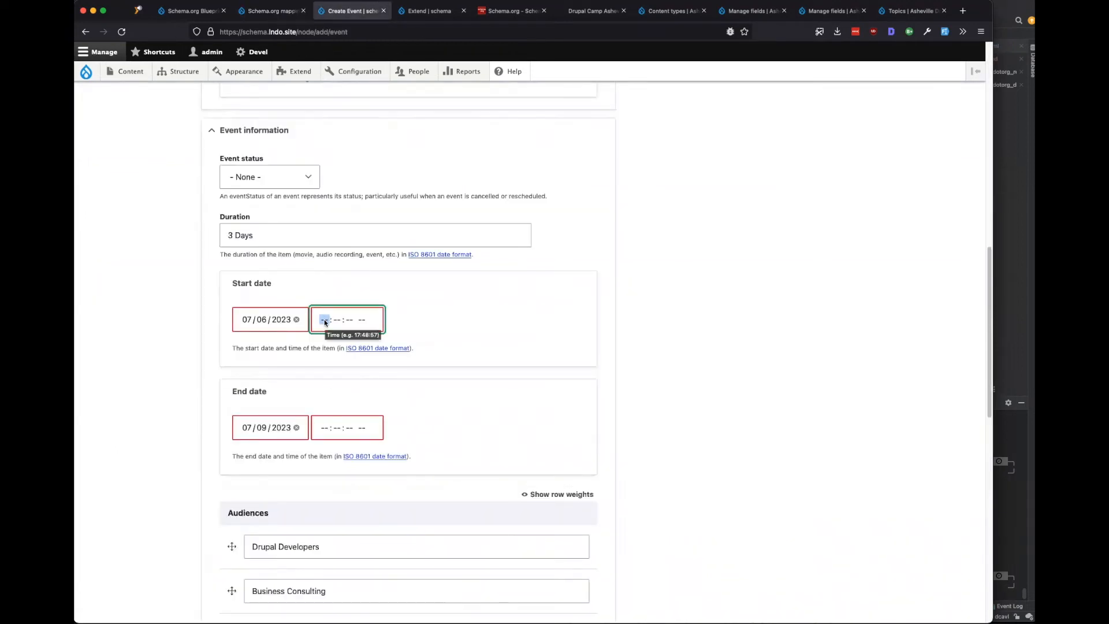
type("8")
type("0000a")
left_click(559, 354)
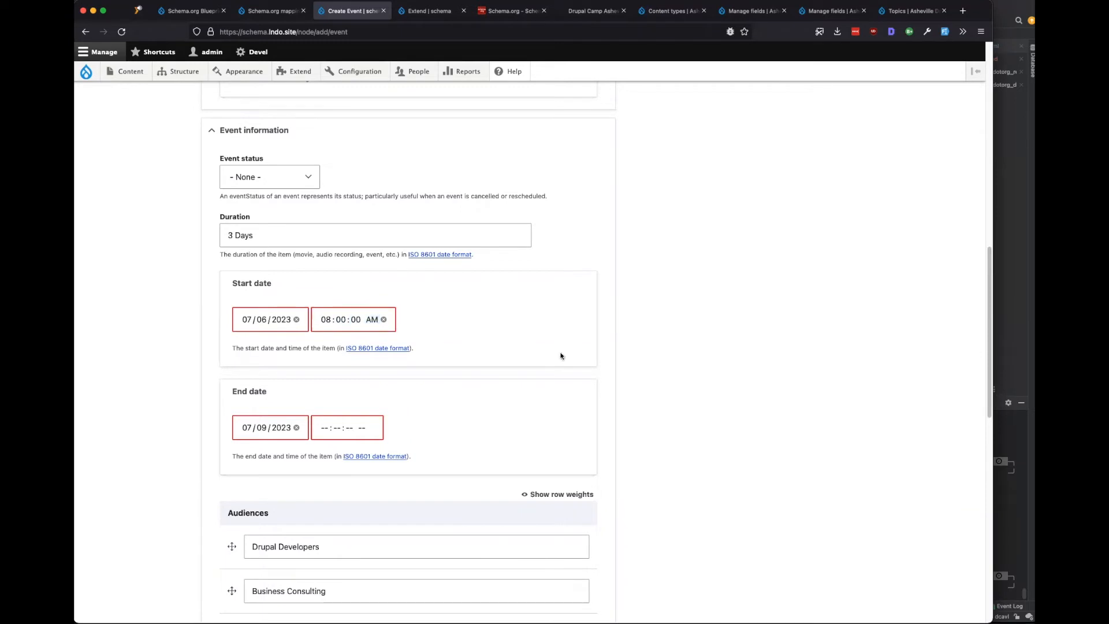
left_click(324, 434)
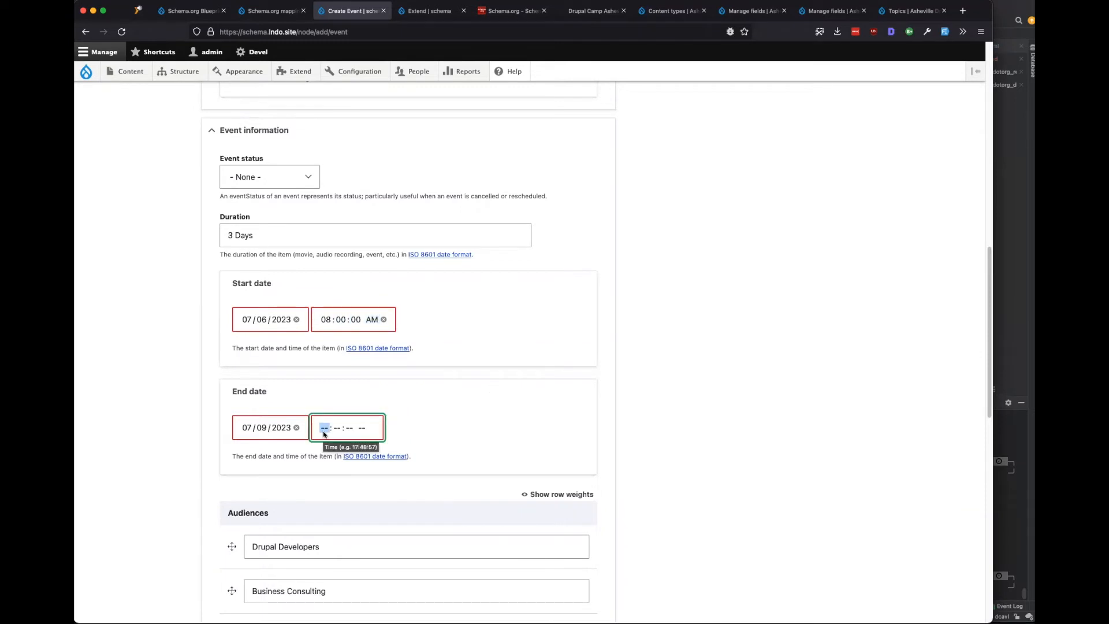
Save the Drupal Camp Asheville 2023 event, reopen it for editing, and start adding media.
scroll(323, 434, "down", 15)
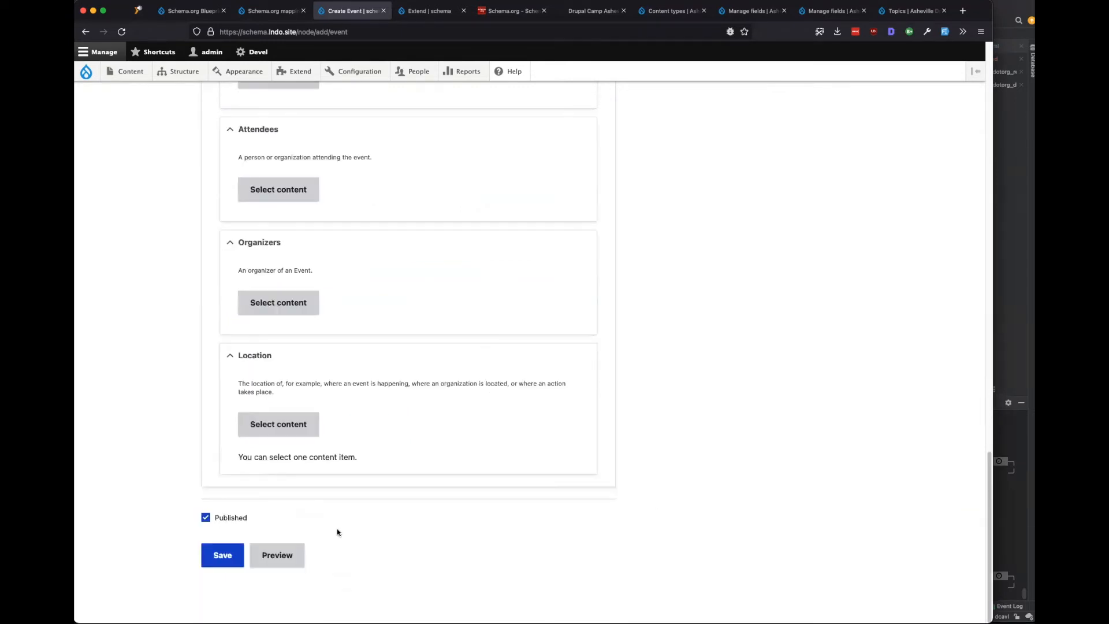
left_click(222, 555)
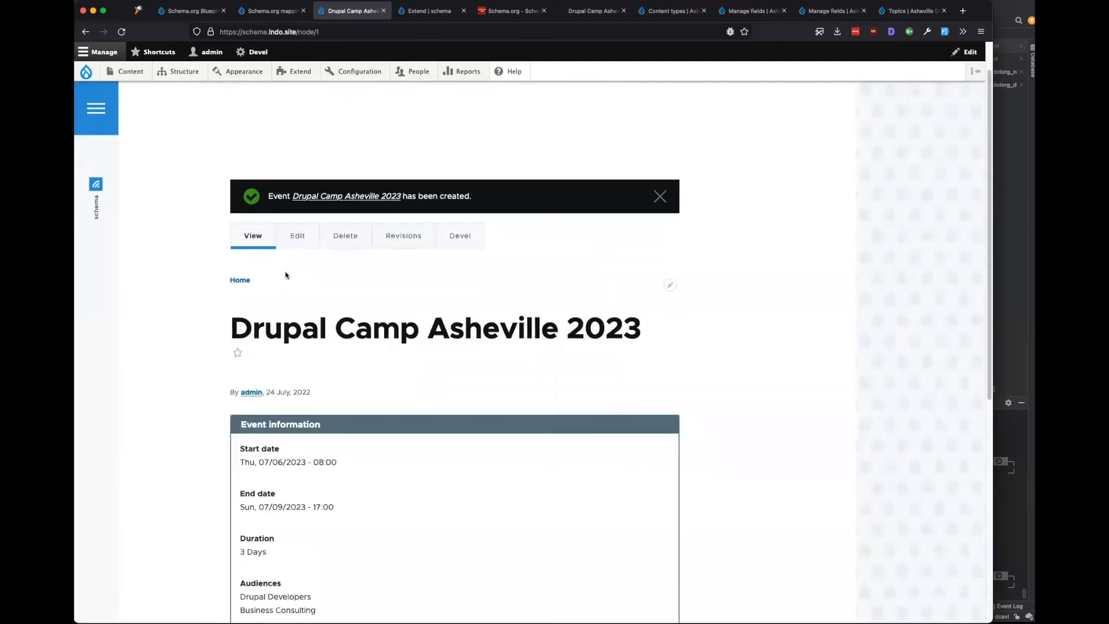
left_click(294, 238)
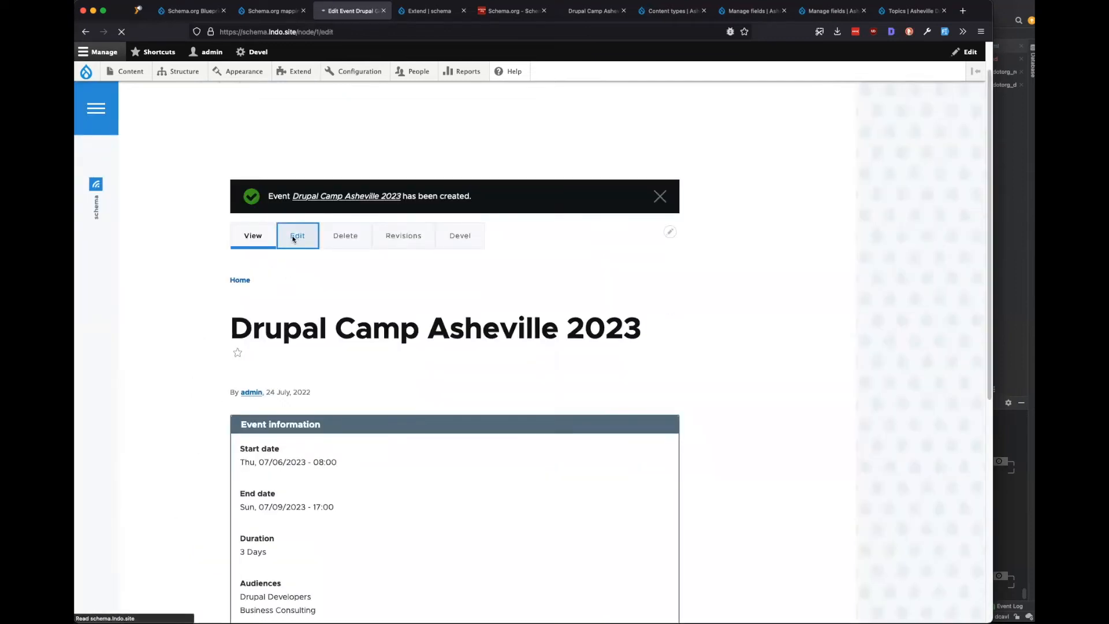
scroll(178, 435, "down", 6)
scroll(178, 435, "down", 2)
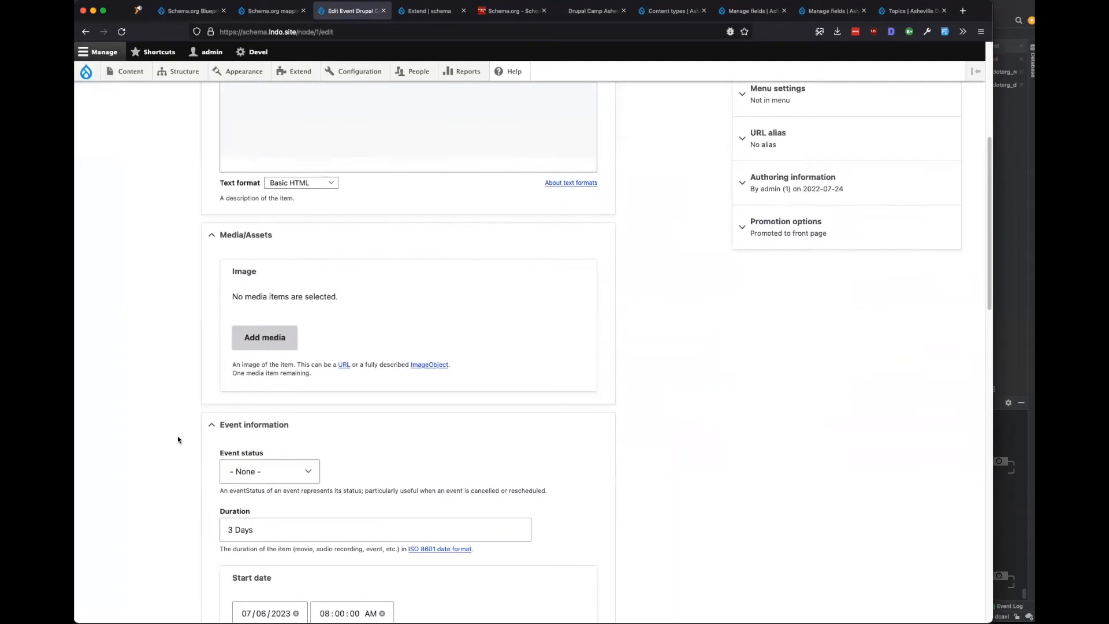
left_click(265, 281)
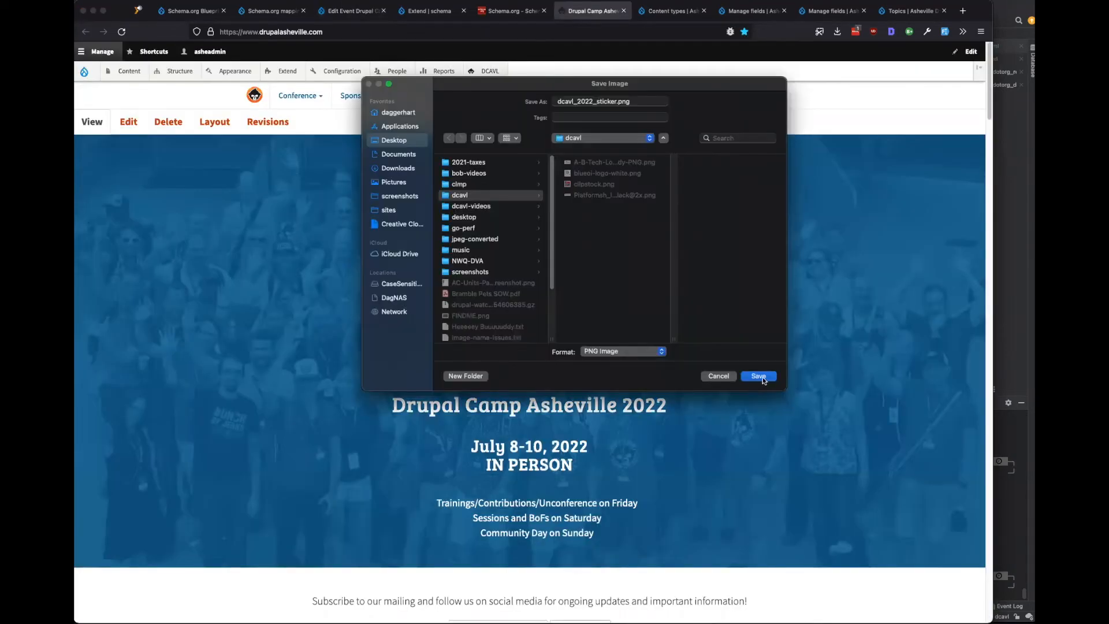
Remove FINDME.png from the event's image field.
left_click(758, 376)
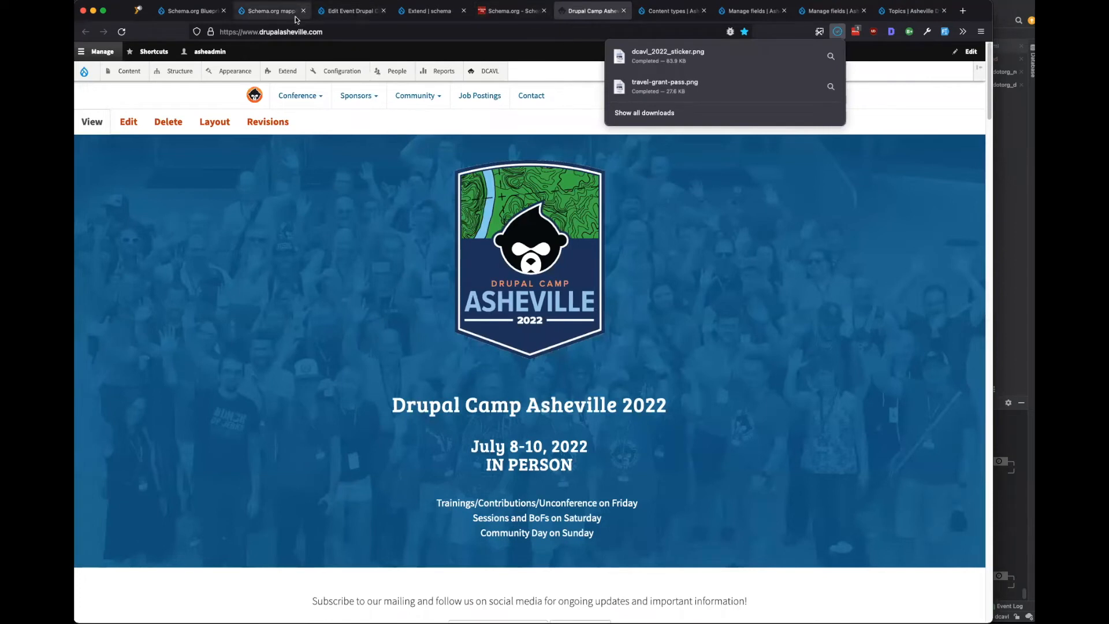
left_click(341, 13)
left_click(305, 248)
left_click(259, 288)
Upload dcavl_2022_sticker.png with alt text 'DCAVL logo' and insert it as the event image.
left_click(235, 203)
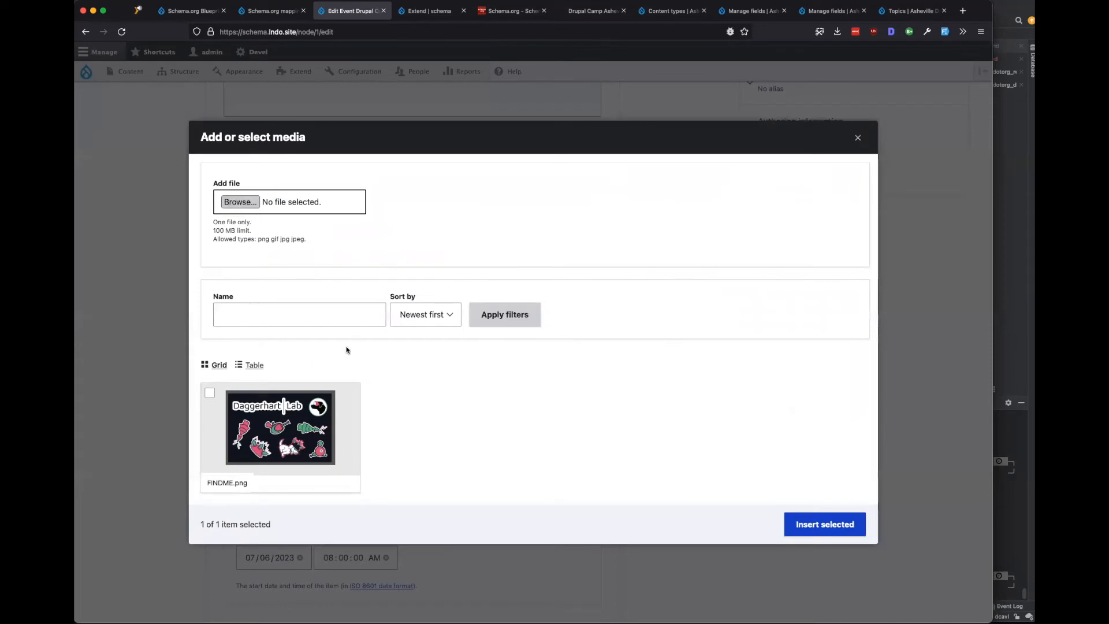
left_click(378, 123)
left_click(514, 123)
left_click(848, 456)
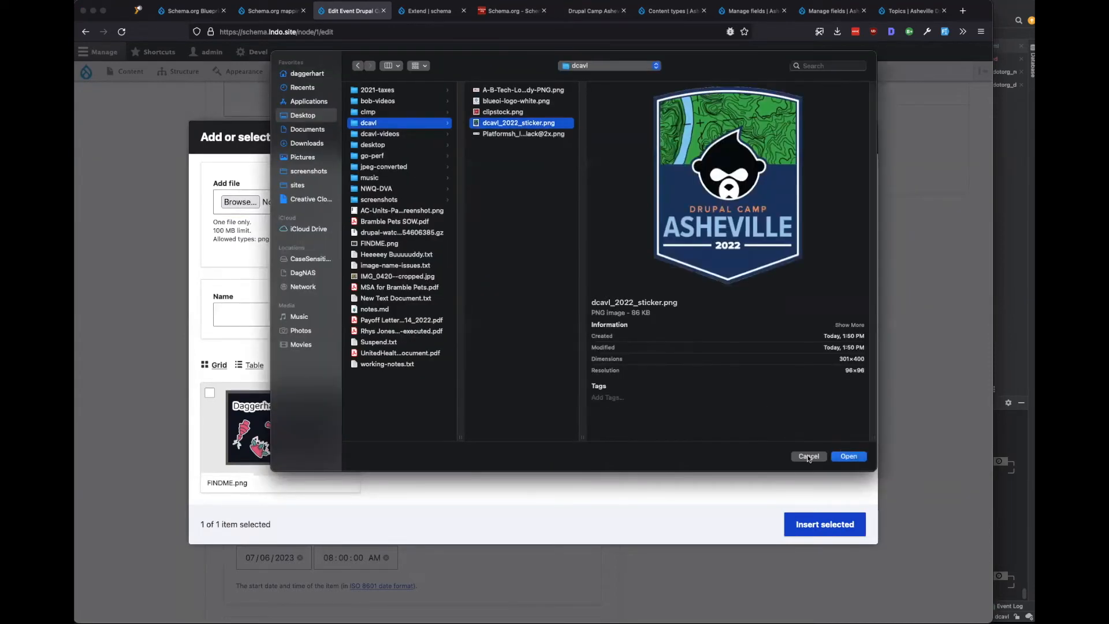
left_click(404, 354)
type("DCAVL logo")
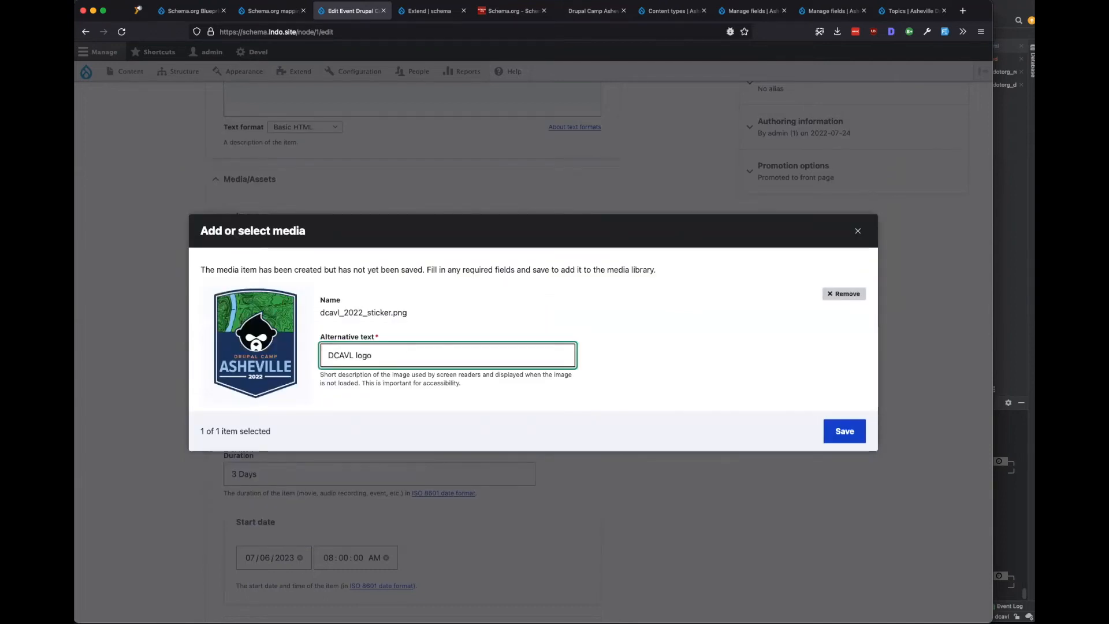
left_click(843, 432)
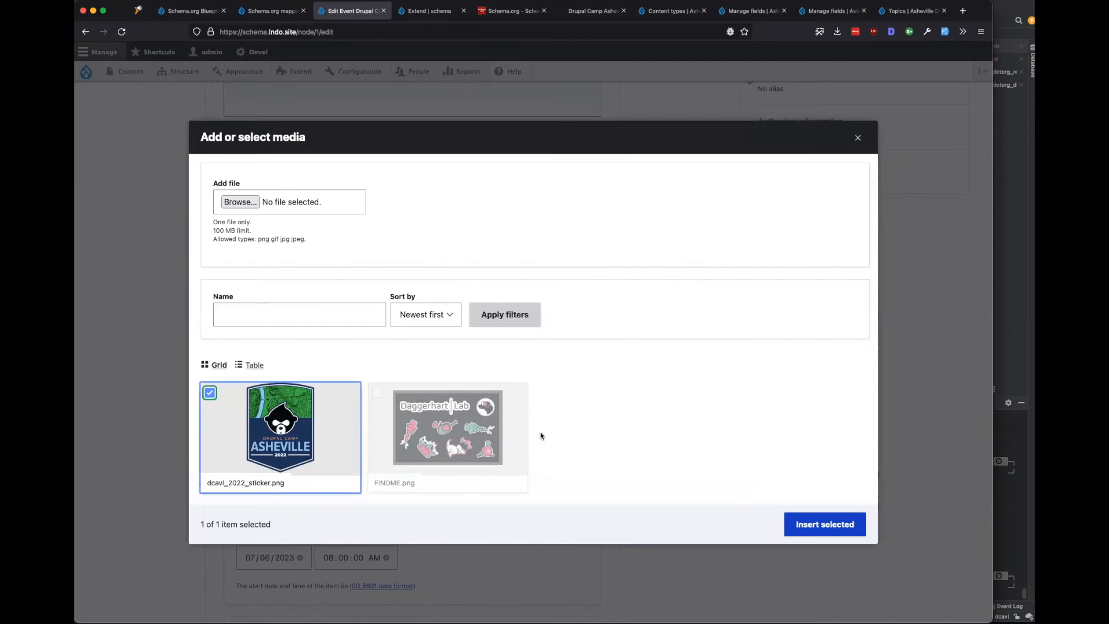
left_click(788, 533)
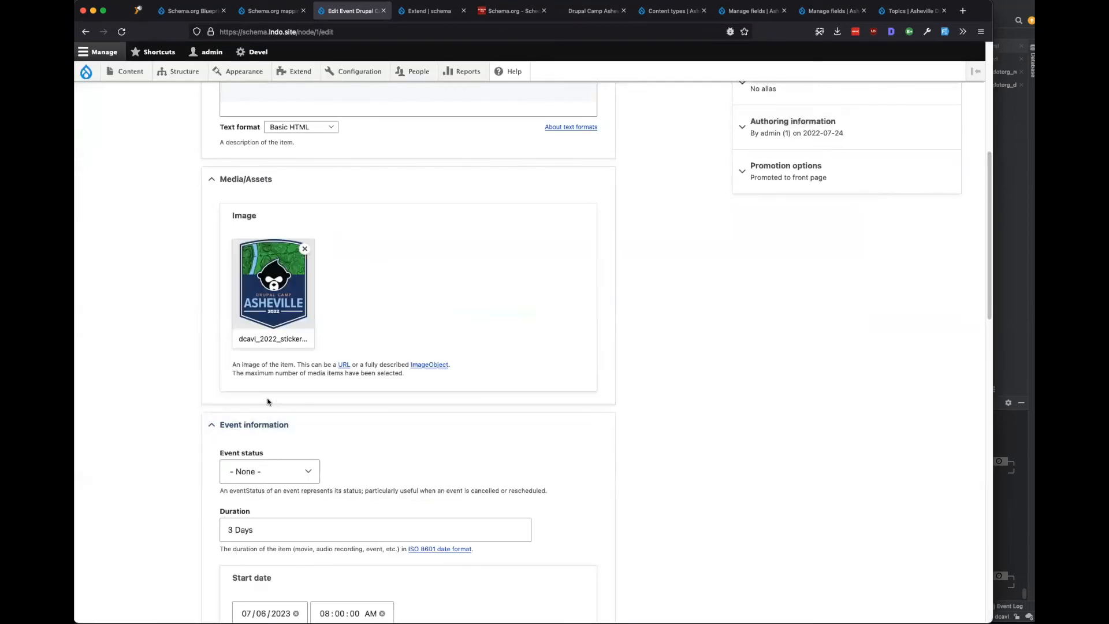
scroll(139, 392, "down", 5)
left_click(271, 328)
scroll(601, 340, "down", 15)
Add 'Unconference' as the third audience and save the event.
left_click(341, 310)
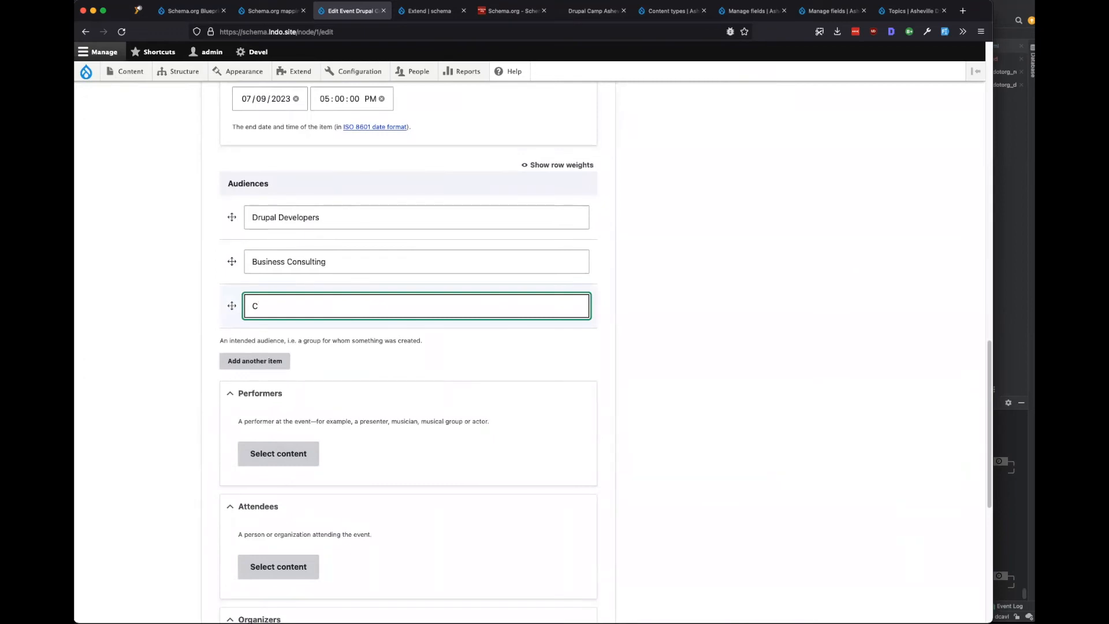
type("Unconfer")
scroll(244, 427, "down", 5)
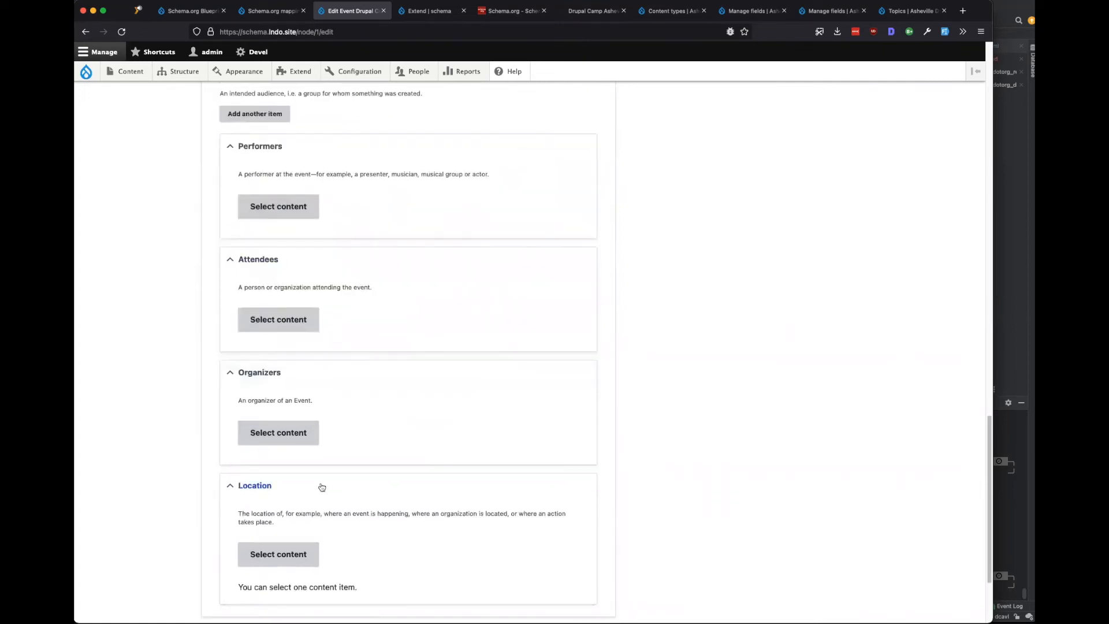
scroll(321, 487, "down", 1)
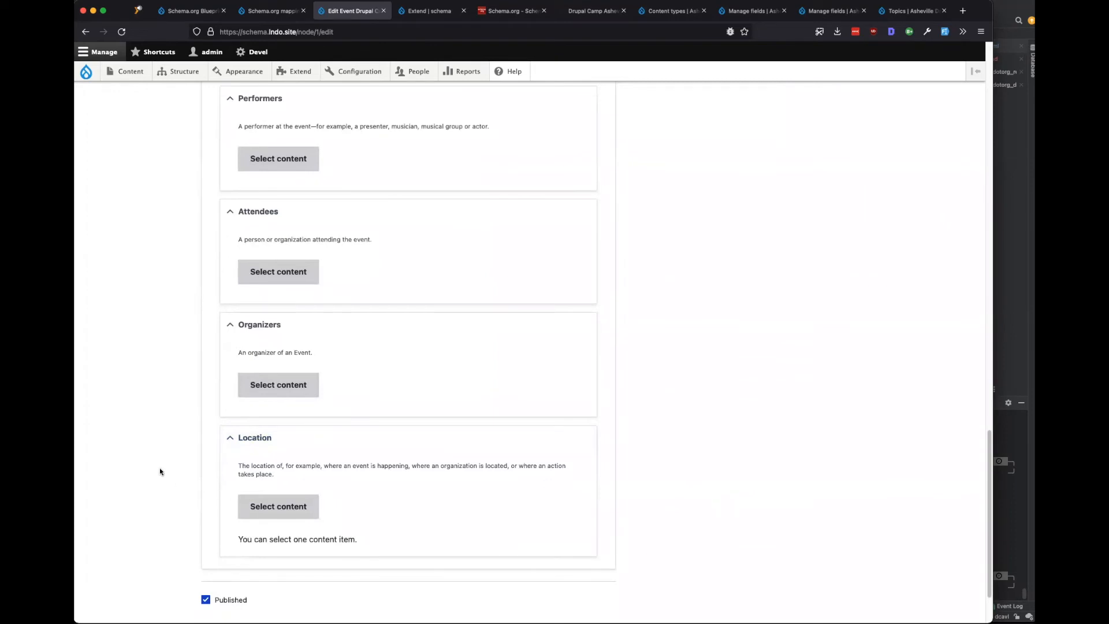
scroll(160, 471, "down", 2)
left_click(222, 554)
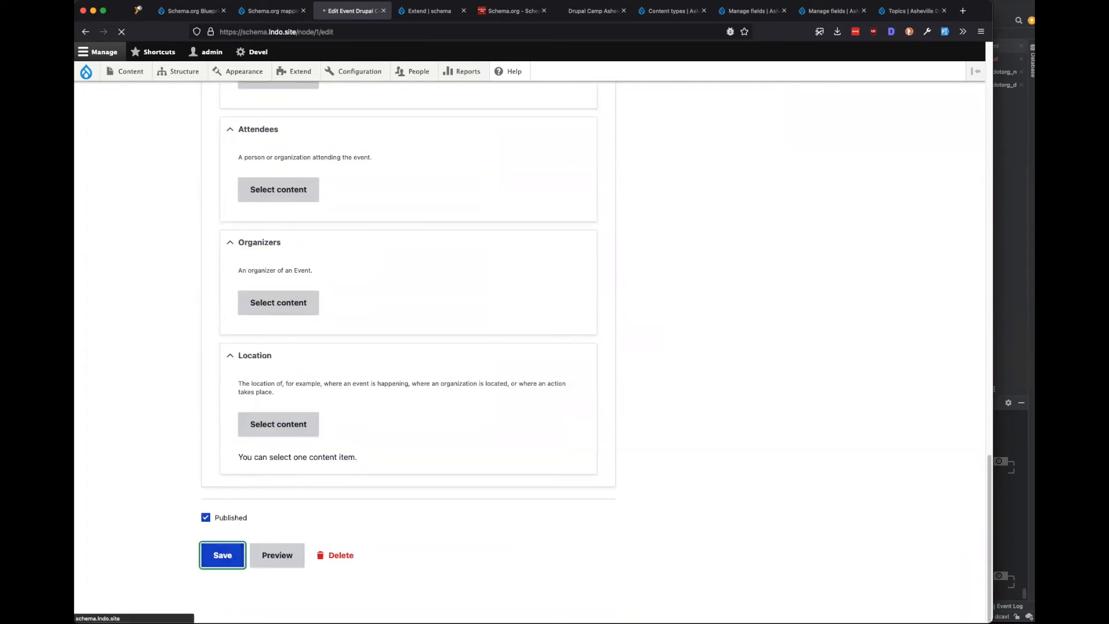
left_click(398, 10)
Switch the Event Location widget to Inline entity form - Complex and save the form display.
mouse_move(184, 73)
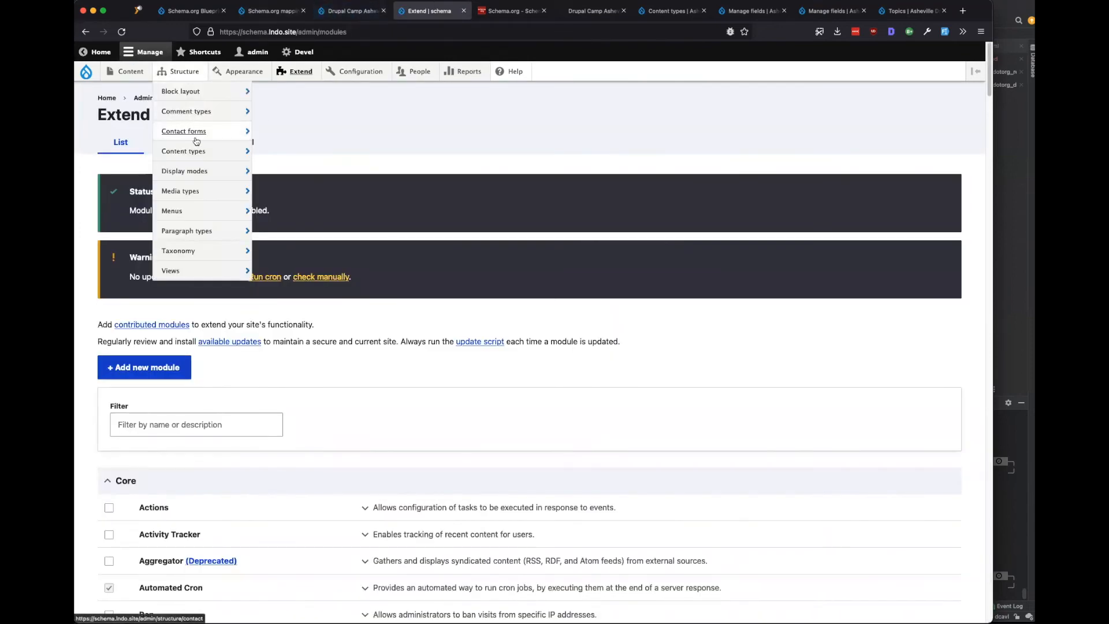
mouse_move(203, 154)
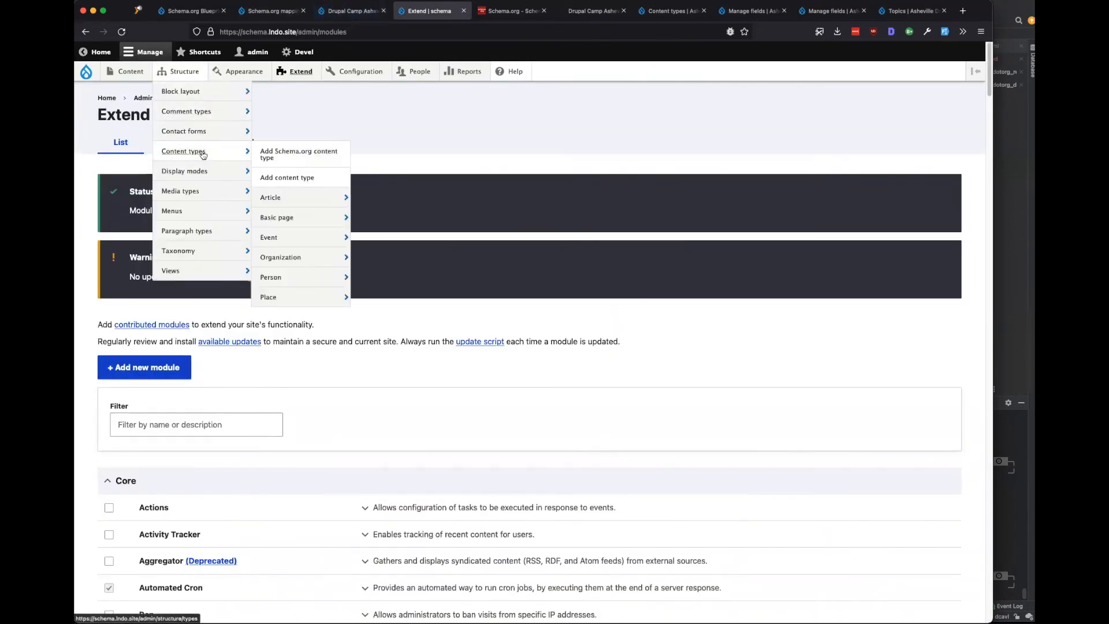
mouse_move(297, 239)
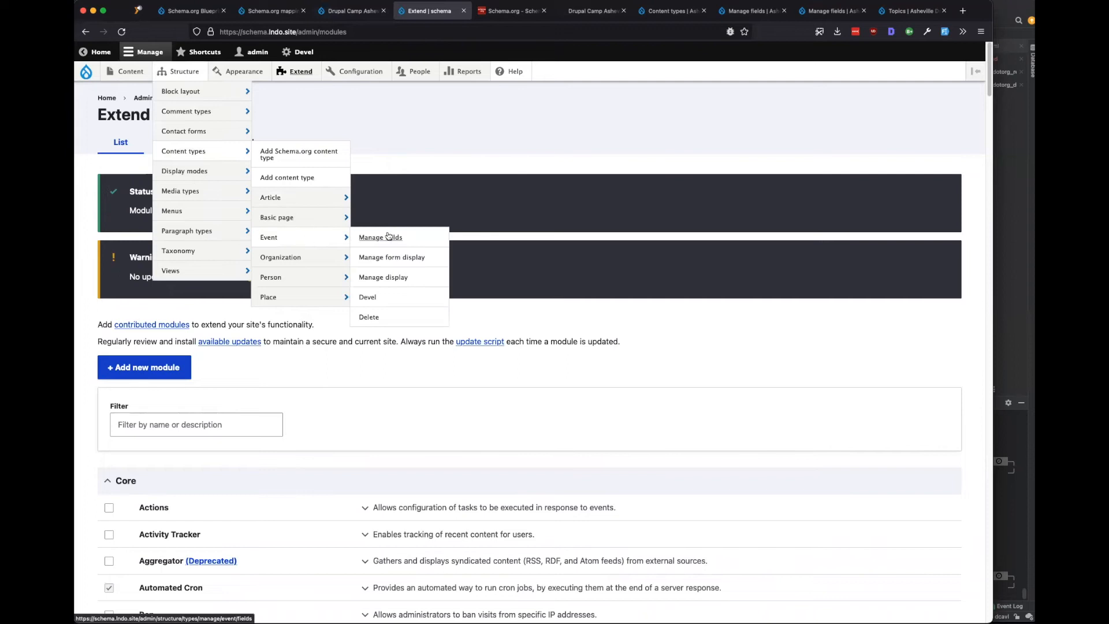
left_click(384, 257)
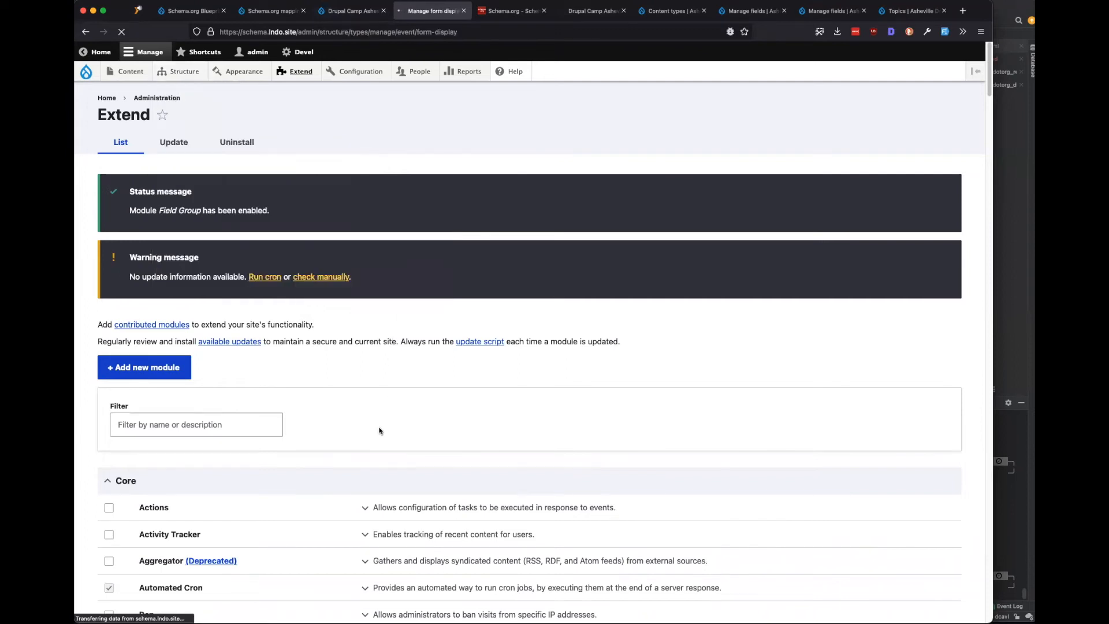
left_click(431, 452)
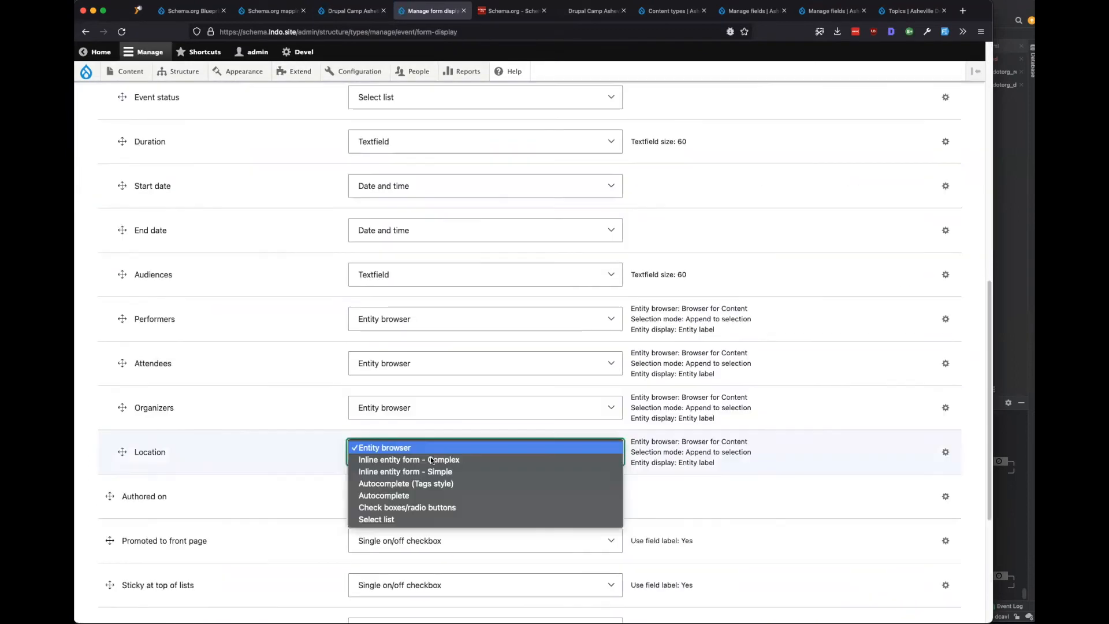
left_click(473, 459)
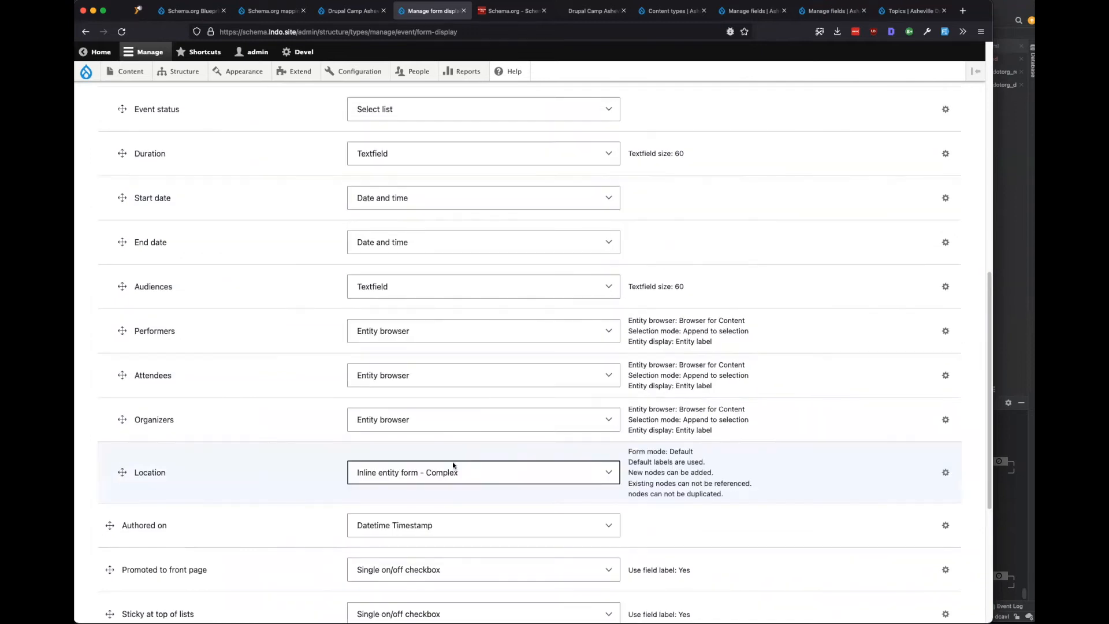
scroll(296, 480, "down", 5)
left_click(116, 555)
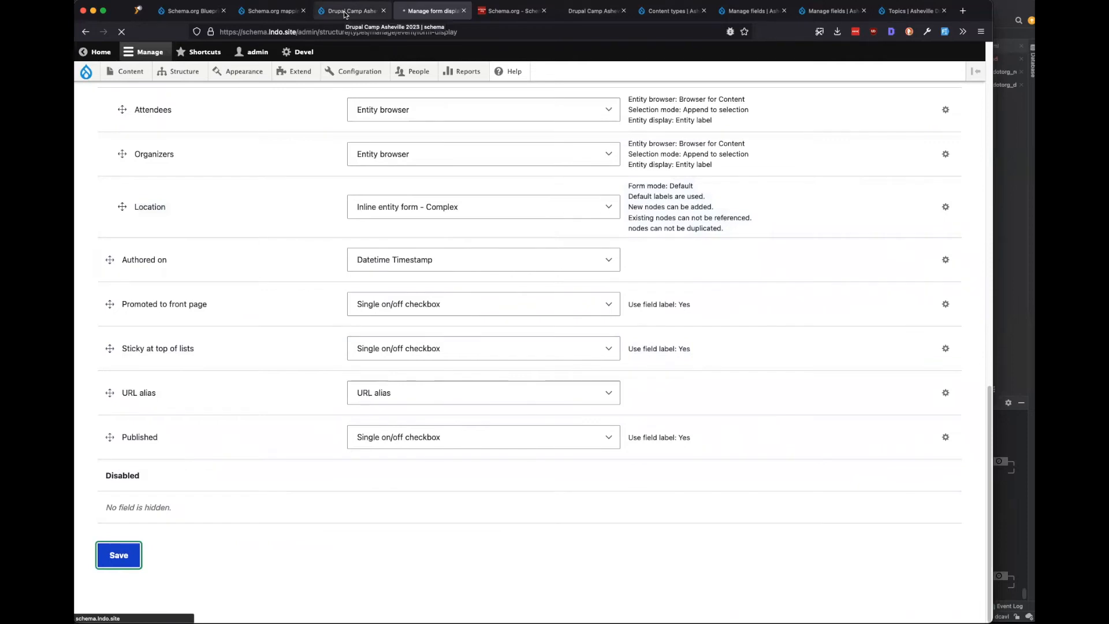
left_click(345, 12)
Edit the event and start a new inline Location node titled UNCA.
left_click(295, 290)
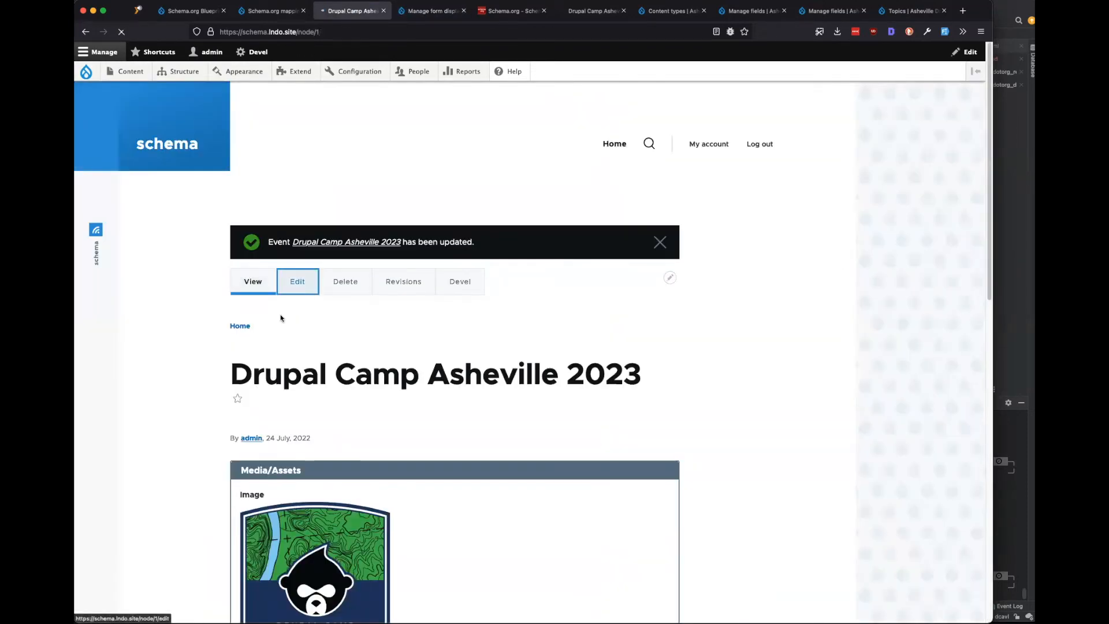
scroll(159, 403, "down", 15)
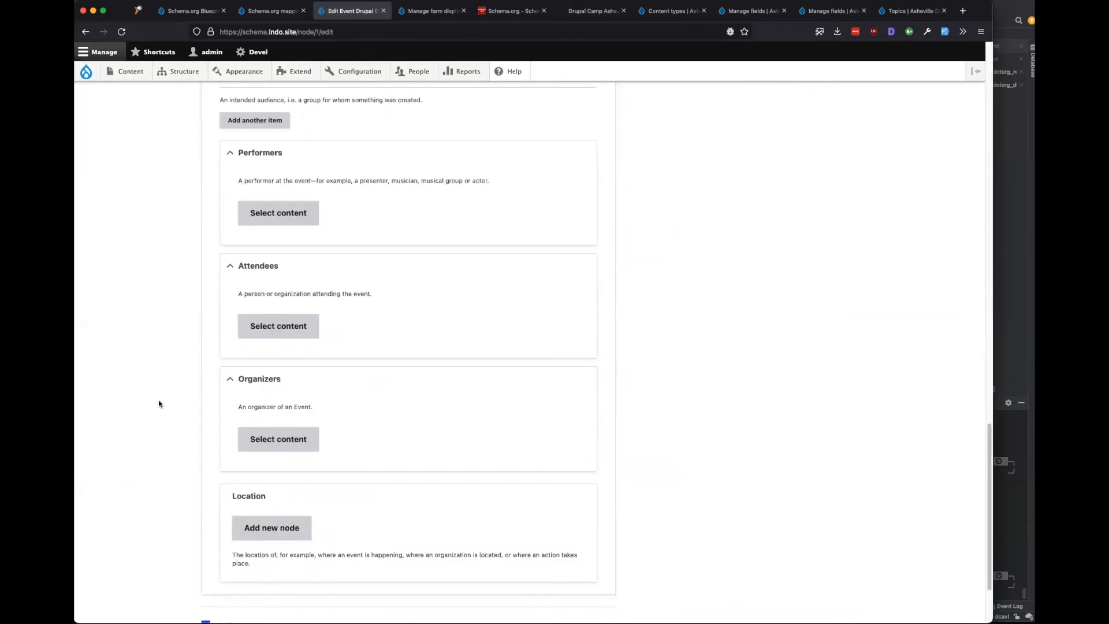
scroll(158, 403, "down", 4)
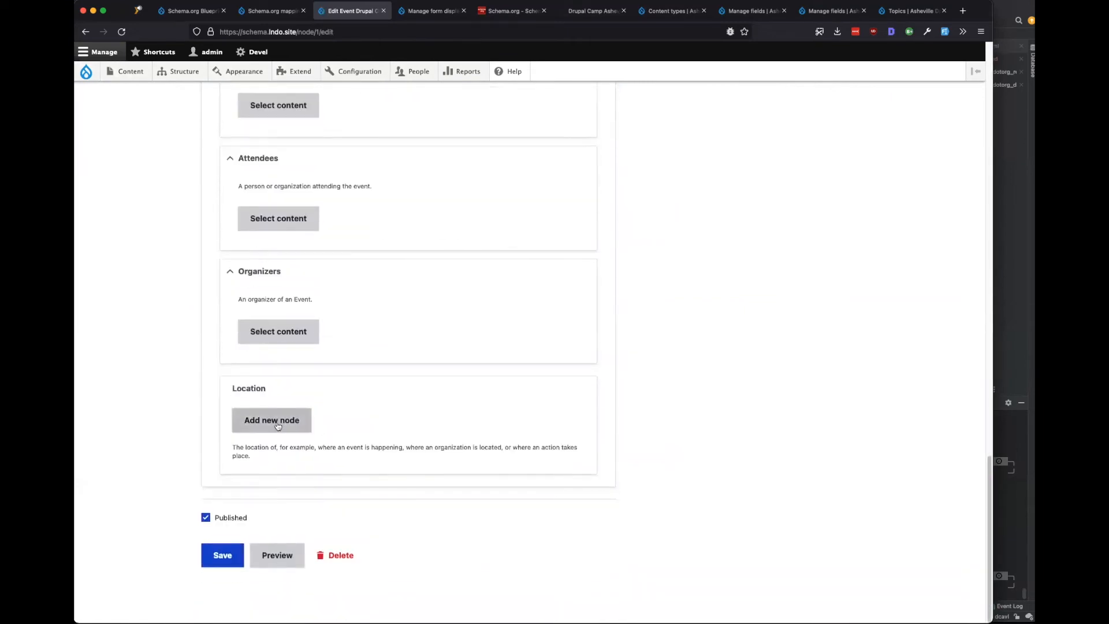
left_click(288, 421)
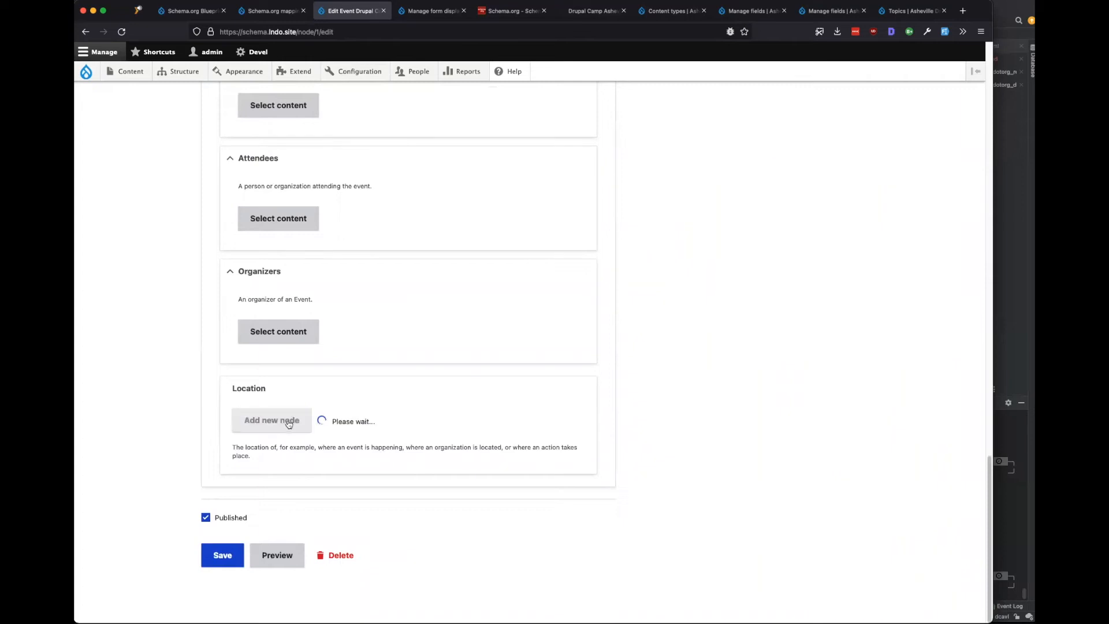
scroll(304, 365, "down", 5)
left_click(306, 326)
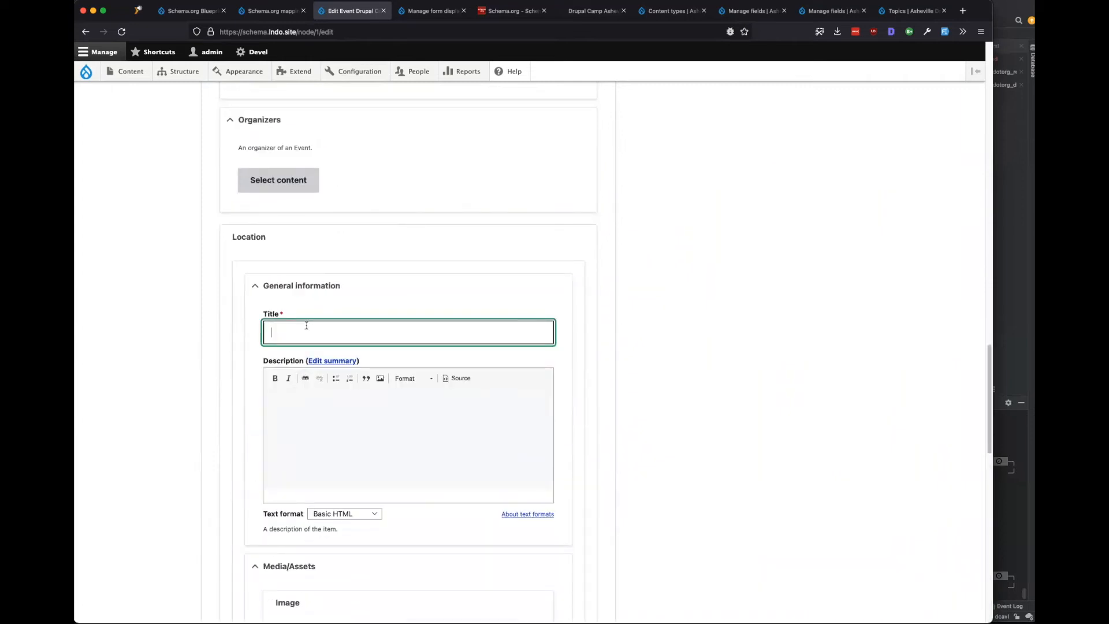
Create the UNCA location node and save Drupal Camp Asheville 2023.
scroll(323, 347, "down", 15)
left_click(341, 413)
scroll(233, 315, "down", 8)
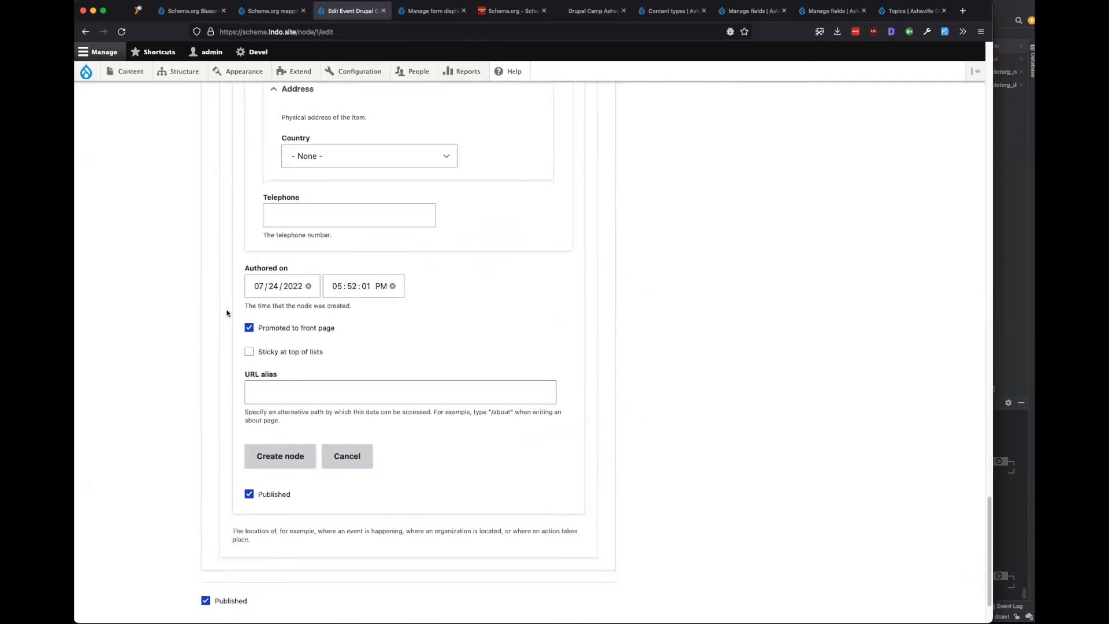
left_click(284, 464)
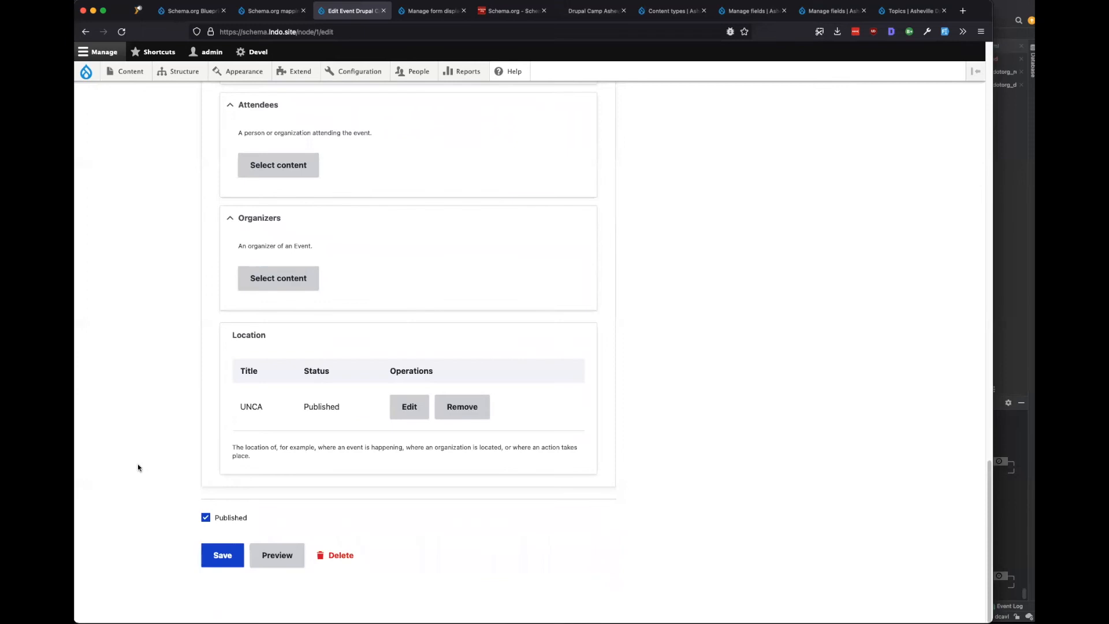
left_click(223, 556)
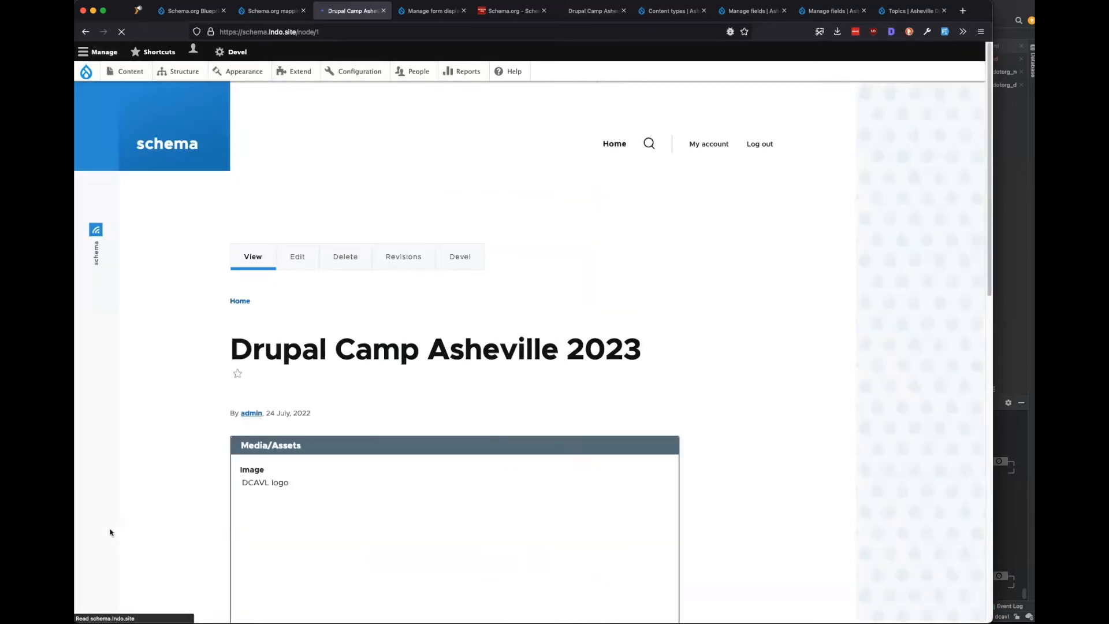
Compare the event page with the Event form display settings.
scroll(112, 527, "down", 10)
scroll(112, 522, "down", 3)
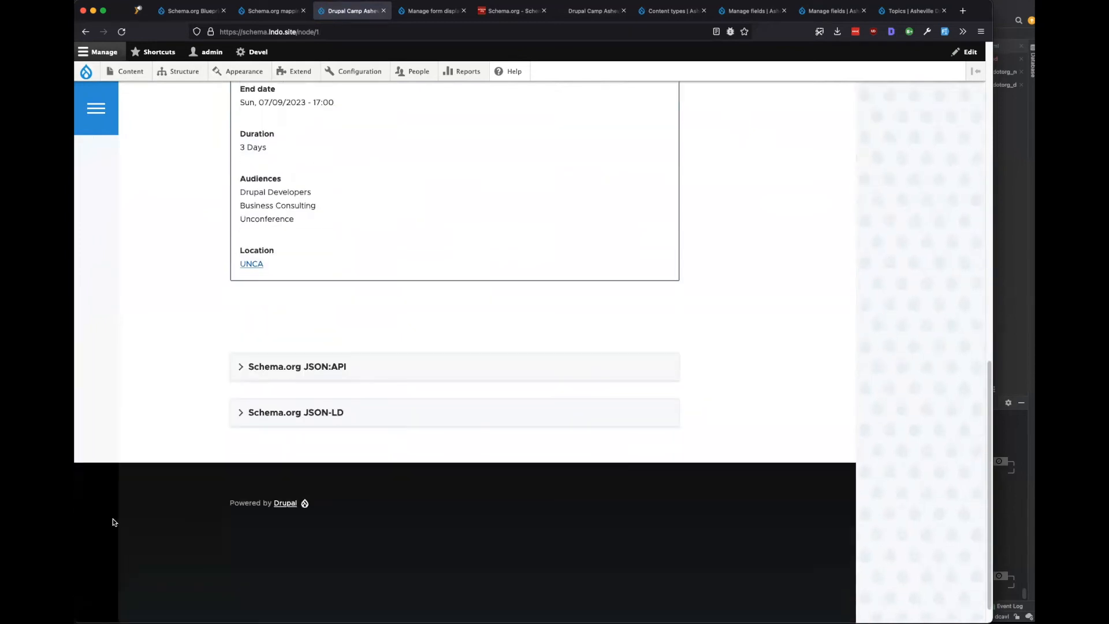
scroll(113, 522, "up", 3)
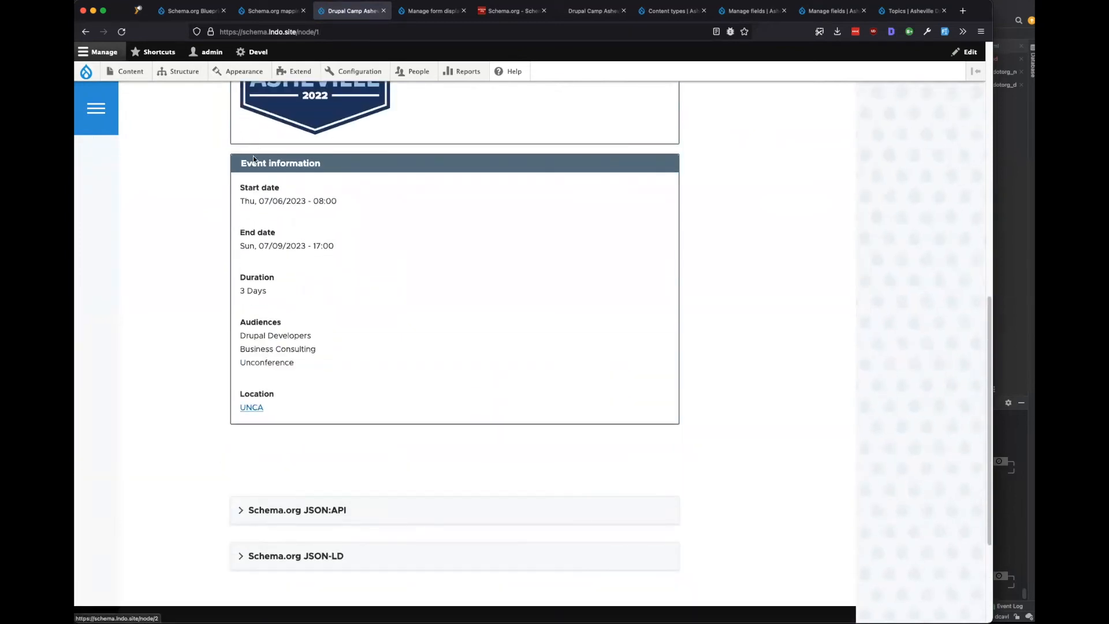
scroll(218, 309, "up", 10)
left_click(425, 16)
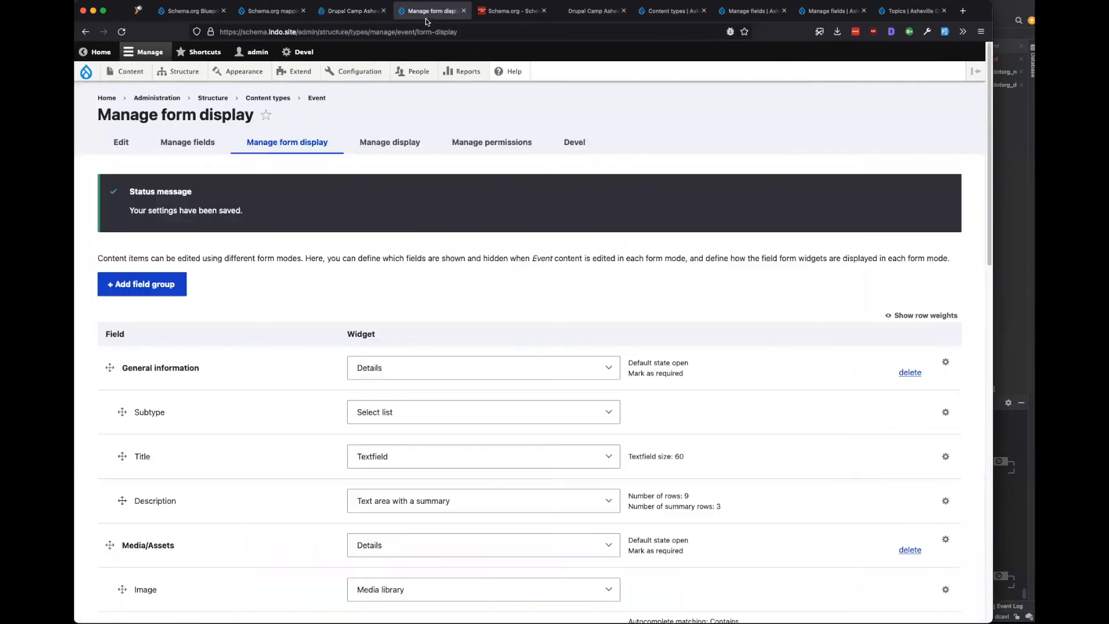
scroll(308, 311, "down", 5)
left_click(352, 10)
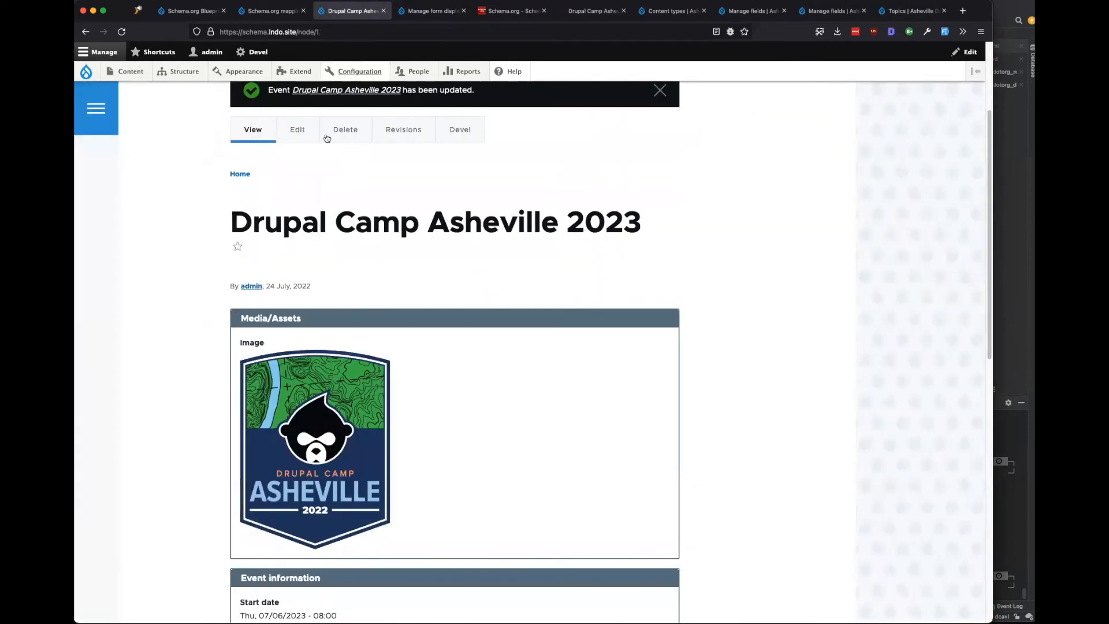
Set the Location widget to Inline entity form - Simple, save, and reopen the event for editing.
left_click(423, 11)
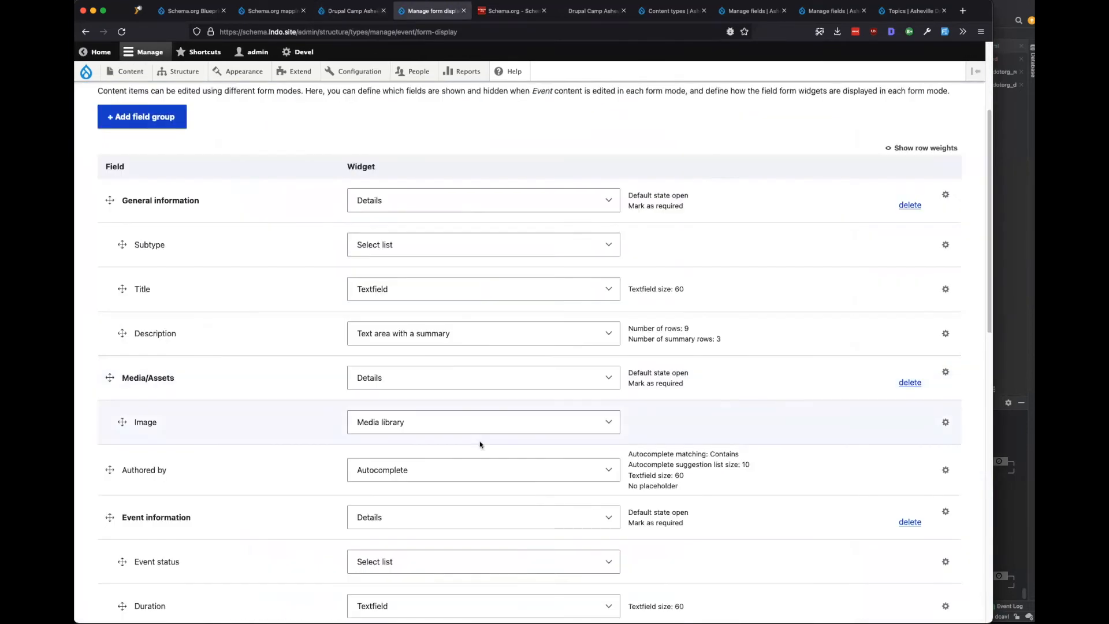
scroll(479, 444, "down", 4)
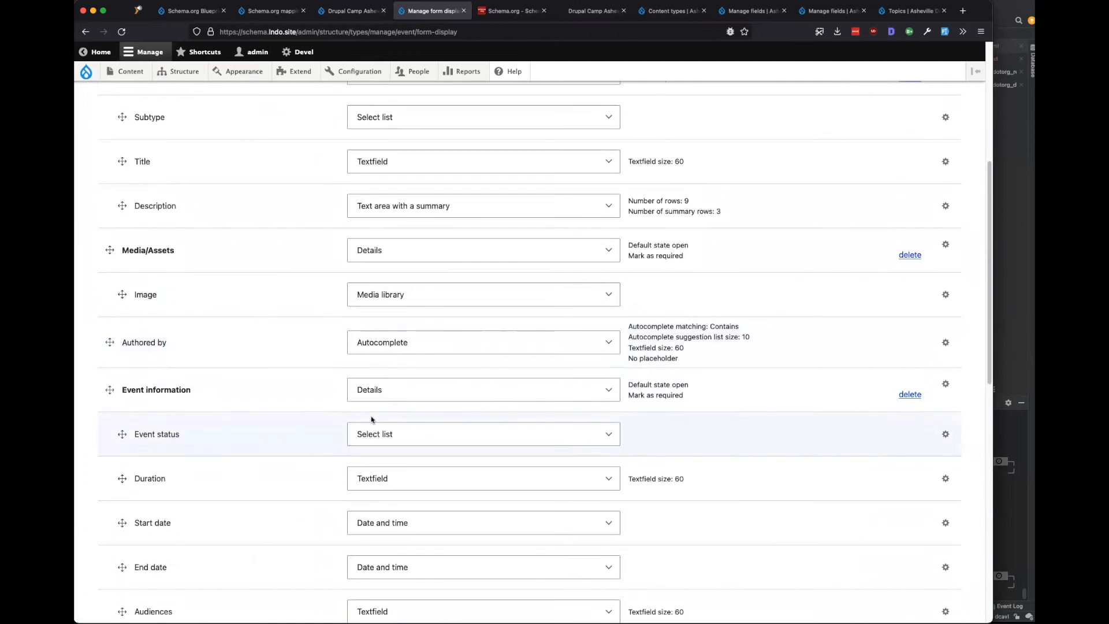
scroll(370, 417, "down", 4)
left_click(482, 462)
left_click(481, 471)
scroll(287, 502, "down", 4)
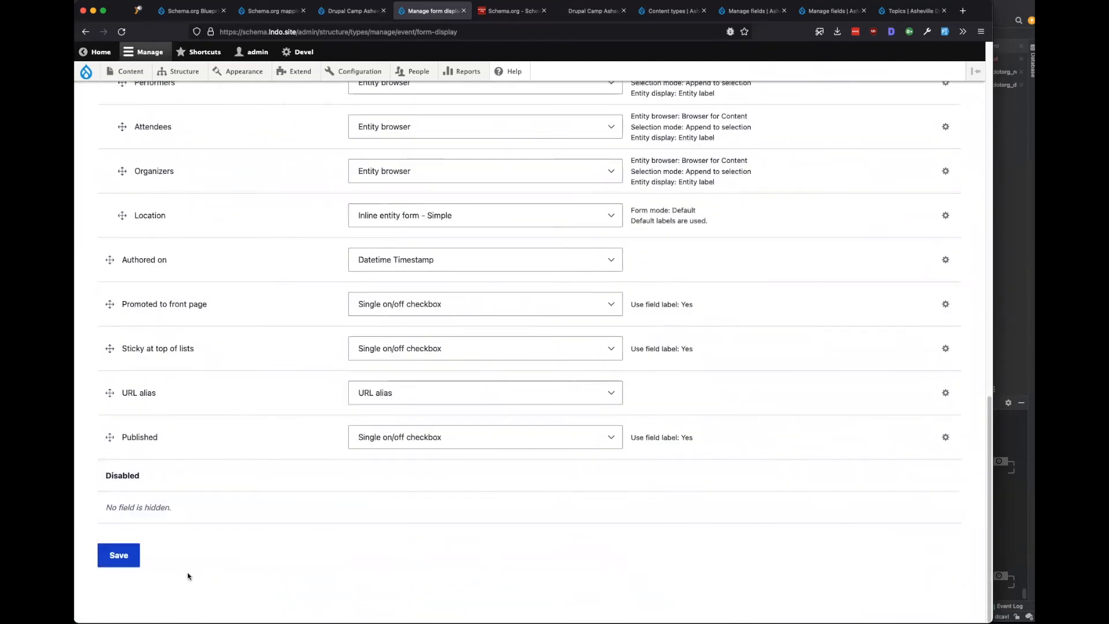
left_click(111, 550)
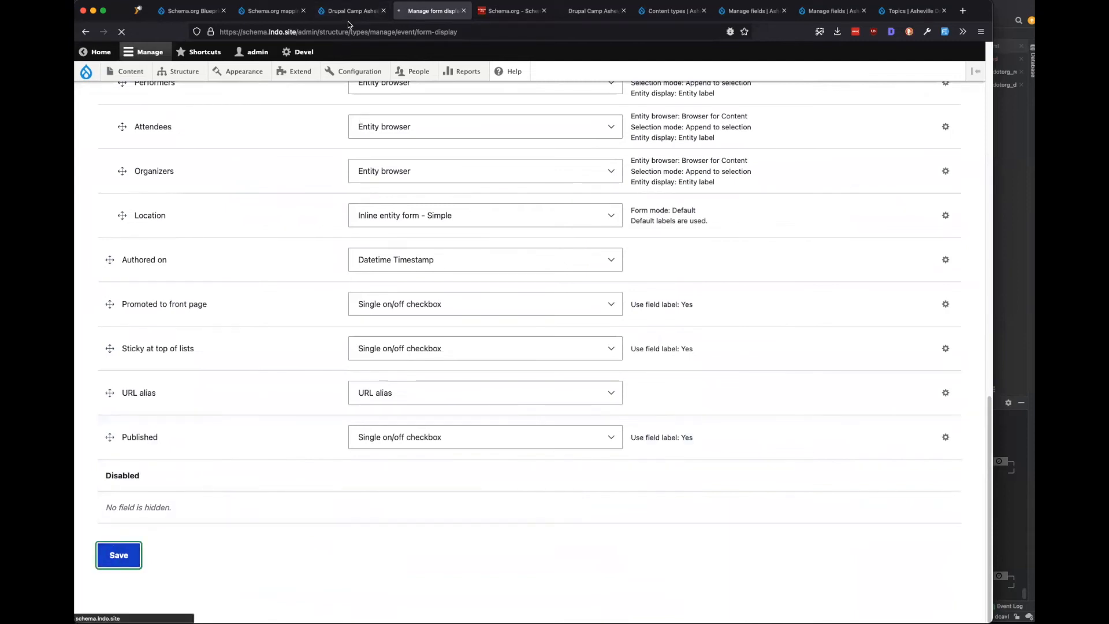
left_click(345, 12)
left_click(298, 129)
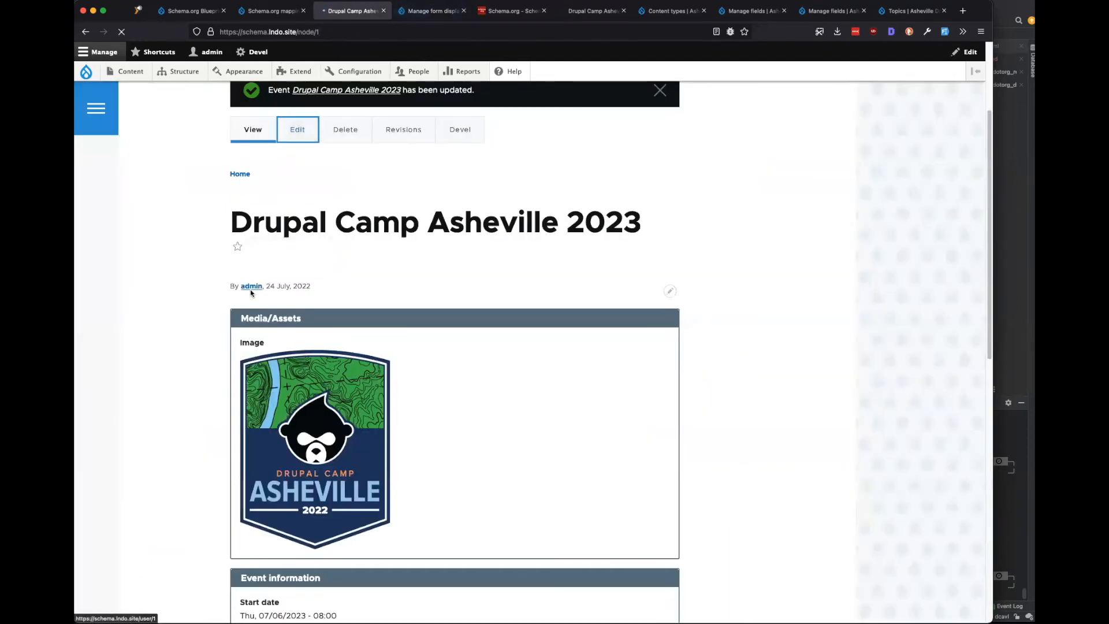
Scroll through the event edit form to review the Location field.
scroll(171, 374, "down", 15)
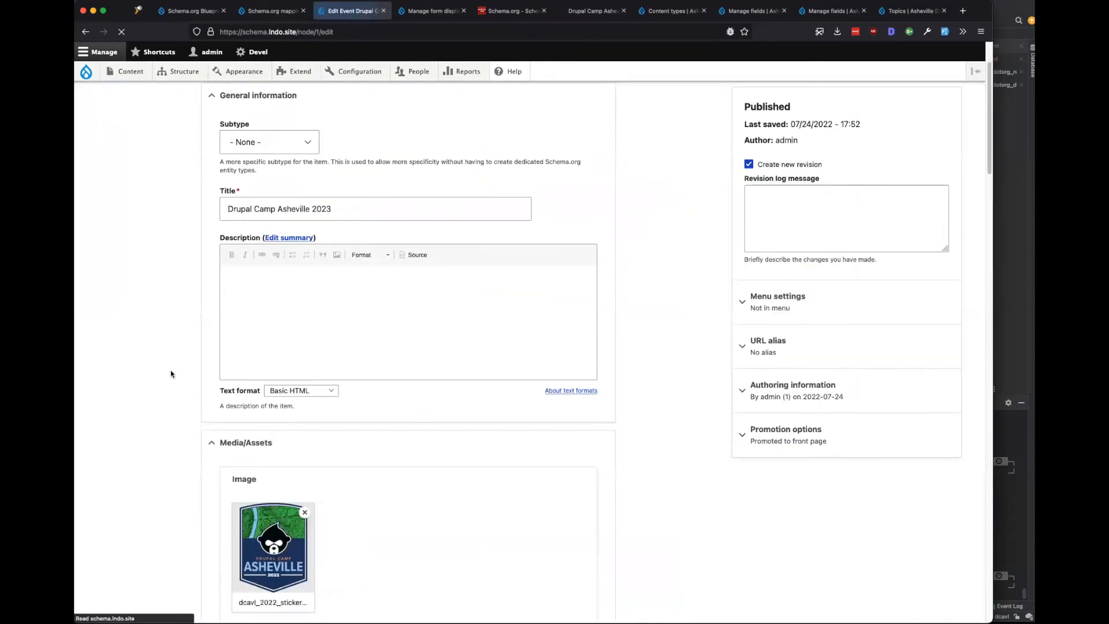
scroll(171, 373, "down", 10)
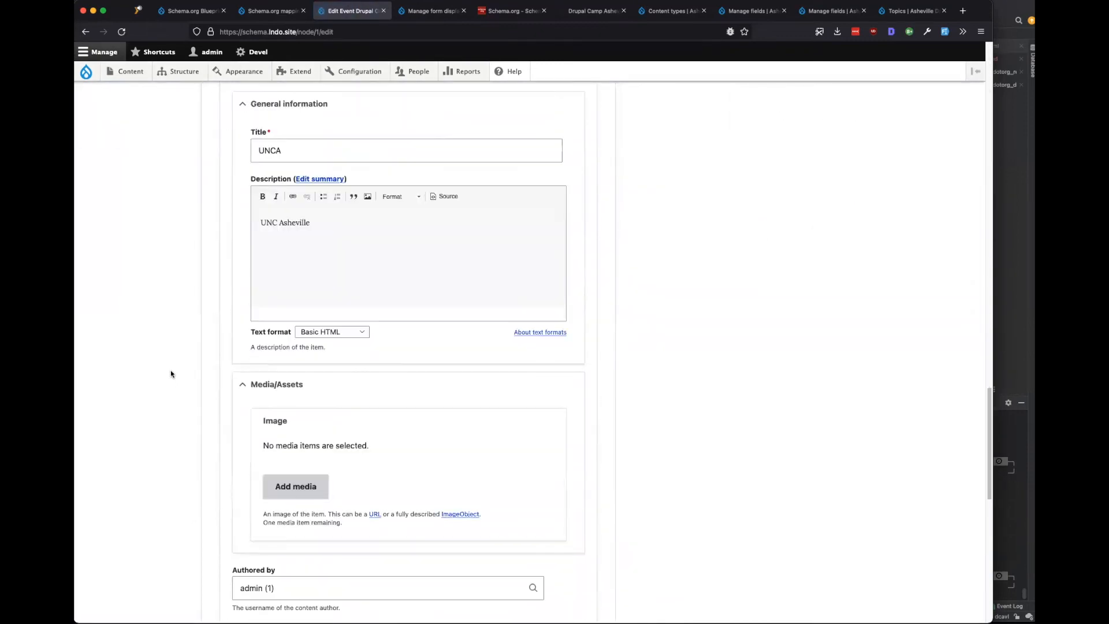
scroll(171, 374, "down", 6)
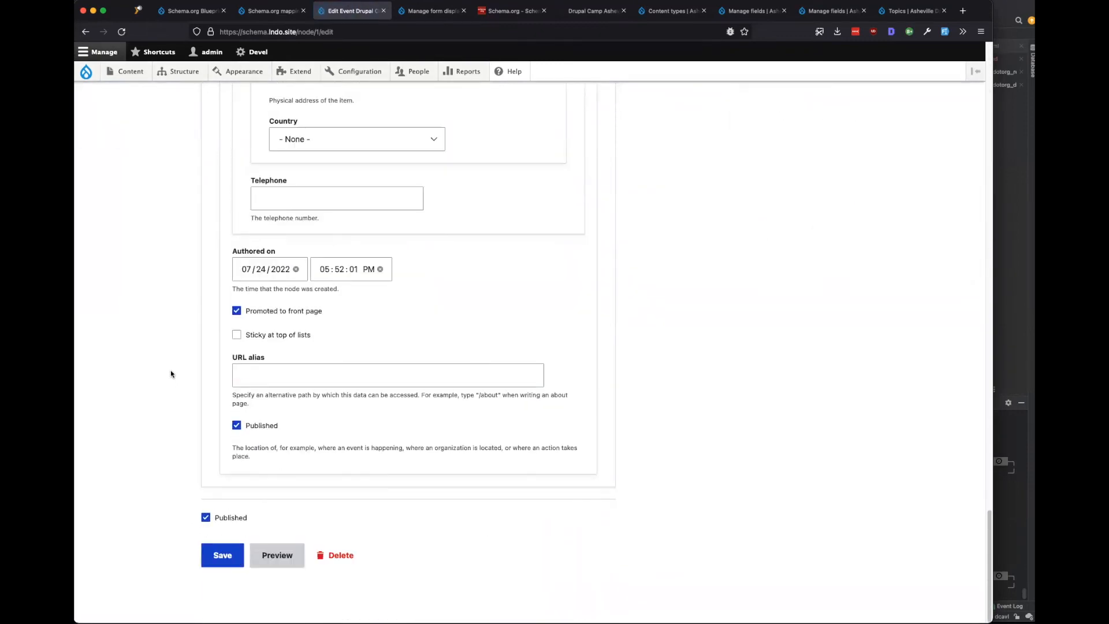
scroll(171, 373, "up", 4)
scroll(171, 374, "up", 8)
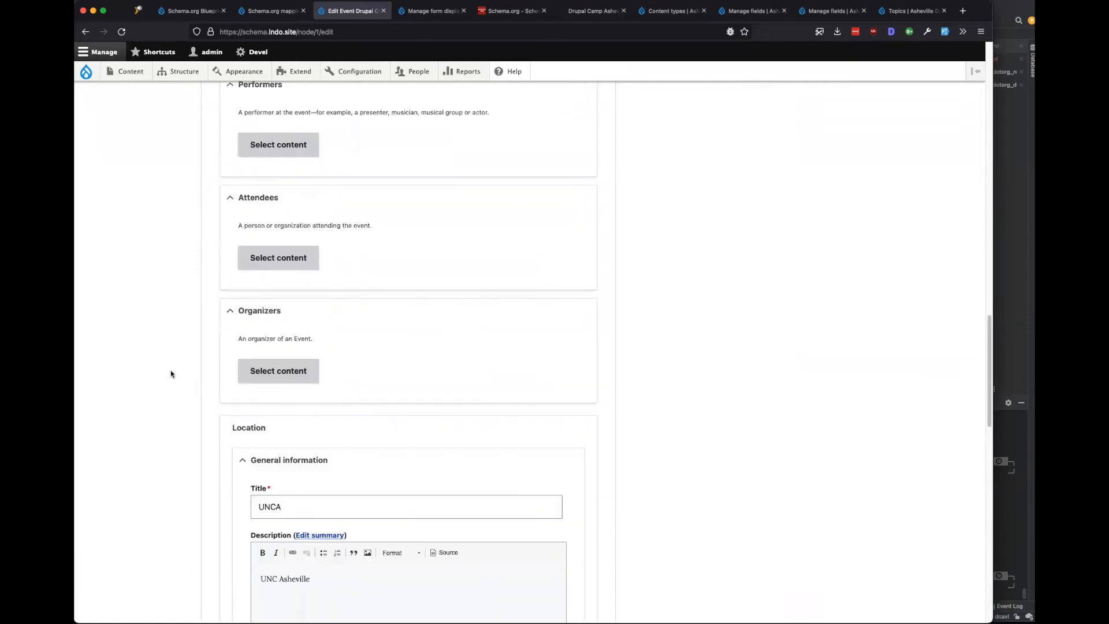
scroll(171, 374, "down", 10)
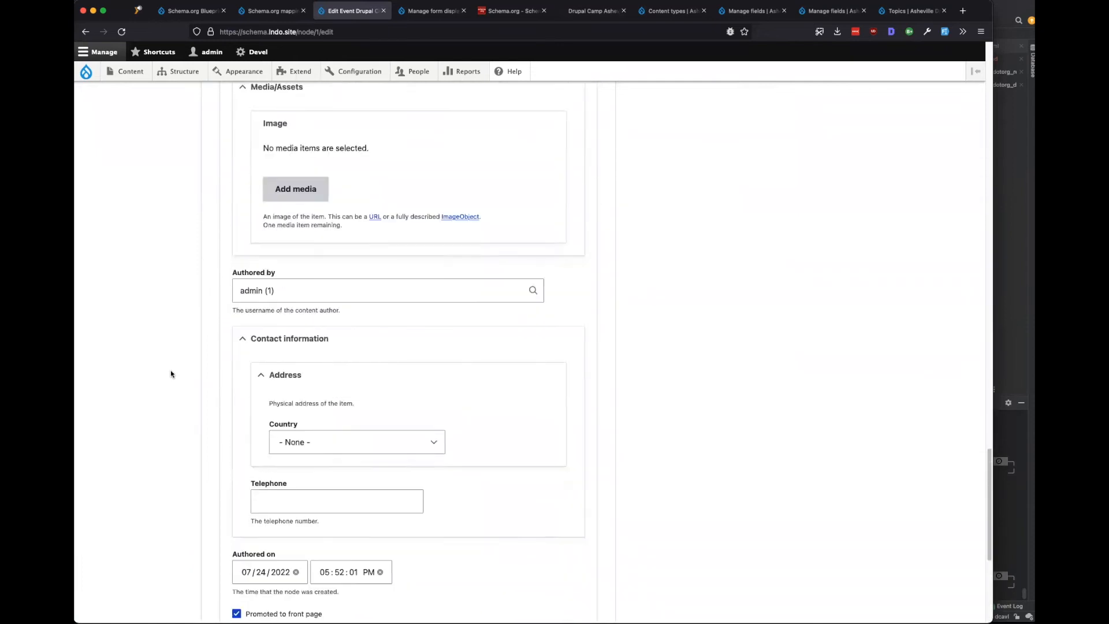
scroll(171, 374, "down", 3)
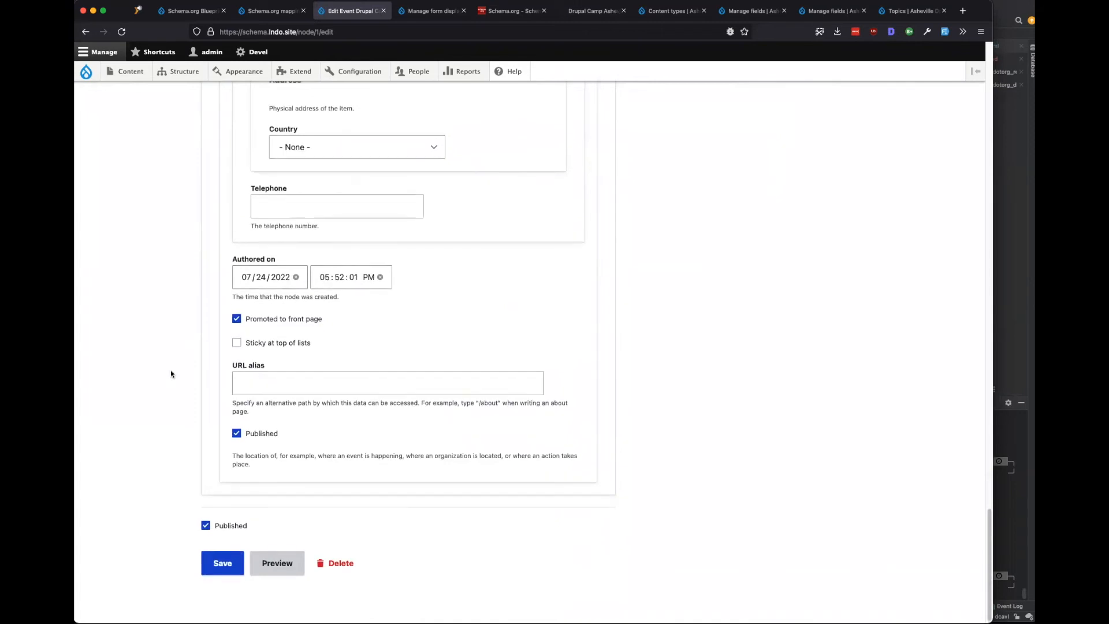
Switch the Location widget back to Inline entity form - Complex.
left_click(434, 17)
scroll(452, 397, "down", 3)
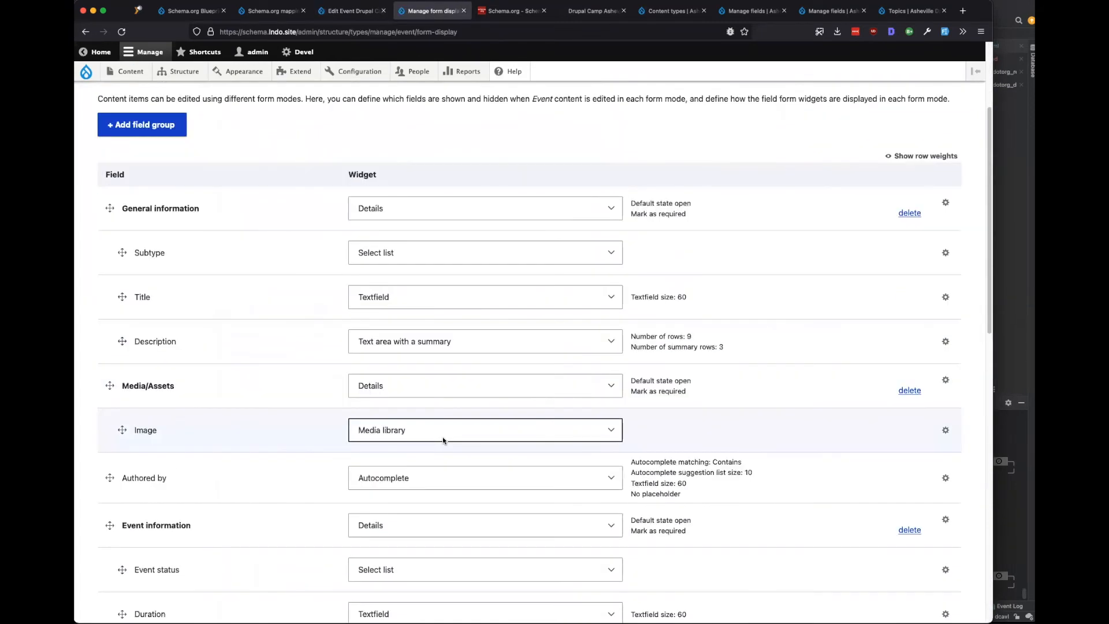
scroll(442, 436, "down", 1)
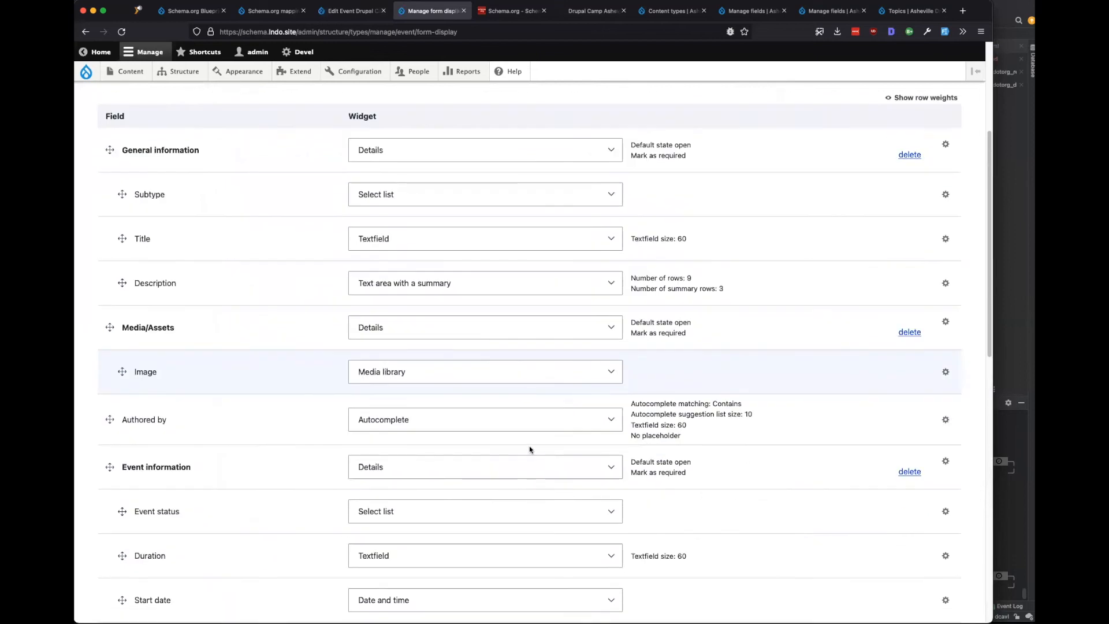
scroll(529, 449, "down", 1)
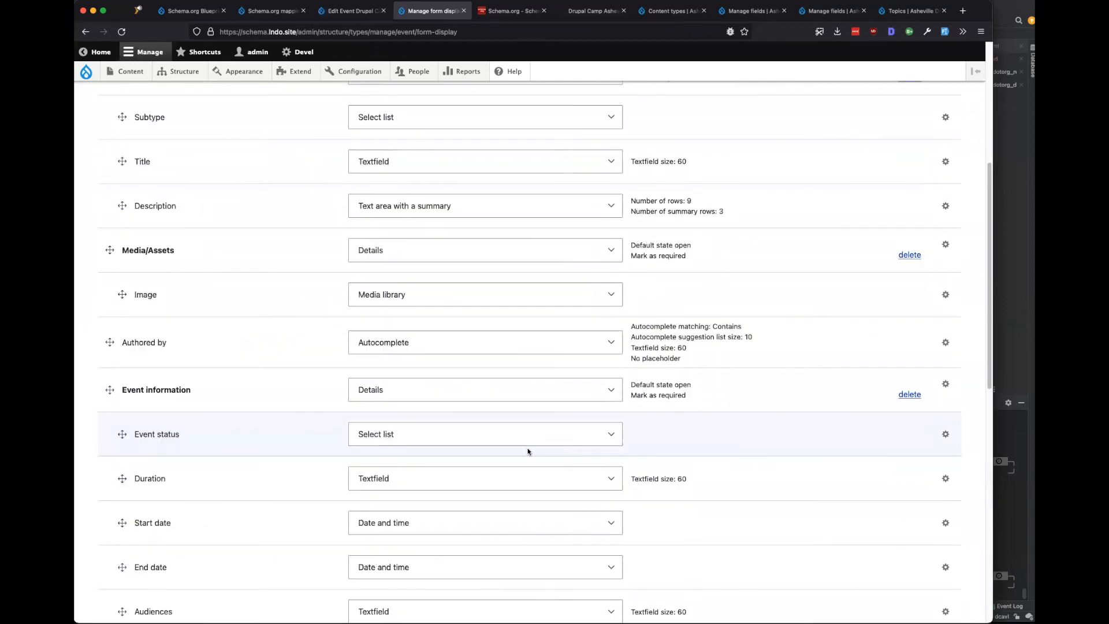
scroll(527, 450, "down", 8)
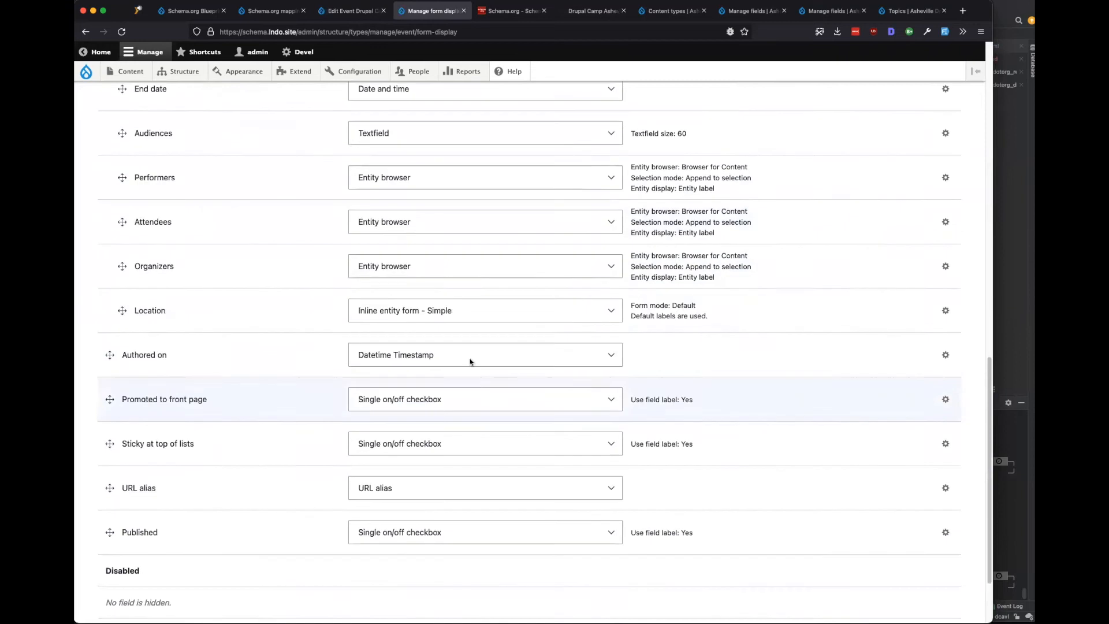
left_click(464, 318)
left_click(439, 295)
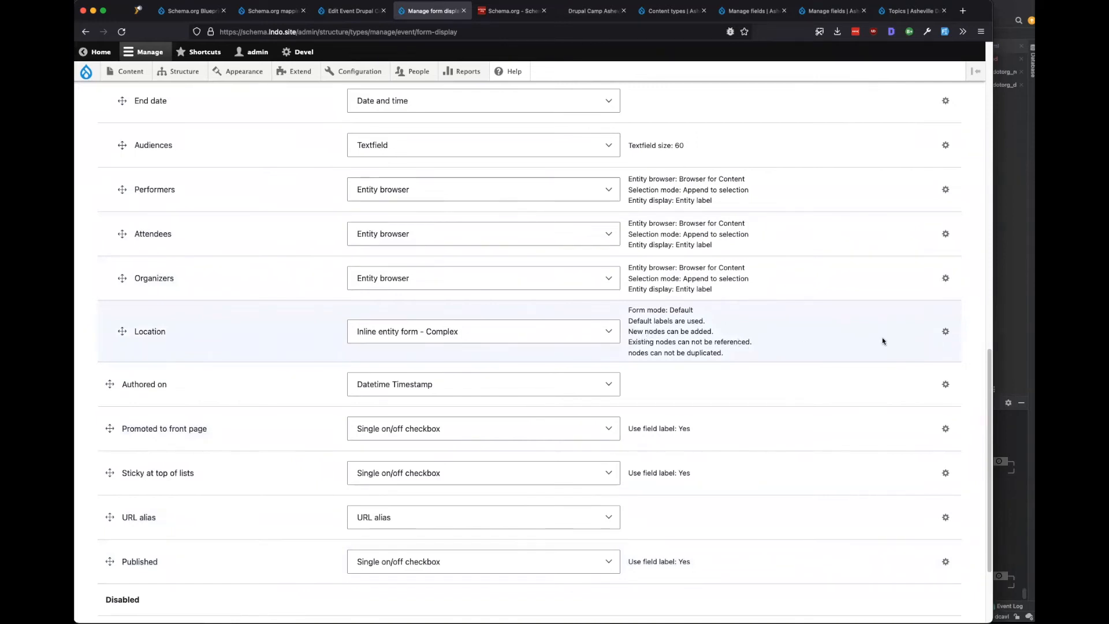
Allow existing nodes in Location's widget settings, keeping Contains autocomplete matching.
left_click_drag(629, 342, 660, 342)
left_click(944, 331)
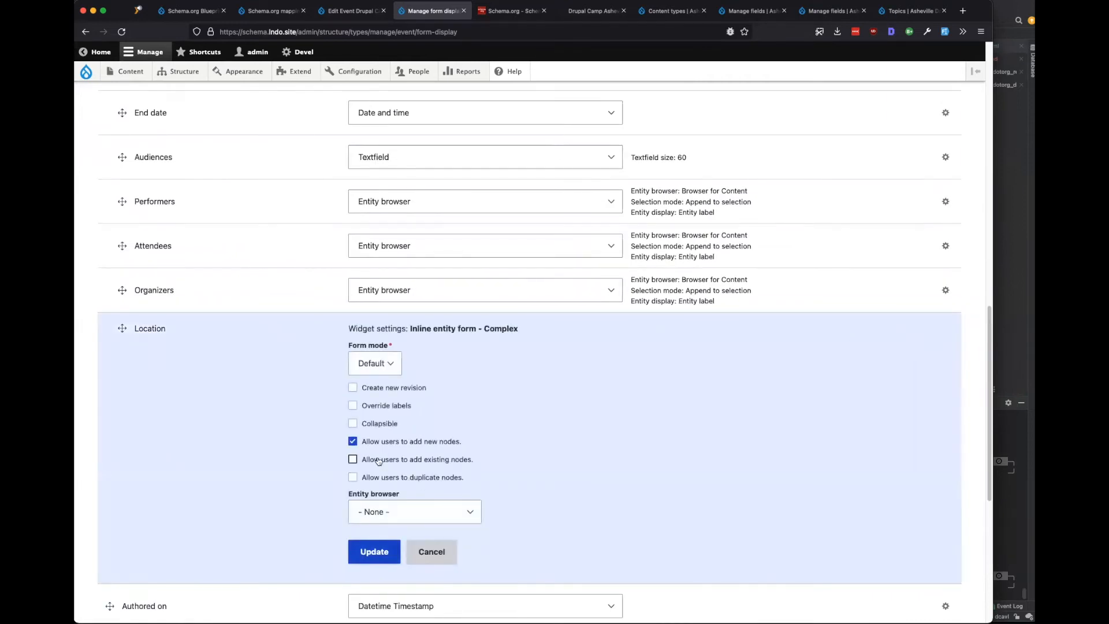
left_click(378, 461)
left_click(341, 494)
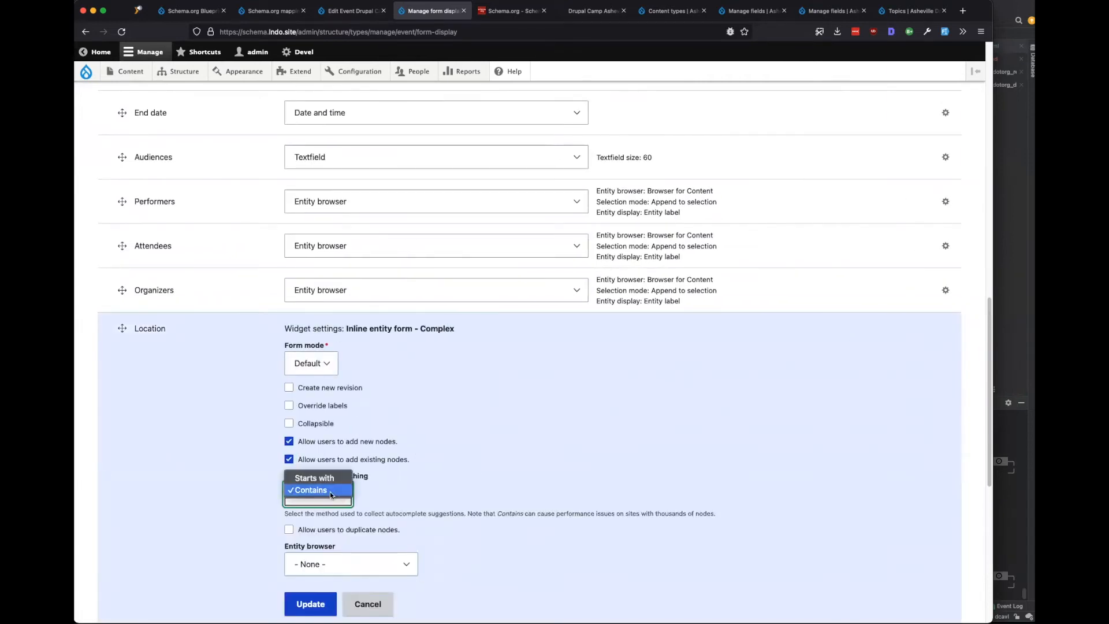
left_click(504, 485)
scroll(490, 474, "down", 3)
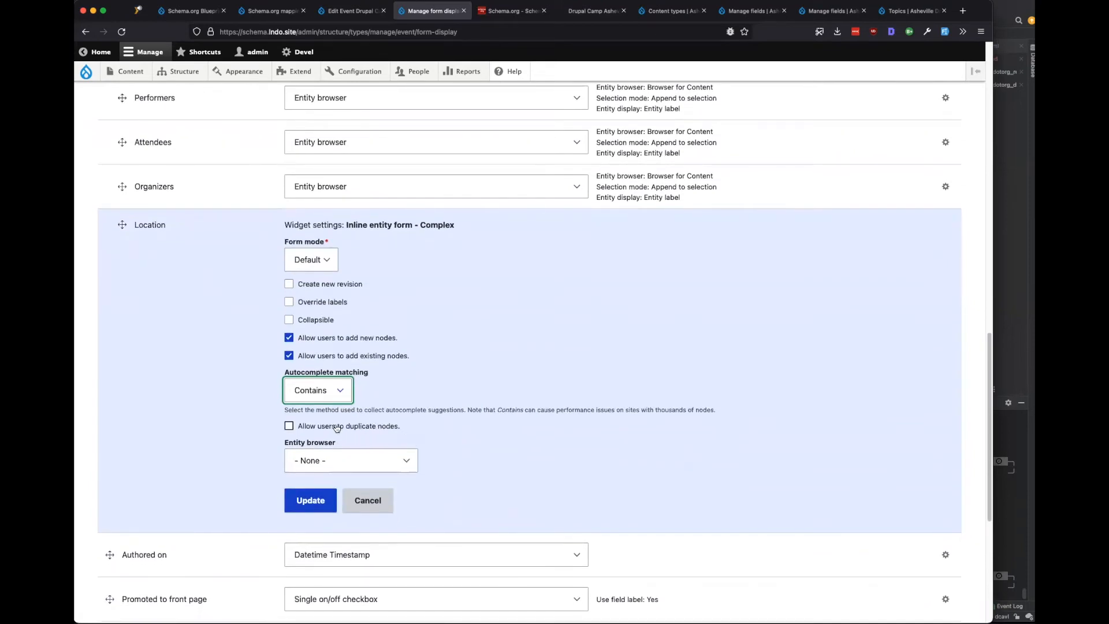
Choose Browser for Content as Location's entity browser, update, and save the form display.
left_click(317, 461)
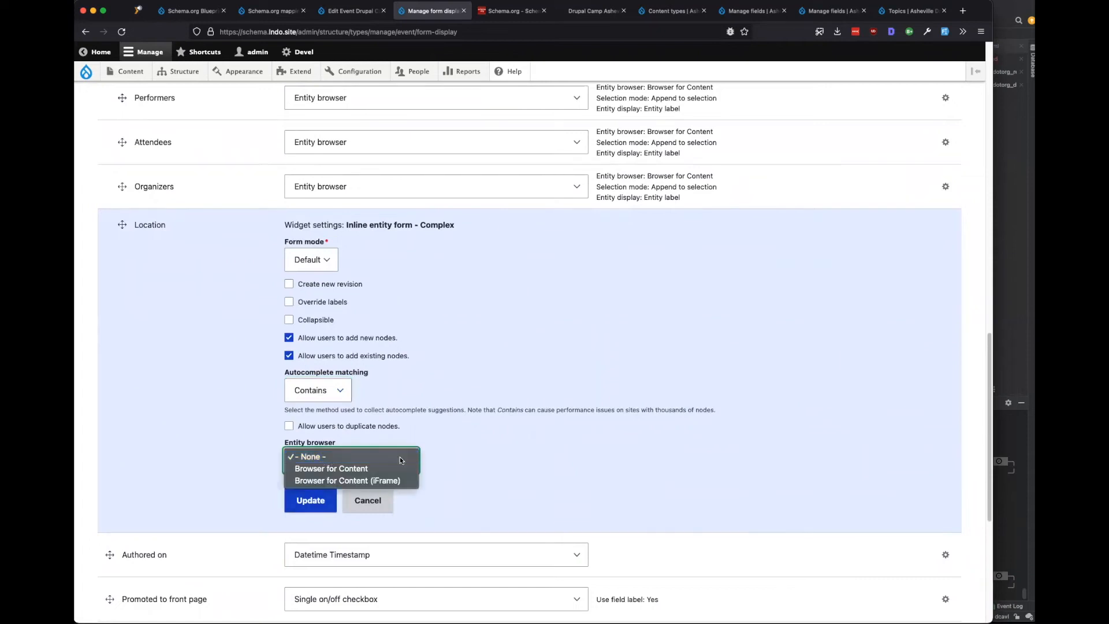
left_click(638, 460)
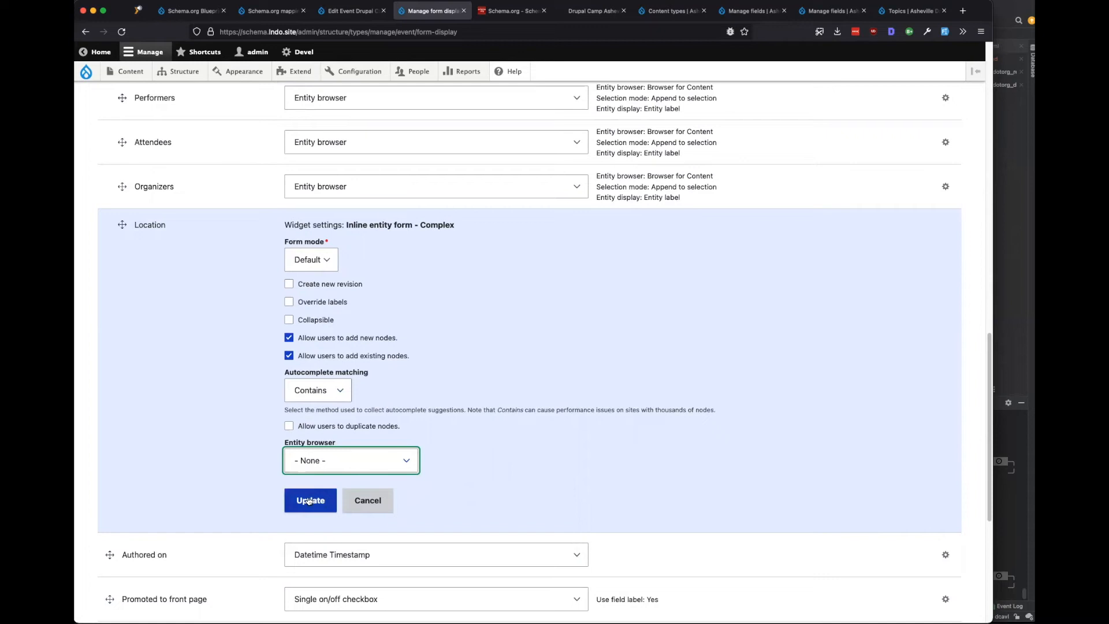
left_click(327, 460)
left_click(332, 467)
left_click(323, 502)
key("Return")
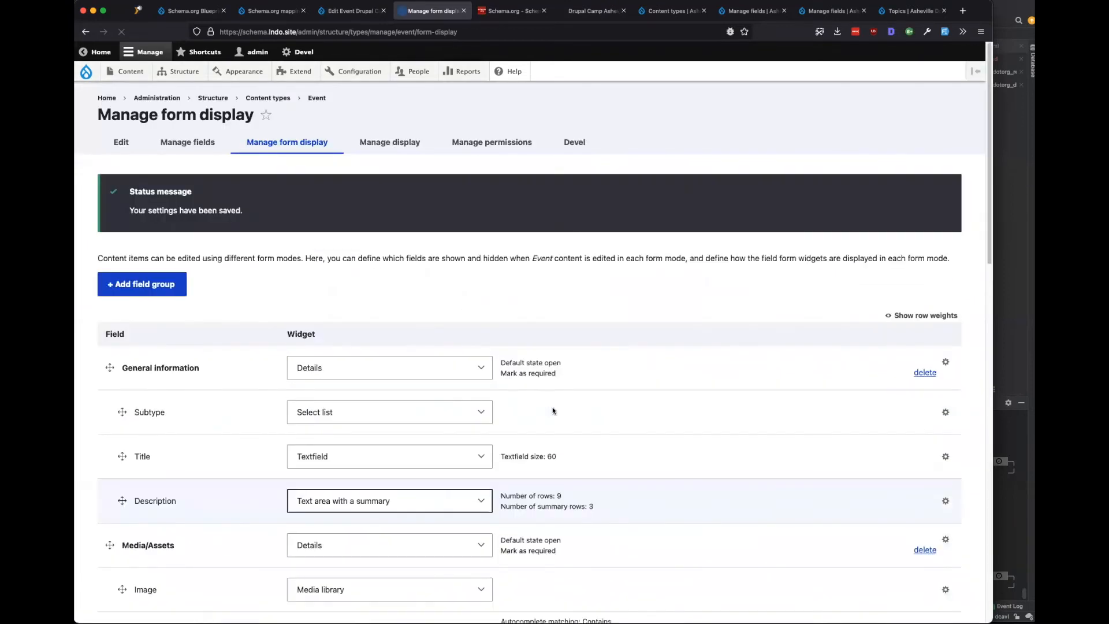
Reload the event edit form and remove UNCA from the Location field.
left_click(370, 12)
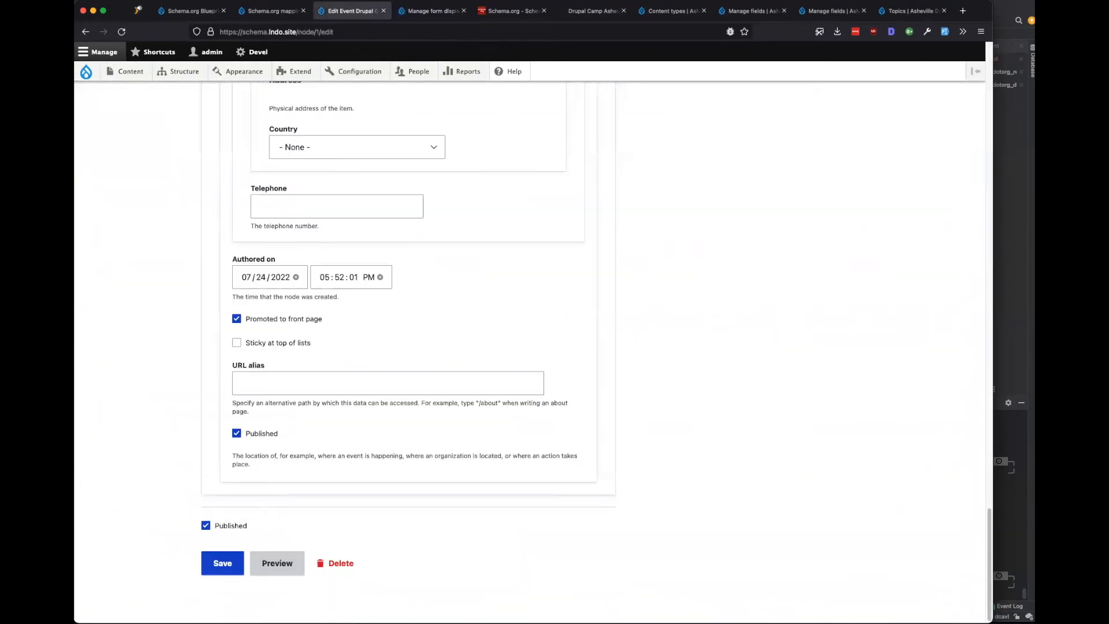
left_click(121, 31)
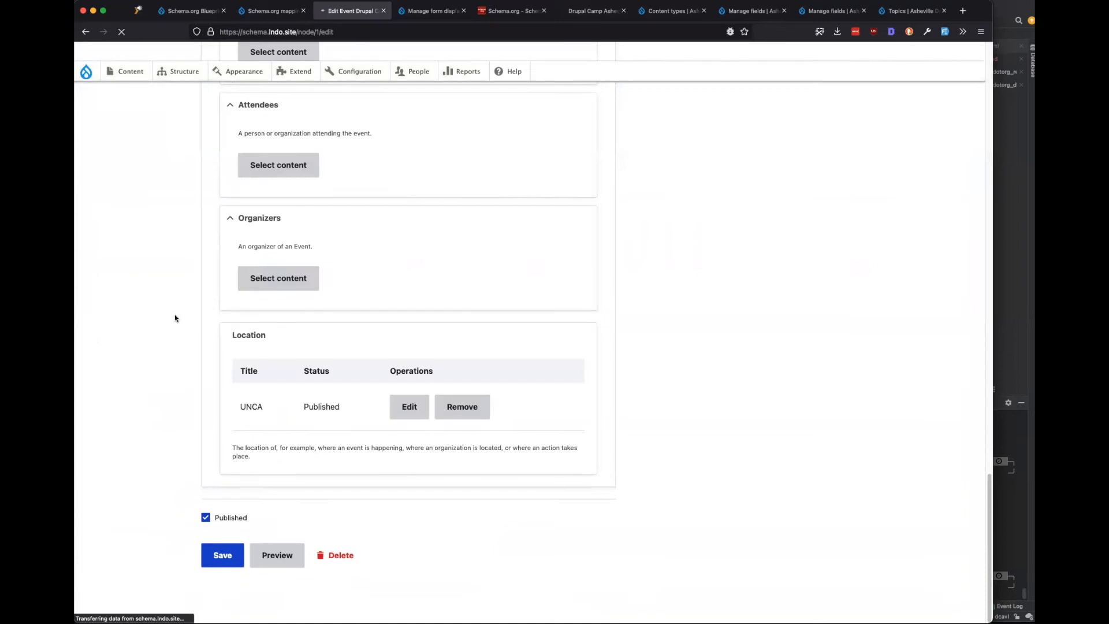
left_click(462, 406)
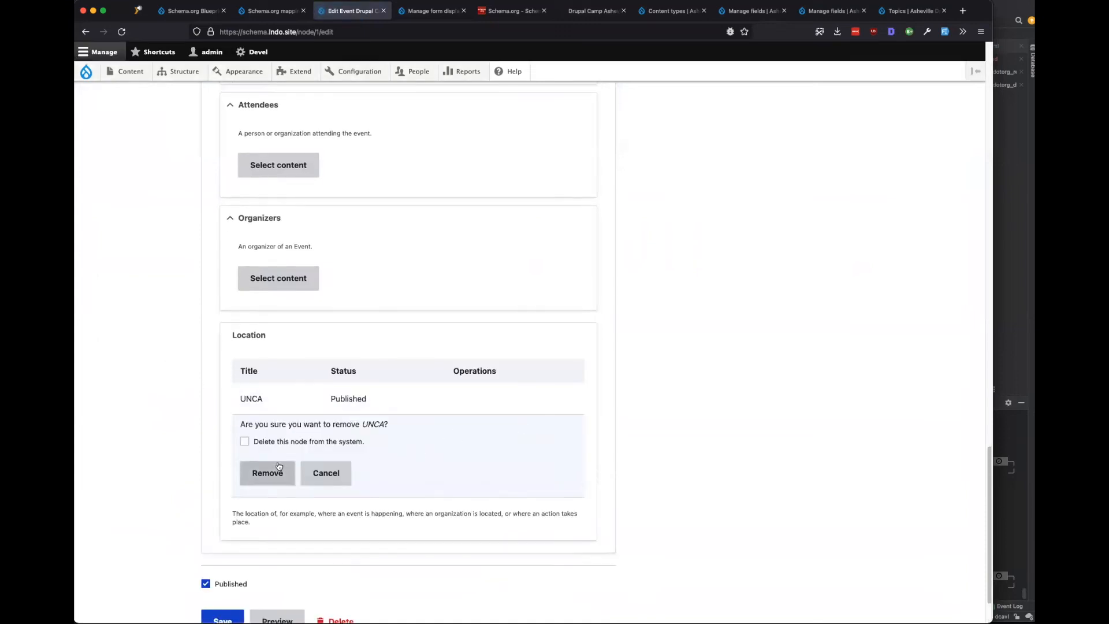
left_click(245, 441)
left_click(267, 472)
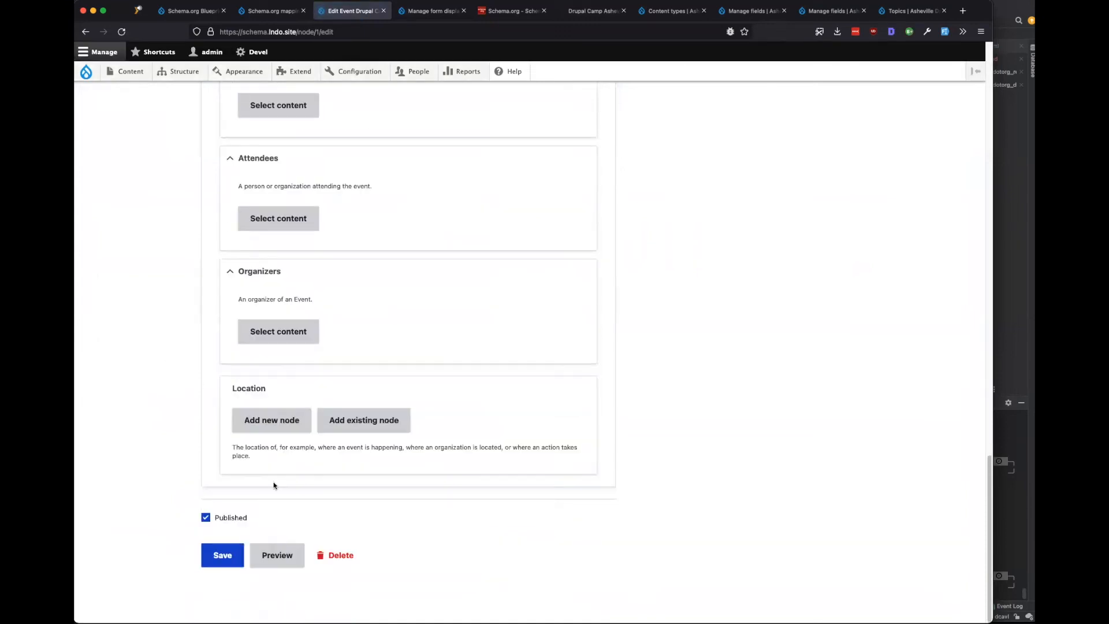
Pick UNCA as an existing Location node through the content browser and save the event.
left_click(364, 420)
left_click(280, 449)
left_click(419, 376)
left_click(383, 469)
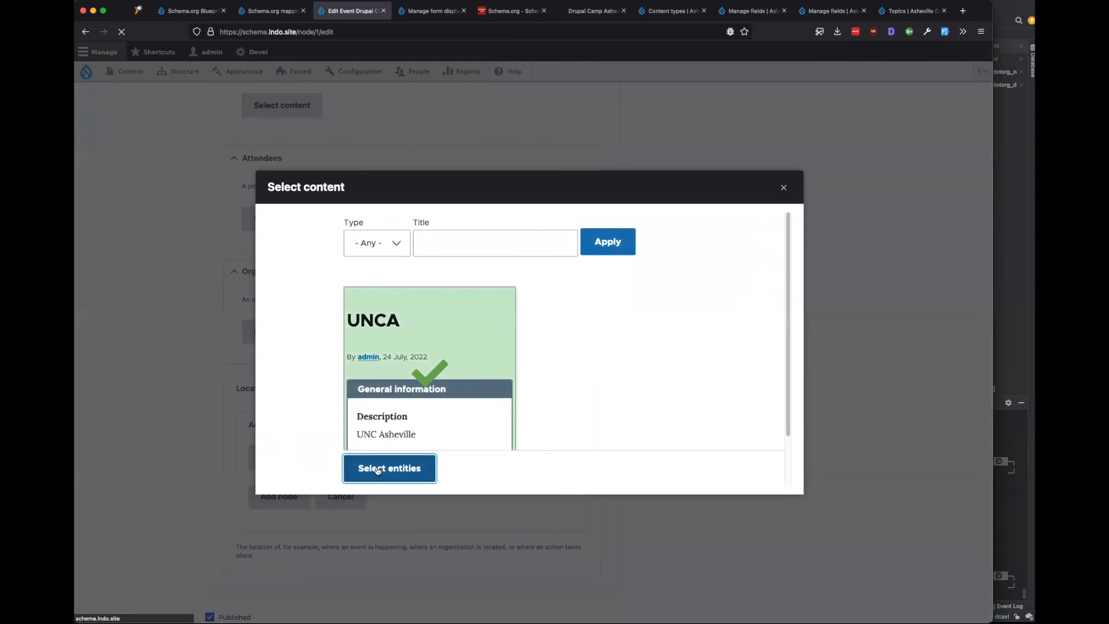
scroll(293, 488, "down", 2)
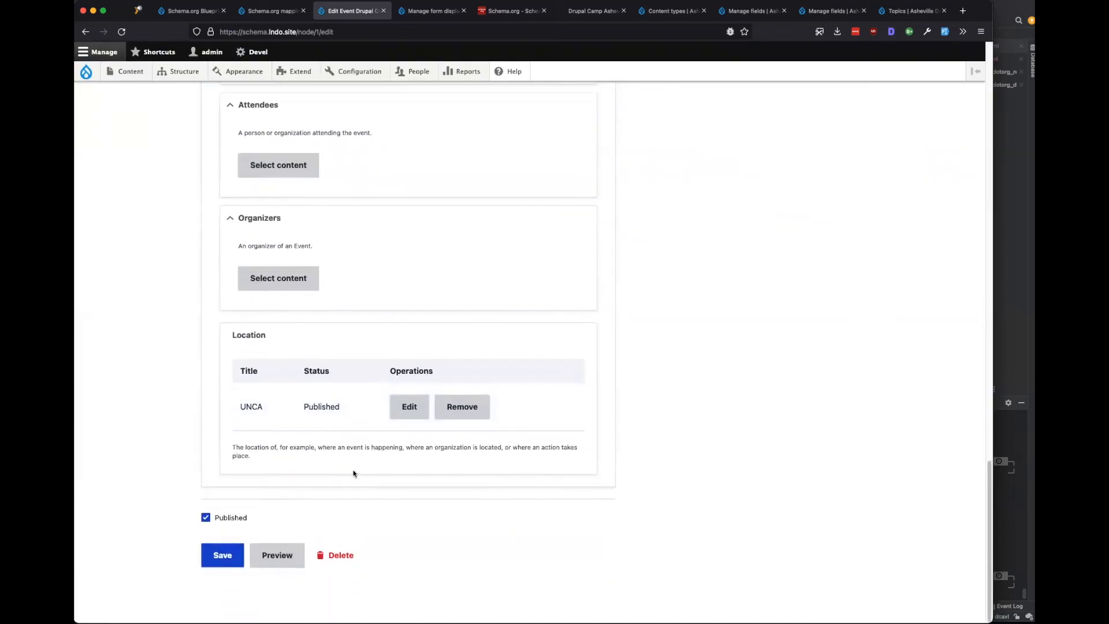
scroll(332, 470, "up", 20)
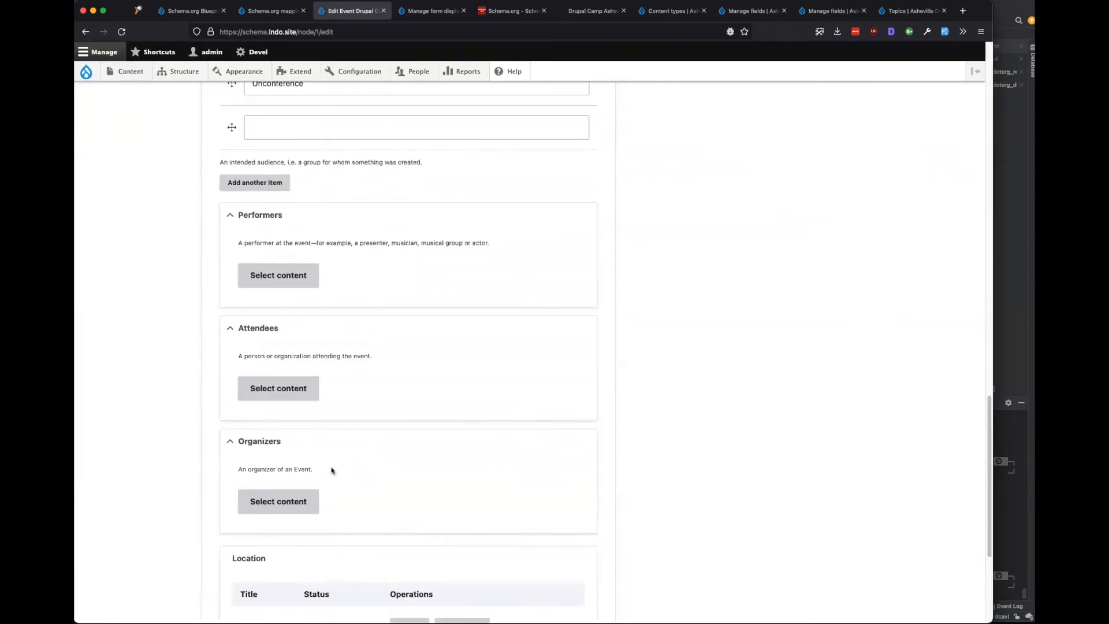
scroll(332, 470, "down", 20)
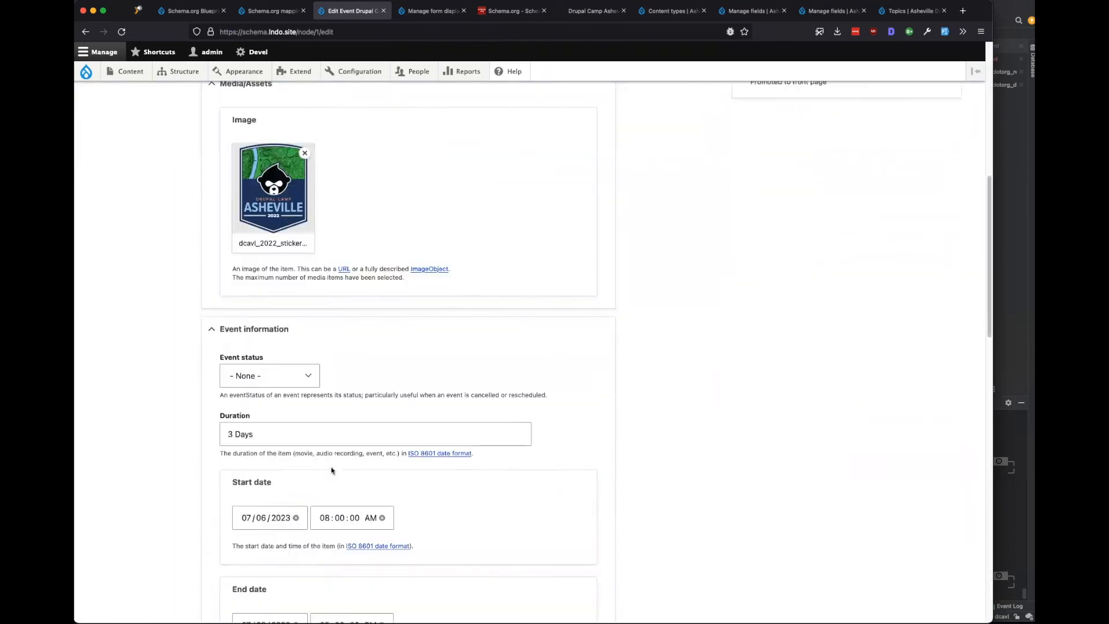
left_click(223, 555)
scroll(208, 439, "up", 3)
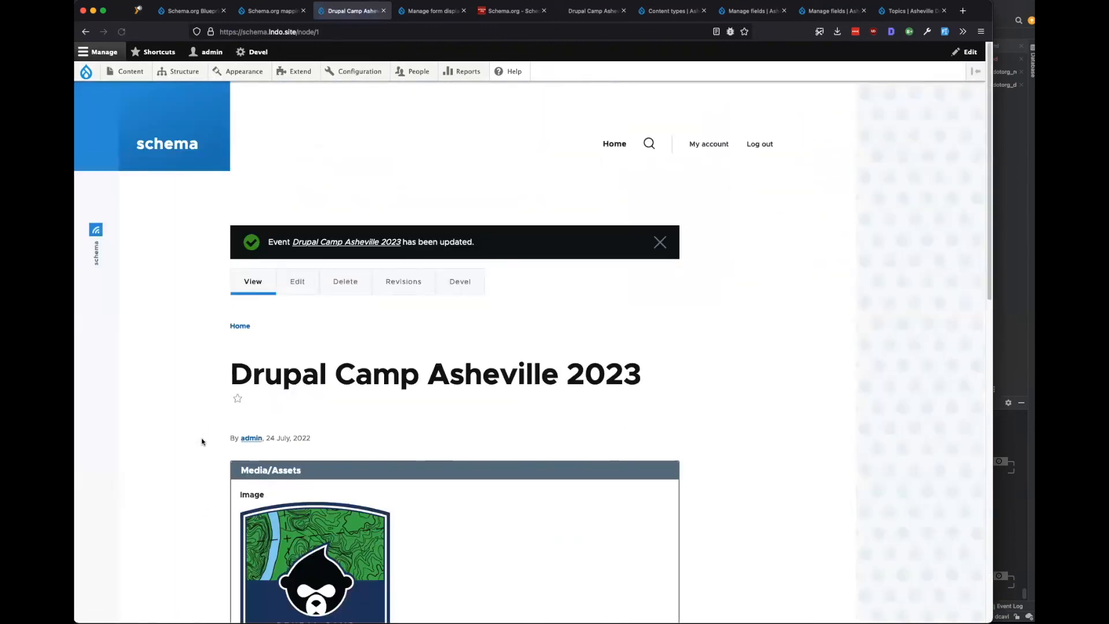
Switch the Organizers widget to Inline entity form - Complex, leaving Attendees unchanged.
left_click(403, 10)
scroll(378, 332, "down", 10)
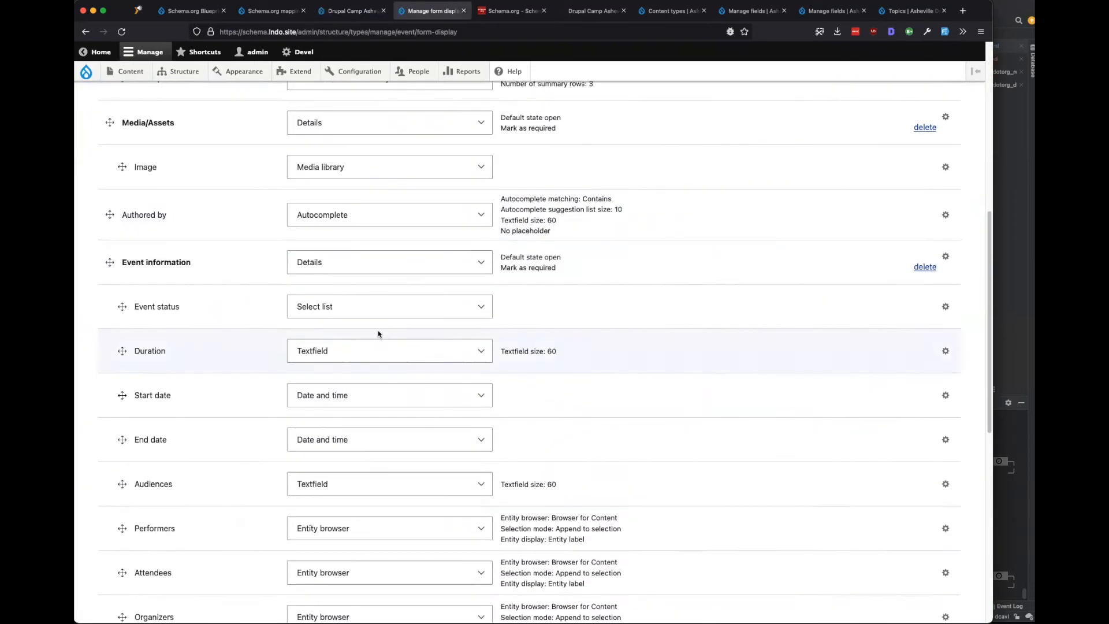
left_click(403, 363)
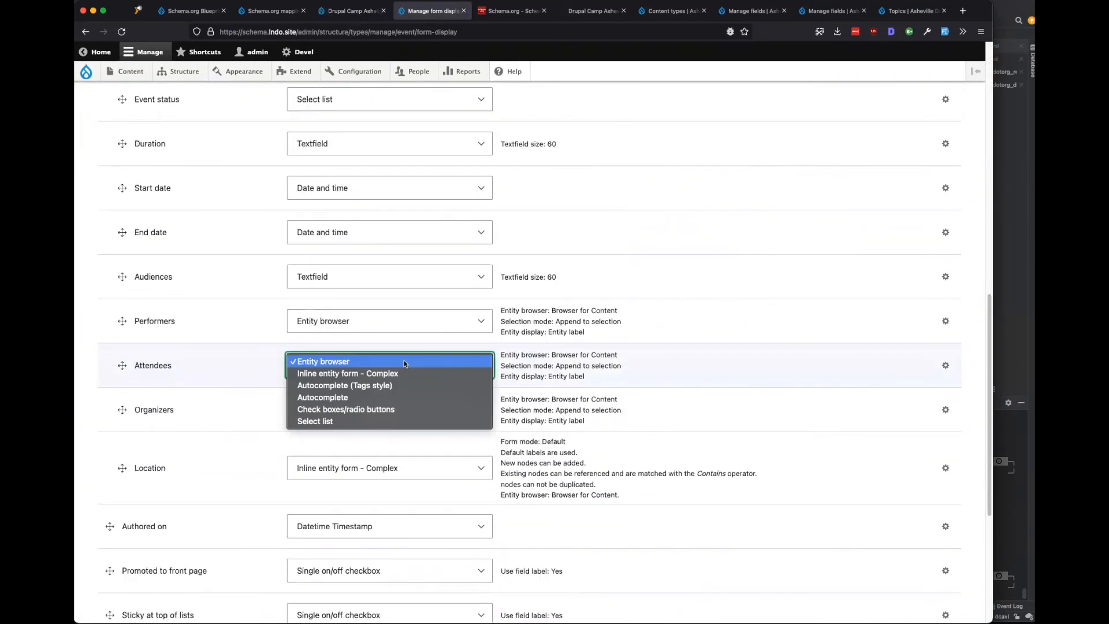
left_click(403, 362)
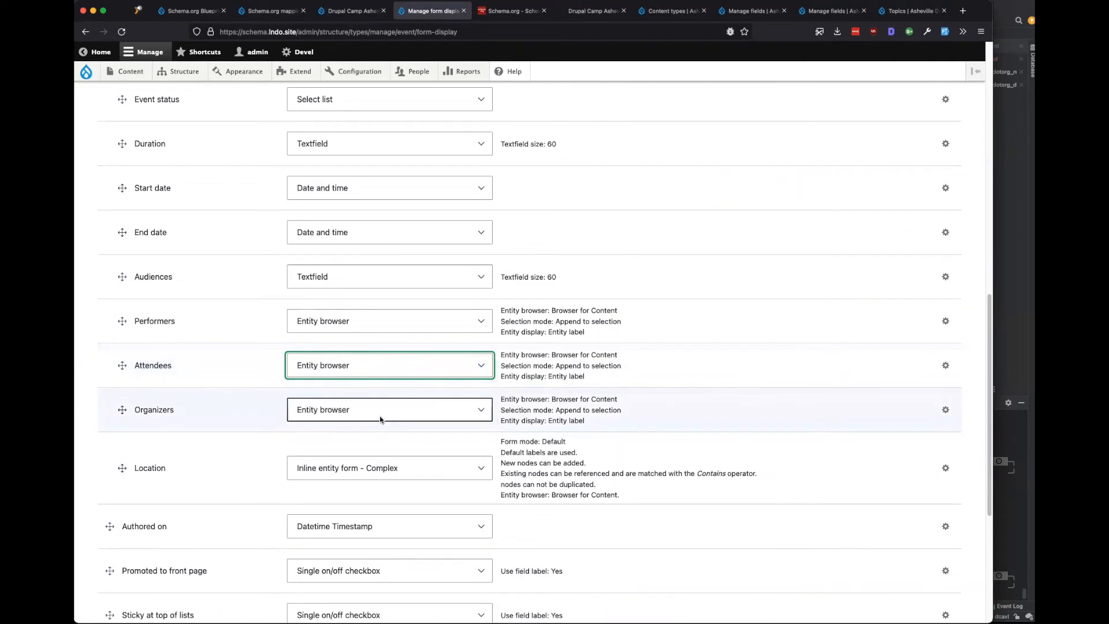
left_click(380, 418)
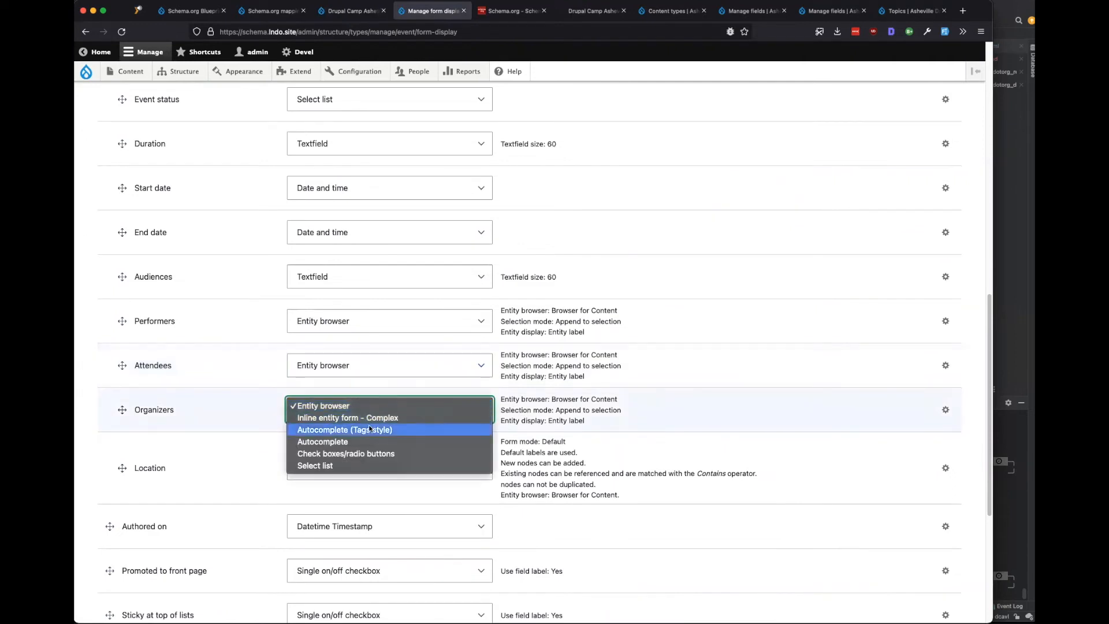
left_click(369, 418)
Allow existing nodes for Organizers with Browser for Content, update, and save.
left_click(945, 430)
left_click(329, 558)
scroll(249, 540, "down", 2)
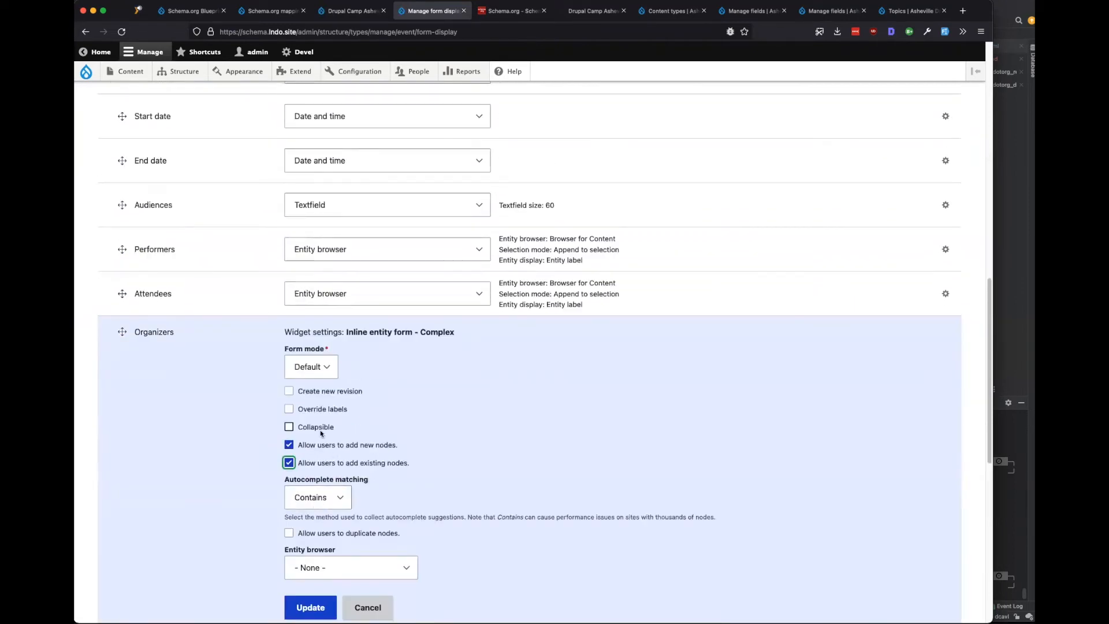
left_click(323, 559)
left_click(324, 572)
scroll(238, 529, "down", 6)
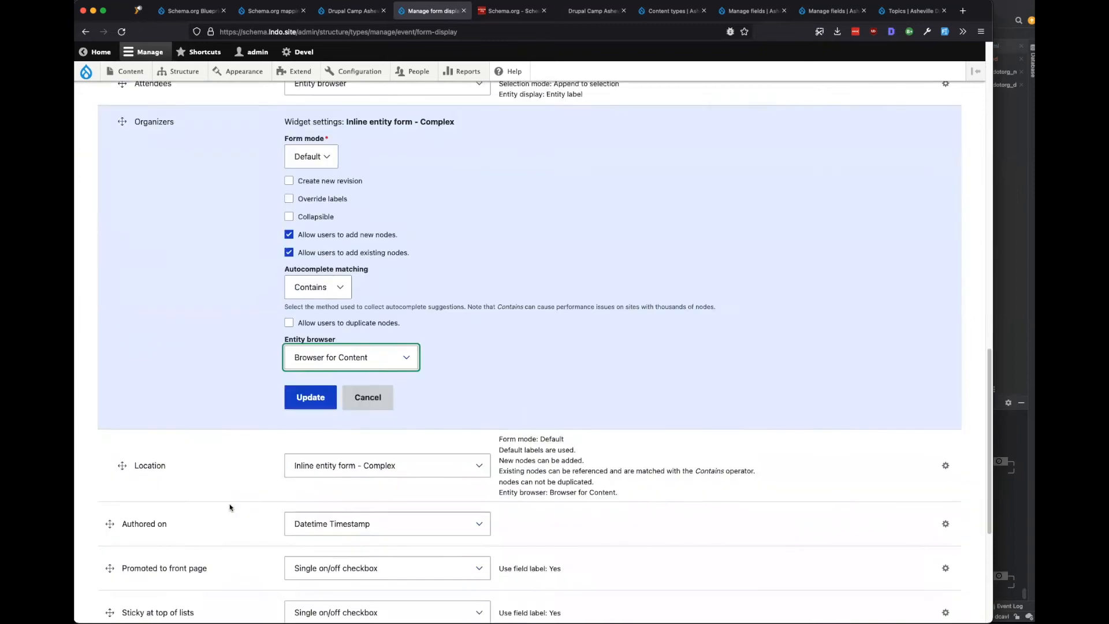
left_click(304, 242)
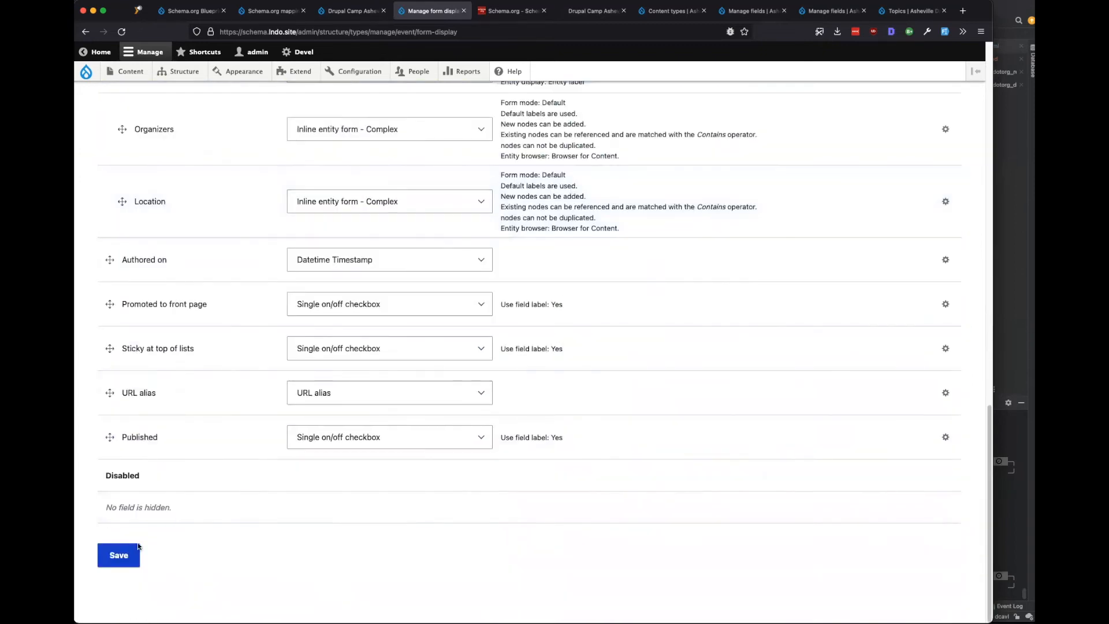
left_click(119, 555)
Switch the Performers widget to Inline entity form - Complex.
scroll(408, 500, "up", 1)
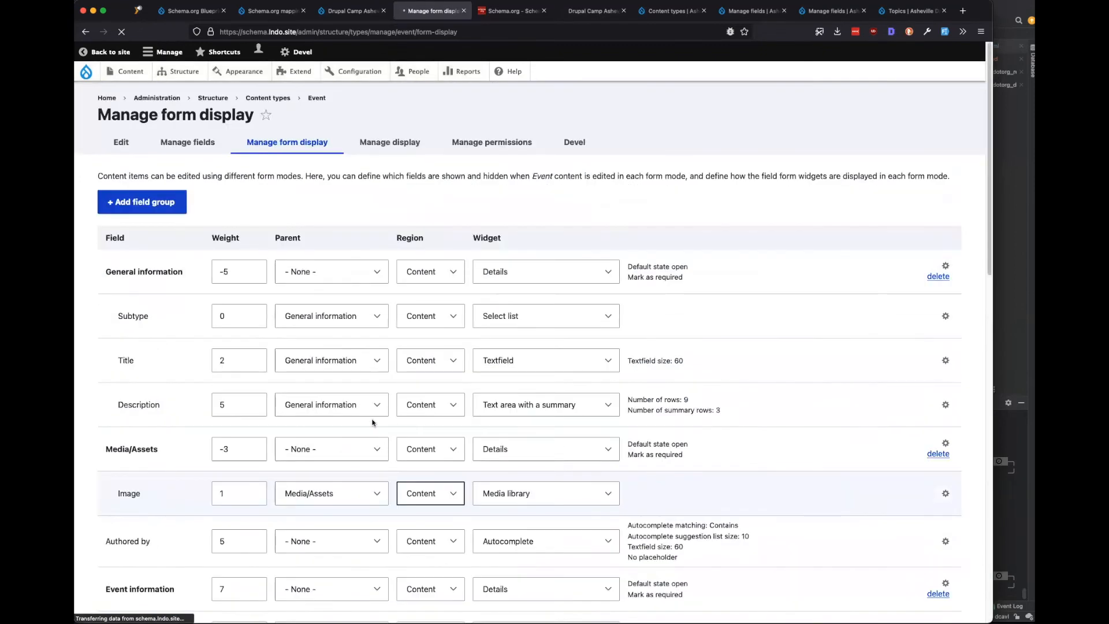
scroll(368, 470, "down", 2)
scroll(367, 472, "down", 2)
scroll(367, 472, "down", 4)
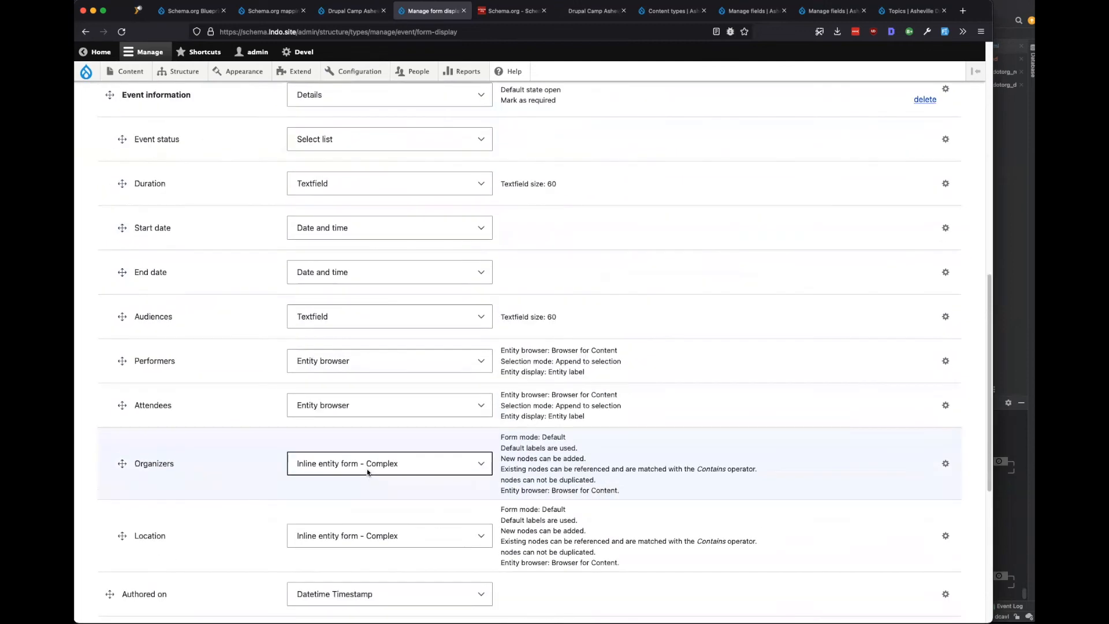
scroll(364, 448, "down", 1)
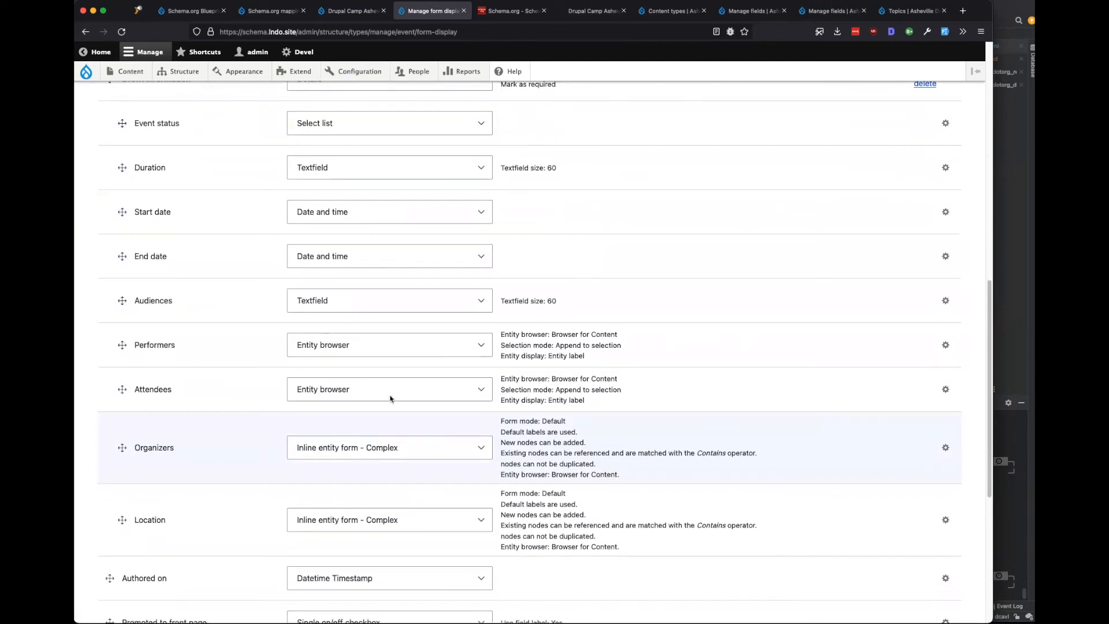
left_click(391, 345)
left_click(390, 354)
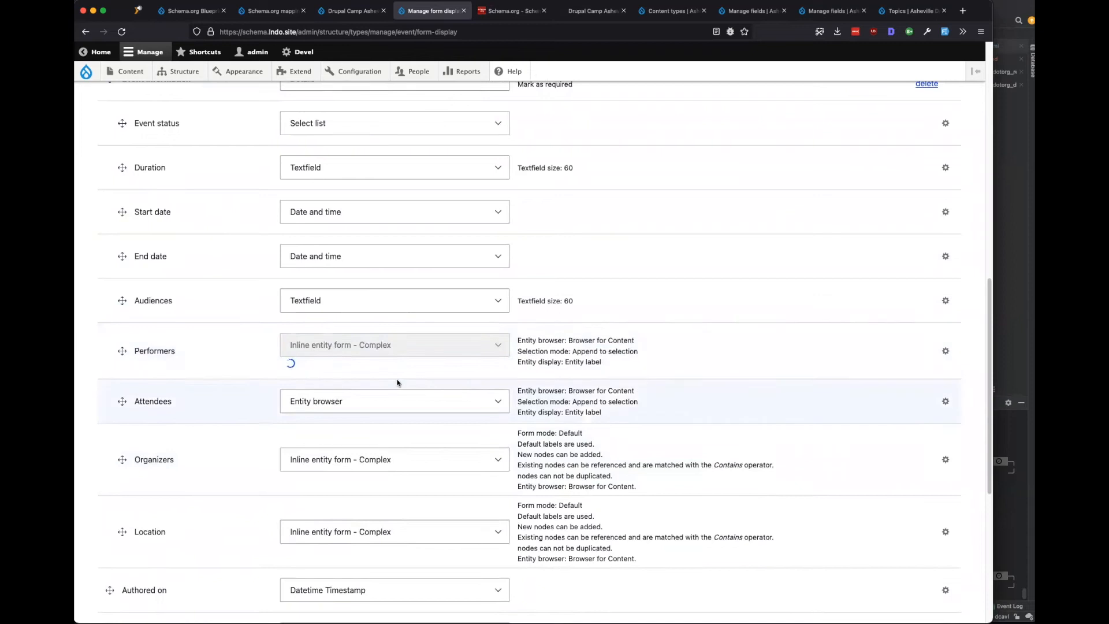
Allow existing nodes for Performers, update, and save the form display.
left_click(945, 366)
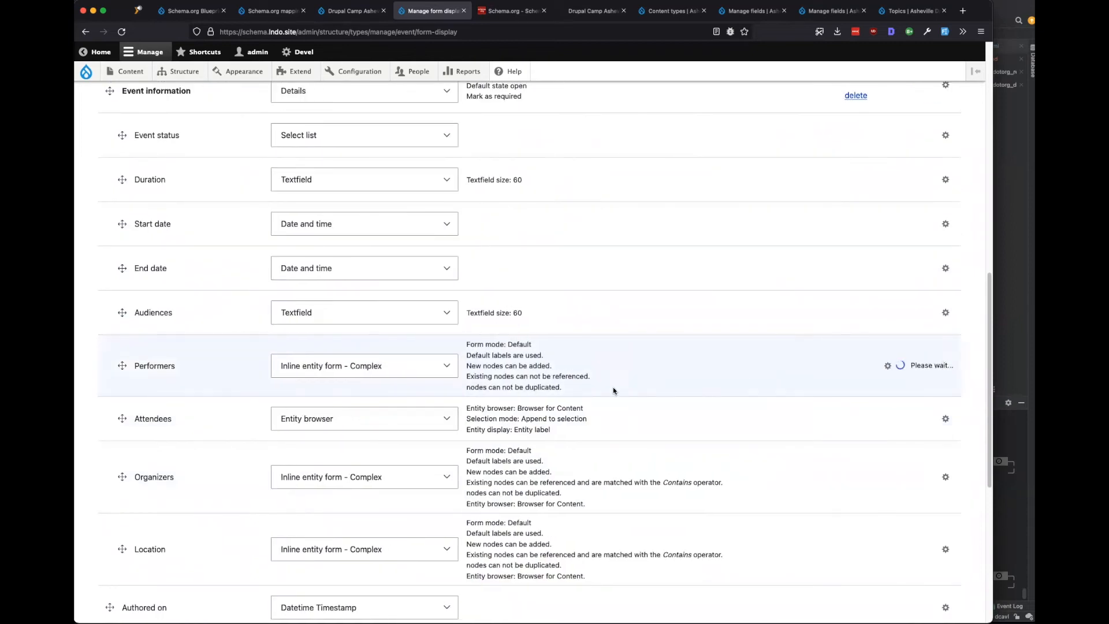
left_click(347, 495)
scroll(317, 411, "down", 5)
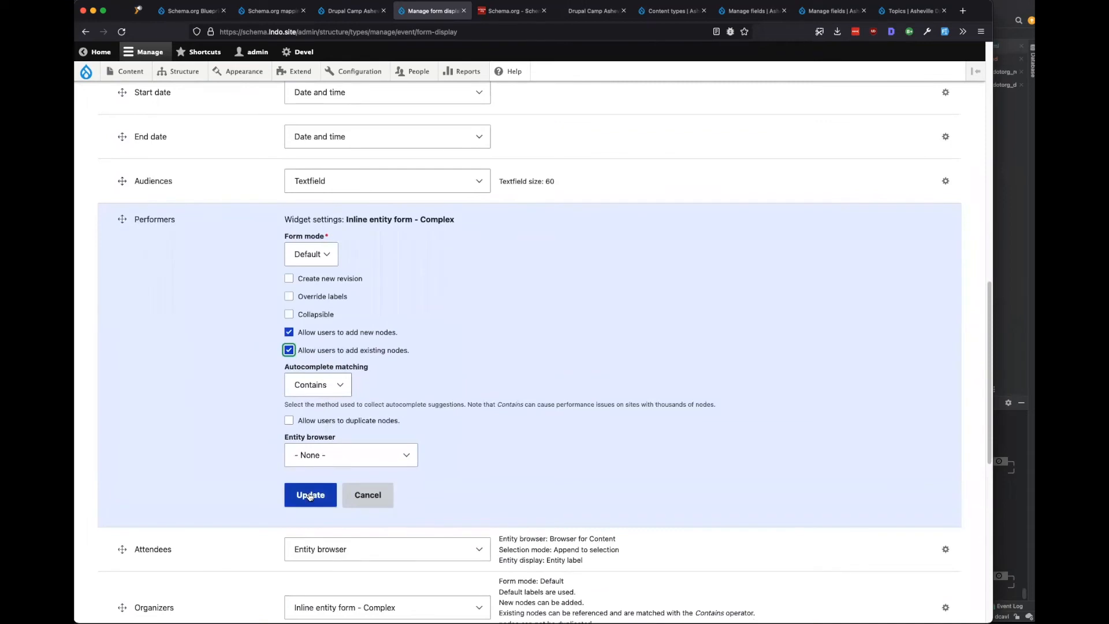
left_click(310, 495)
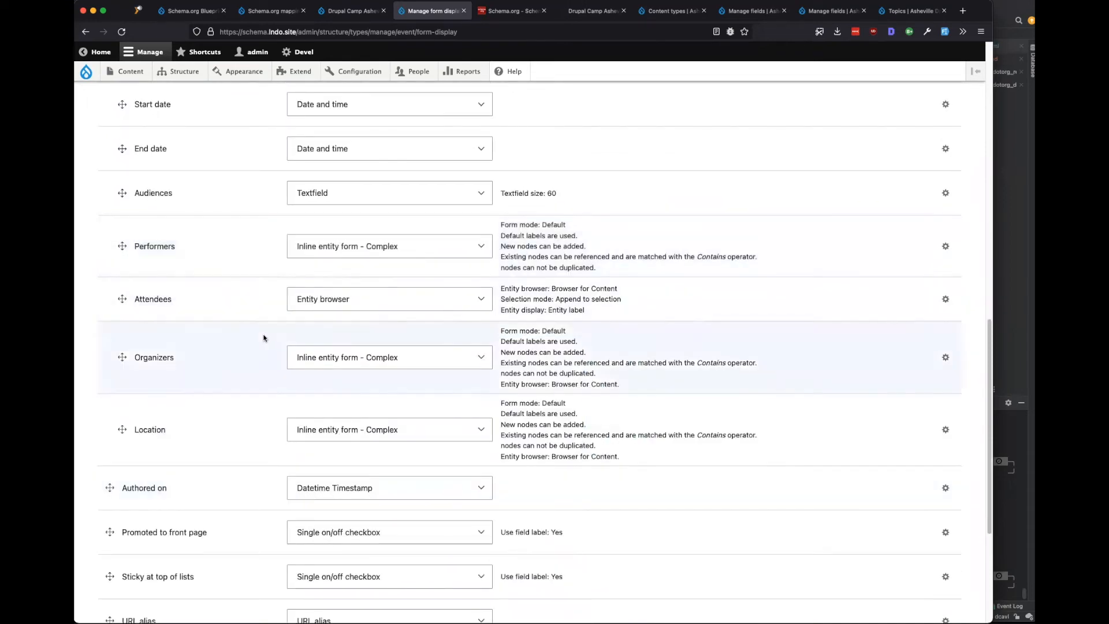
left_click_drag(122, 299, 122, 242)
scroll(204, 443, "down", 5)
scroll(204, 443, "down", 2)
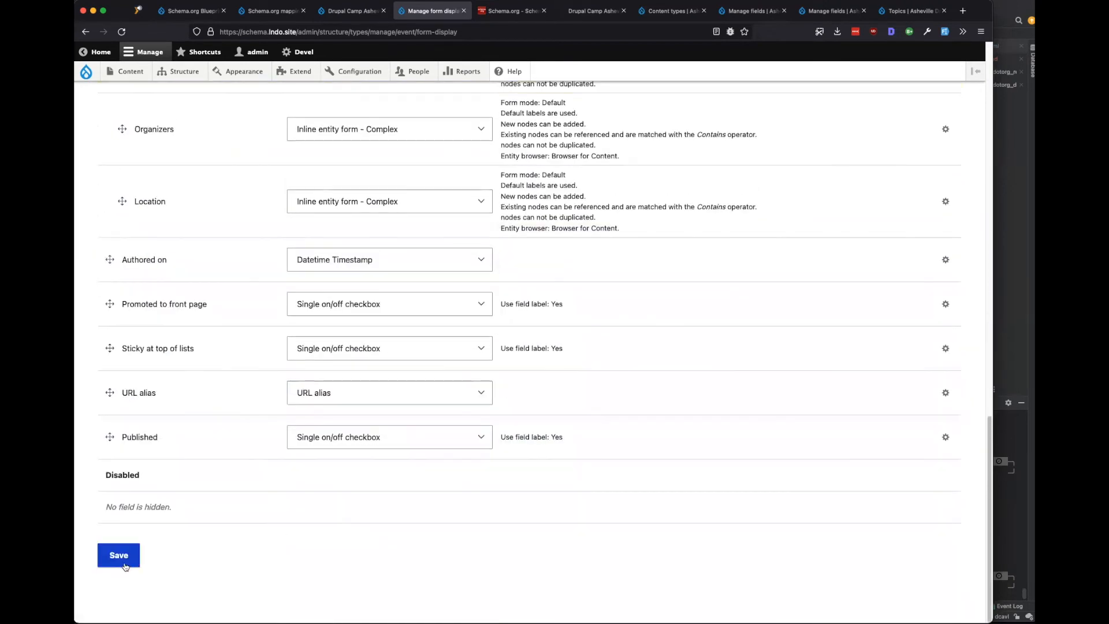
left_click(118, 555)
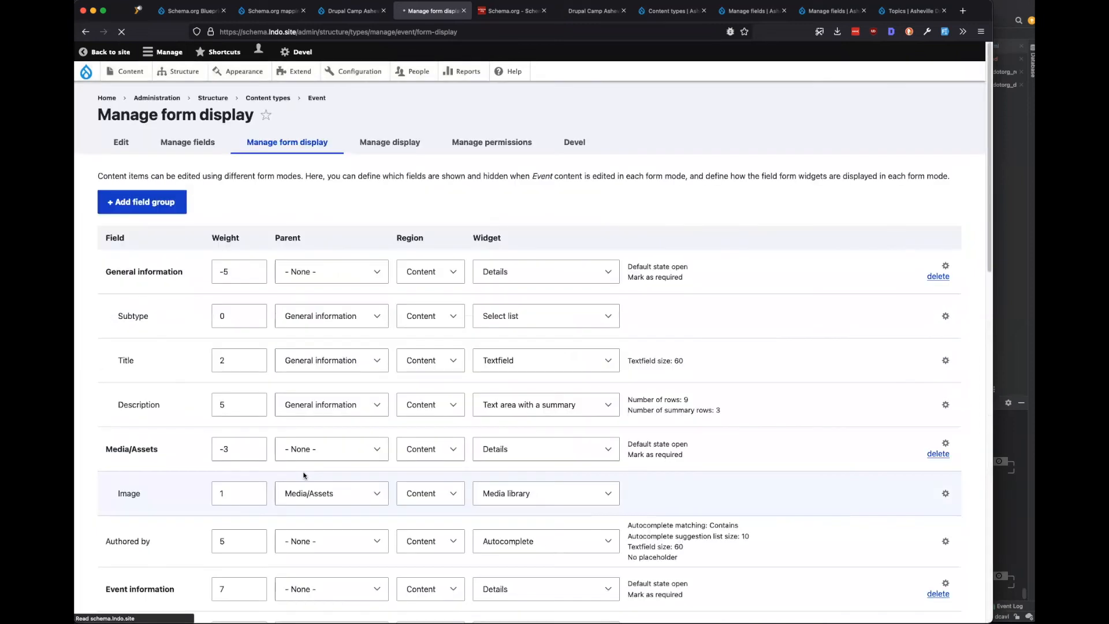
On the event form, choose Person for Performers and try adding an existing node, then cancel.
key("ctrl+shift+Tab")
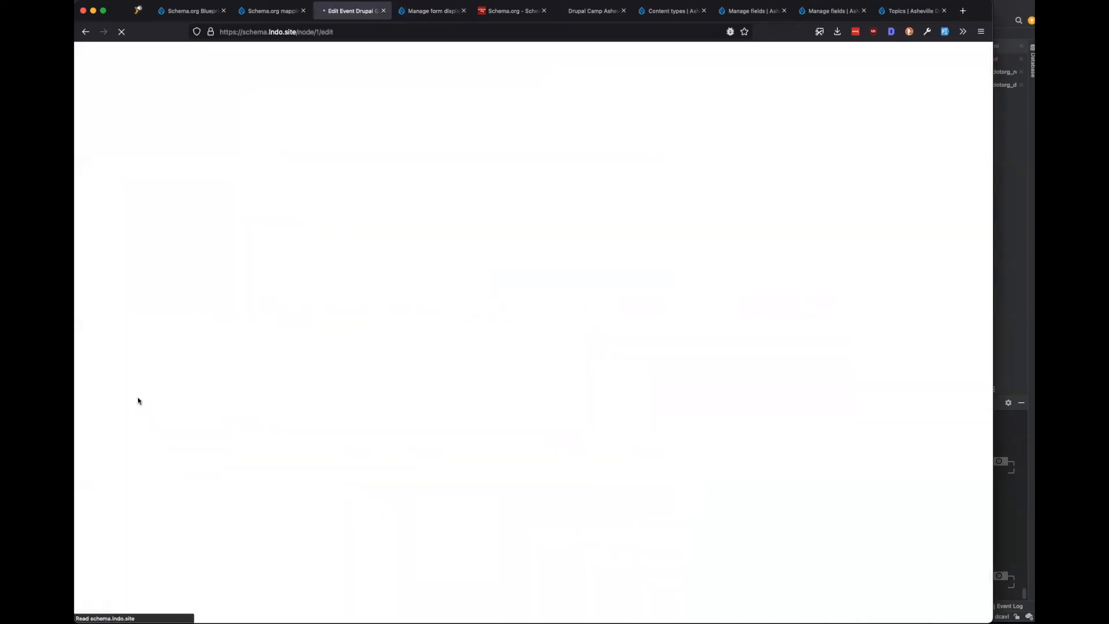
scroll(138, 398, "down", 5)
scroll(138, 401, "down", 10)
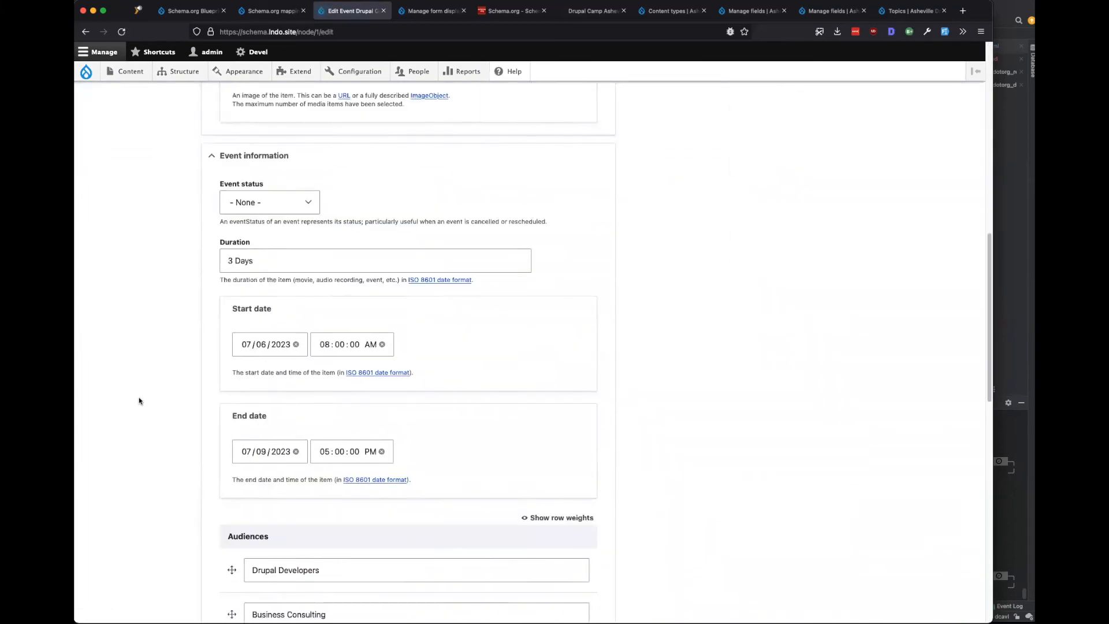
scroll(139, 400, "down", 8)
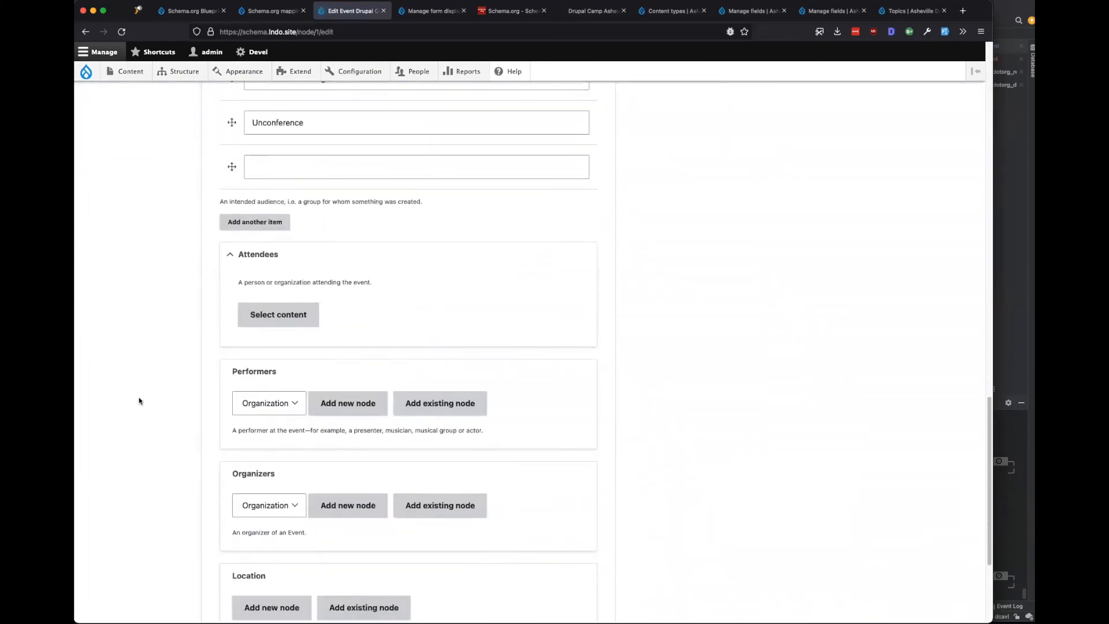
left_click(285, 319)
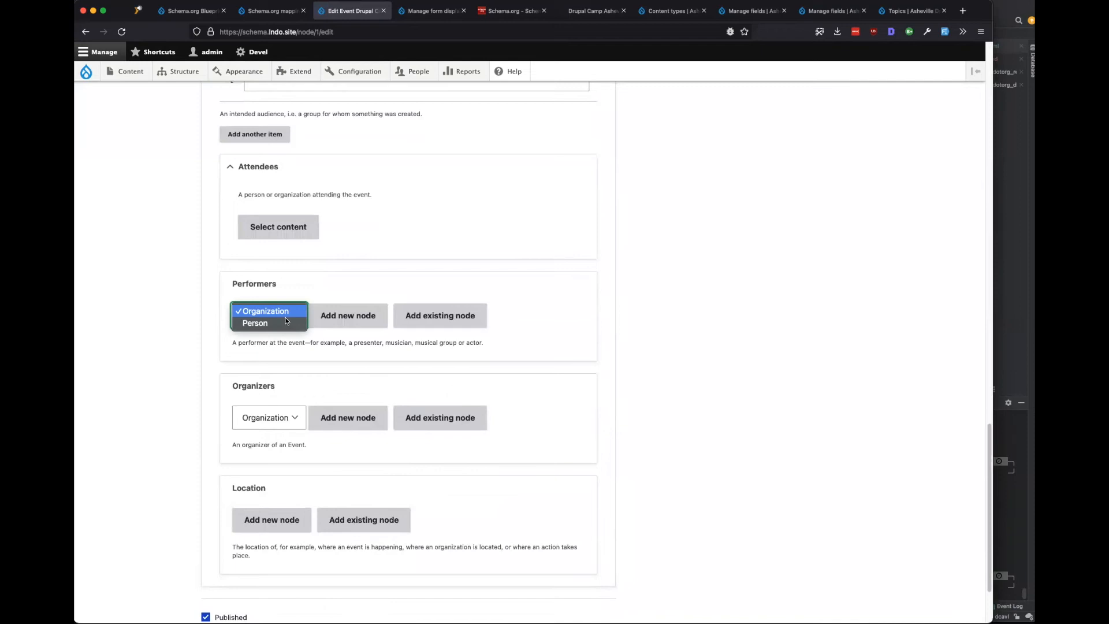
left_click(711, 298)
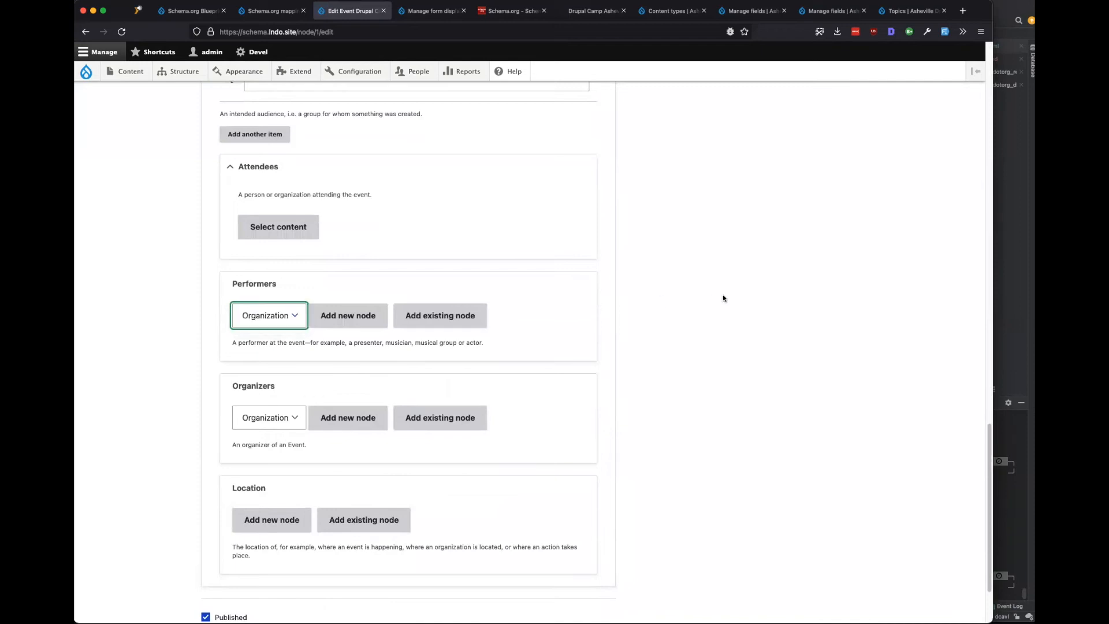
left_click(270, 327)
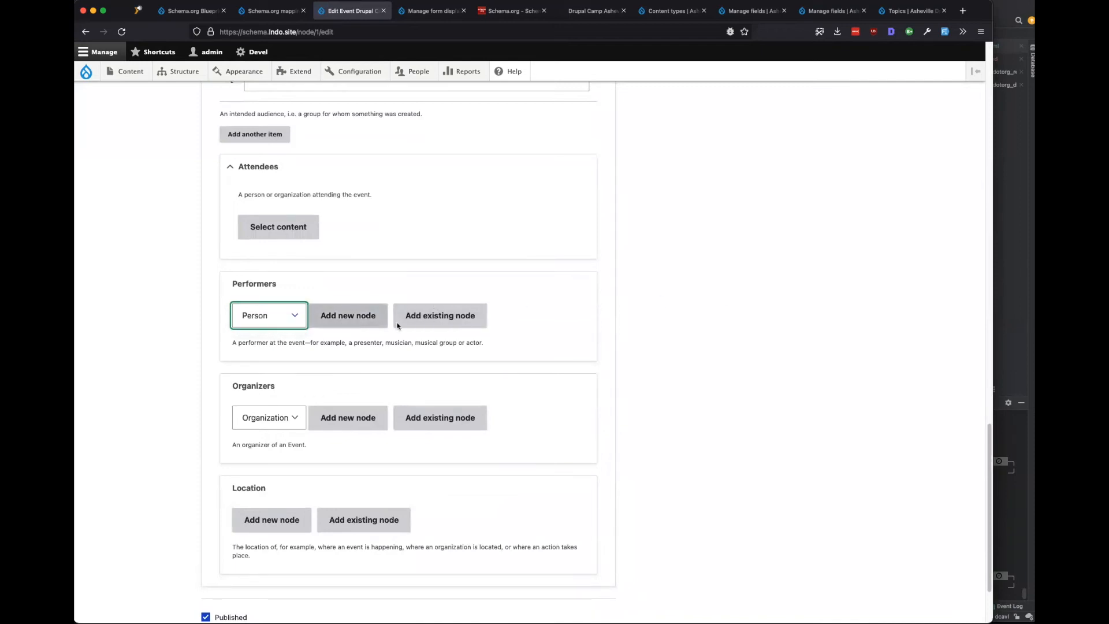
left_click(408, 366)
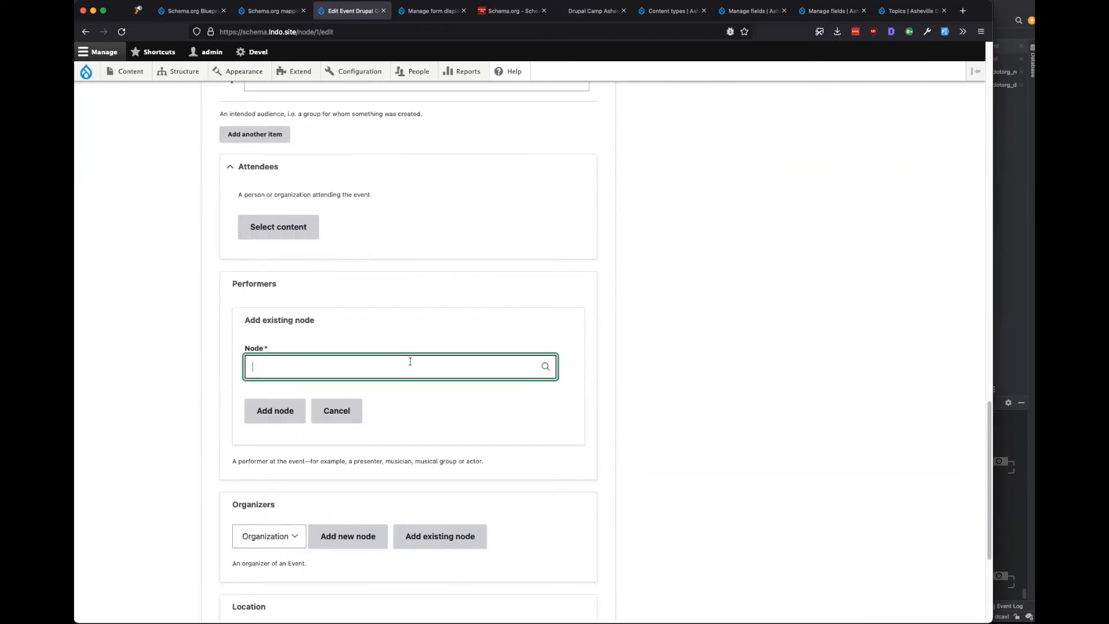
left_click(345, 411)
Try the inline new-performer form and the existing-node lookup, cancelling both.
left_click(352, 314)
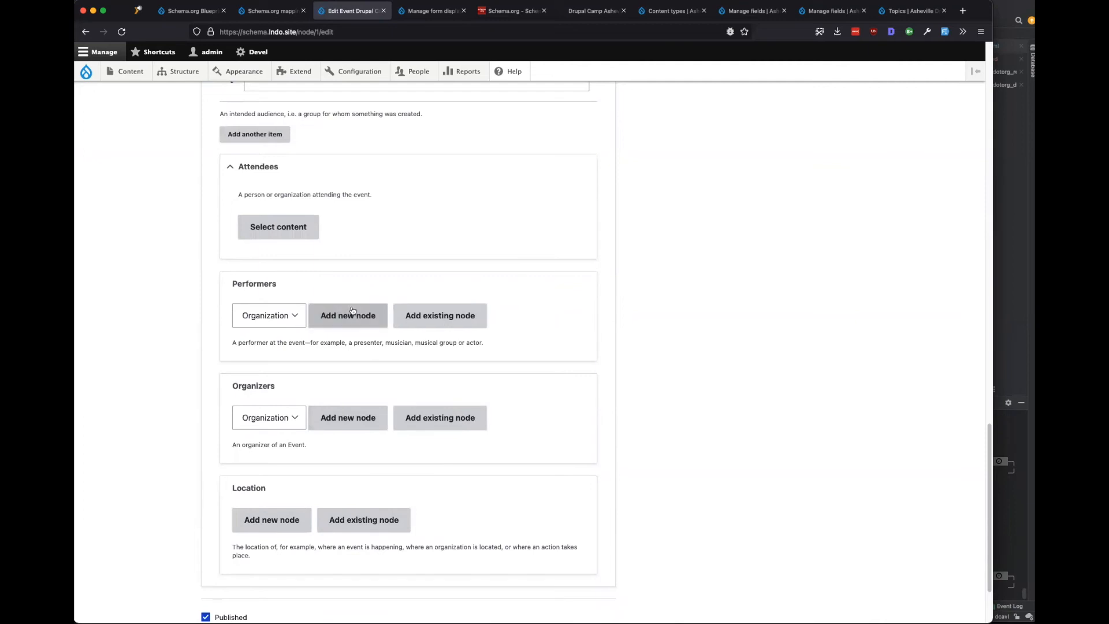
scroll(329, 461, "down", 7)
scroll(329, 461, "down", 7)
scroll(329, 448, "down", 5)
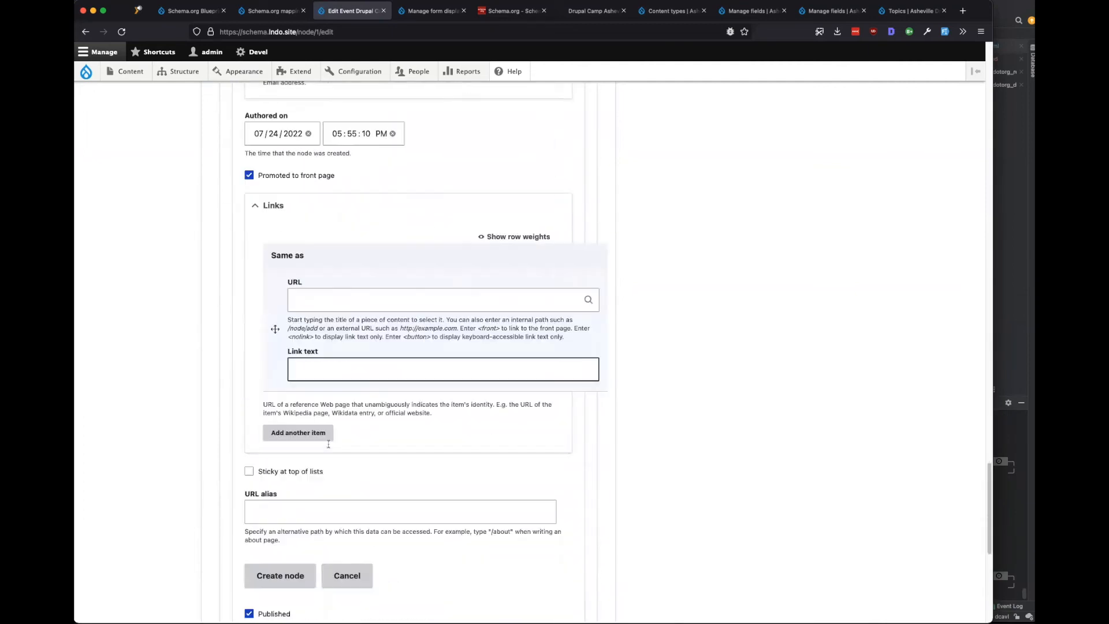
scroll(312, 473, "down", 2)
left_click(356, 485)
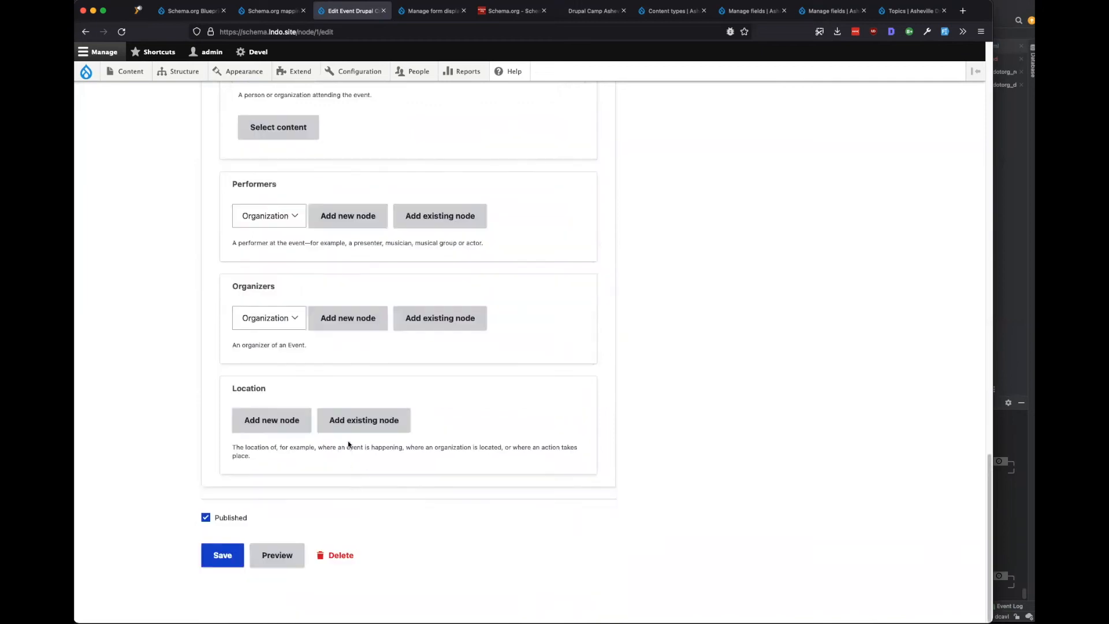
left_click(440, 217)
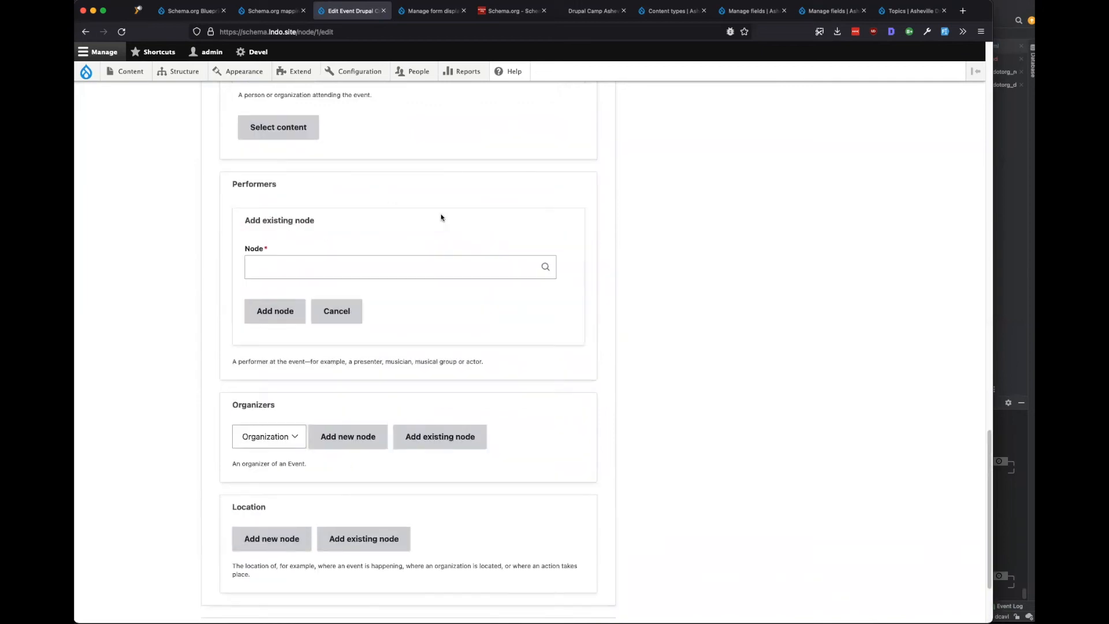
left_click(347, 307)
left_click(430, 10)
Apply Browser for Content as the Performers entity browser and return to the event edit form.
scroll(443, 456, "down", 4)
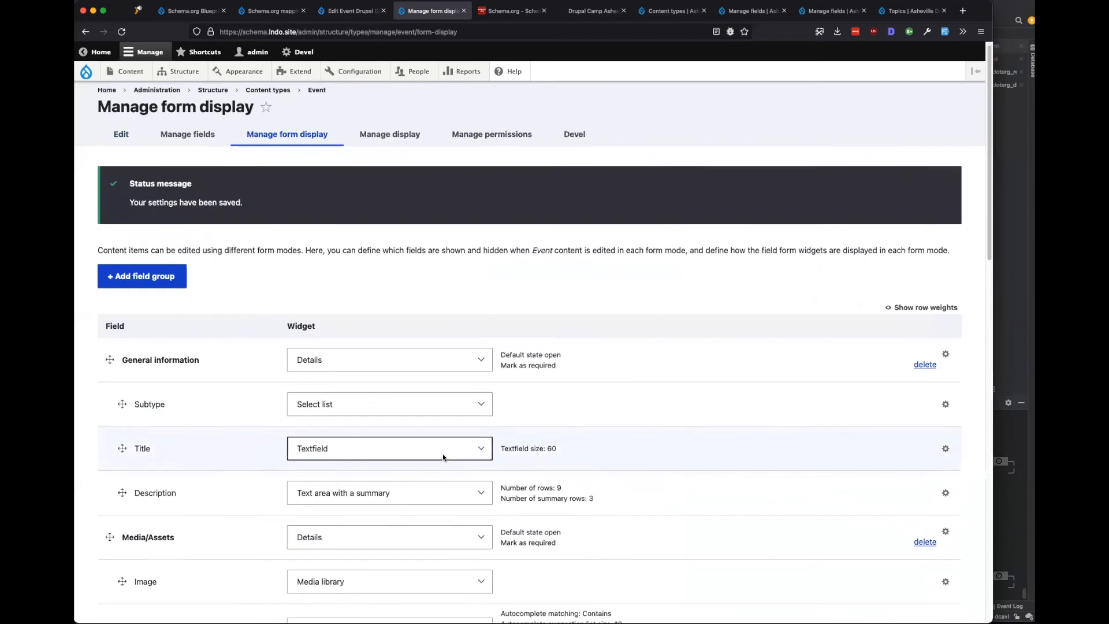
scroll(443, 460, "down", 8)
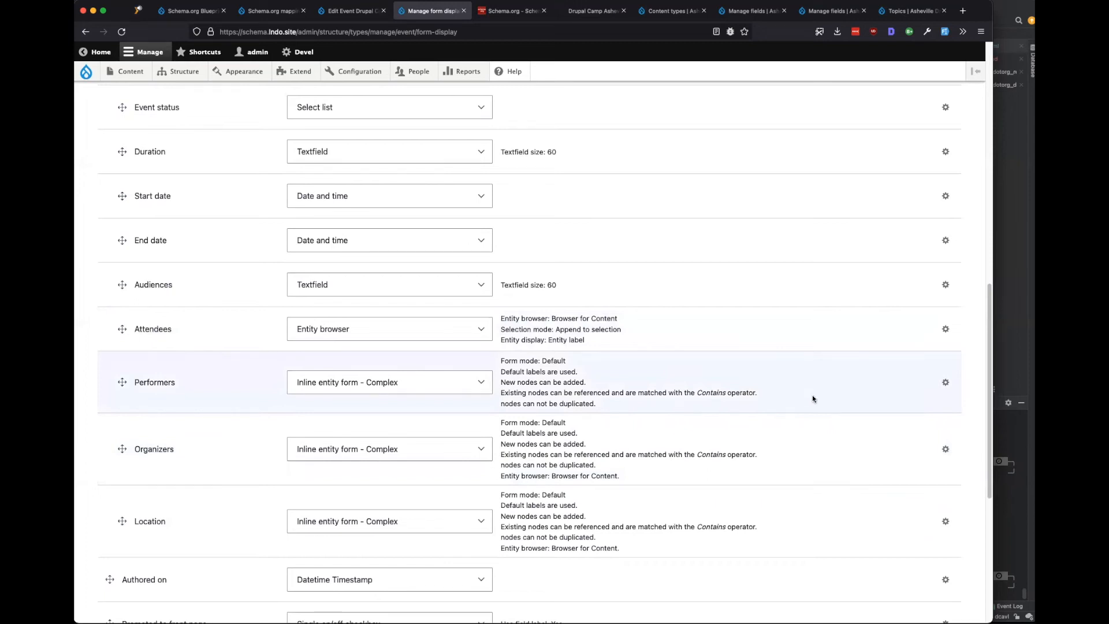
left_click(946, 382)
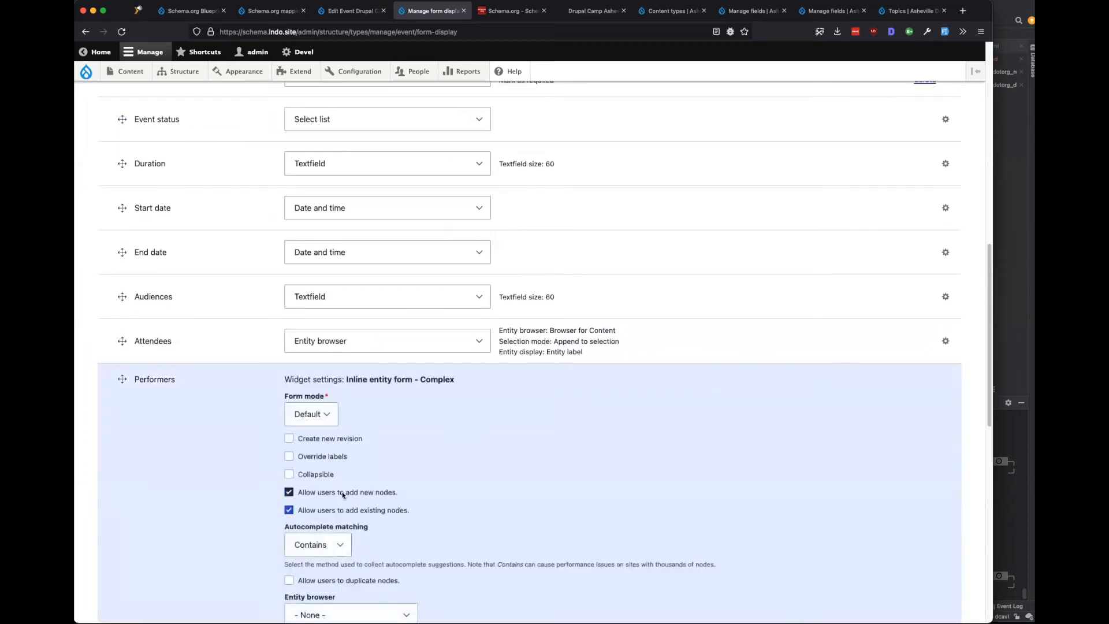
scroll(314, 507, "down", 2)
left_click(325, 519)
left_click(331, 527)
left_click(310, 558)
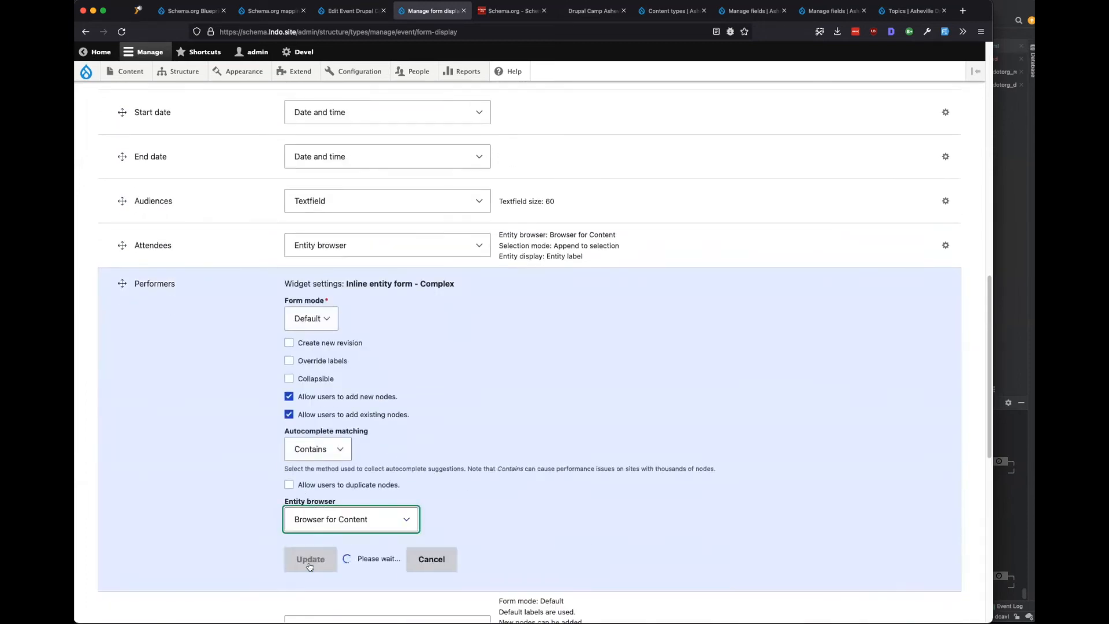
scroll(213, 522, "down", 5)
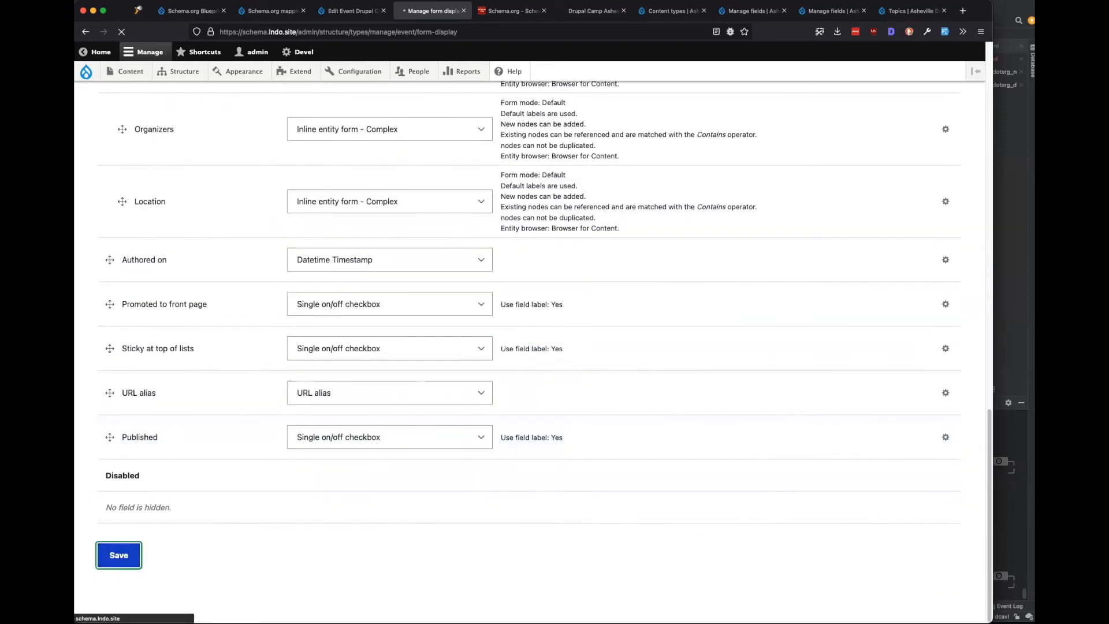
left_click(339, 11)
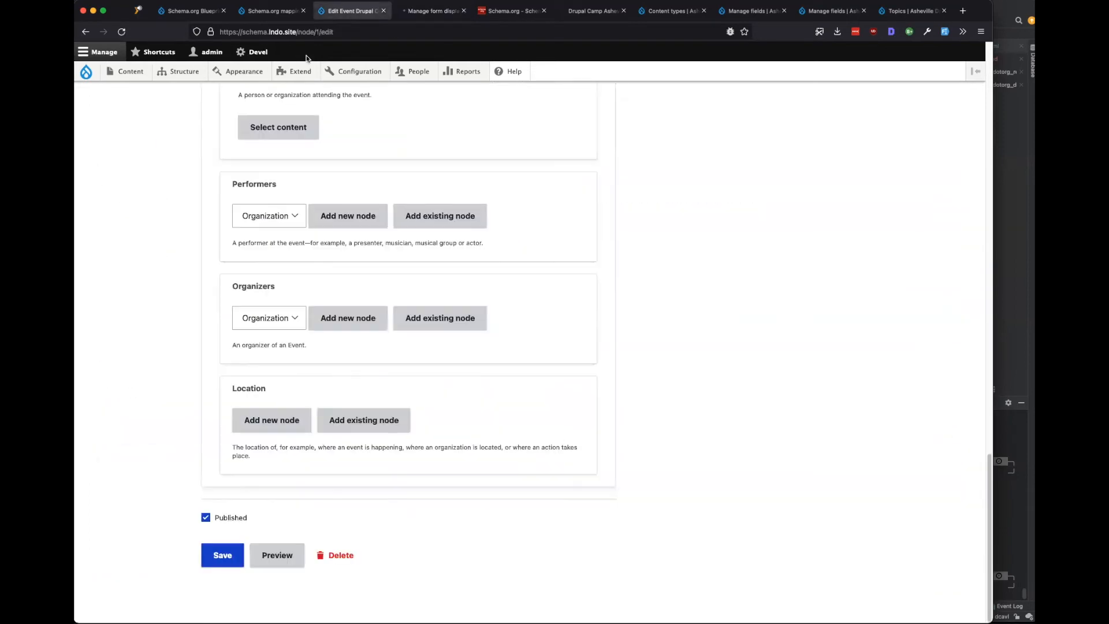
Reload the event edit form and back out of adding an existing performer.
left_click(121, 31)
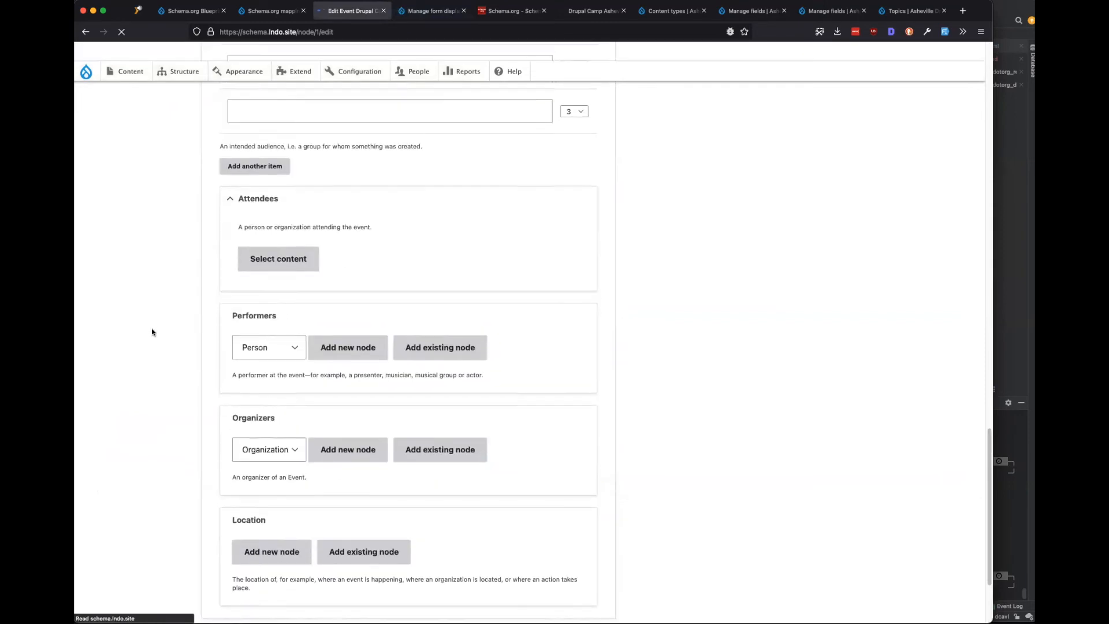
left_click(444, 265)
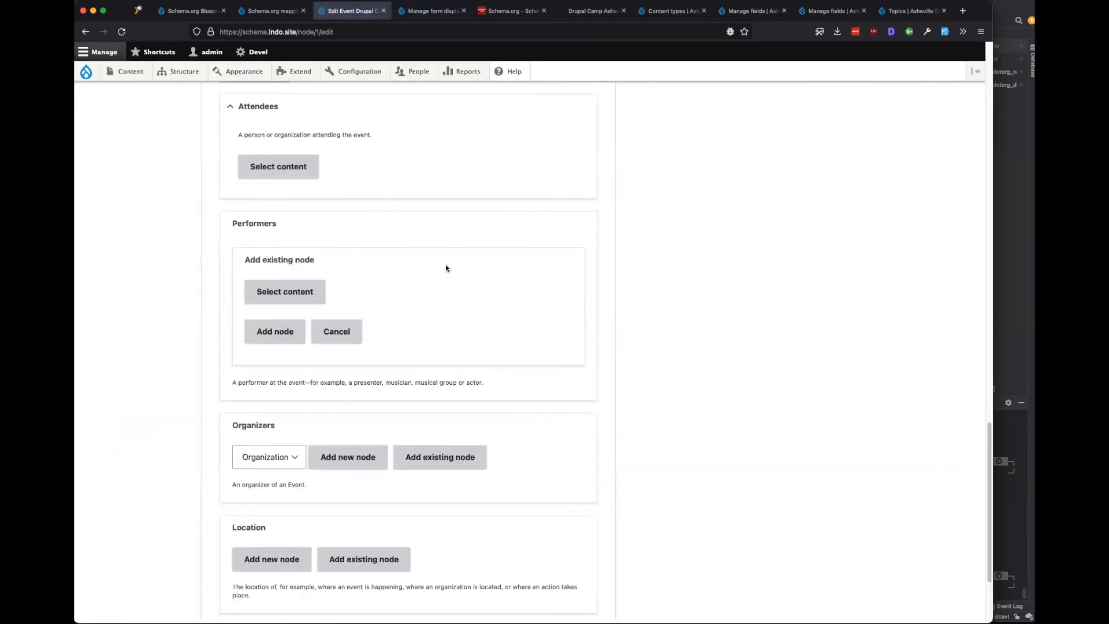
left_click(277, 290)
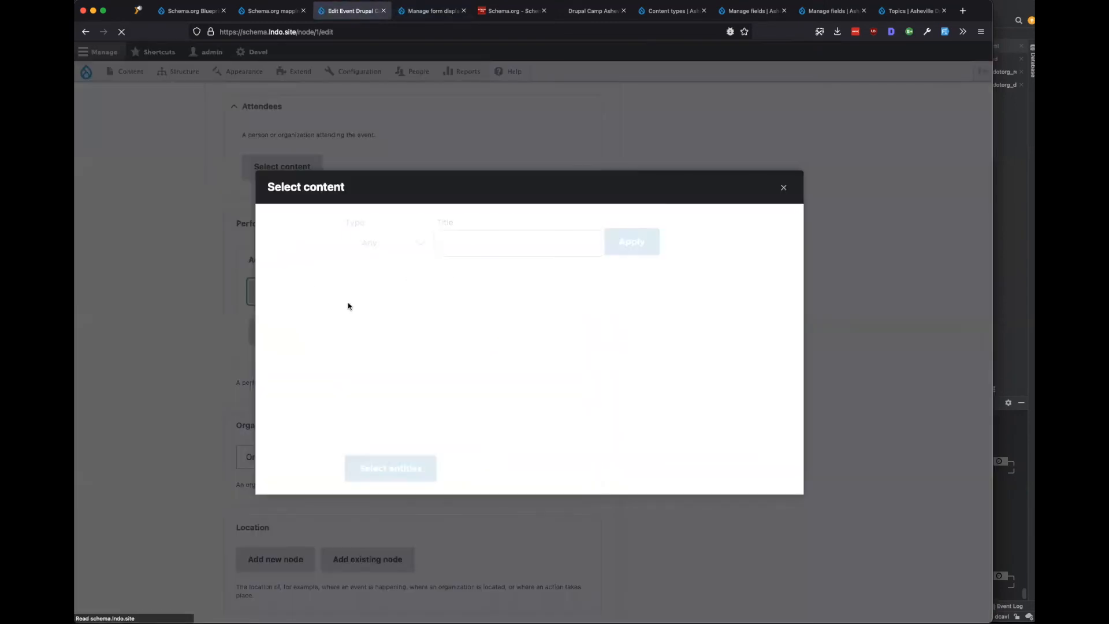
left_click(783, 187)
left_click(336, 331)
Start a new Person organizer inline, entering the person's full name and autofilling first/last name.
left_click(269, 356)
left_click(272, 364)
left_click(339, 360)
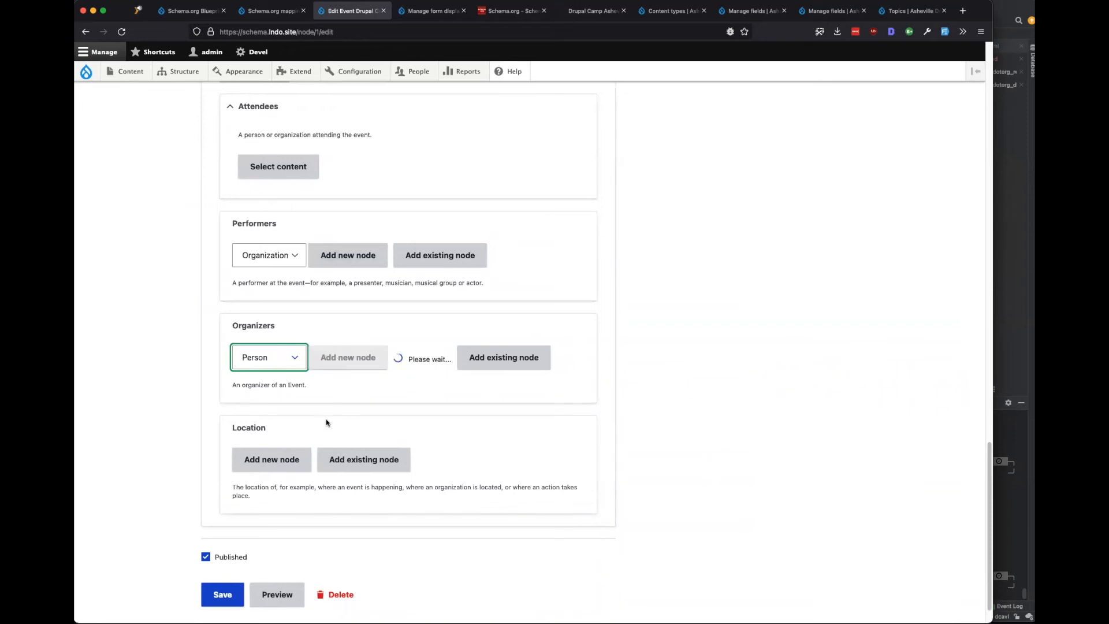
left_click(315, 414)
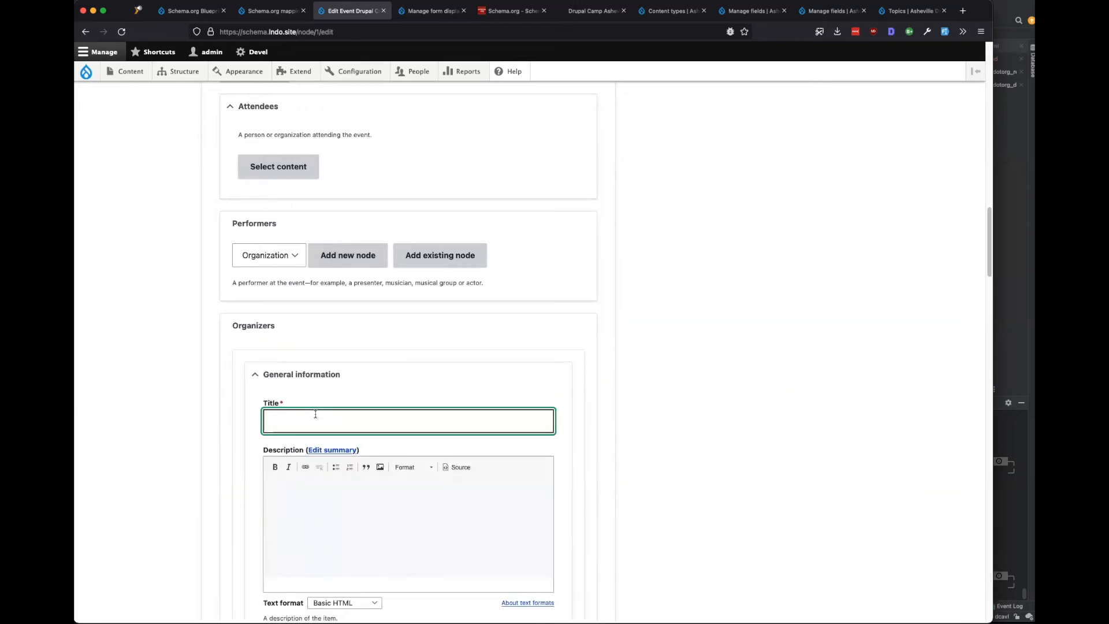
key("Tab")
scroll(314, 415, "down", 6)
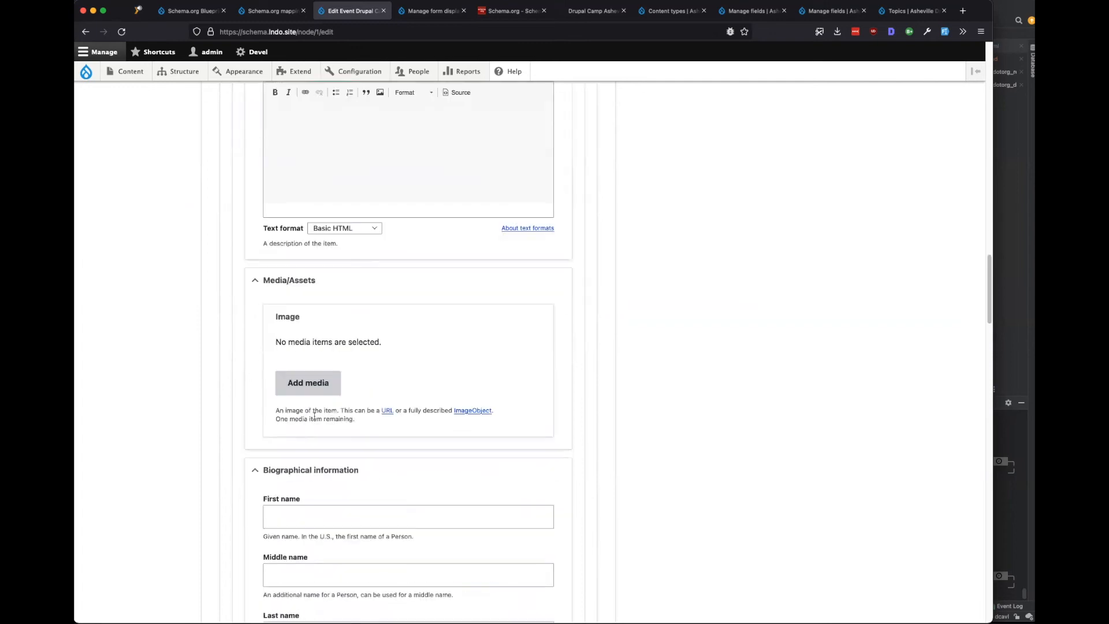
scroll(314, 415, "down", 3)
left_click(306, 319)
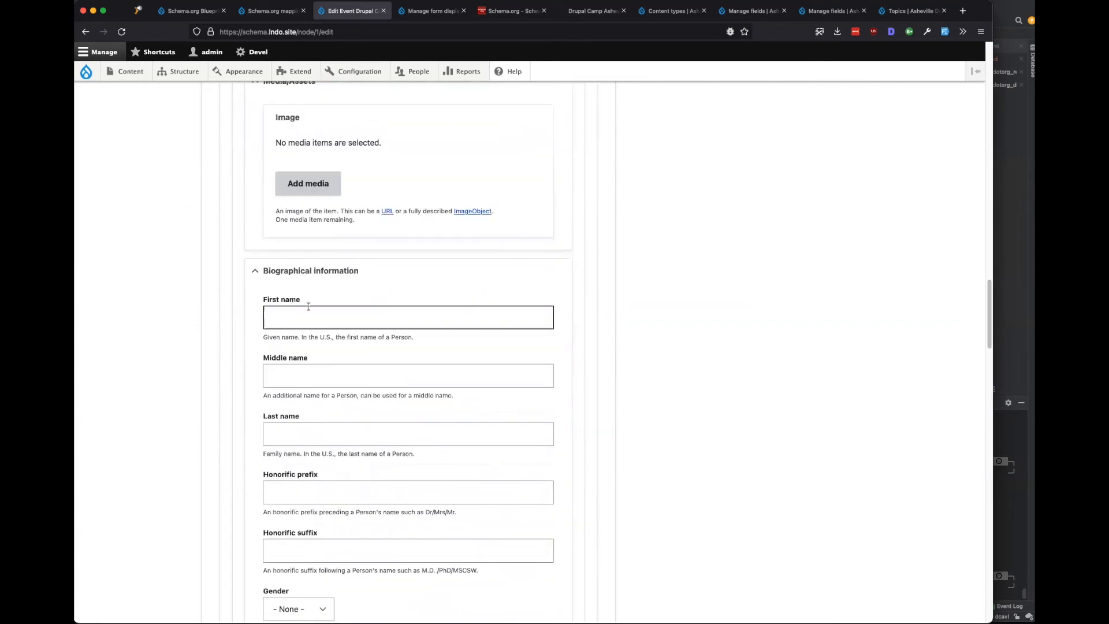
left_click(297, 336)
Check the Works for content browser for the organizer without choosing anything.
scroll(199, 457, "down", 4)
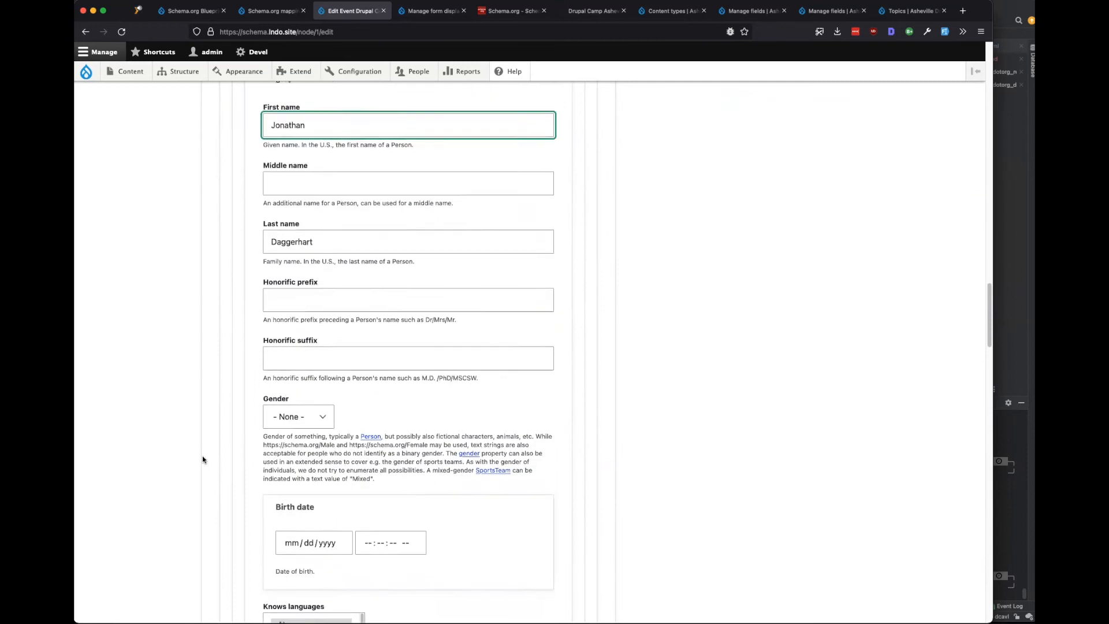
scroll(282, 359, "down", 1)
scroll(312, 419, "down", 2)
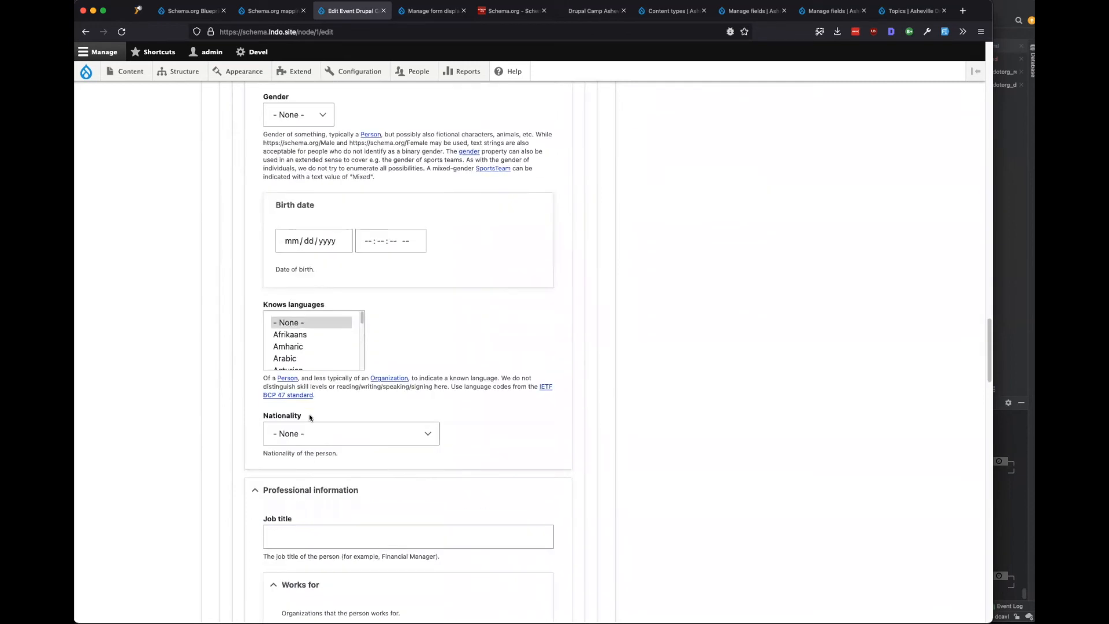
scroll(318, 329, "down", 4)
scroll(428, 388, "down", 5)
scroll(430, 387, "down", 4)
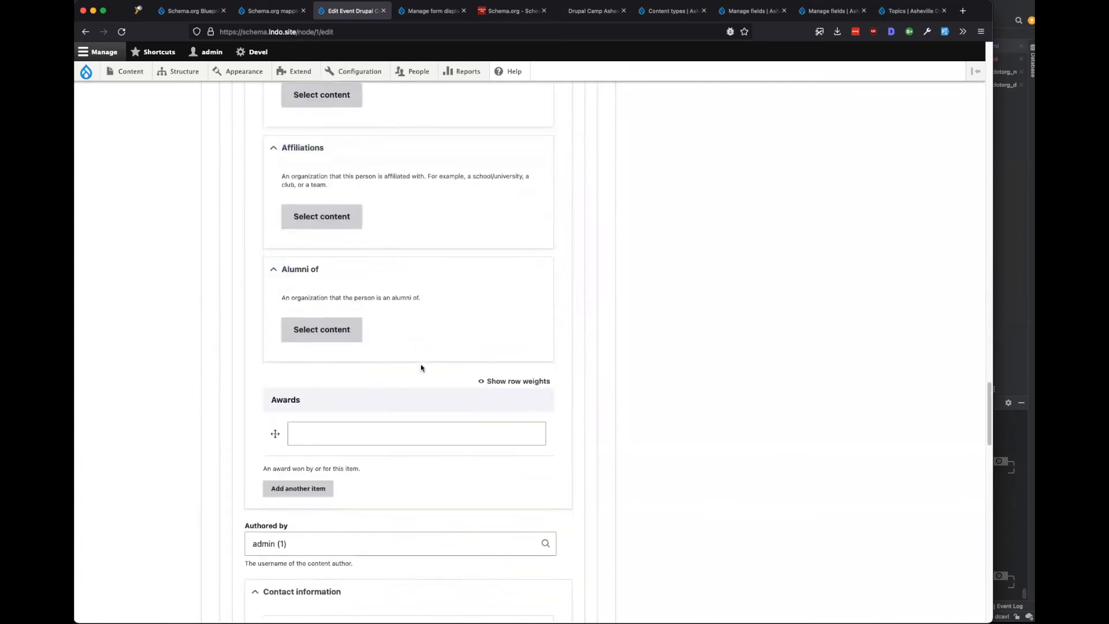
scroll(419, 363, "up", 3)
left_click(337, 293)
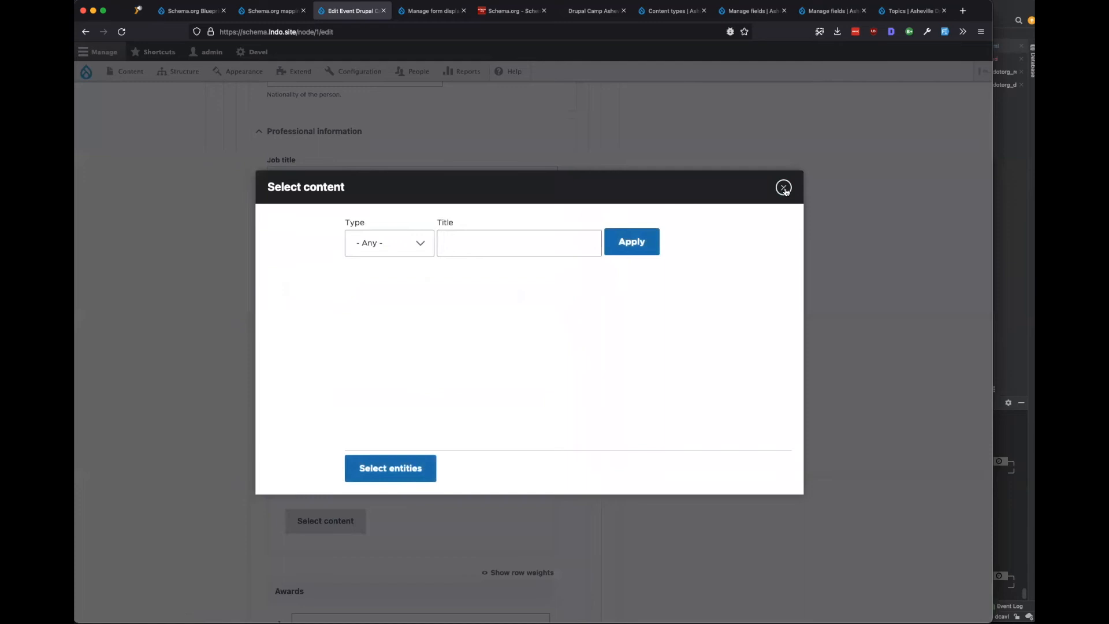
left_click(783, 188)
Autofill the organizer's company and Asheville street address, then create the Person node.
scroll(420, 364, "down", 7)
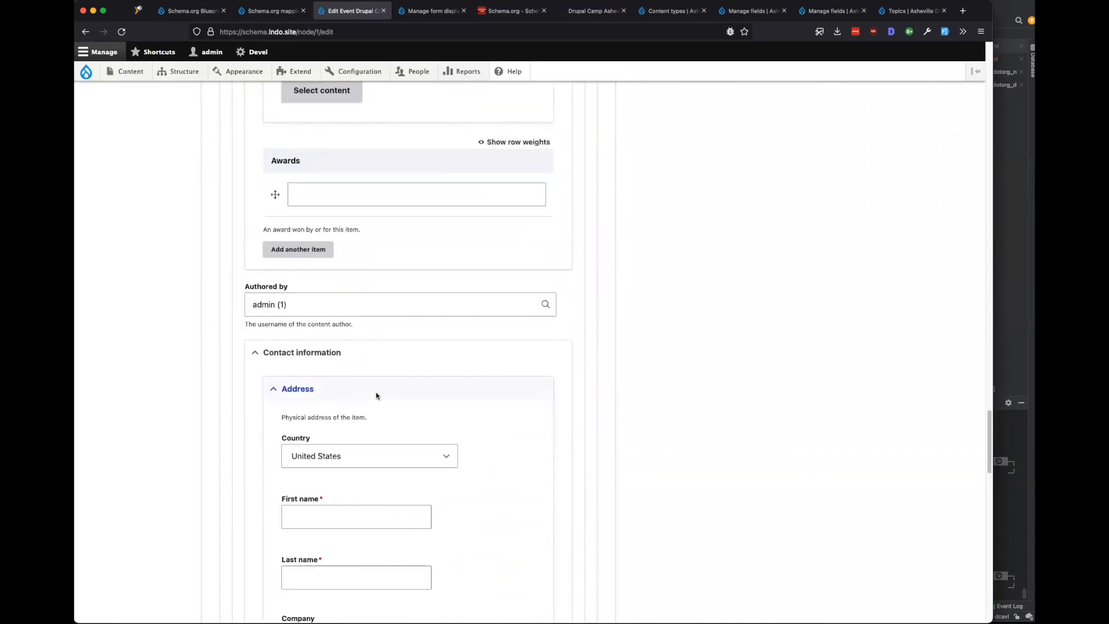
scroll(376, 391, "down", 8)
scroll(376, 396, "down", 15)
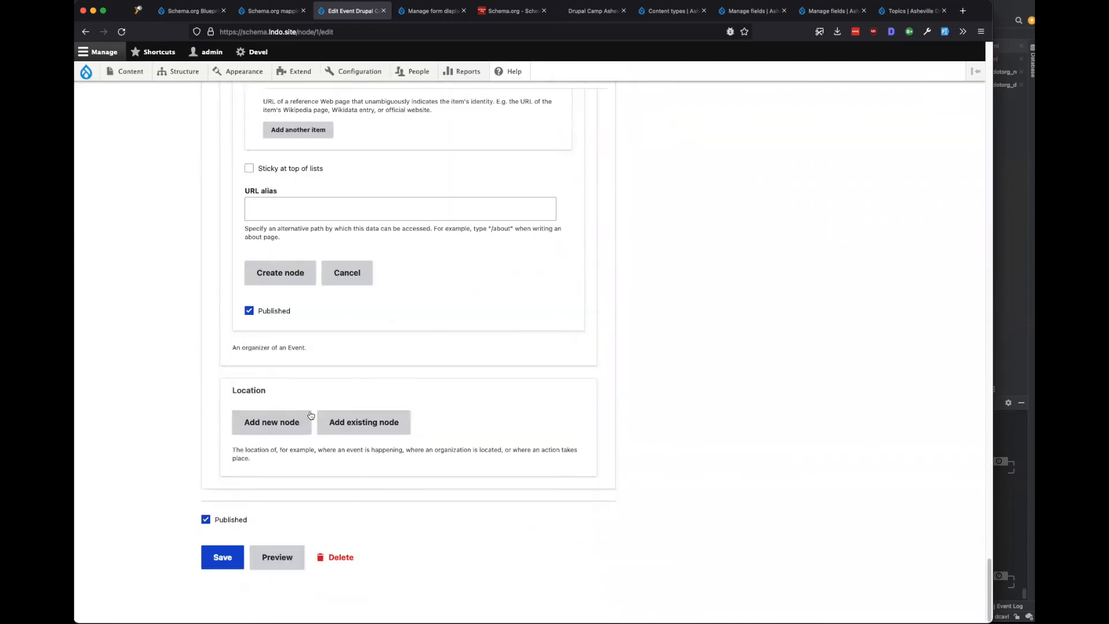
left_click(287, 428)
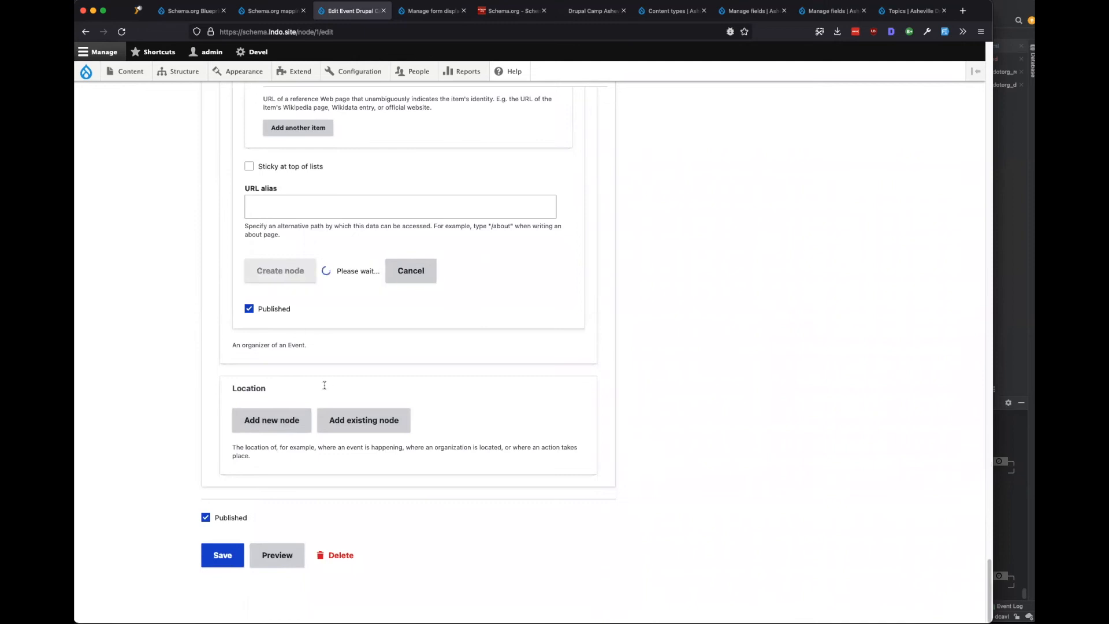
scroll(325, 407, "up", 3)
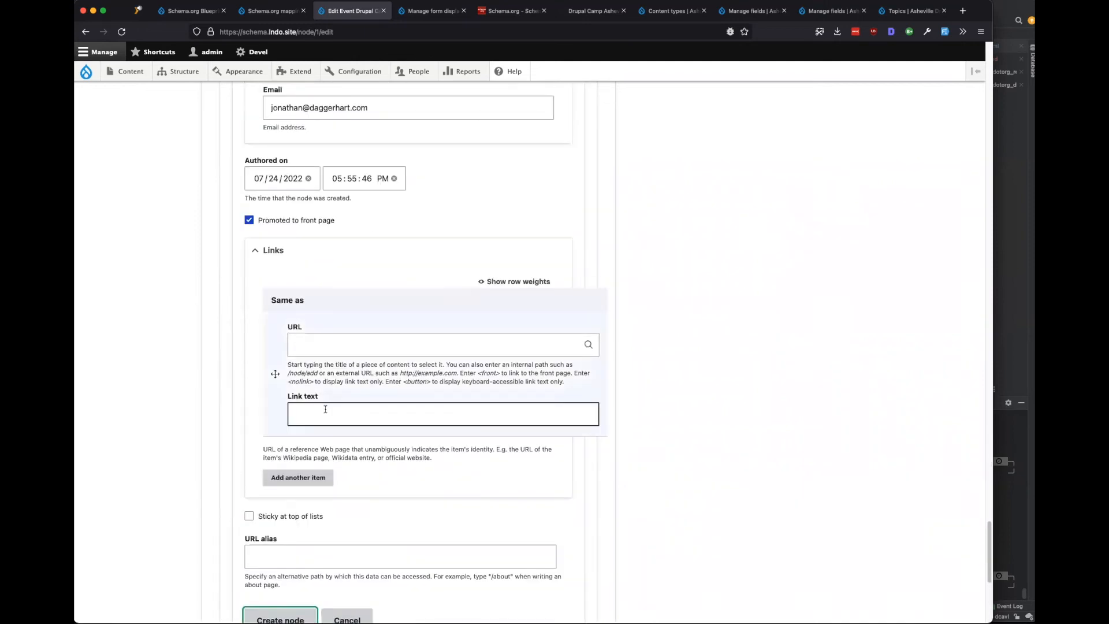
scroll(325, 409, "up", 10)
left_click(327, 118)
left_click(327, 132)
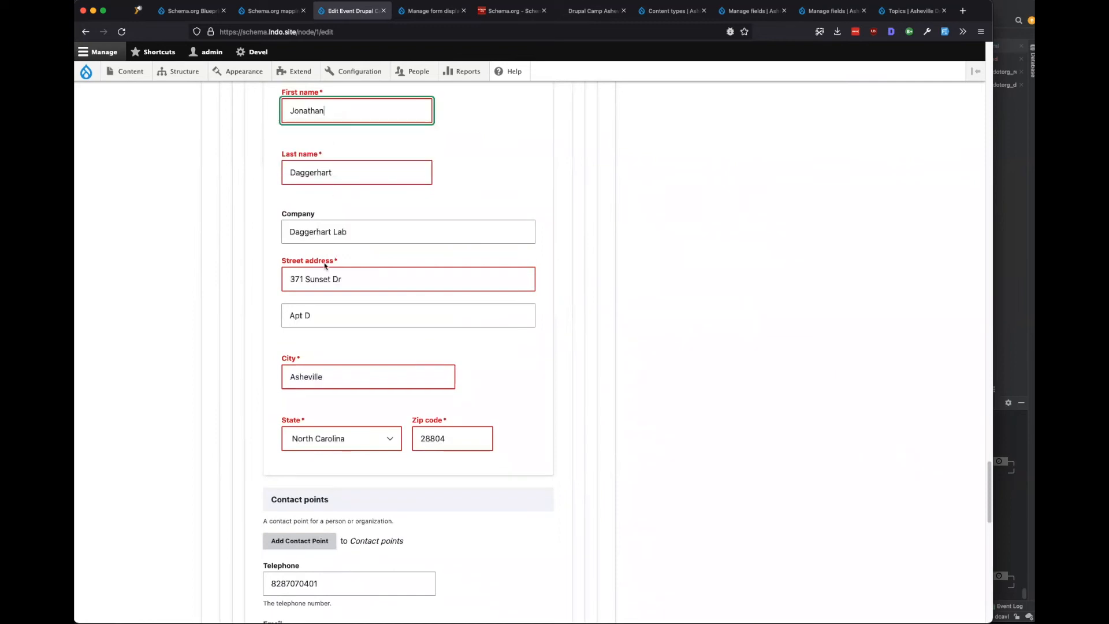
scroll(278, 425, "down", 10)
scroll(259, 444, "down", 3)
left_click(260, 483)
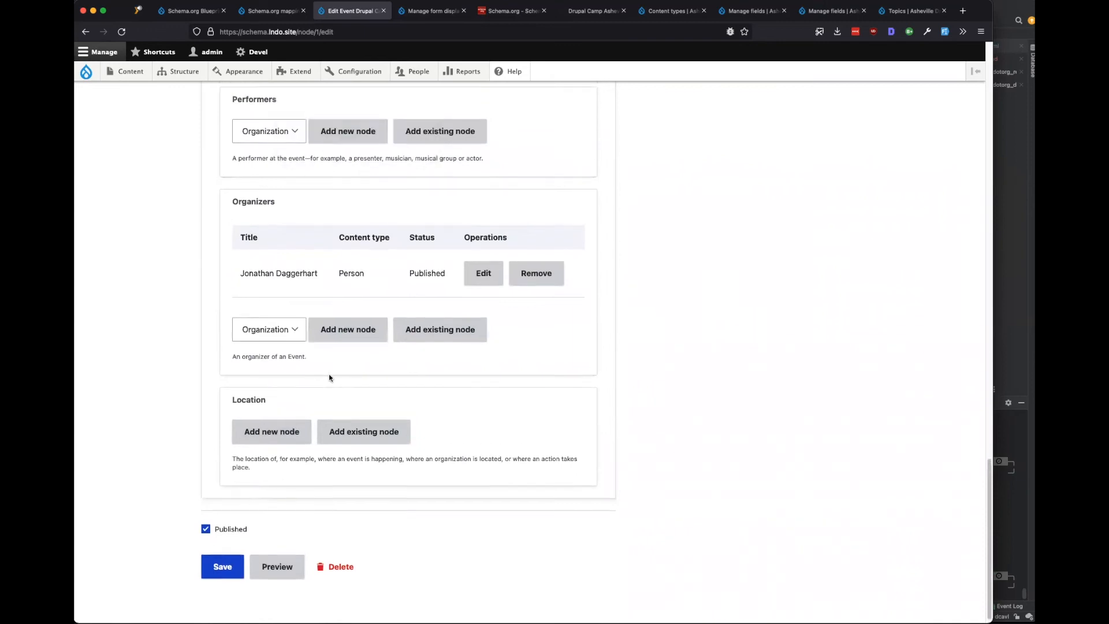
Save the Drupal Camp Asheville 2023 event with its new organizer.
scroll(668, 312, "up", 3)
scroll(409, 367, "down", 2)
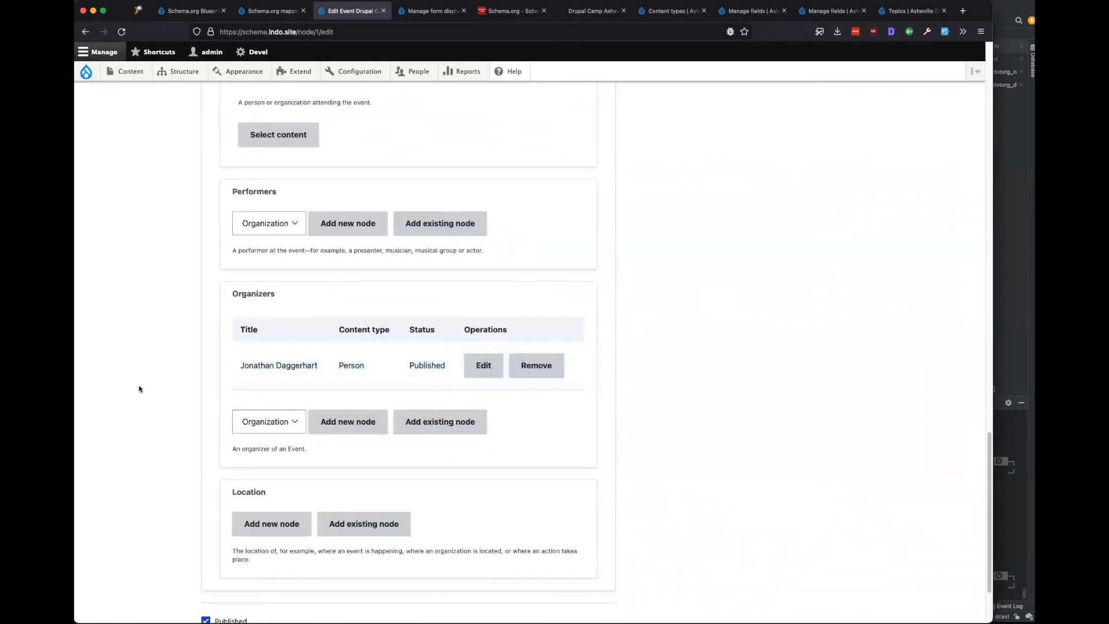
scroll(112, 398, "down", 2)
left_click(205, 555)
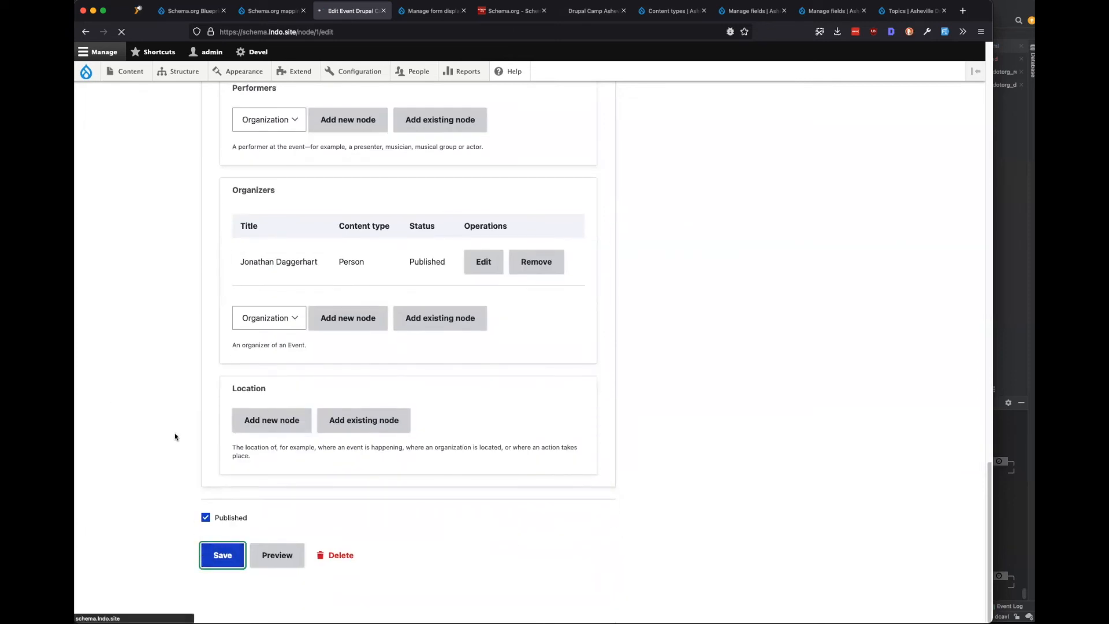
Review the Organizers, dates and audiences on the saved page and reopen it for editing.
scroll(175, 436, "down", 8)
scroll(173, 434, "up", 1)
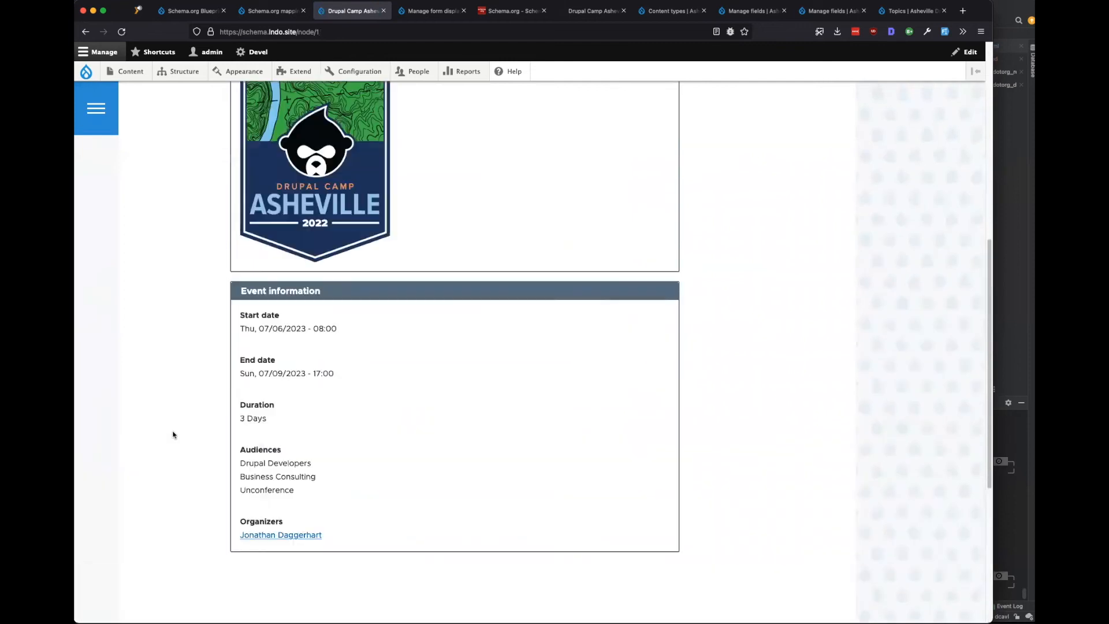
scroll(173, 434, "up", 7)
scroll(173, 434, "up", 1)
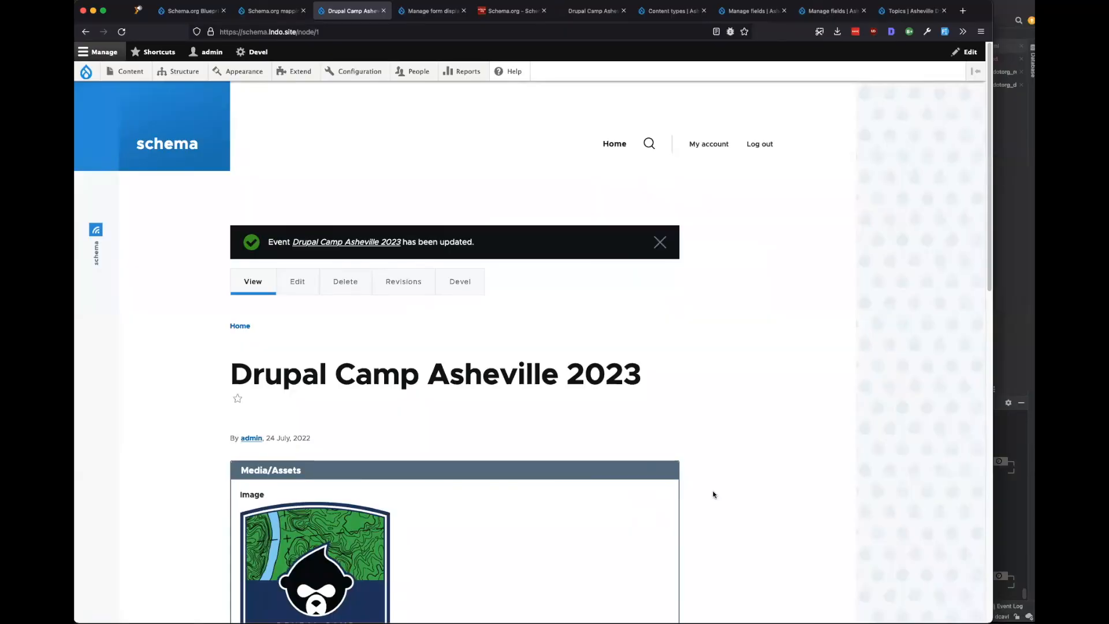
scroll(586, 445, "down", 10)
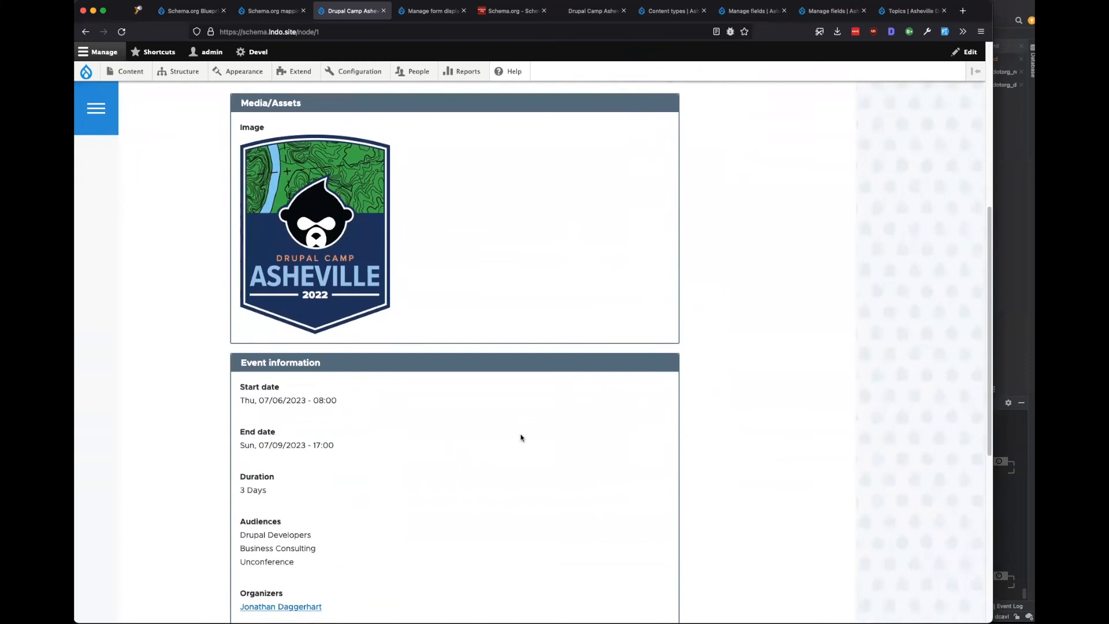
scroll(486, 440, "down", 3)
scroll(448, 451, "up", 3)
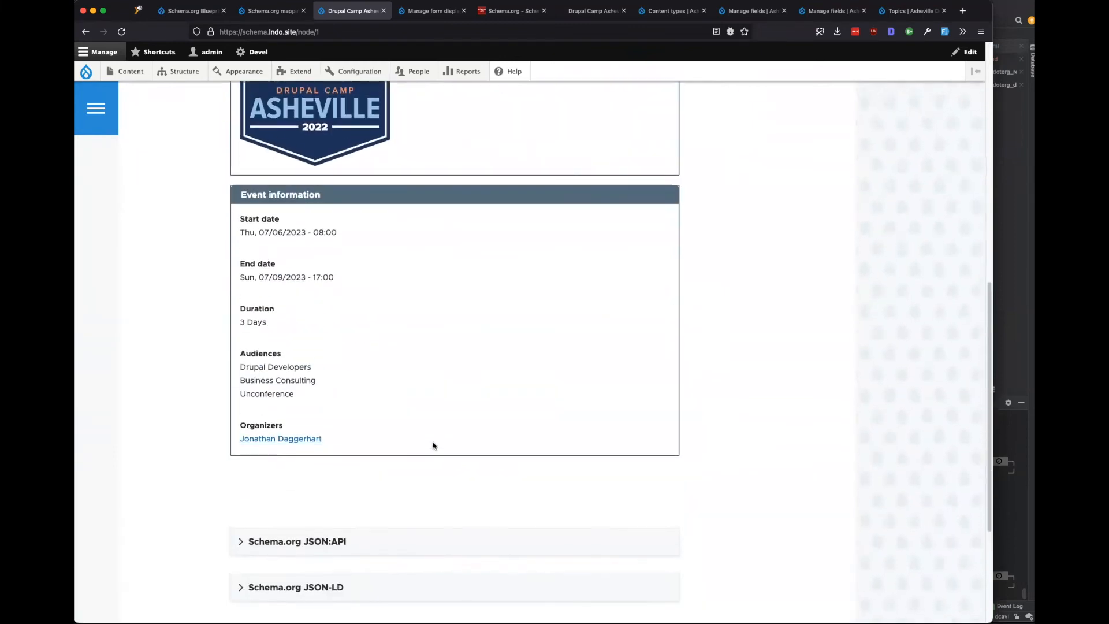
scroll(433, 445, "up", 10)
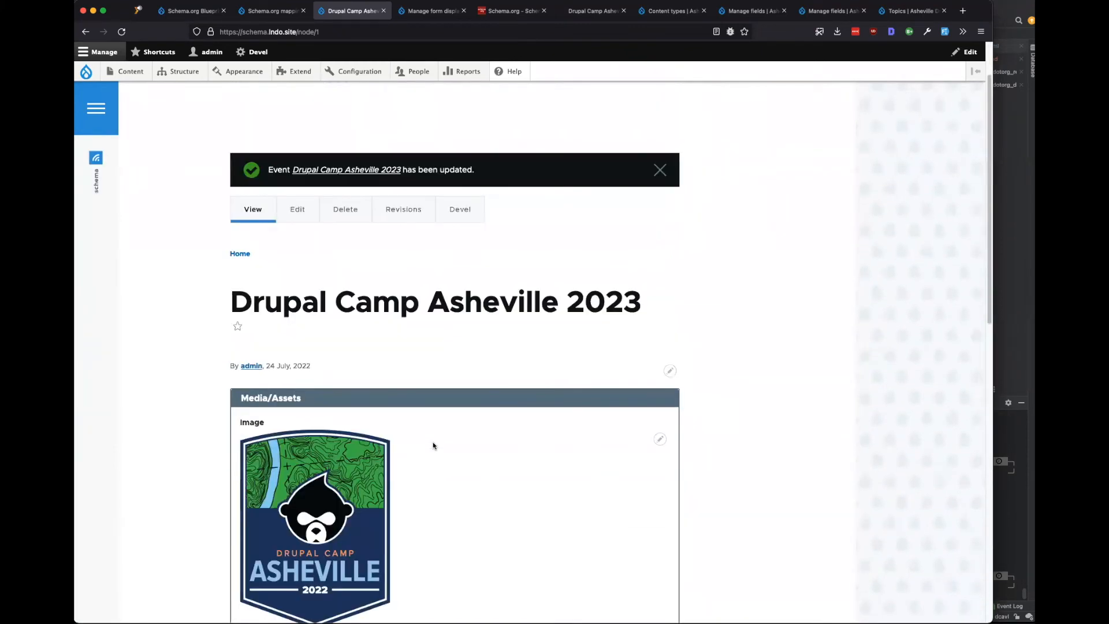
left_click(298, 261)
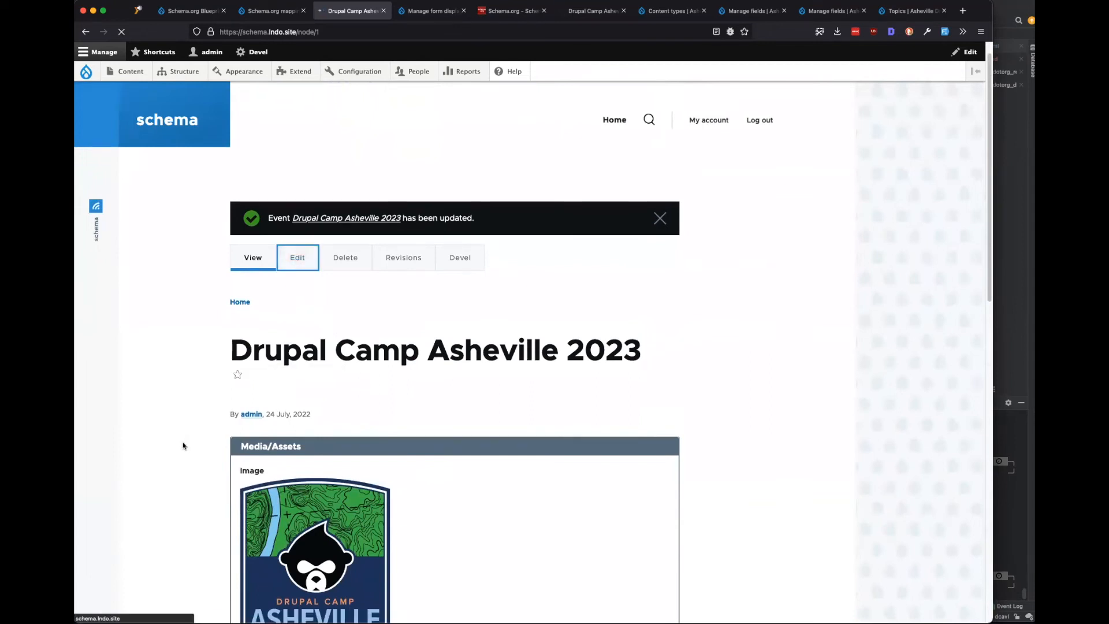
Try adding a location as a new node, then as an existing node, backing out of both.
scroll(179, 459, "down", 15)
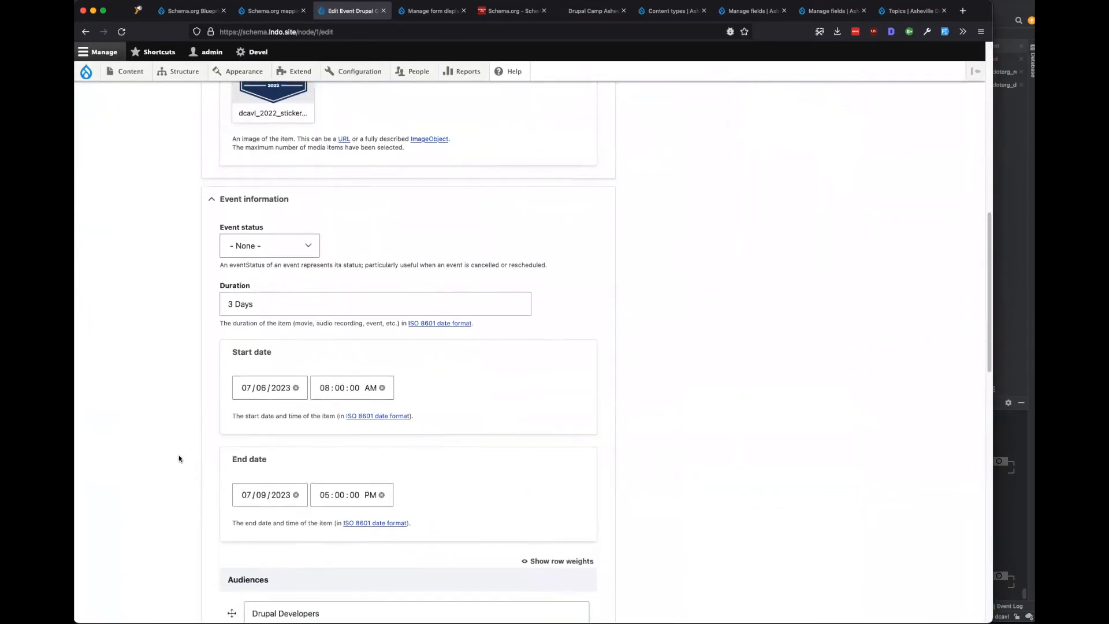
scroll(179, 459, "down", 10)
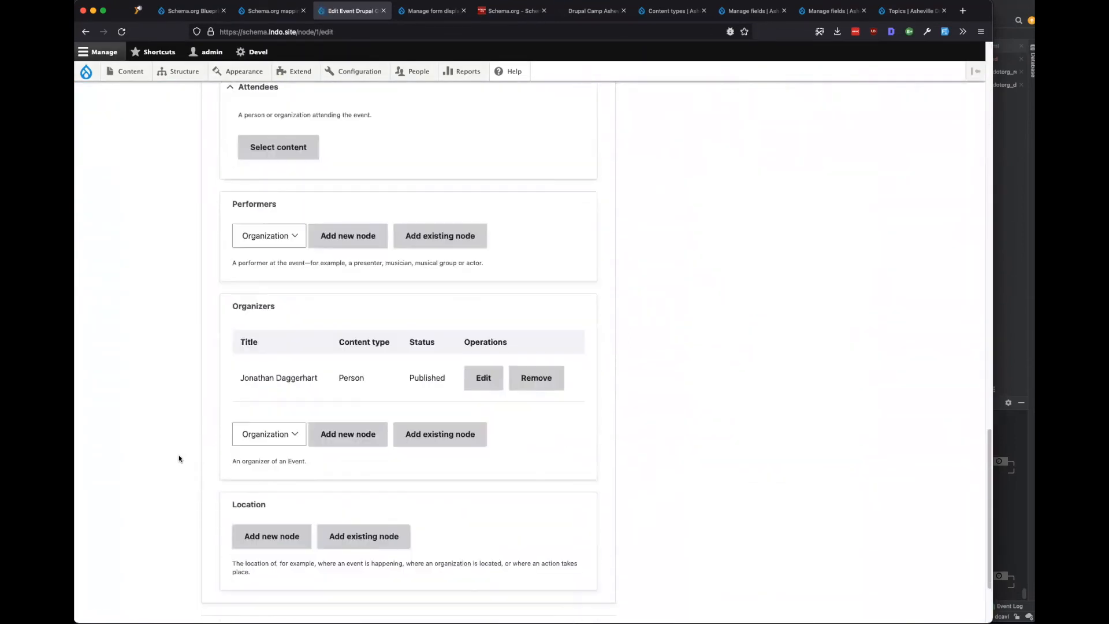
left_click(268, 419)
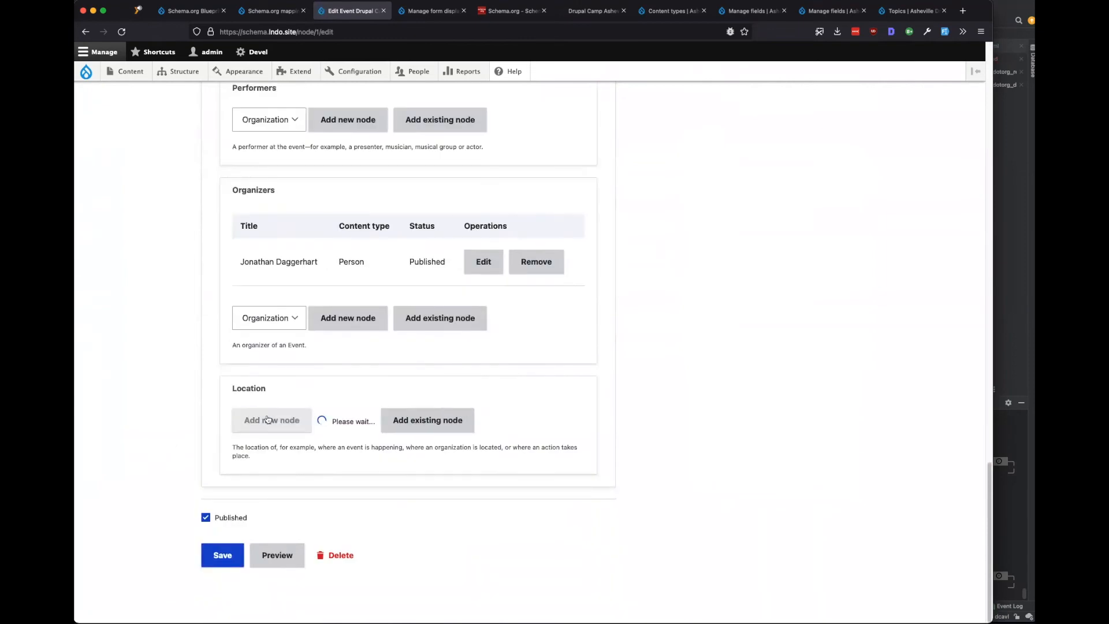
scroll(285, 434, "down", 15)
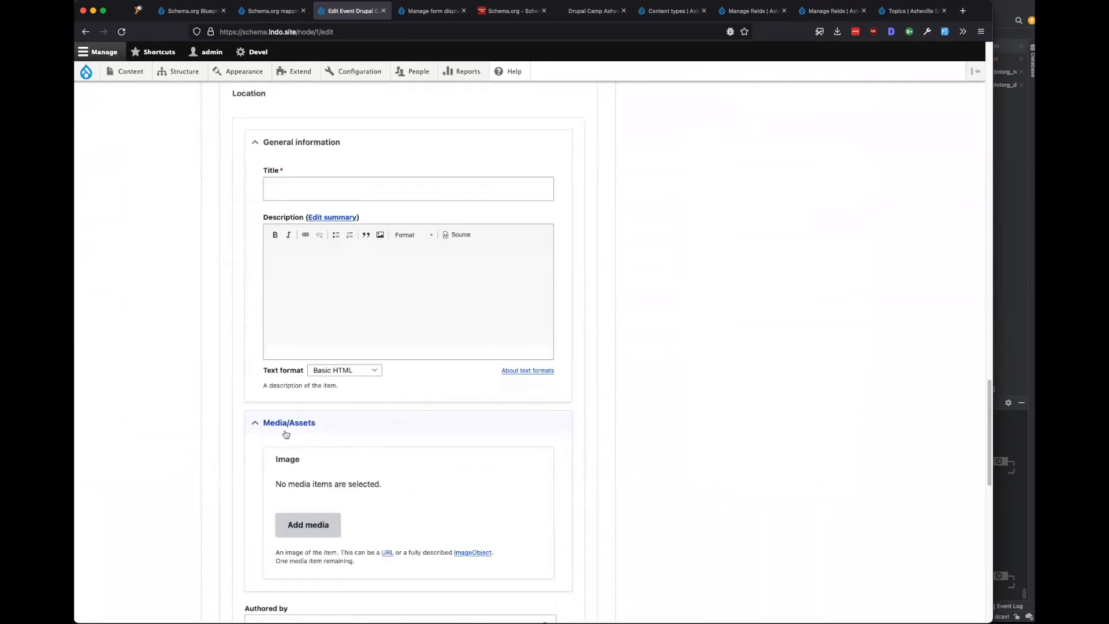
left_click(350, 376)
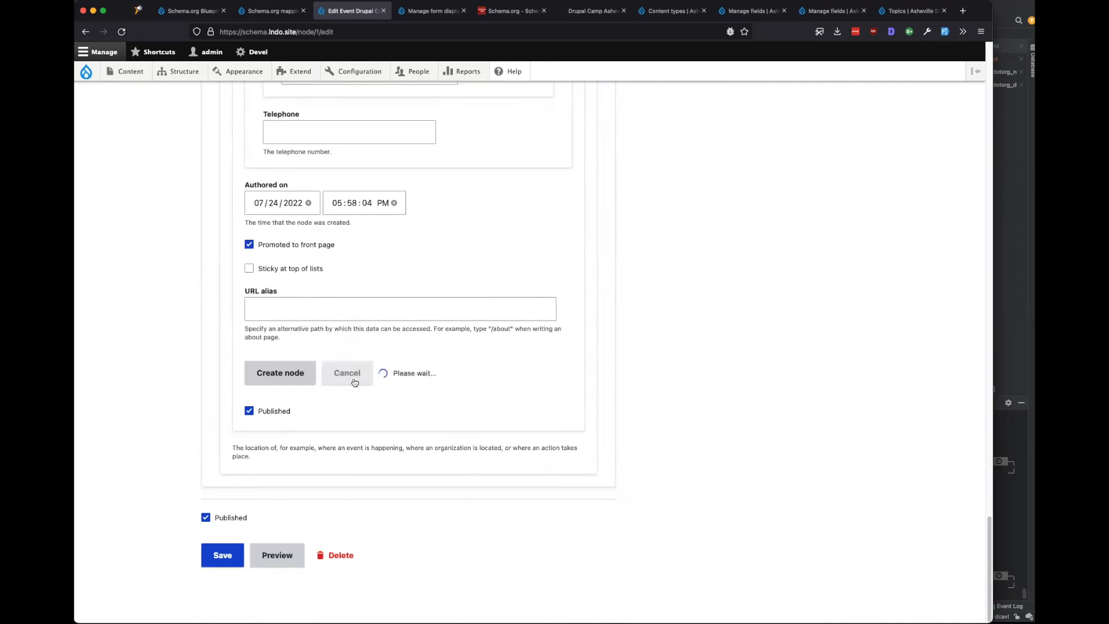
left_click(381, 424)
left_click(283, 455)
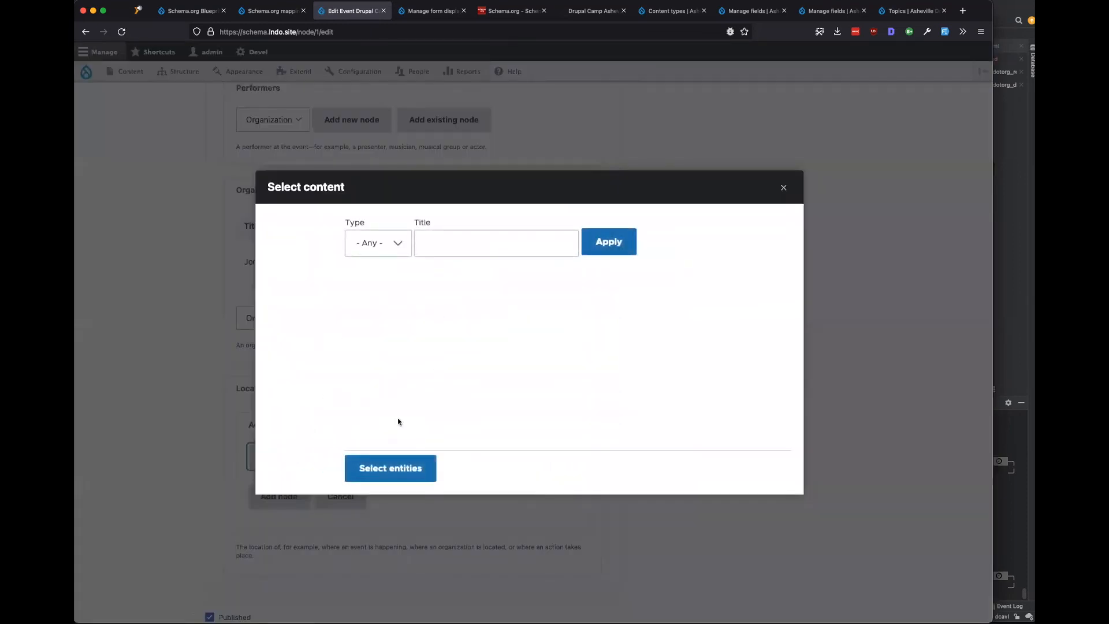
left_click(783, 187)
left_click(278, 496)
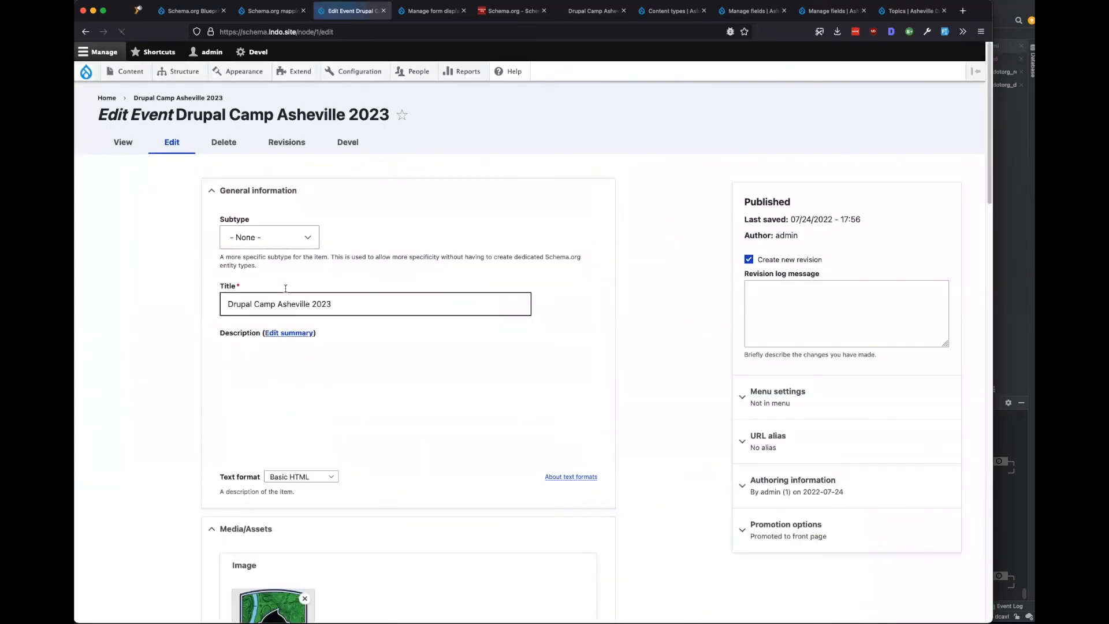
Start a new location node inline with the title 'UNCA'.
left_click(252, 295)
left_click(181, 339)
scroll(181, 340, "down", 20)
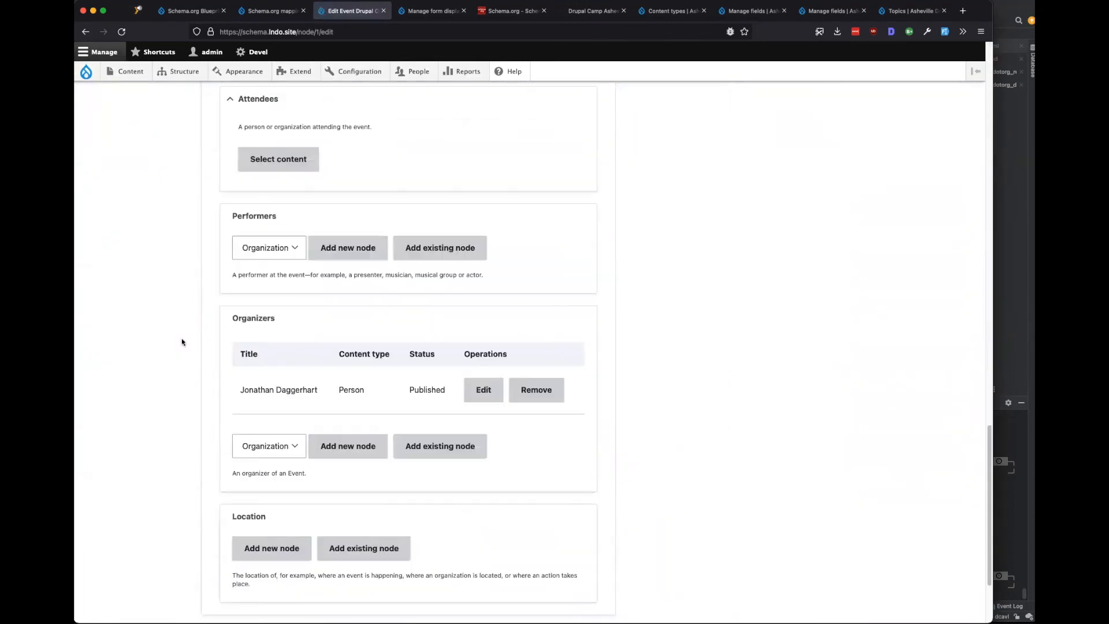
scroll(257, 415, "down", 3)
left_click(272, 421)
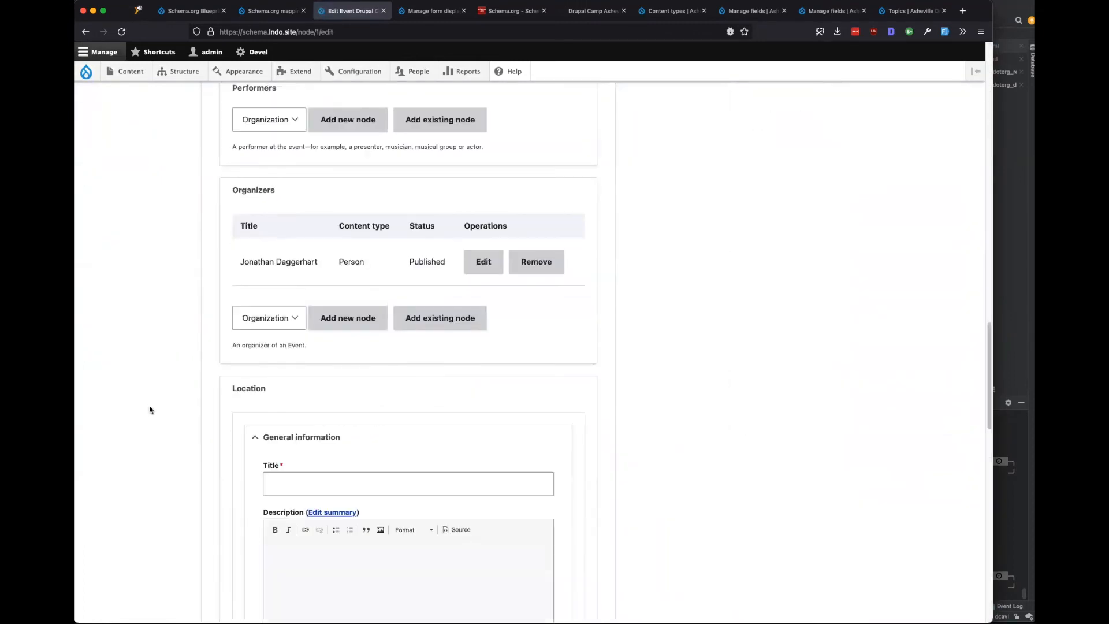
scroll(149, 410, "down", 5)
left_click(325, 272)
type("UNCA")
key("Tab")
key("Tab")
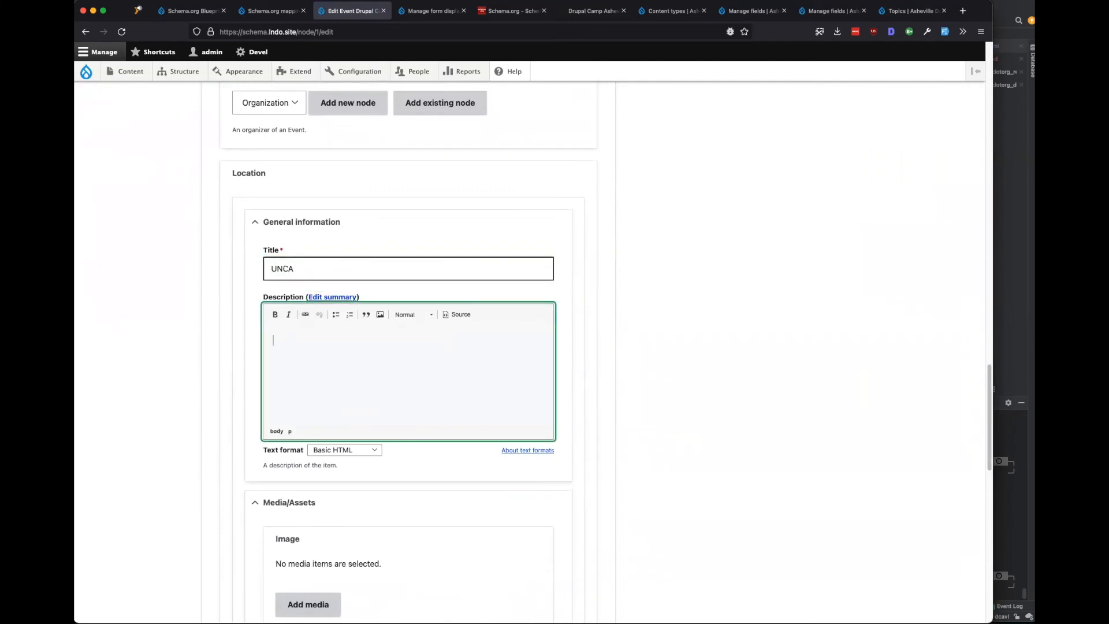
Leave the UNCA location's country as None and create the location node.
scroll(329, 288, "down", 7)
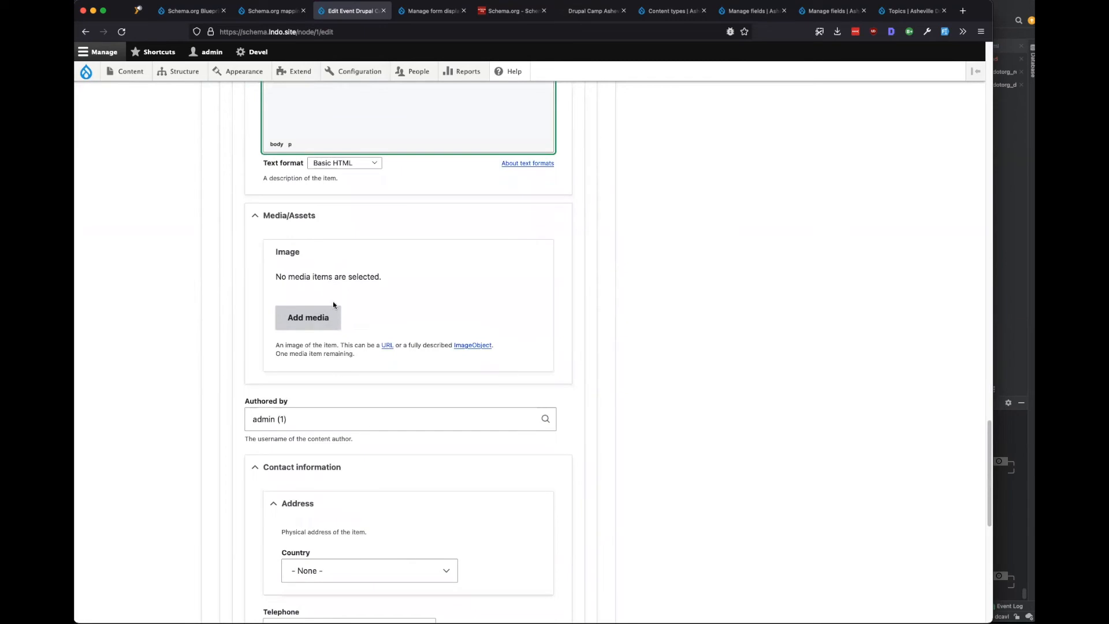
scroll(223, 402, "down", 5)
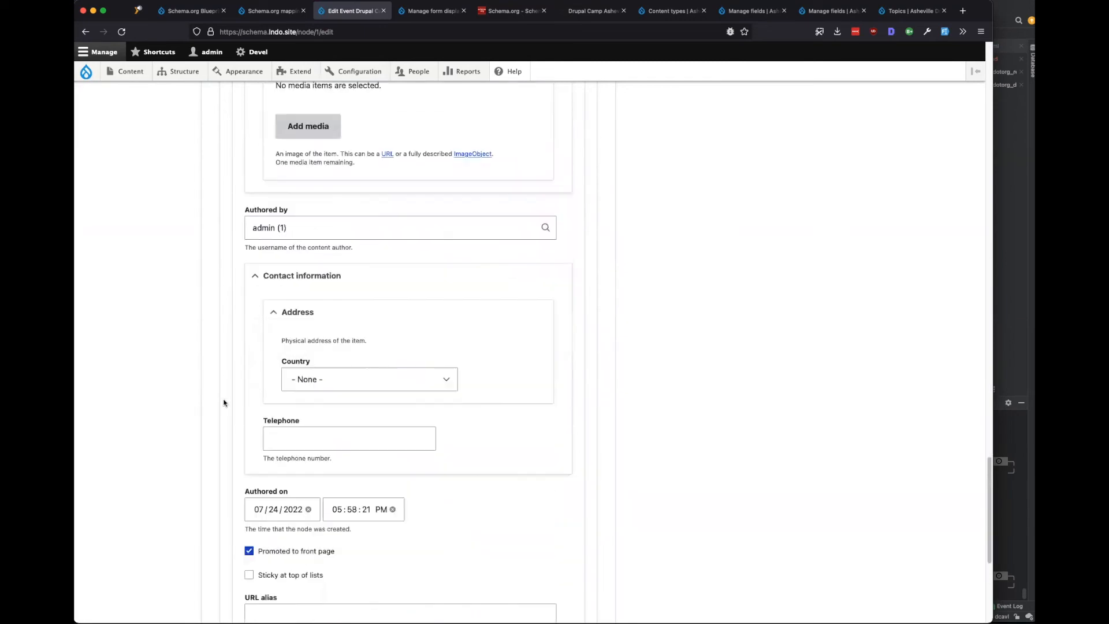
left_click(359, 377)
left_click(589, 363)
scroll(431, 341, "down", 4)
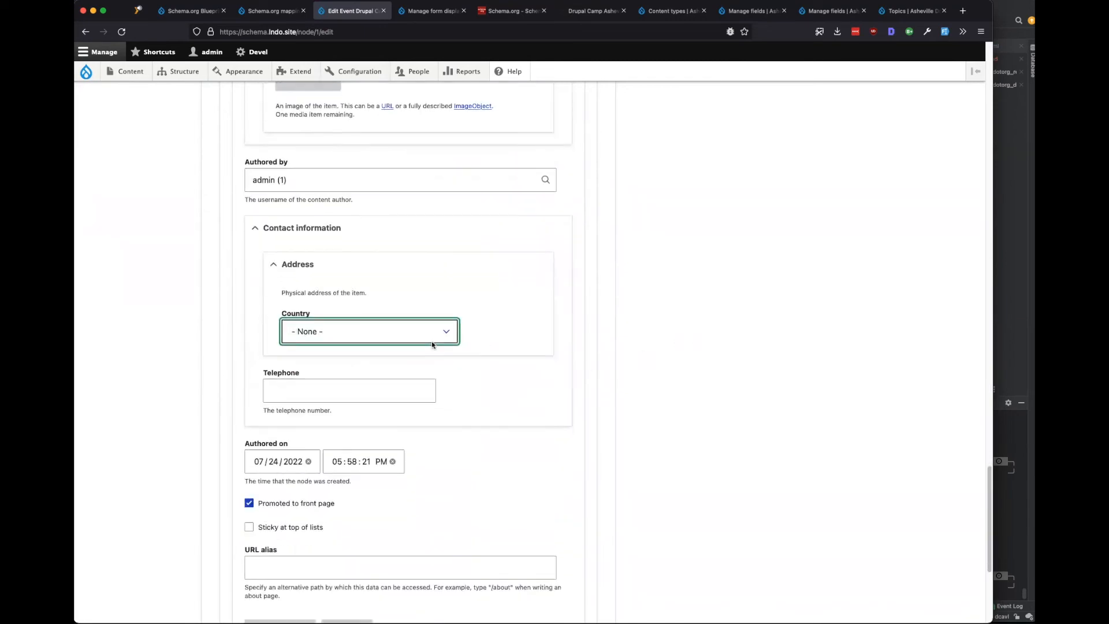
scroll(322, 347, "down", 3)
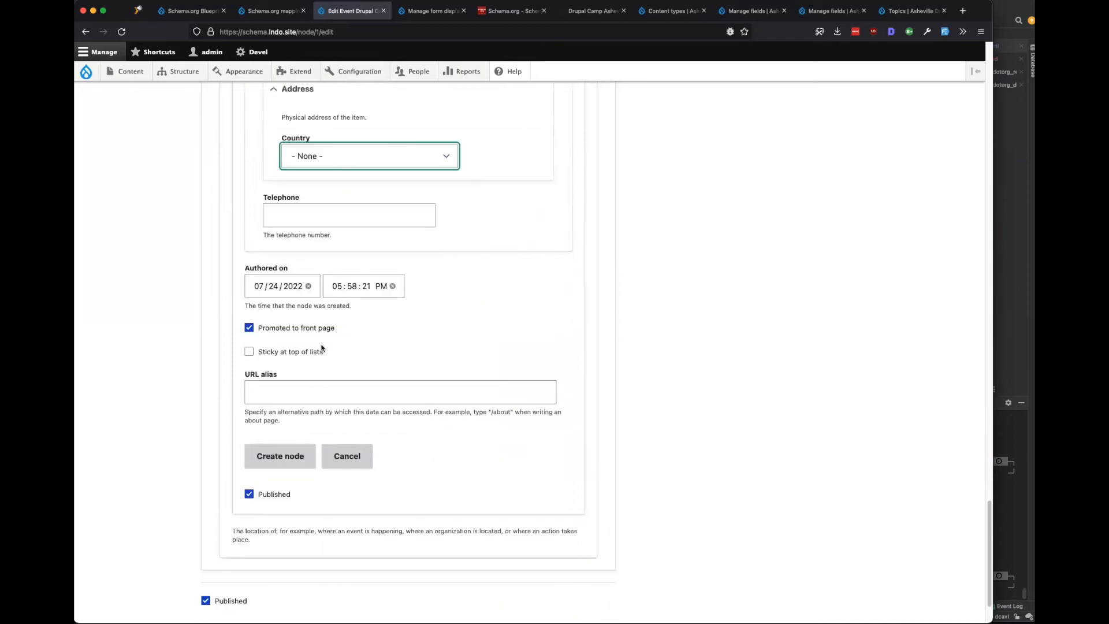
left_click(272, 372)
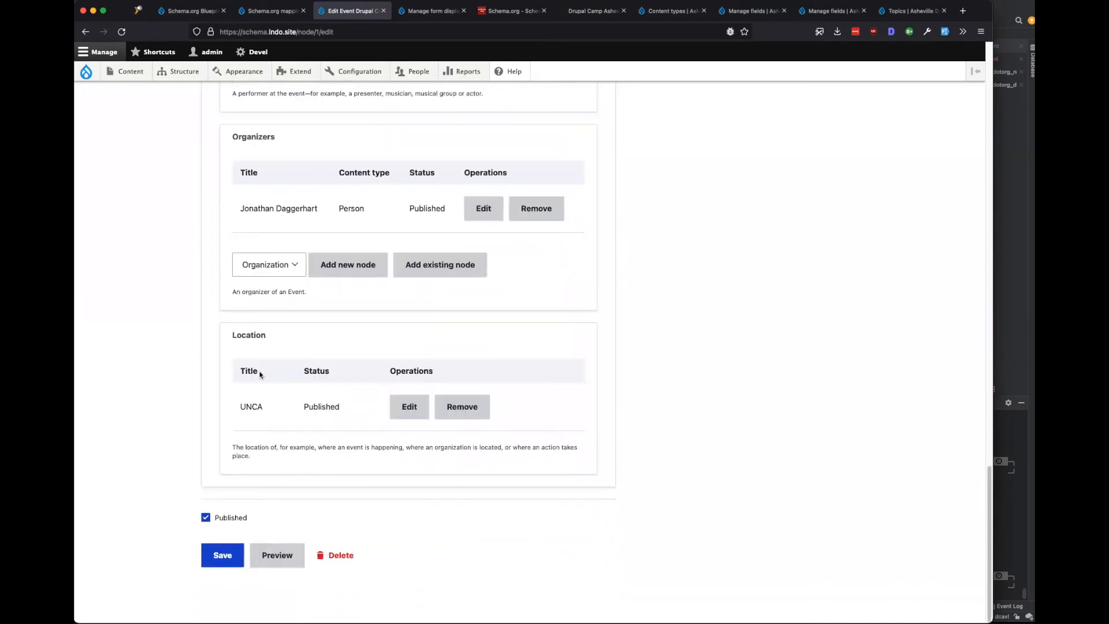
Save the event, confirm Location shows UNCA under Event information, then go to mapping sets.
left_click(222, 554)
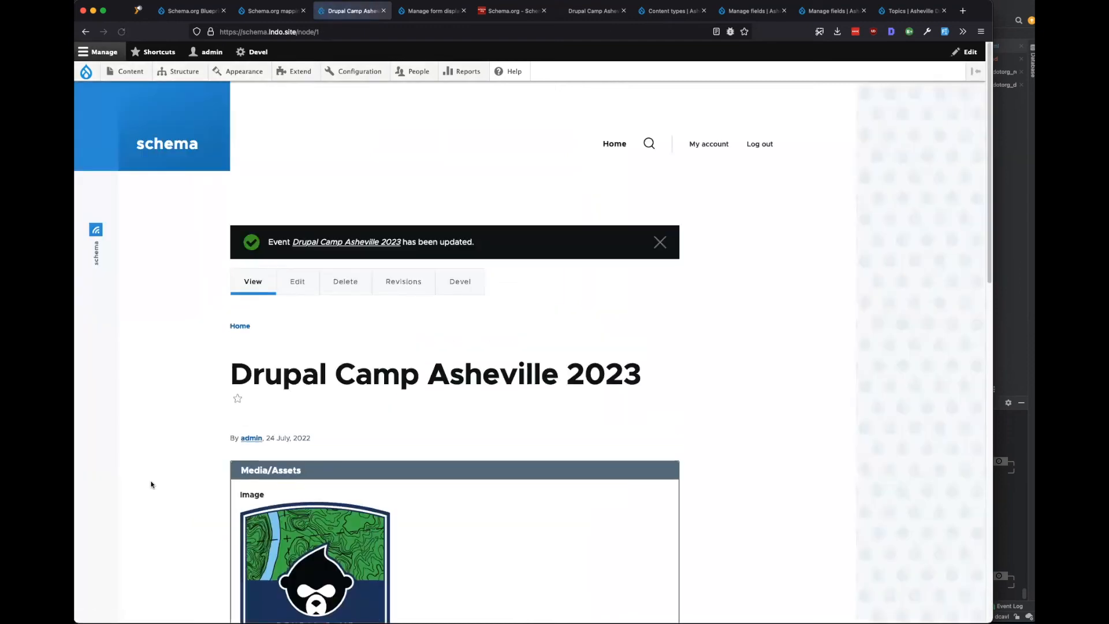
scroll(152, 484, "down", 8)
scroll(151, 484, "down", 4)
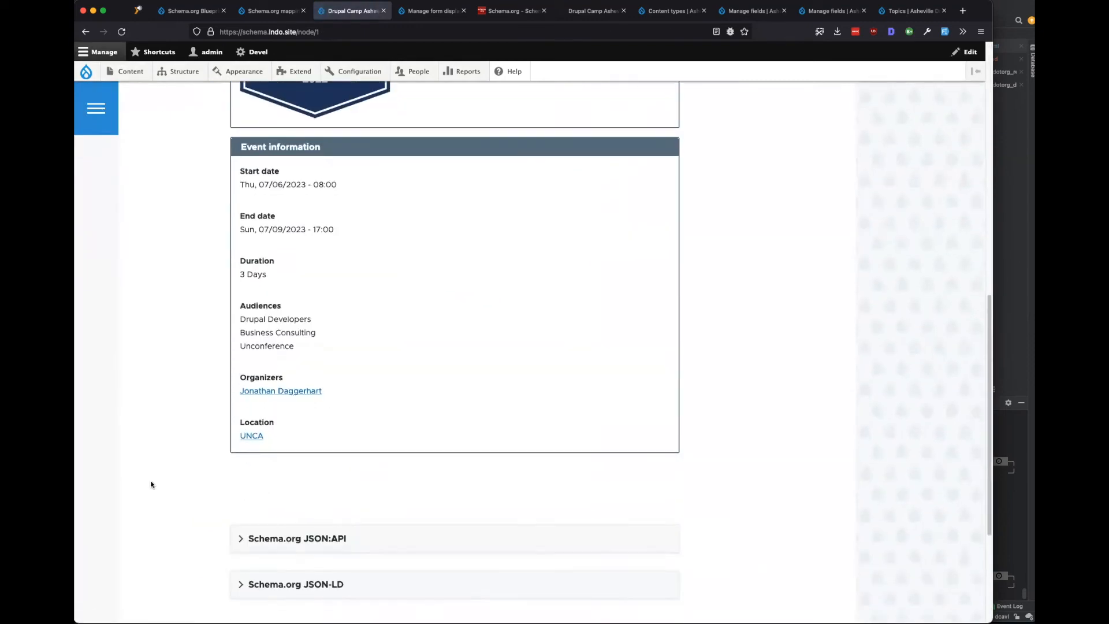
scroll(151, 484, "up", 1)
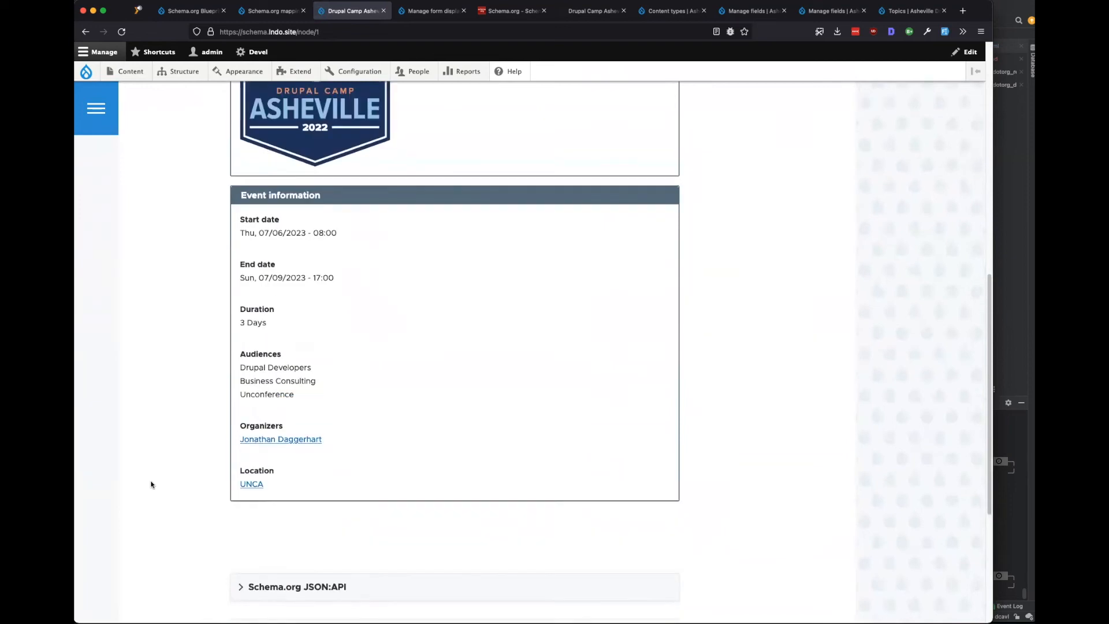
scroll(151, 484, "up", 6)
left_click(266, 11)
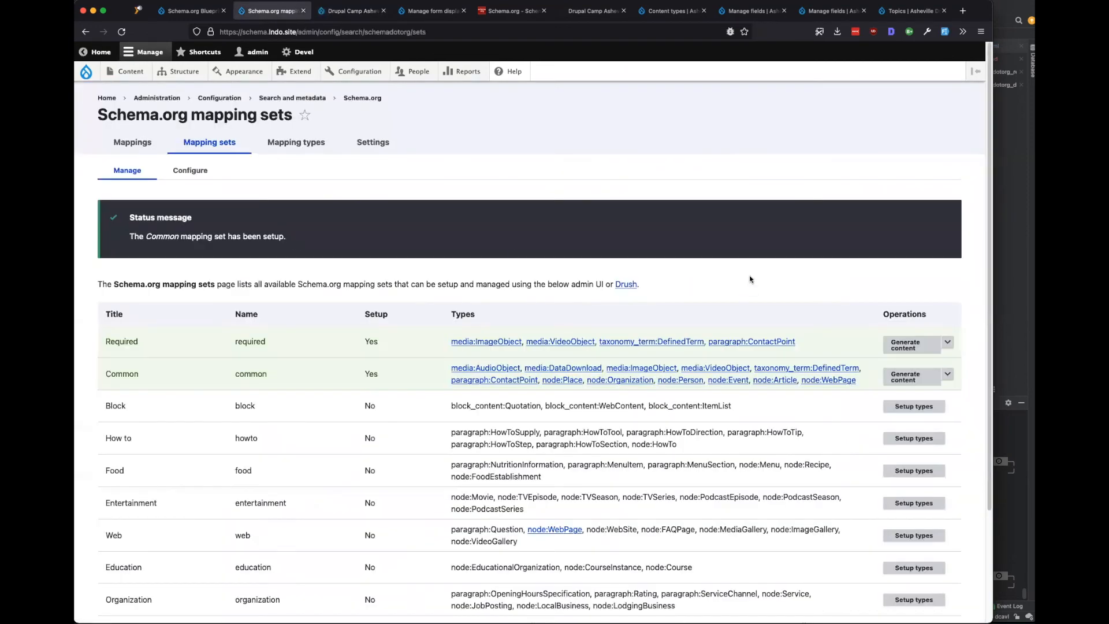
Highlight the Education mapping set on the Schema.org mapping sets page.
scroll(584, 365, "down", 2)
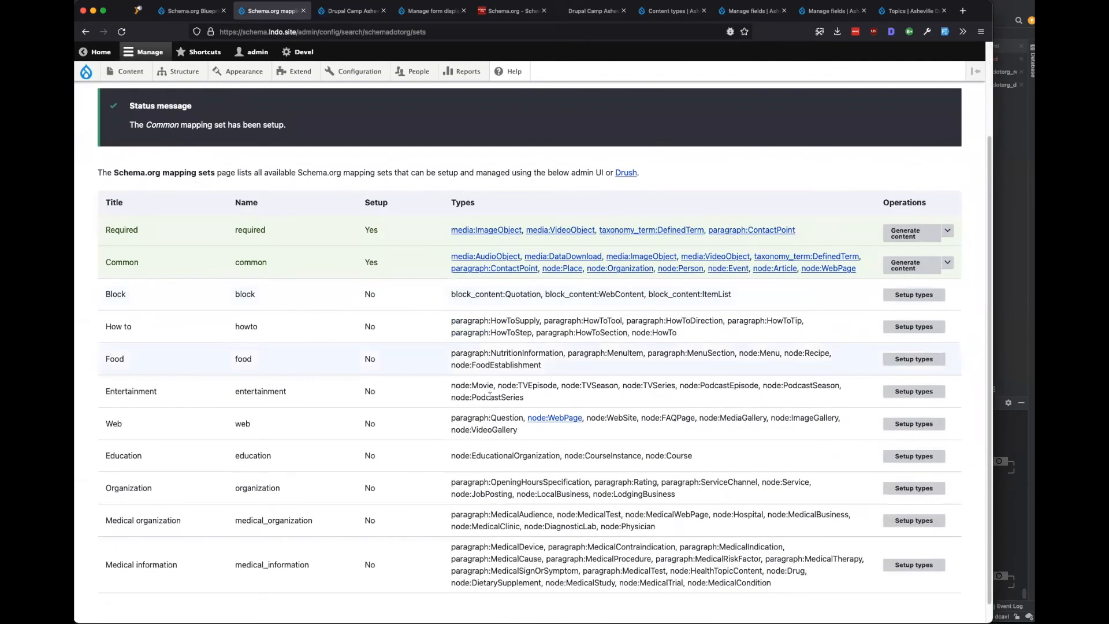
scroll(560, 360, "down", 1)
left_click_drag(105, 436, 281, 442)
left_click(281, 440)
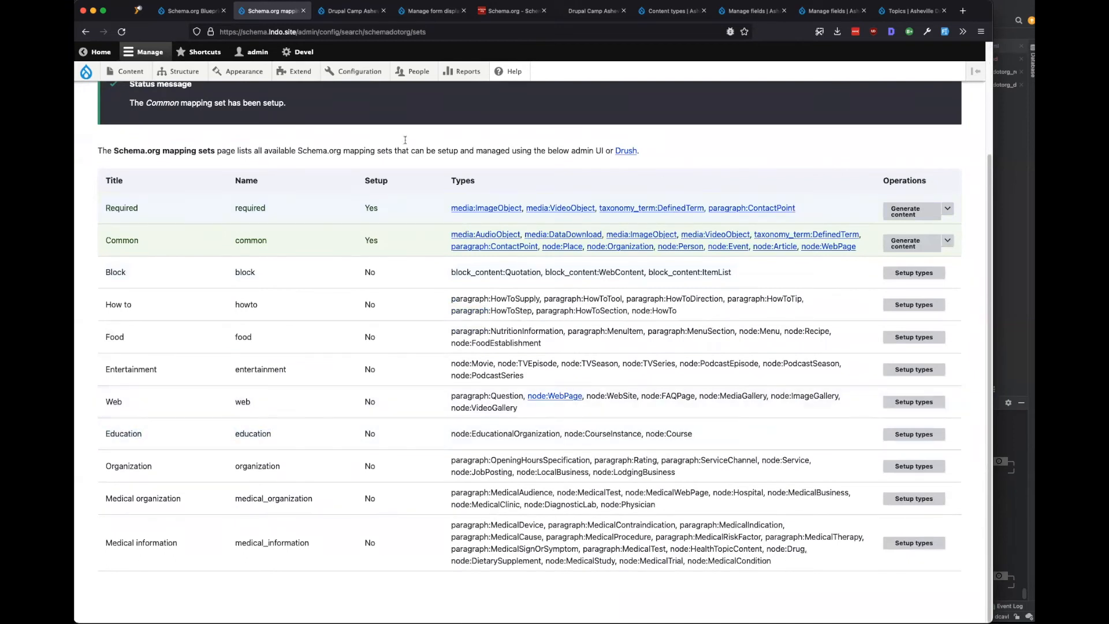
Glance back at the event page, then bring up the camp site's content types list.
left_click(345, 10)
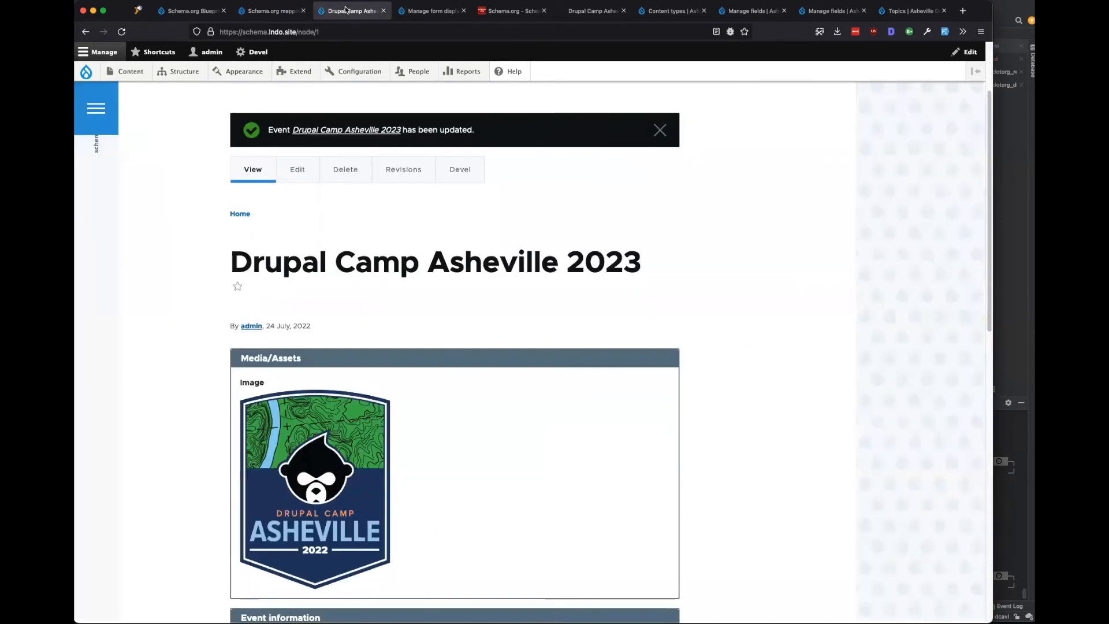
scroll(330, 409, "up", 3)
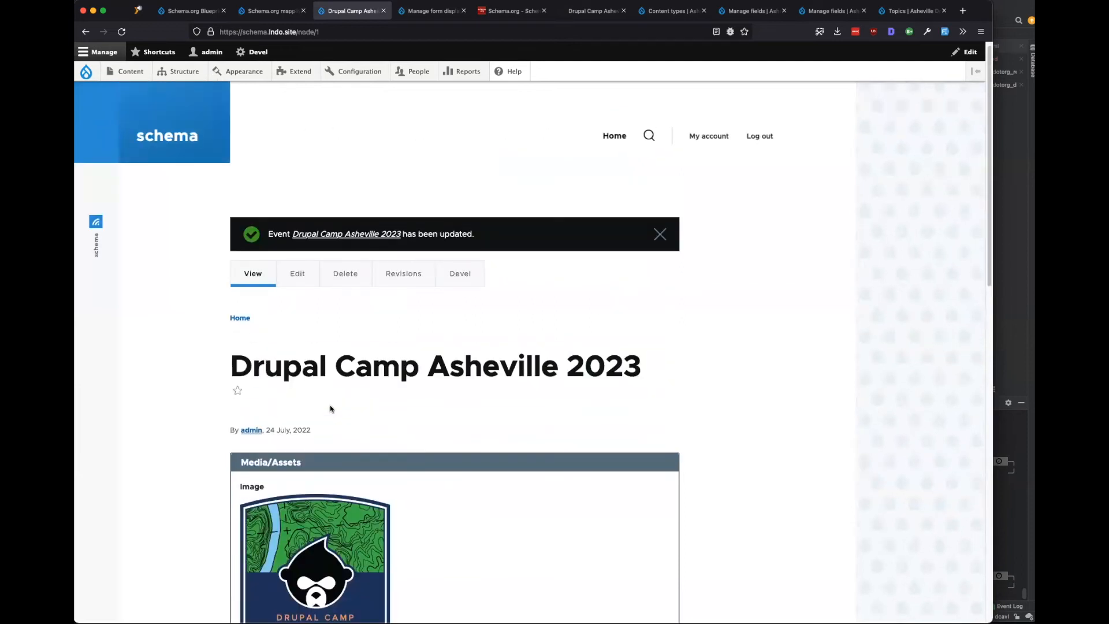
scroll(330, 408, "down", 3)
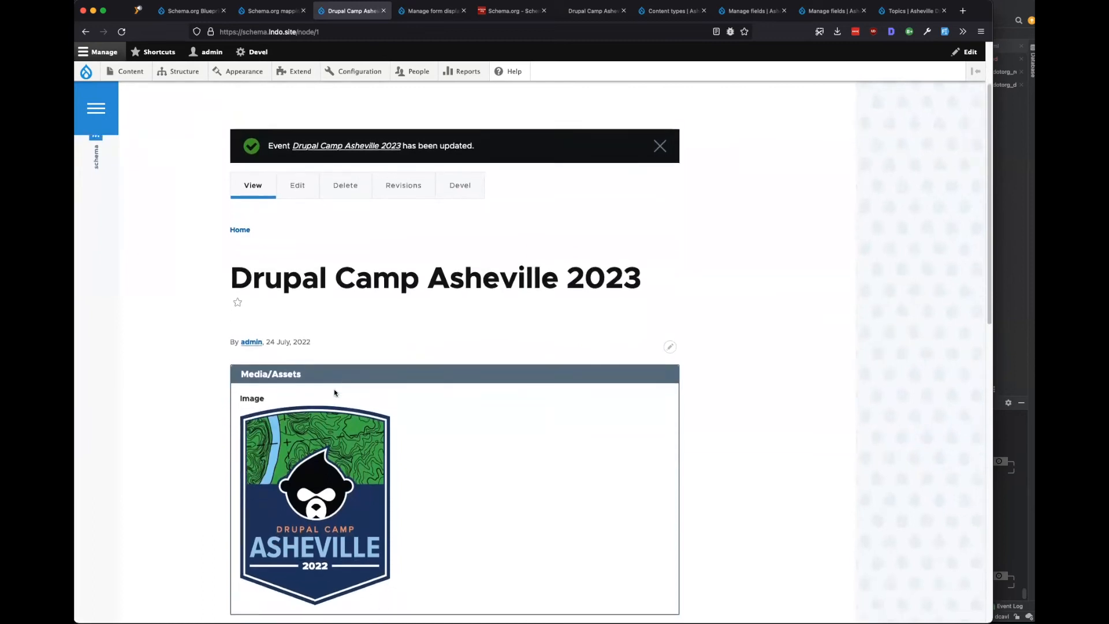
scroll(682, 194, "up", 3)
left_click(670, 11)
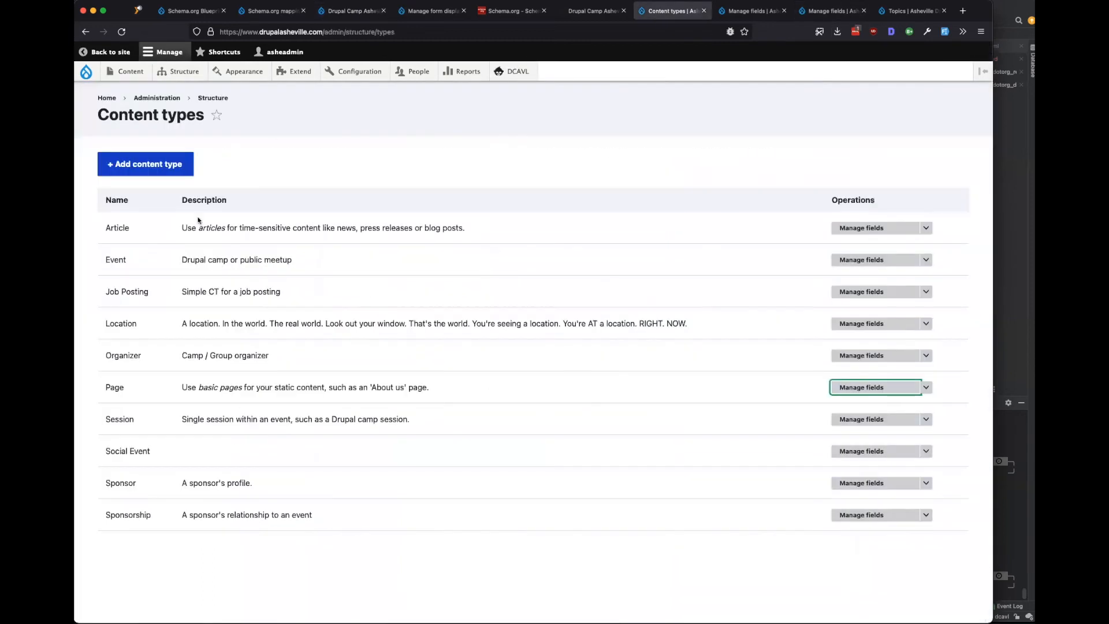
Highlight the Session, Sponsor, Sponsorship and Social Event content types in the list.
left_click_drag(138, 419, 89, 421)
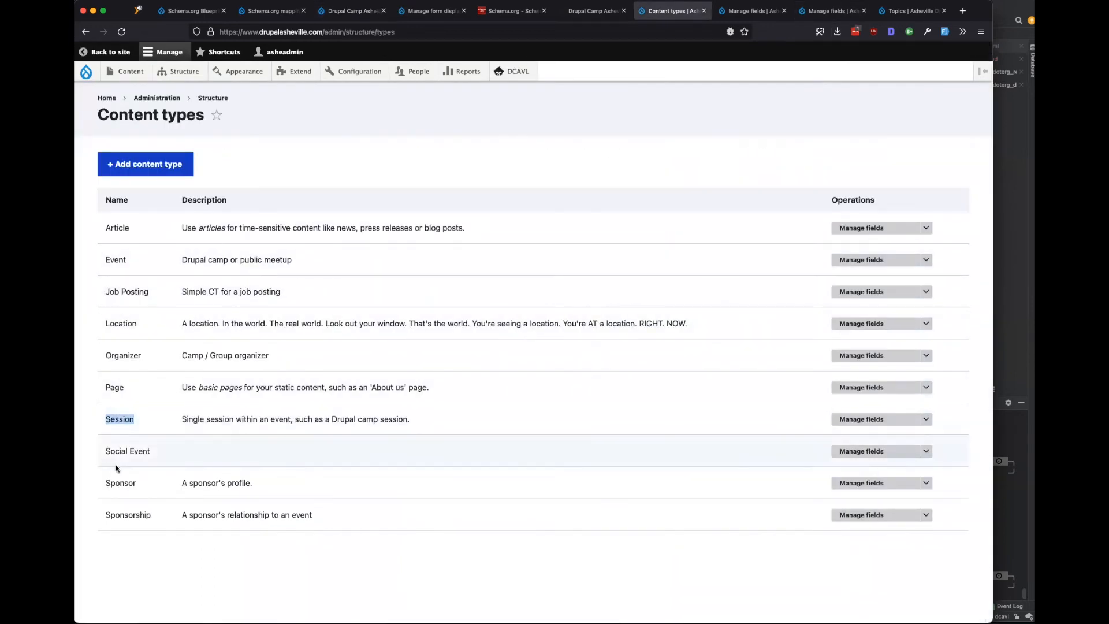
left_click_drag(144, 484, 103, 484)
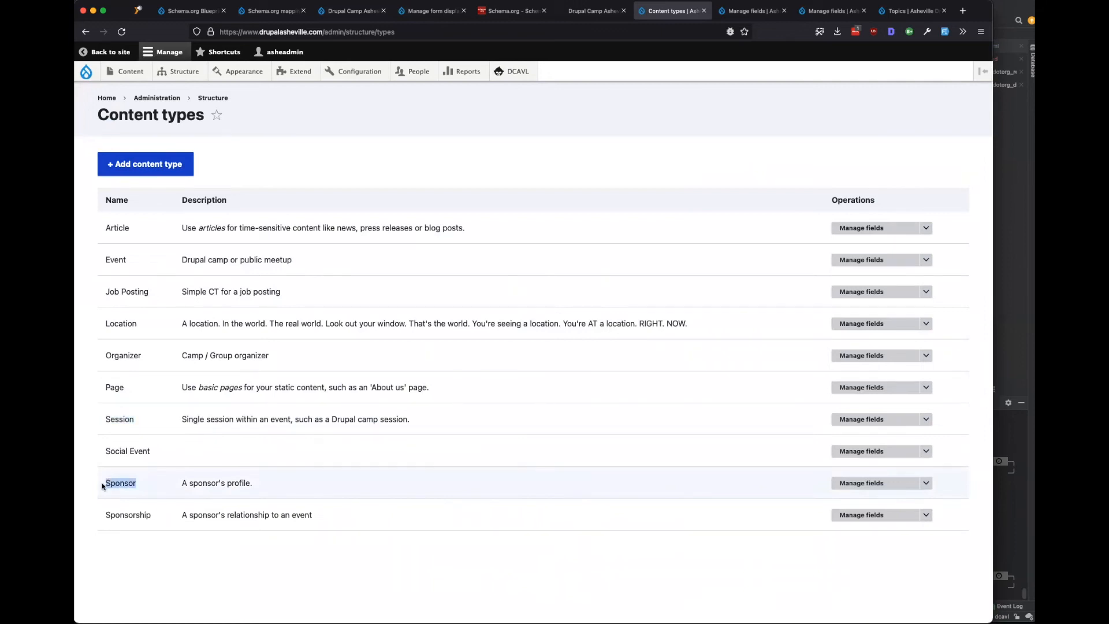
left_click_drag(149, 513, 94, 515)
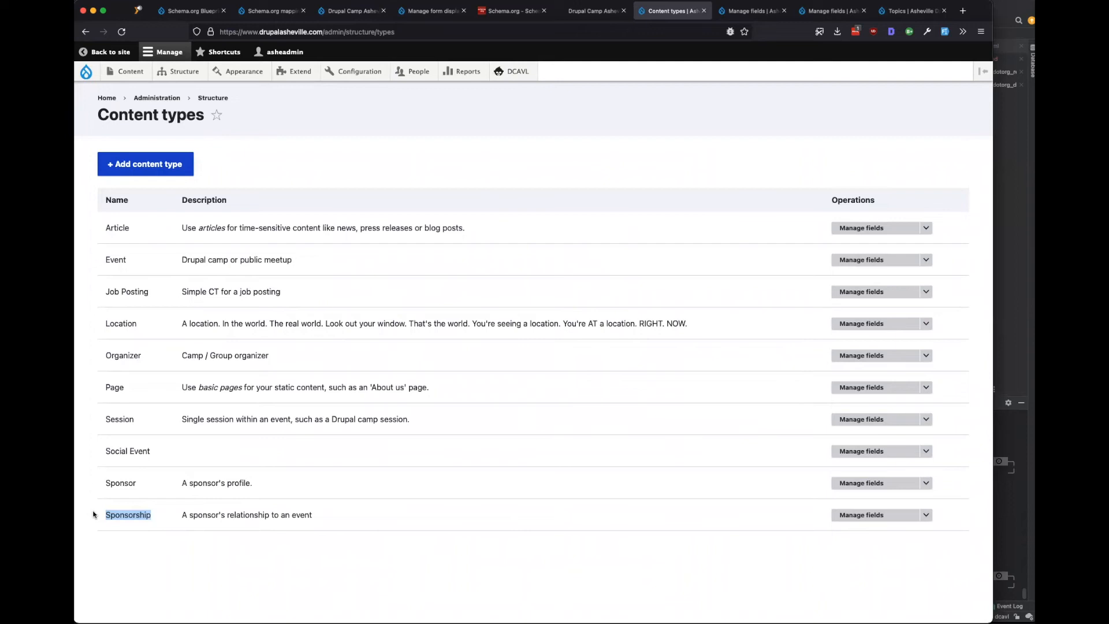
left_click_drag(145, 483, 105, 485)
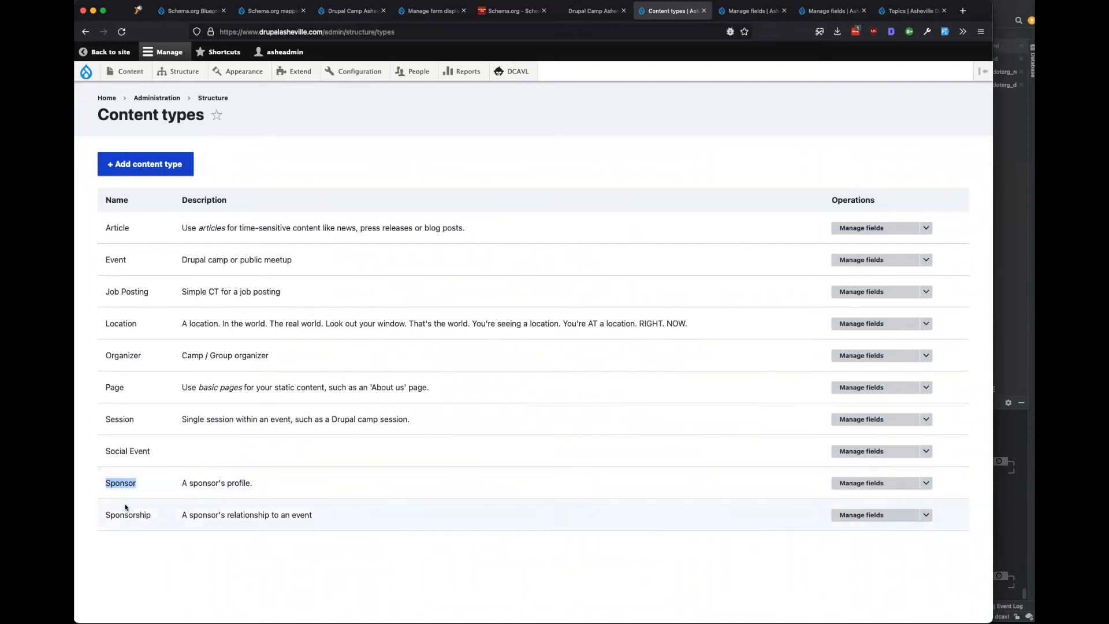
left_click_drag(151, 519, 108, 514)
left_click_drag(152, 451, 96, 456)
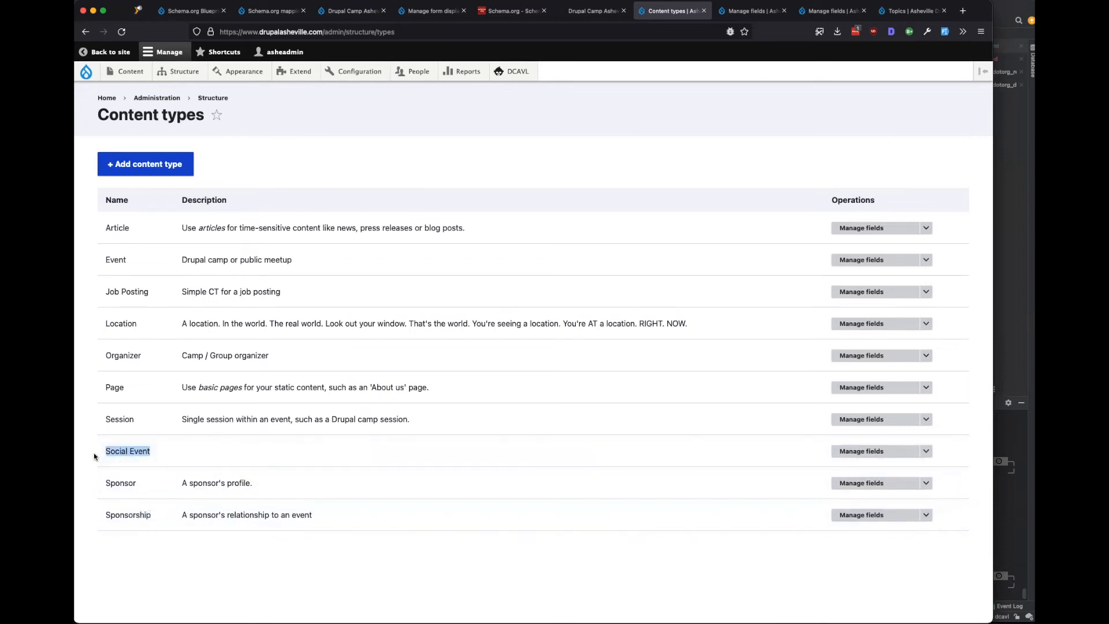
Look over the camp's 2022 home page, then return to the Drupal Camp Asheville 2023 event.
left_click(571, 11)
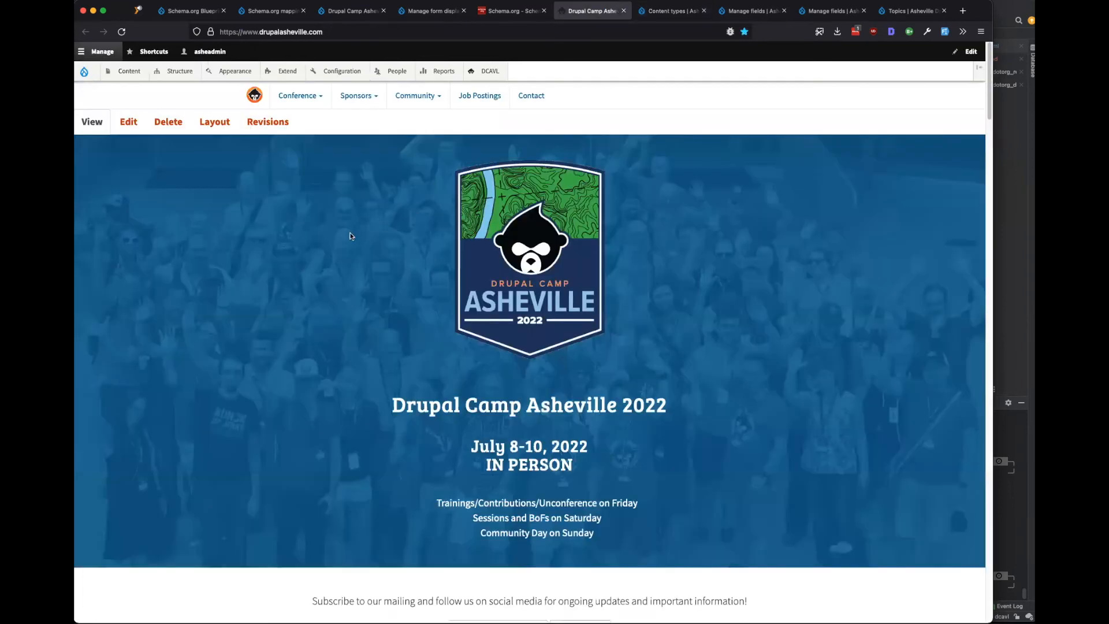
scroll(246, 216, "down", 3)
scroll(246, 216, "up", 3)
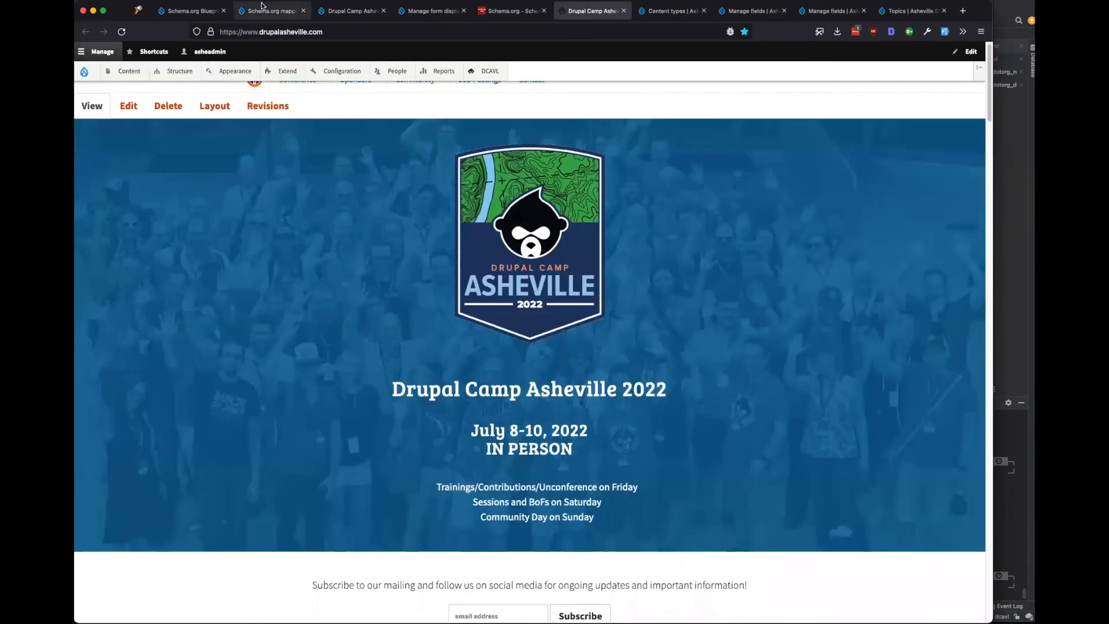
left_click(271, 11)
key("ctrl+Tab")
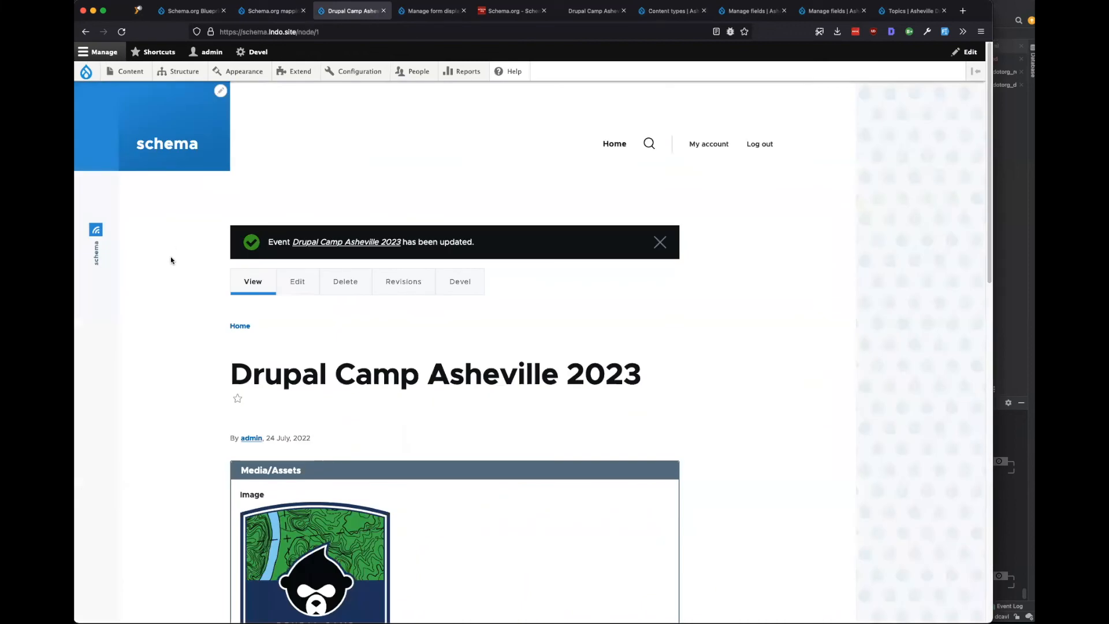
Start a new Event through Add content and set its subtype to Social Event.
mouse_move(131, 72)
mouse_move(179, 91)
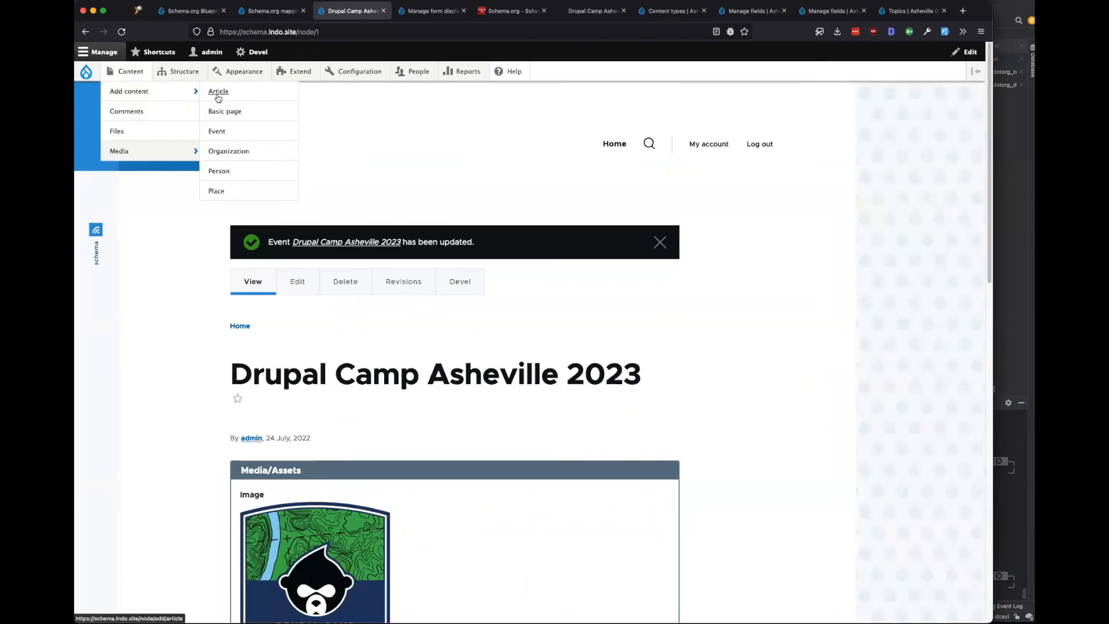
left_click(236, 134)
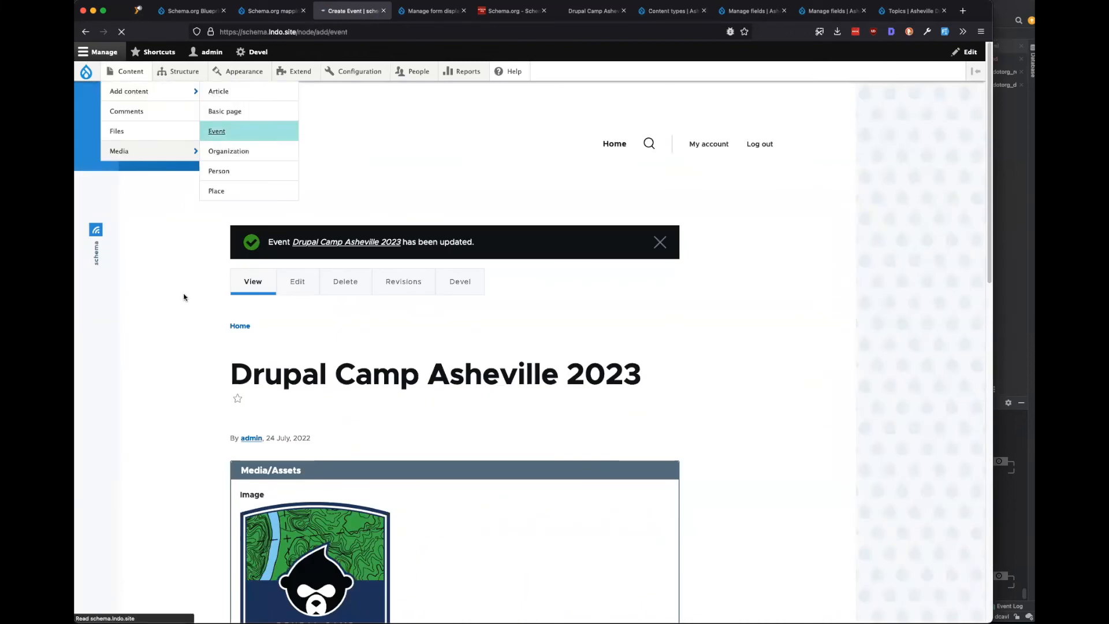
left_click(286, 227)
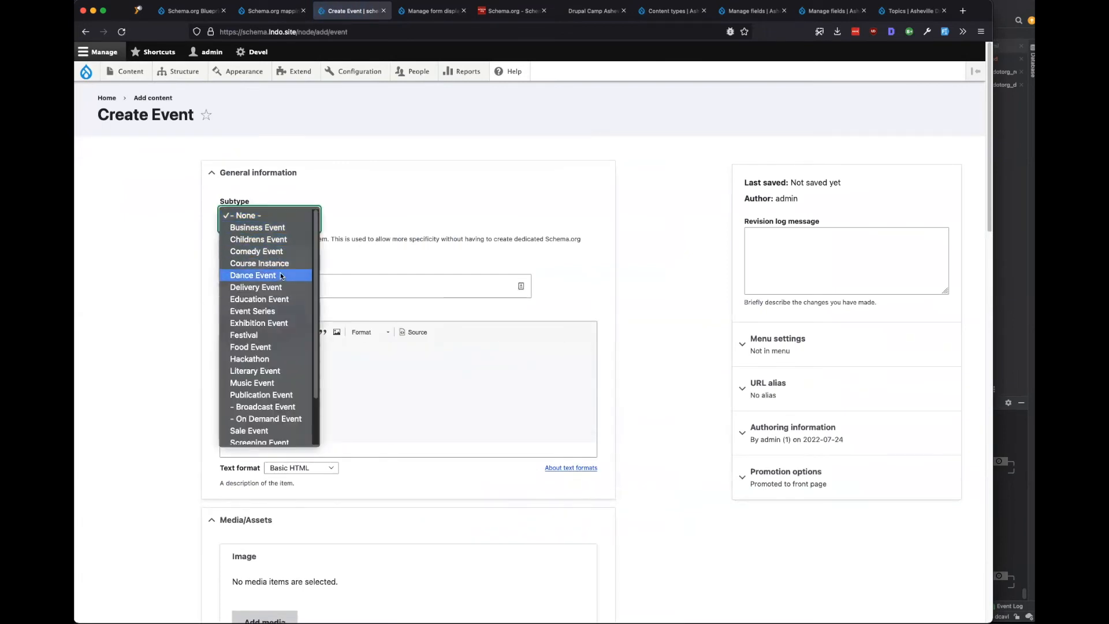
scroll(280, 276, "down", 2)
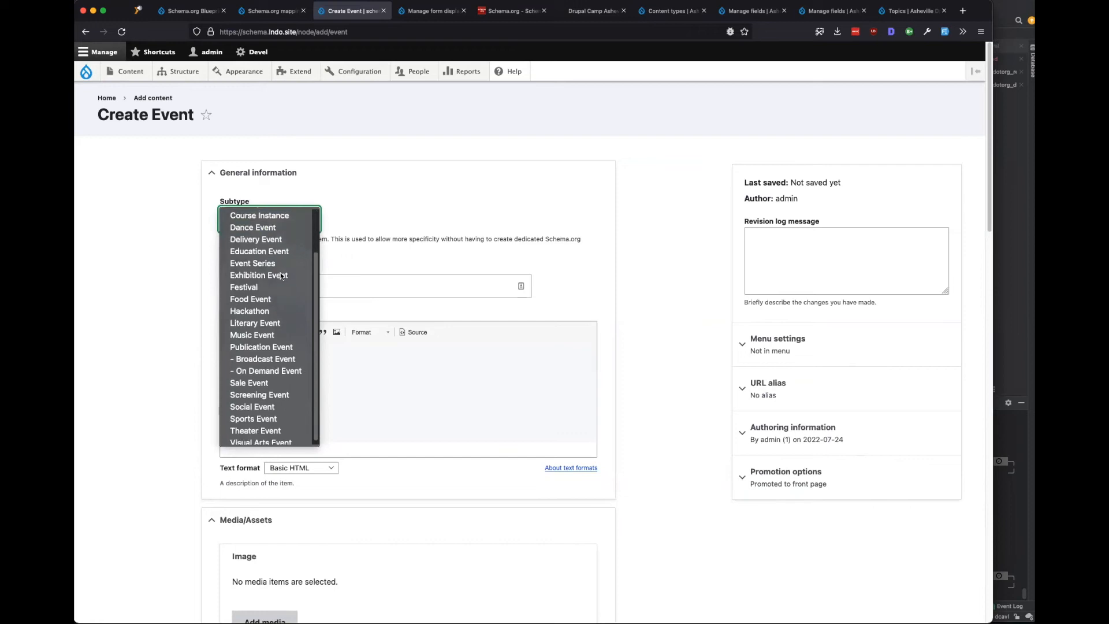
scroll(281, 276, "down", 2)
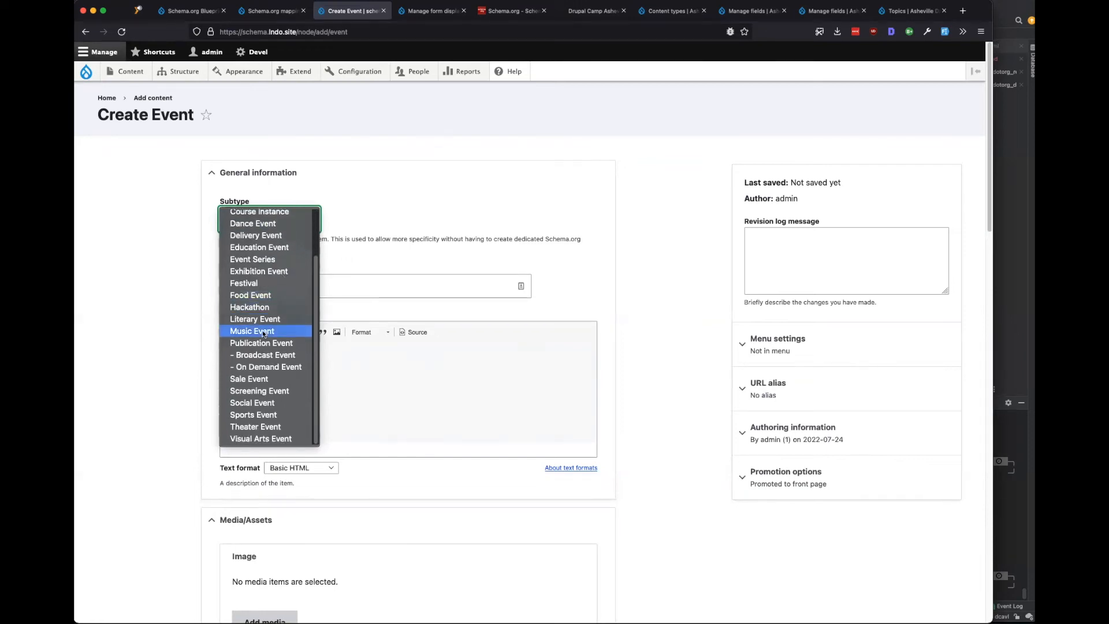
left_click(257, 403)
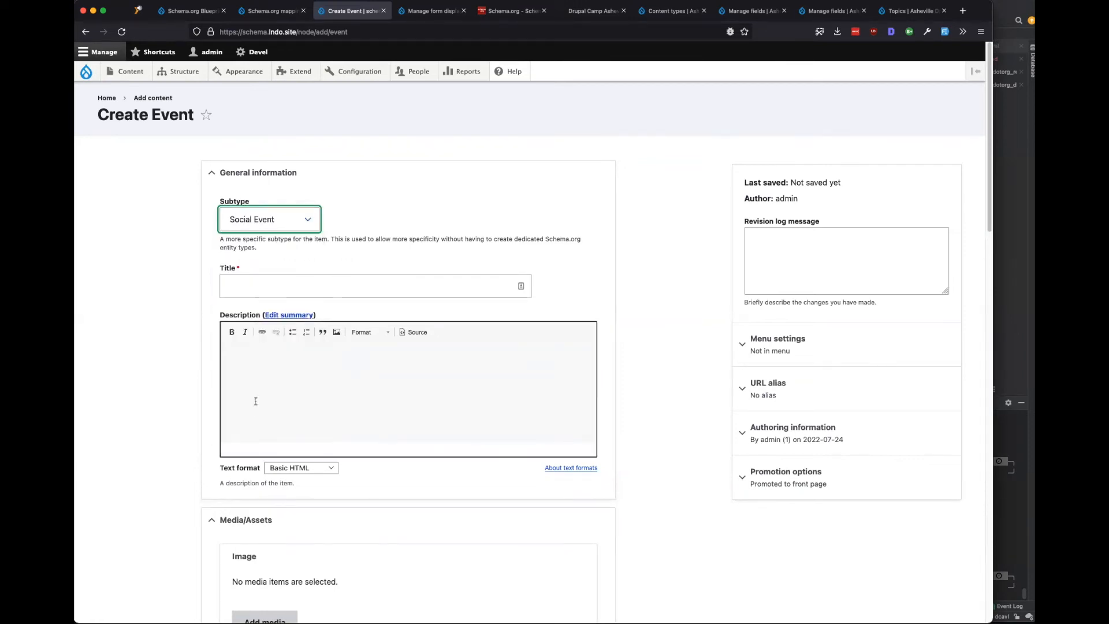
Title the event 'Pizza and Chess' and save it.
left_click(244, 287)
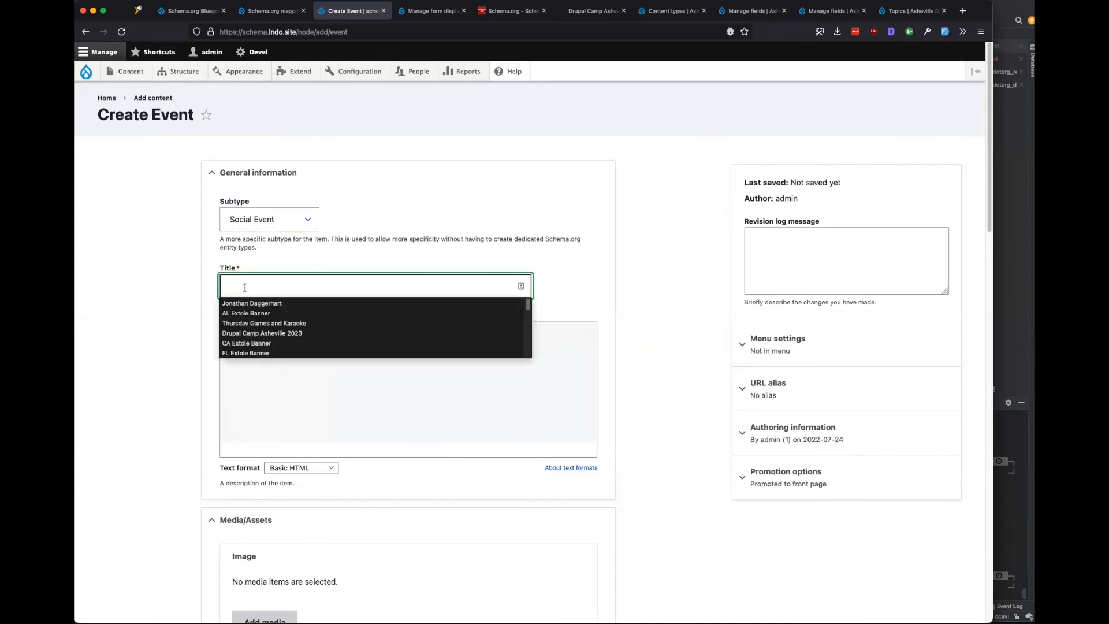
type("Pizza ")
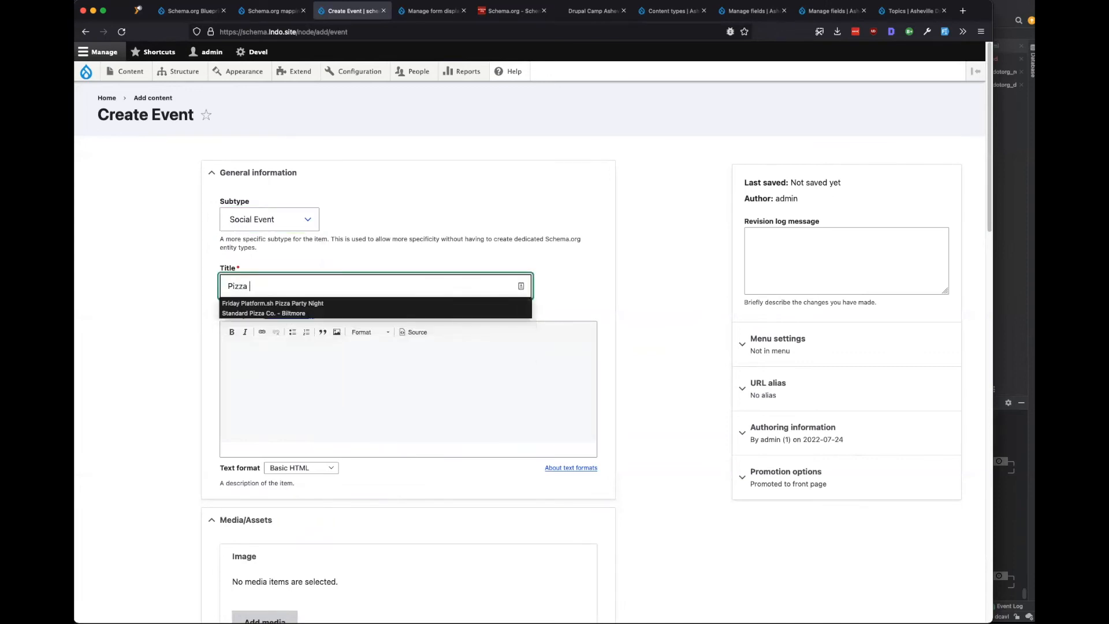
type("and Chess")
key("Tab")
scroll(162, 410, "down", 10)
scroll(163, 413, "down", 5)
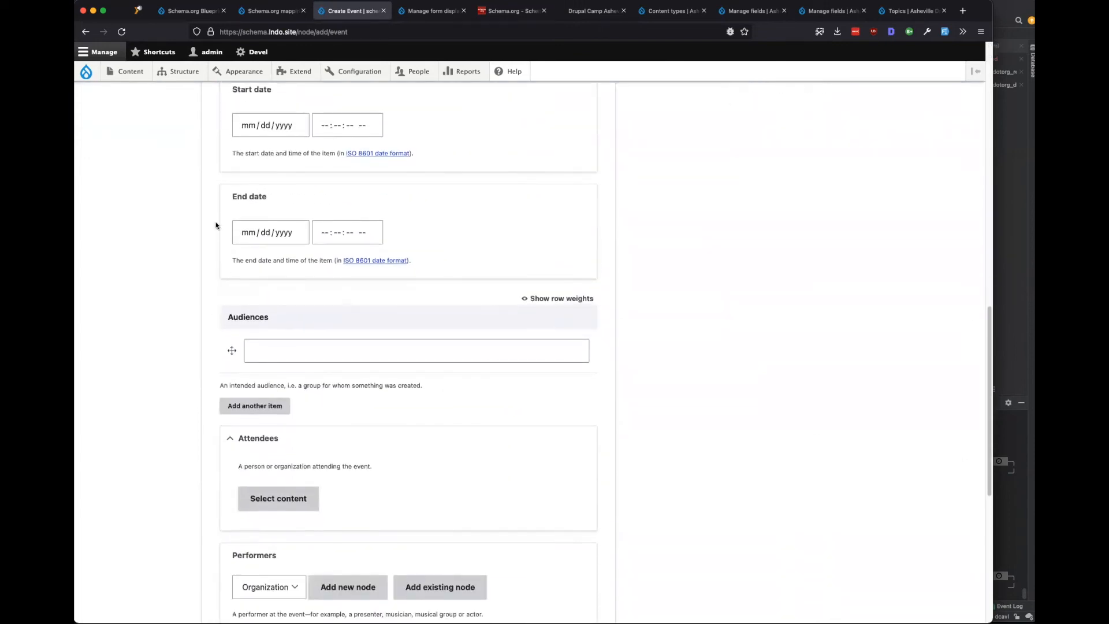
scroll(203, 355, "down", 4)
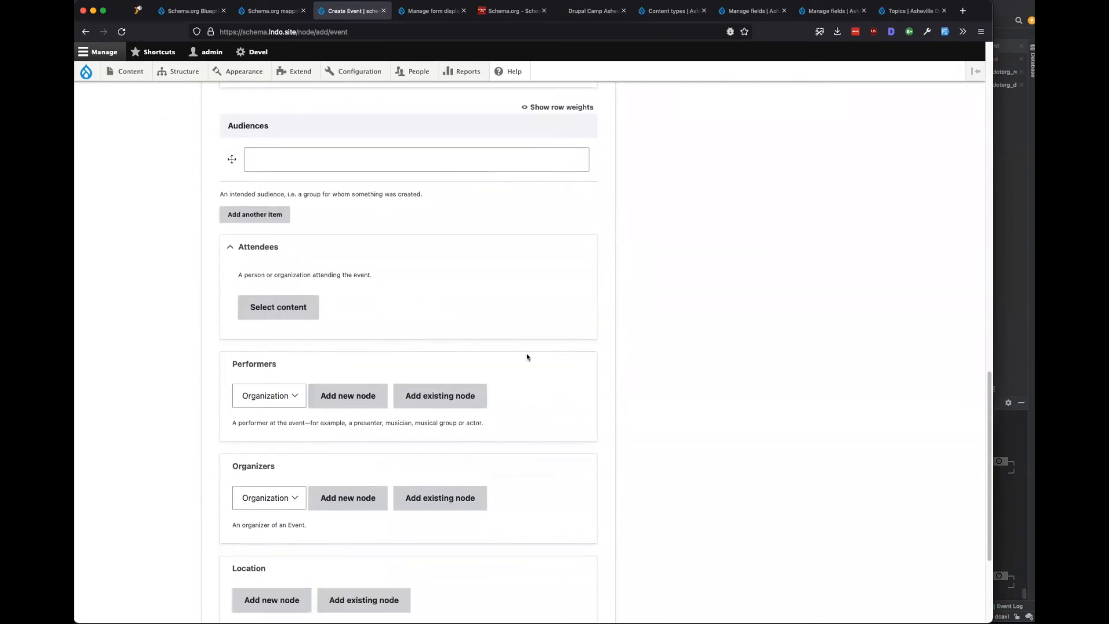
scroll(248, 495, "down", 4)
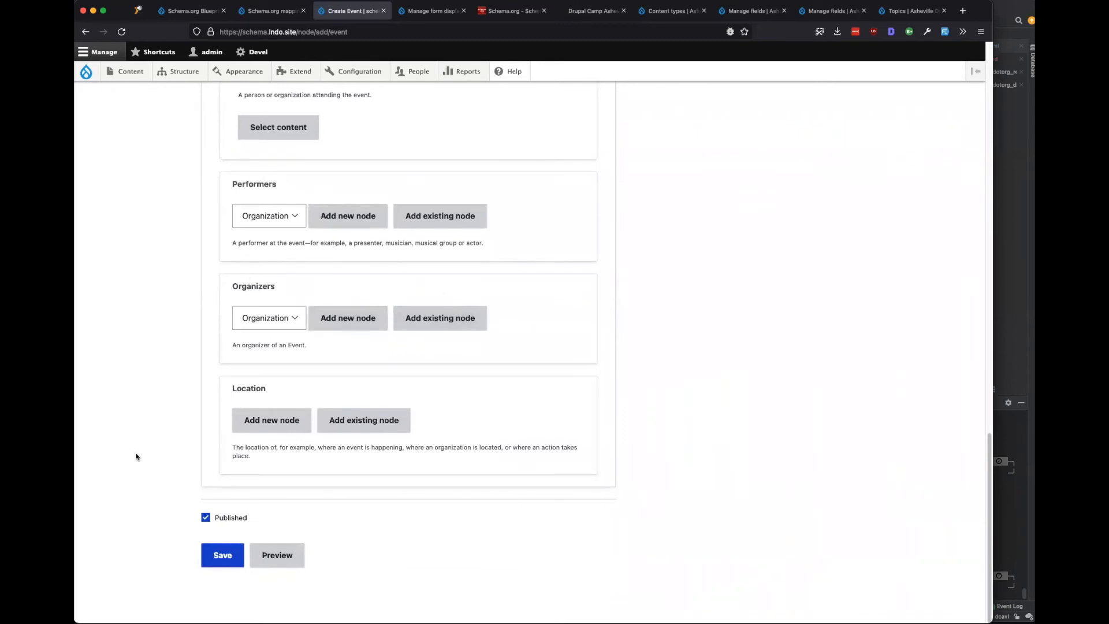
scroll(139, 468, "up", 20)
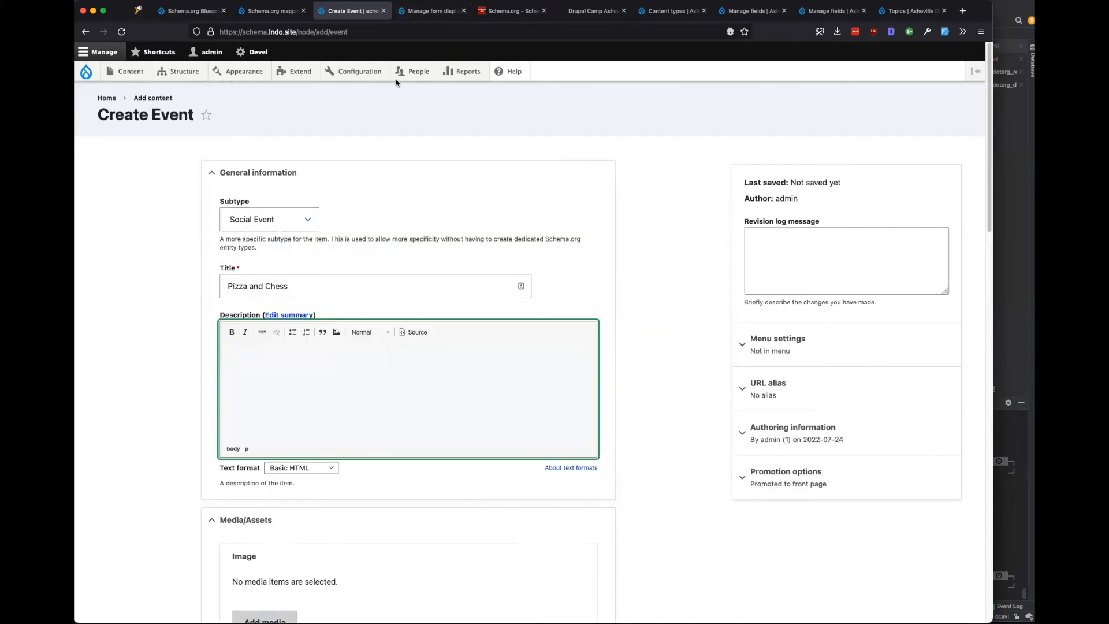
scroll(198, 351, "down", 20)
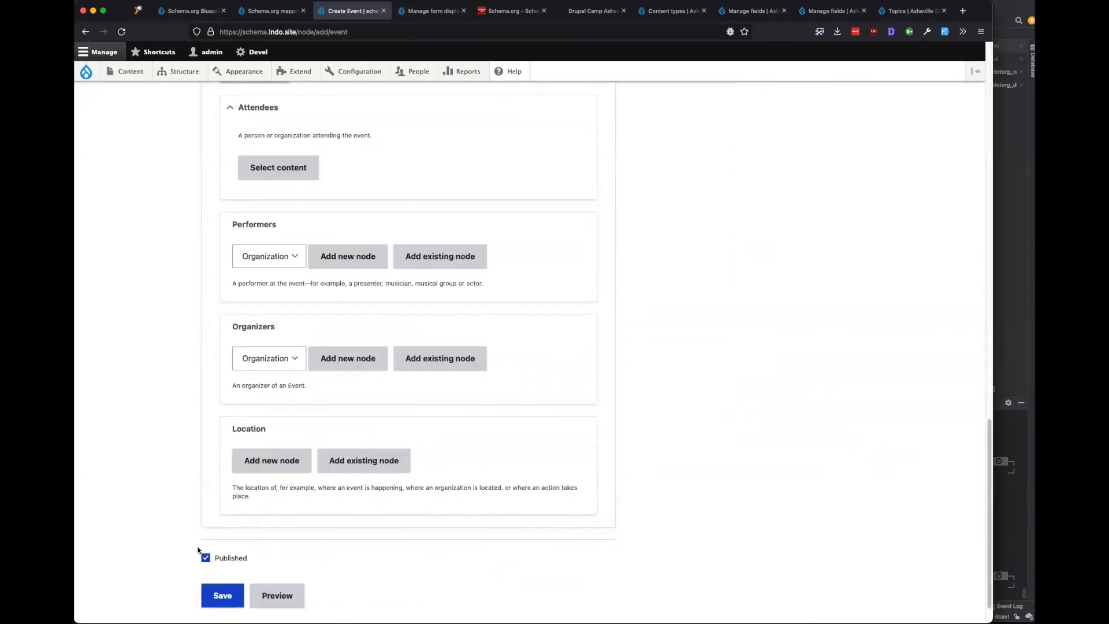
left_click(222, 595)
scroll(184, 257, "up", 5)
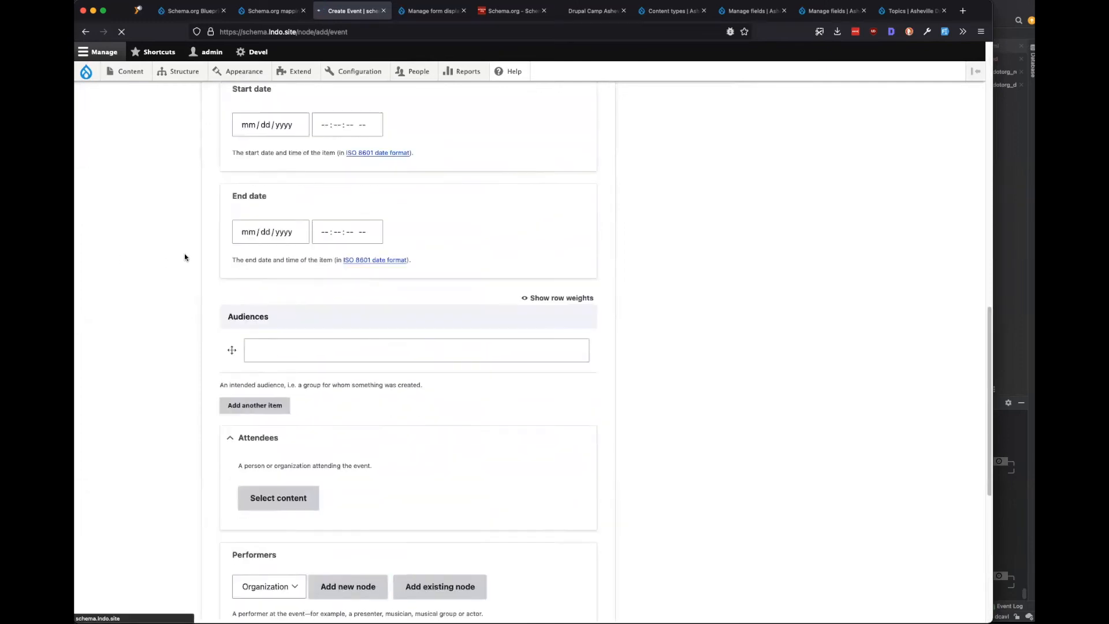
scroll(185, 257, "up", 10)
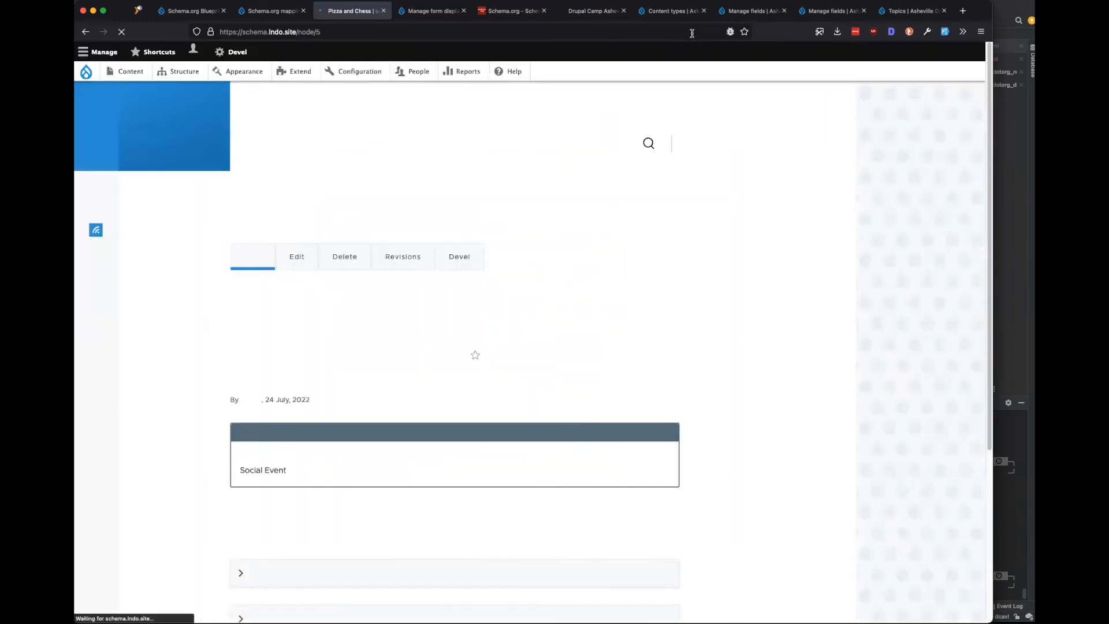
Highlight the Session and Sponsor types in the camp site's content types list.
left_click(670, 11)
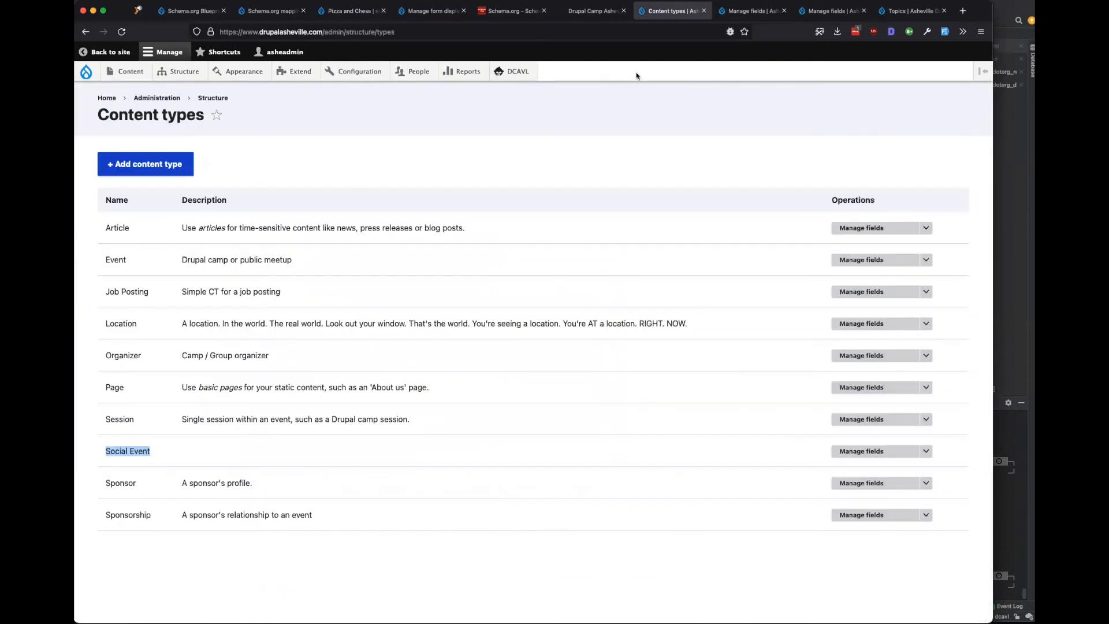
left_click_drag(136, 418, 106, 419)
left_click_drag(137, 484, 102, 485)
left_click(111, 478)
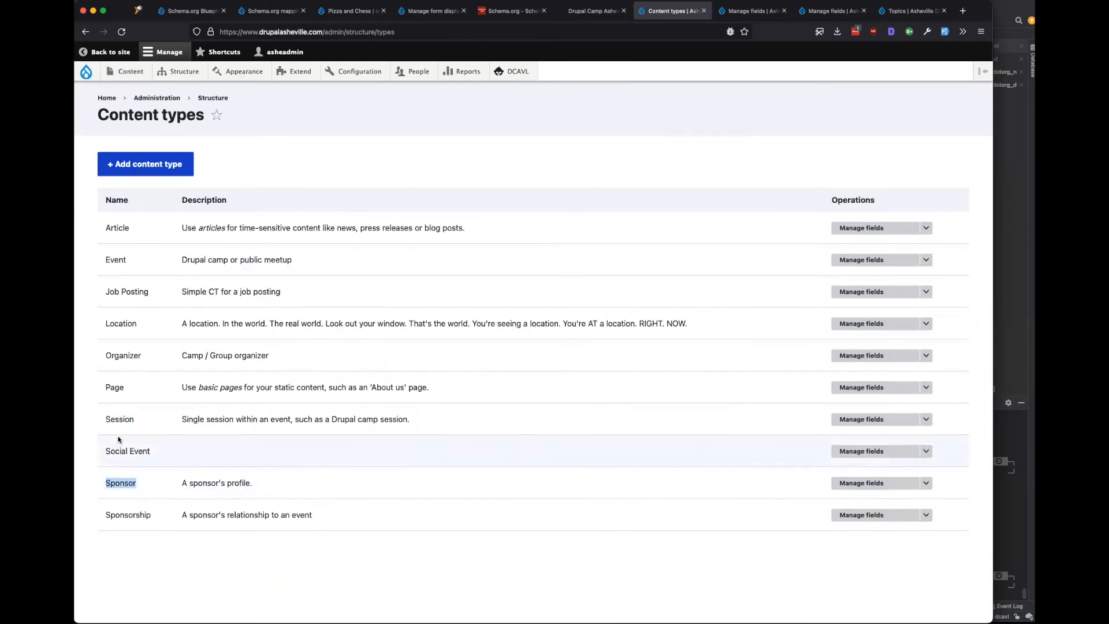
Highlight node:CourseInstance and node:Course under the Education mapping set.
key("super+2")
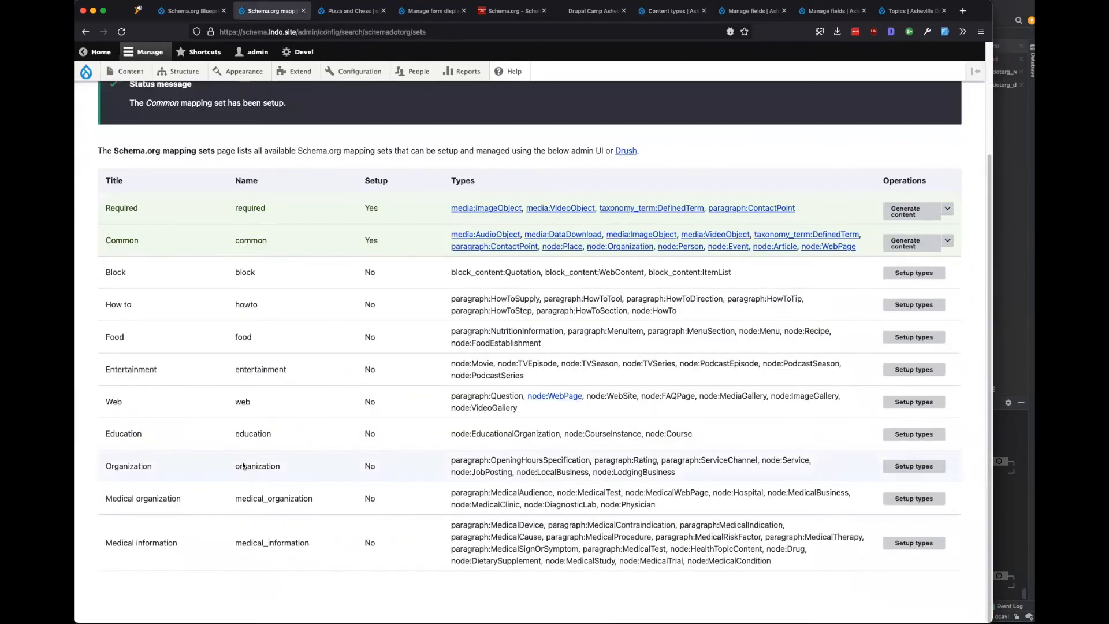
left_click_drag(692, 433, 566, 434)
left_click(565, 434)
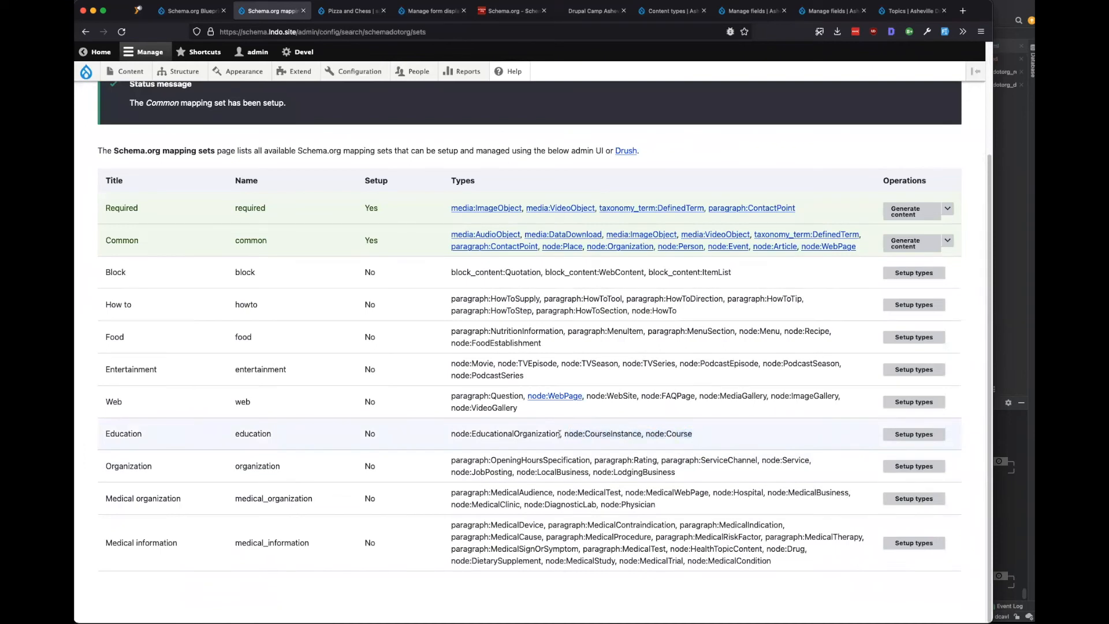
From the camp homepage's Conference menu, open and scroll the Saturday Session Schedule.
left_click(675, 12)
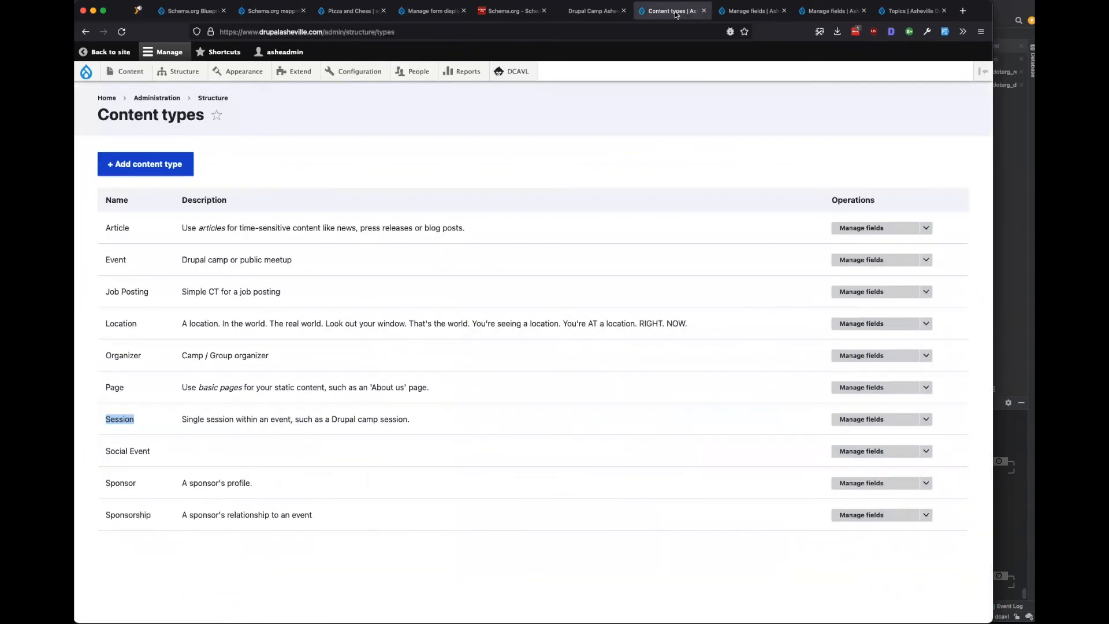
left_click(613, 12)
scroll(313, 468, "down", 1)
scroll(317, 449, "down", 2)
scroll(316, 449, "up", 3)
left_click(299, 96)
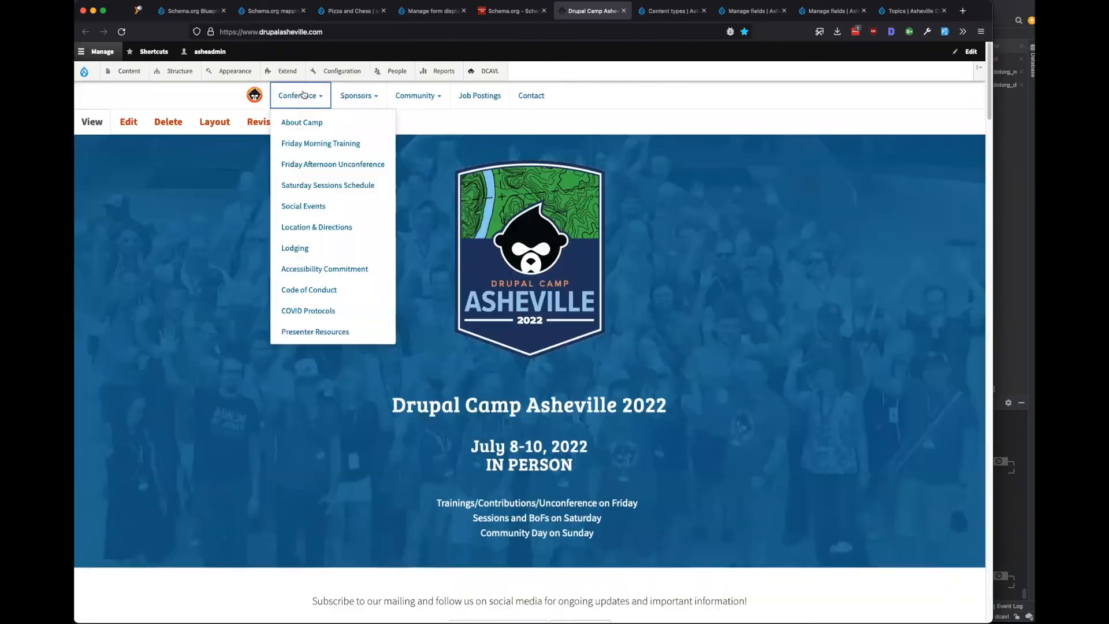
left_click(304, 186)
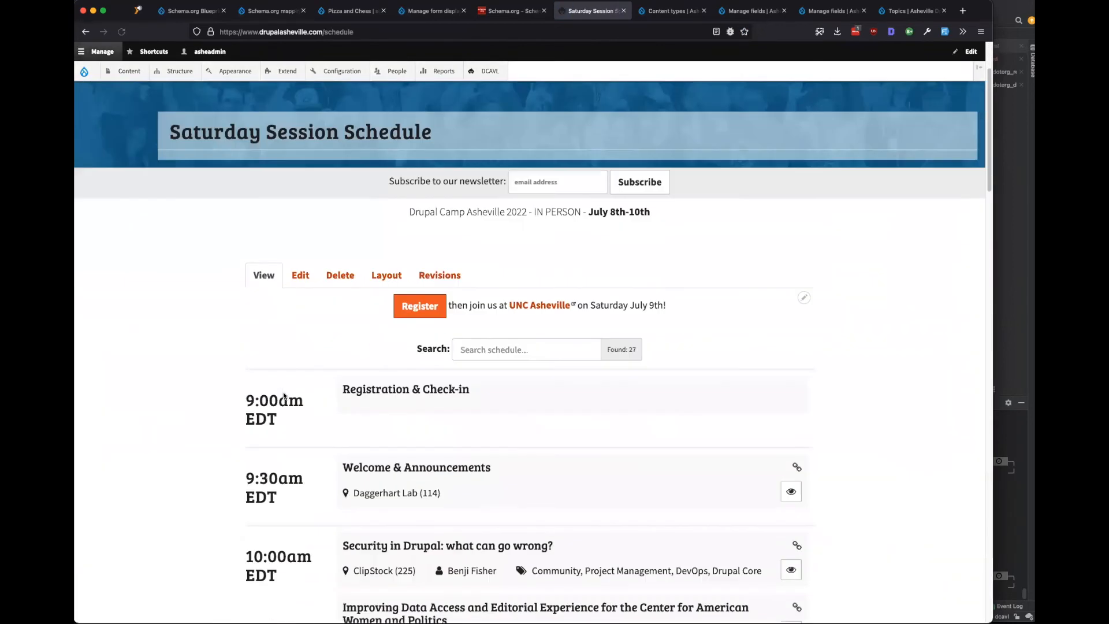
scroll(213, 404, "down", 5)
scroll(213, 404, "up", 7)
Search Schema.org for 'schedule' and read the Schedule type's repeating time period definition.
left_click(503, 10)
left_click(642, 60)
type("scheduile")
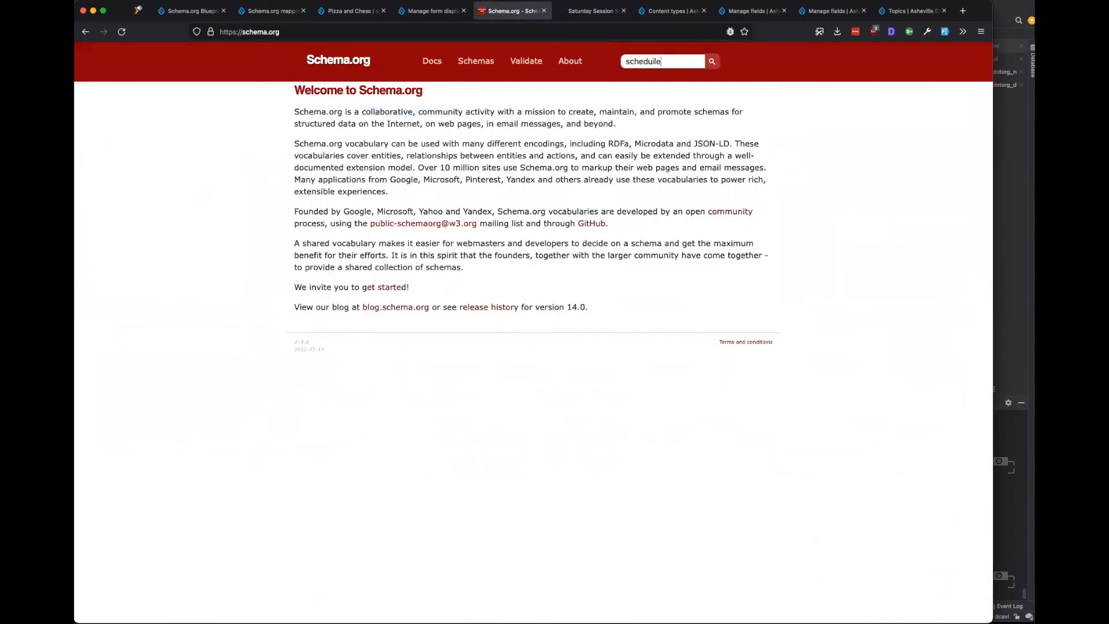
type("e")
key("Return")
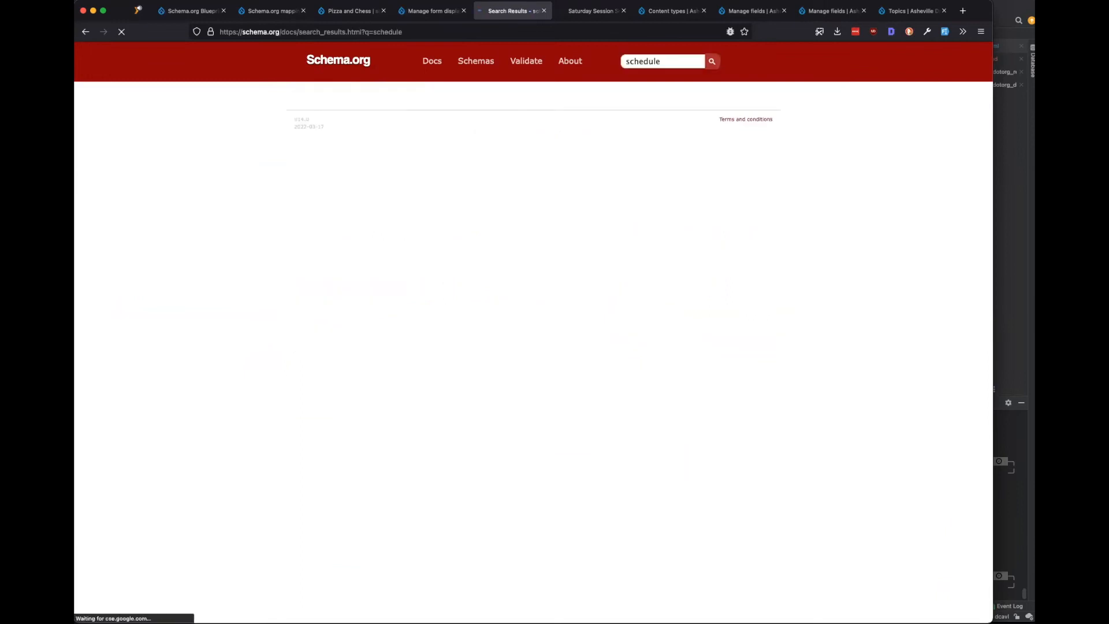
left_click(358, 109)
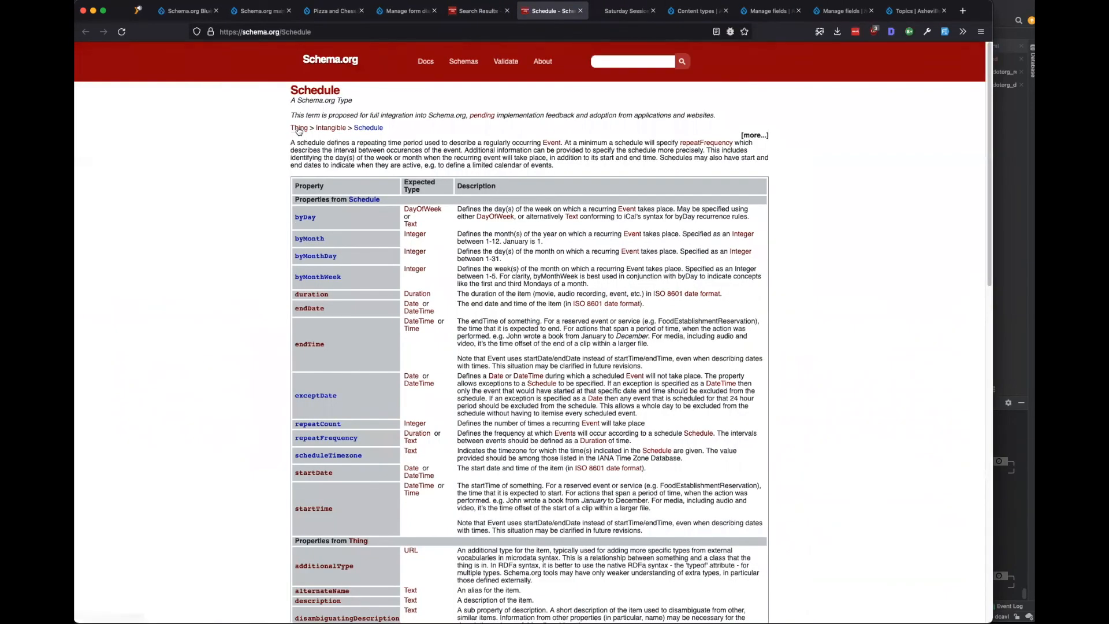
left_click_drag(362, 143, 540, 142)
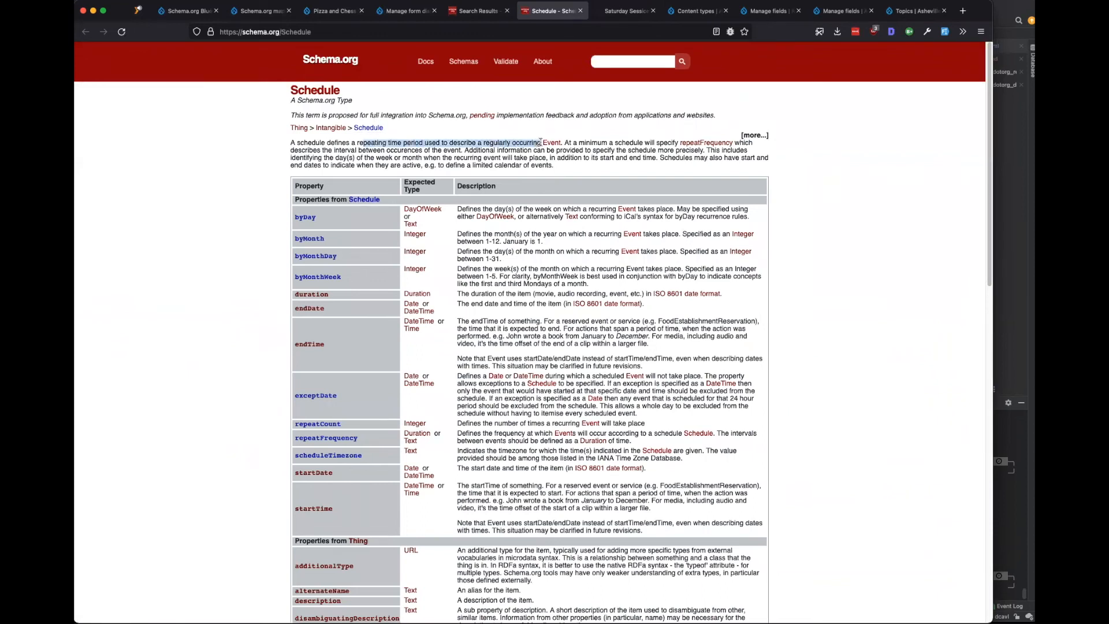
Compare it with the Saturday Session Schedule page by scrolling through it.
left_click(484, 162)
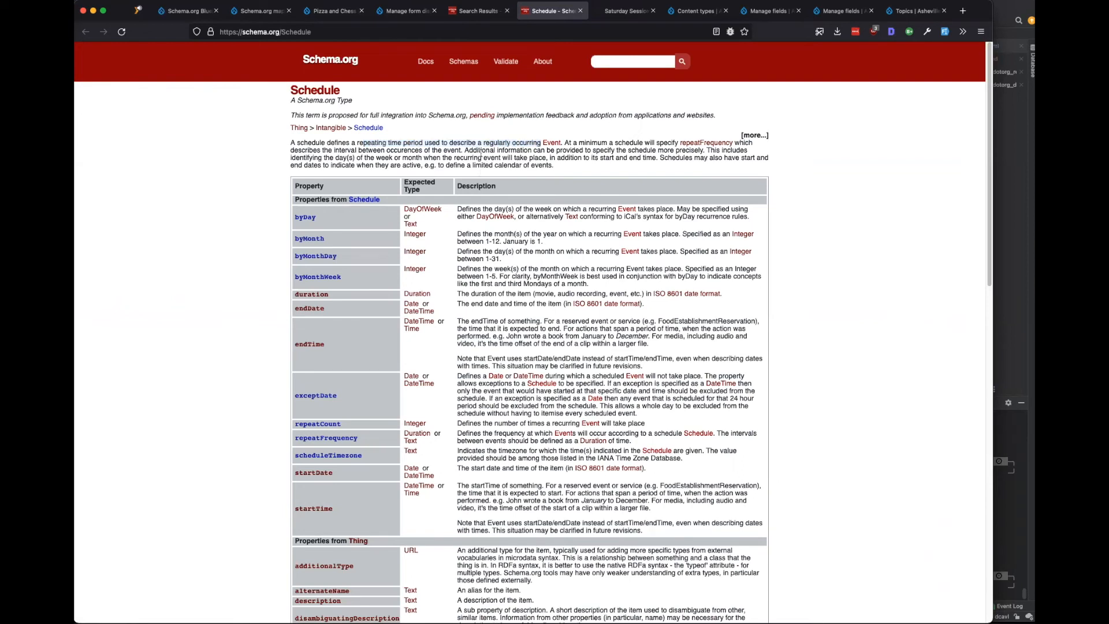
left_click(619, 15)
scroll(440, 273, "down", 3)
scroll(440, 273, "down", 2)
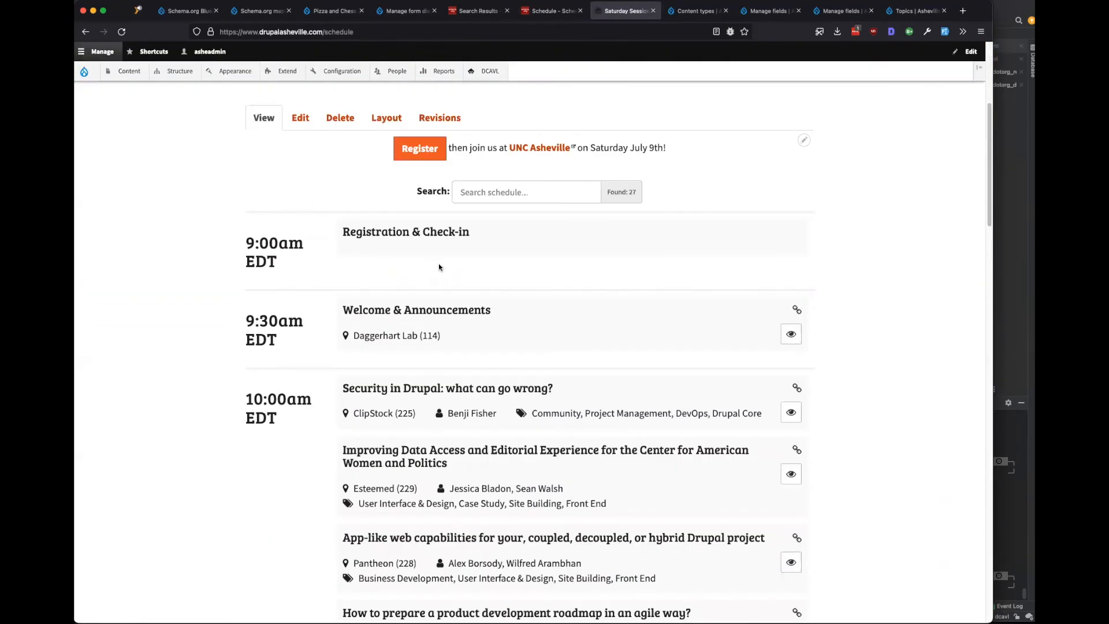
scroll(440, 258, "down", 5)
scroll(439, 256, "up", 10)
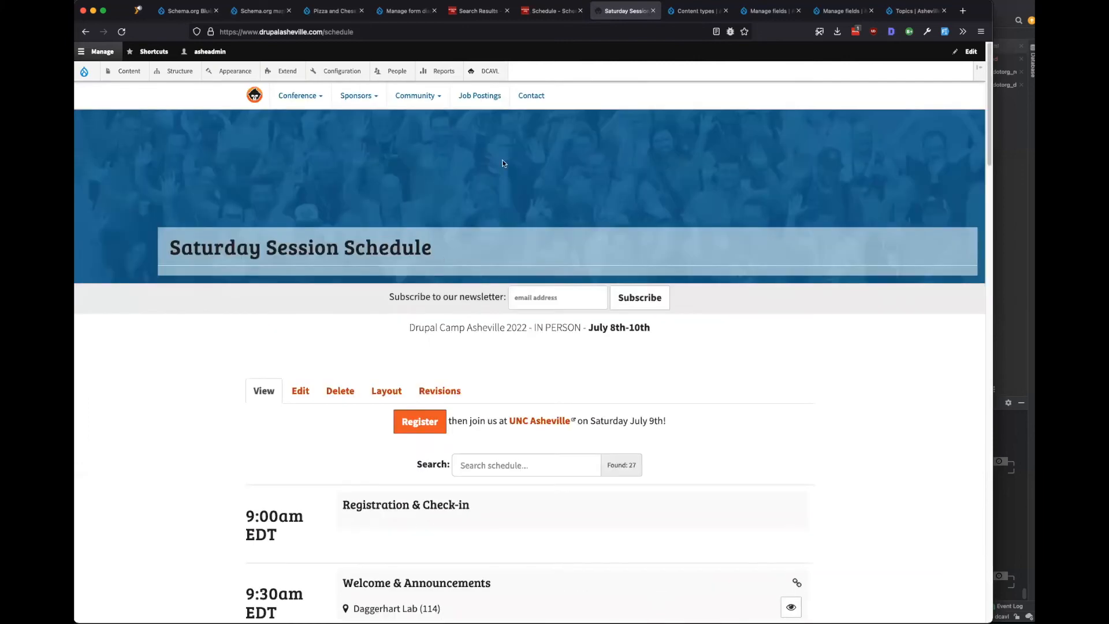
Look up the itinerary property on Schema.org and read its note on destination order.
left_click(549, 11)
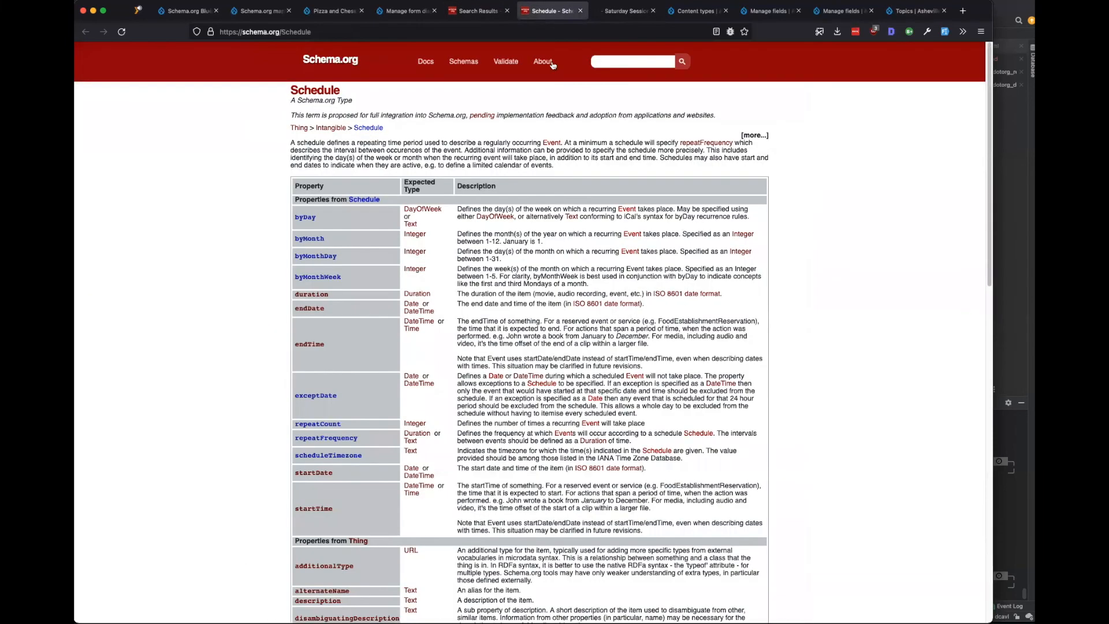
type("itenerary")
key("Return")
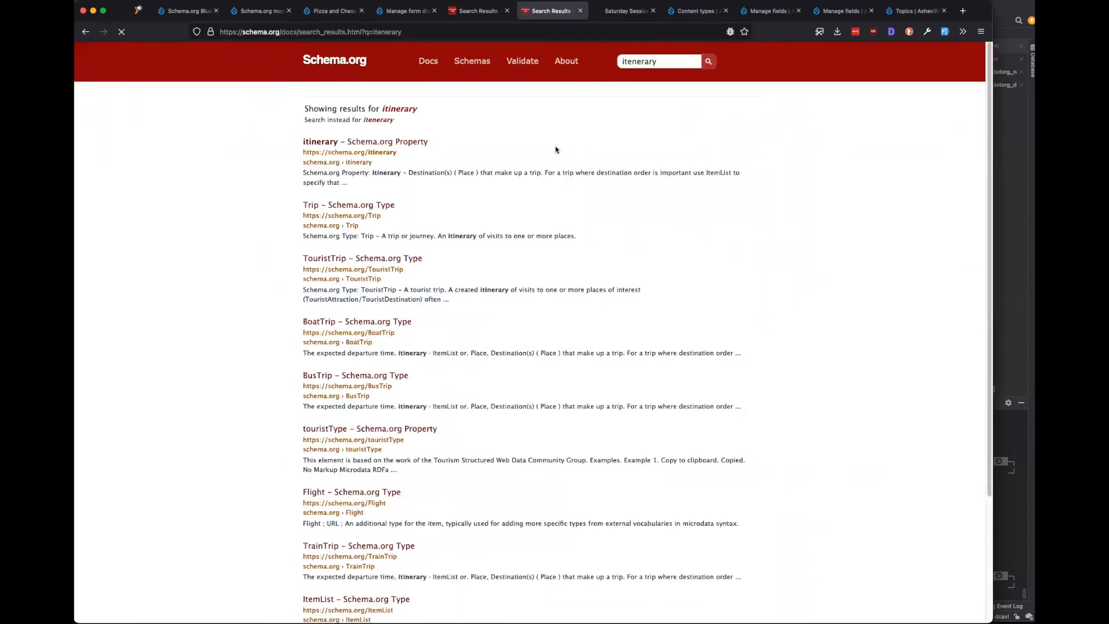
left_click(316, 144)
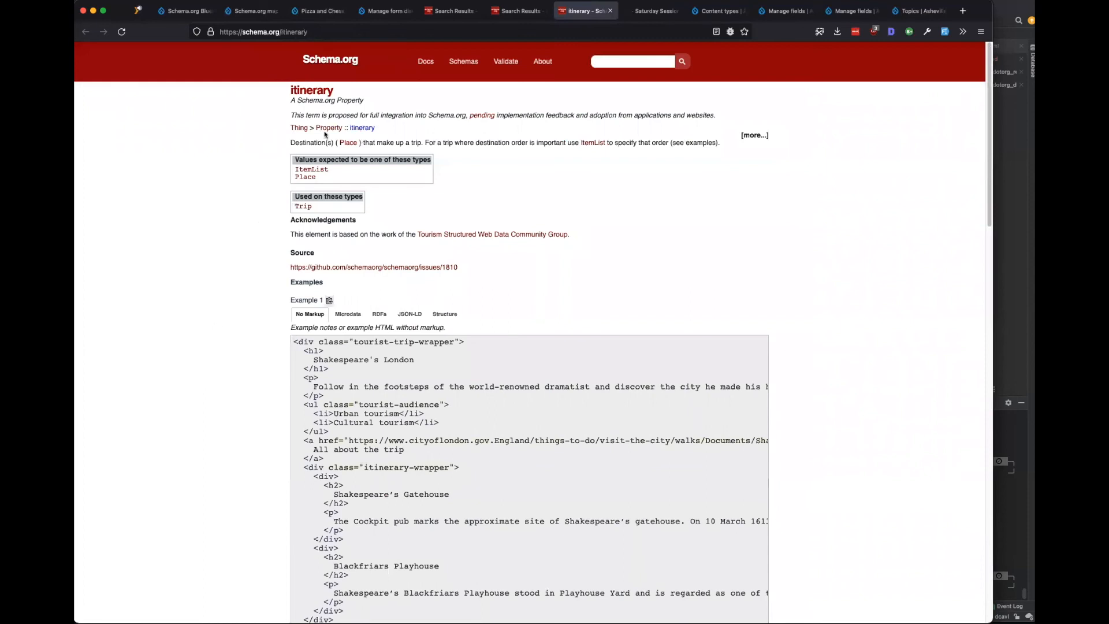
left_click_drag(302, 141, 576, 142)
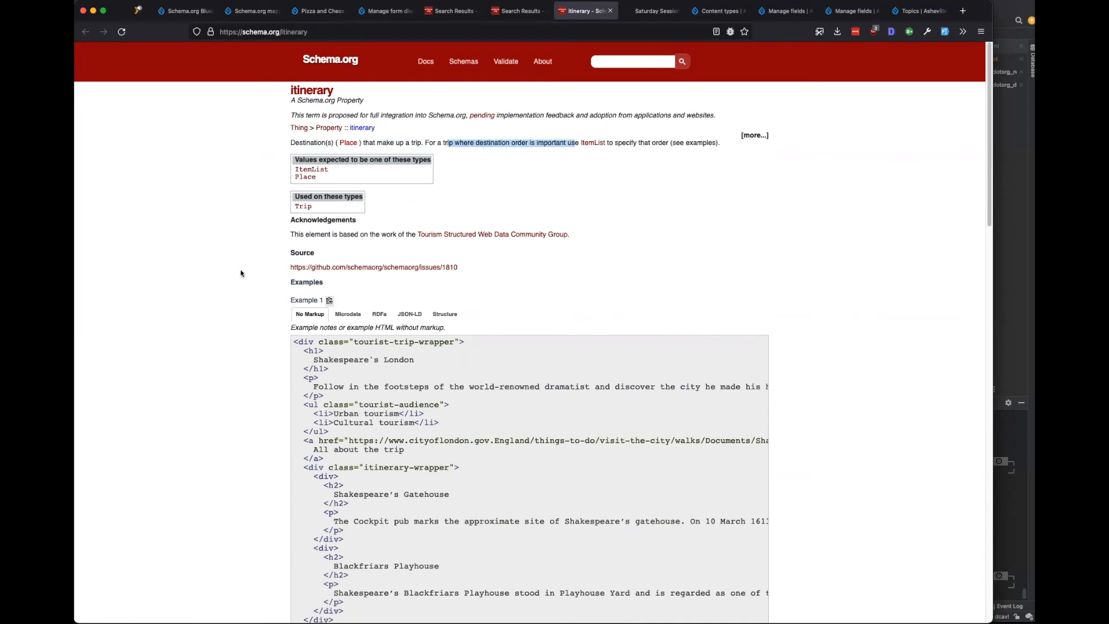
scroll(241, 273, "down", 4)
scroll(241, 273, "up", 4)
Check the ClipStock (225) session location on the Saturday Session Schedule.
left_click(656, 11)
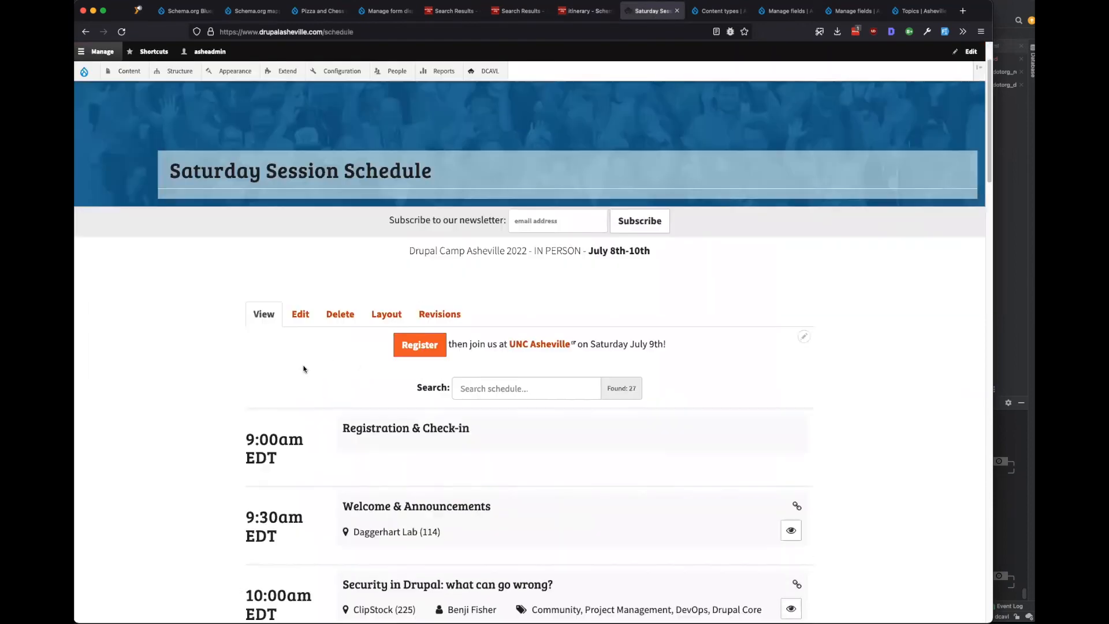
scroll(260, 373, "down", 2)
scroll(217, 374, "down", 5)
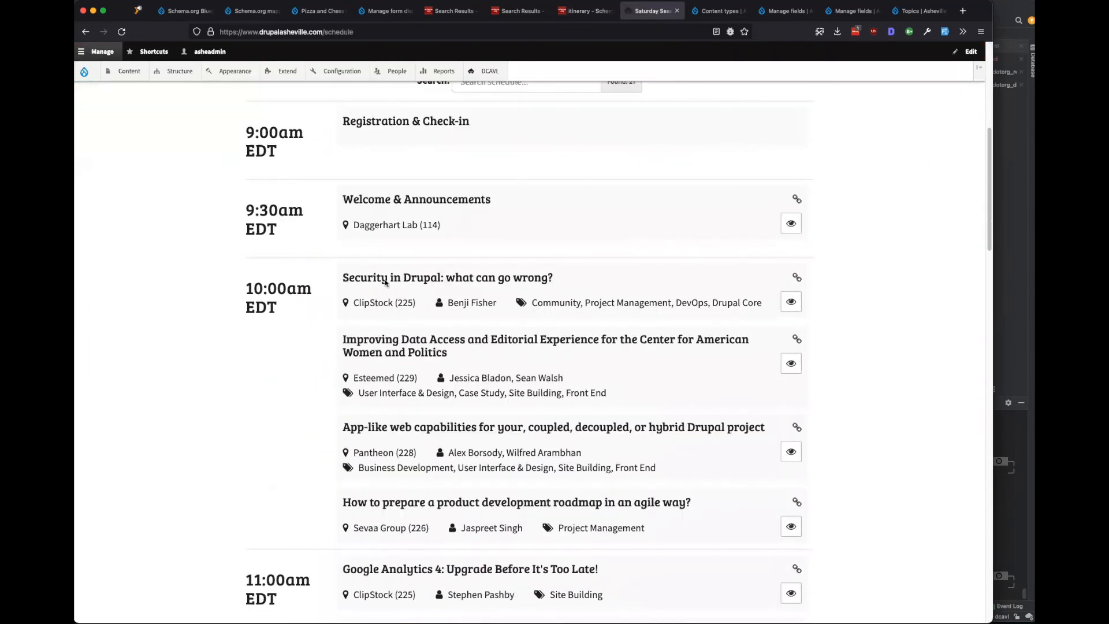
left_click_drag(354, 270, 577, 274)
left_click_drag(415, 296, 351, 296)
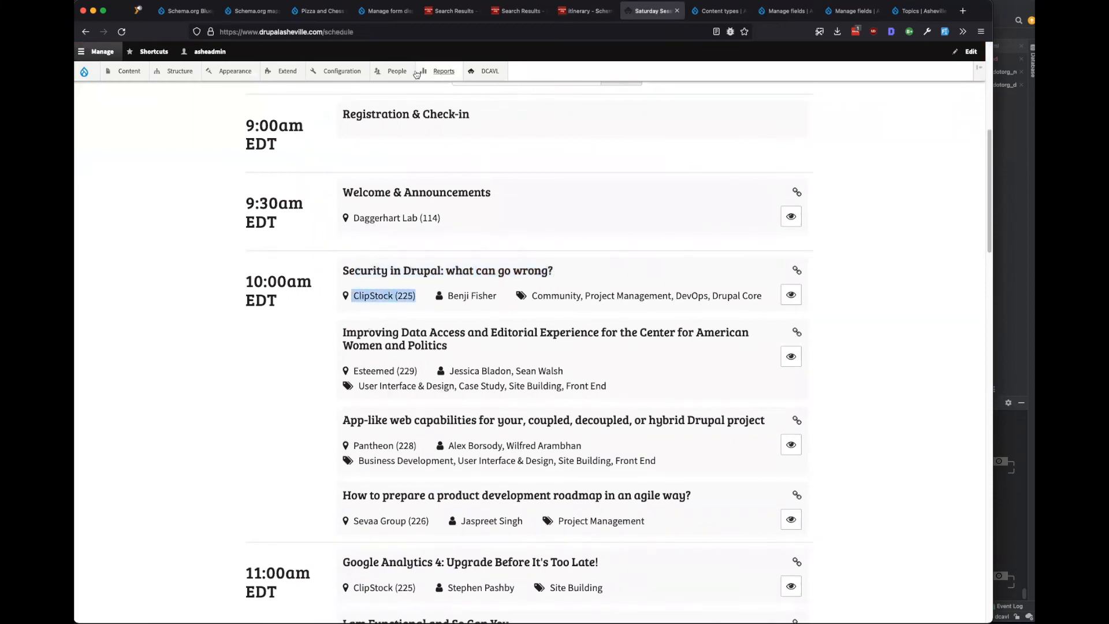
Follow the itinerary page's breadcrumb to the Thing type, then return to Drupal's mapping sets.
left_click(576, 11)
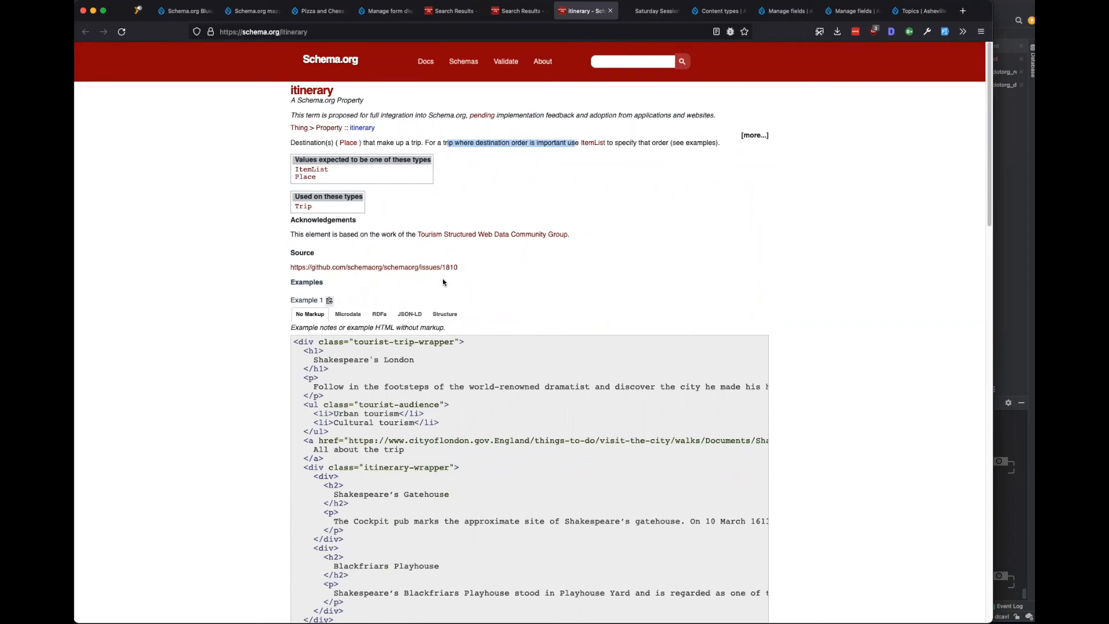
left_click_drag(392, 136, 345, 130)
left_click(423, 135)
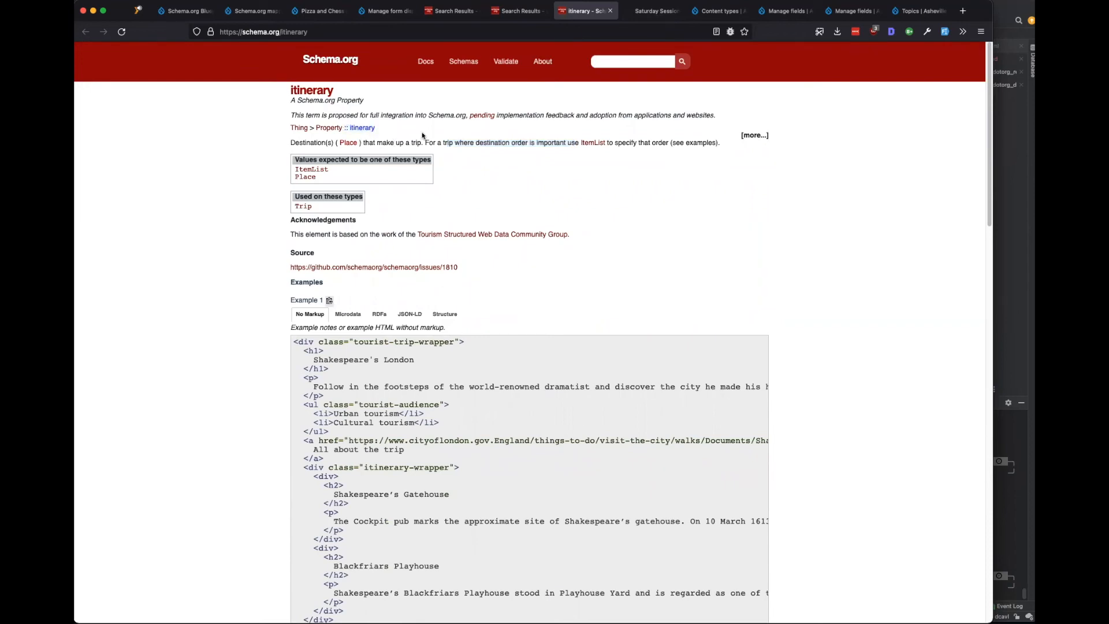
left_click(302, 128)
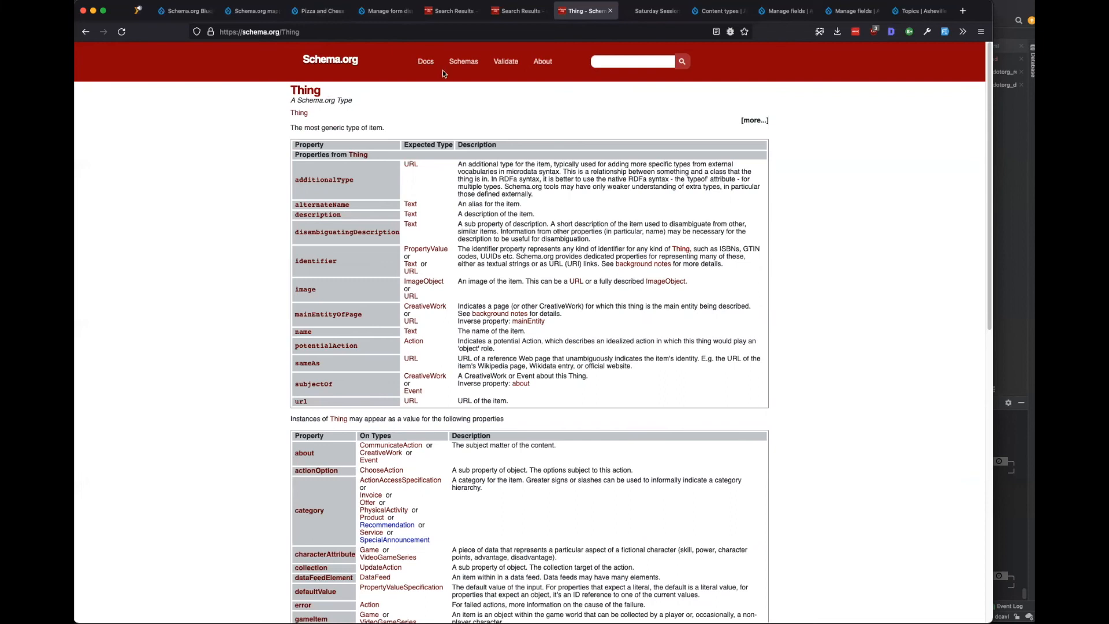
left_click(250, 11)
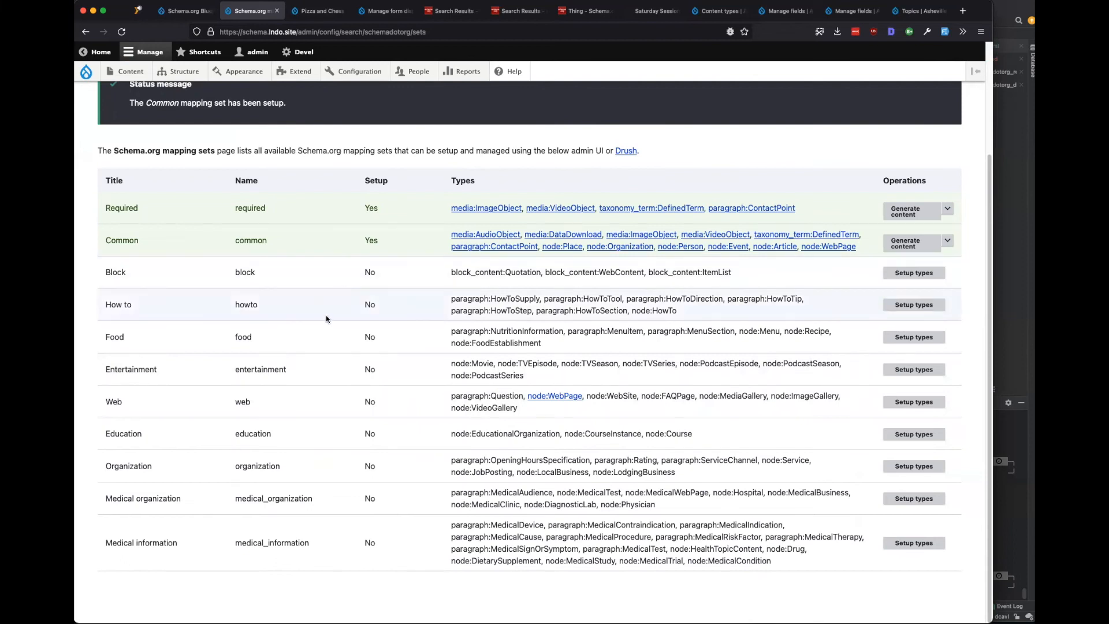
Highlight node:CourseInstance in the Education set, then return to the 'schedule' search results.
left_click_drag(694, 436, 571, 434)
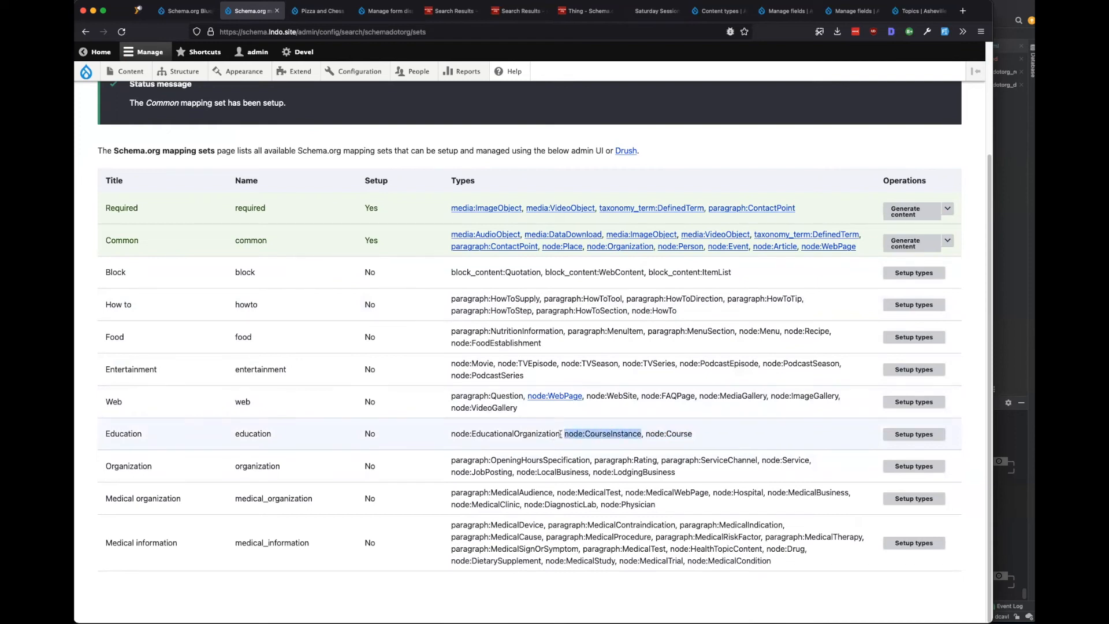
left_click(452, 10)
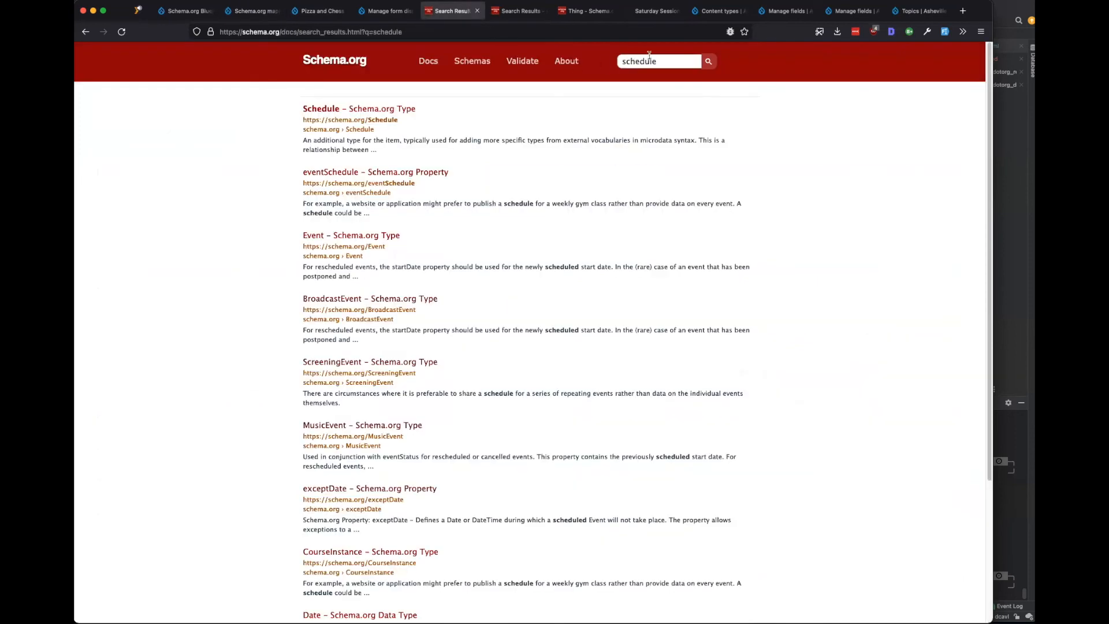
Search Schema.org for 'course' and read the Course type's description of educational events.
double_click(649, 56)
type("course")
key("Return")
left_click(359, 110)
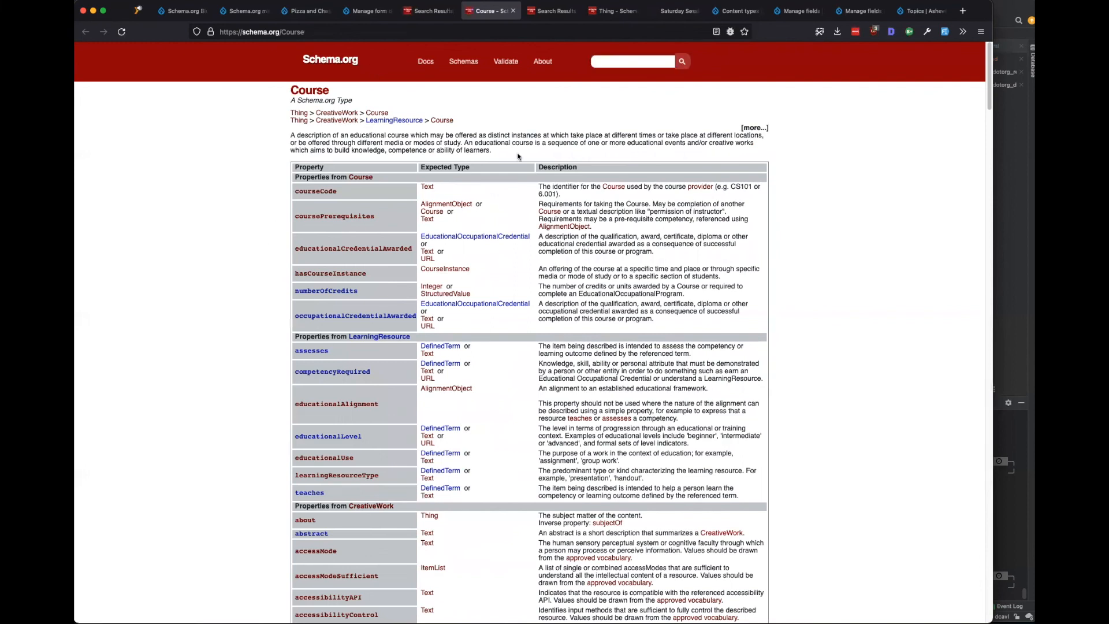
left_click_drag(766, 137, 550, 135)
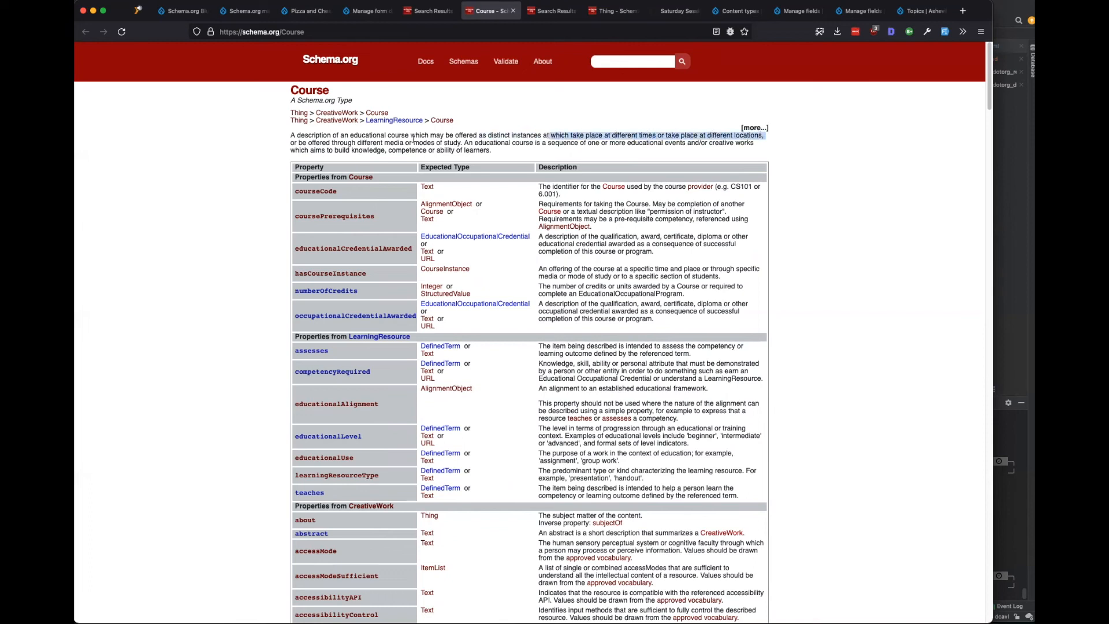
left_click_drag(449, 143, 380, 142)
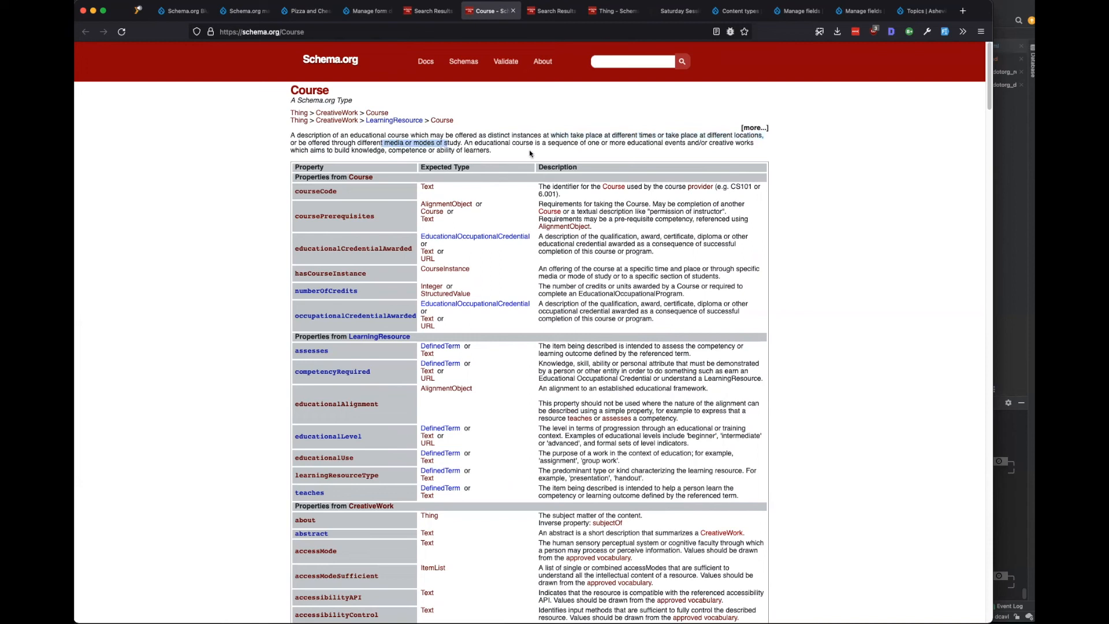
left_click_drag(497, 142, 683, 143)
left_click_drag(473, 143, 685, 144)
left_click(497, 139)
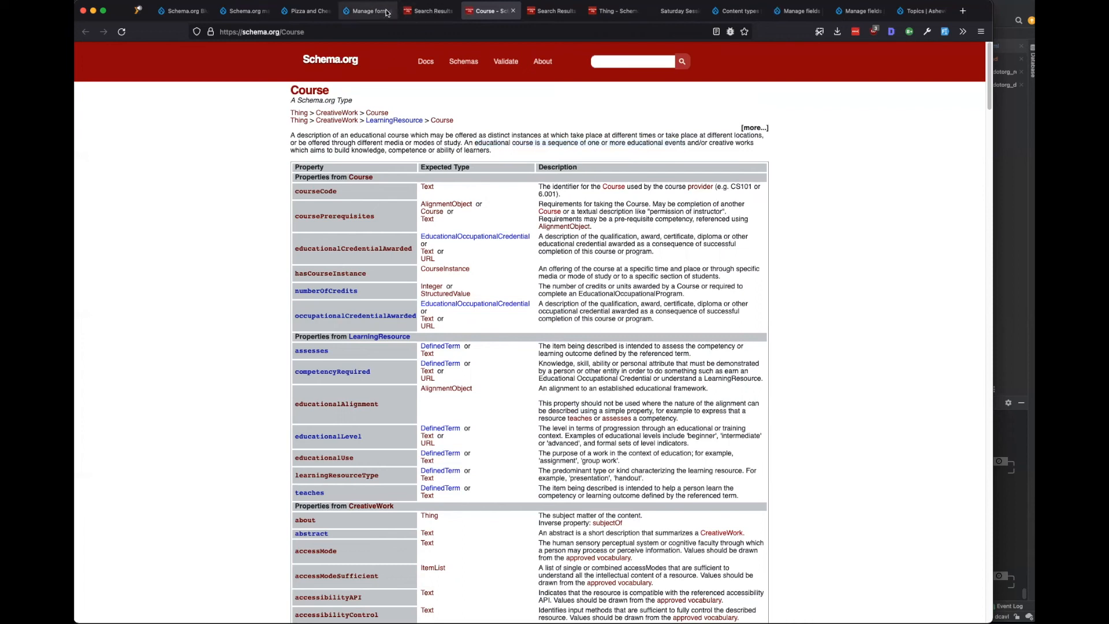
Search Schema.org for 'session', then return to Drupal's Event form display settings.
left_click(420, 13)
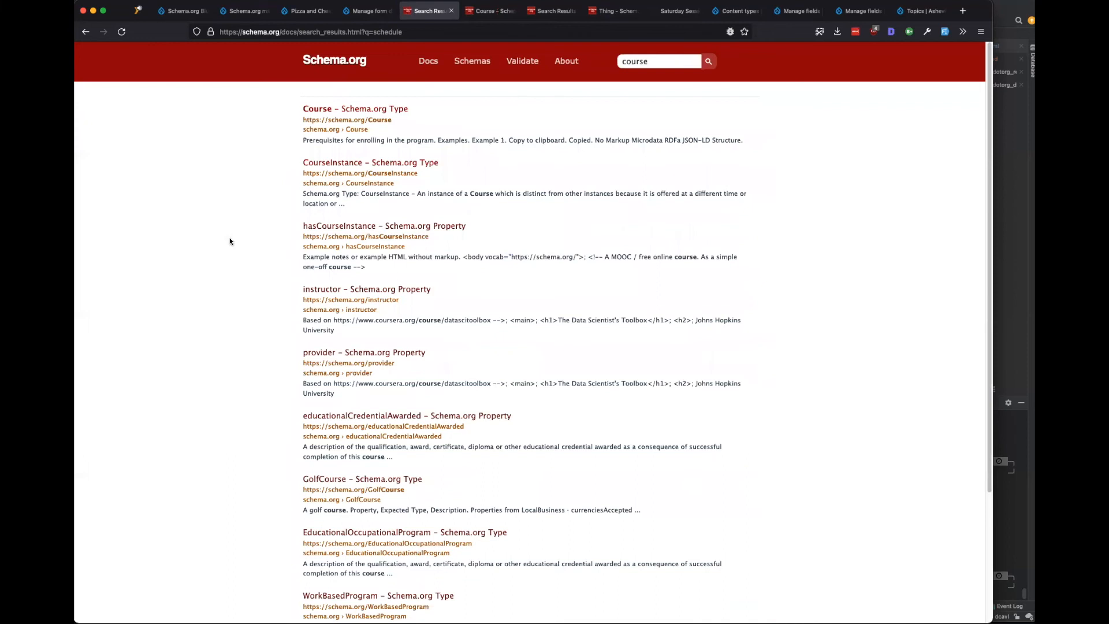
left_click(657, 57)
key("super+a")
type("session")
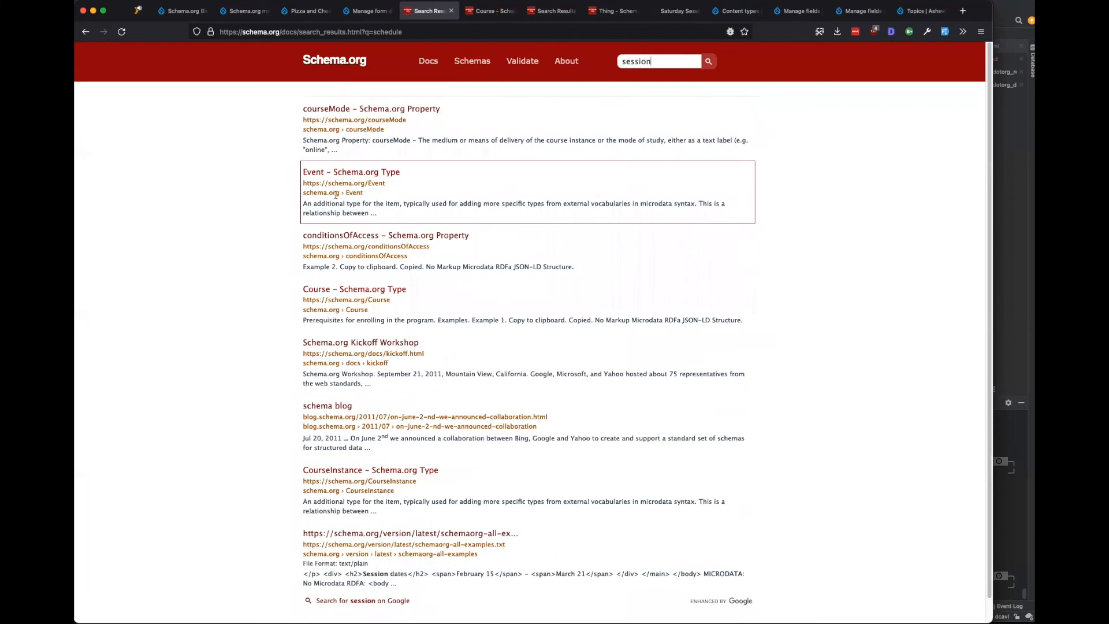
left_click(365, 11)
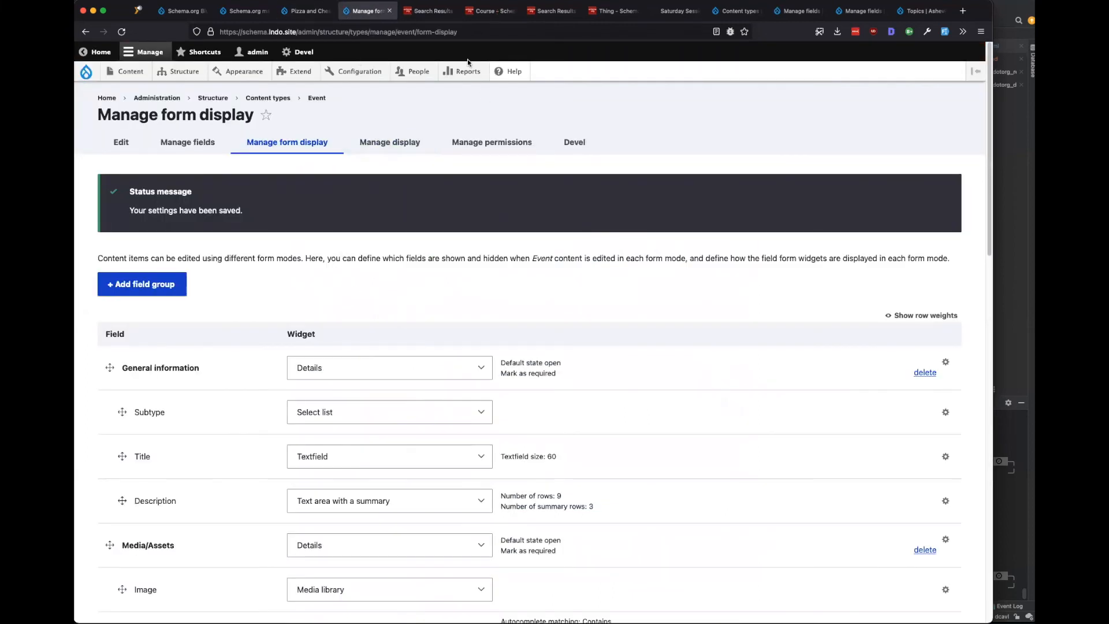
mouse_move(467, 71)
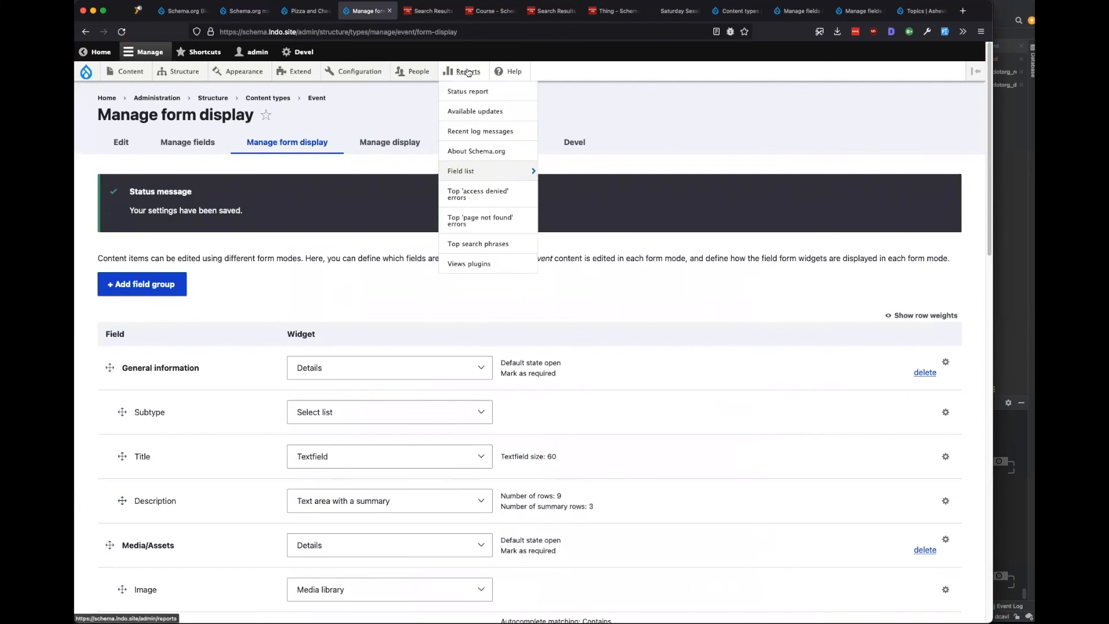
left_click(468, 160)
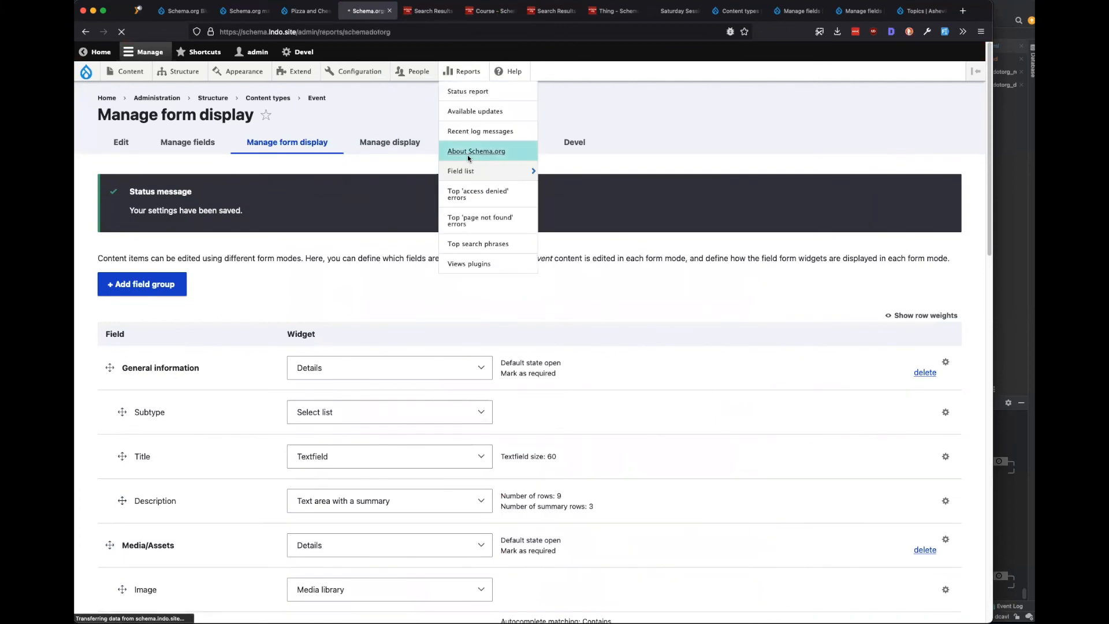
left_click(186, 353)
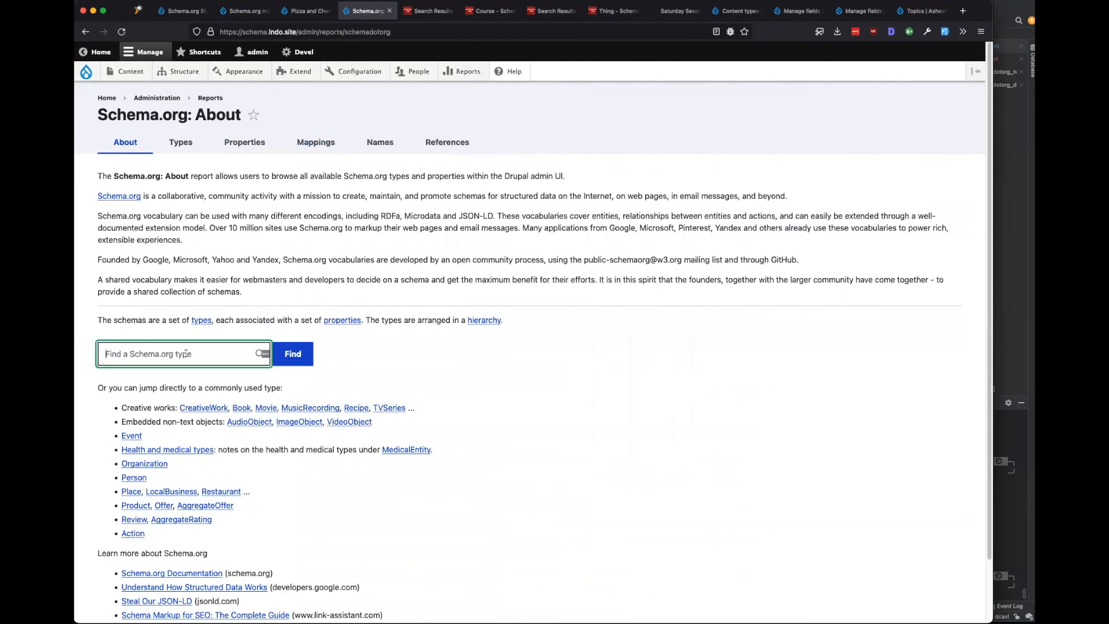
type("course")
key("Return")
scroll(226, 342, "down", 8)
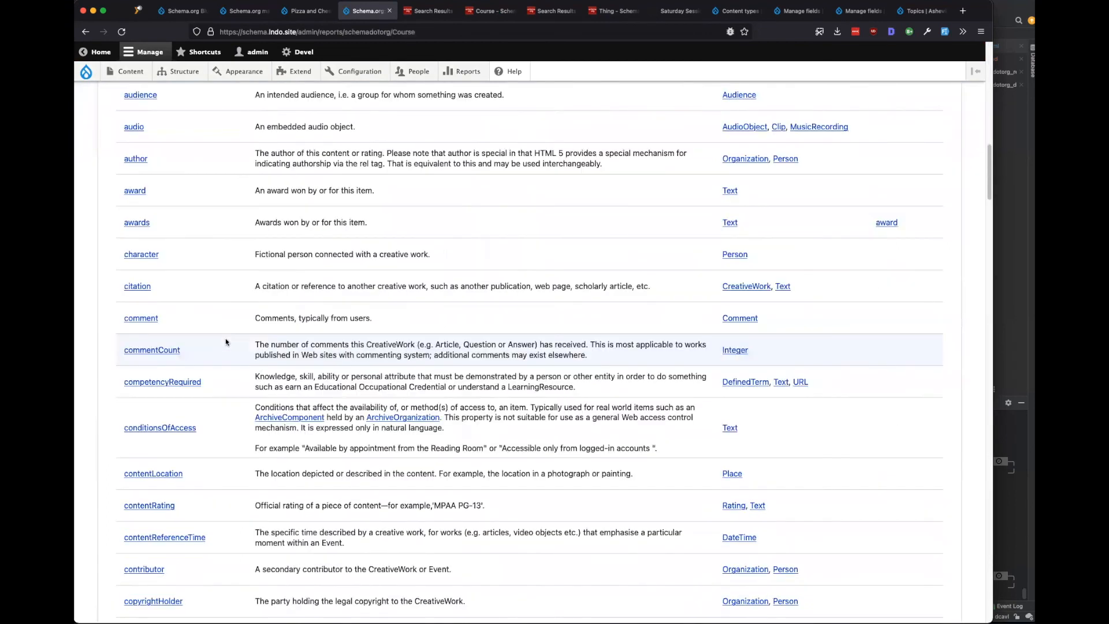
scroll(225, 337, "down", 10)
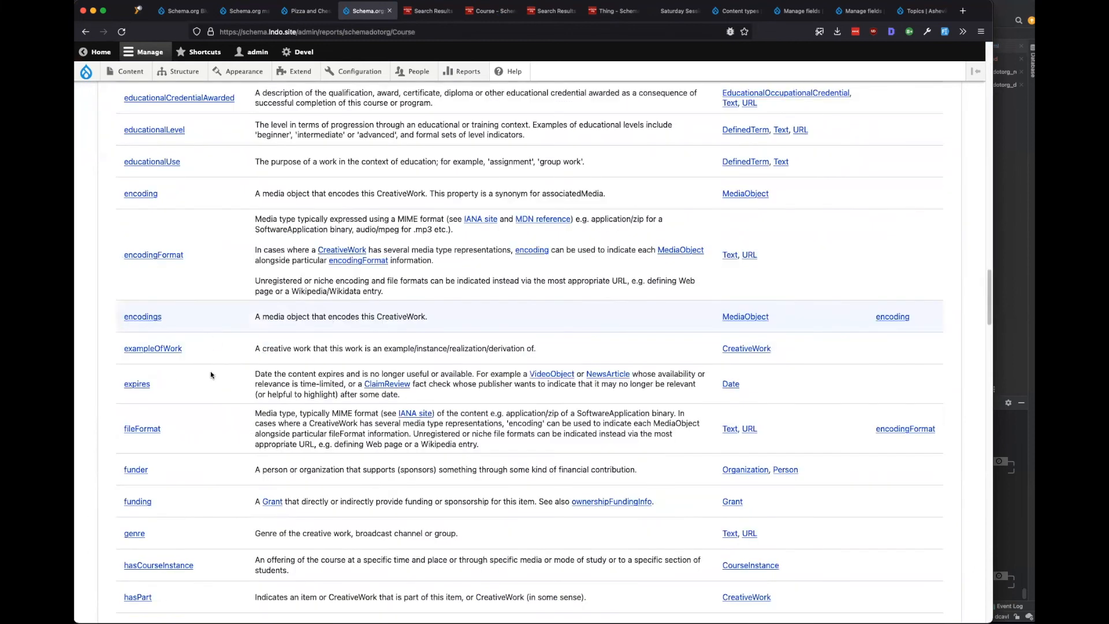
scroll(210, 370, "down", 20)
key("Home")
left_click_drag(587, 372, 138, 362)
left_click(141, 363)
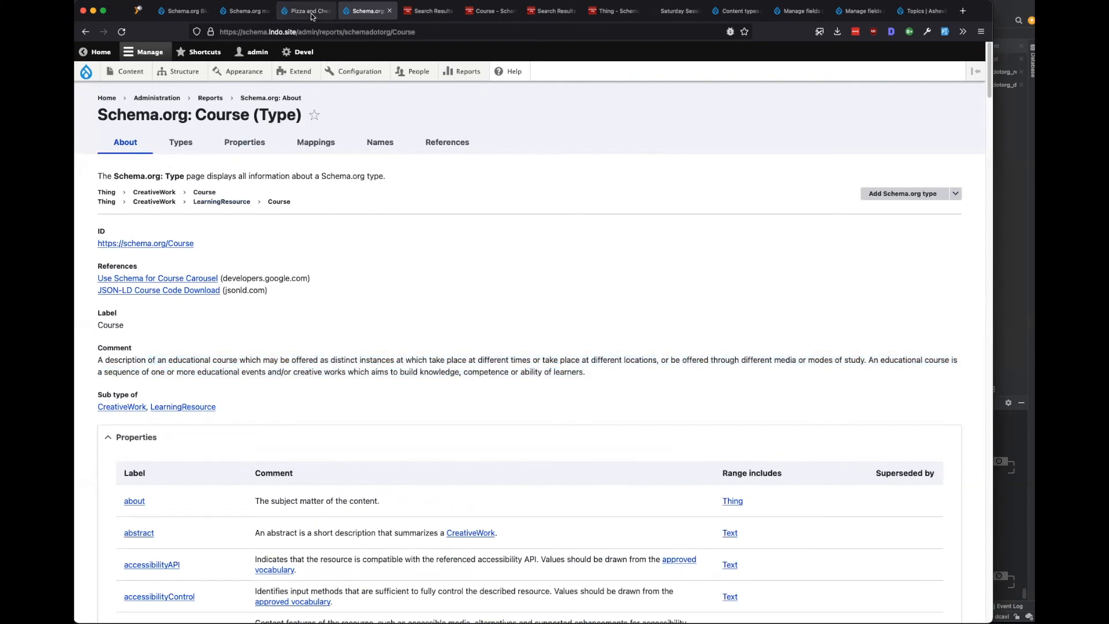
Open the Schema.org CourseInstance type report and read its description as an Event subtype.
left_click(85, 32)
type("I")
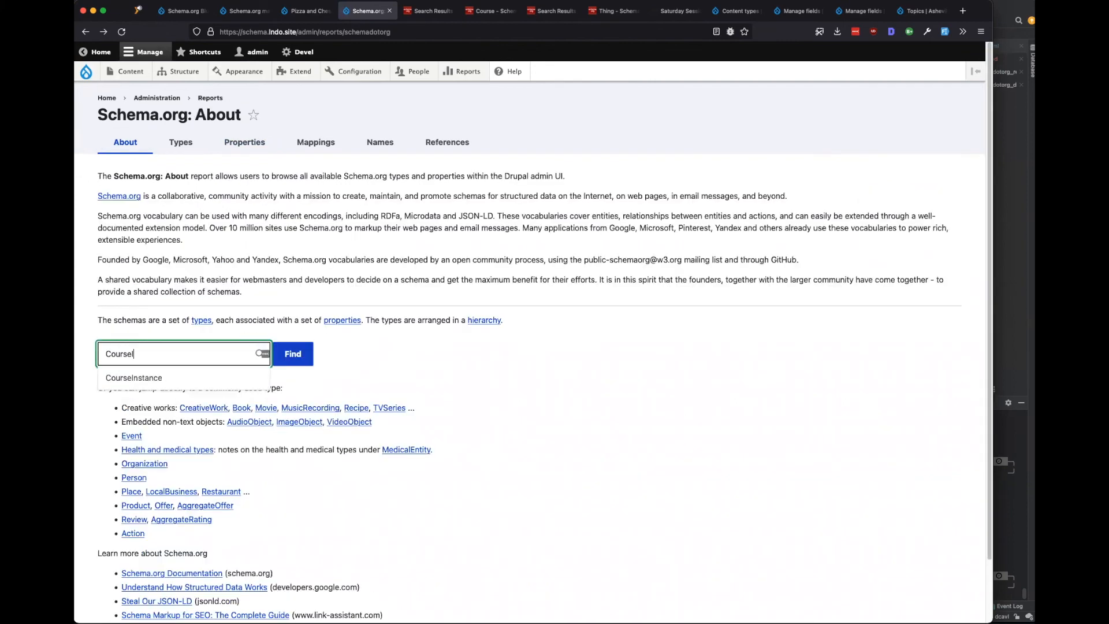
left_click(157, 379)
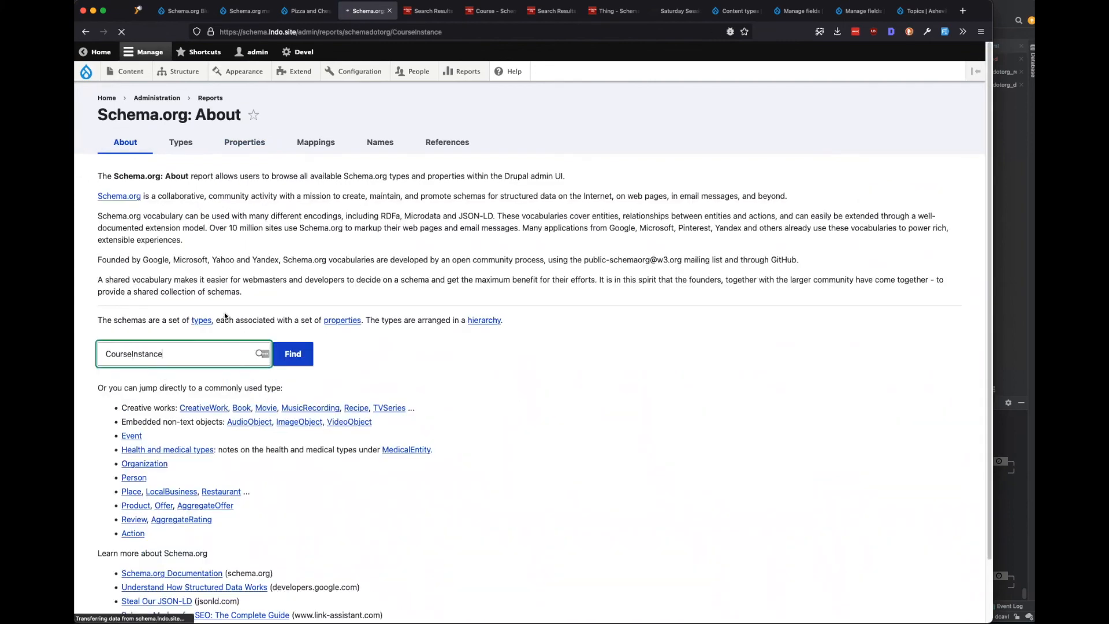
scroll(255, 304, "down", 5)
left_click_drag(354, 307, 269, 297)
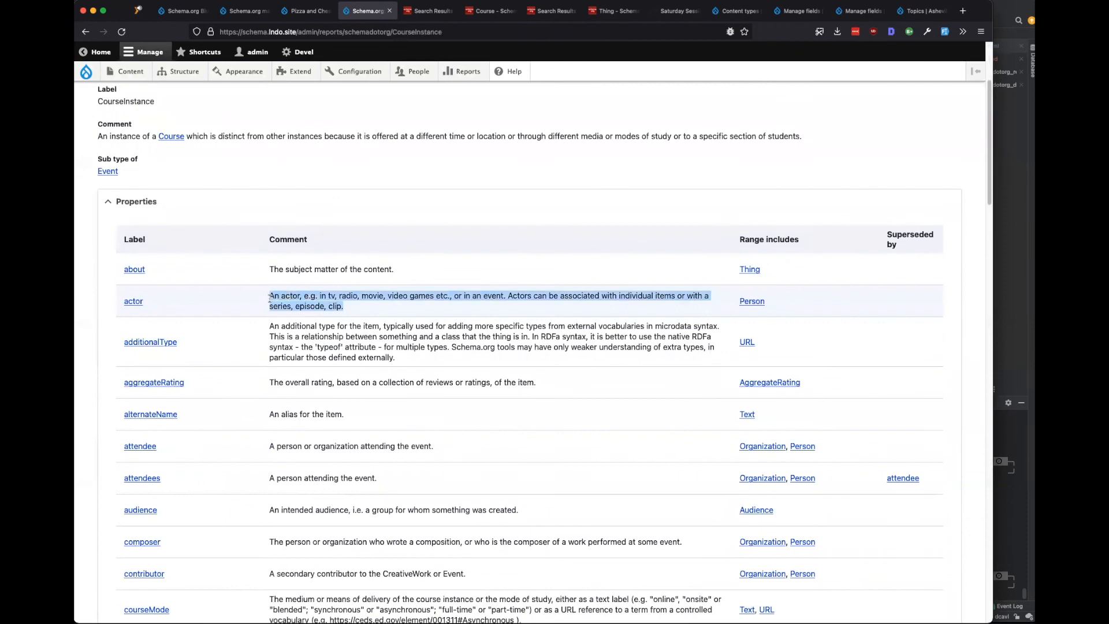
scroll(269, 297, "down", 3)
left_click_drag(394, 277, 349, 246)
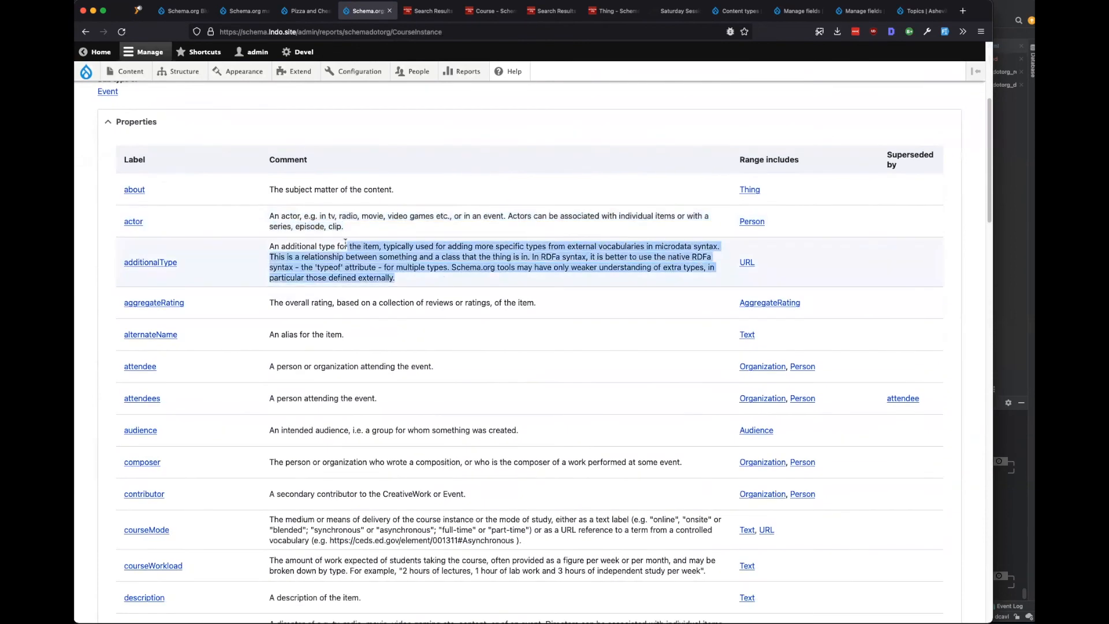
Scroll through CourseInstance's full properties table, reviewing entries like additionalType.
scroll(299, 333, "up", 5)
scroll(289, 398, "down", 4)
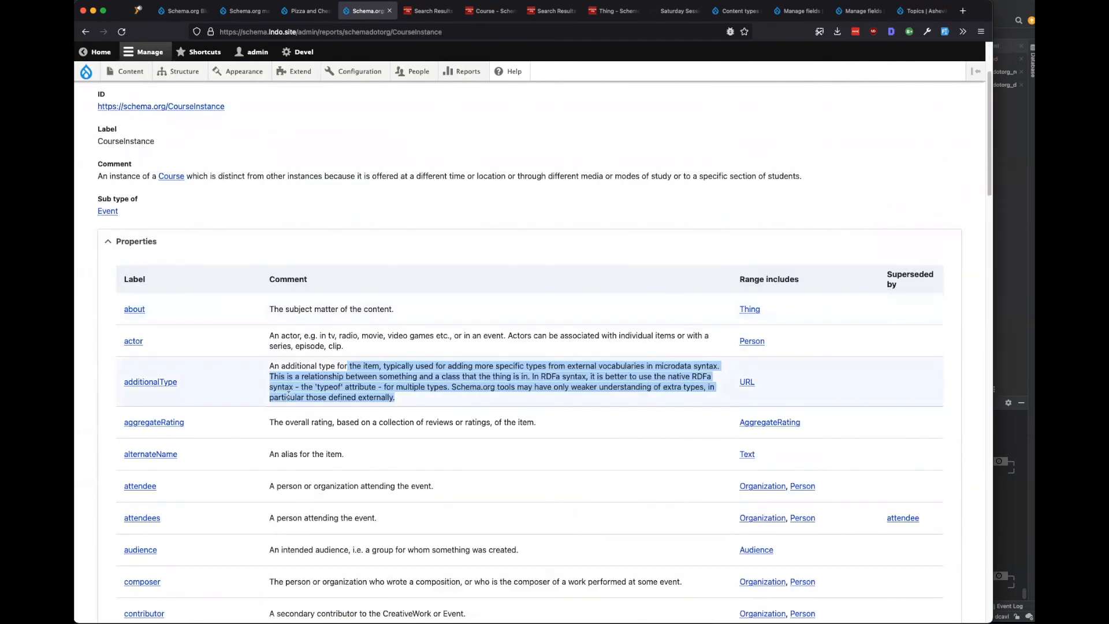
scroll(229, 191, "up", 3)
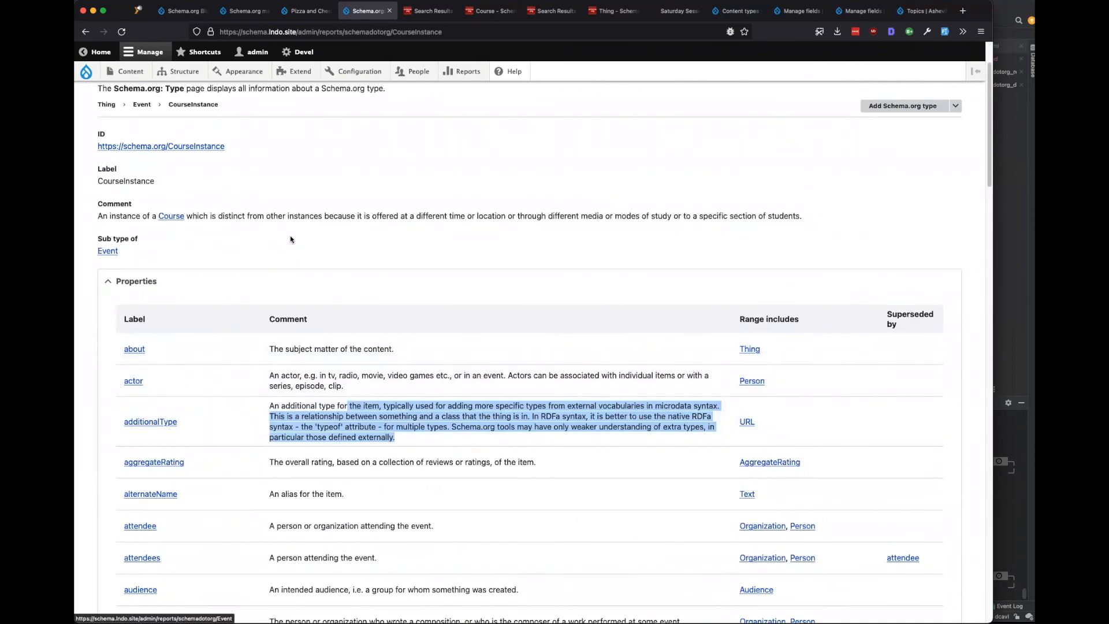
scroll(254, 341, "down", 5)
scroll(242, 354, "up", 5)
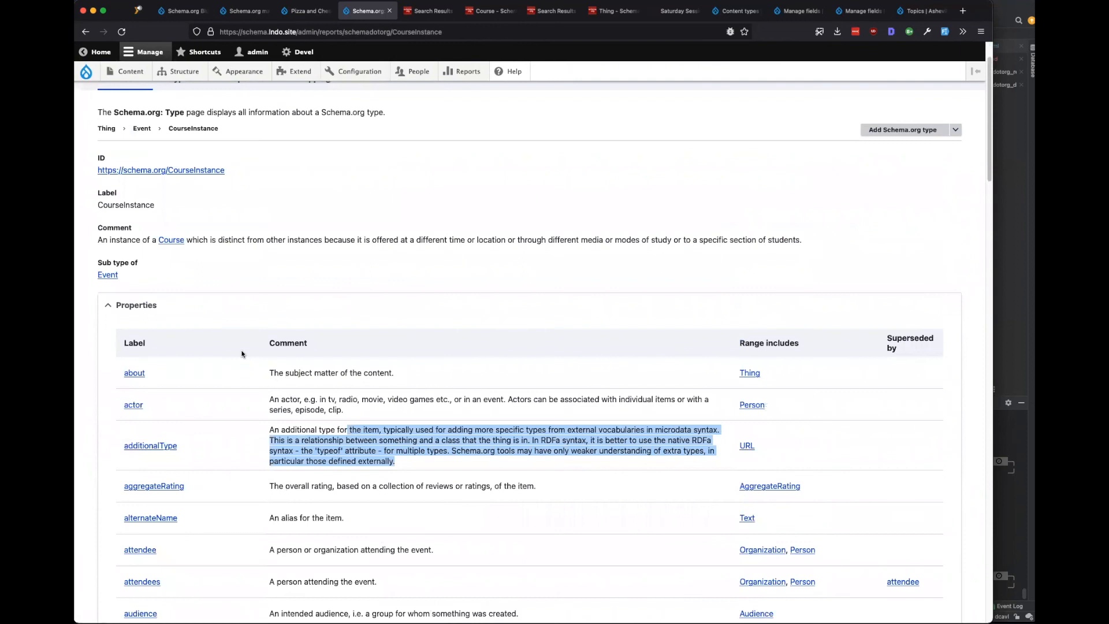
scroll(241, 354, "down", 10)
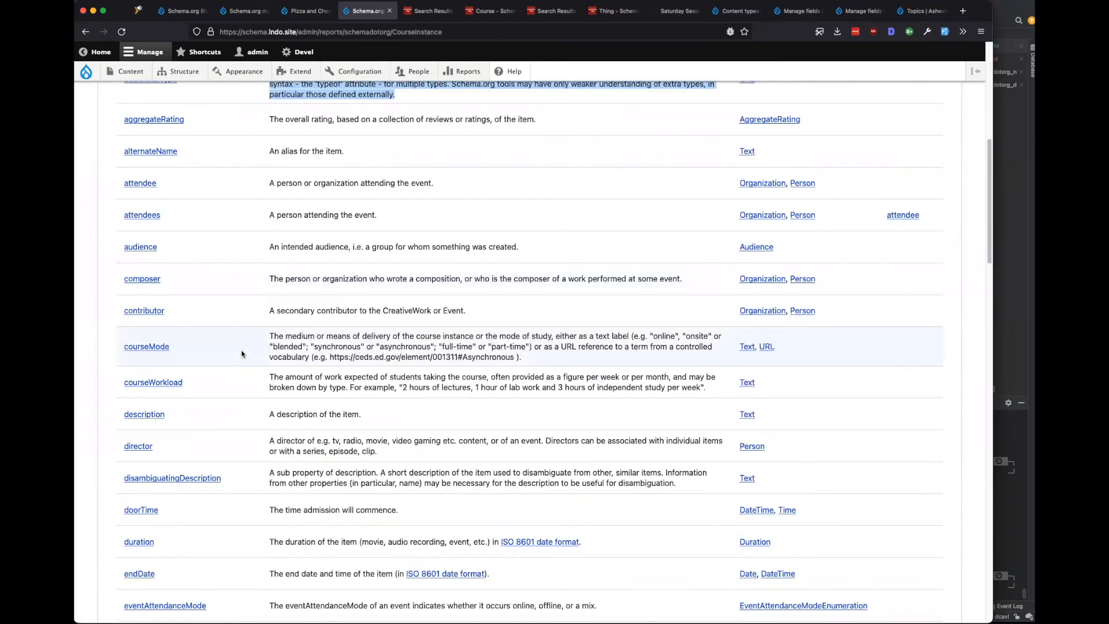
scroll(241, 353, "down", 13)
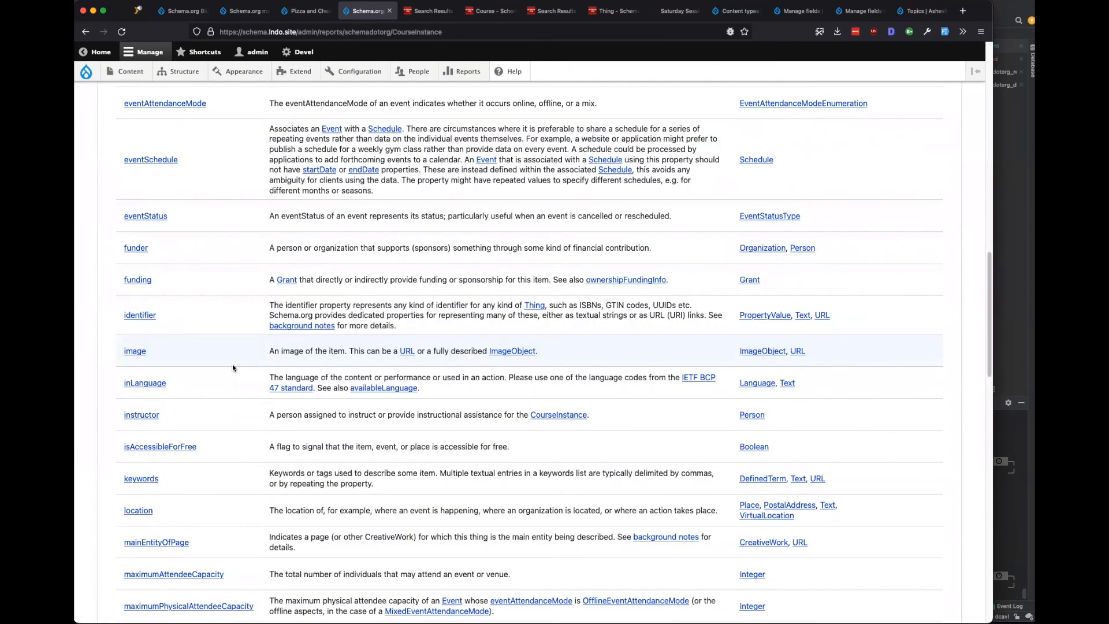
scroll(232, 367, "down", 10)
scroll(232, 368, "down", 6)
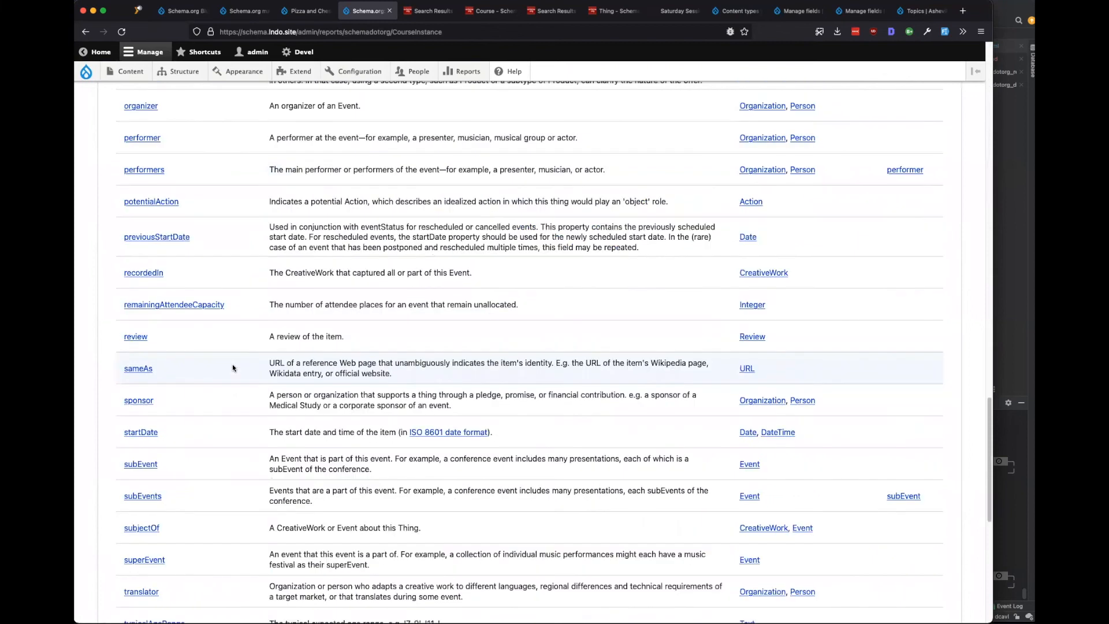
scroll(233, 367, "up", 12)
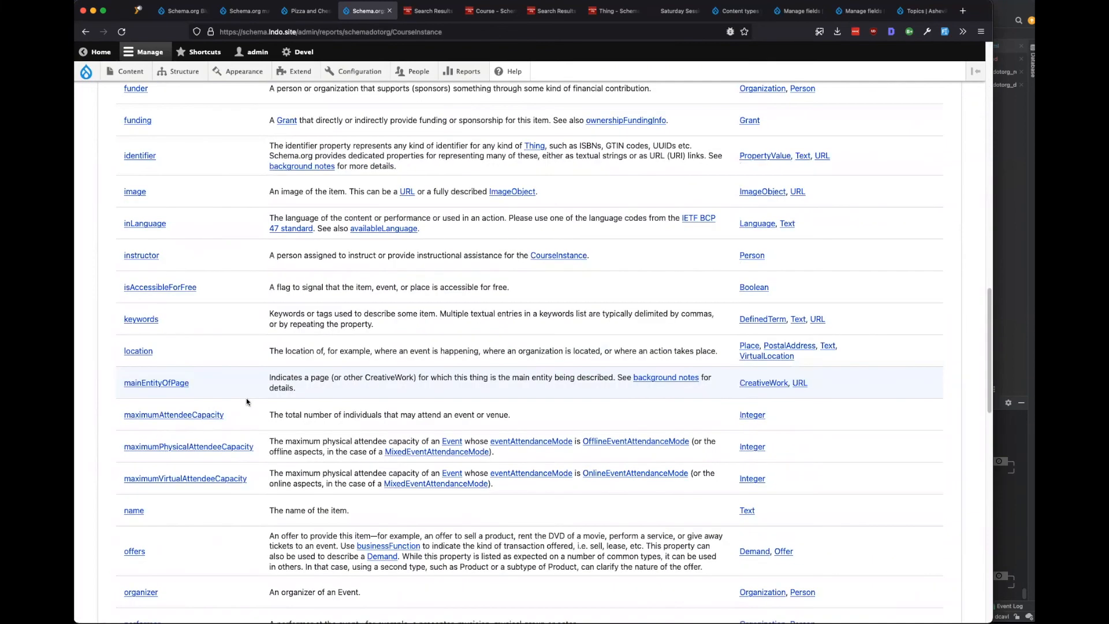
scroll(246, 400, "down", 17)
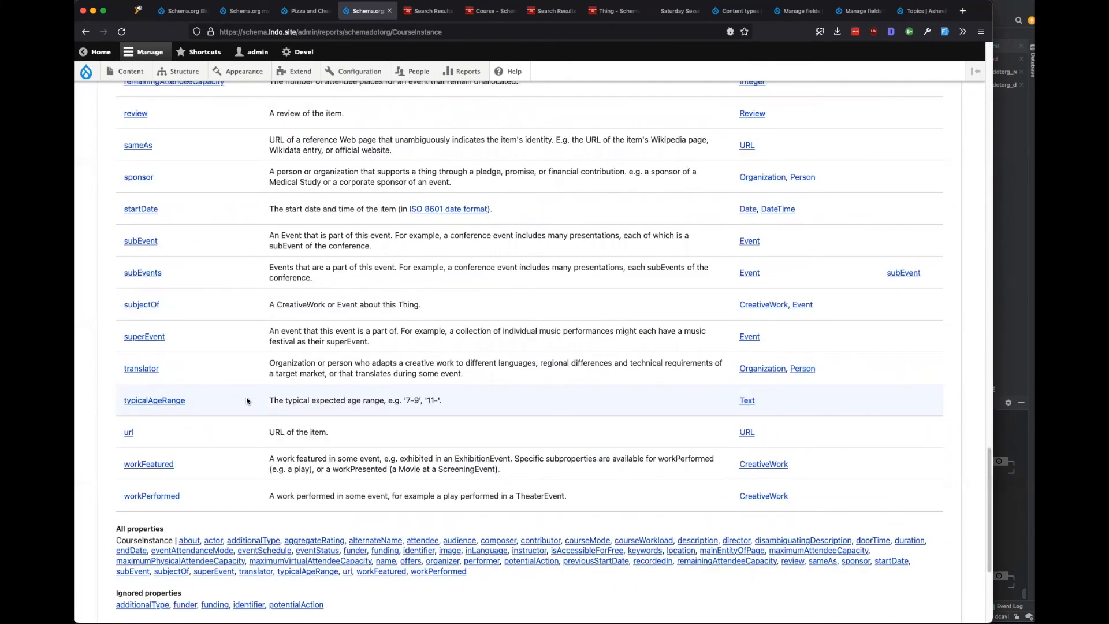
scroll(246, 401, "down", 5)
scroll(247, 398, "up", 15)
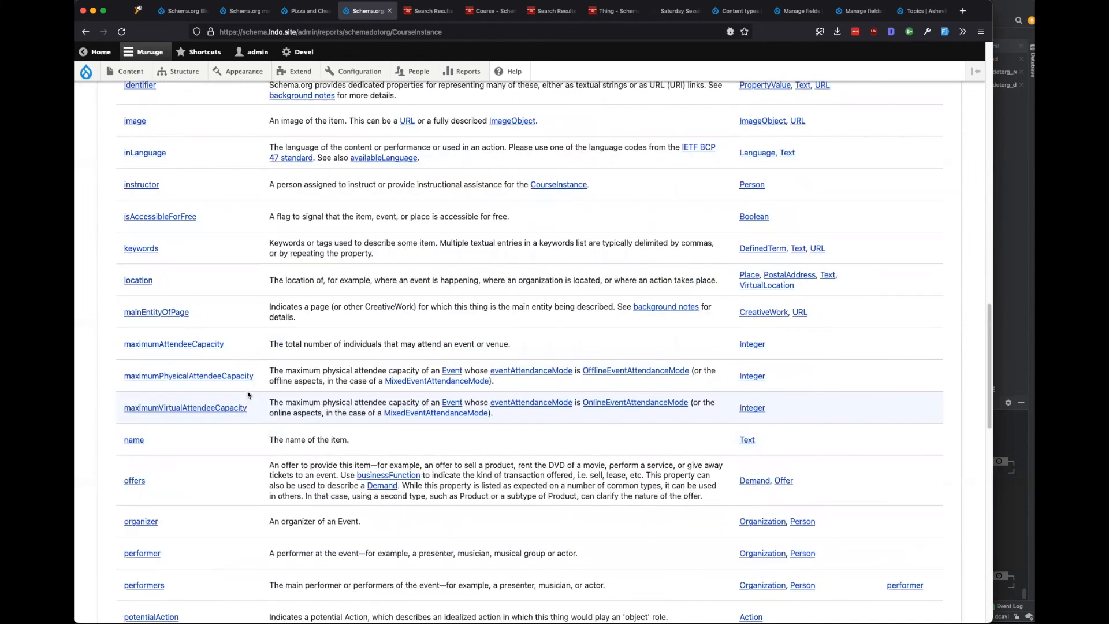
scroll(245, 397, "up", 20)
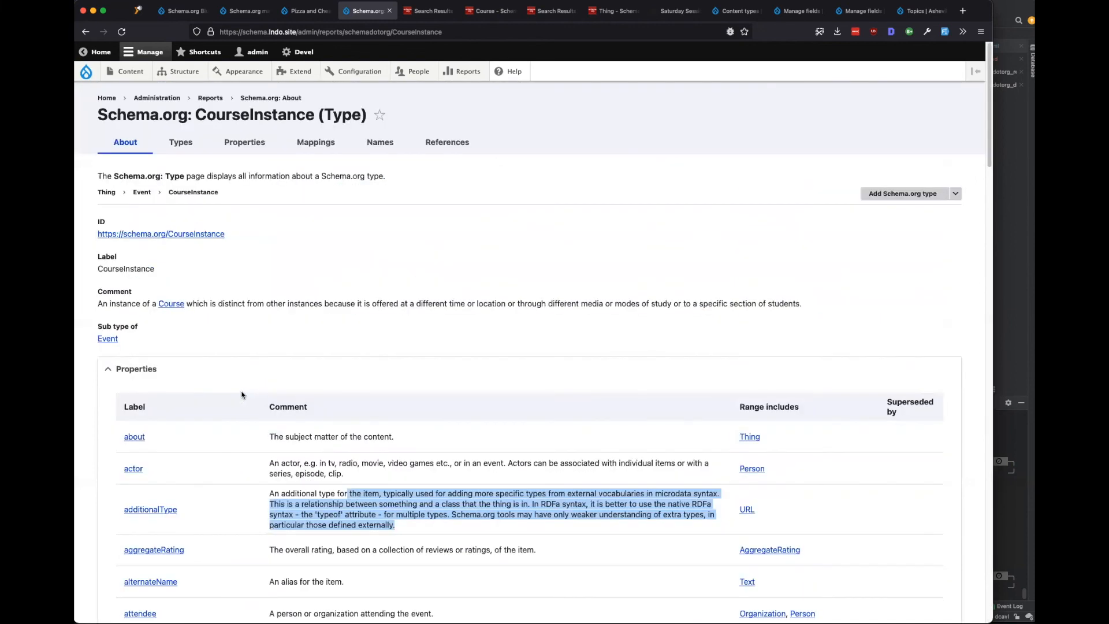
left_click(451, 287)
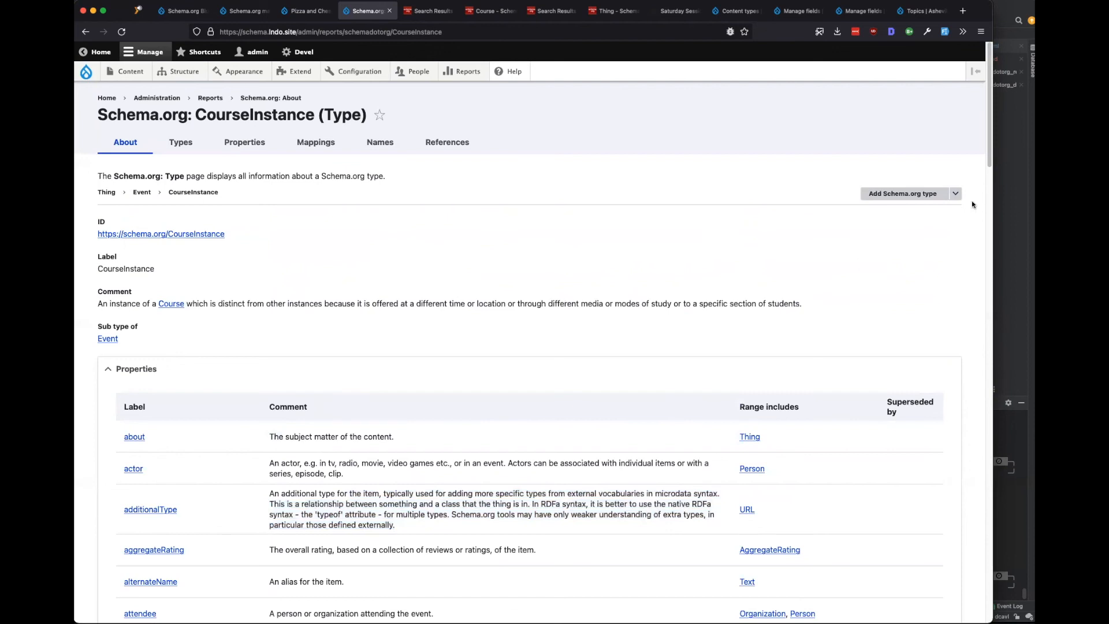
Open the Add Schema.org content type form for CourseInstance, prefilled as course_instance, then return to Pizza and Chess.
left_click(955, 195)
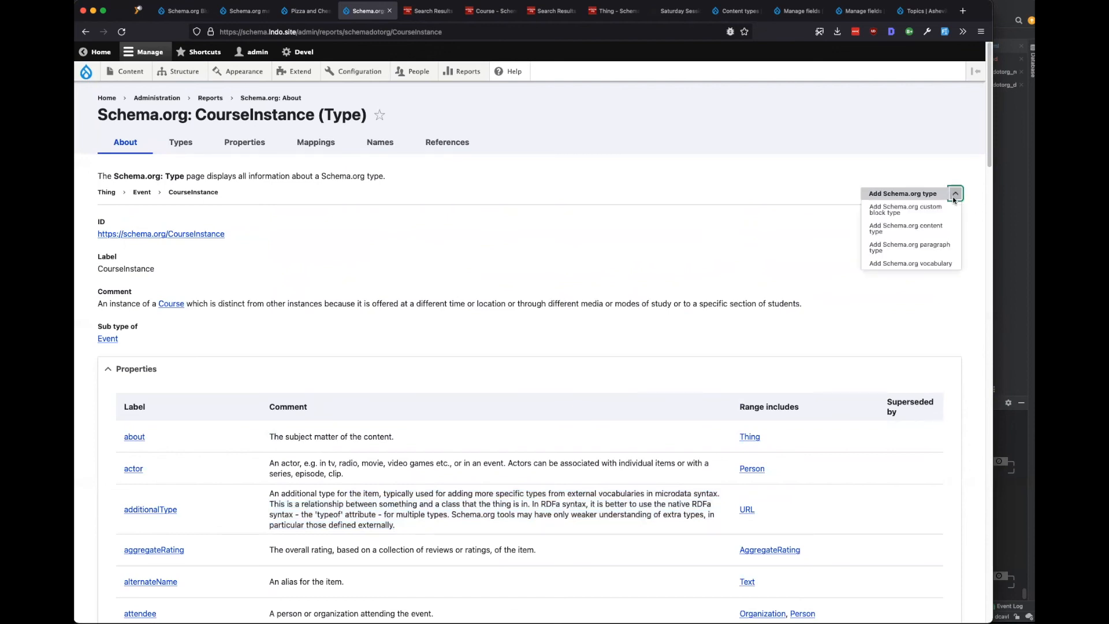
left_click(911, 234)
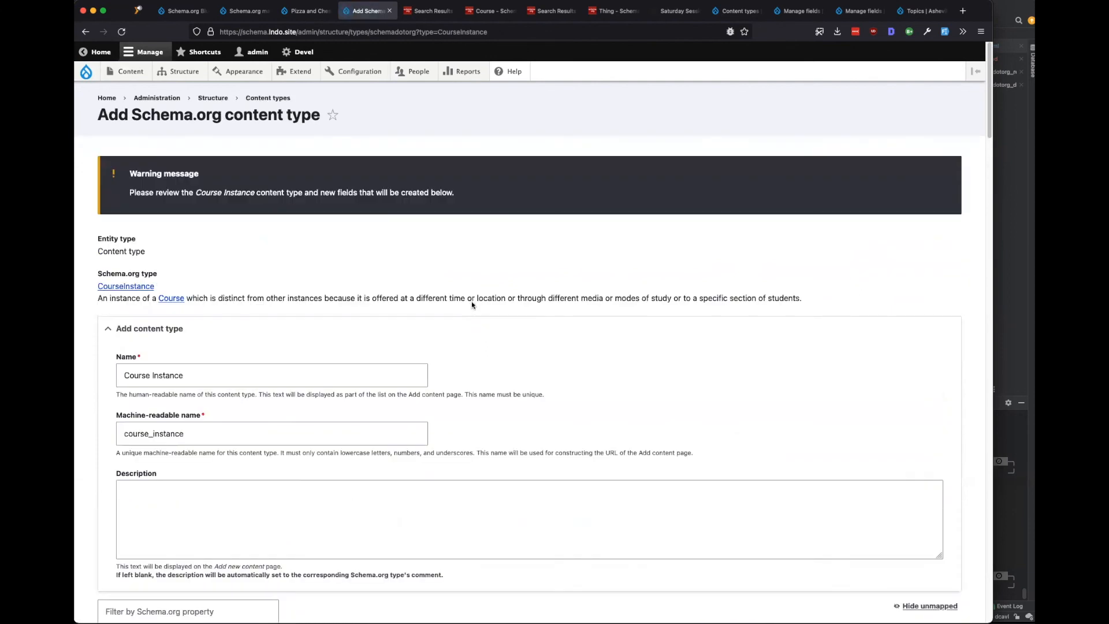
scroll(471, 302, "down", 8)
scroll(471, 301, "up", 4)
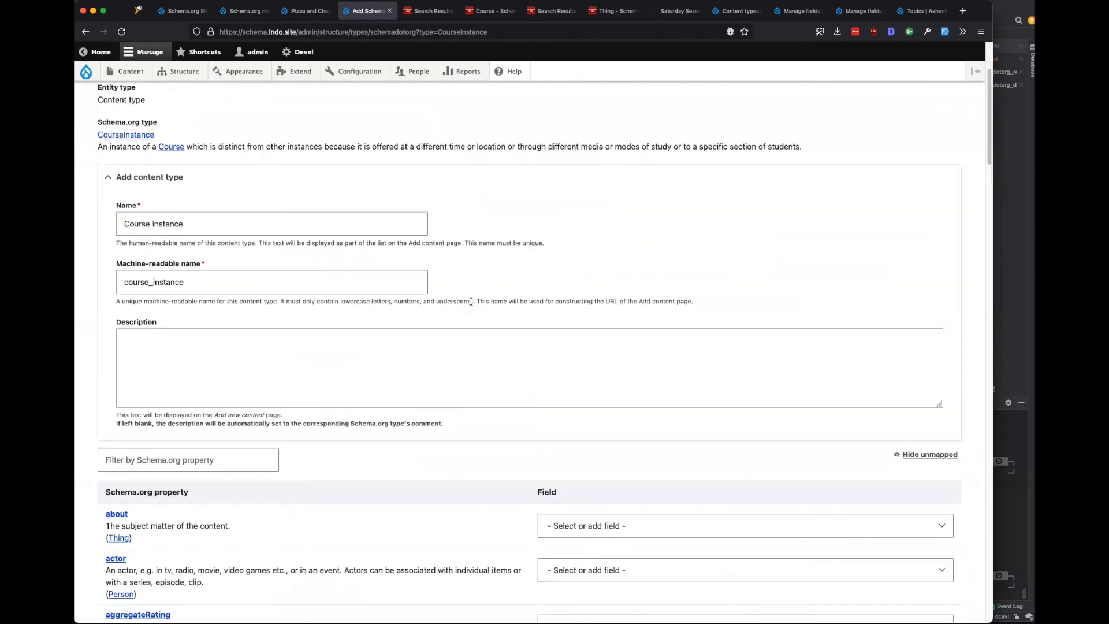
scroll(357, 281, "up", 2)
scroll(358, 281, "down", 5)
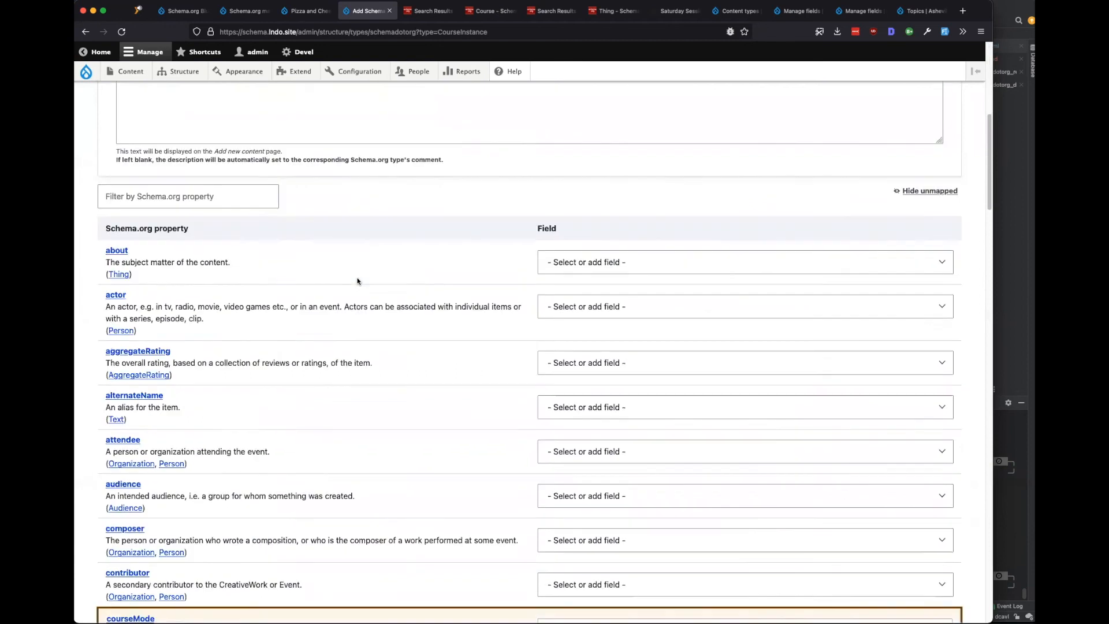
left_click(305, 11)
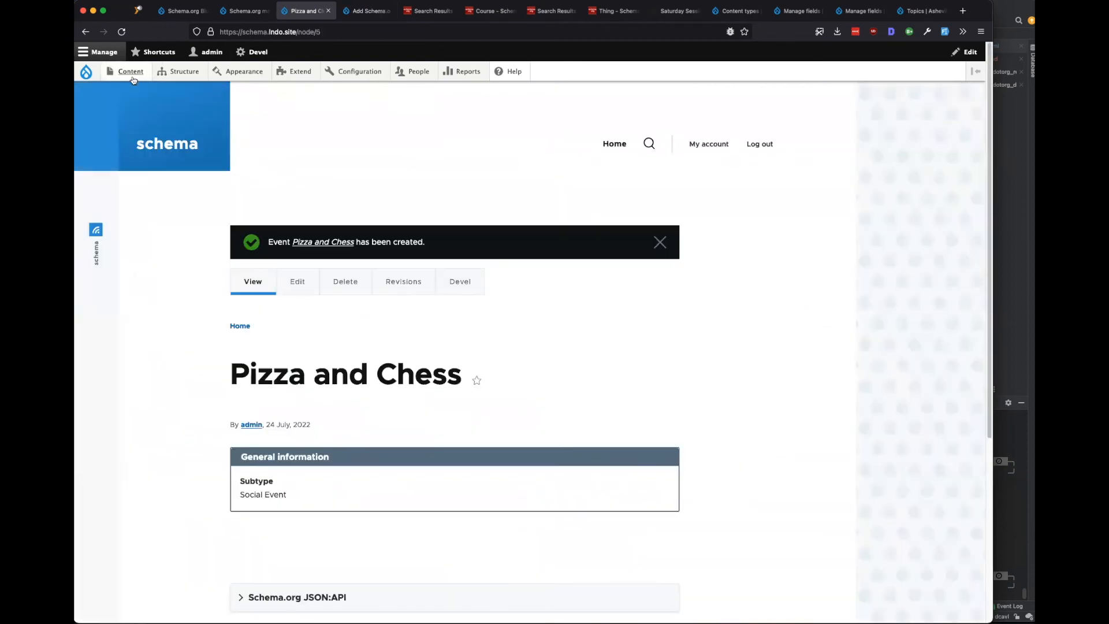
Create a new Event from Content > Add content and choose Course Instance as its subtype.
mouse_move(129, 71)
mouse_move(173, 91)
left_click(217, 131)
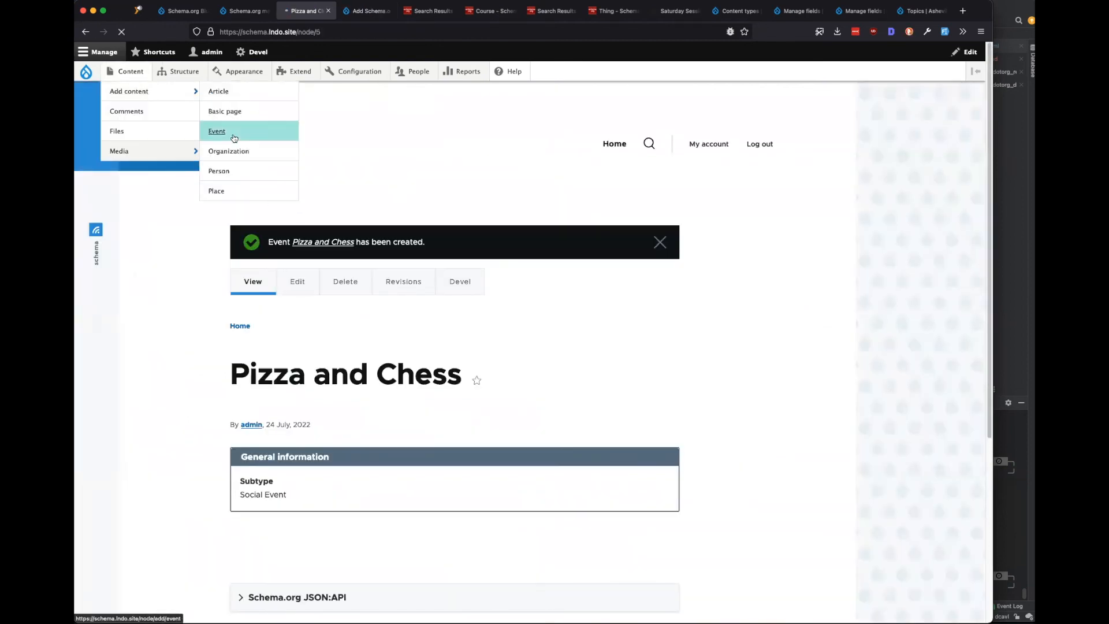
left_click(269, 214)
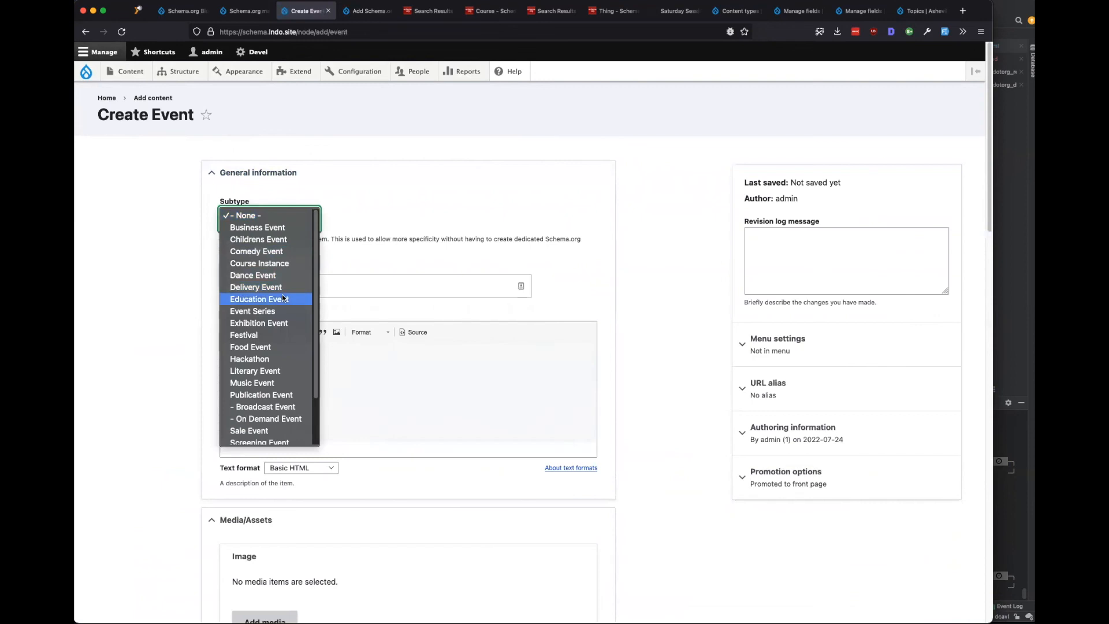
left_click(272, 263)
left_click(263, 215)
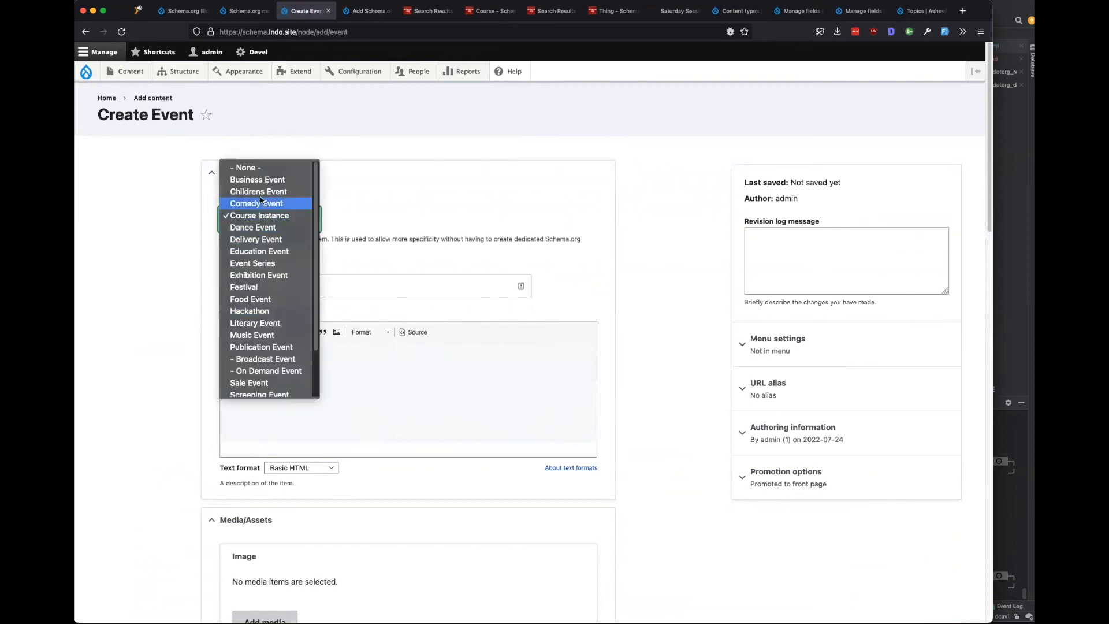
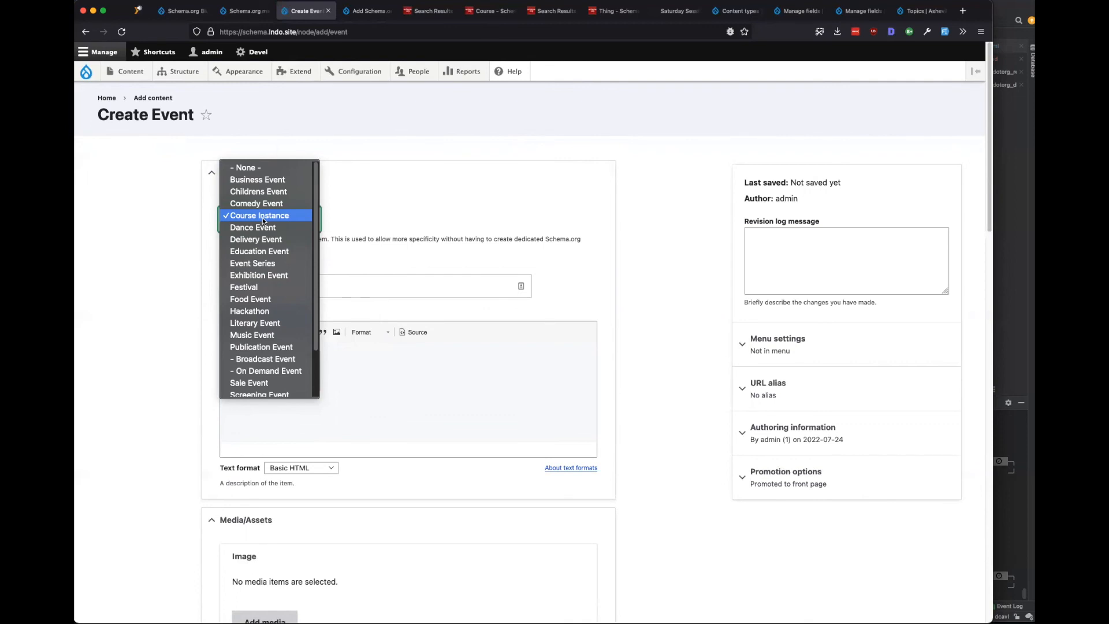
Keep Course Instance as the subtype in the Create Event form.
left_click(263, 221)
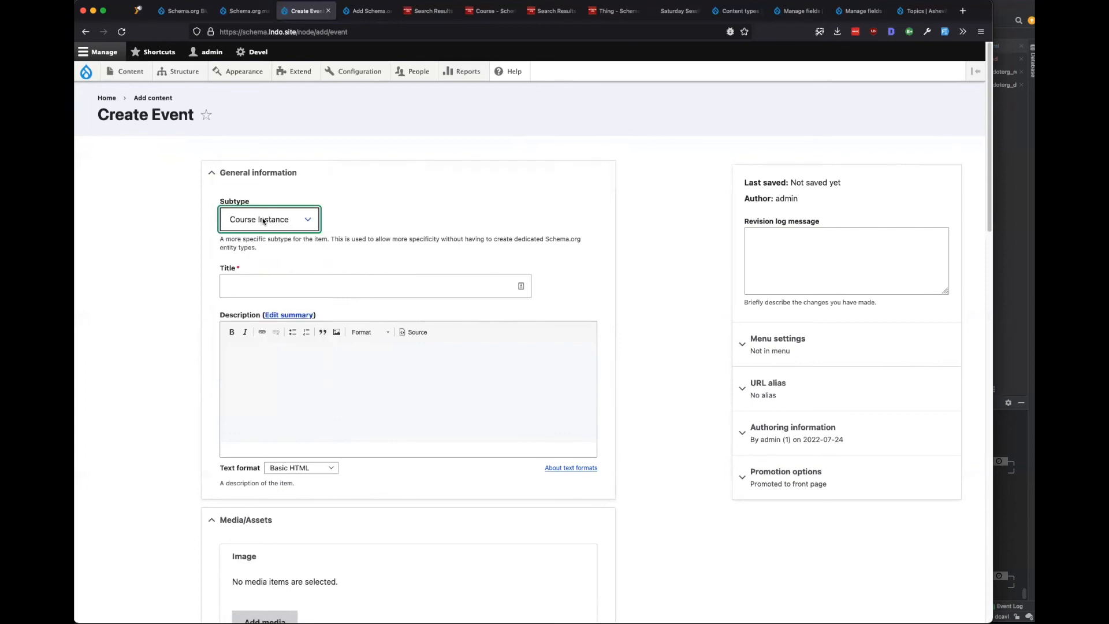
left_click(278, 222)
left_click(277, 222)
left_click(278, 222)
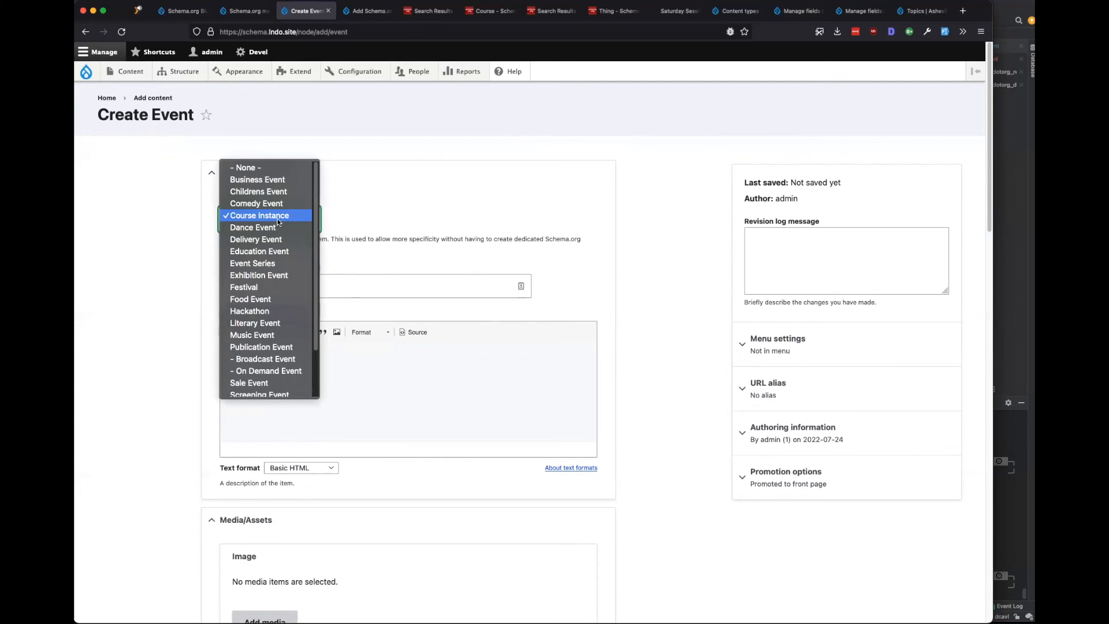
left_click(277, 222)
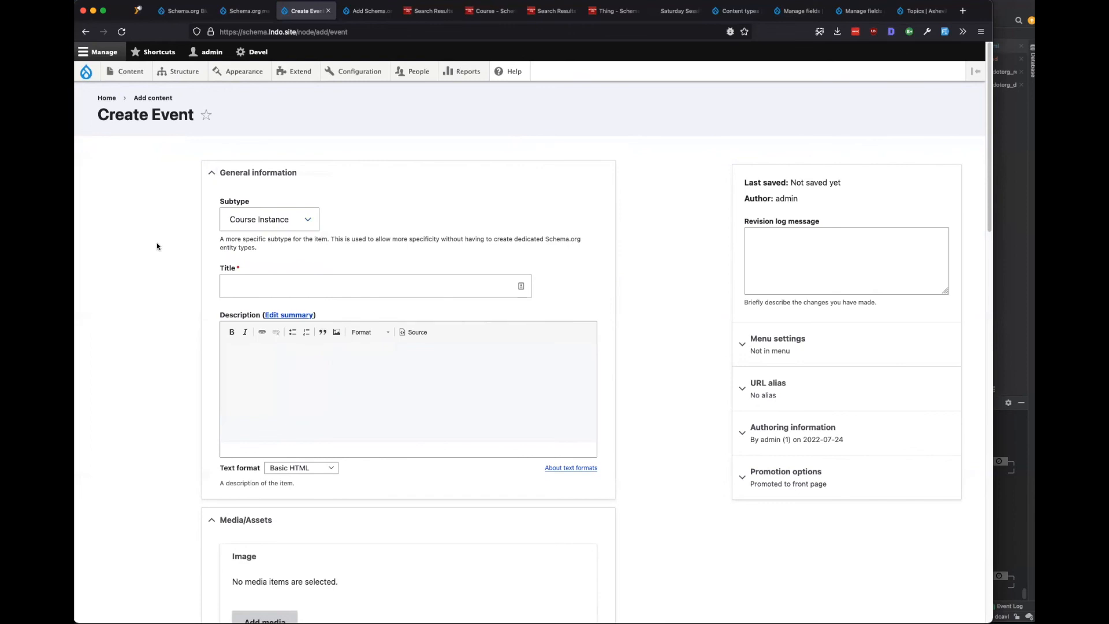
key("ctrl+Tab")
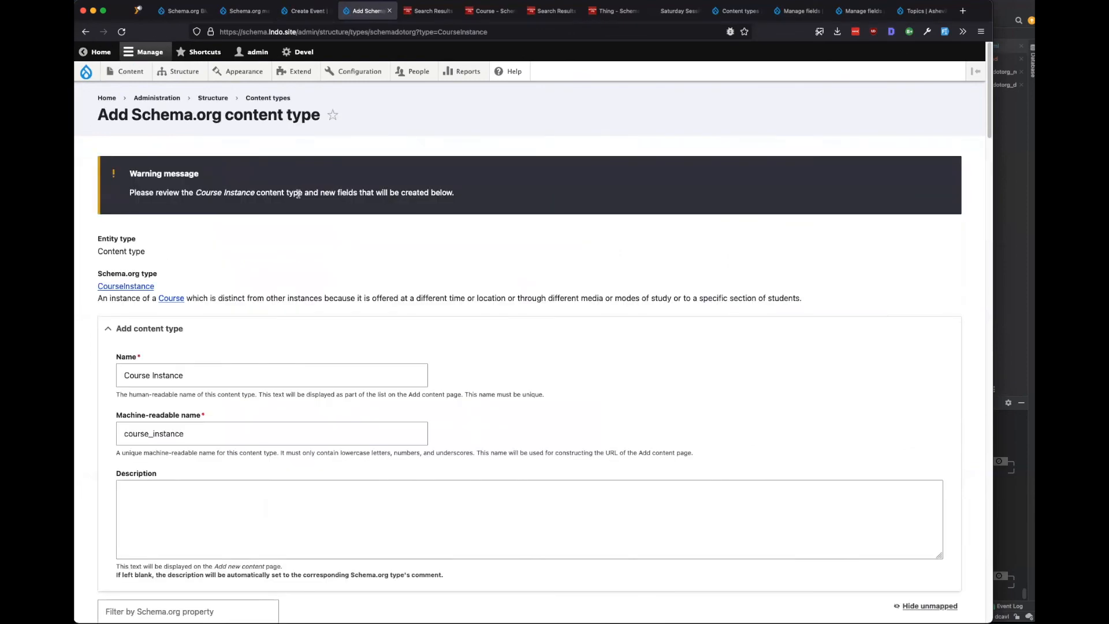
scroll(261, 295, "down", 4)
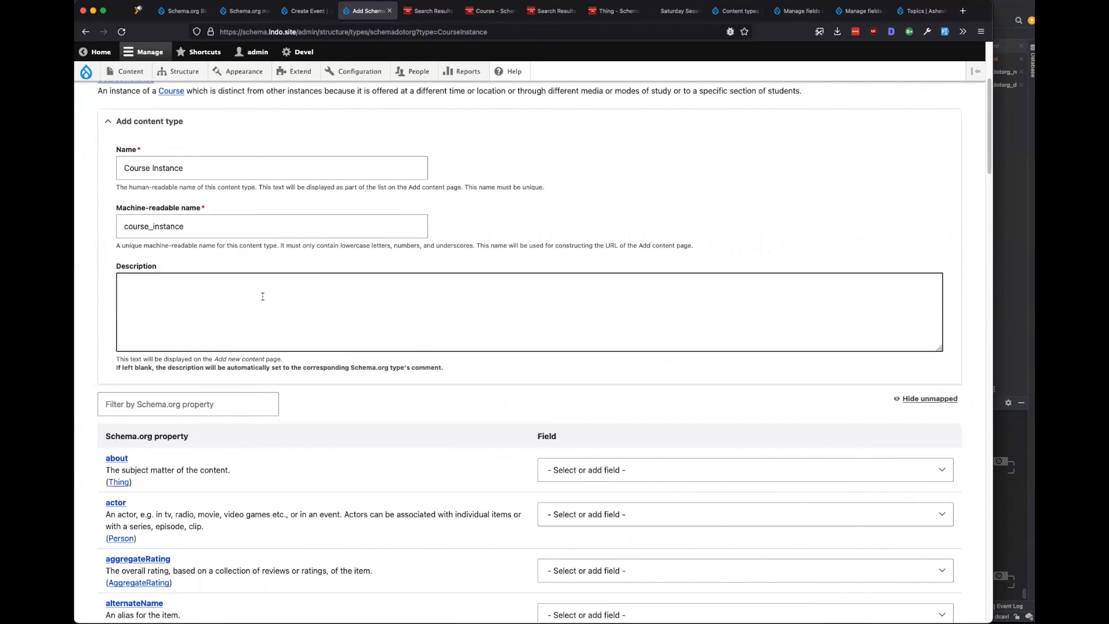
scroll(262, 296, "down", 2)
scroll(262, 299, "up", 5)
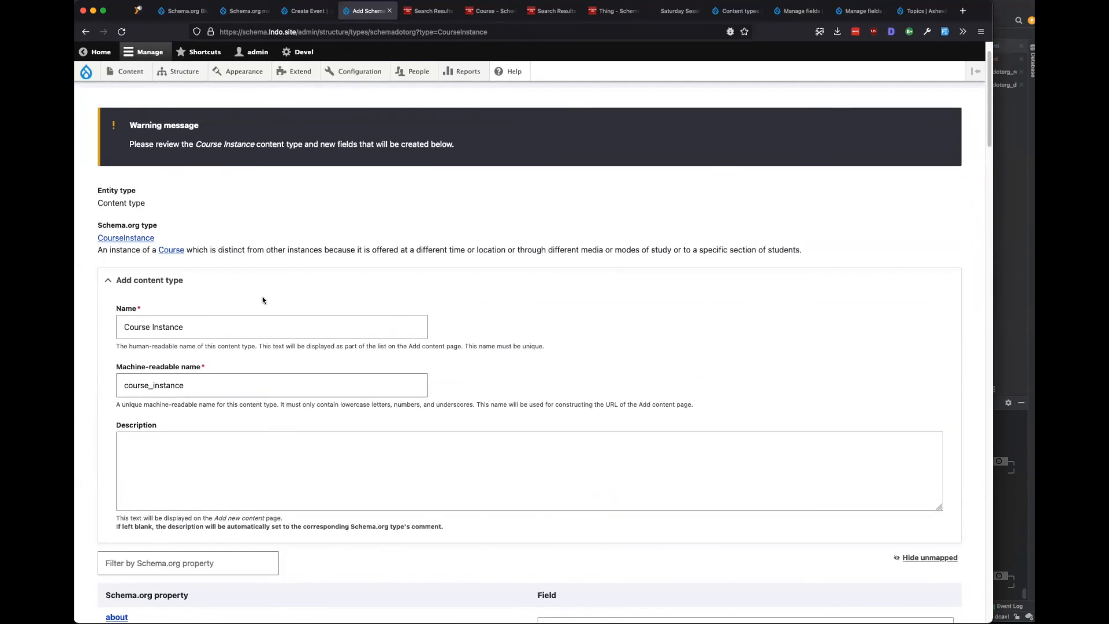
scroll(263, 299, "down", 4)
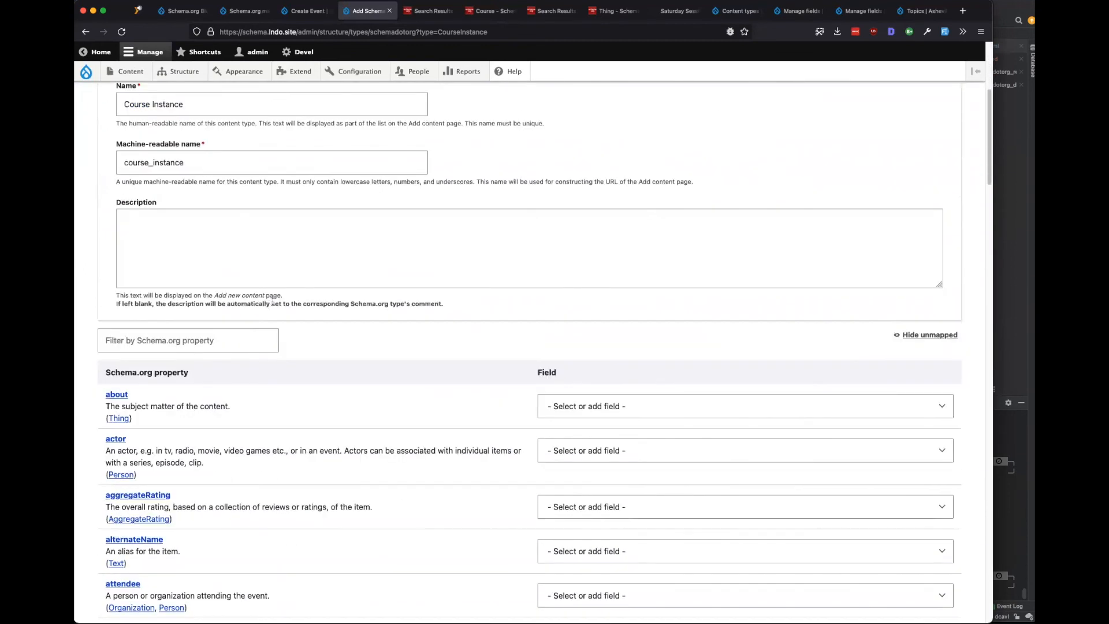
scroll(272, 305, "down", 2)
scroll(273, 305, "down", 7)
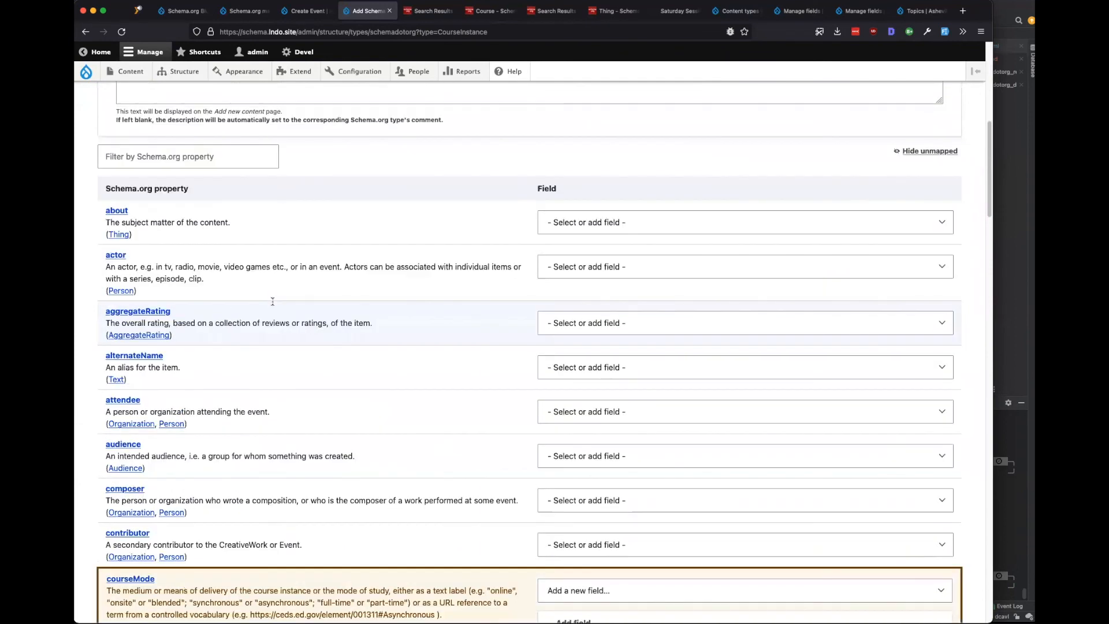
scroll(292, 343, "down", 1)
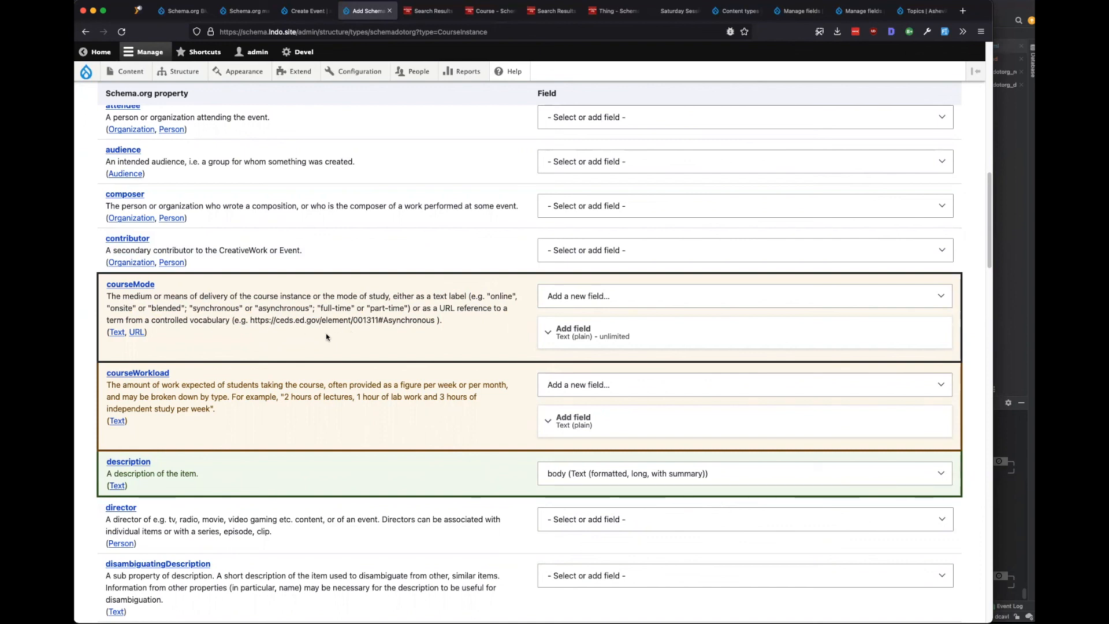
Set courseMode and courseWorkload to '- Select or add field -' so no new fields are added.
left_click_drag(349, 309, 275, 309)
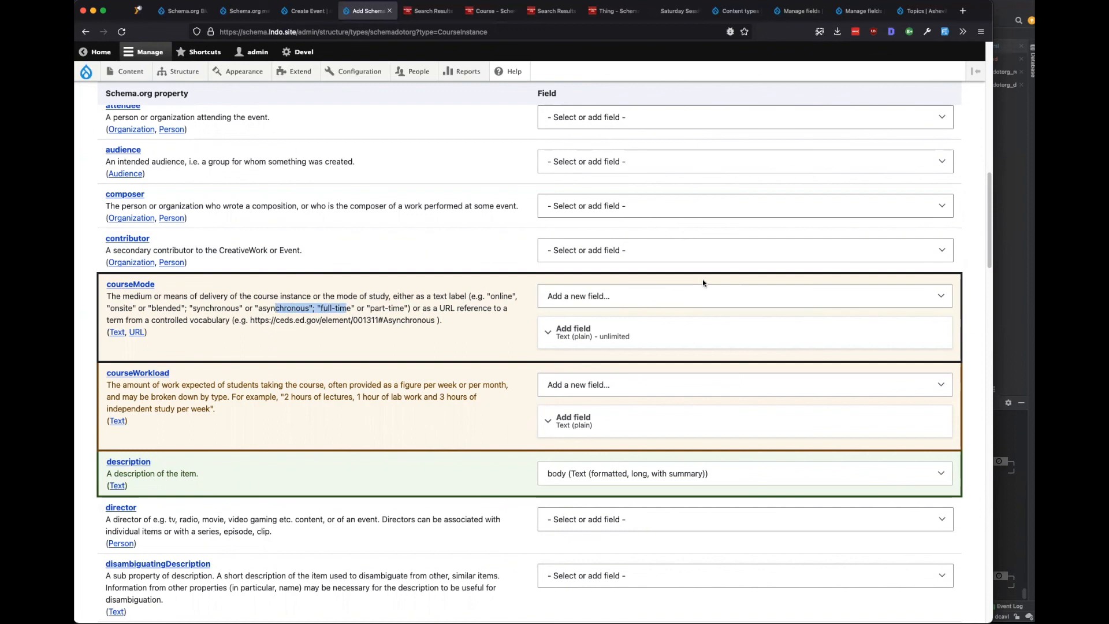
left_click(701, 292)
left_click(636, 282)
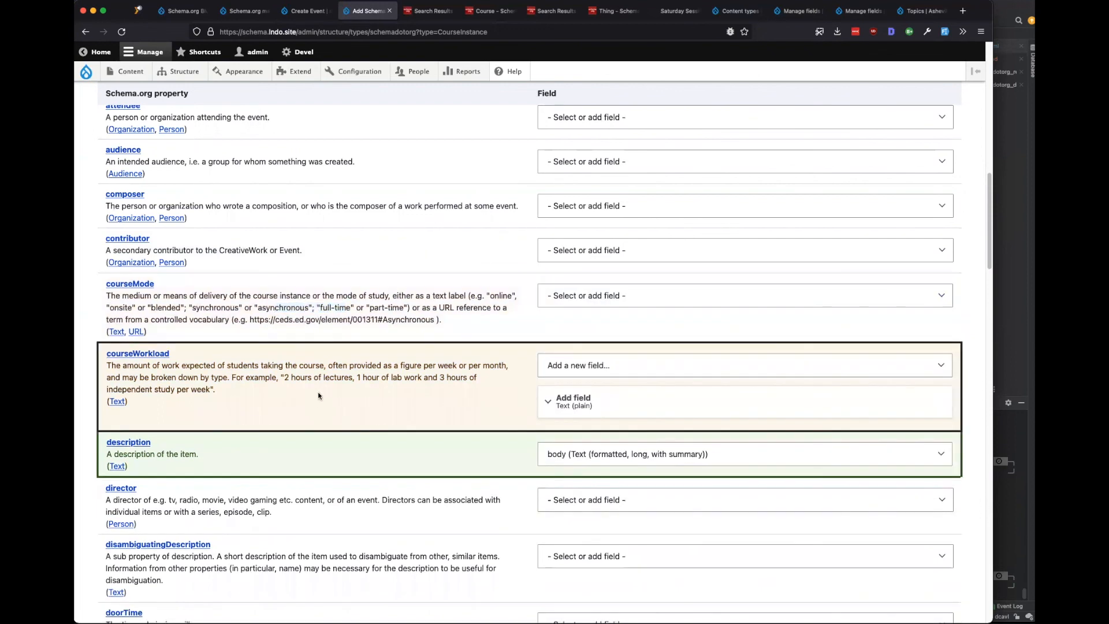
left_click(667, 411)
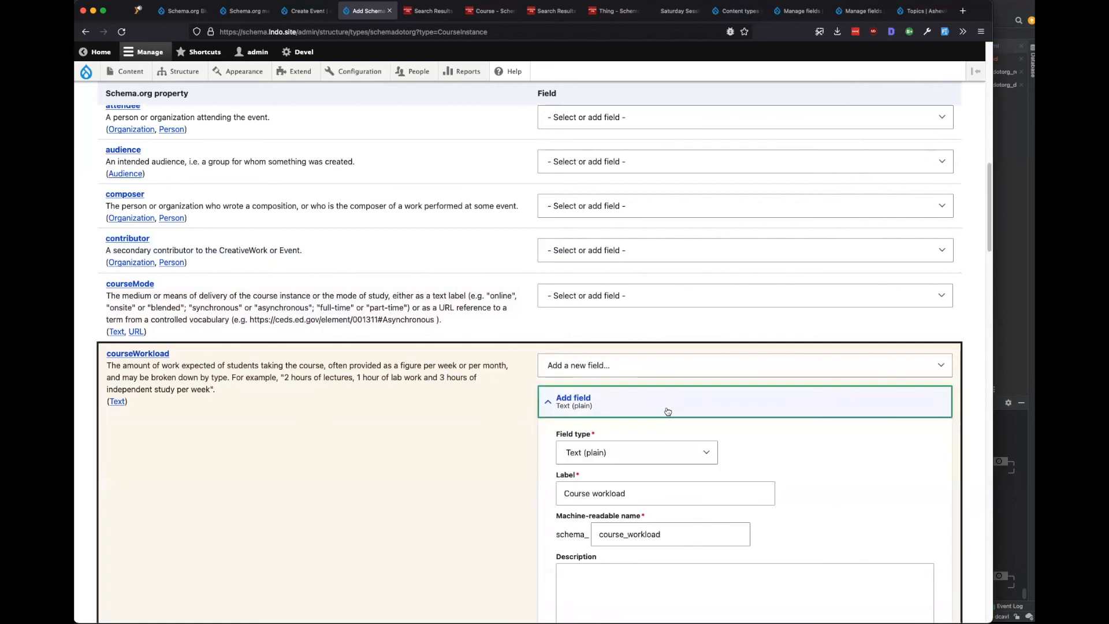
left_click(666, 411)
left_click(627, 365)
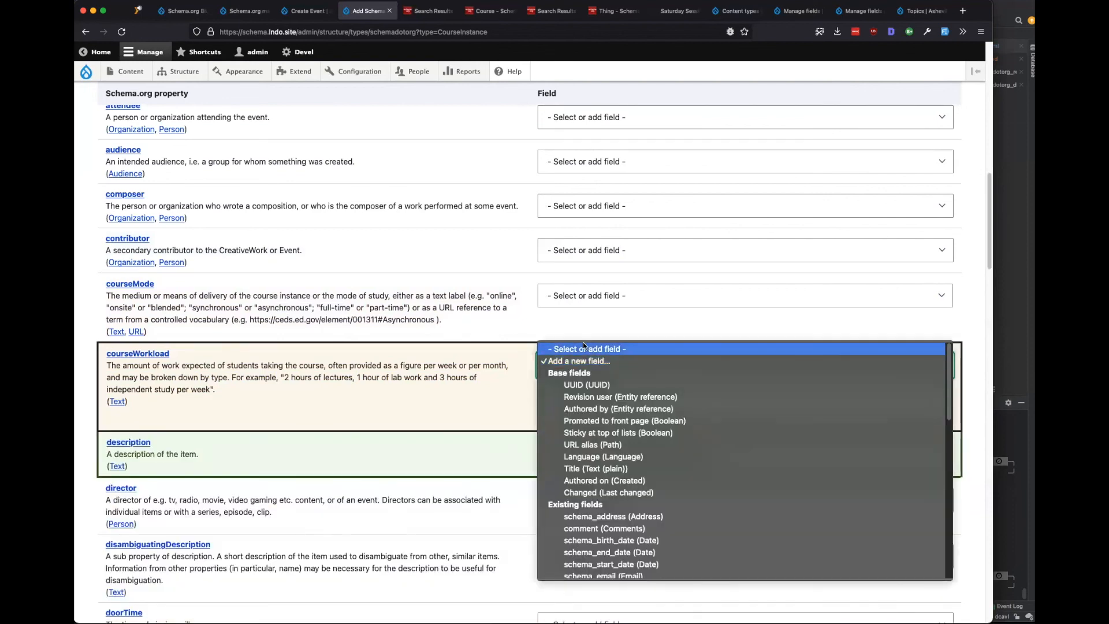
left_click(584, 346)
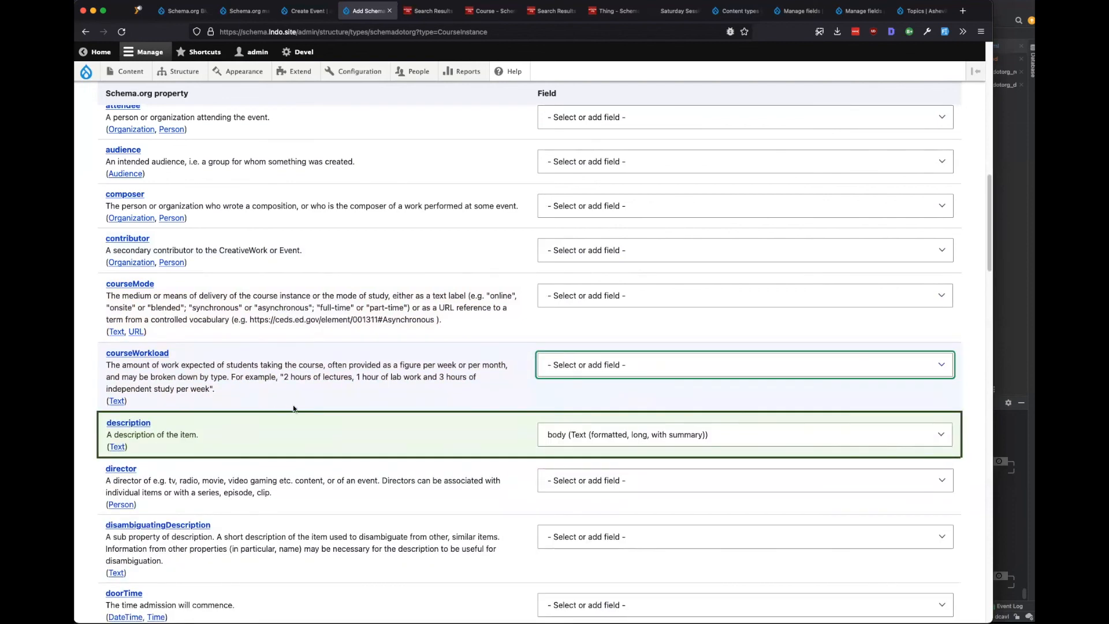
scroll(293, 407, "down", 5)
scroll(397, 424, "down", 6)
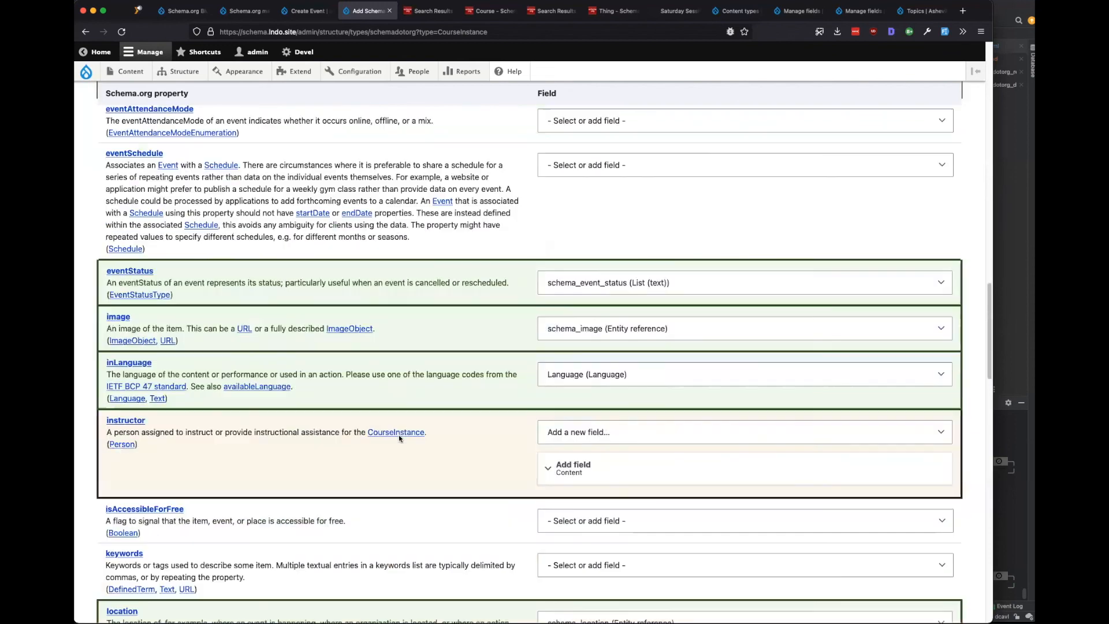
Allow an unlimited number of values on the new Instructor field.
scroll(424, 417, "down", 1)
left_click(624, 424)
scroll(624, 425, "down", 2)
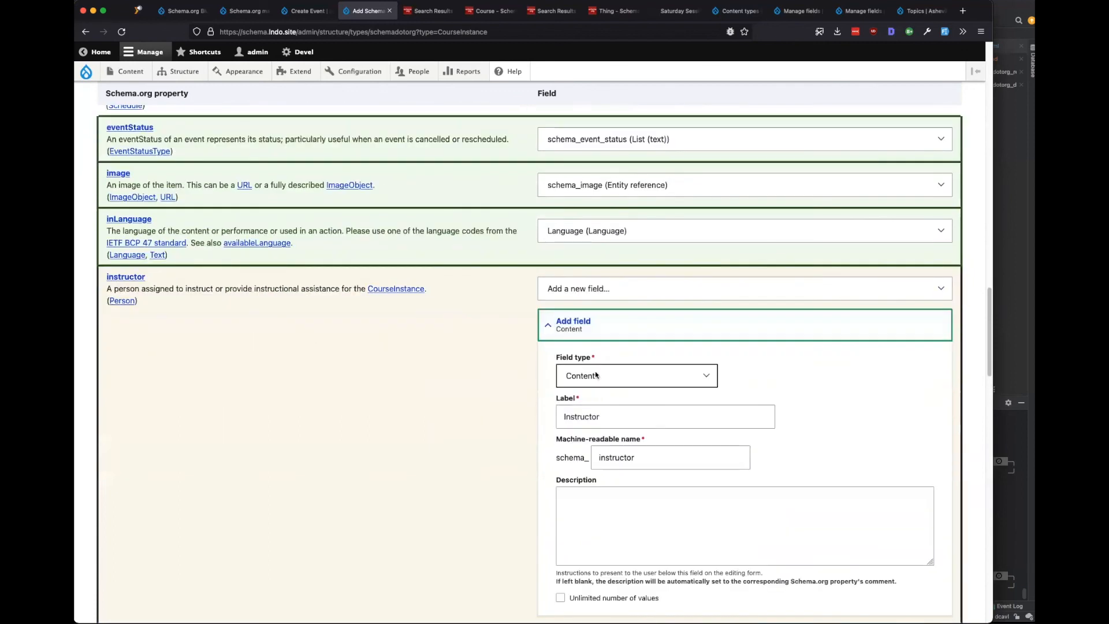
scroll(275, 364, "down", 7)
scroll(562, 353, "up", 3)
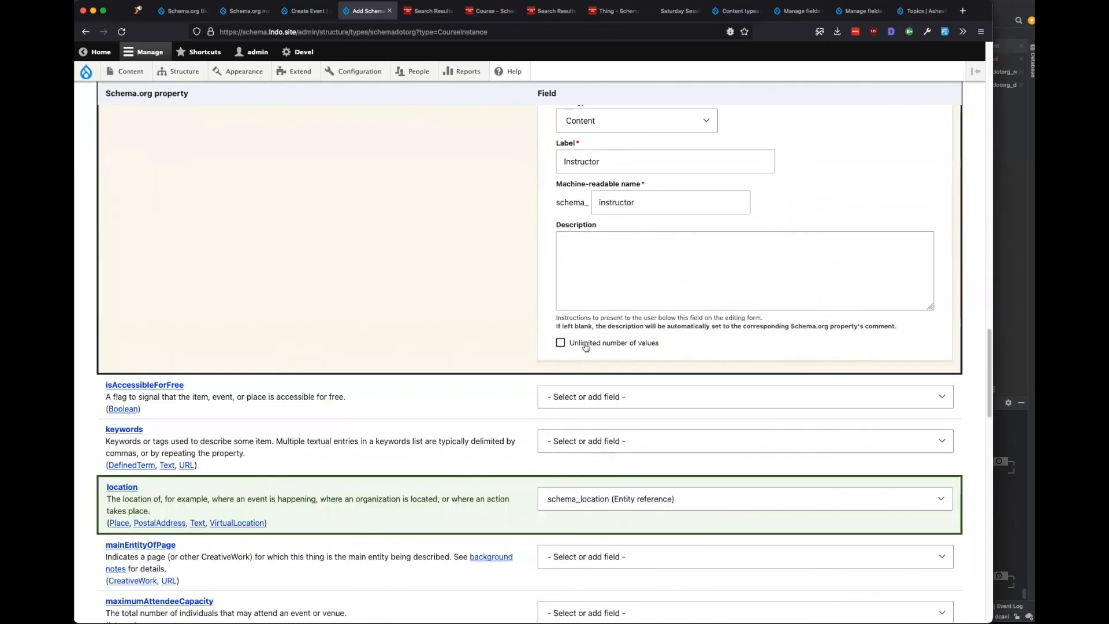
left_click(561, 342)
scroll(520, 335, "up", 2)
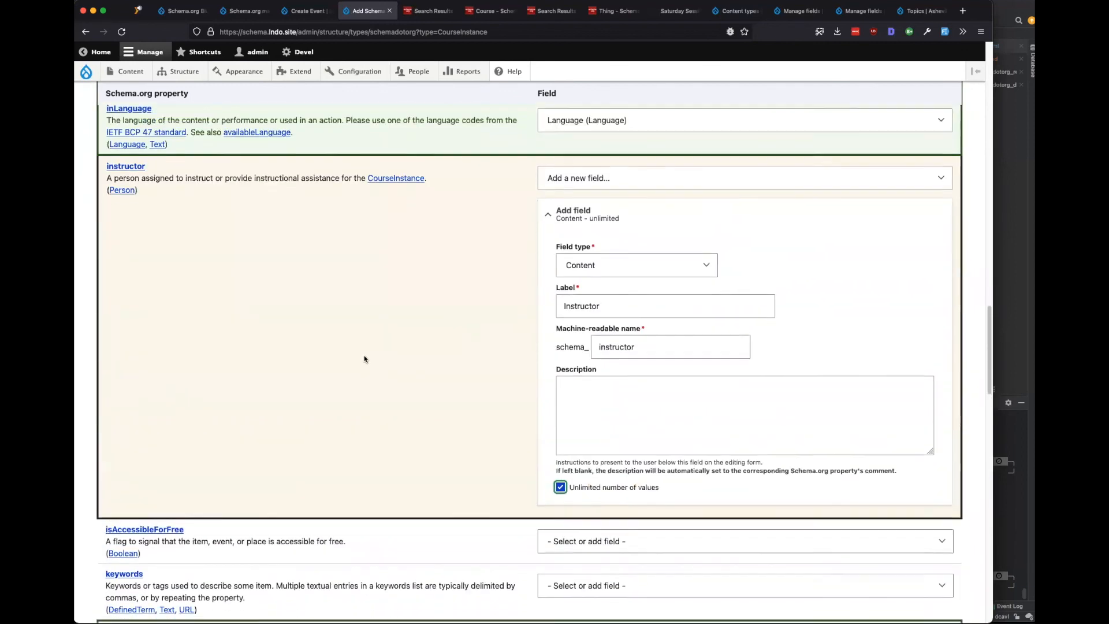
scroll(364, 358, "down", 2)
scroll(364, 359, "down", 5)
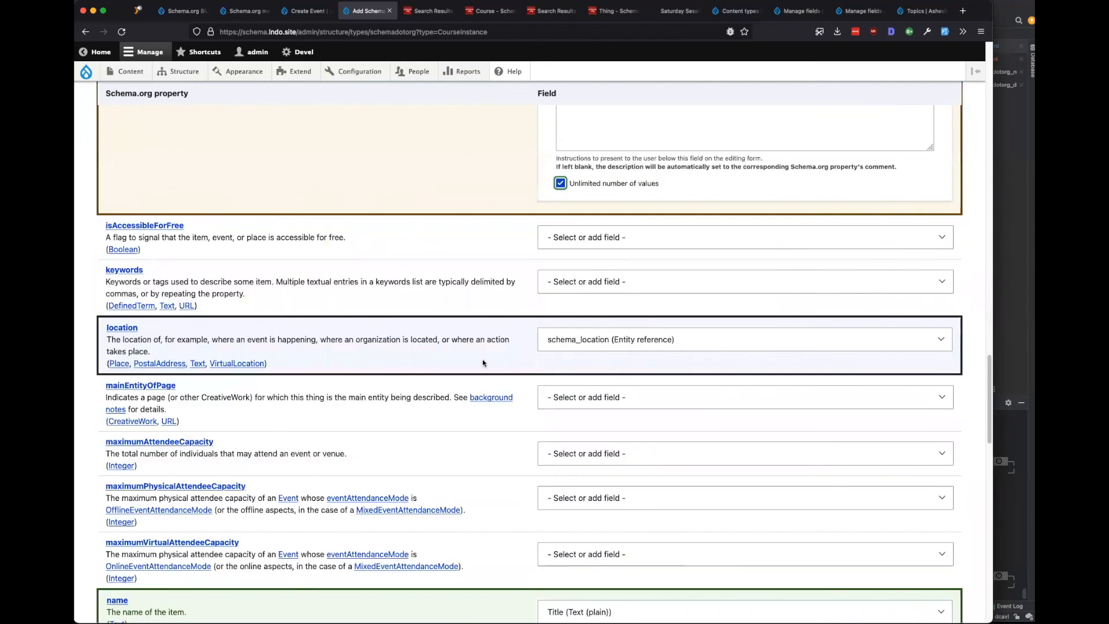
scroll(458, 373, "down", 1)
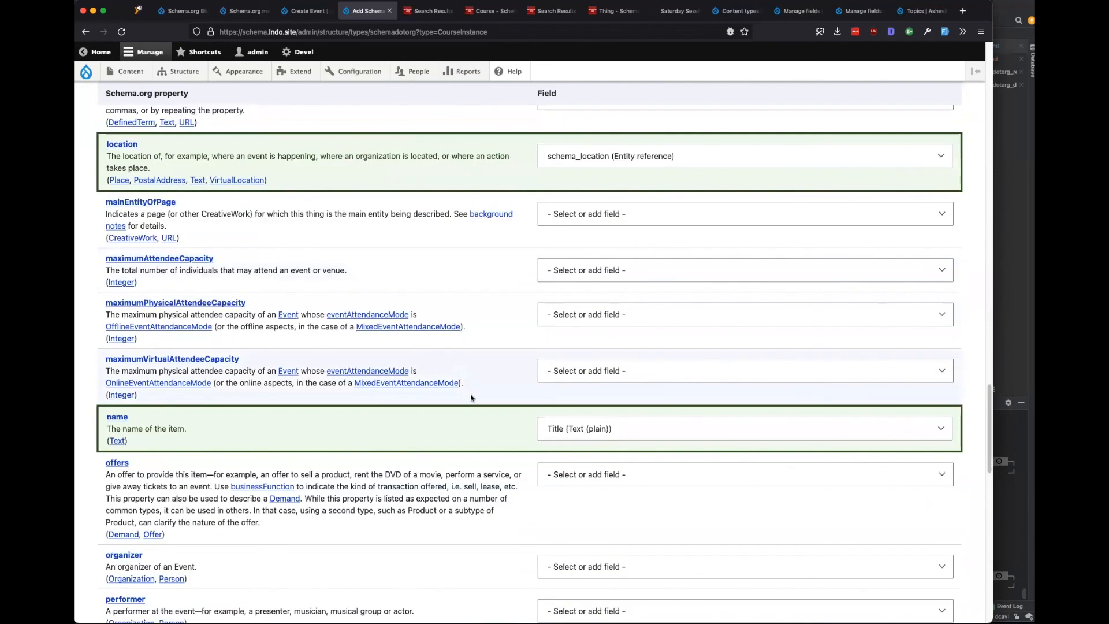
scroll(466, 413, "down", 1)
scroll(468, 416, "down", 10)
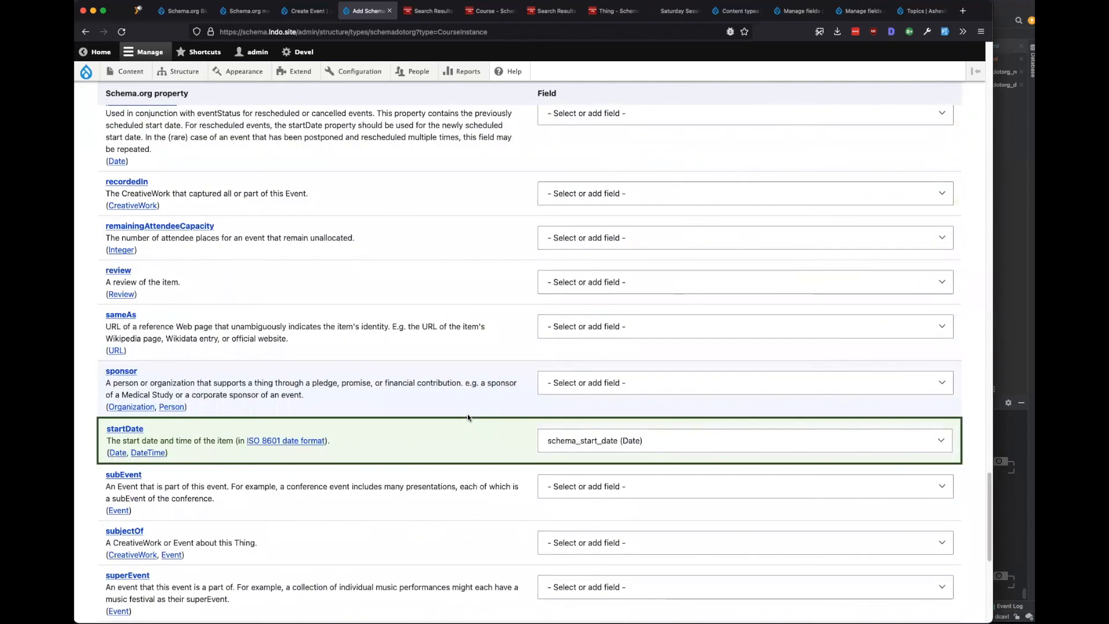
scroll(468, 414, "down", 3)
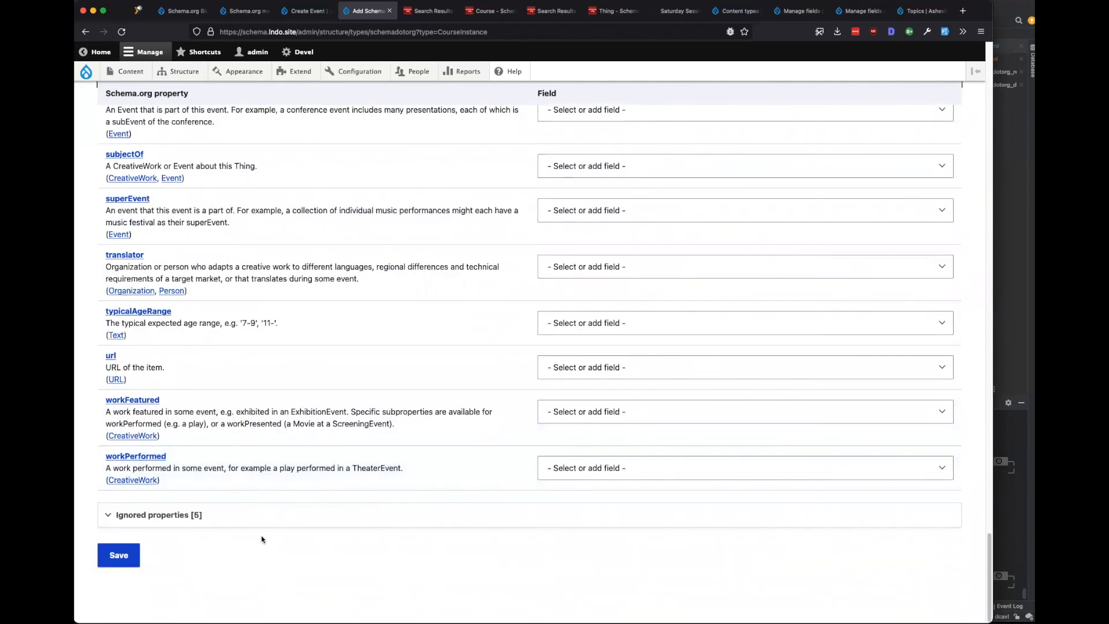
Review Session field machine names like field_presenters, field_files, field_img, field_youtube and field_year.
left_click(736, 11)
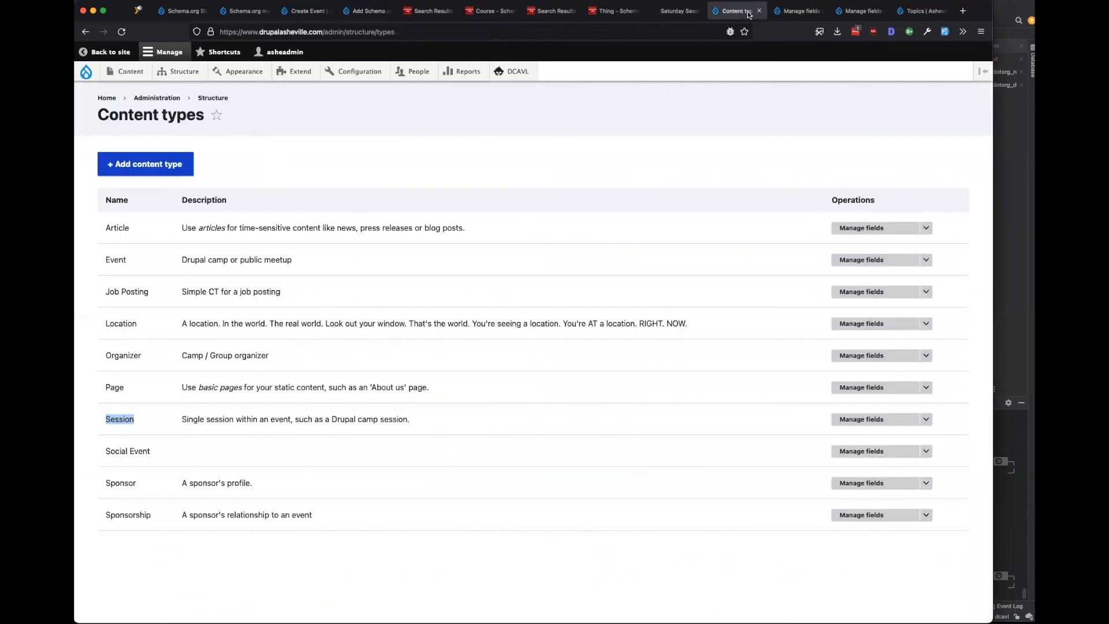
left_click(861, 419)
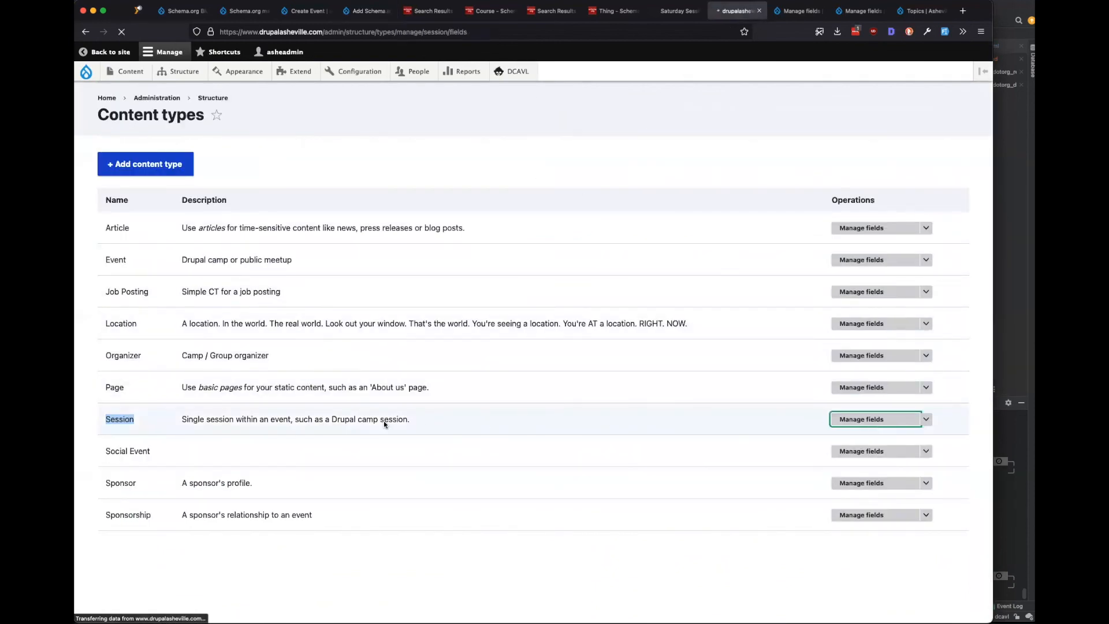
mouse_move(427, 277)
left_mouse_down()
mouse_move(420, 386)
mouse_move(474, 371)
mouse_move(403, 324)
mouse_move(390, 281)
mouse_move(443, 278)
left_mouse_up()
left_click(427, 312)
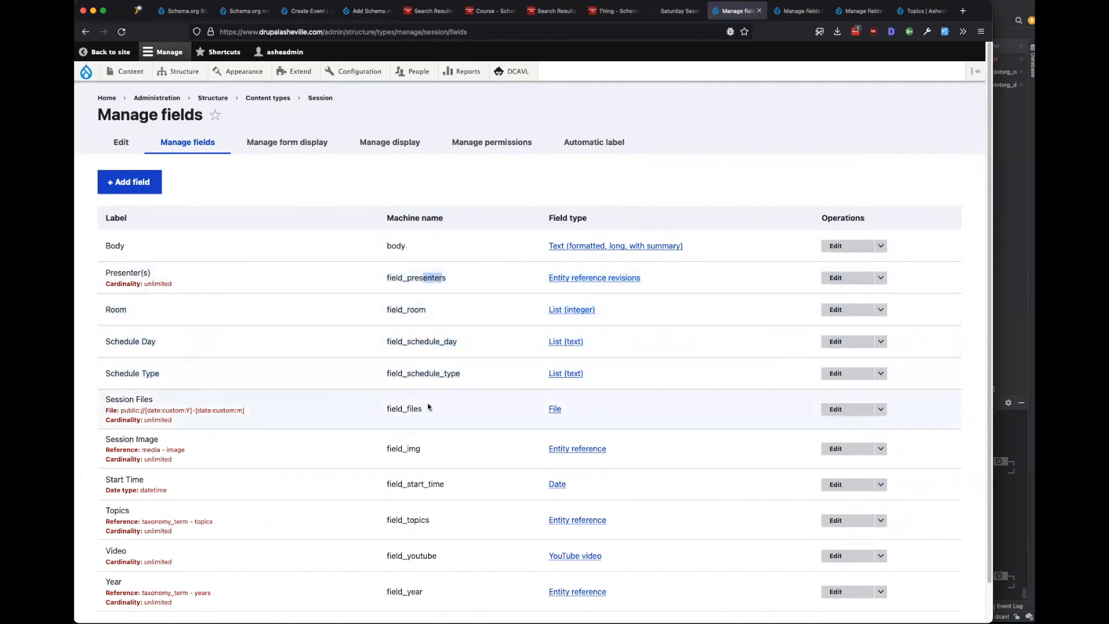
scroll(427, 404, "down", 1)
left_click_drag(383, 368, 427, 370)
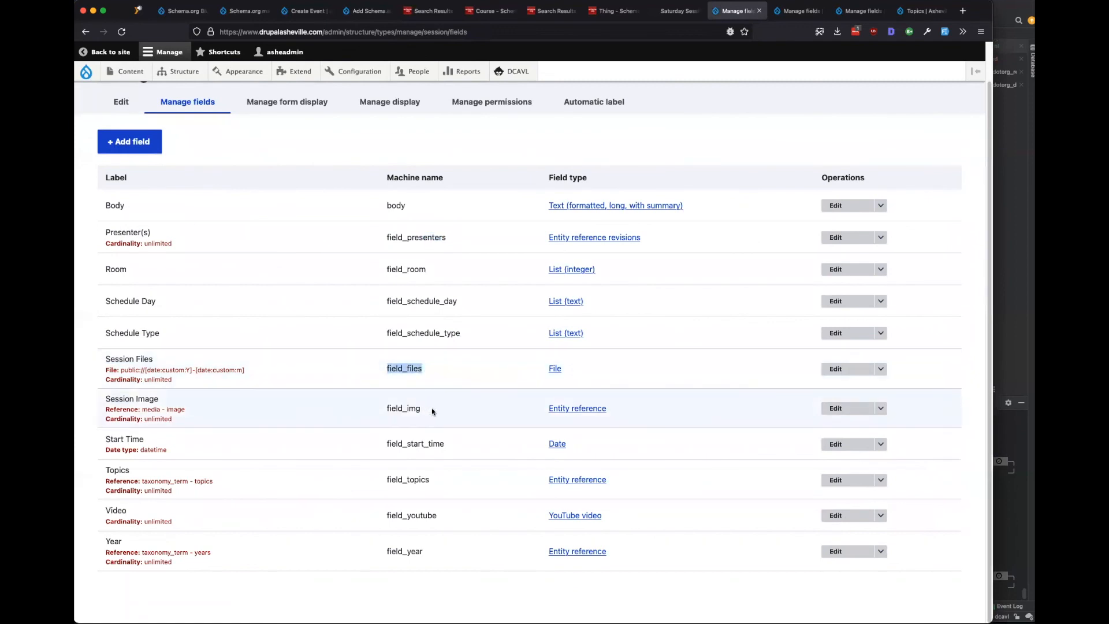
left_click_drag(431, 410, 392, 406)
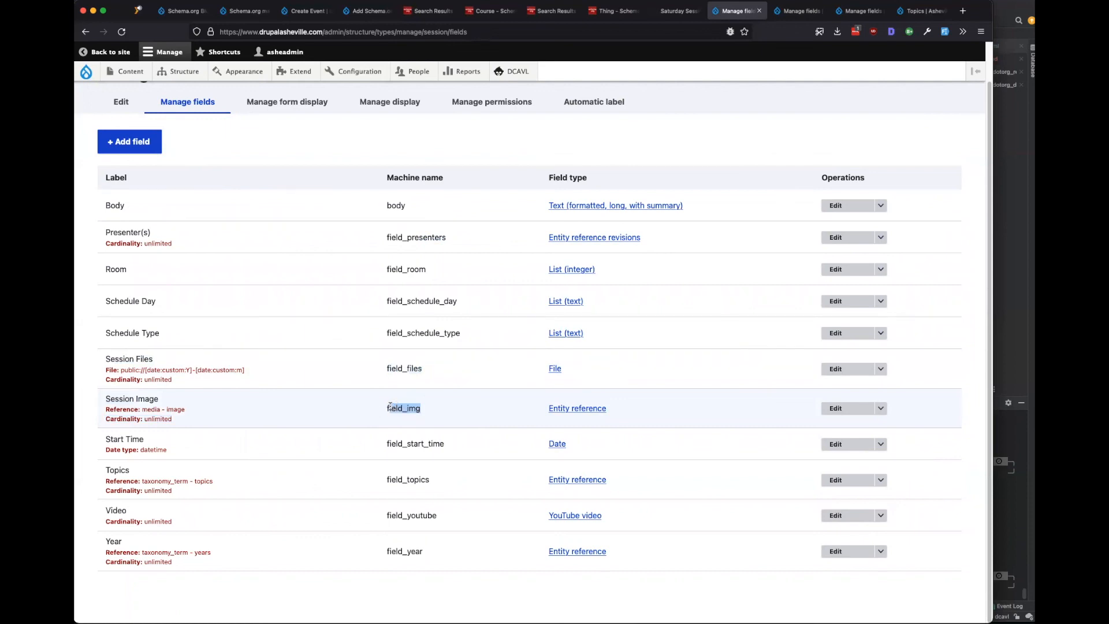
left_click_drag(446, 517, 380, 517)
left_click_drag(427, 552, 385, 551)
left_click(401, 528)
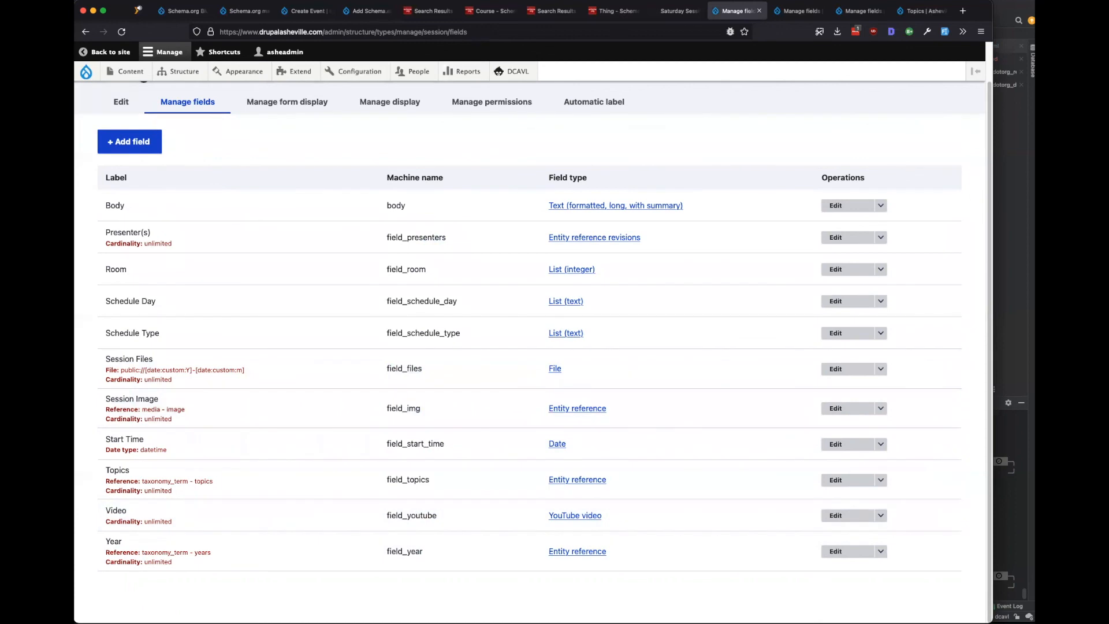
left_click(365, 11)
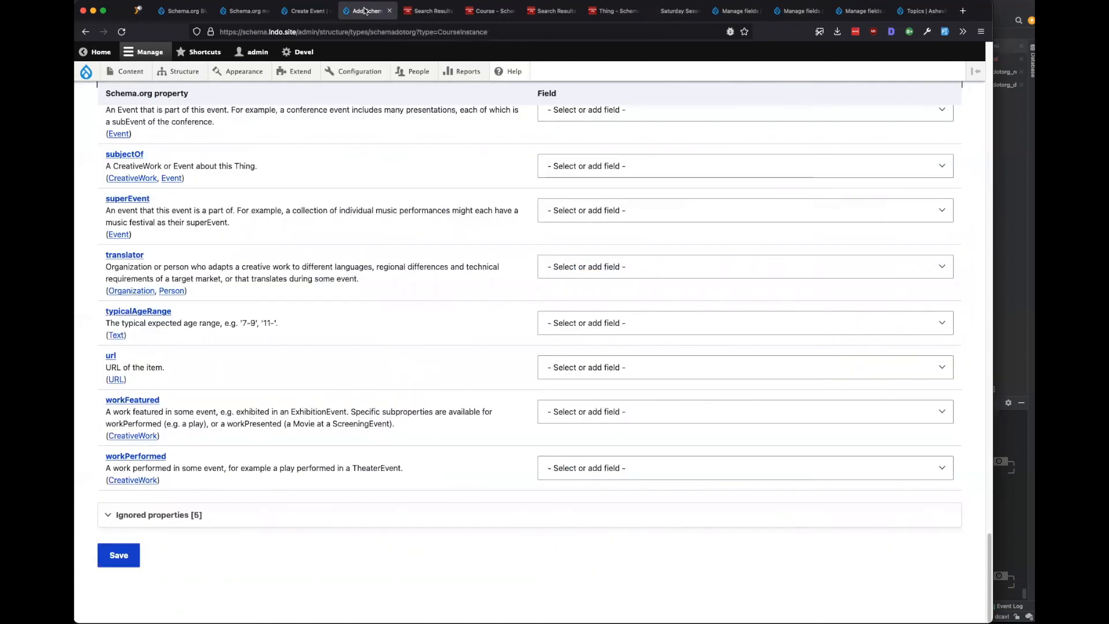
Review the instructor and image property rows on the CourseInstance mapping form.
scroll(282, 324, "up", 20)
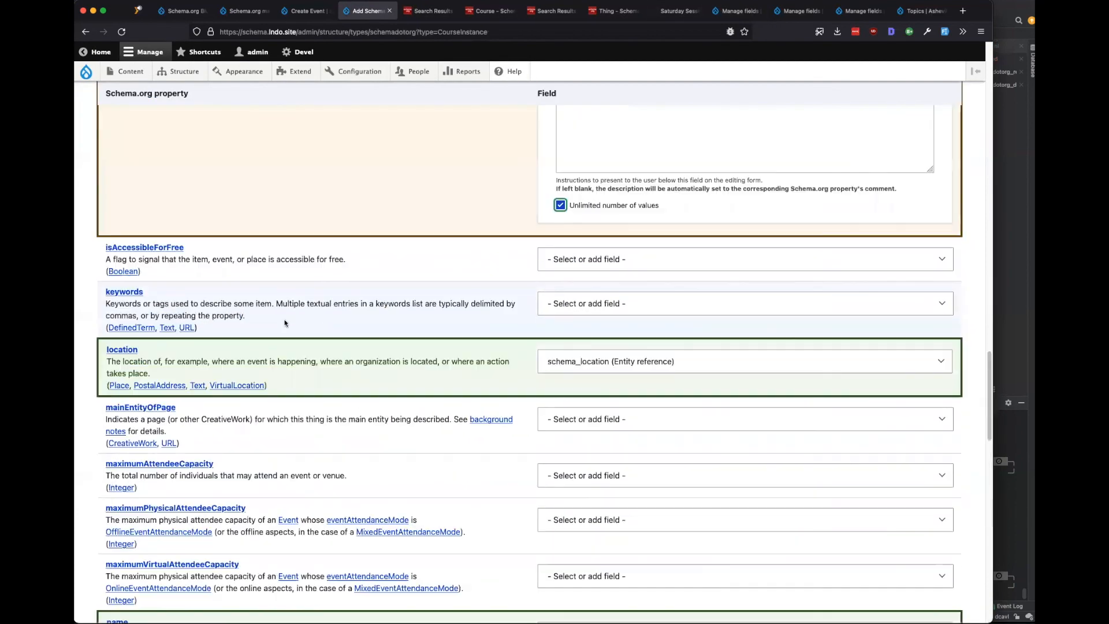
scroll(284, 323, "up", 10)
scroll(285, 323, "down", 2)
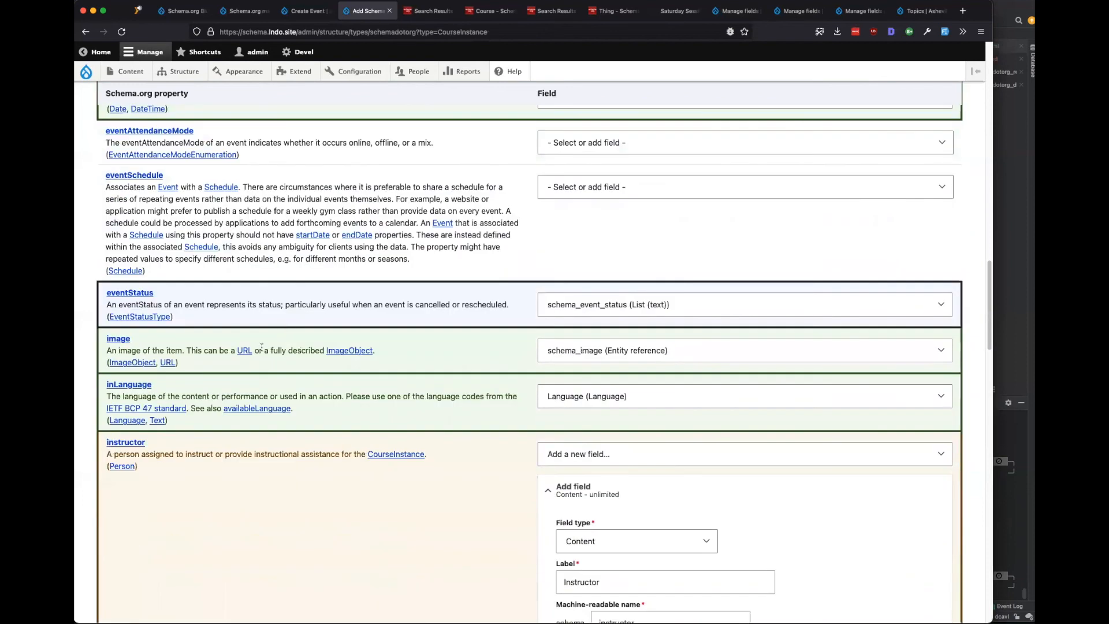
left_click_drag(151, 350, 192, 349)
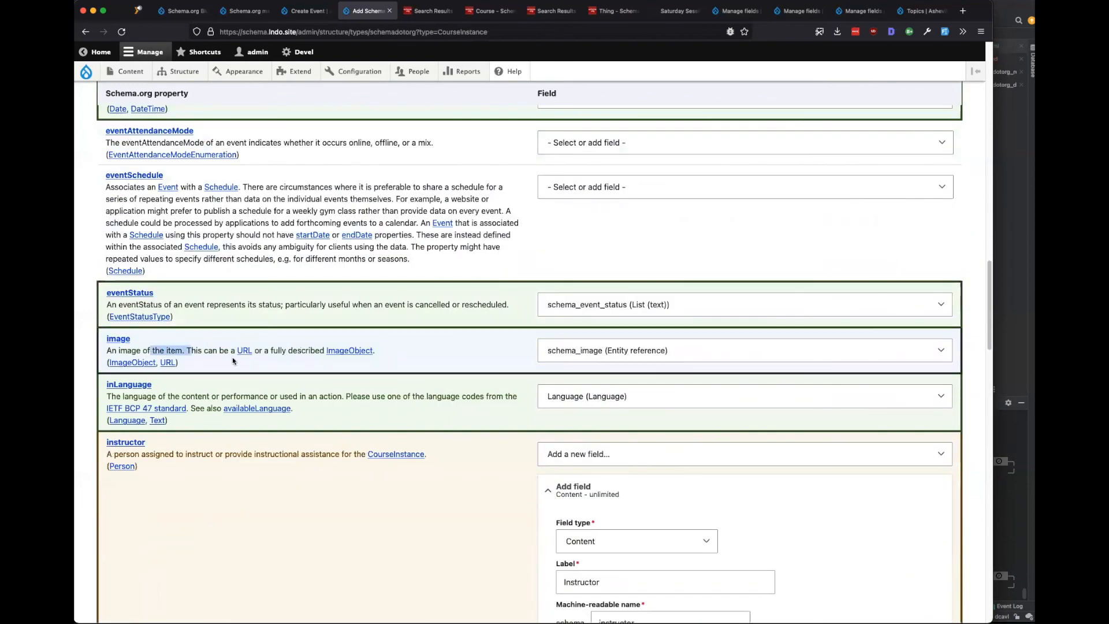
scroll(233, 359, "down", 5)
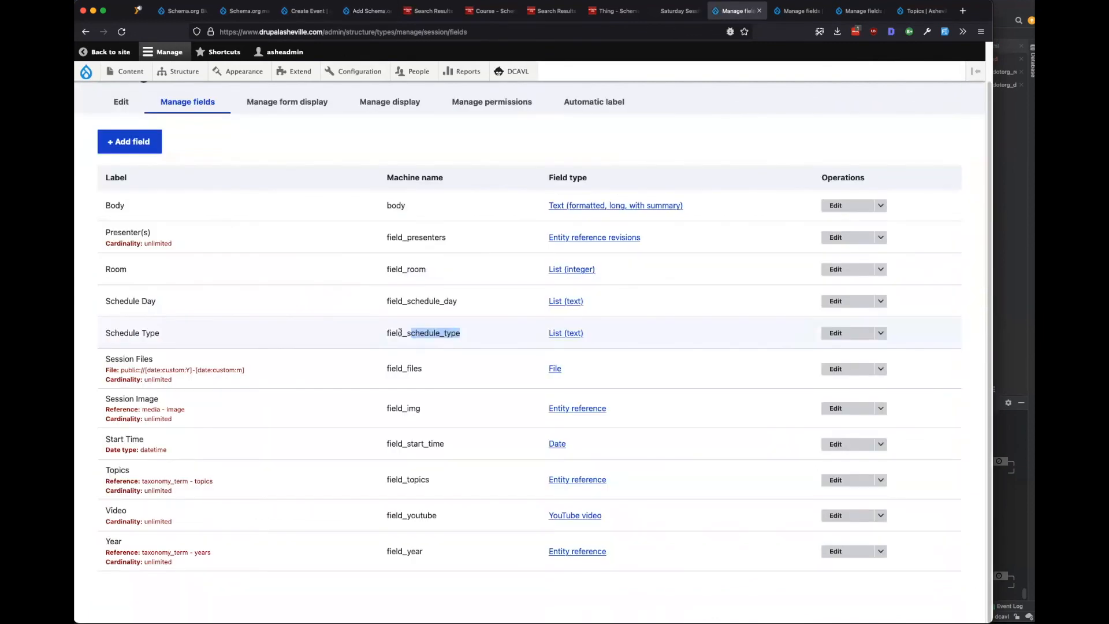
Check that the Session Schedule Type field's default value remains Session.
left_click(837, 333, "super")
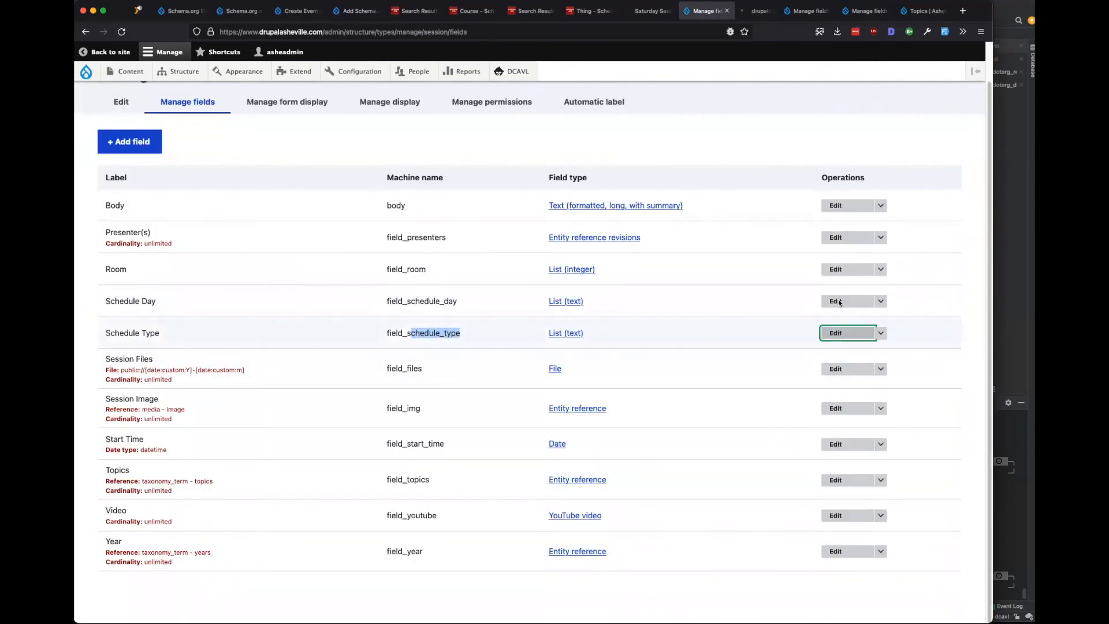
left_click(753, 11)
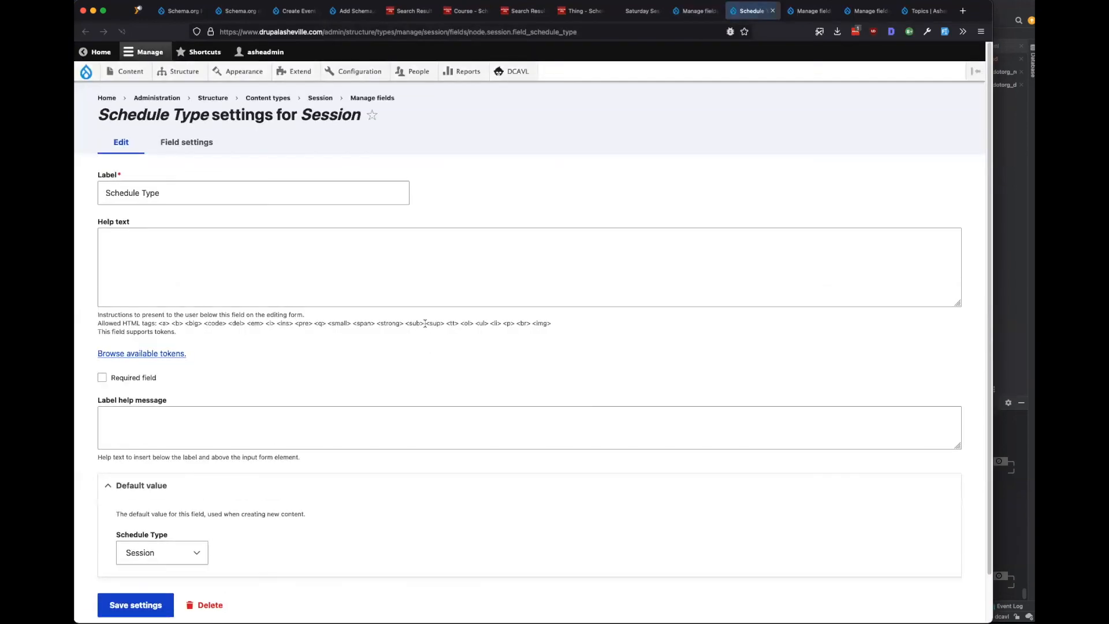
scroll(356, 360, "down", 2)
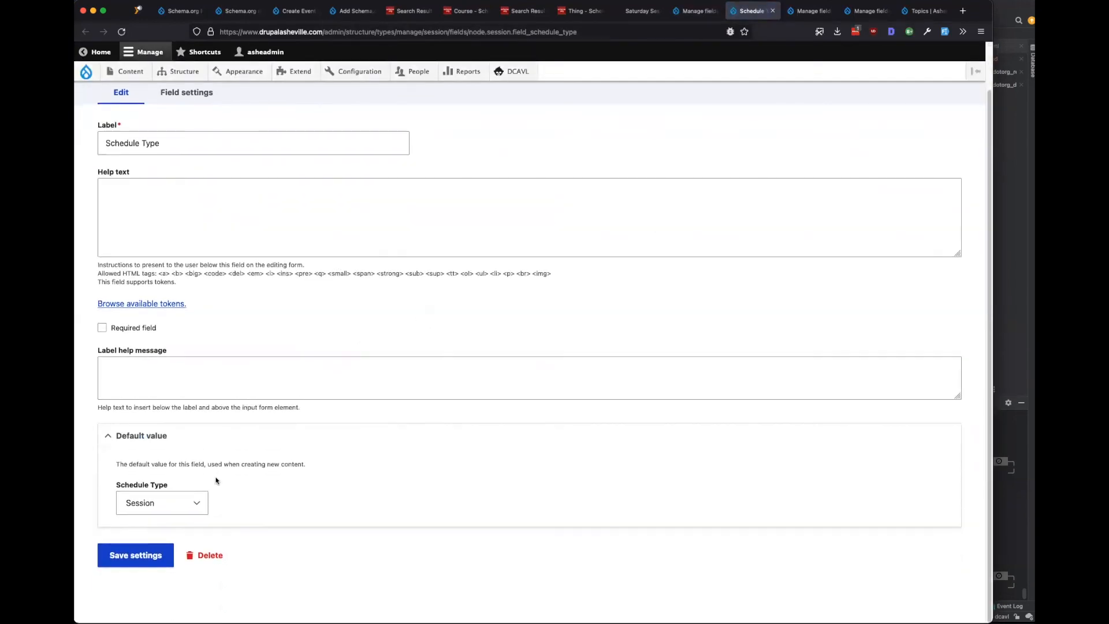
left_click(199, 504)
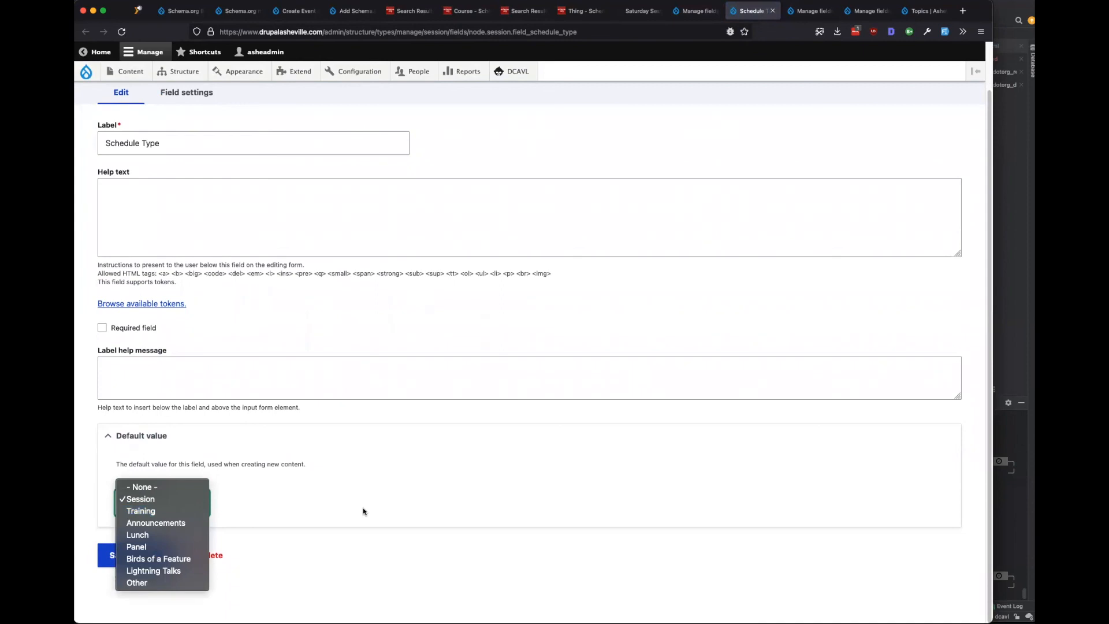
left_click(406, 507)
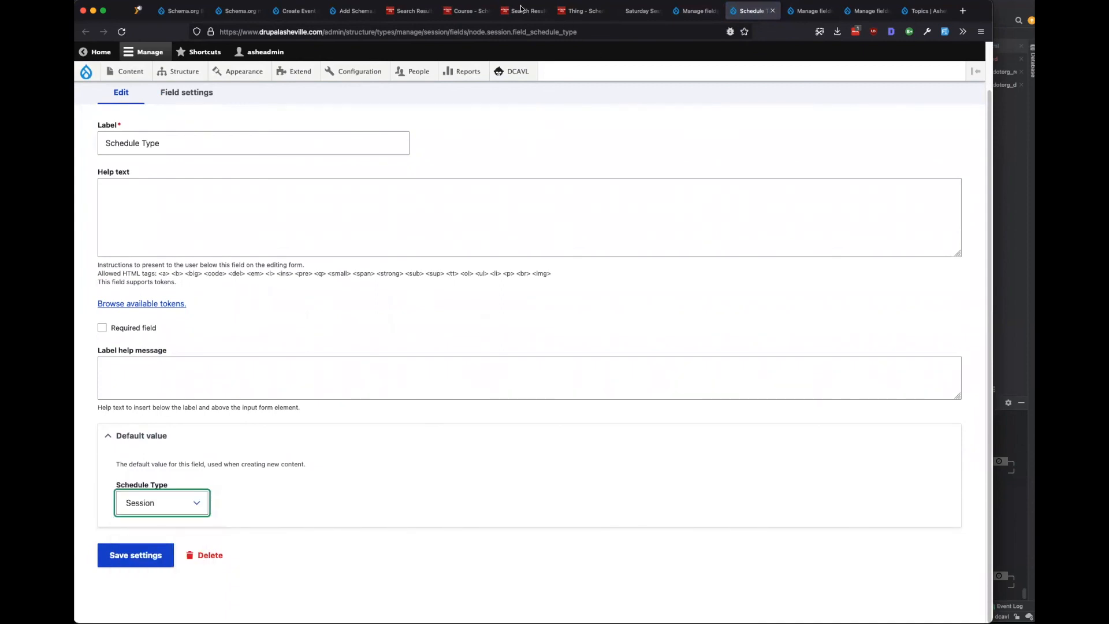
left_click(352, 10)
Review the superEvent row and its property description on the CourseInstance mapping form.
scroll(339, 362, "up", 5)
scroll(339, 358, "up", 2)
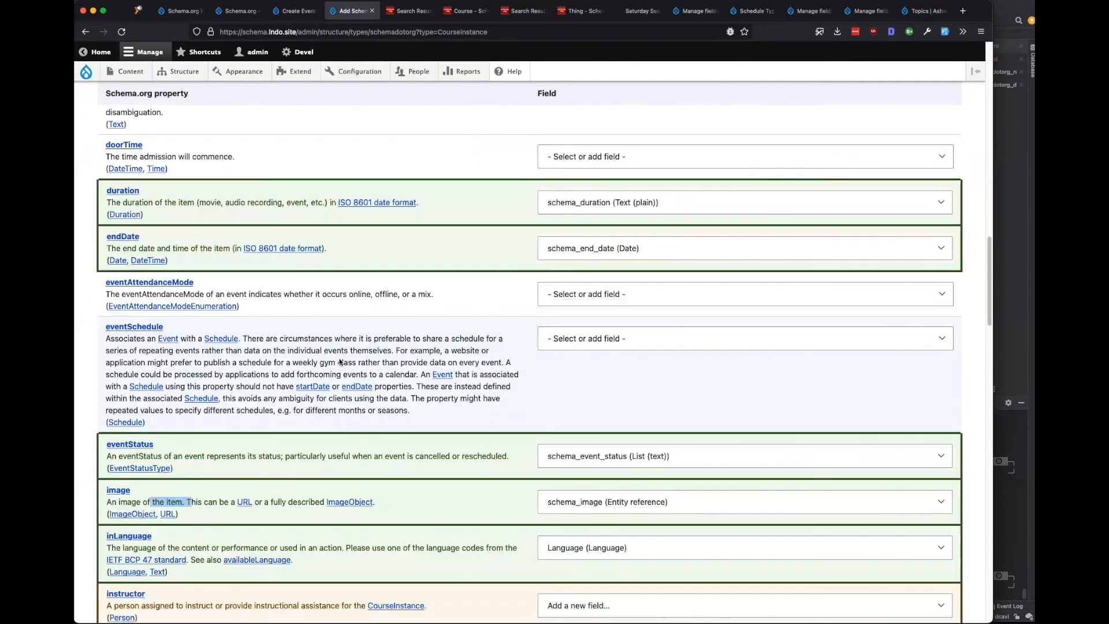
scroll(339, 362, "up", 3)
scroll(339, 362, "down", 20)
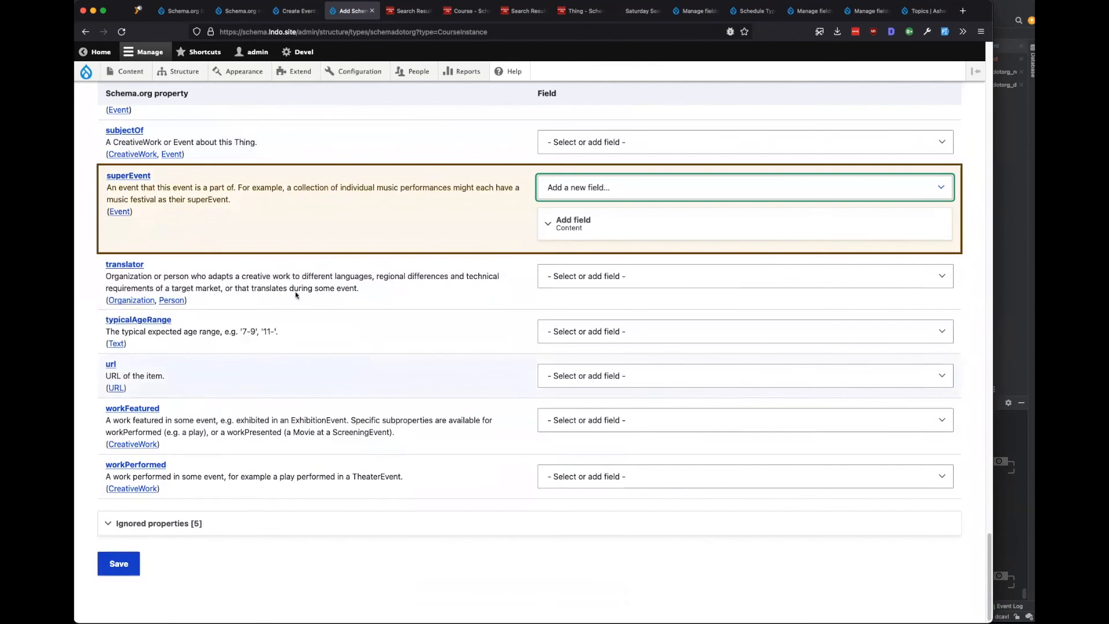
scroll(252, 315, "up", 2)
left_click_drag(221, 312, 100, 303)
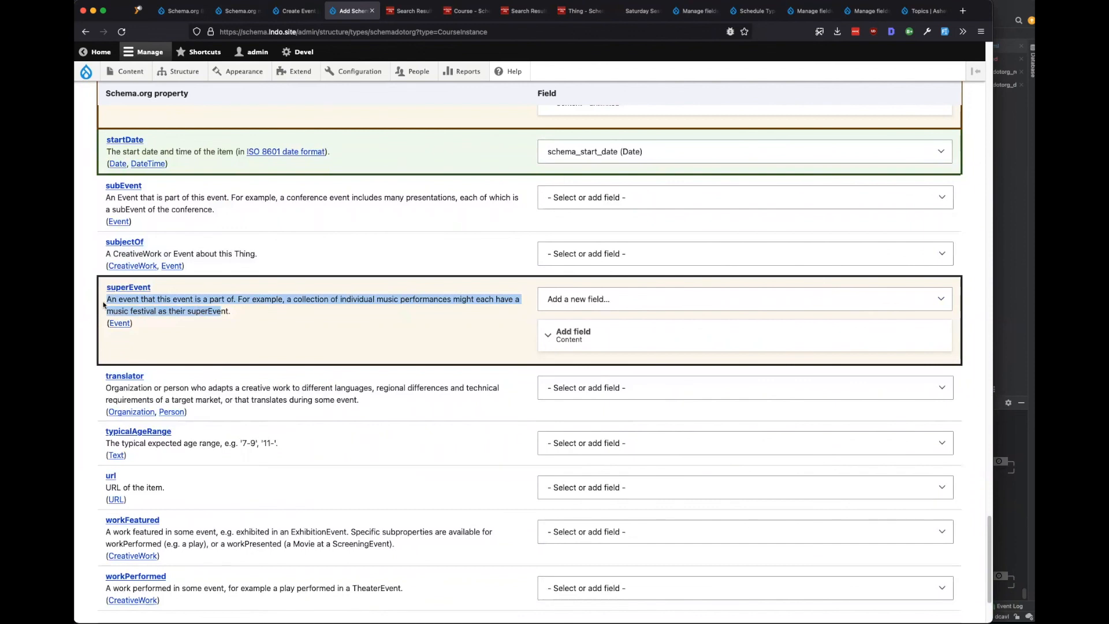
left_click(248, 321)
left_click_drag(239, 313, 113, 297)
left_click(271, 314)
scroll(271, 314, "down", 2)
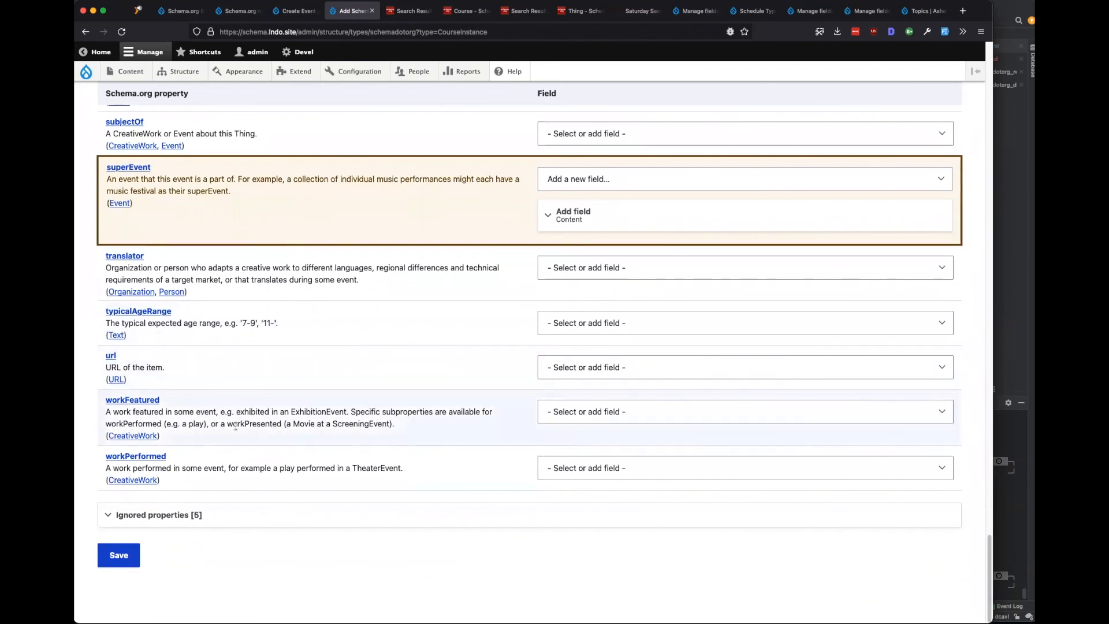
scroll(263, 446, "up", 3)
scroll(445, 417, "up", 15)
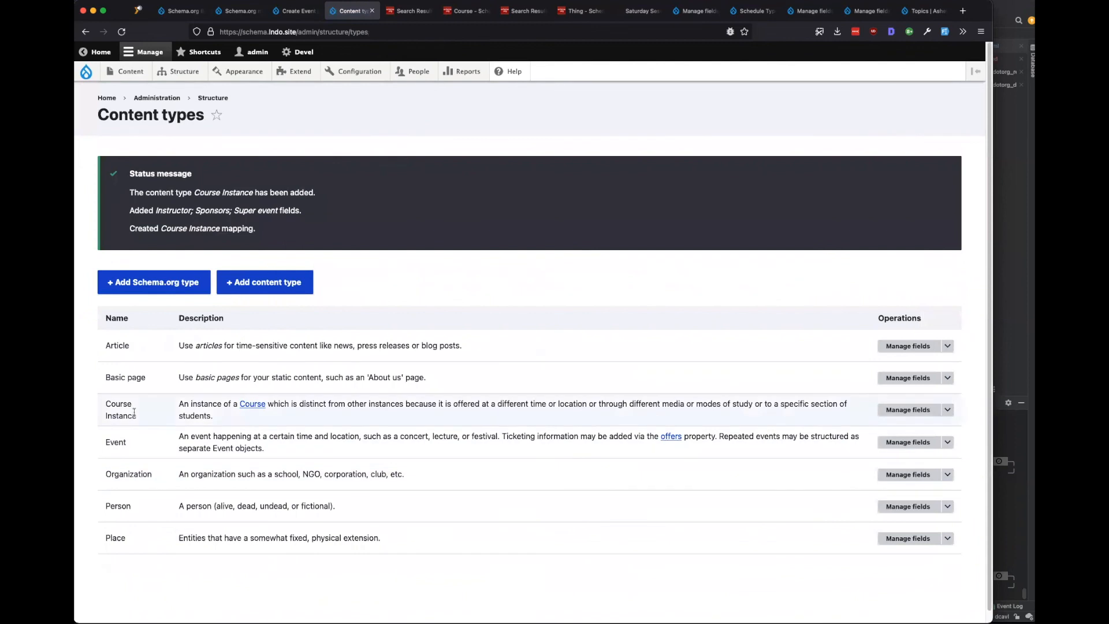
Check the Course Instance field list, then start a new Course Instance from Add content.
triple_click(115, 416)
left_click(908, 409)
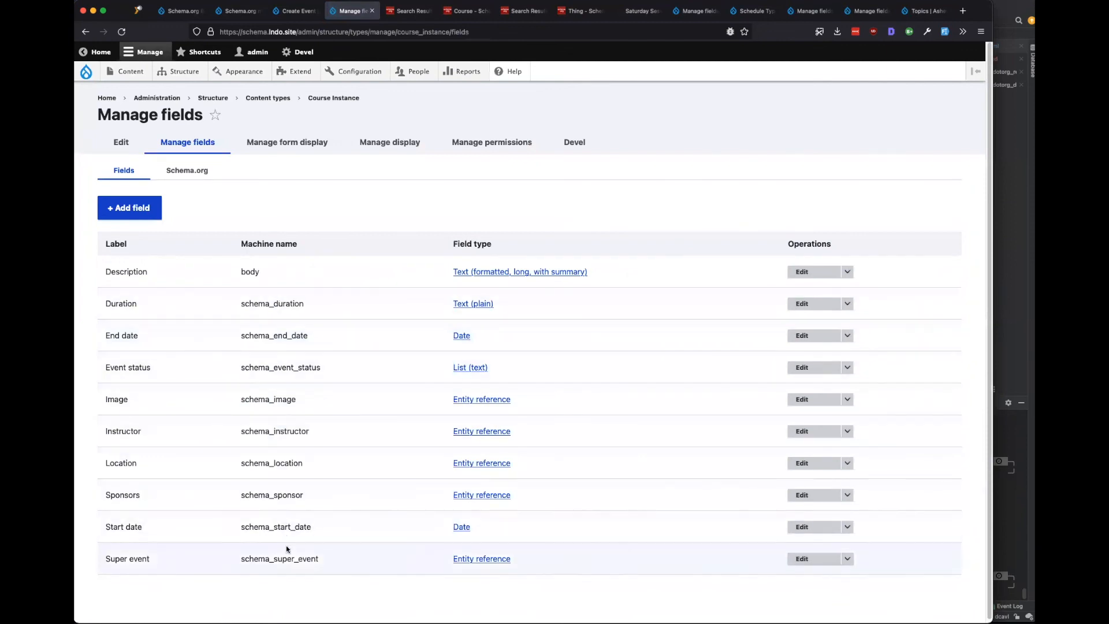
left_click(289, 11)
left_click(129, 91)
left_click(155, 249)
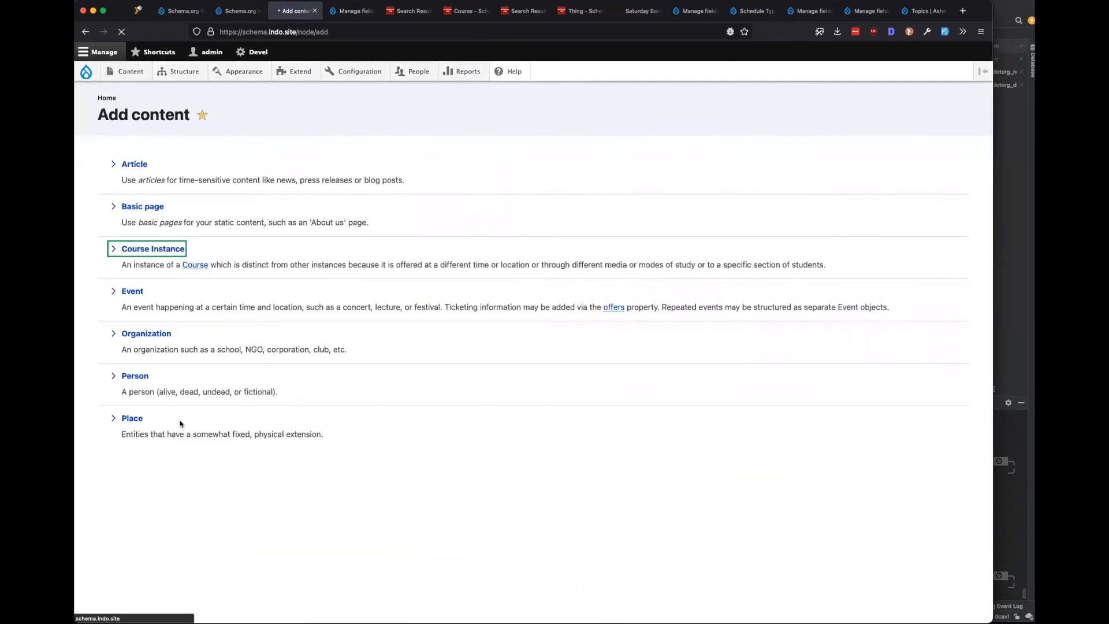
Compare the Session Files and Topics fields with the CourseInstance Schema.org mapping.
left_click(693, 11)
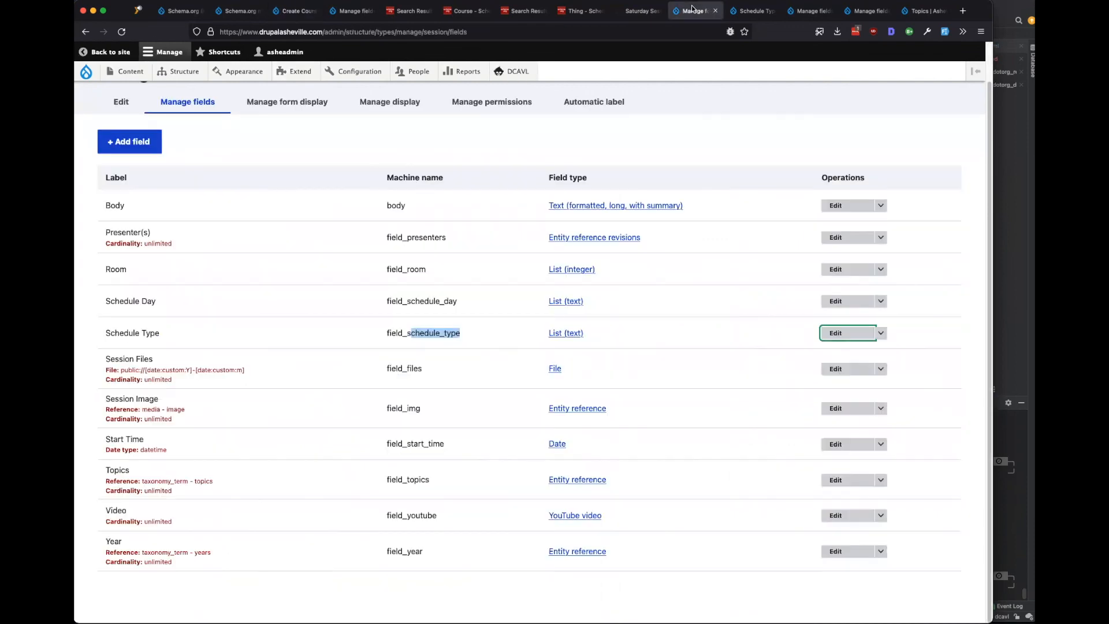
left_click_drag(243, 370, 123, 359)
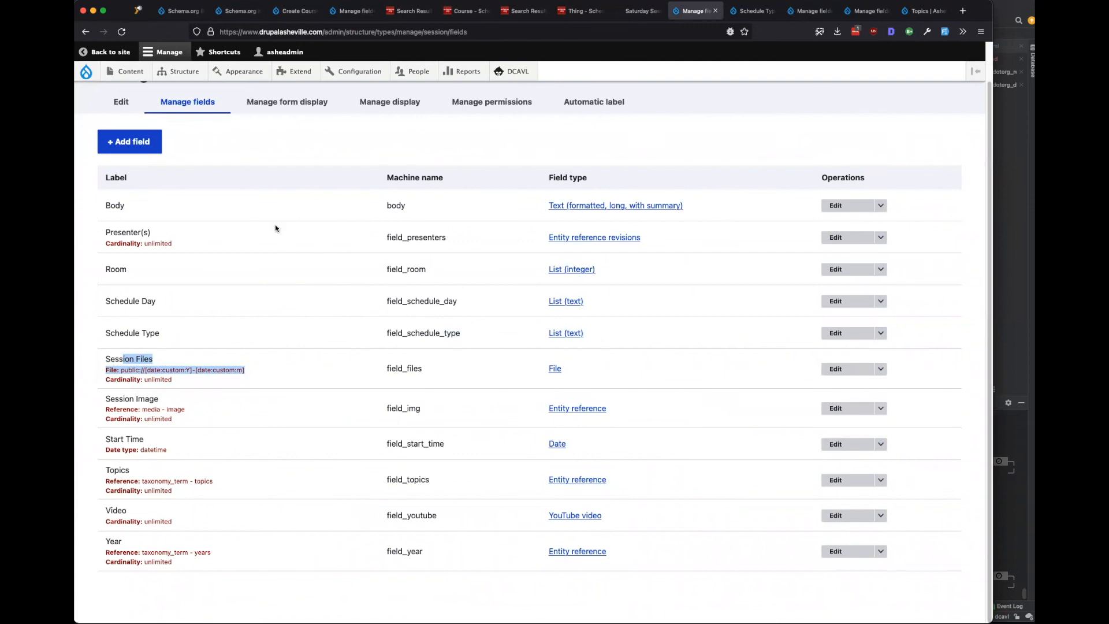
left_click_drag(172, 491, 105, 469)
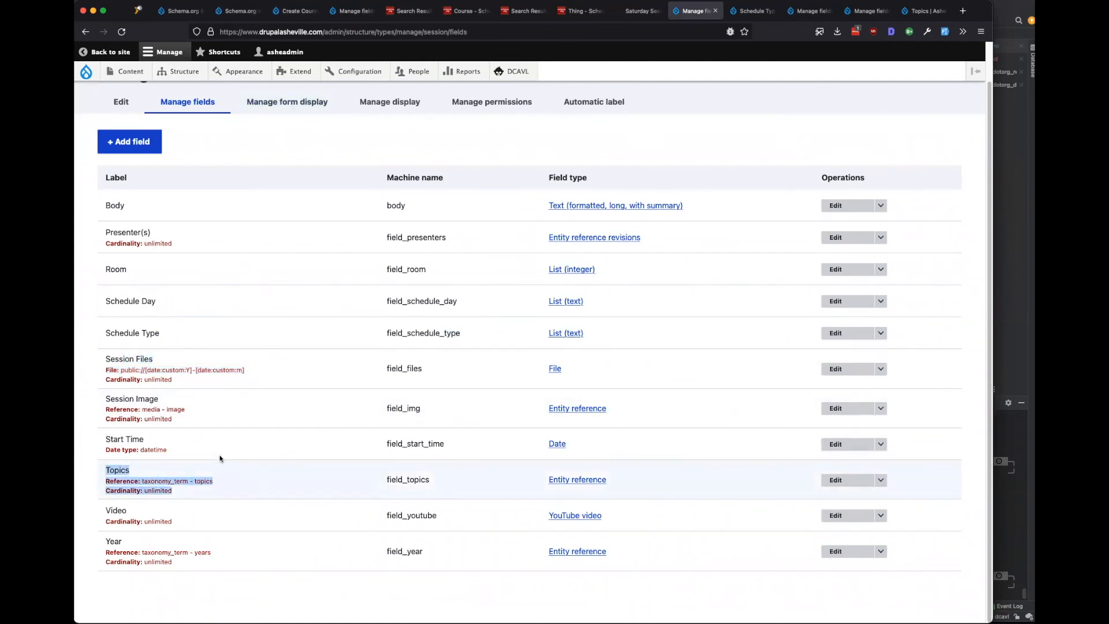
left_click(225, 539)
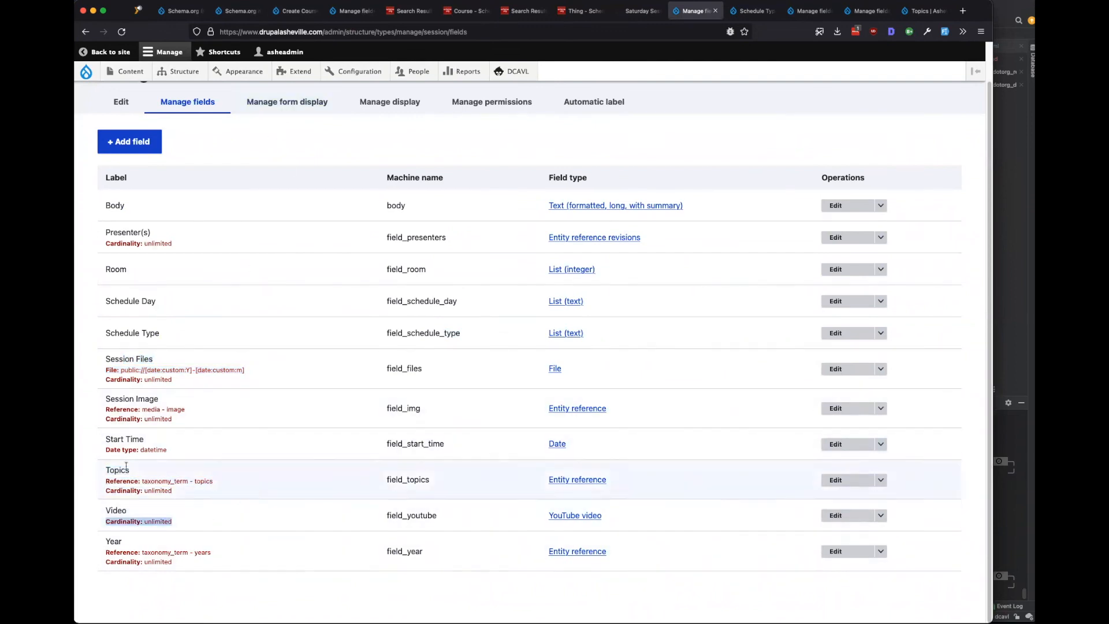
left_click(352, 12)
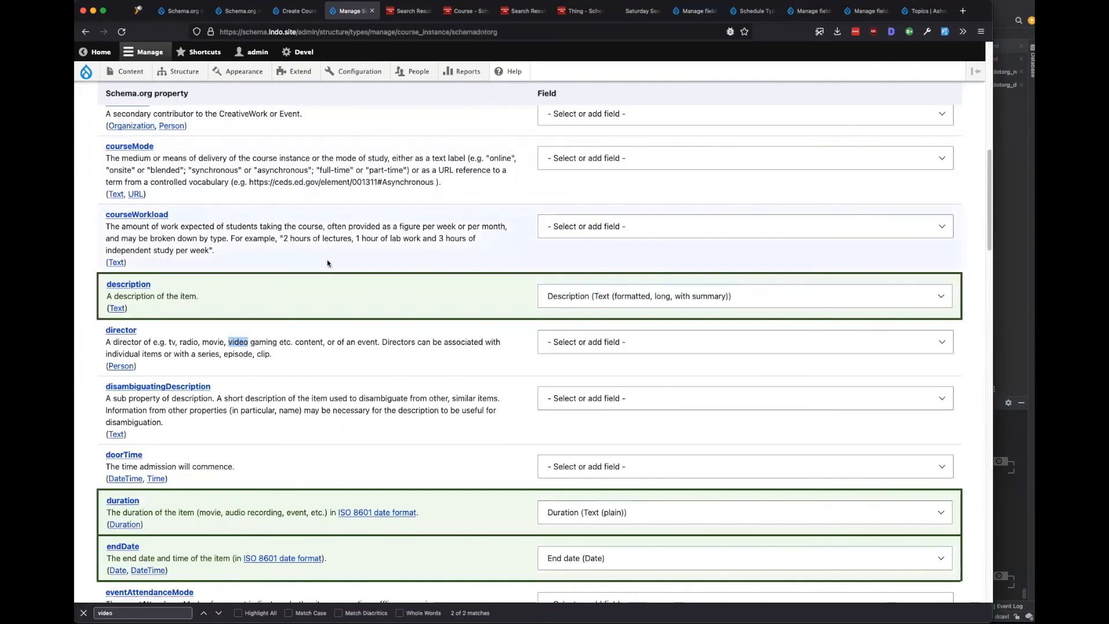
scroll(326, 269, "up", 10)
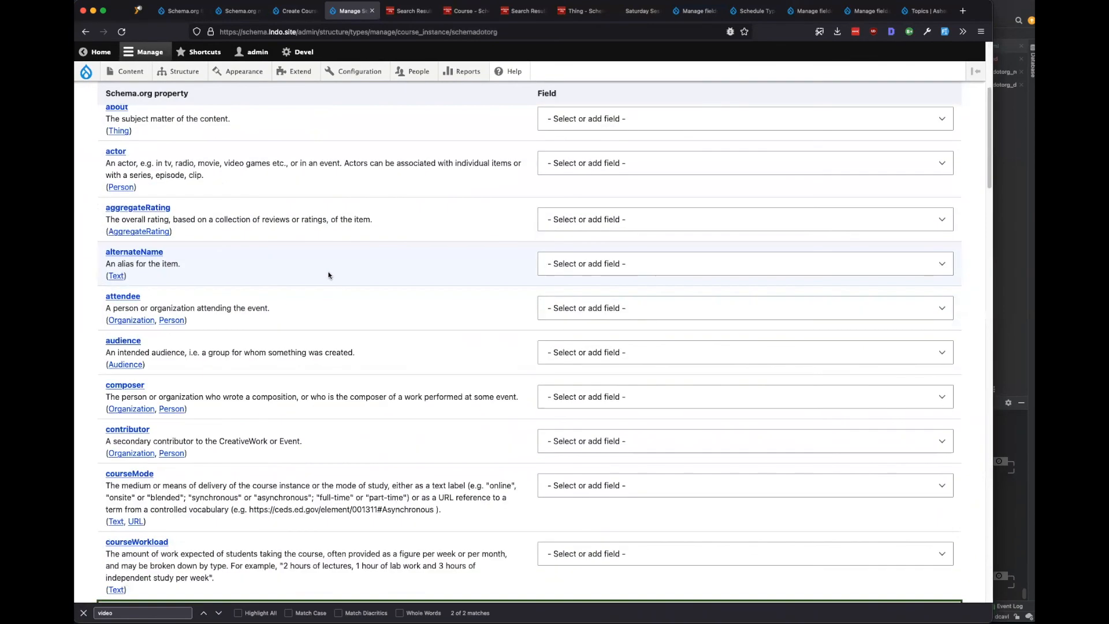
scroll(328, 275, "down", 20)
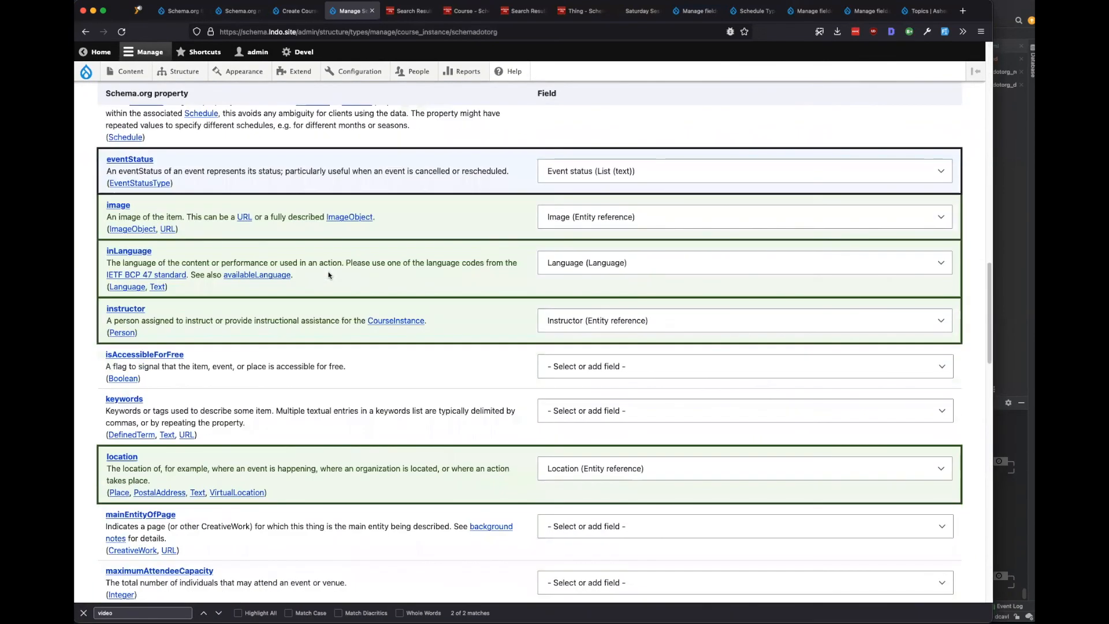
Review the Session Schedule Type, Schedule Day, start time and Presenter(s) fields.
left_click(687, 13)
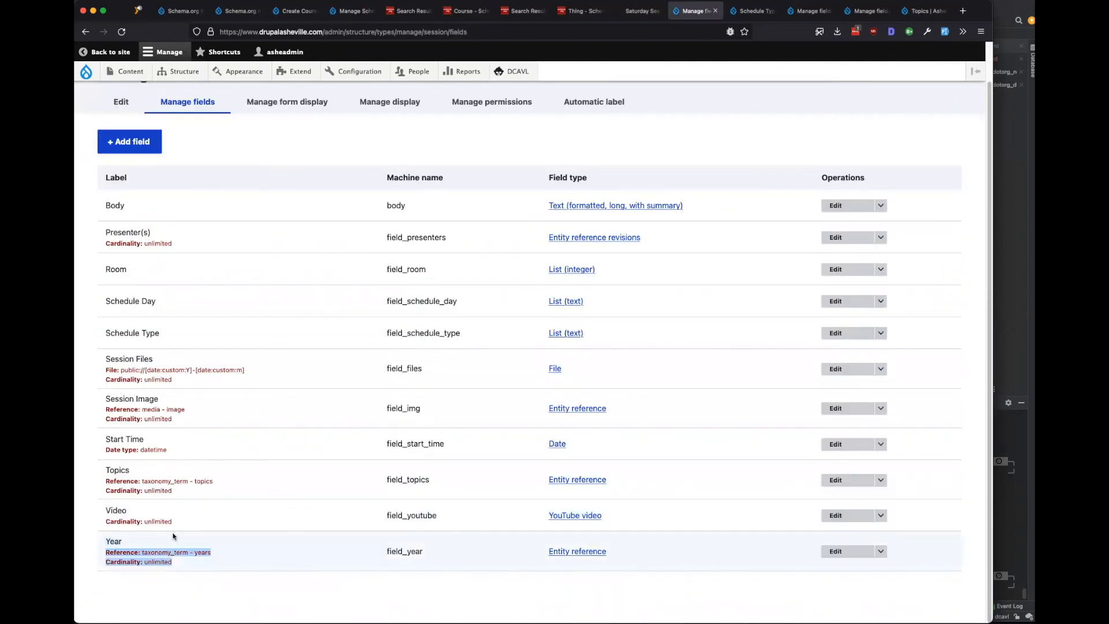
left_click_drag(205, 553, 119, 538)
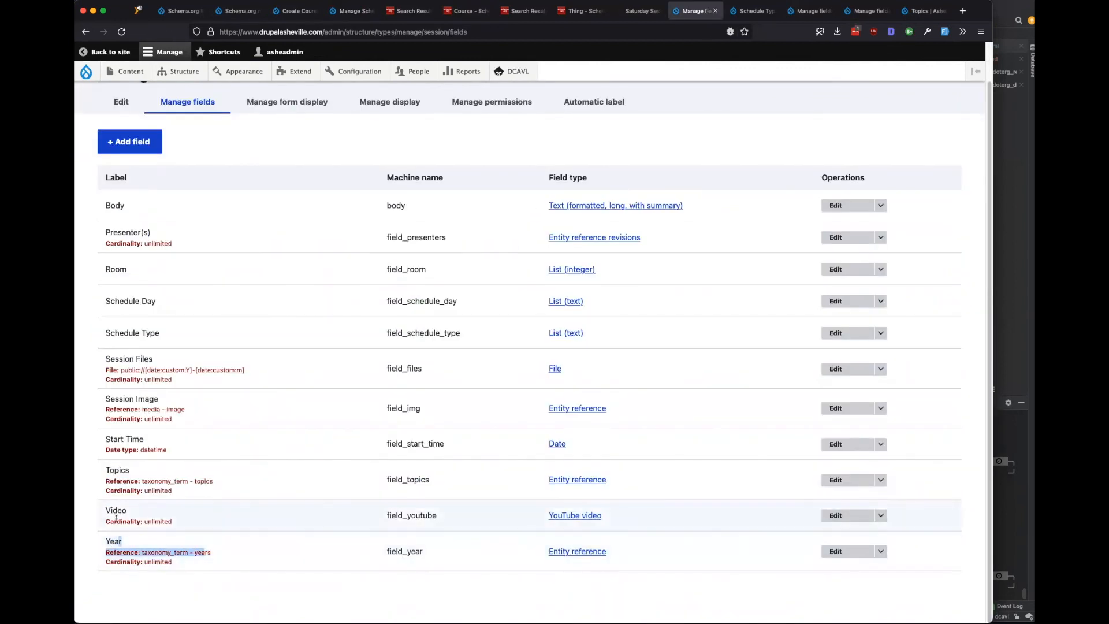
left_click_drag(169, 335, 95, 336)
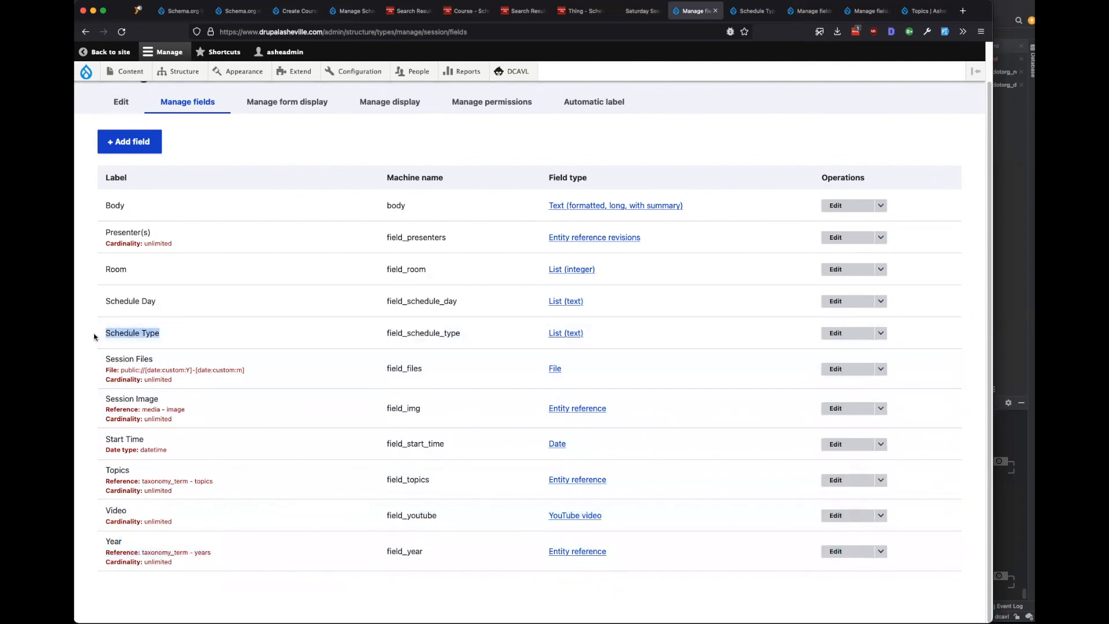
left_click_drag(165, 307, 99, 296)
left_click(166, 287)
left_click_drag(168, 450, 101, 299)
left_click(119, 298)
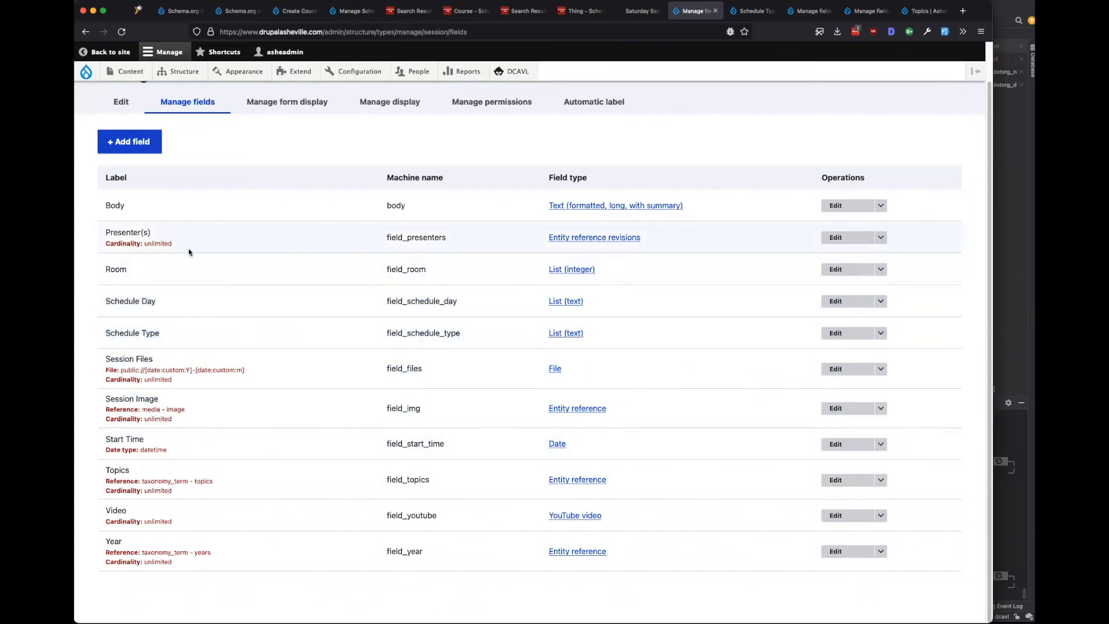
left_click_drag(190, 247, 90, 231)
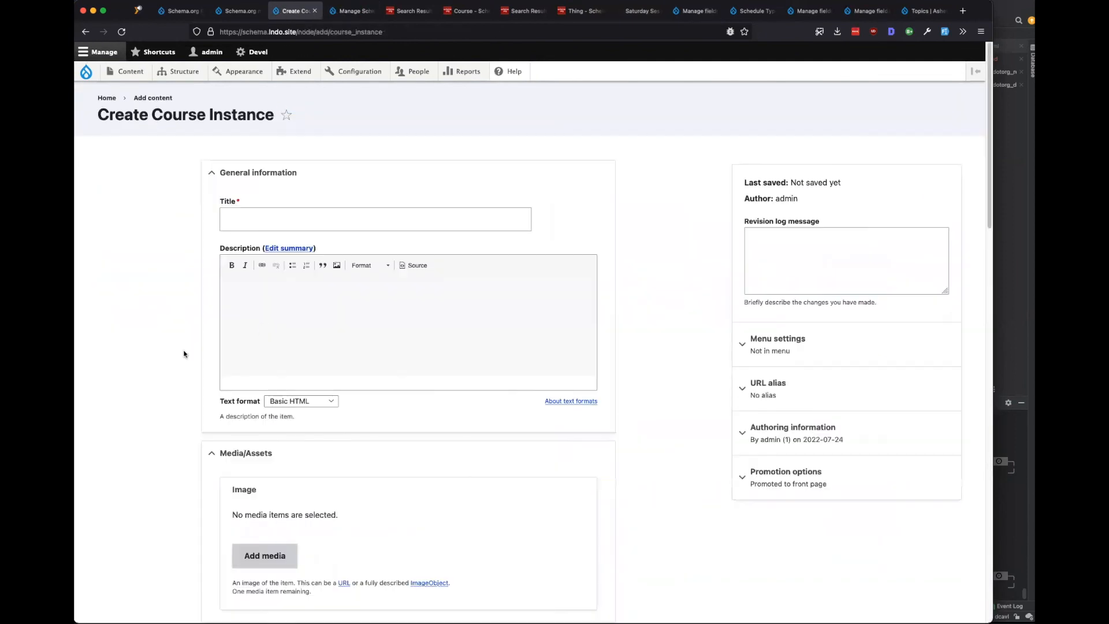
scroll(174, 350, "down", 10)
scroll(160, 347, "up", 10)
Title the course instance 'Learn Schema' and set Drupal Camp Asheville 2023 as its super event.
left_click(251, 218)
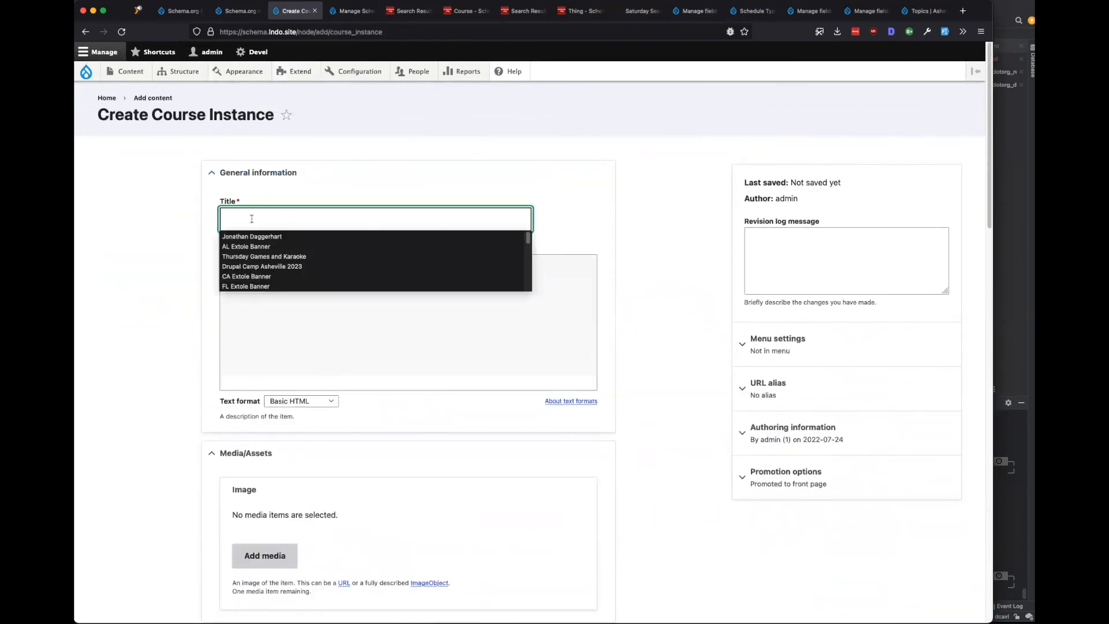
type("Learn")
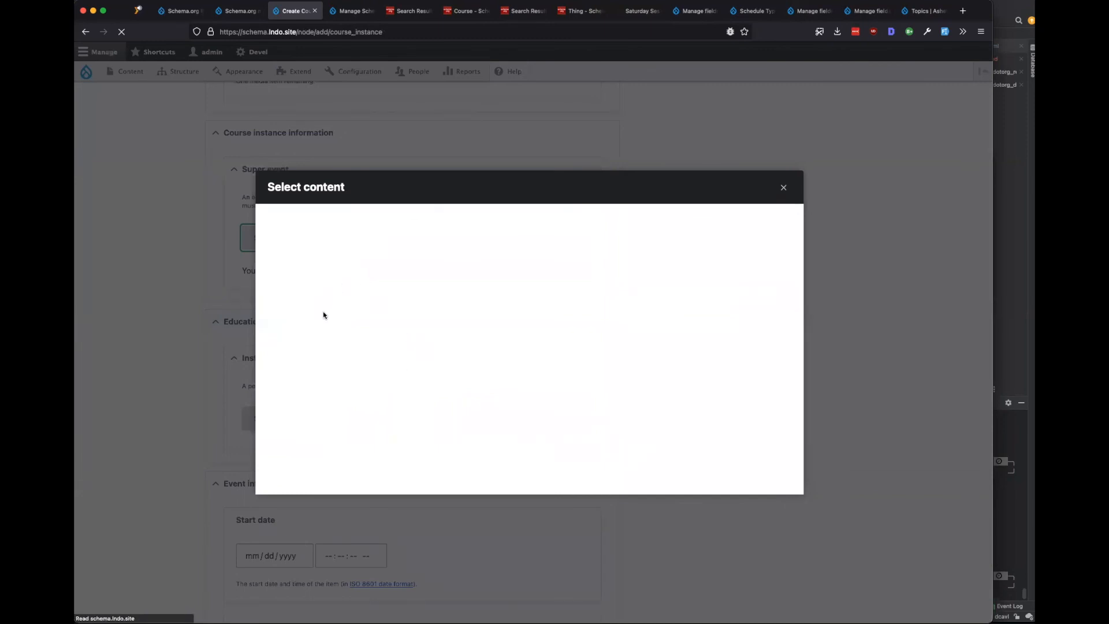
left_click(656, 304)
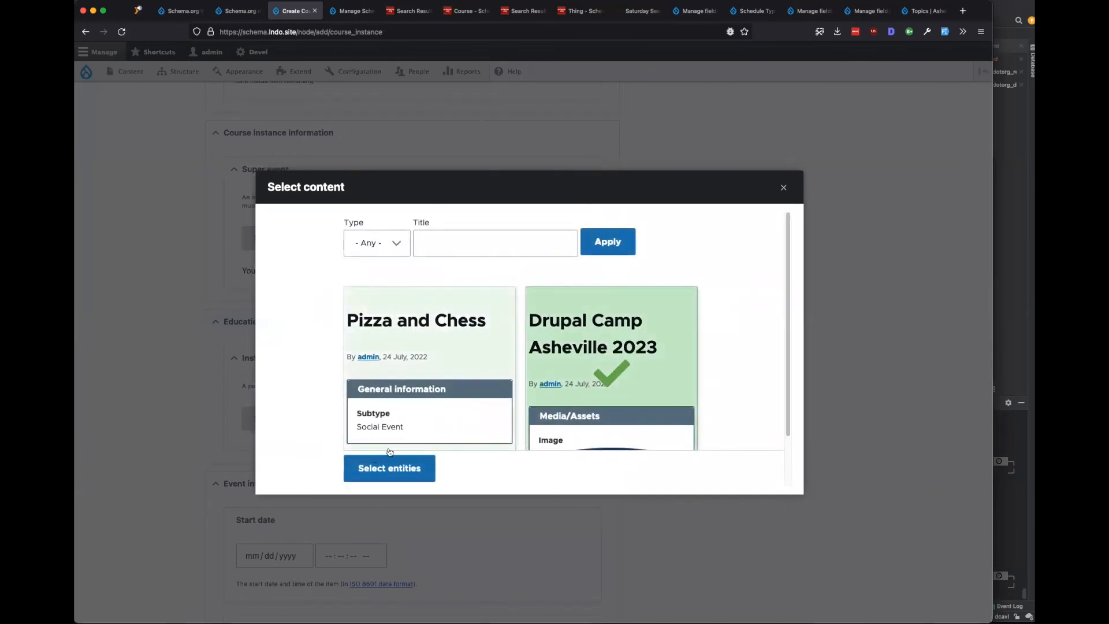
left_click(389, 469)
scroll(162, 421, "down", 5)
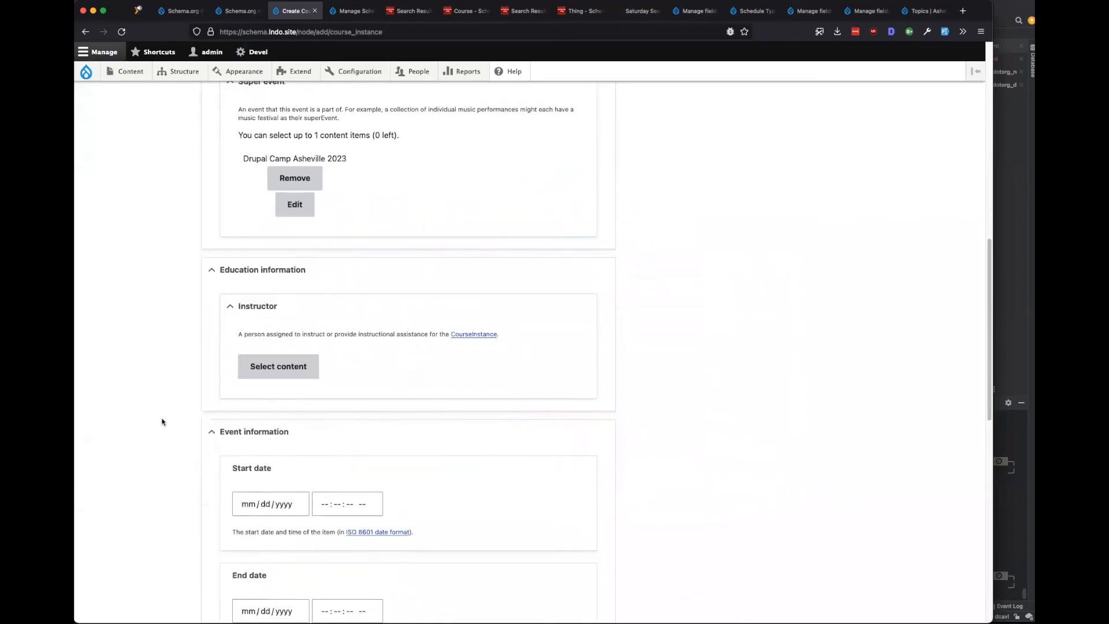
Choose a person as instructor, leave event status unchanged, and save the course instance.
left_click(264, 229)
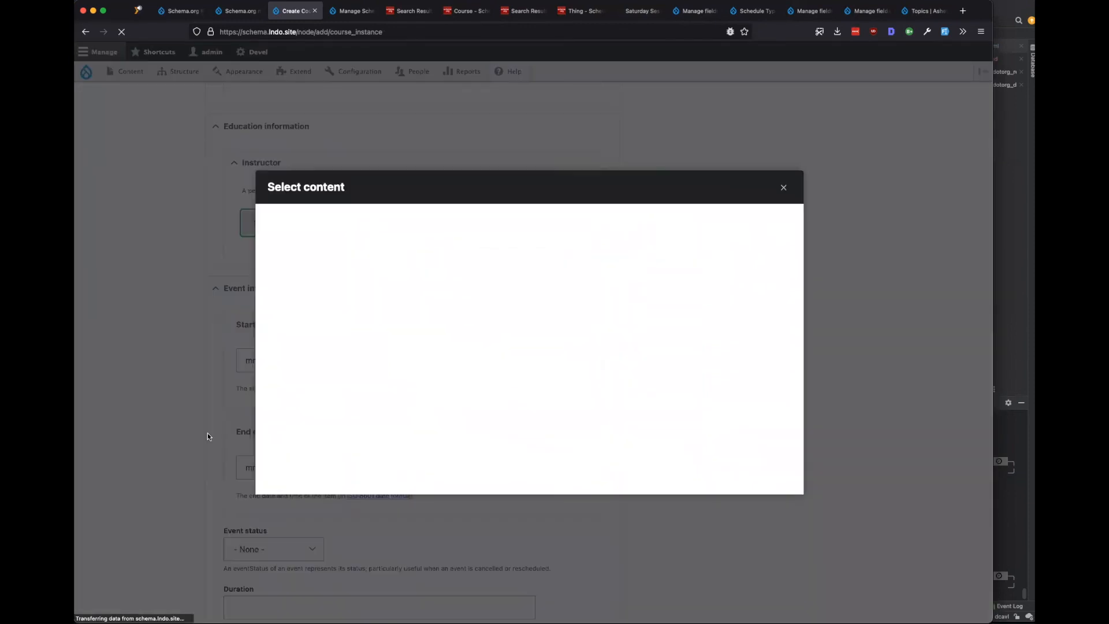
left_click(399, 351)
left_click(389, 469)
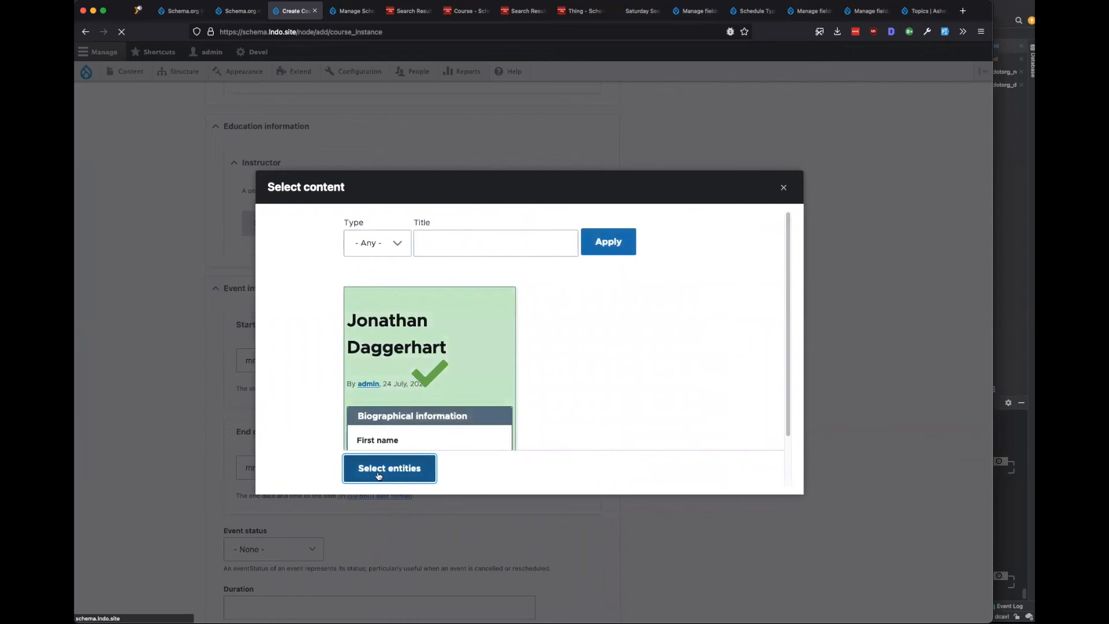
scroll(167, 466, "down", 3)
scroll(163, 466, "down", 8)
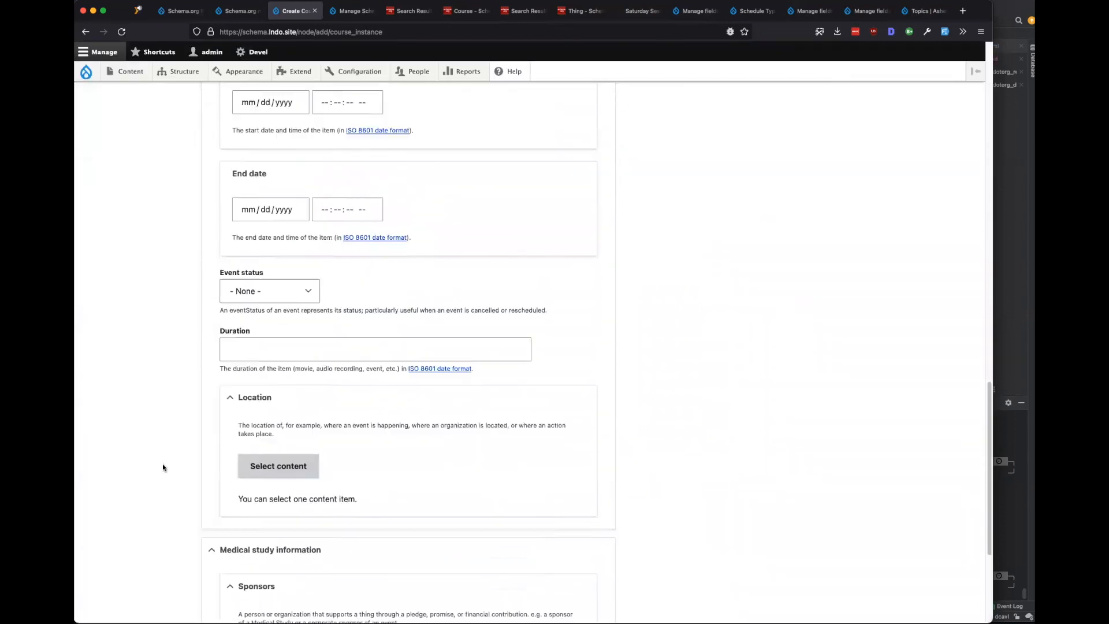
left_click(270, 134)
left_click(162, 176)
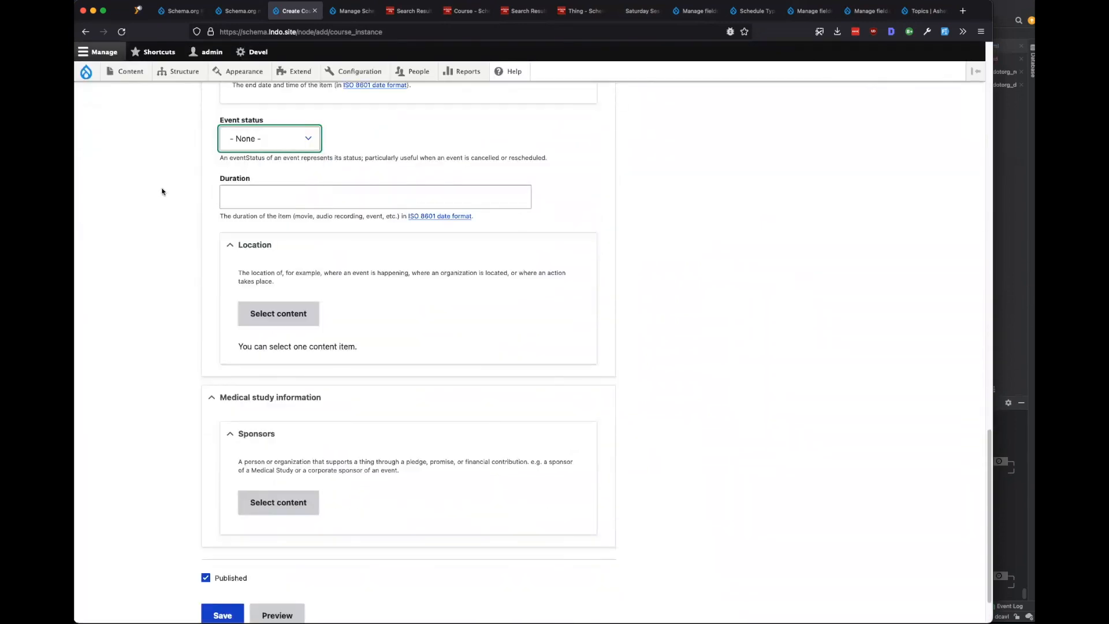
scroll(161, 405, "down", 1)
left_click(224, 554)
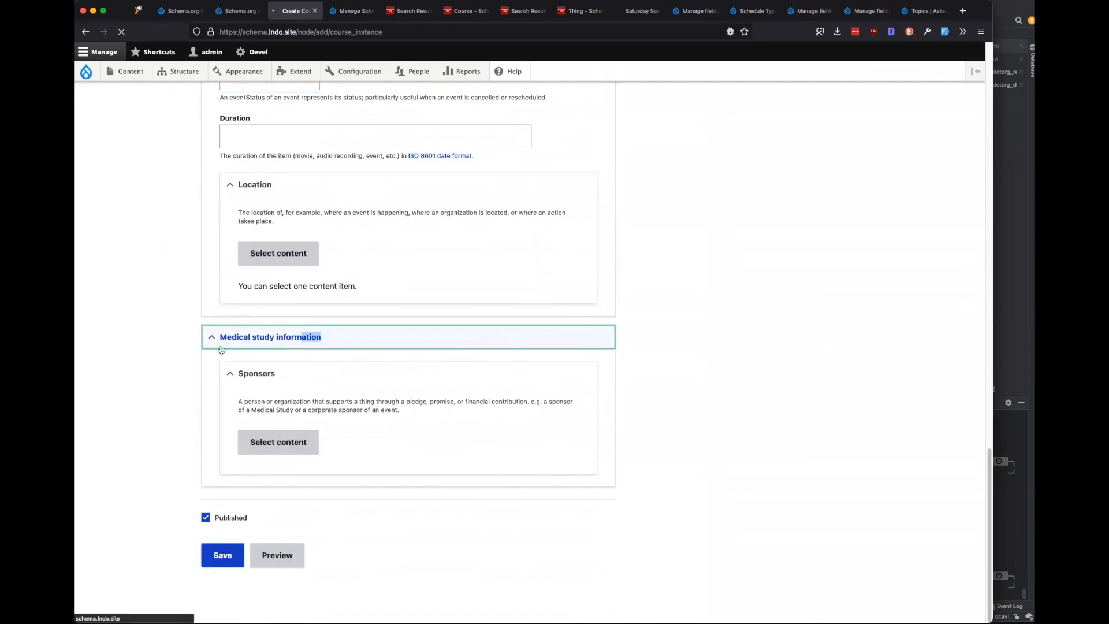
Switch browser tabs past the mapping sets, Schedule Type and session field list to the Saturday Sessions schedule.
scroll(192, 511, "down", 5)
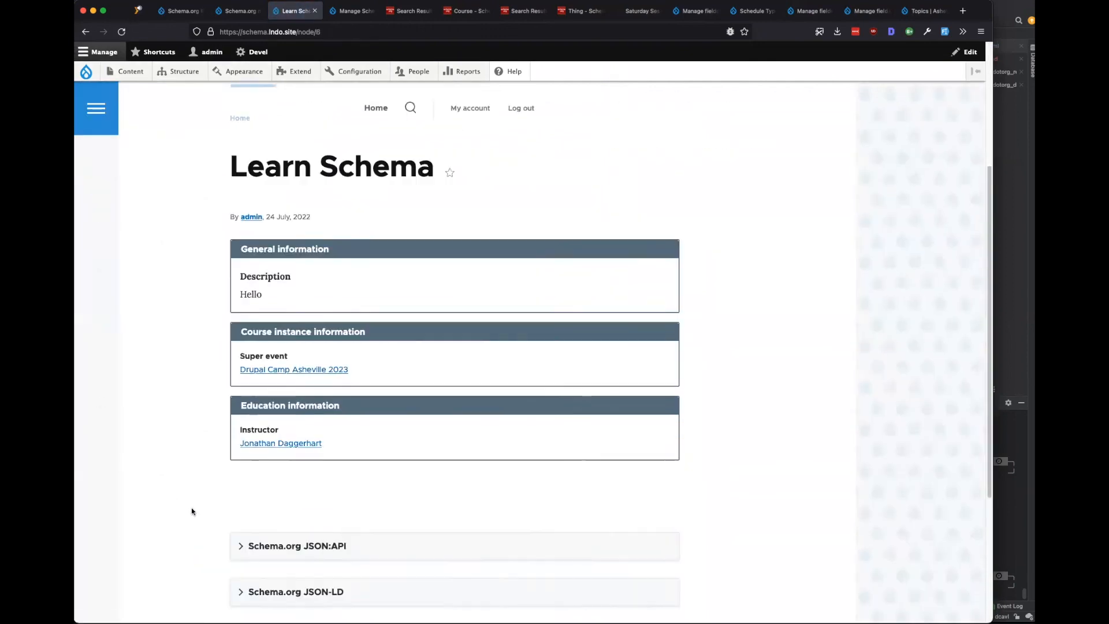
scroll(192, 511, "up", 3)
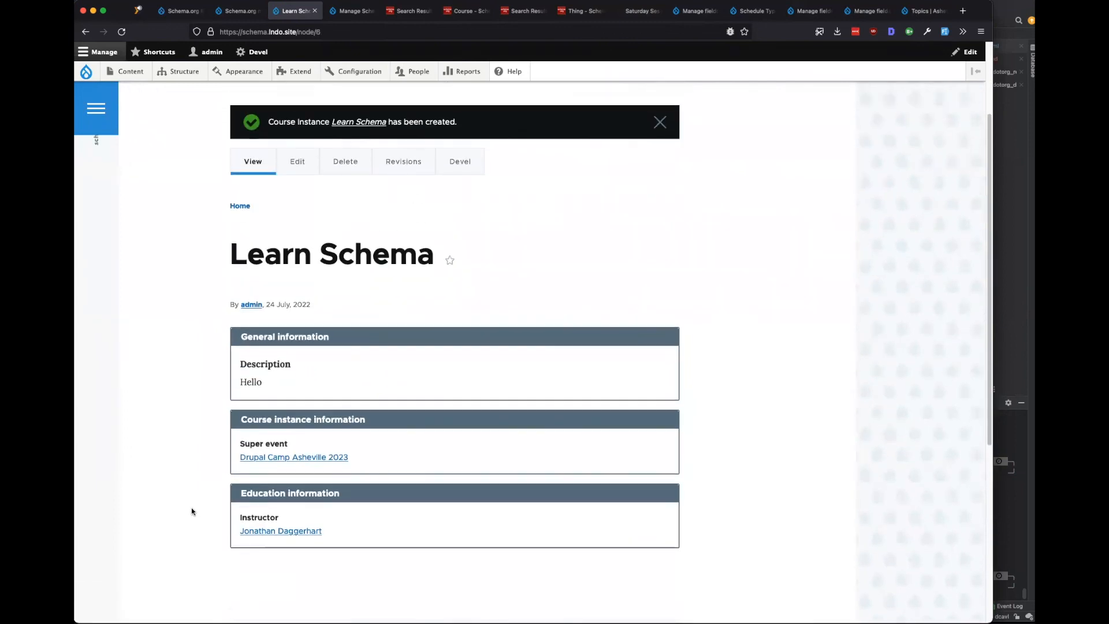
key("ctrl+shift+Tab")
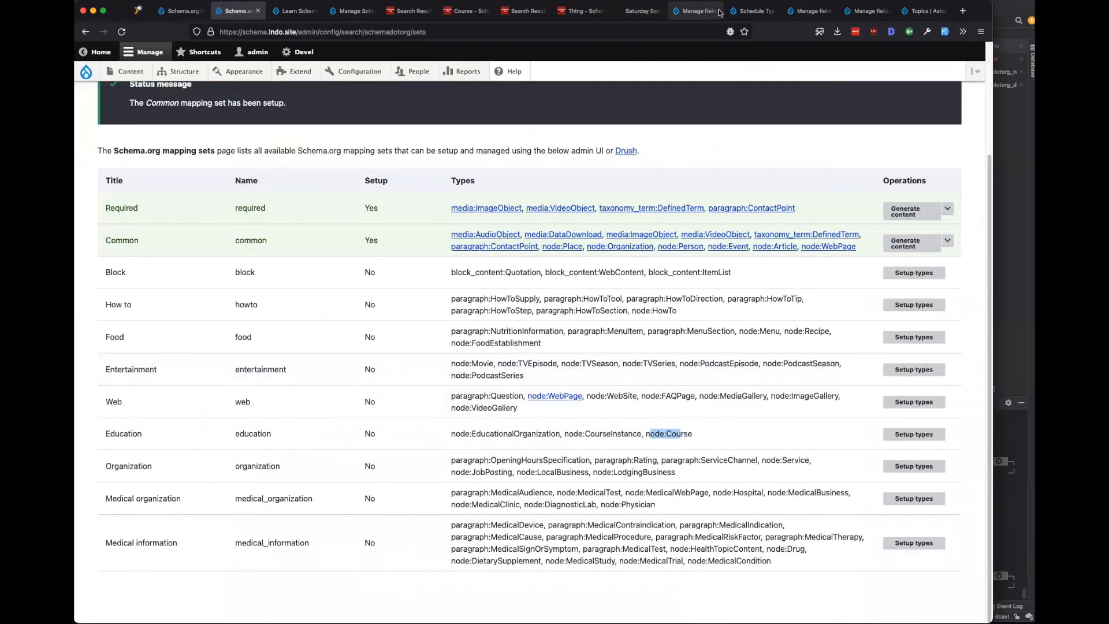
left_click(745, 12)
left_click(695, 11)
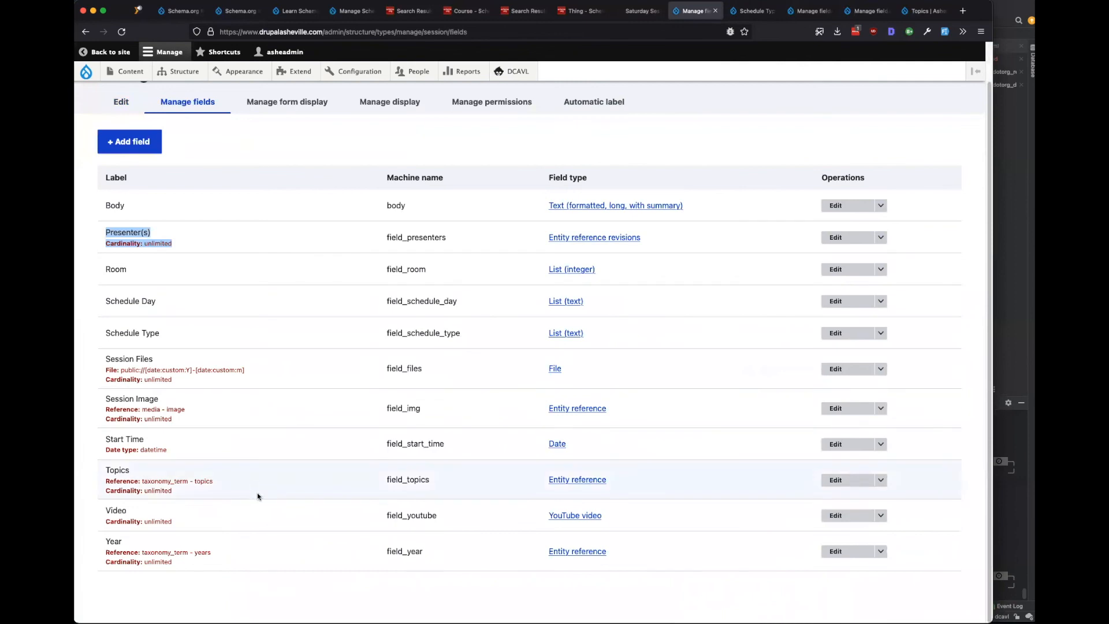
key("ctrl+shift+Tab")
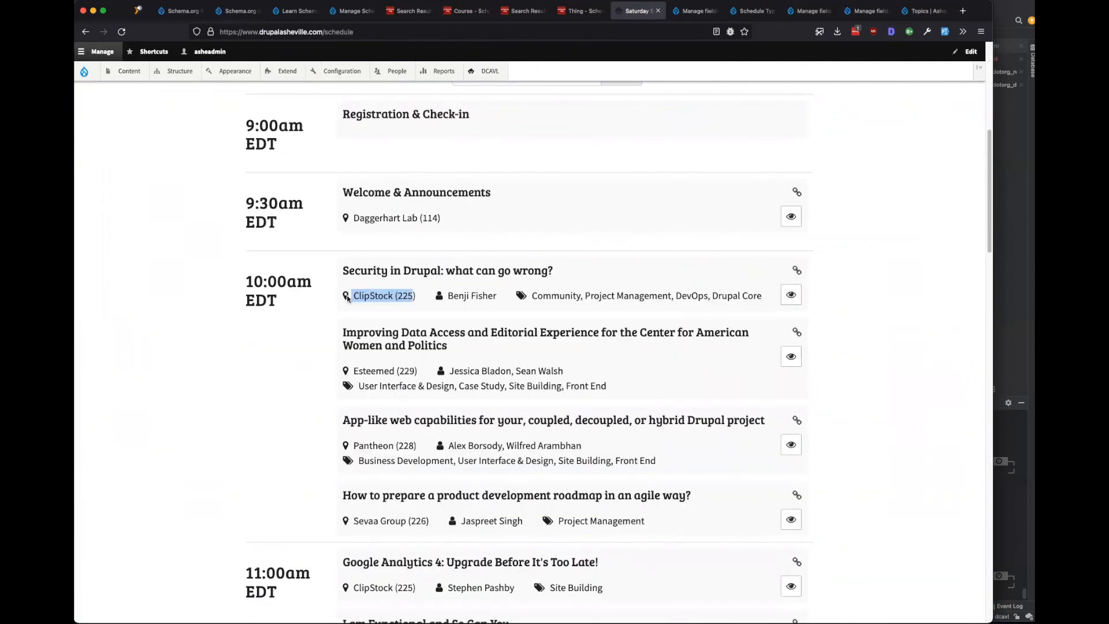